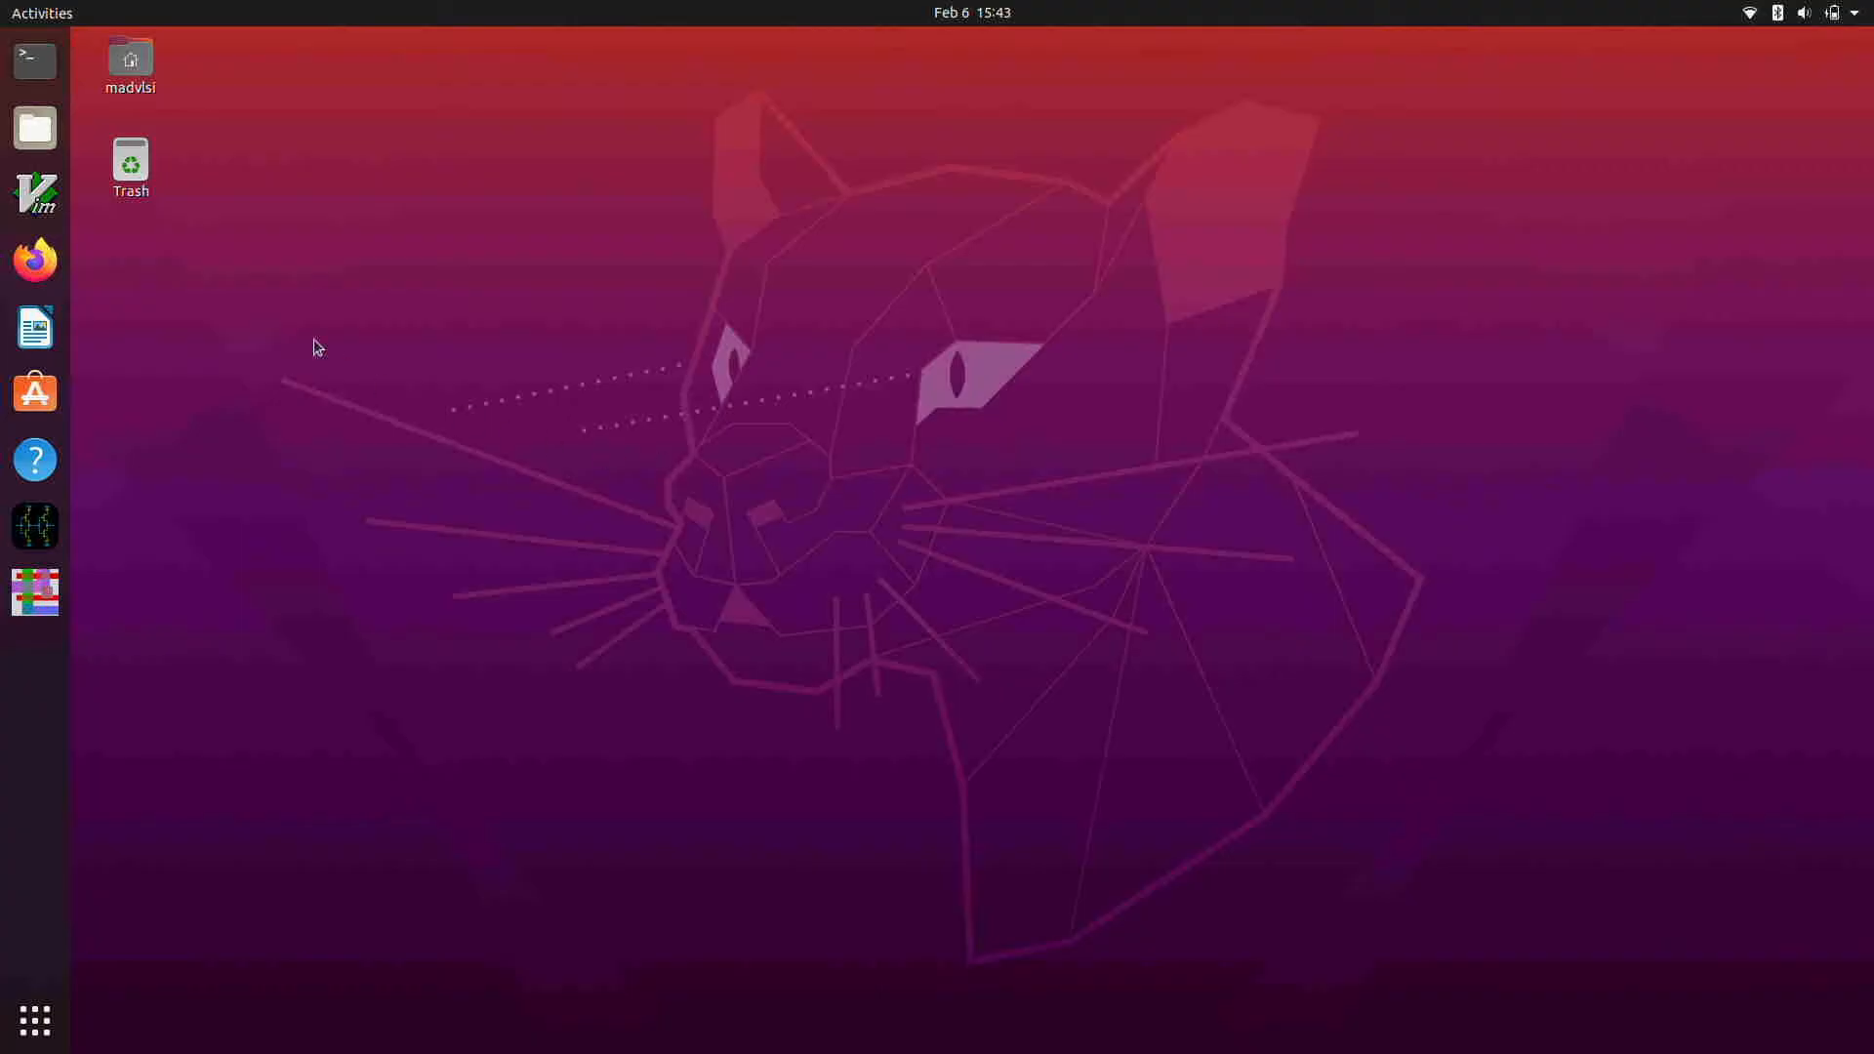
- Search the web for readthedocs.io skywater130 in Firefox and open the SkyWater SKY130 PDK documentation's welcome page
left_click(35, 260)
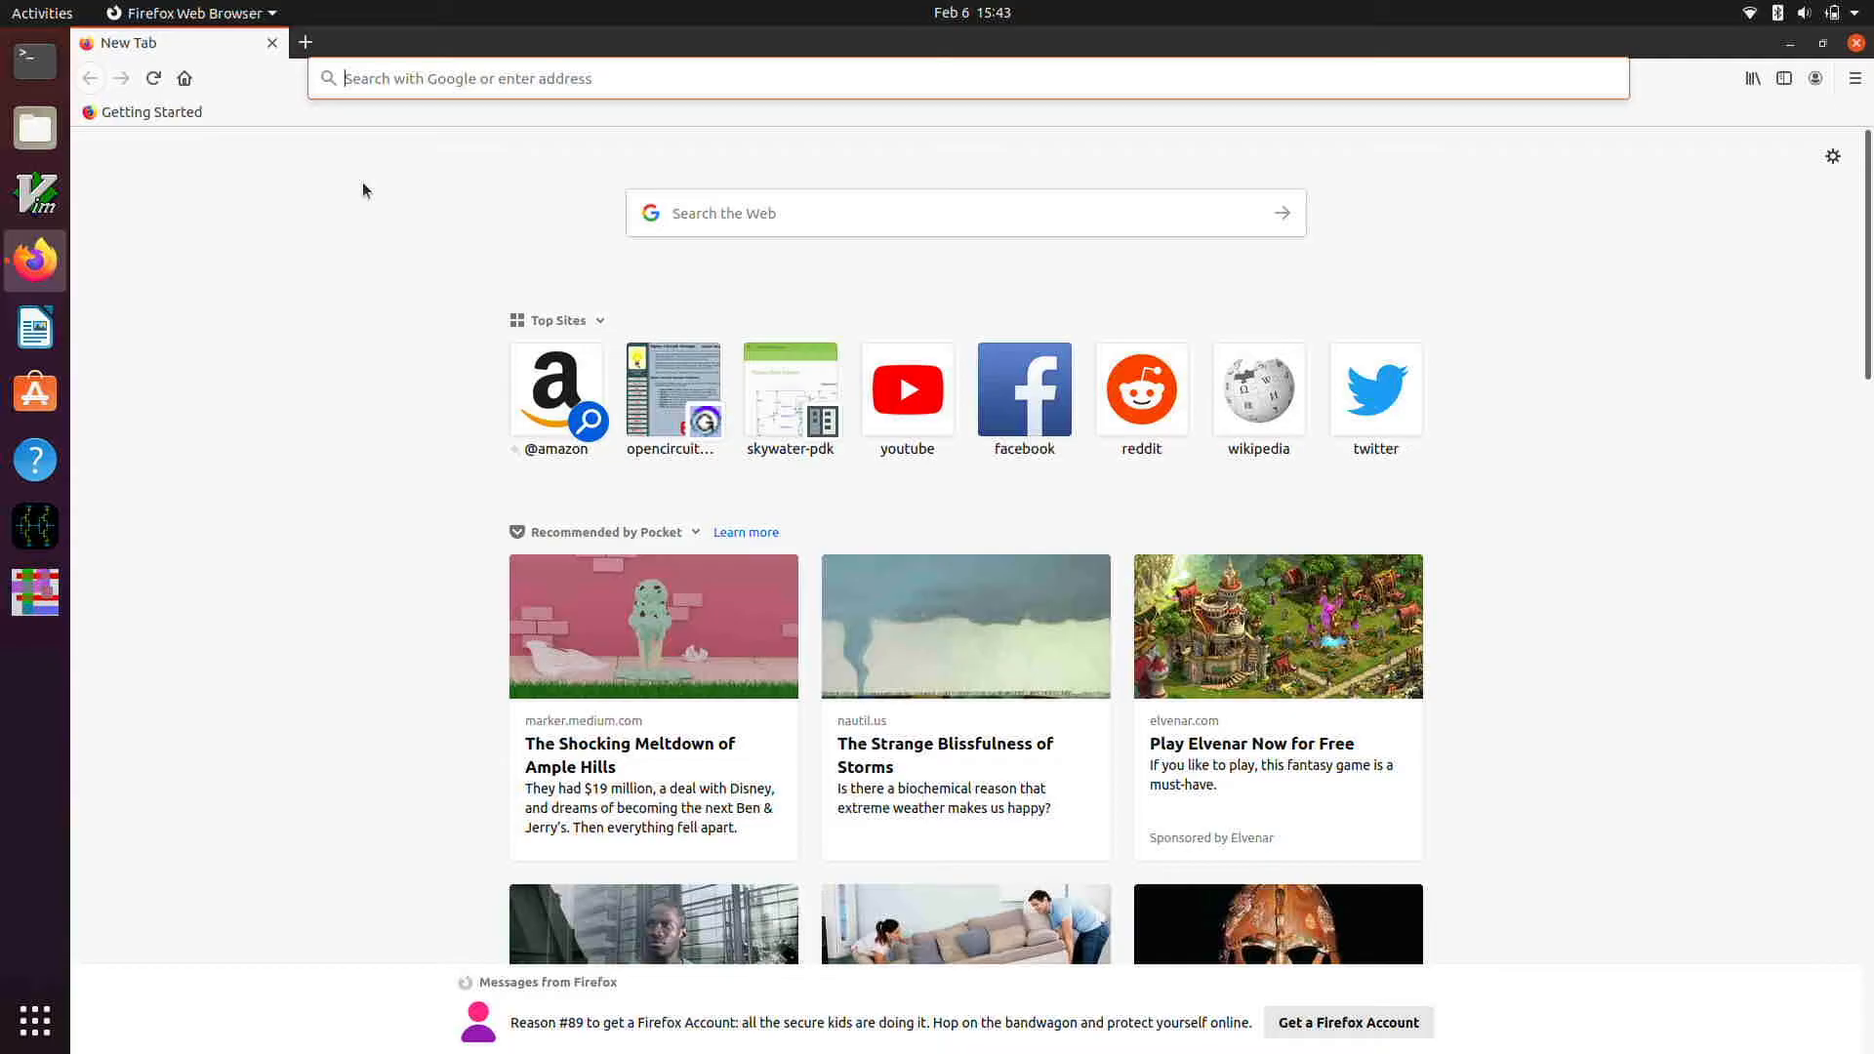
type("readthe")
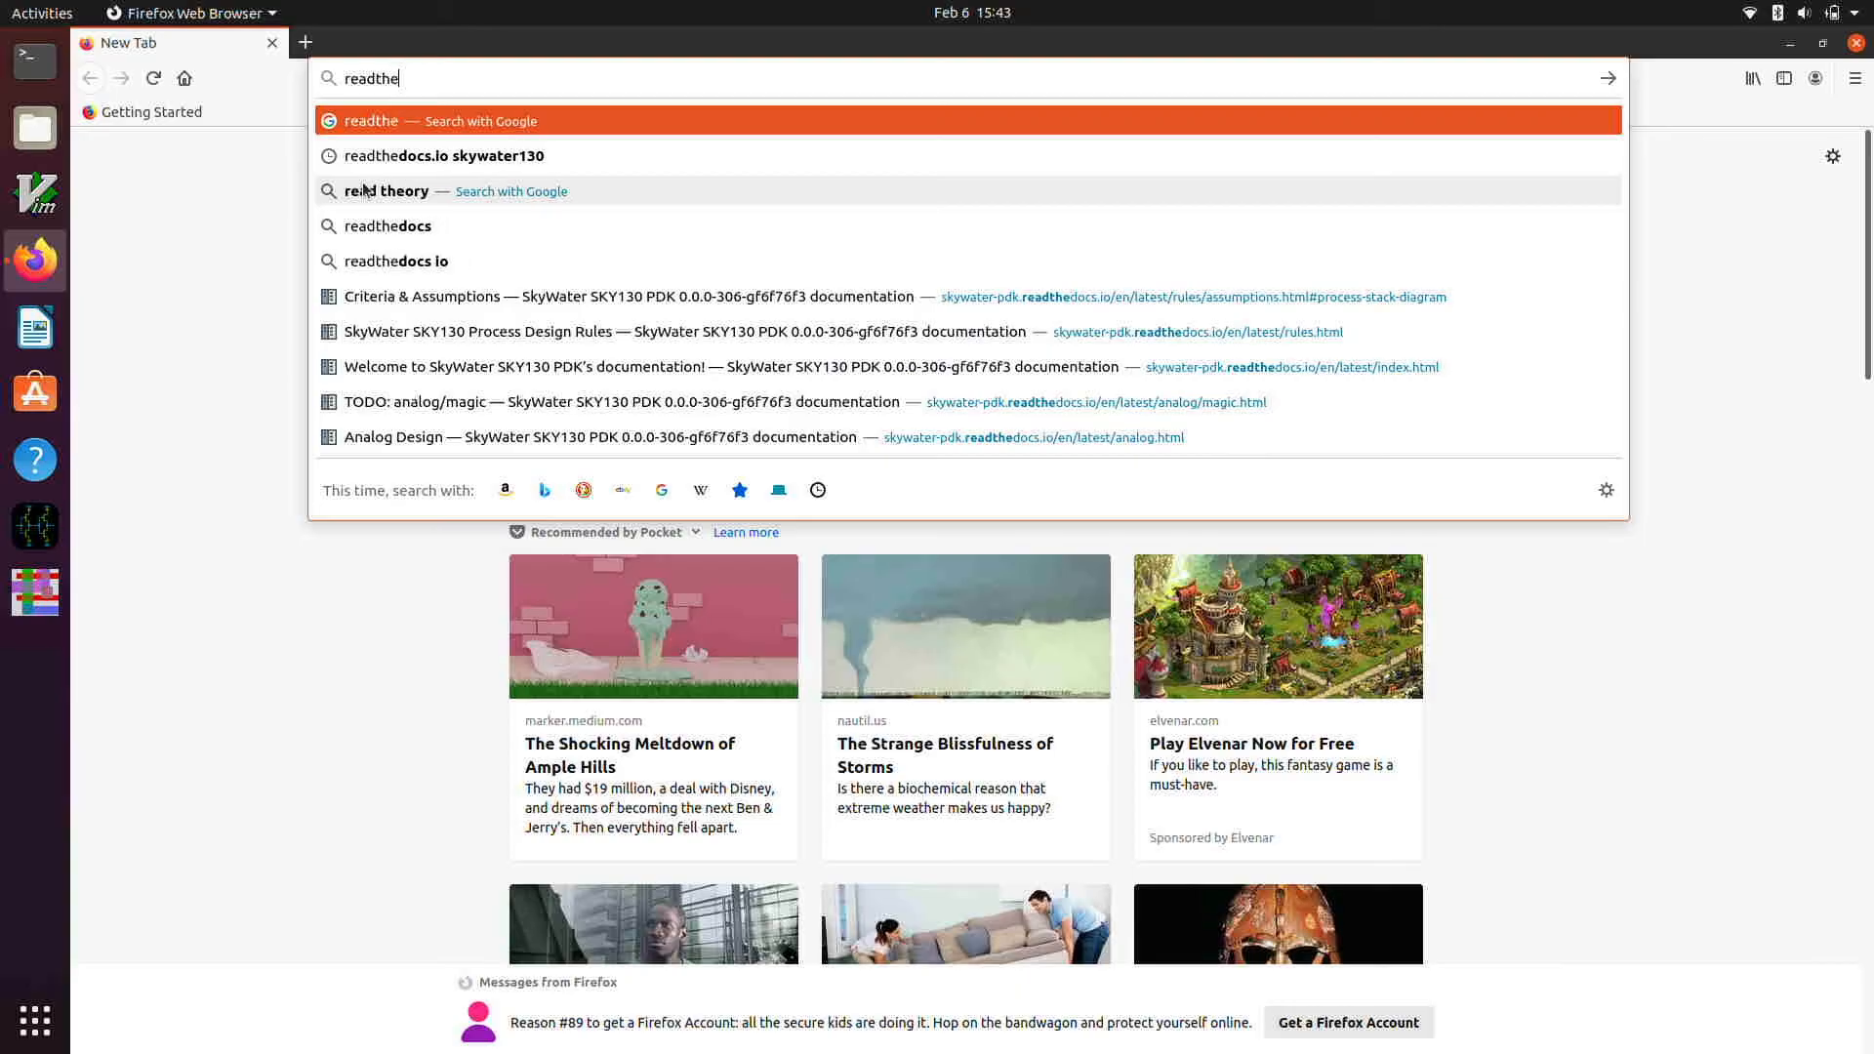
left_click(367, 157)
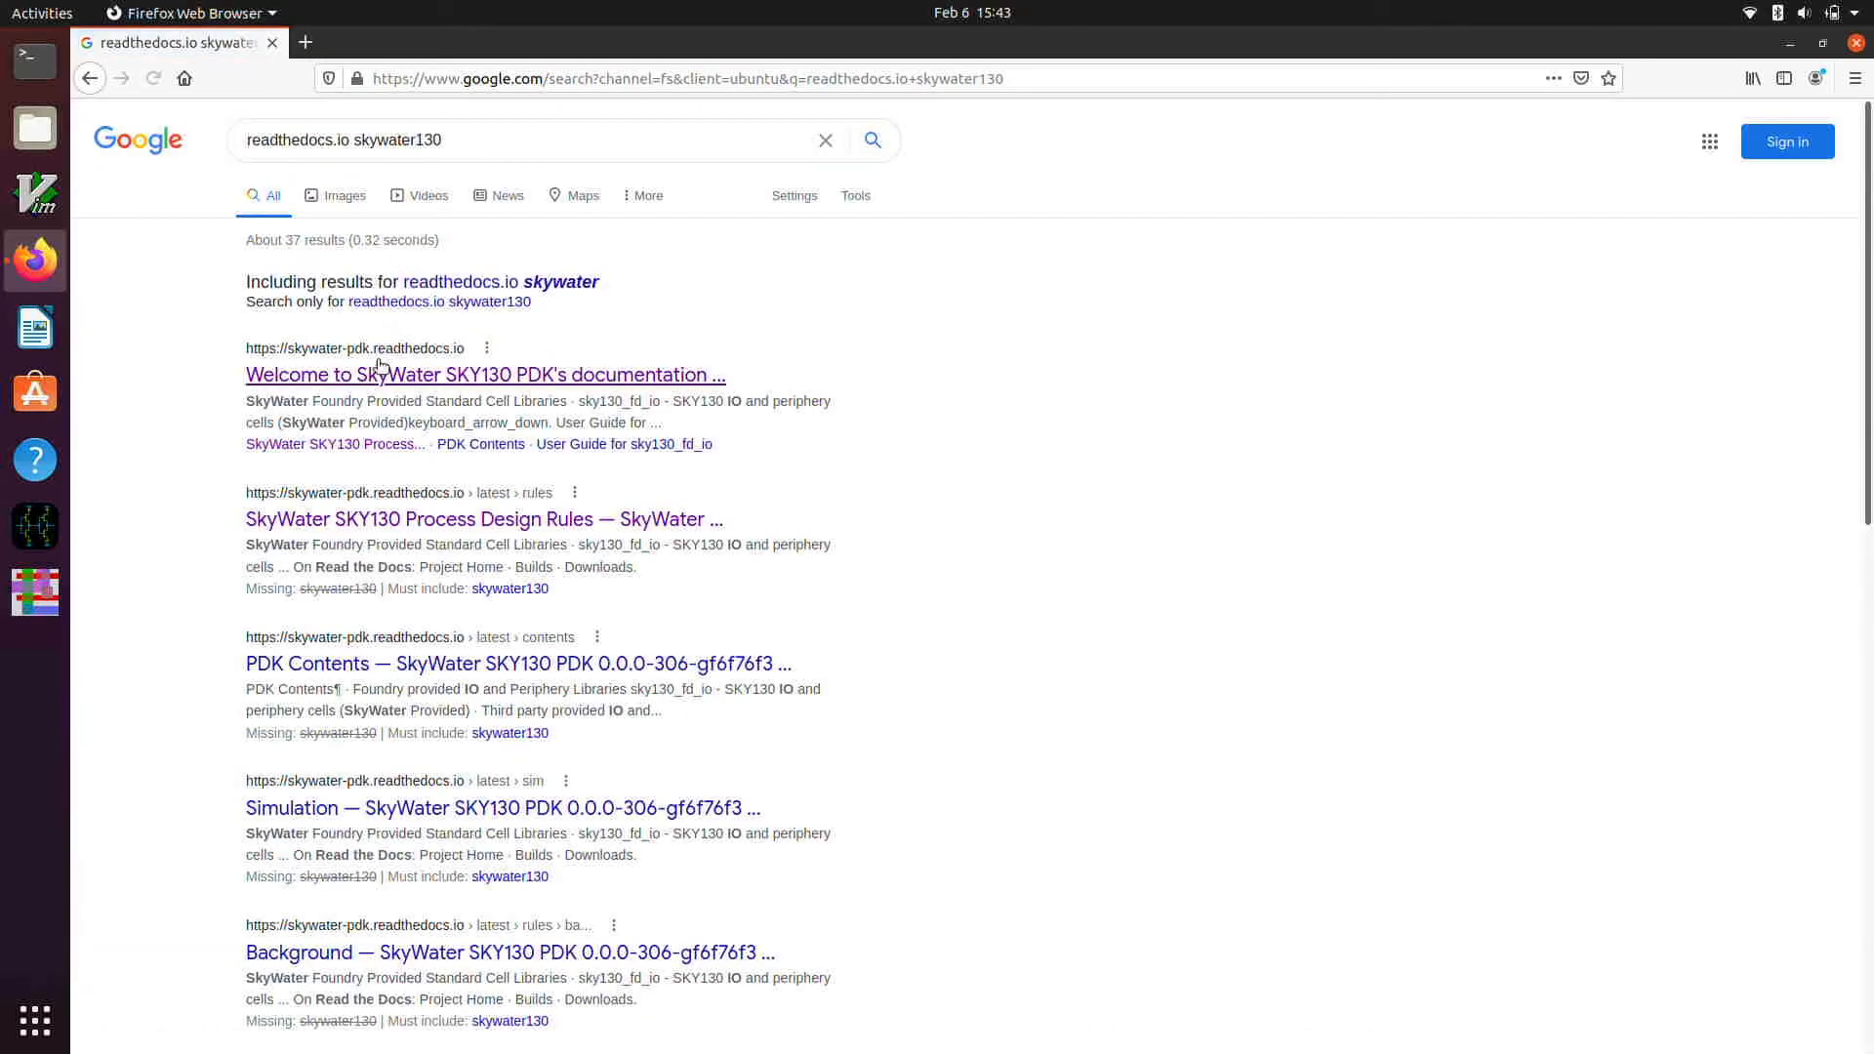
left_click(395, 363)
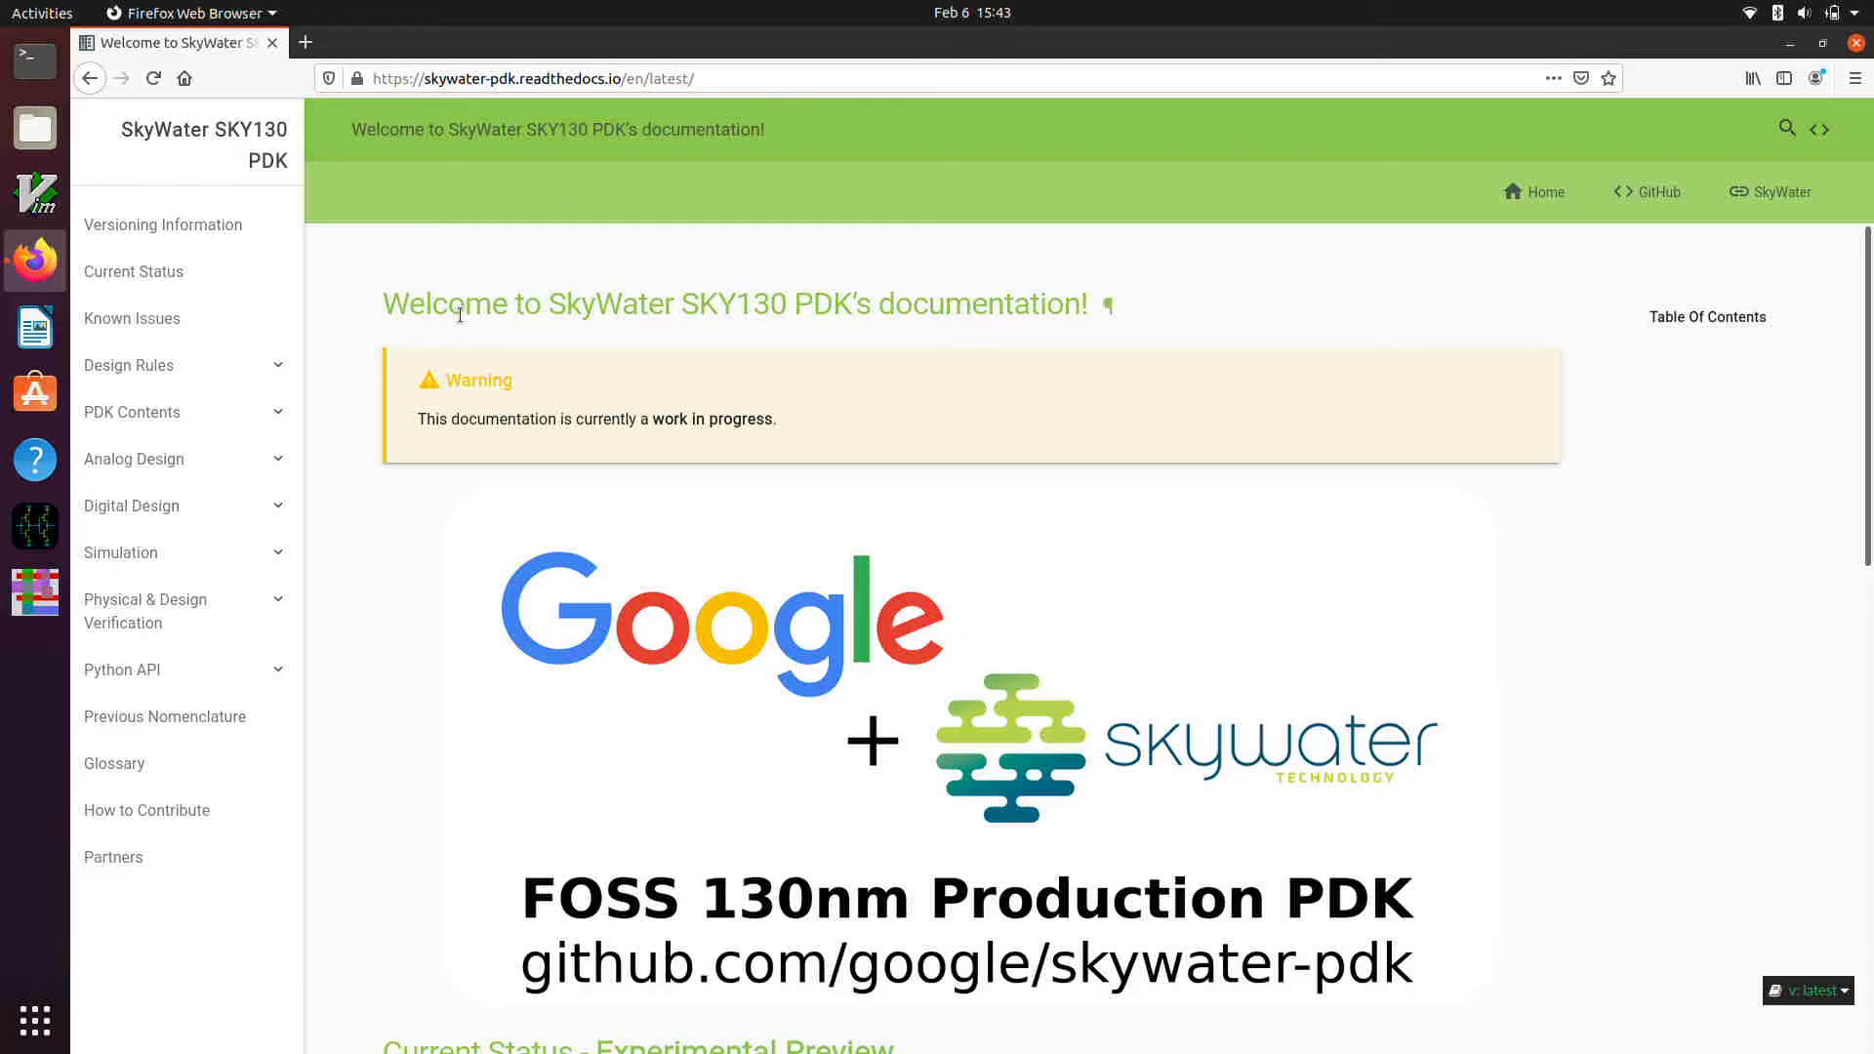
- Look at the MAGIC page in the Analog Design section of the SkyWater documentation
left_click(148, 469)
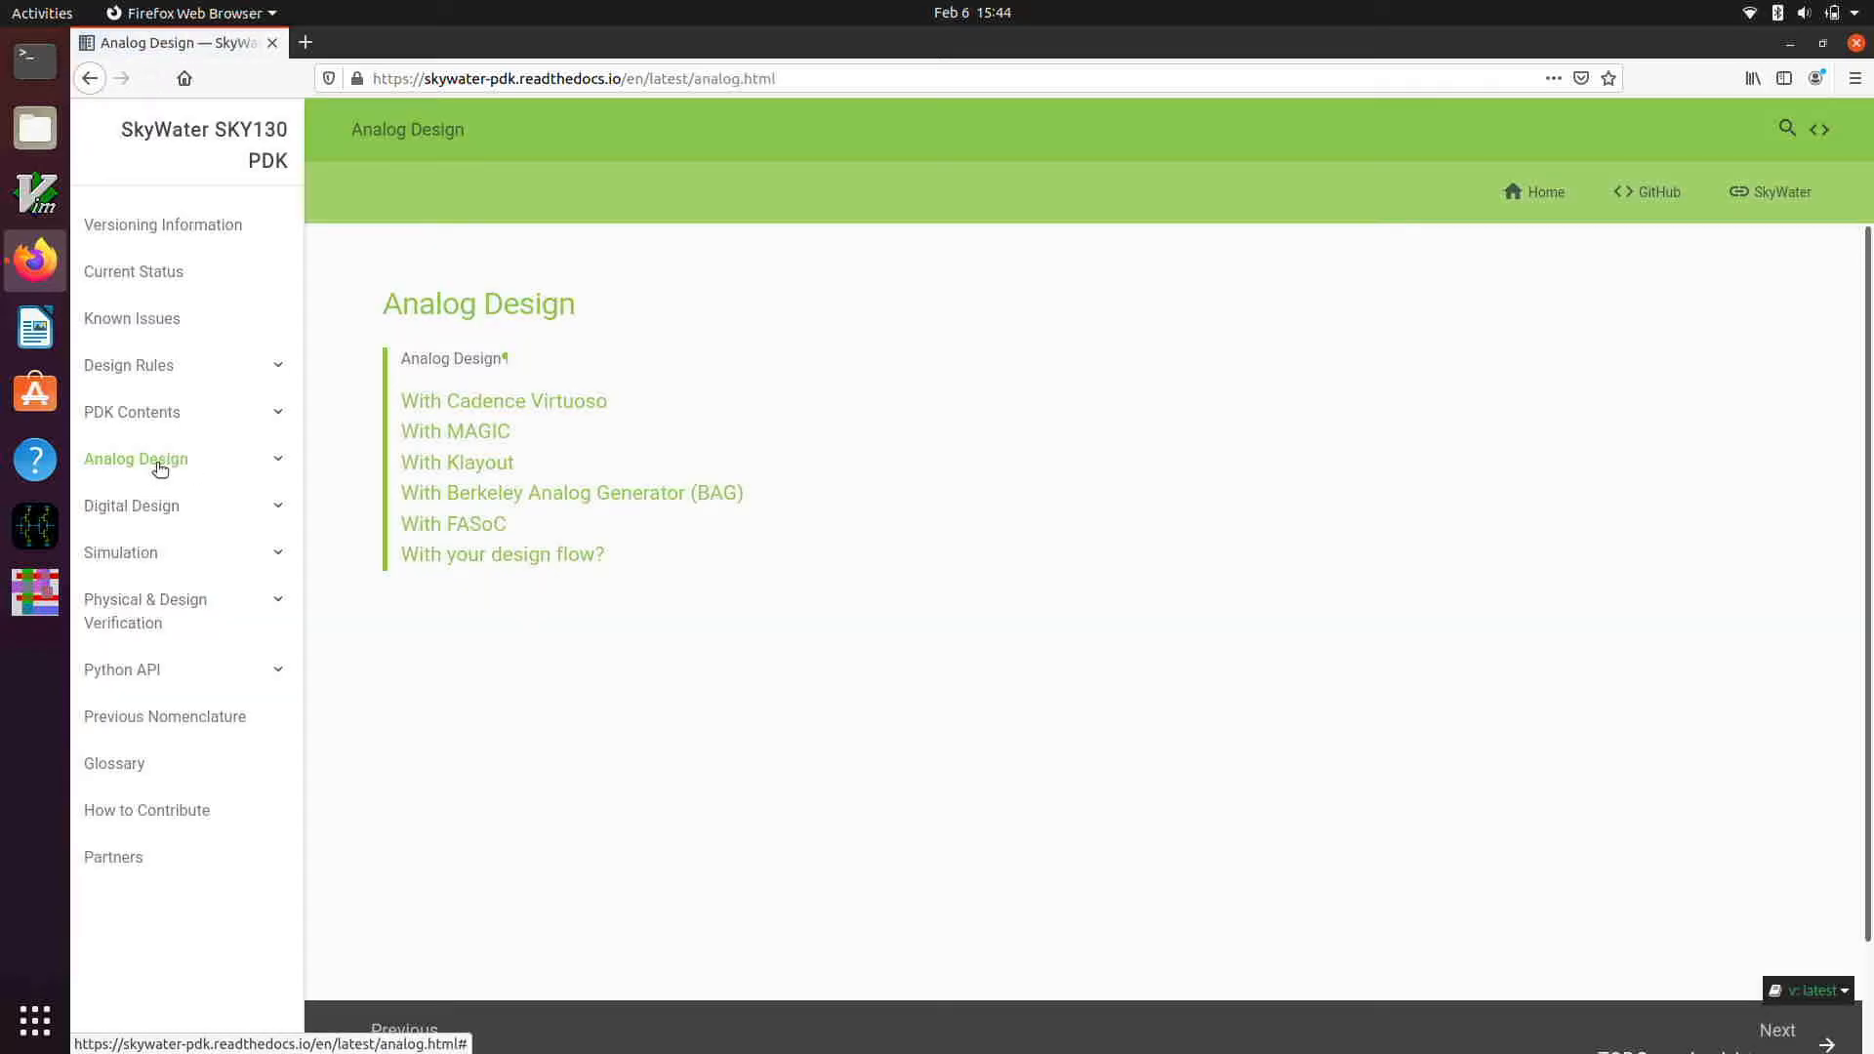
left_click(435, 436)
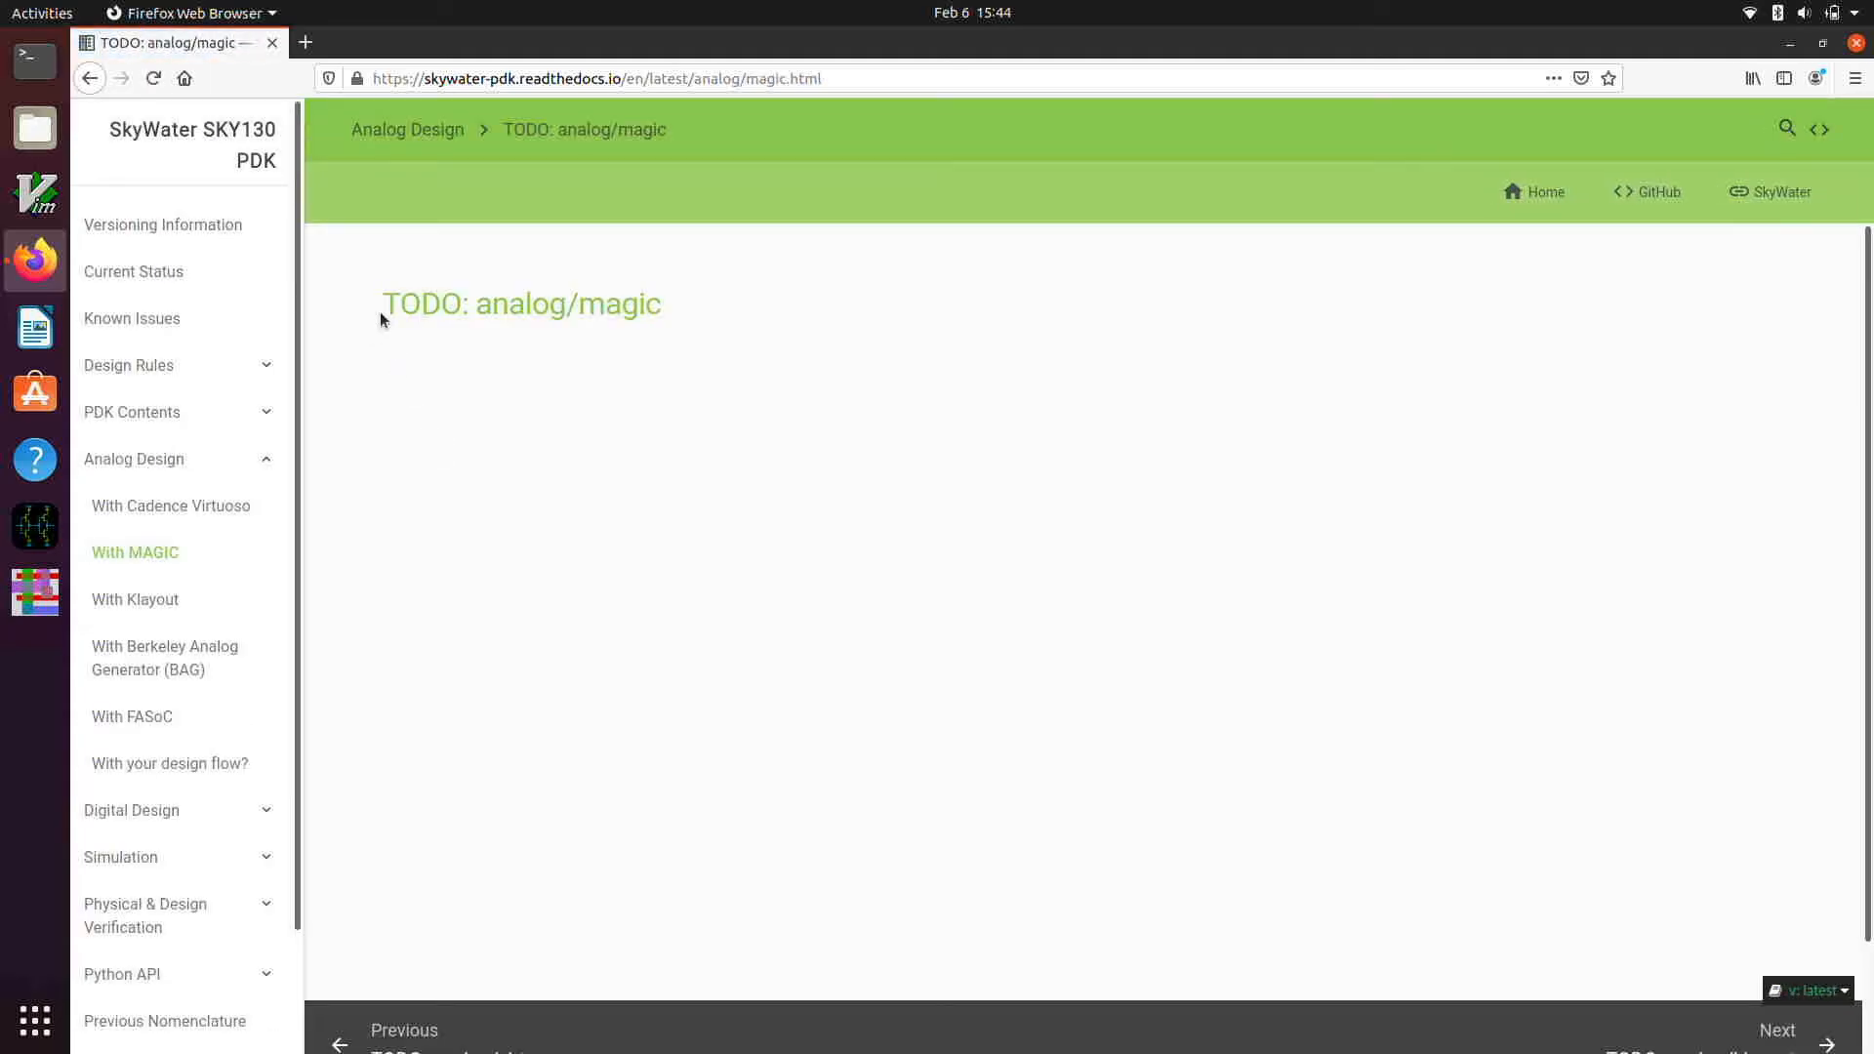
left_click_drag(381, 313, 690, 304)
left_click(541, 368)
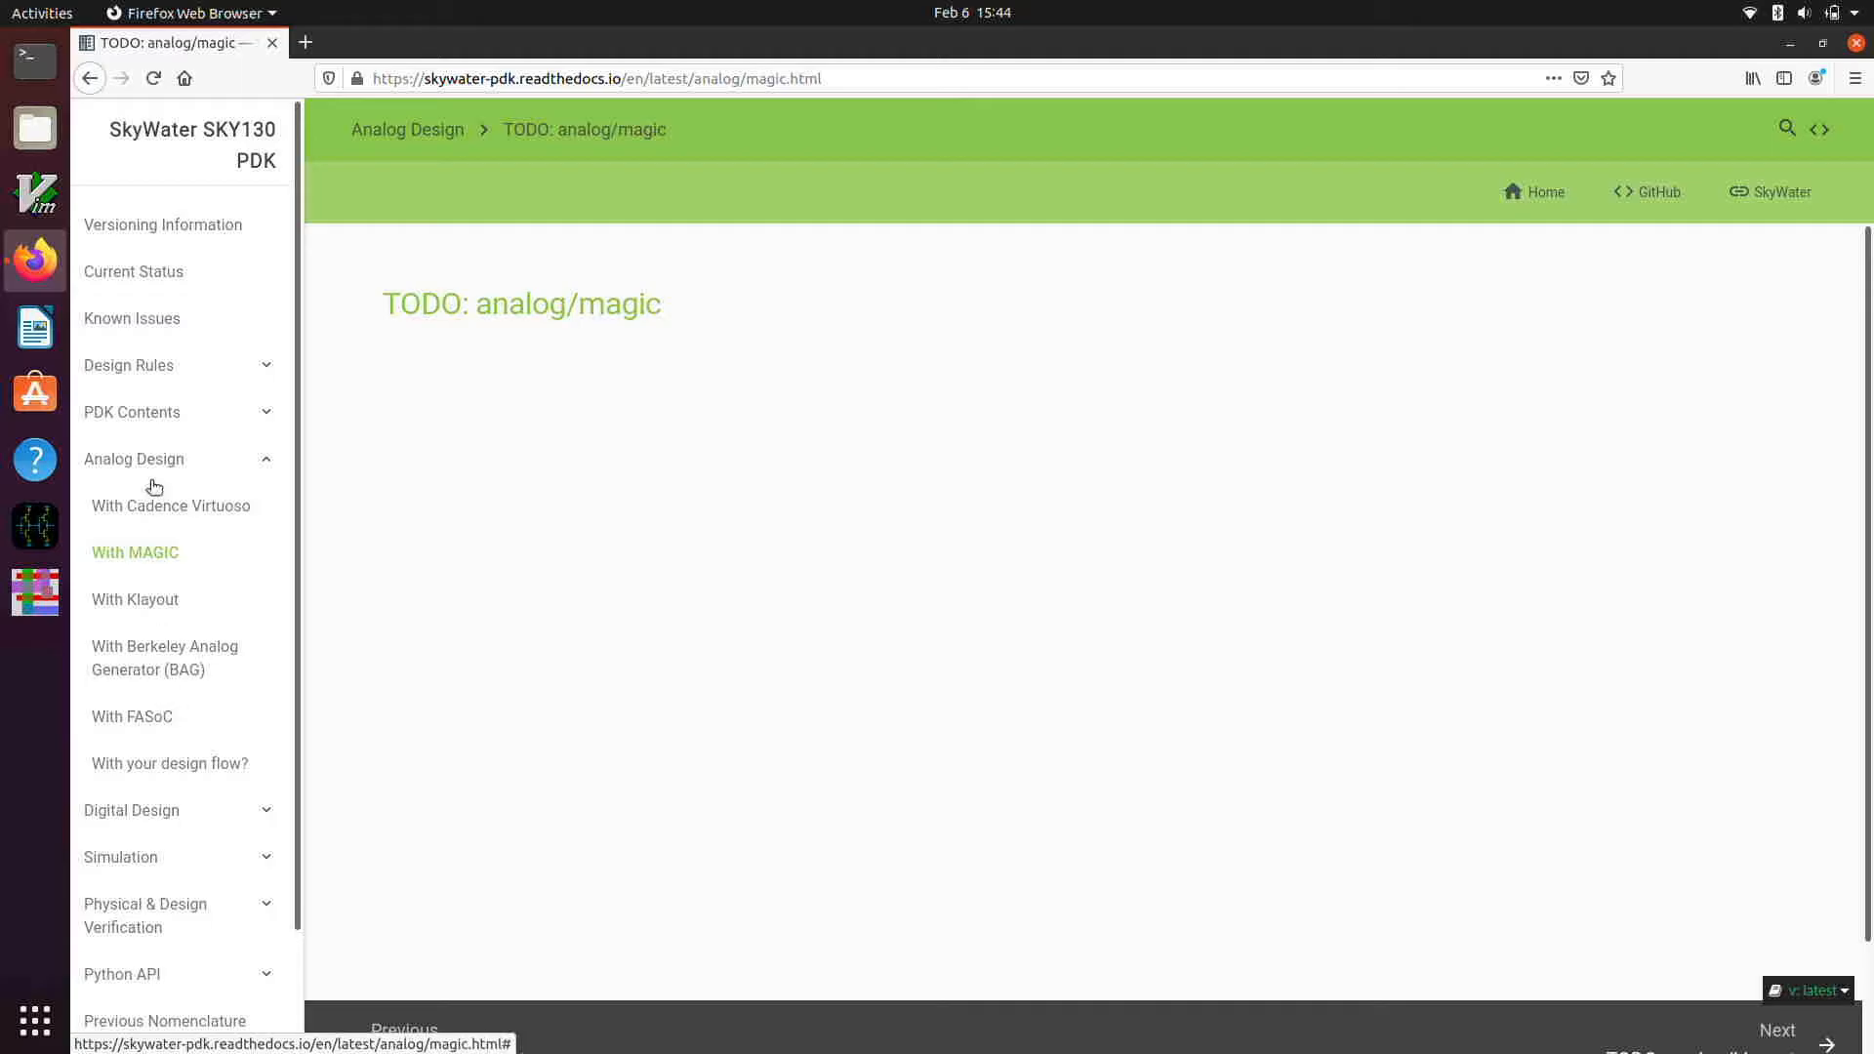
- Examine the Process Stack Diagram under Criteria & Assumptions in the Design Rules, return to the documentation's home page and close the browser
left_click(137, 368)
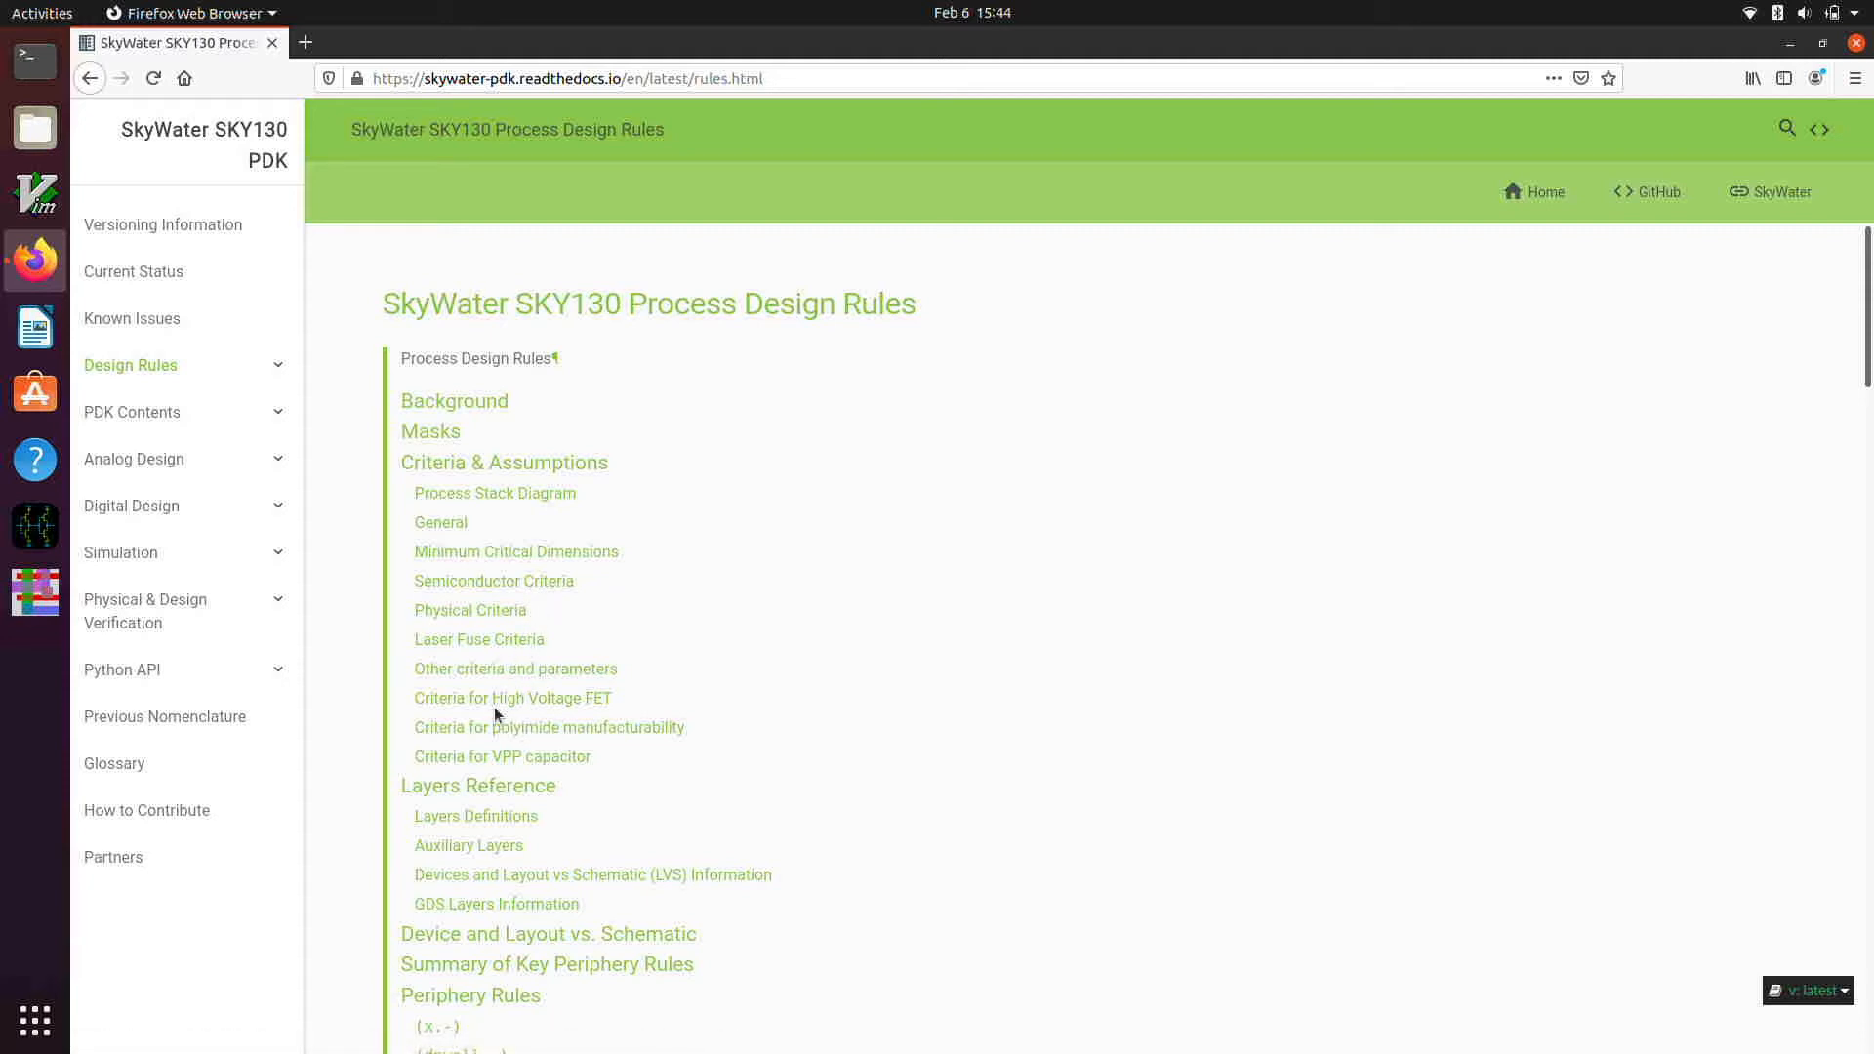
scroll(494, 707, "down", 2)
scroll(496, 712, "up", 2)
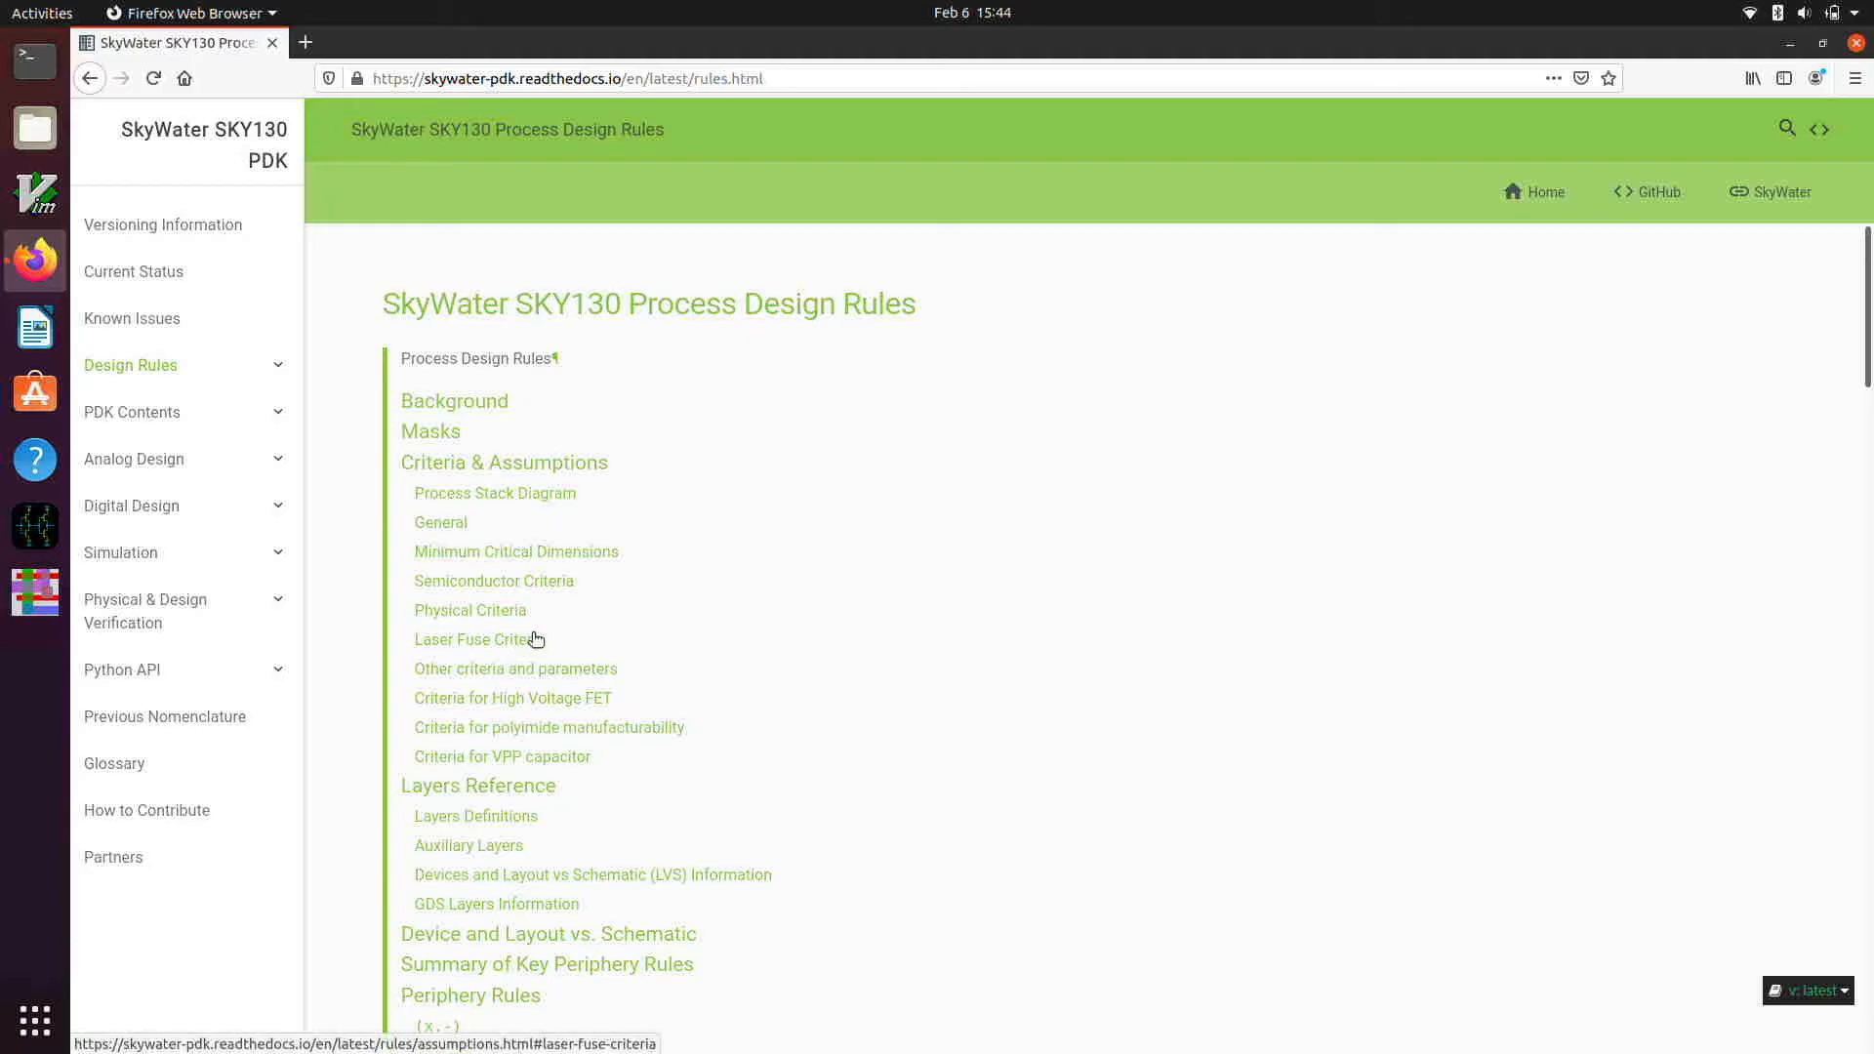
left_click(511, 495)
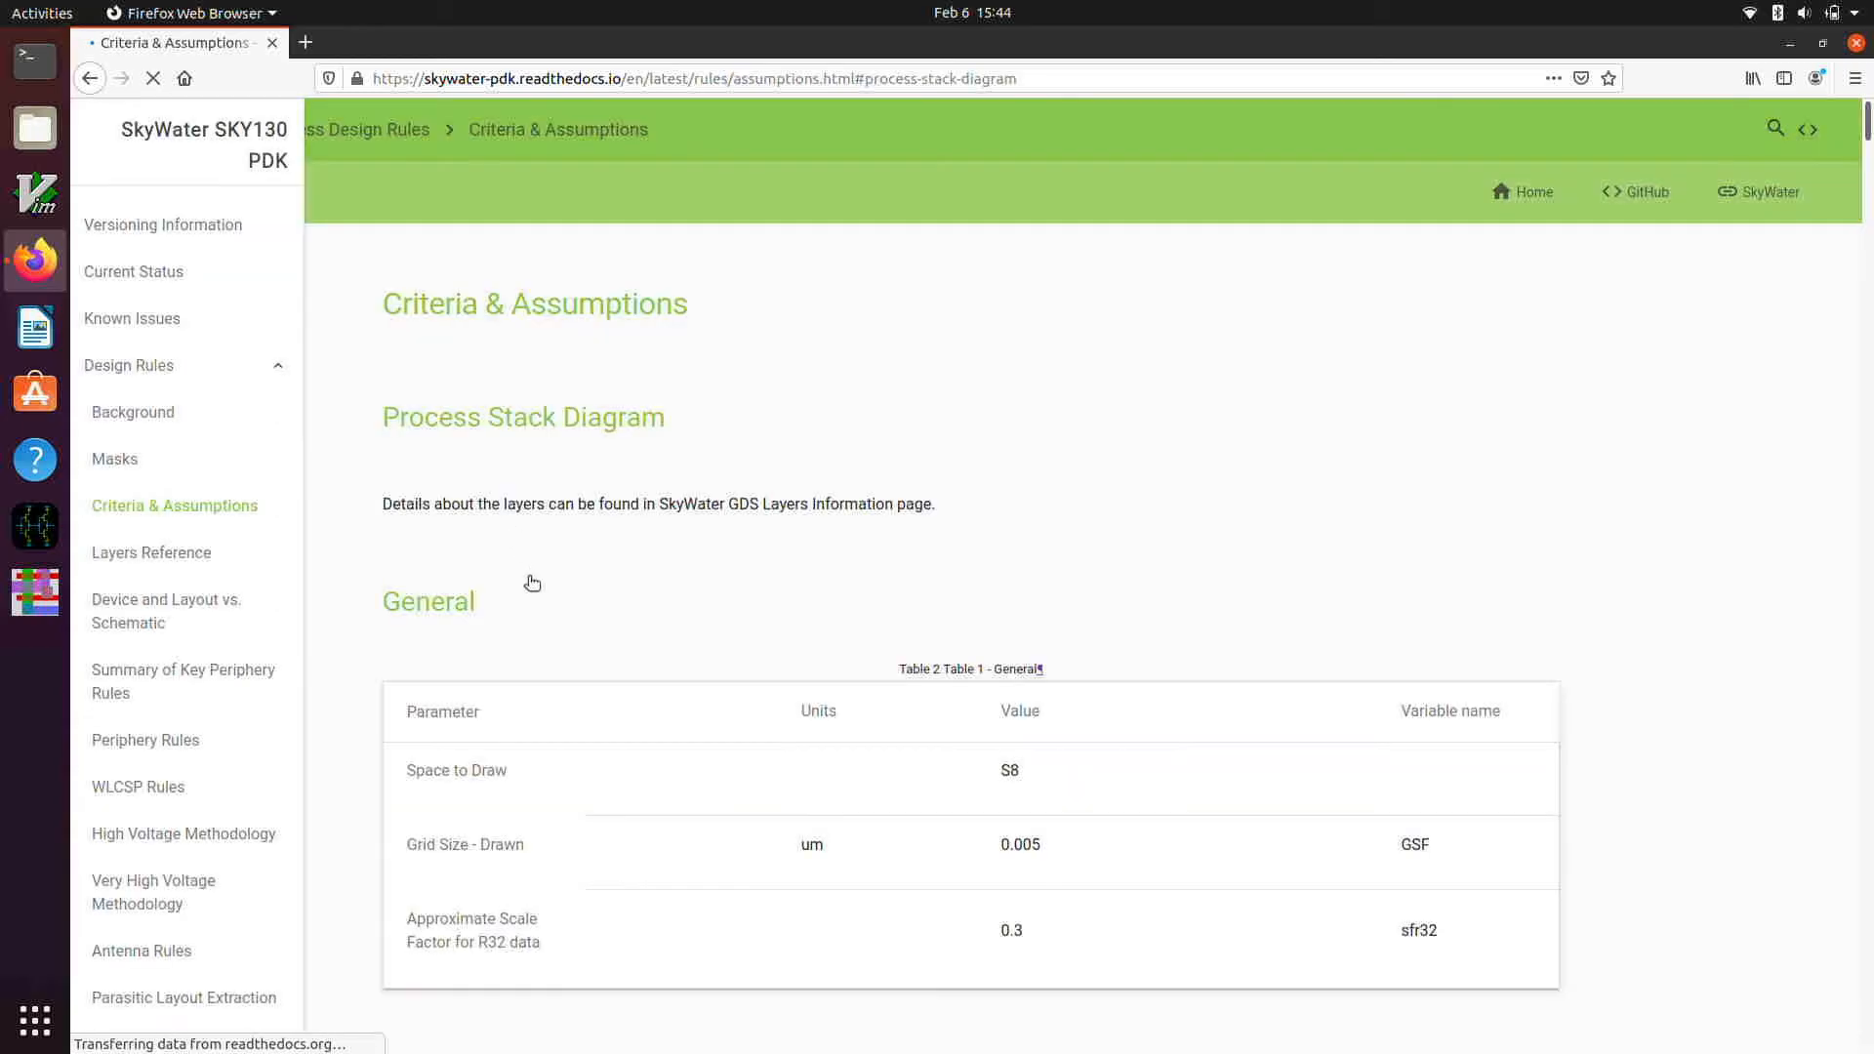
scroll(491, 371, "down", 3)
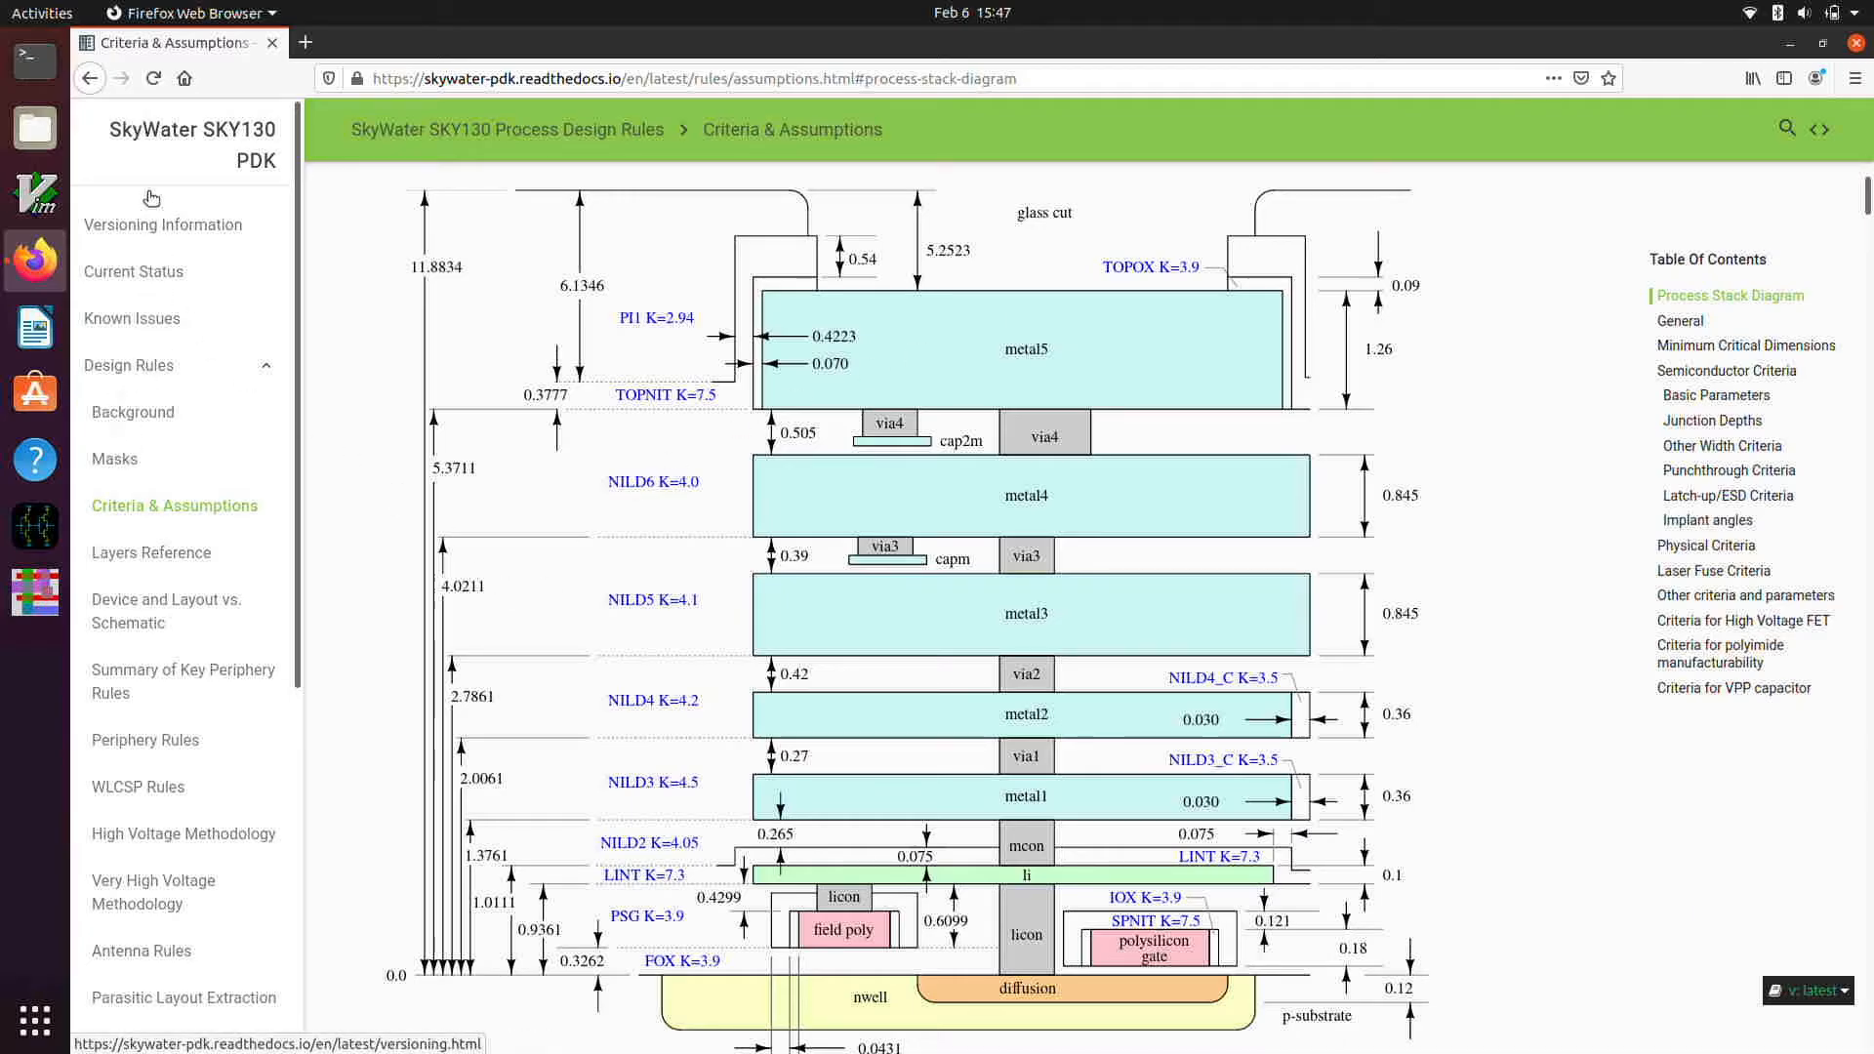
left_click(171, 136)
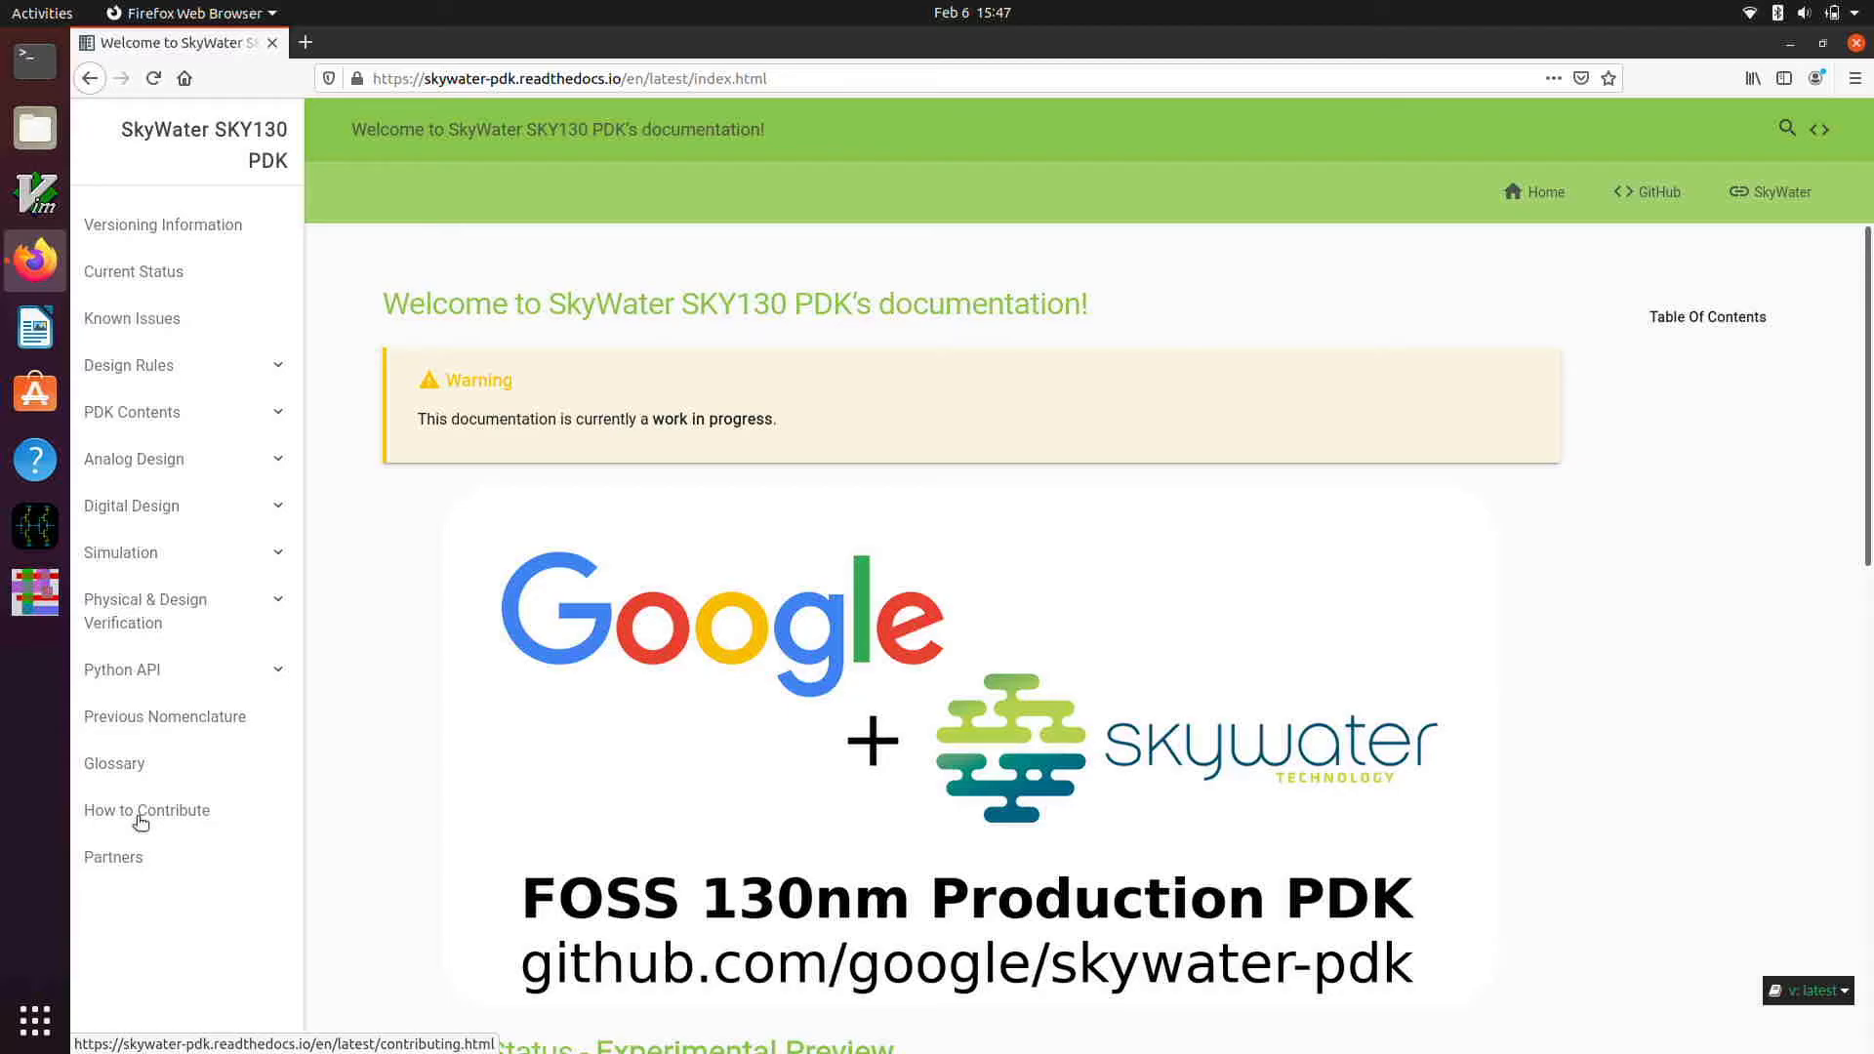
left_click(1856, 45)
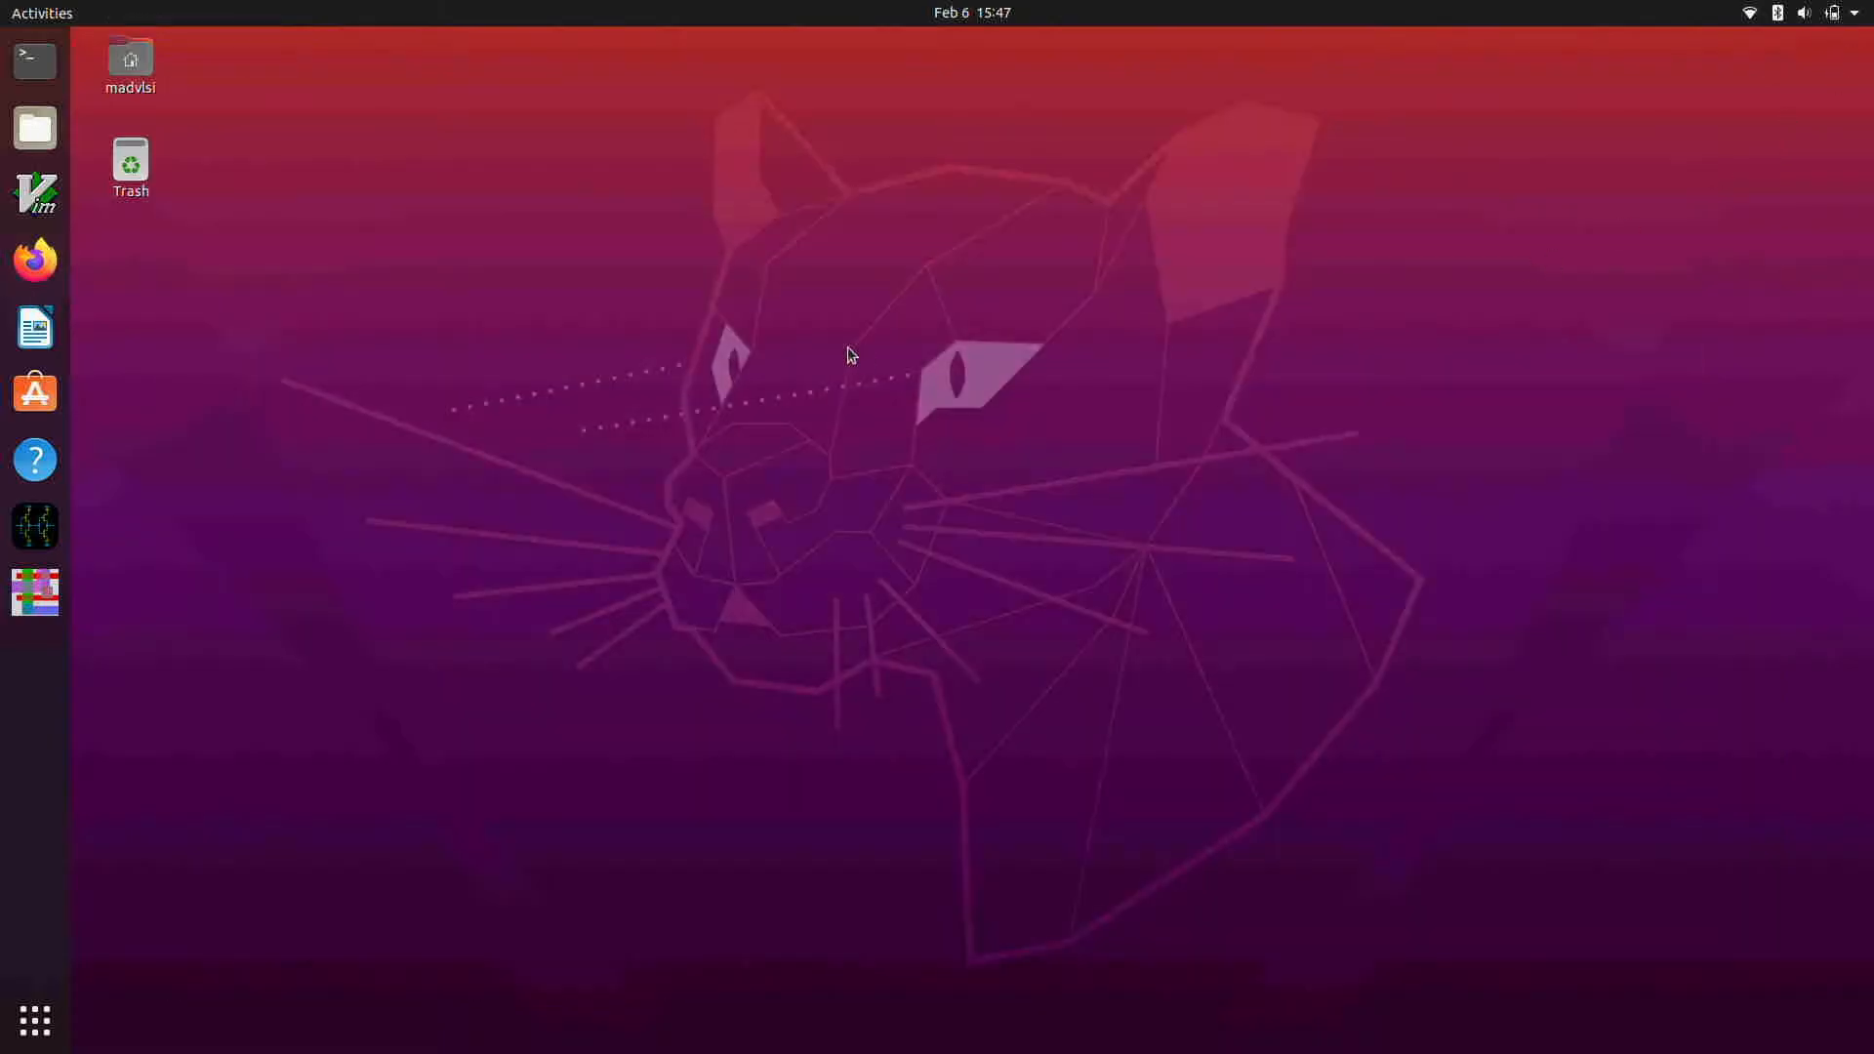
- Open a terminal, change to the Documents/inverter_tutorial directory and list its files
left_click(35, 61)
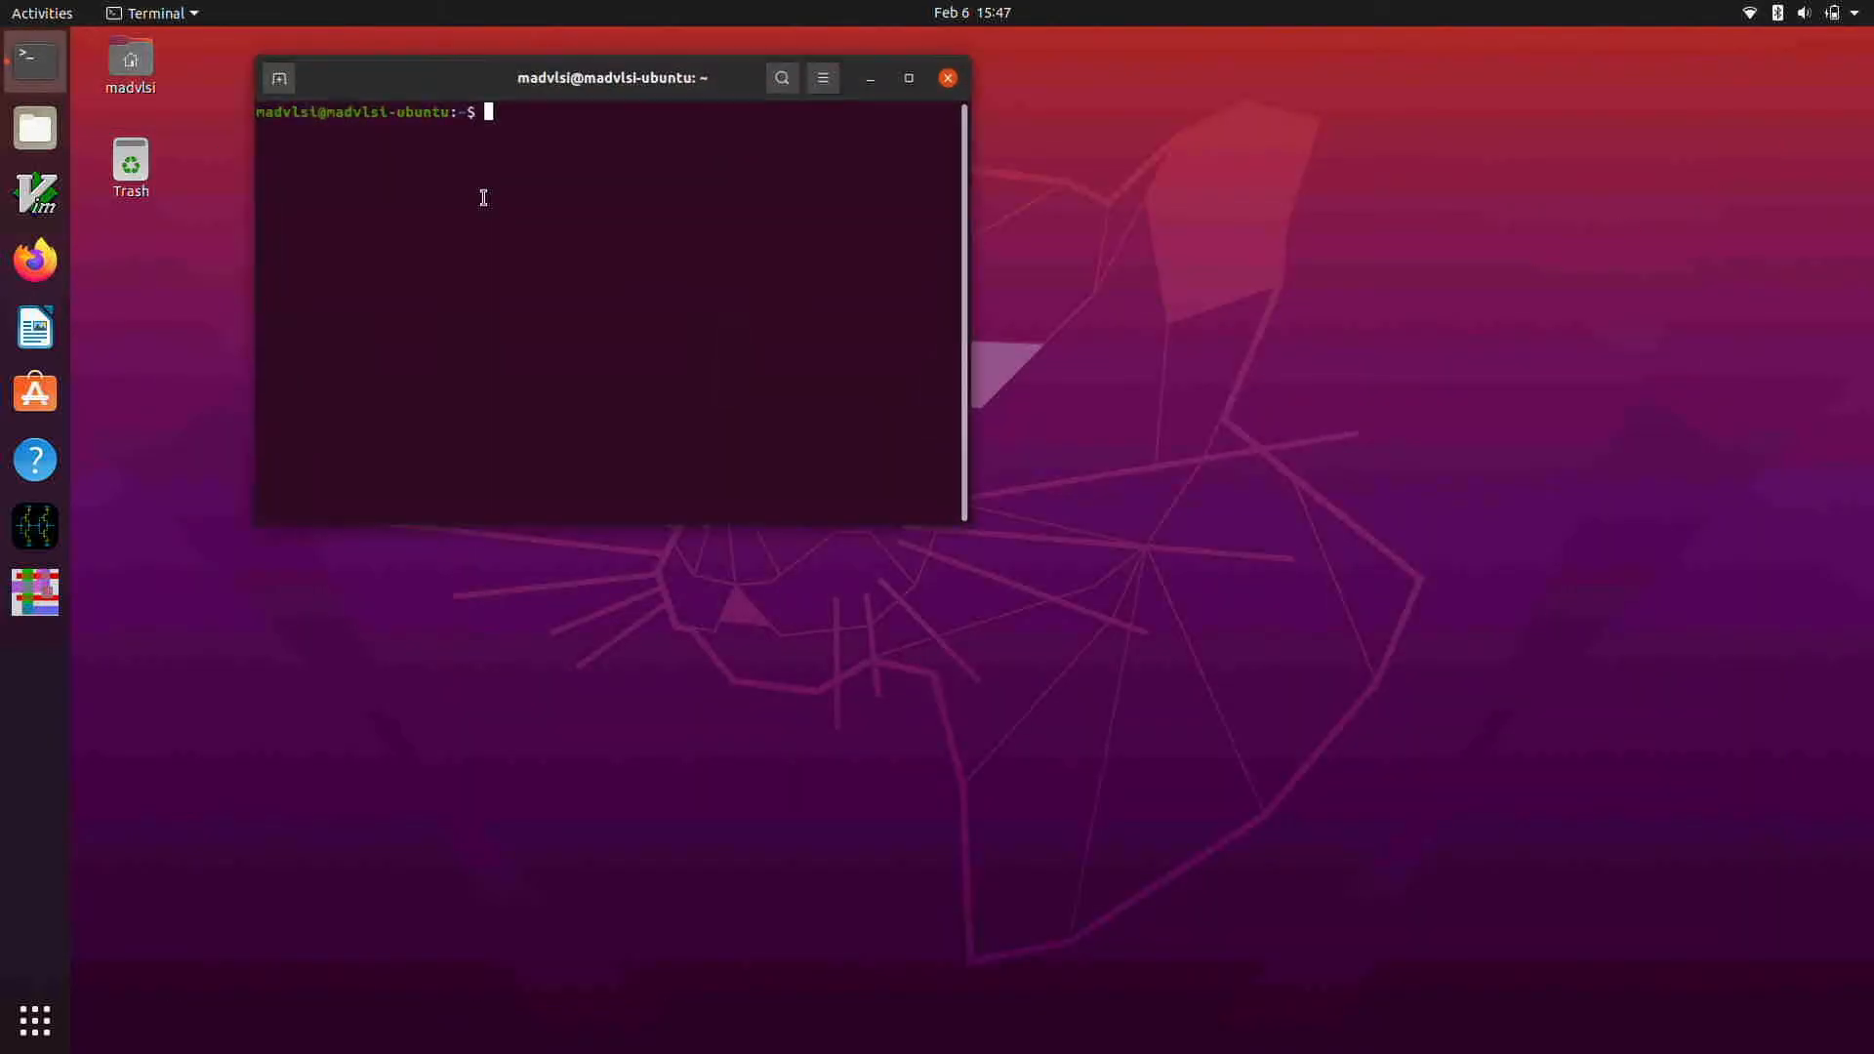
type("cd ")
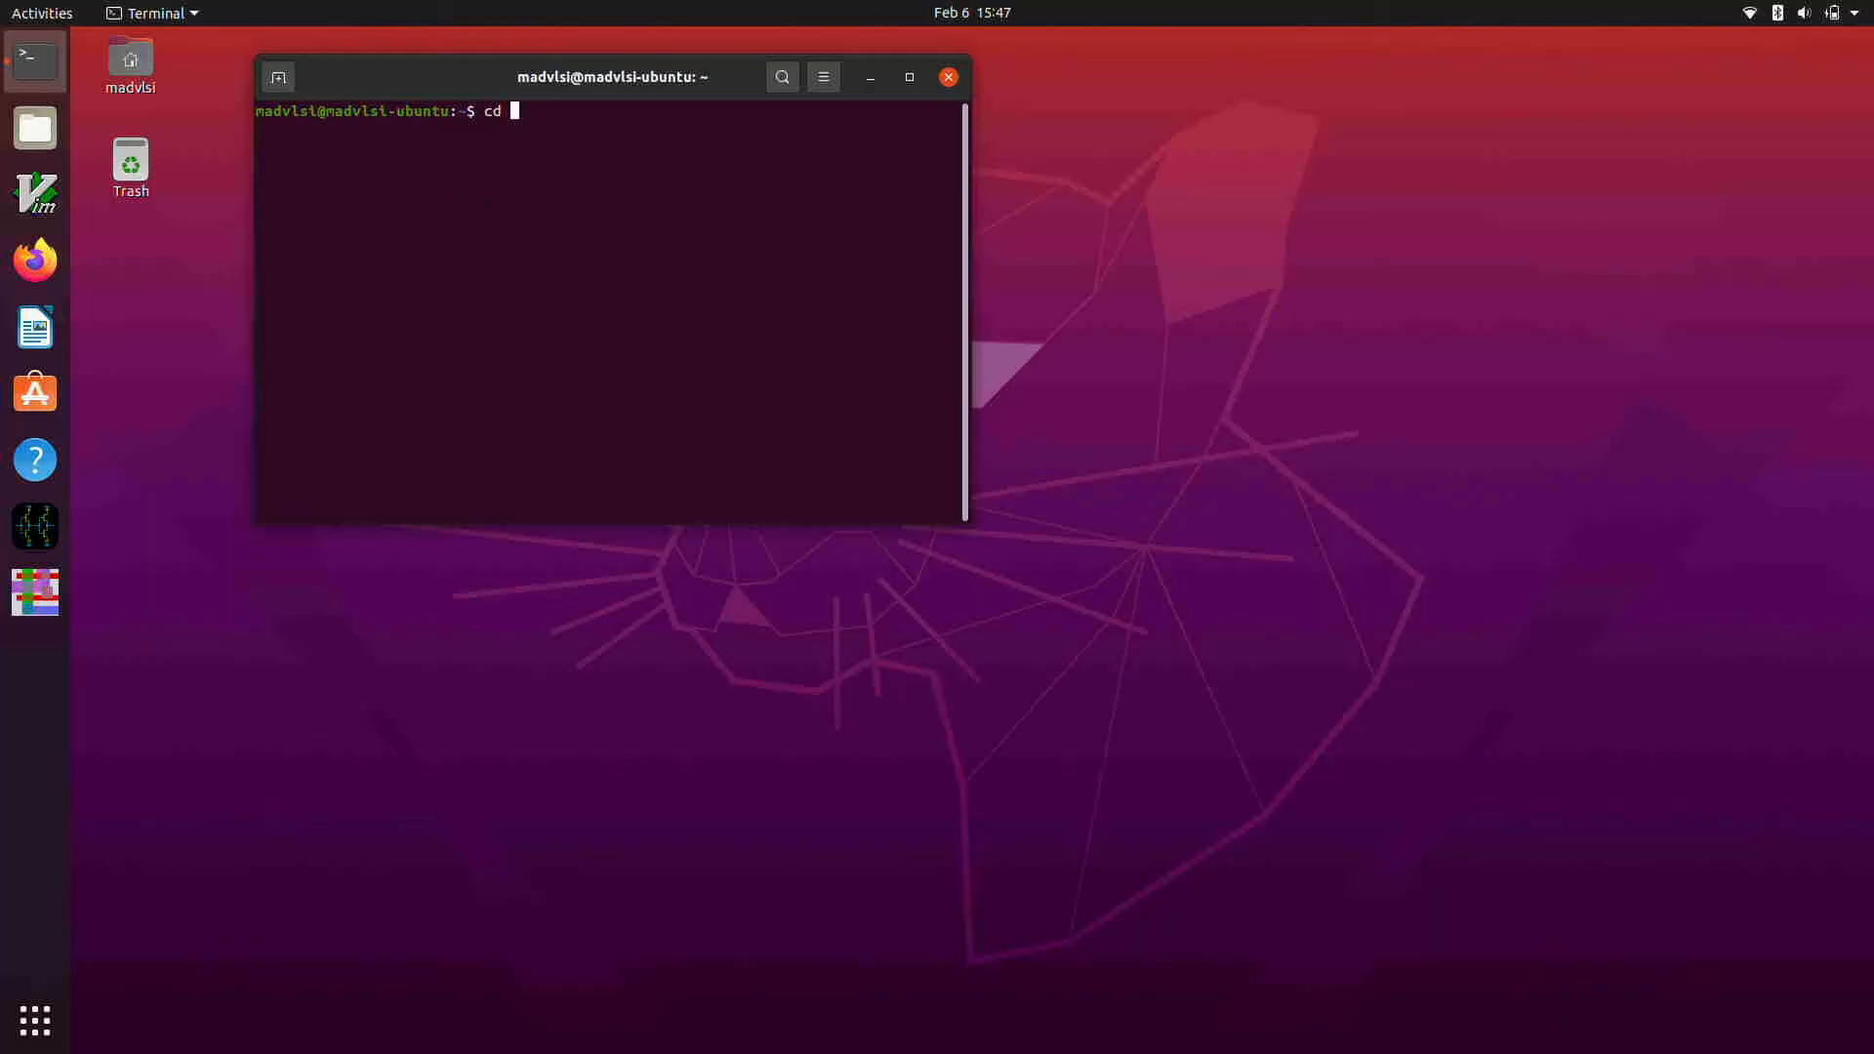
type("Documents/inc")
key("BackSpace")
type("v")
key("Tab")
key("Return")
type("la")
key("Return")
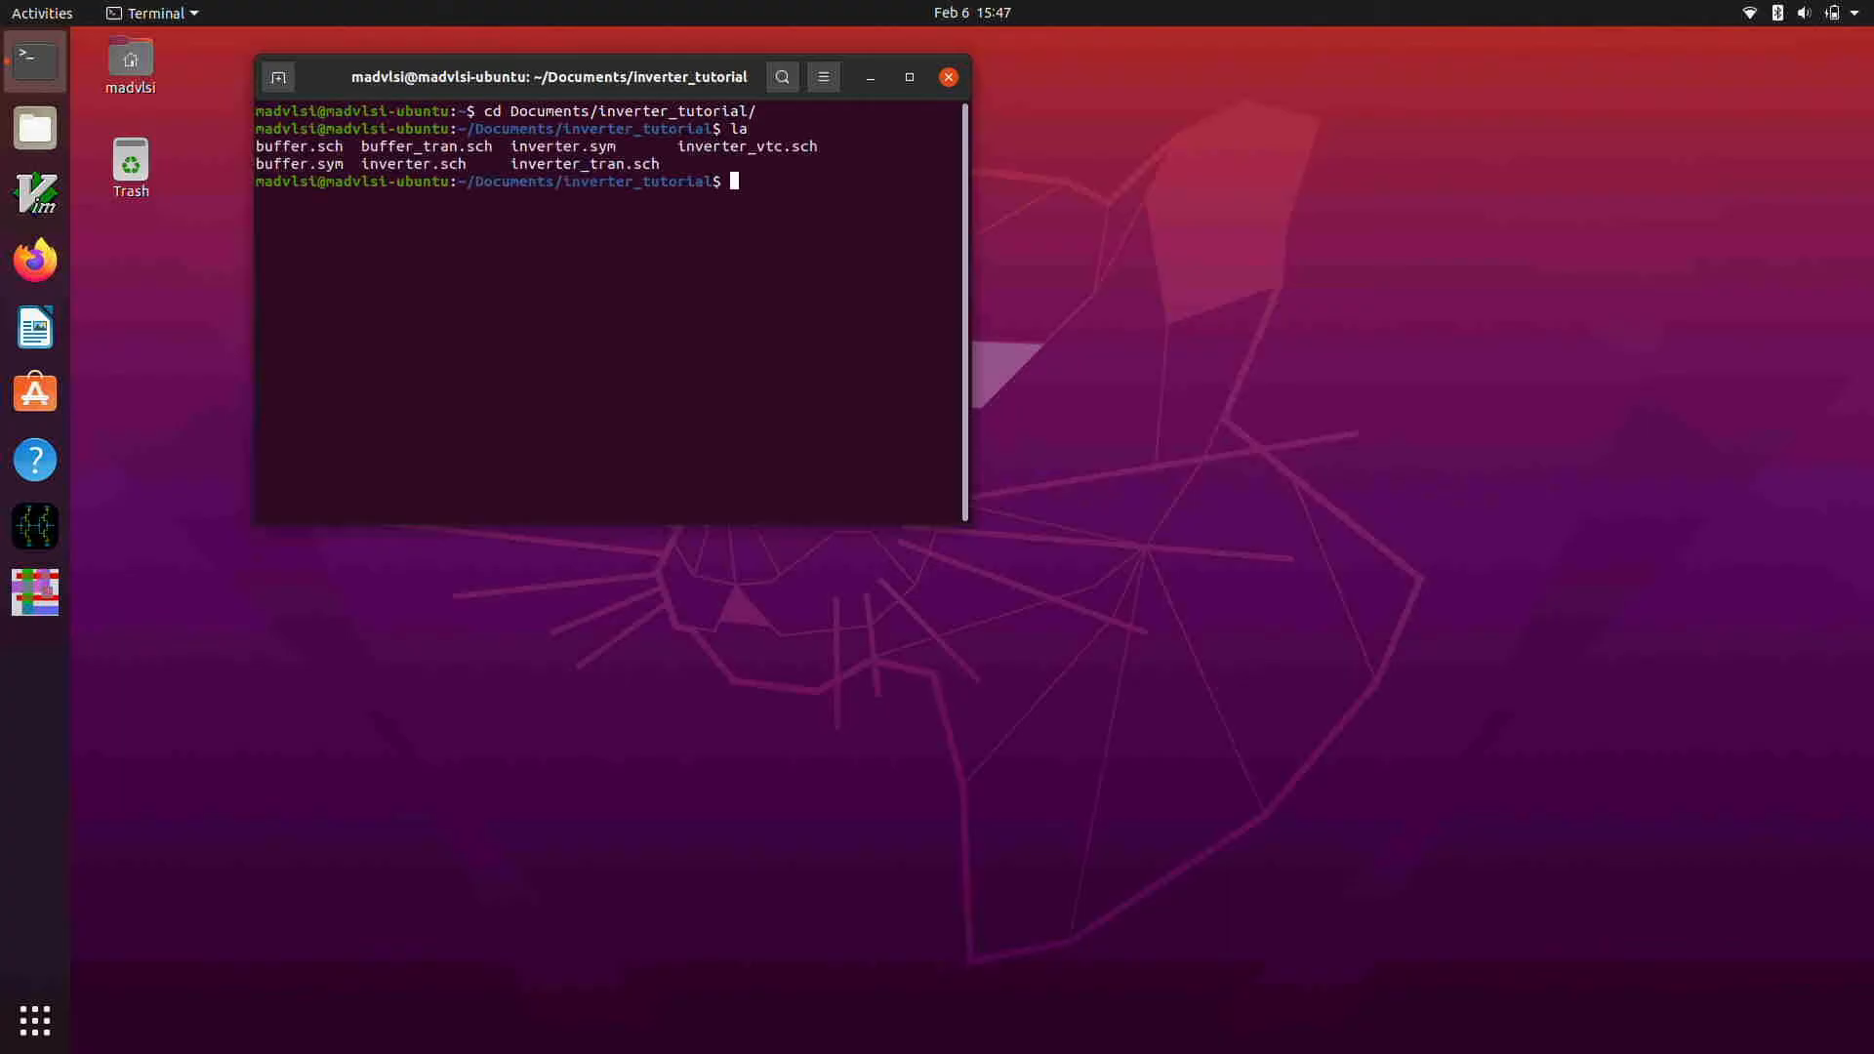
type("ls")
key("Return")
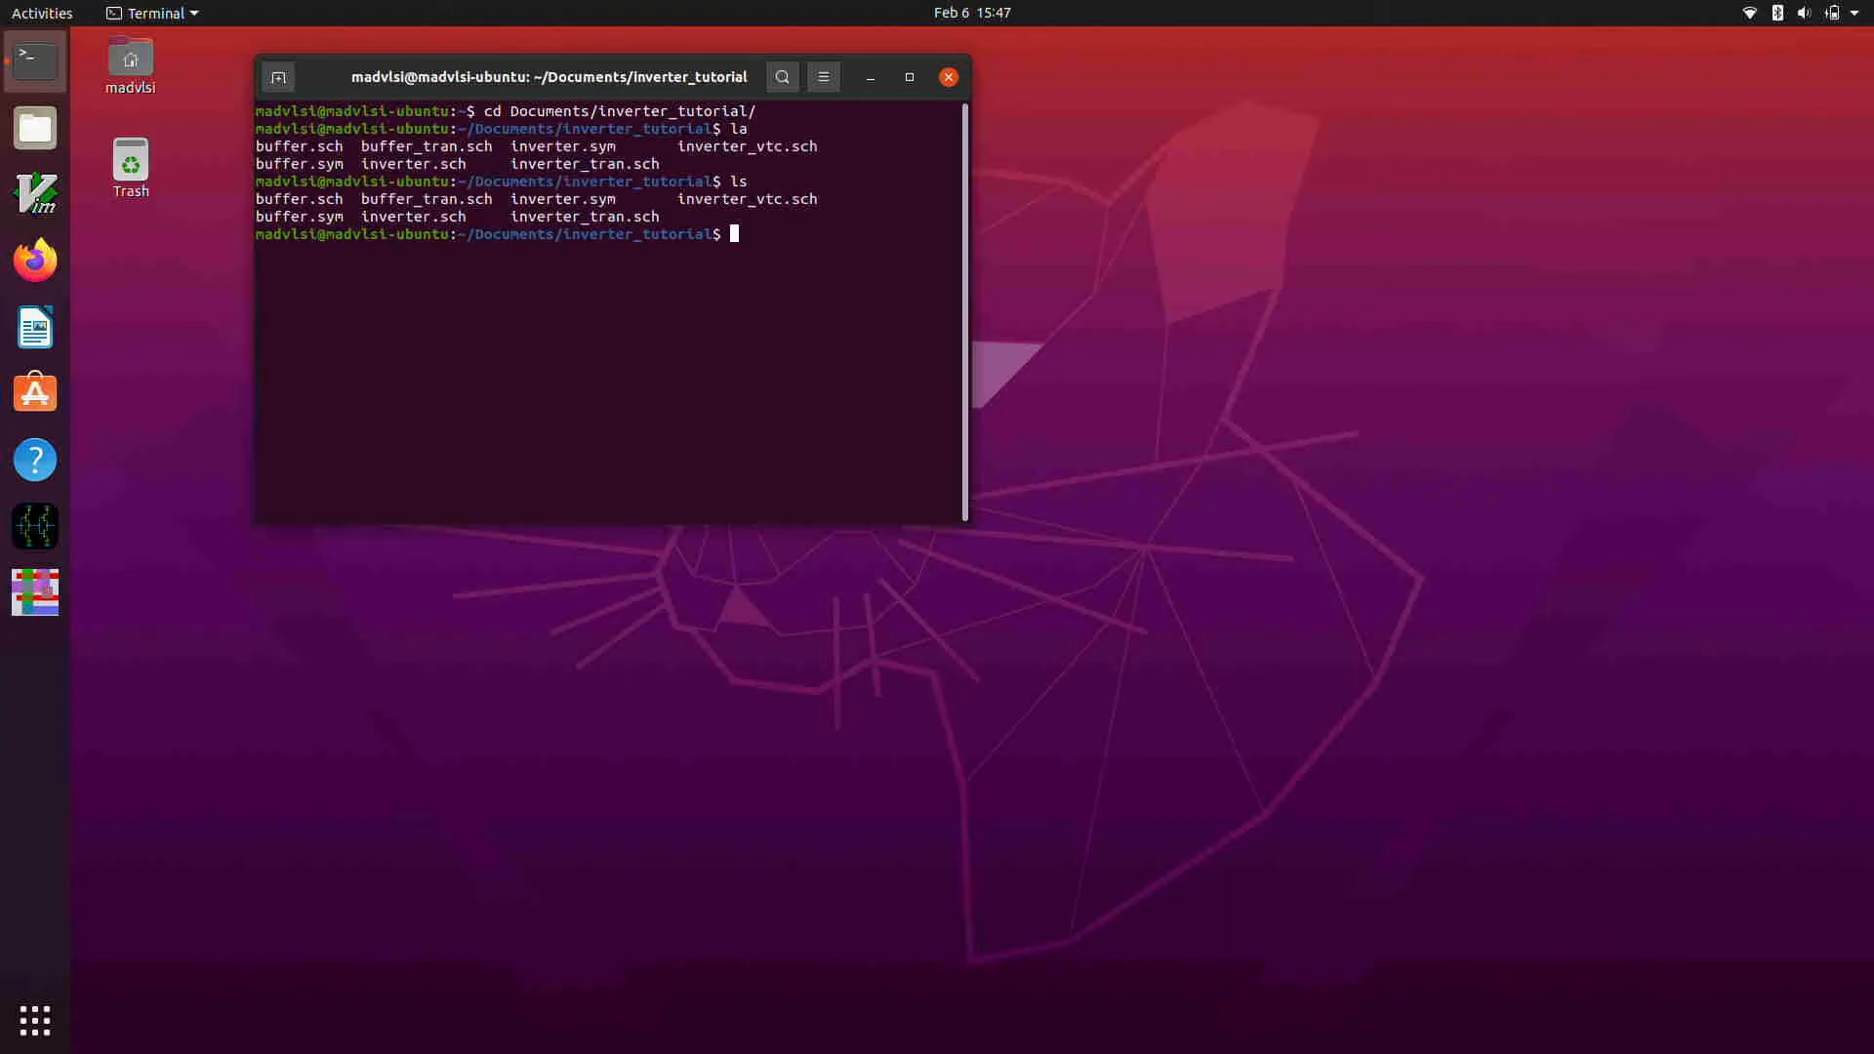
- Create a directory named layout inside inverter_tutorial and change into it
type("mkdir layout")
key("Return")
type("cd la")
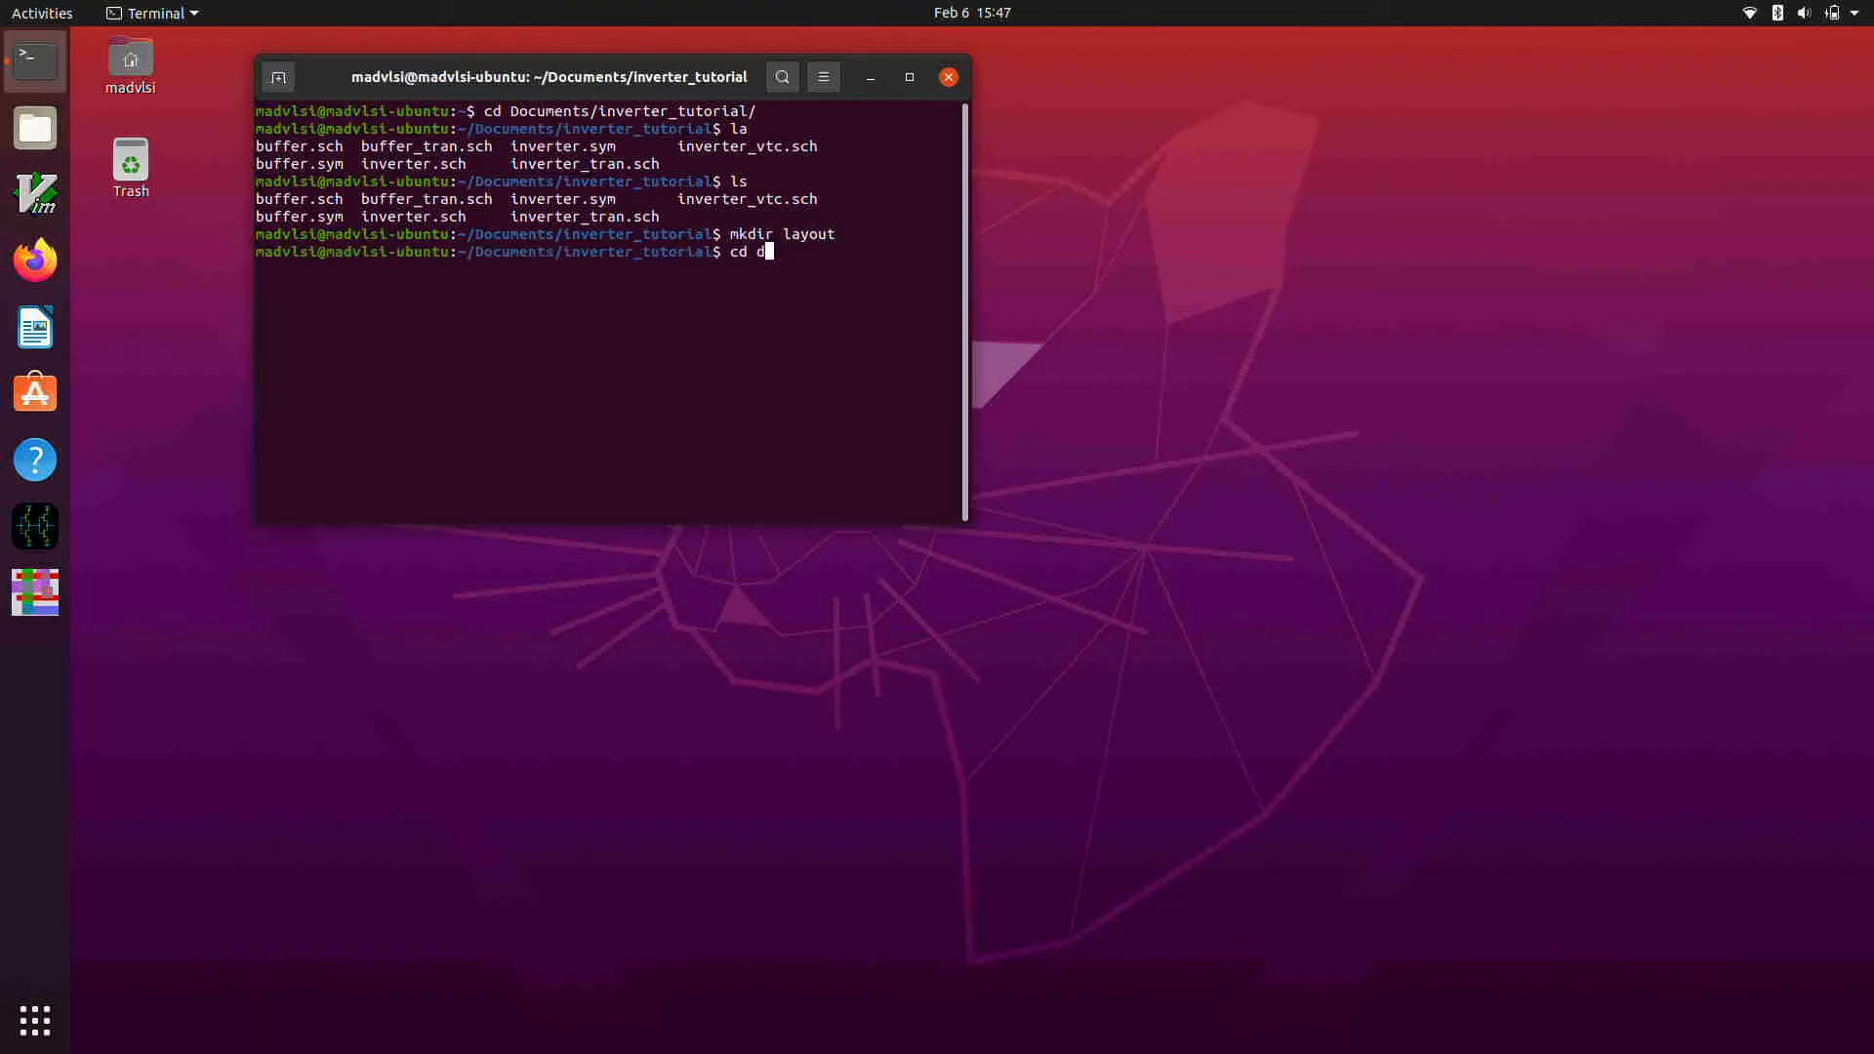
type("yout")
key("Return")
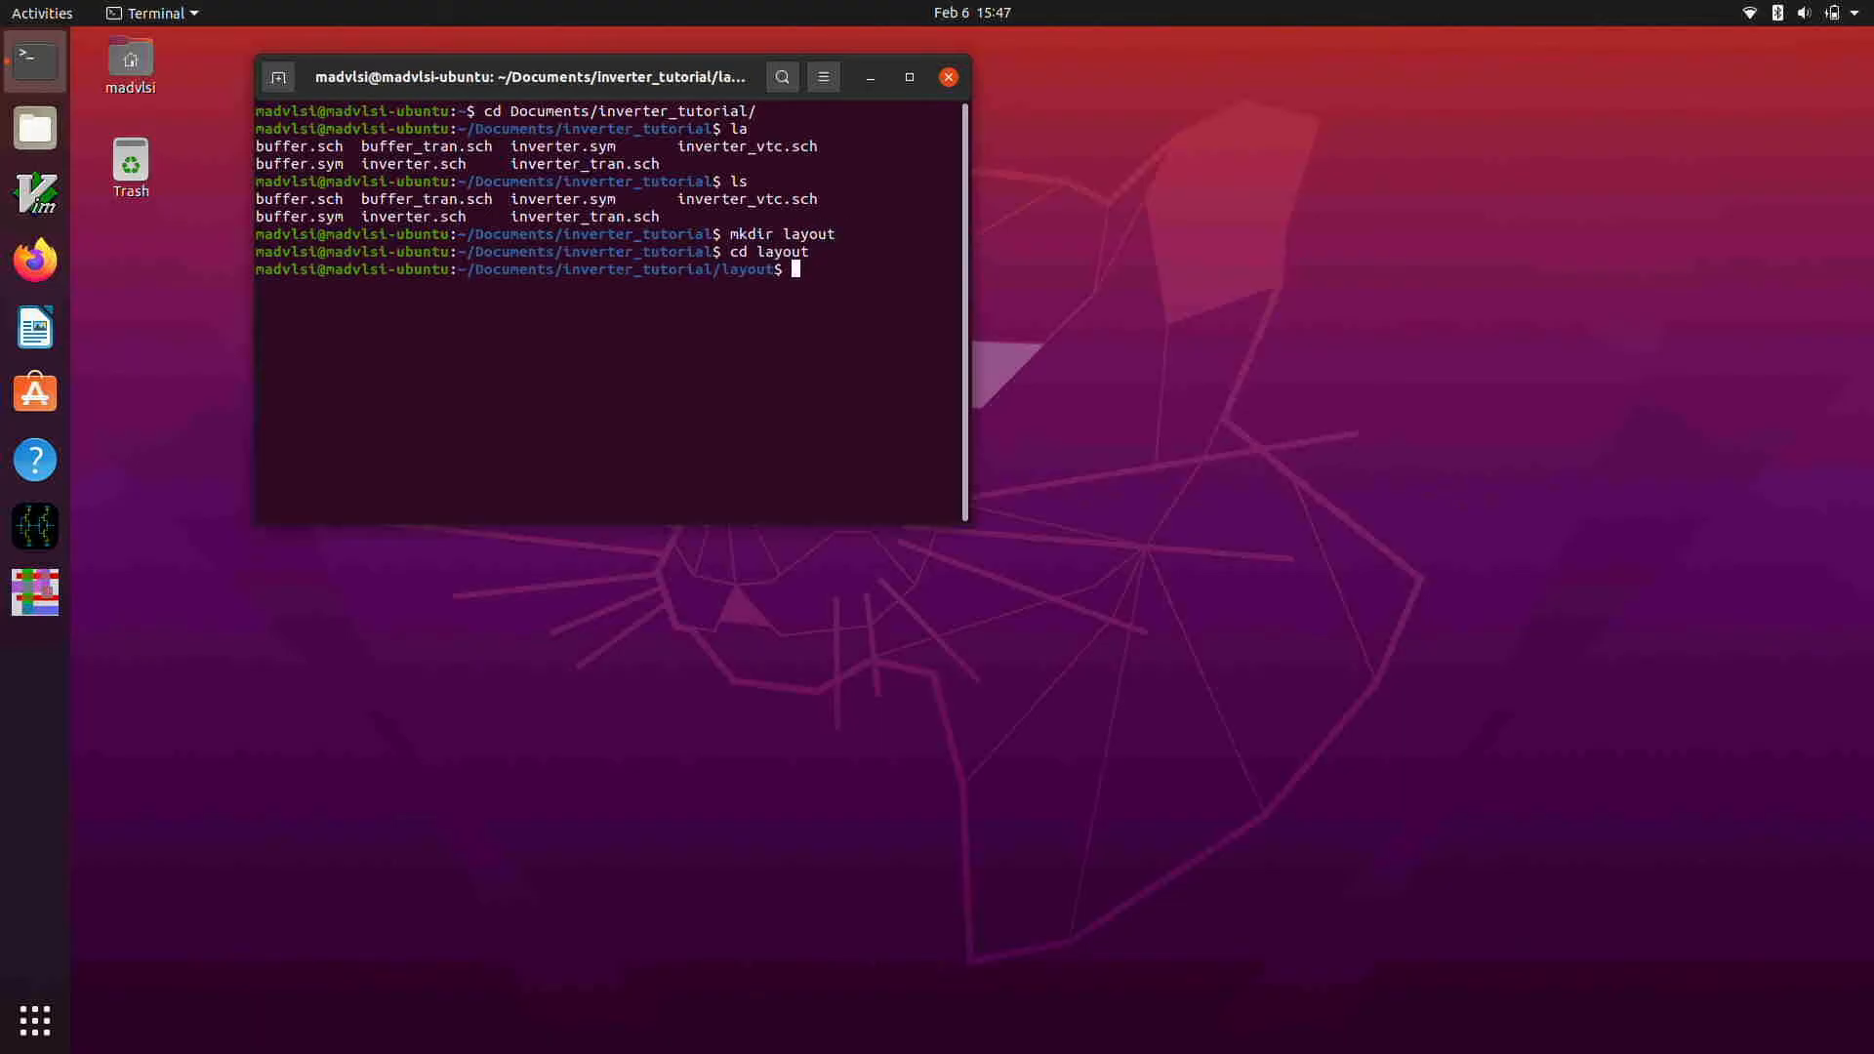
- Launch Magic from the layout directory and widen its layout window to span the desktop
type("magic")
key("Return")
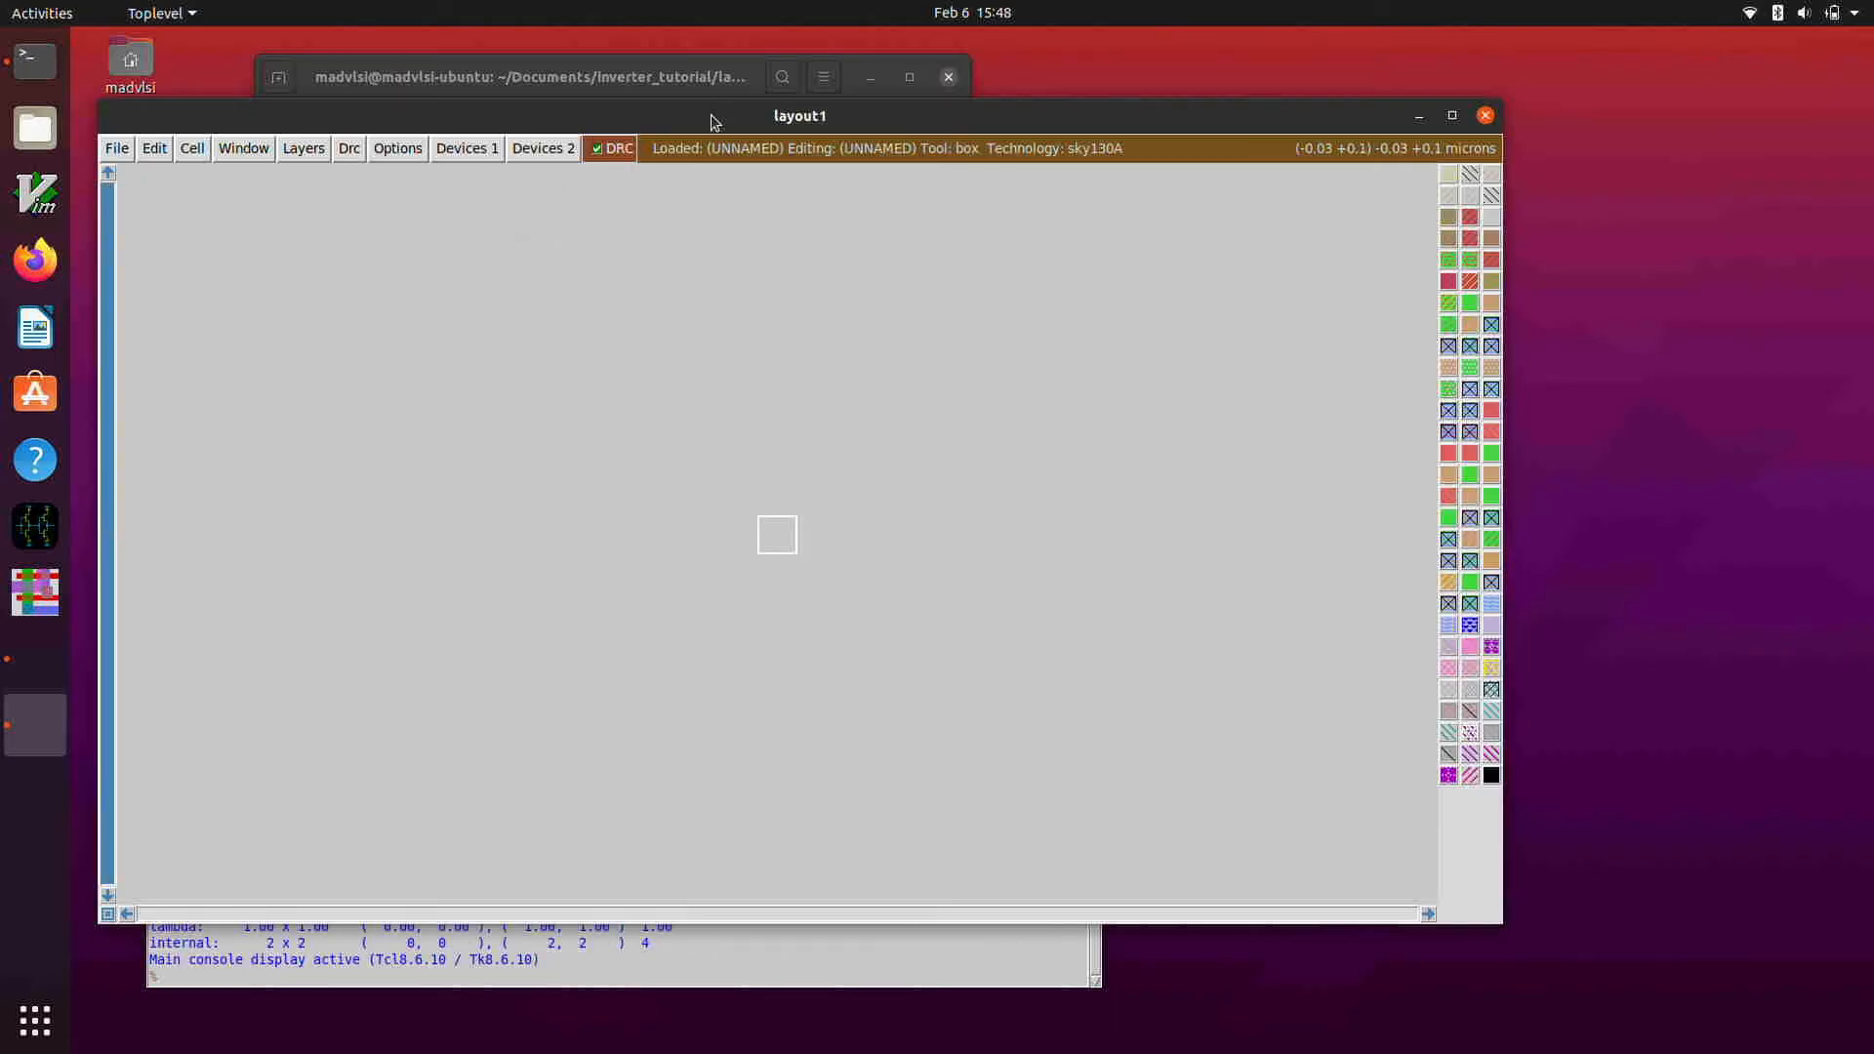
left_click_drag(712, 116, 686, 44)
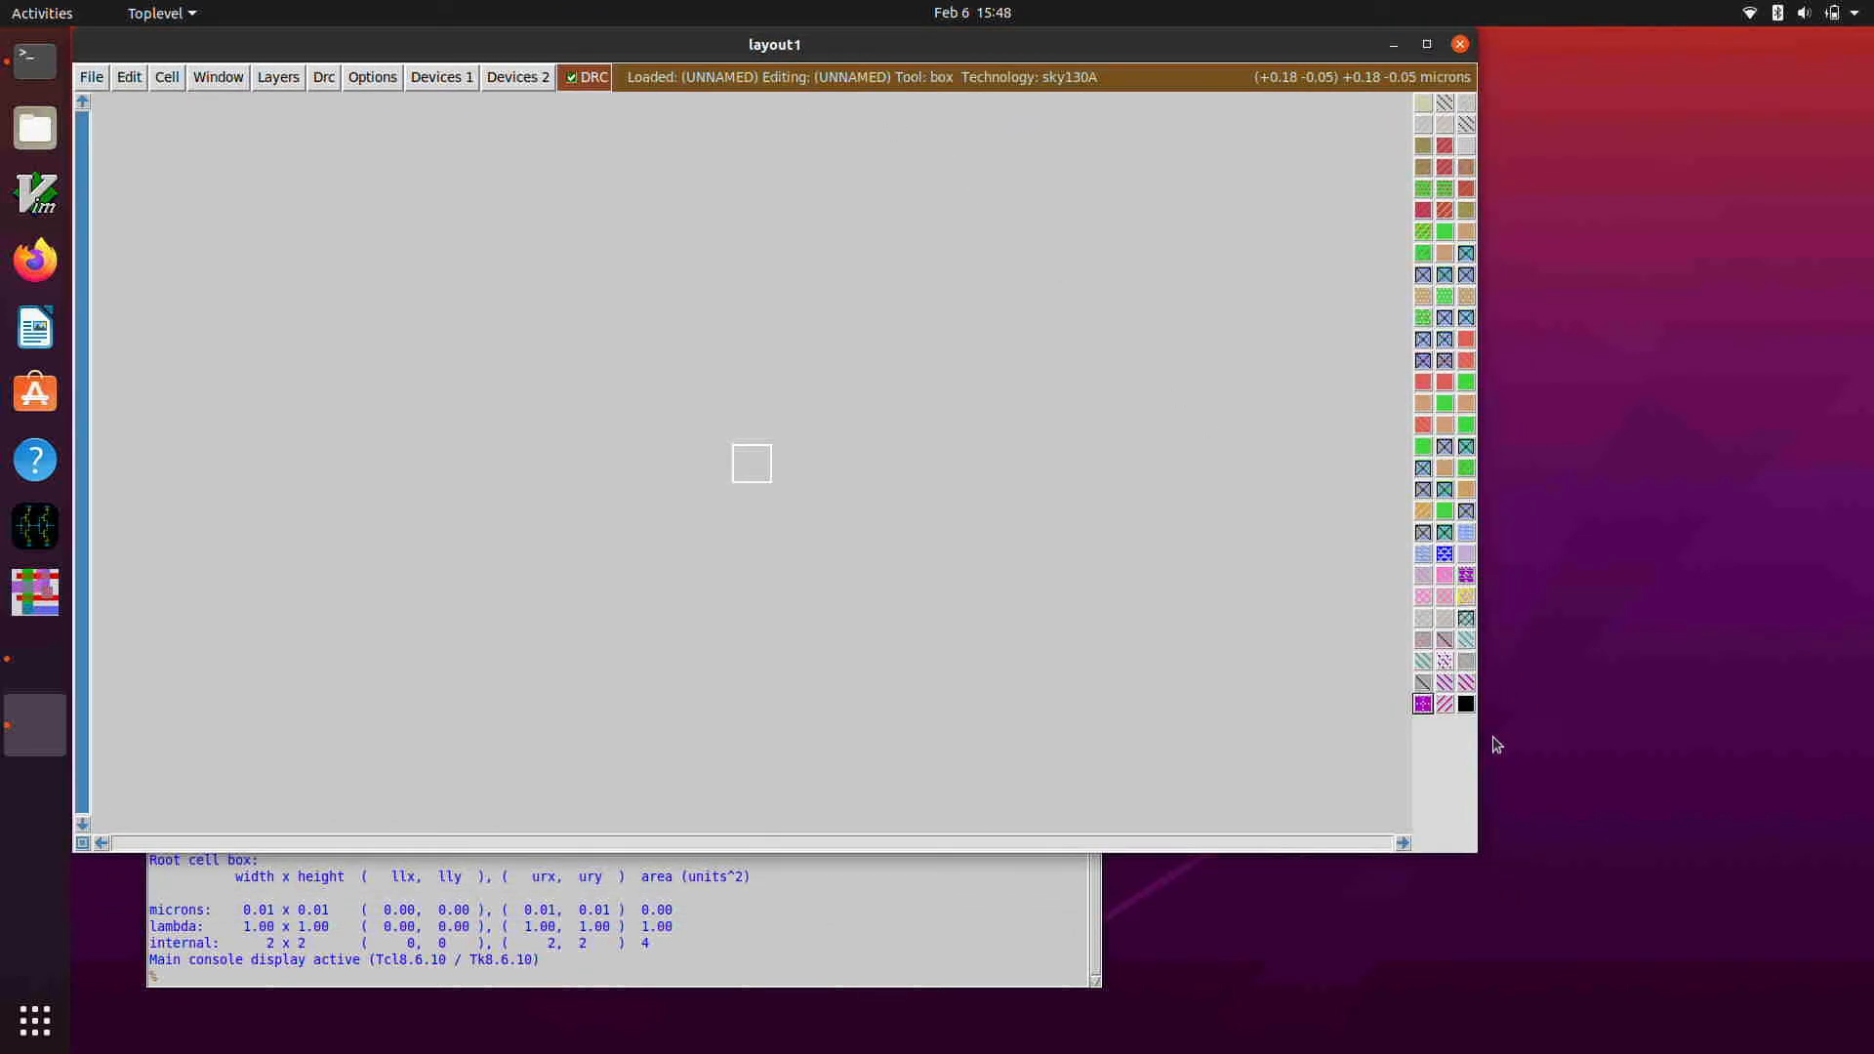
left_click_drag(1476, 754, 1863, 754)
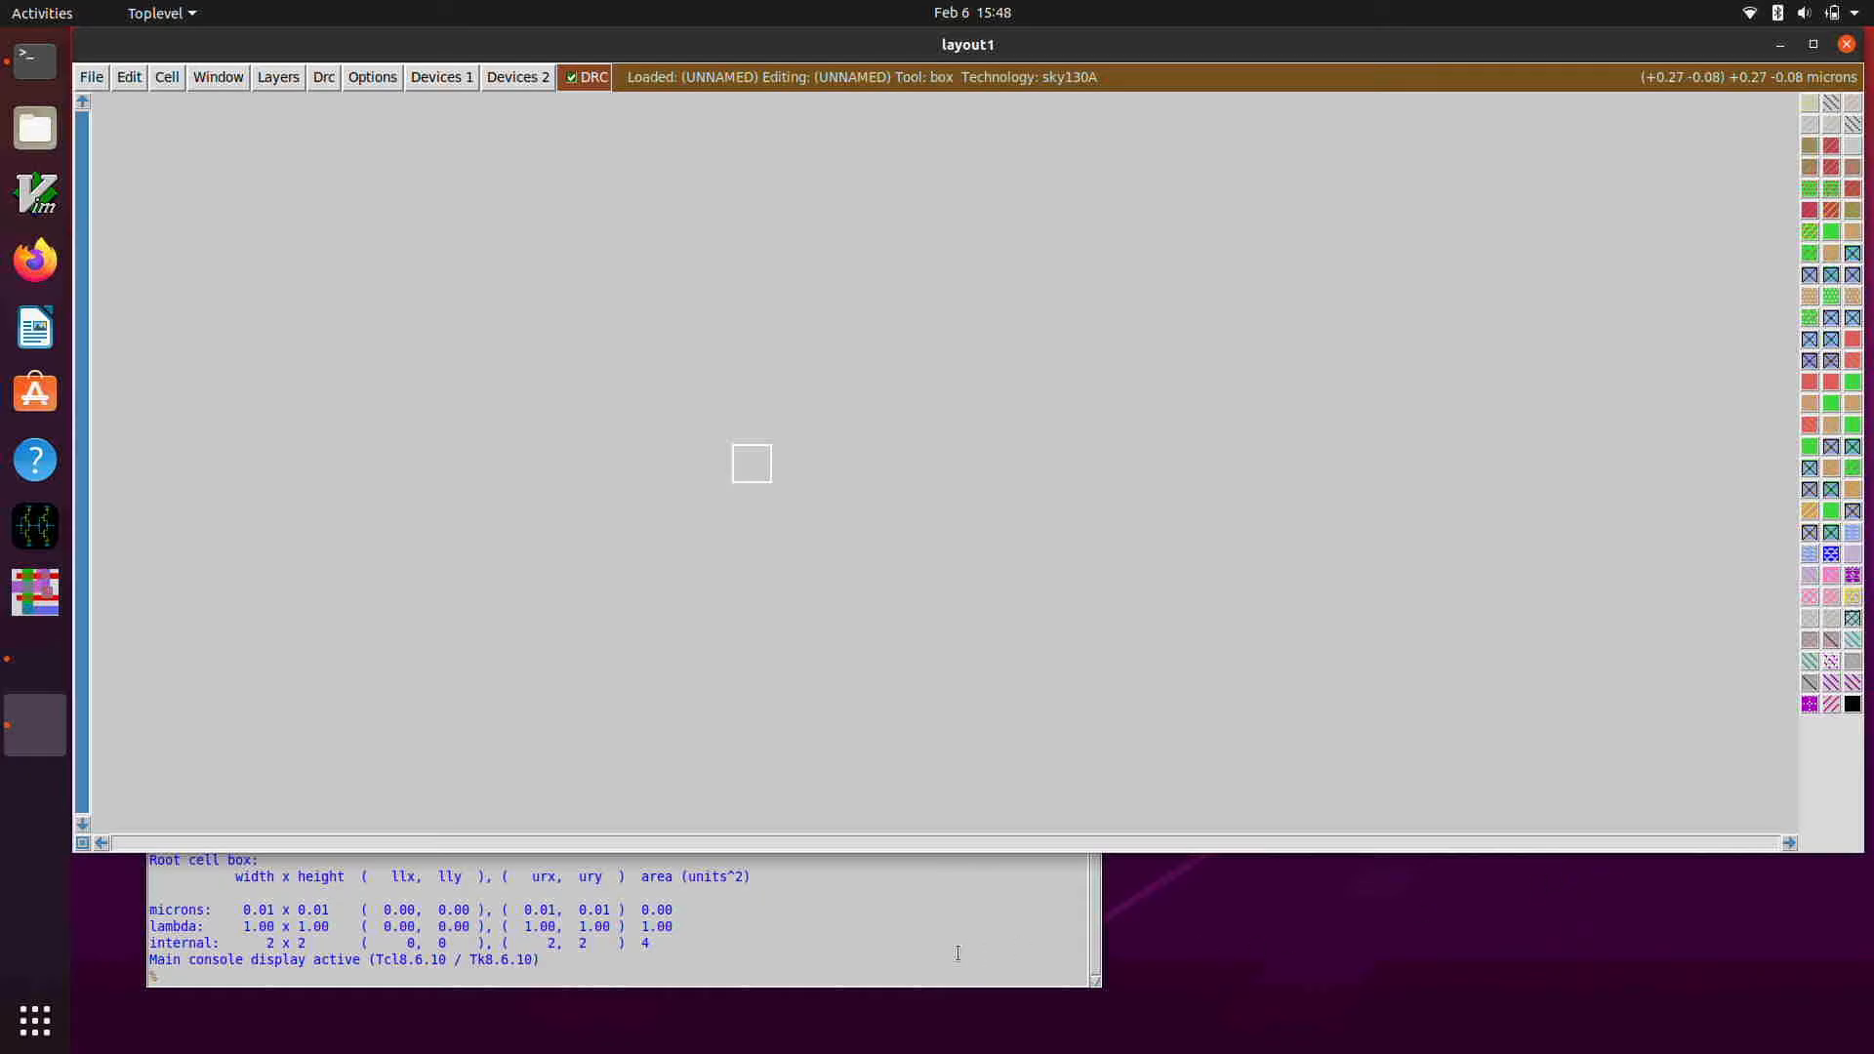
- Lower the tkcon console window and extend the layout window's height so only the console's last lines stay uncovered
left_click(830, 959)
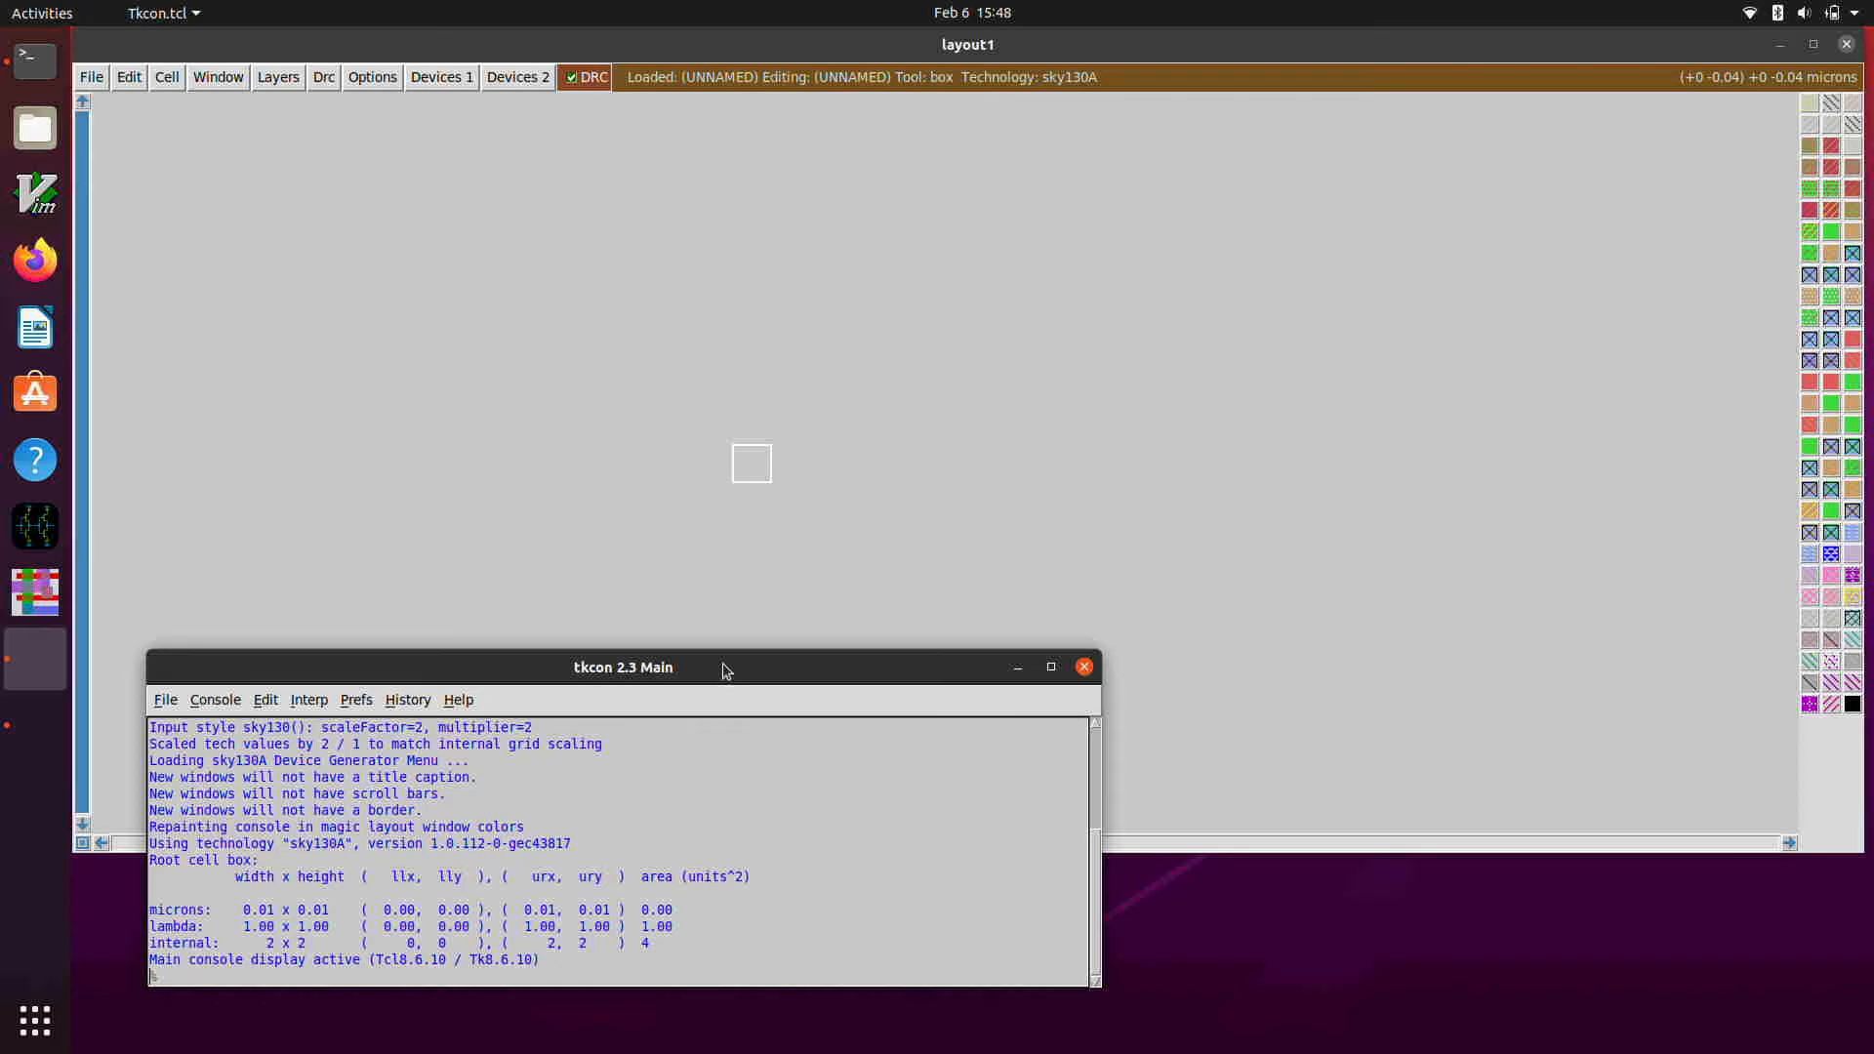
left_click_drag(719, 670, 732, 721)
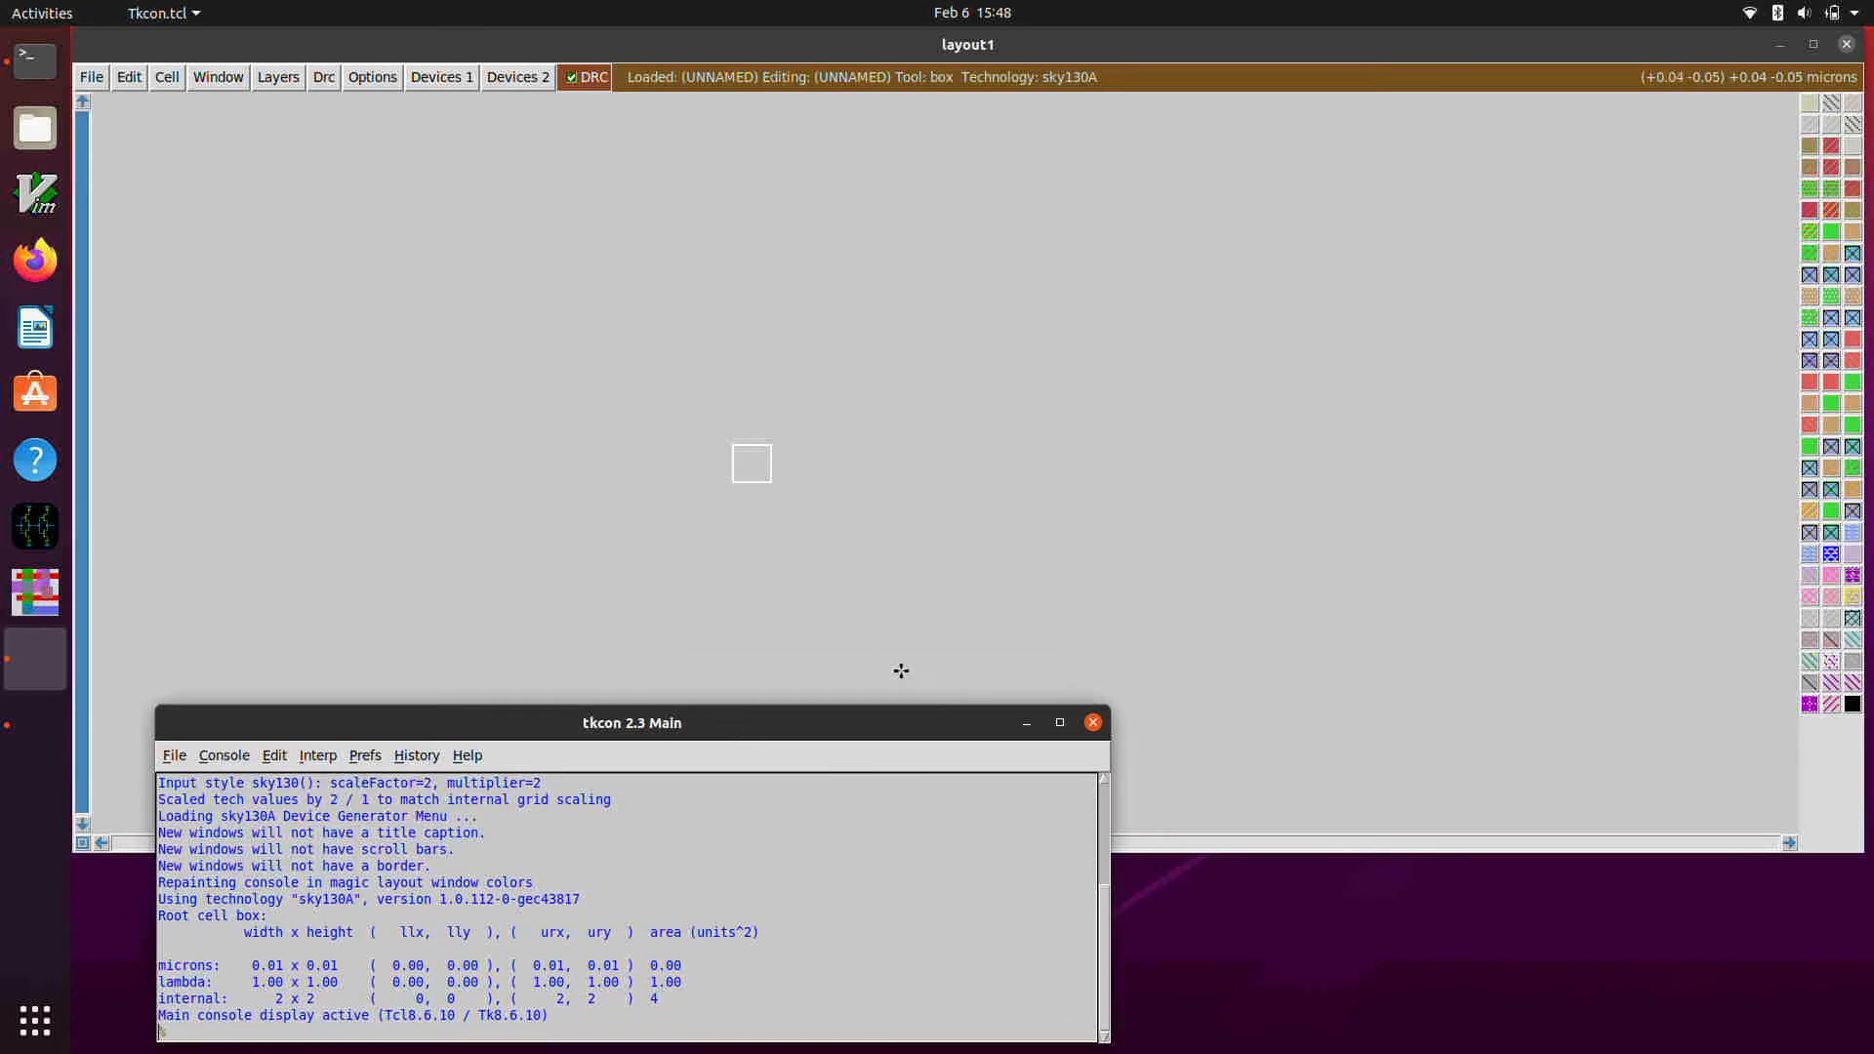
left_click(1315, 47)
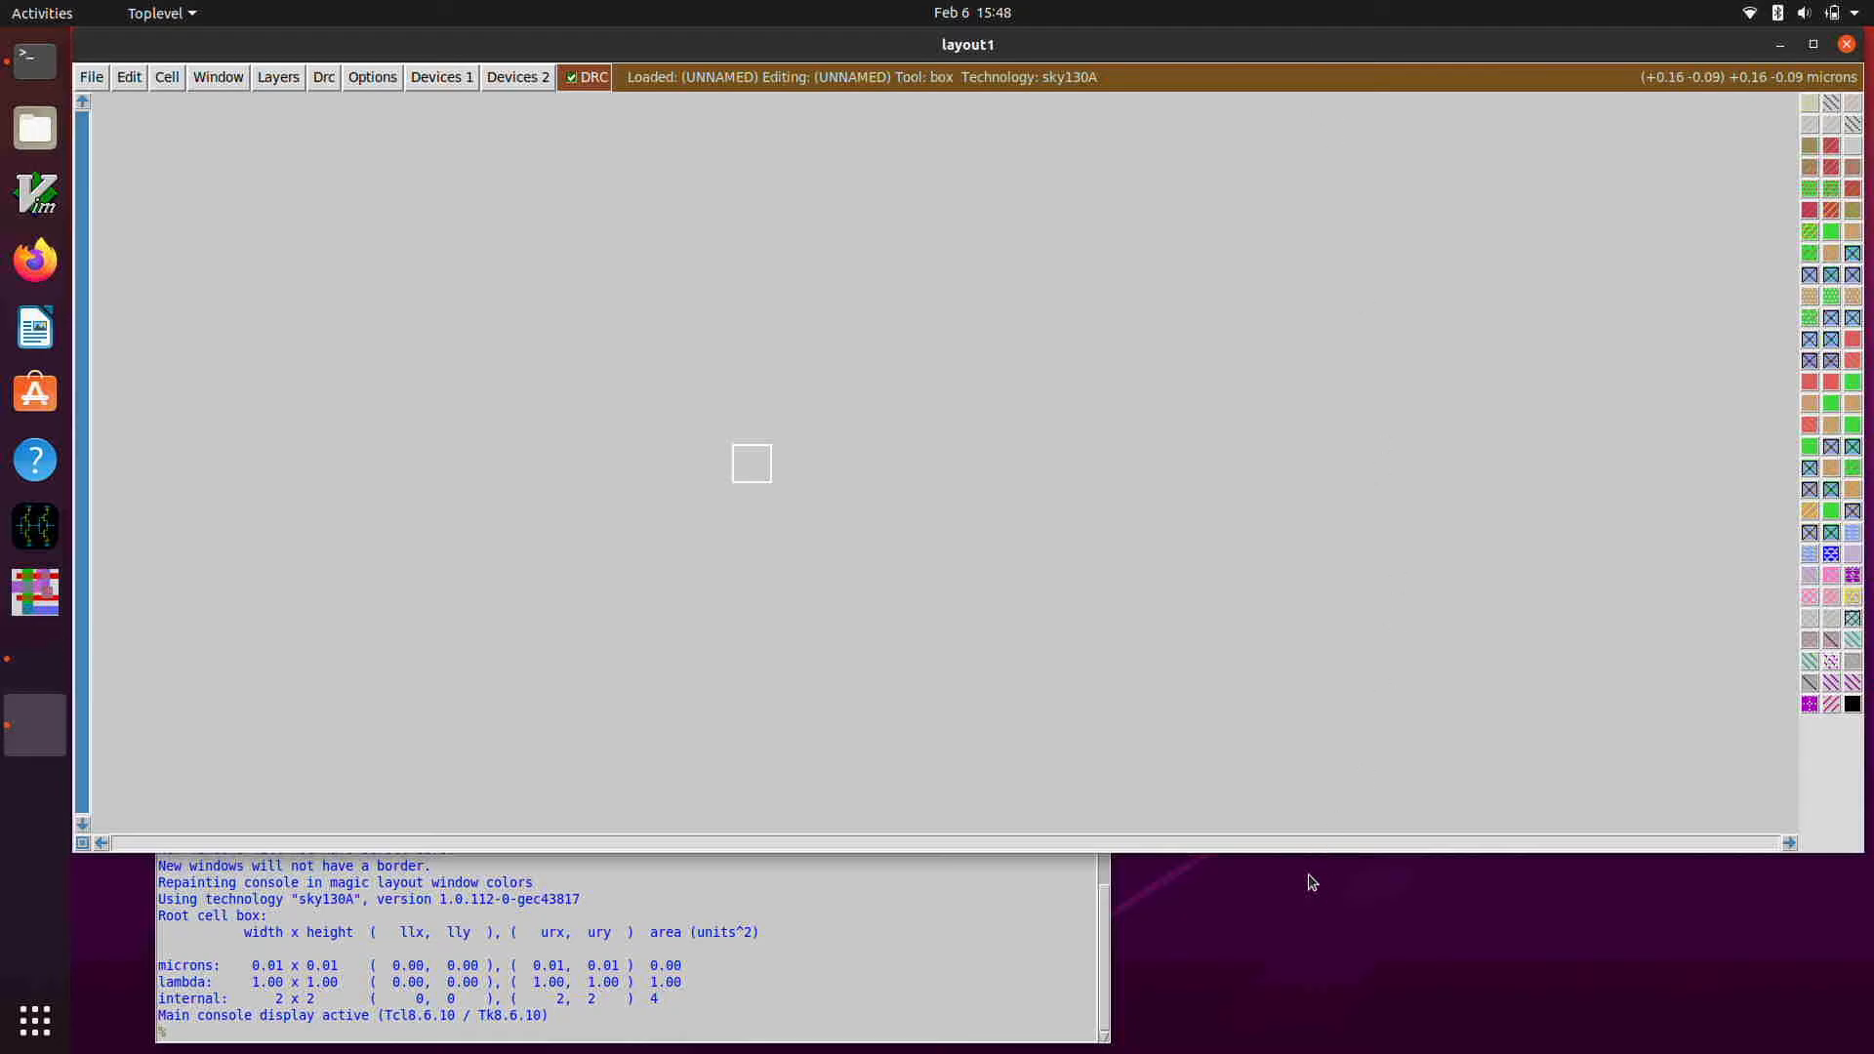
left_click_drag(1305, 853, 1306, 935)
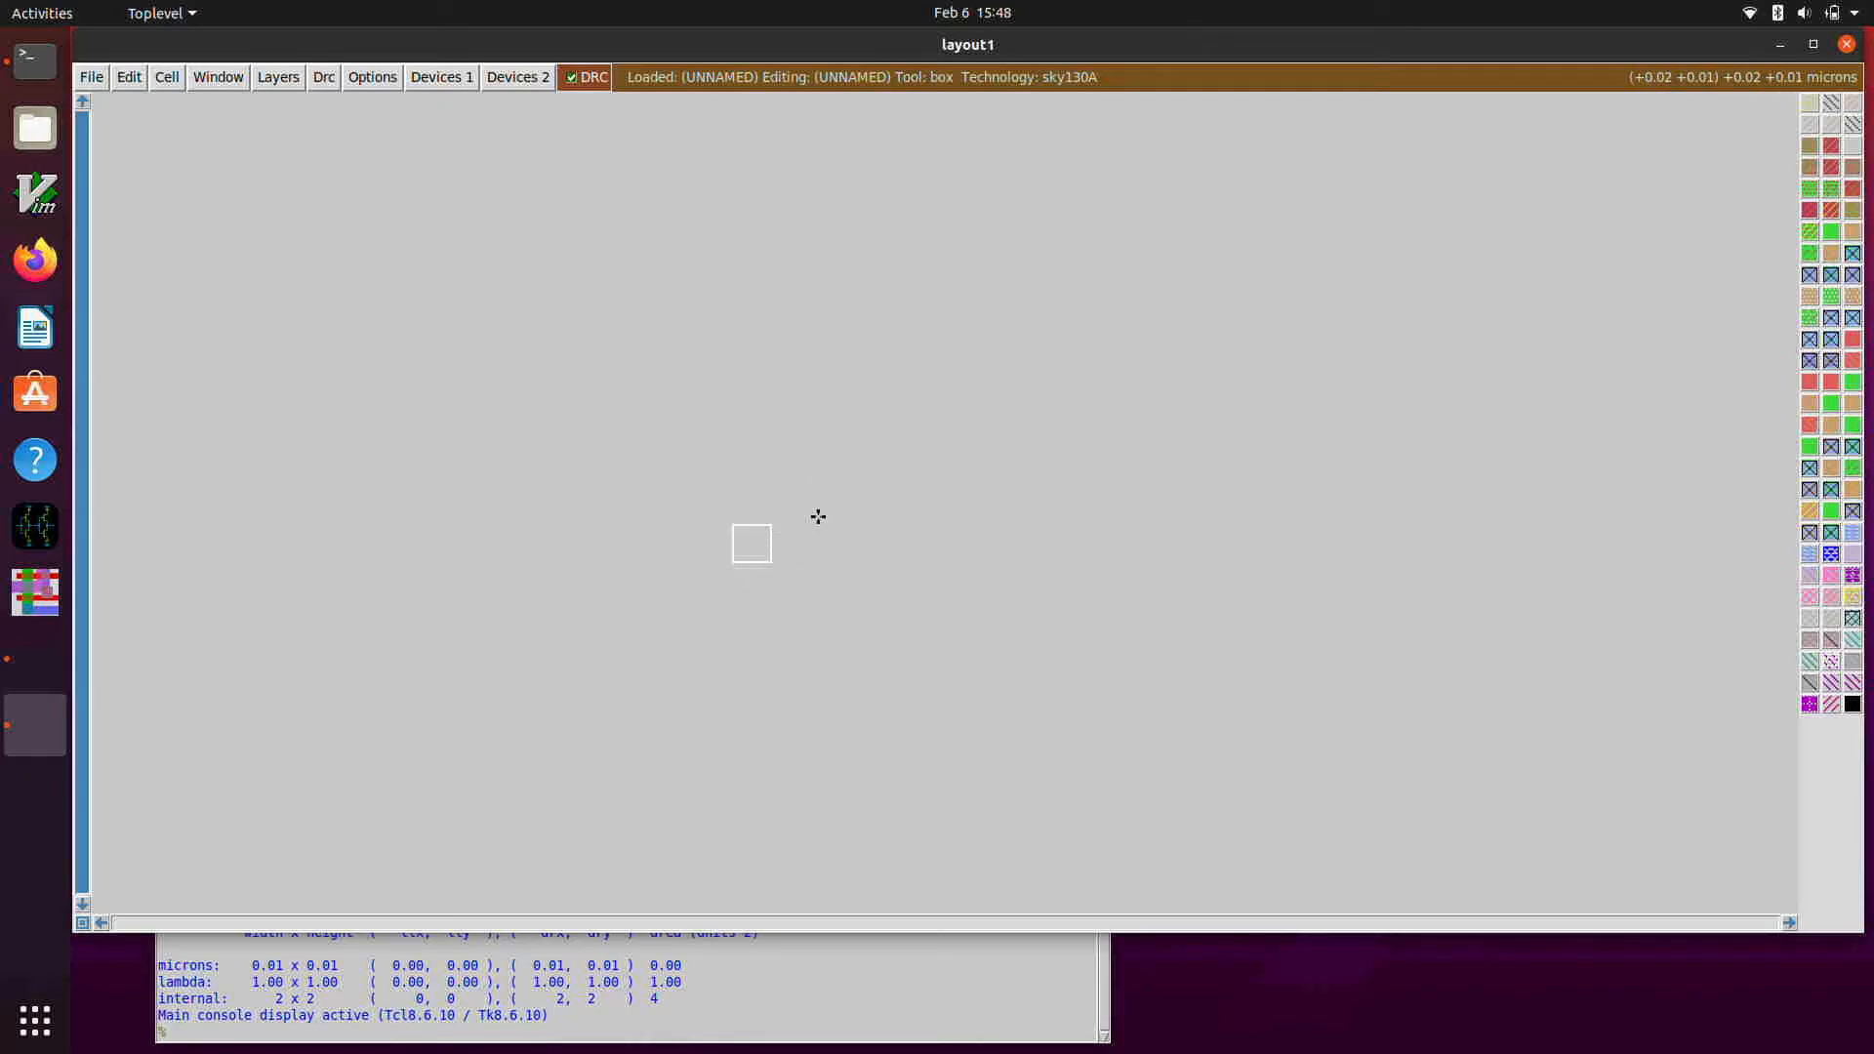
- Resize the cursor box several times by repositioning its upper-right corner
right_click(867, 453)
right_click(1032, 365)
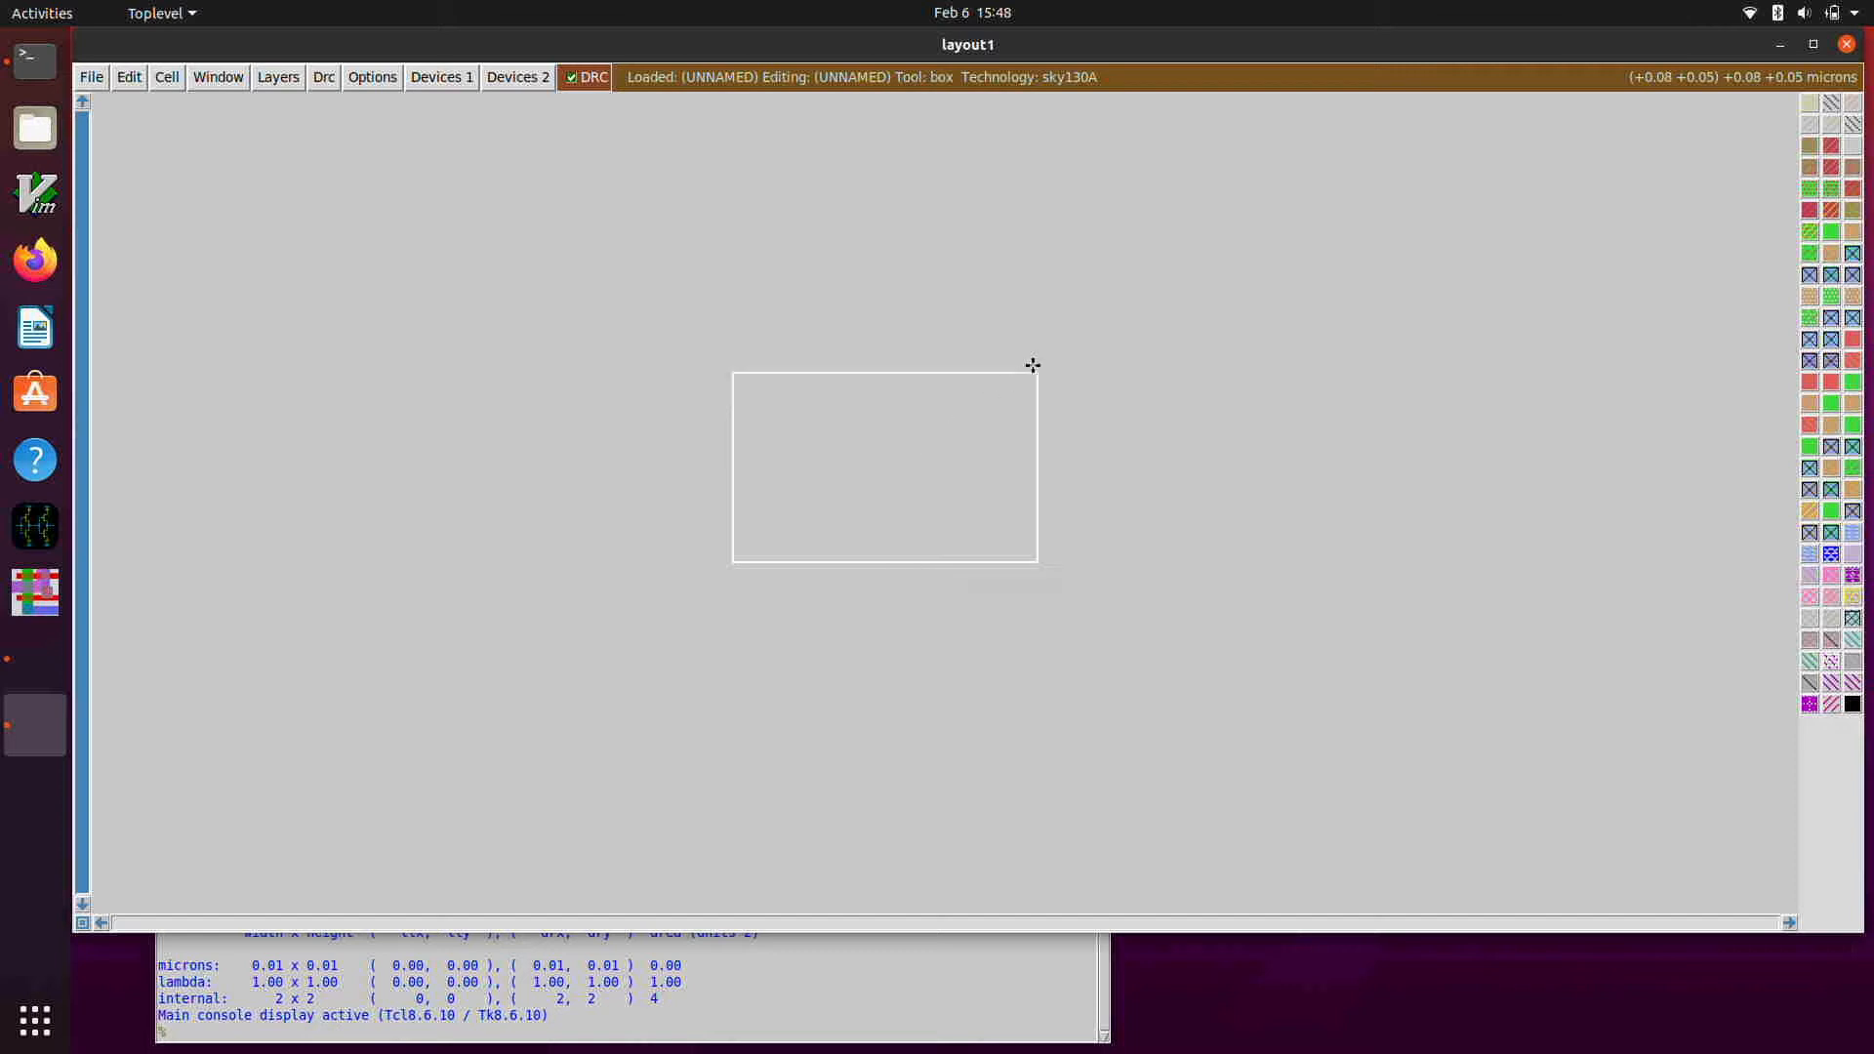
right_click(1192, 270)
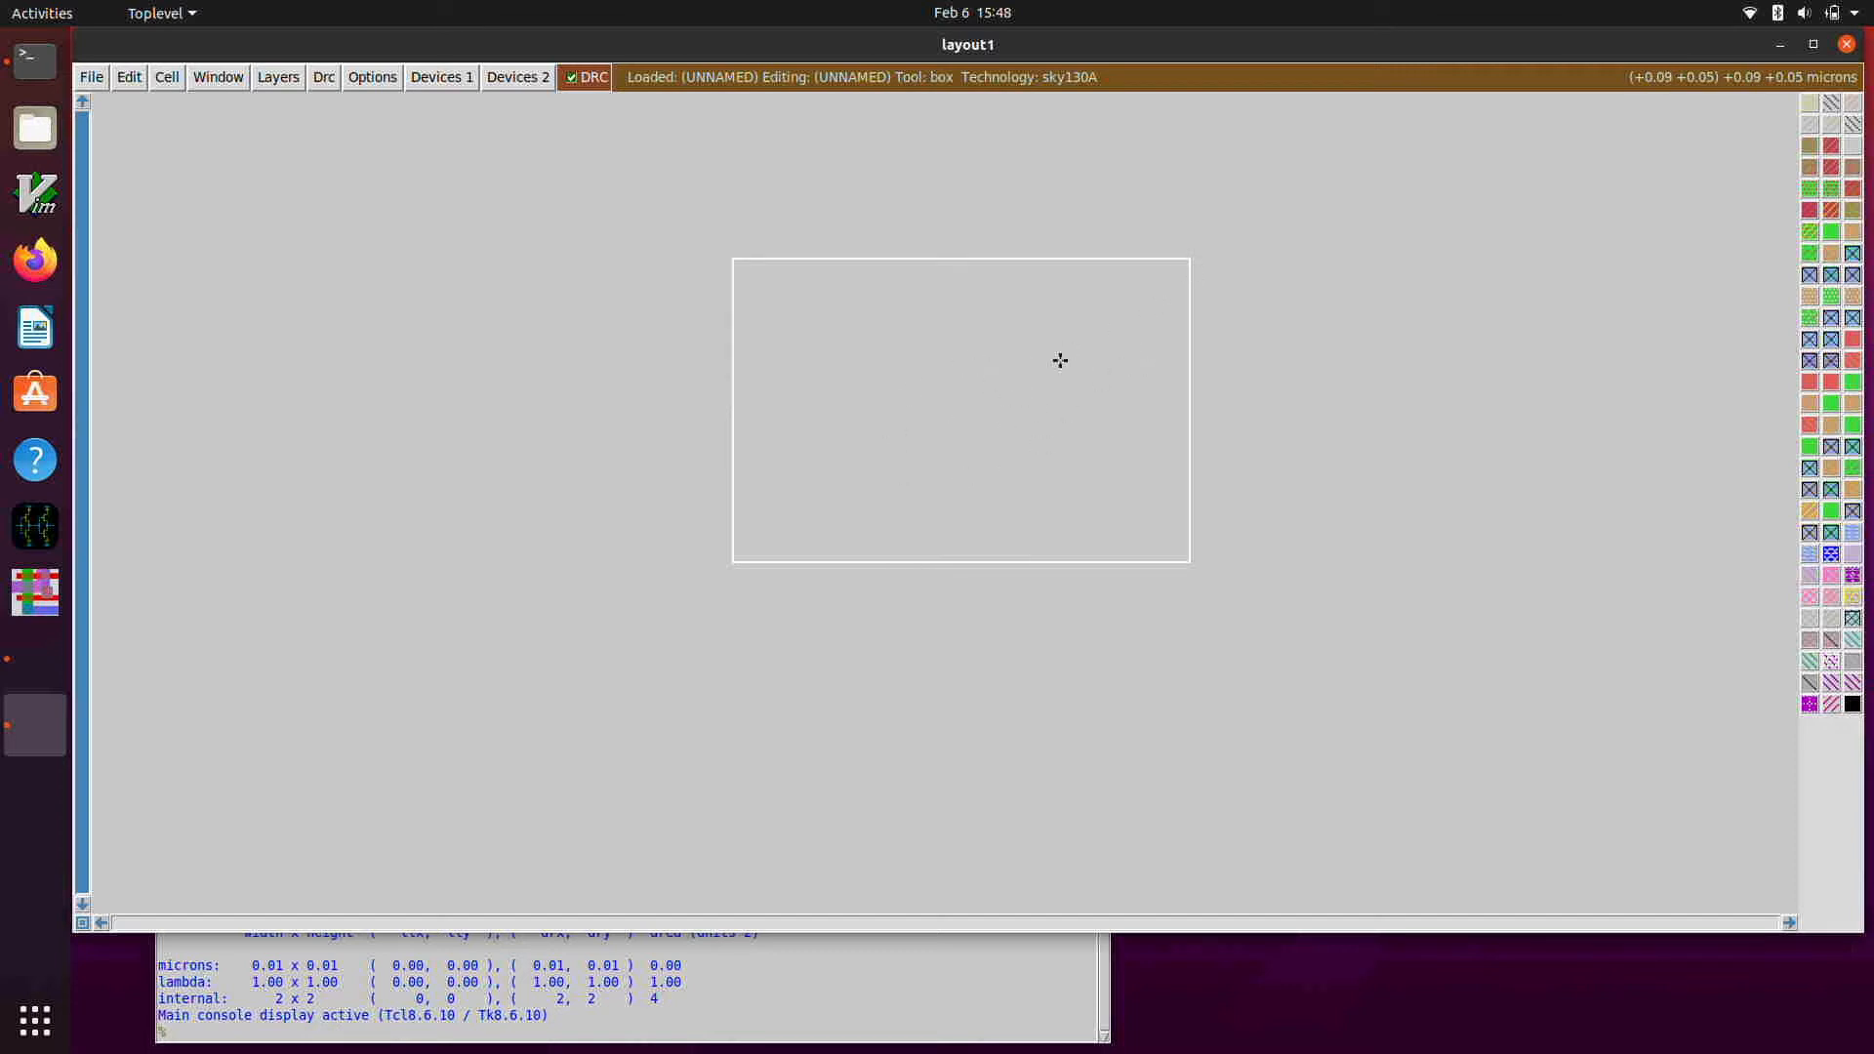
right_click(962, 373)
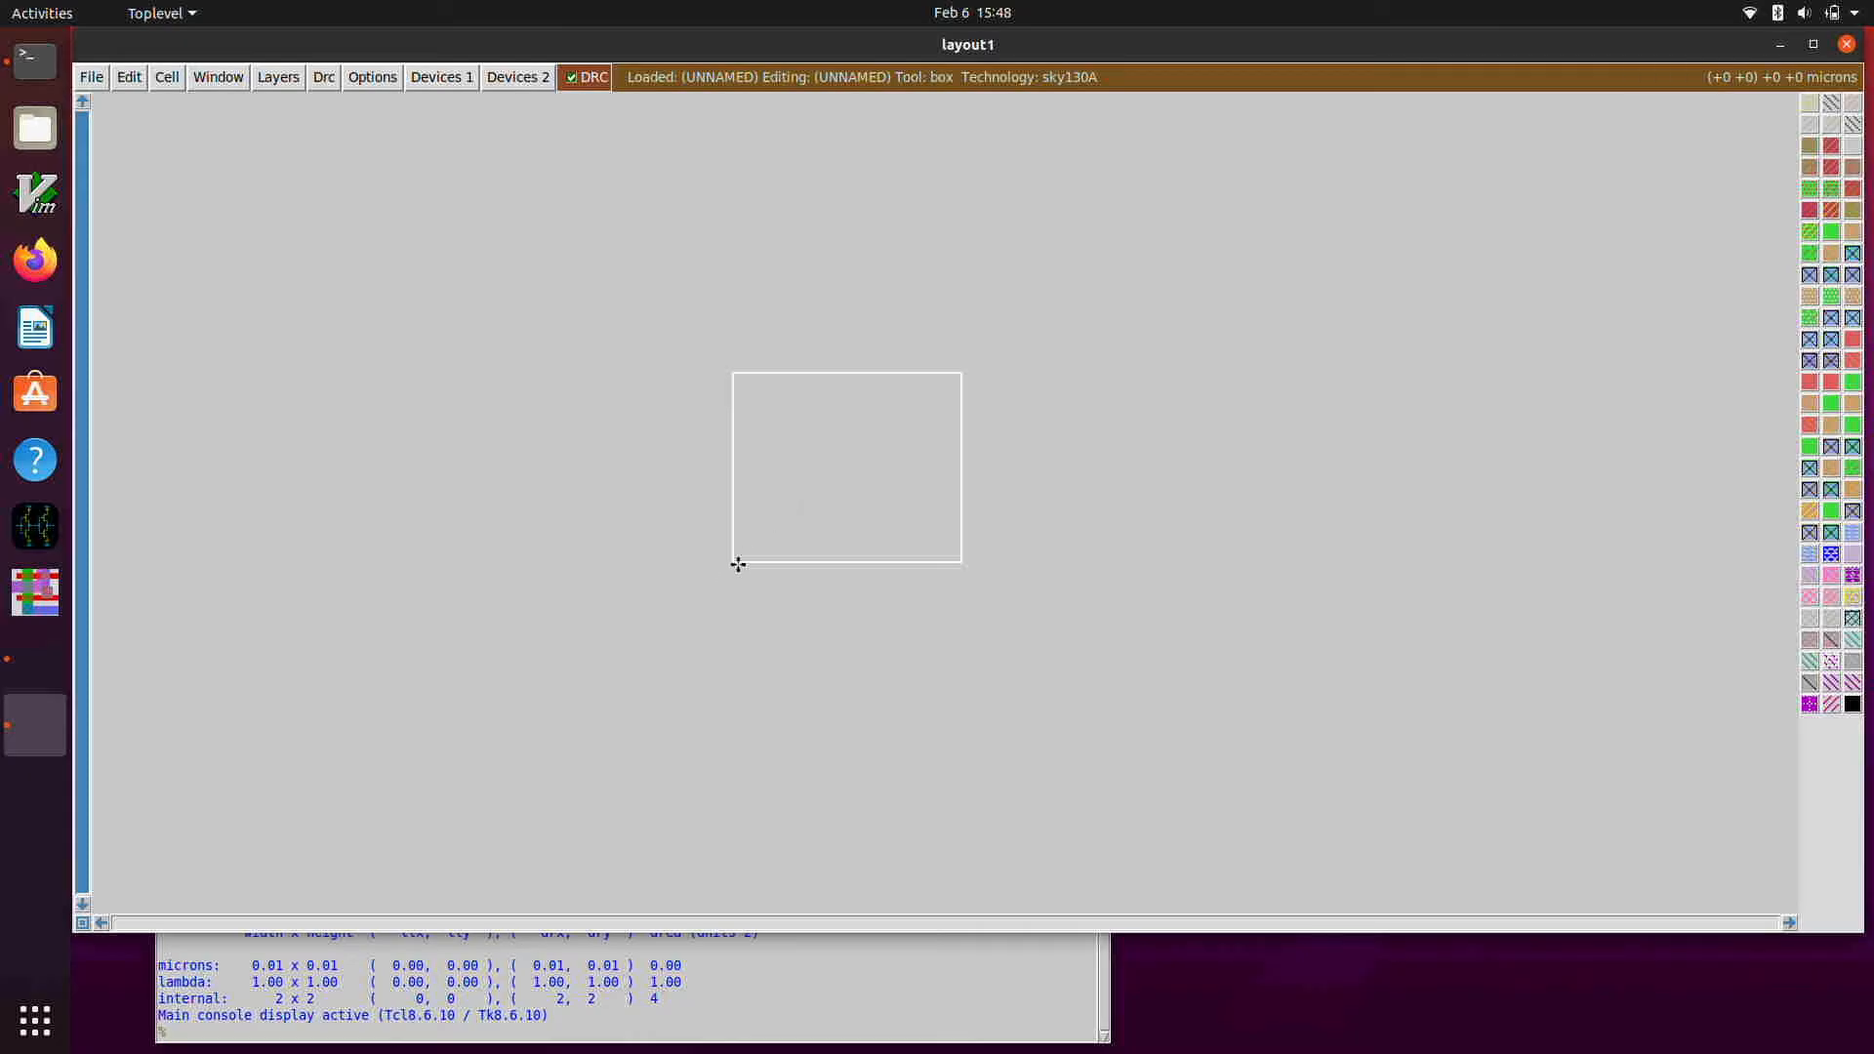
- Place the box's lower-left corner at the origin and try several sizes, ending with the upper-right corner at about +0.1 +0.05 microns
left_click(630, 572)
left_click(737, 559)
right_click(1083, 246)
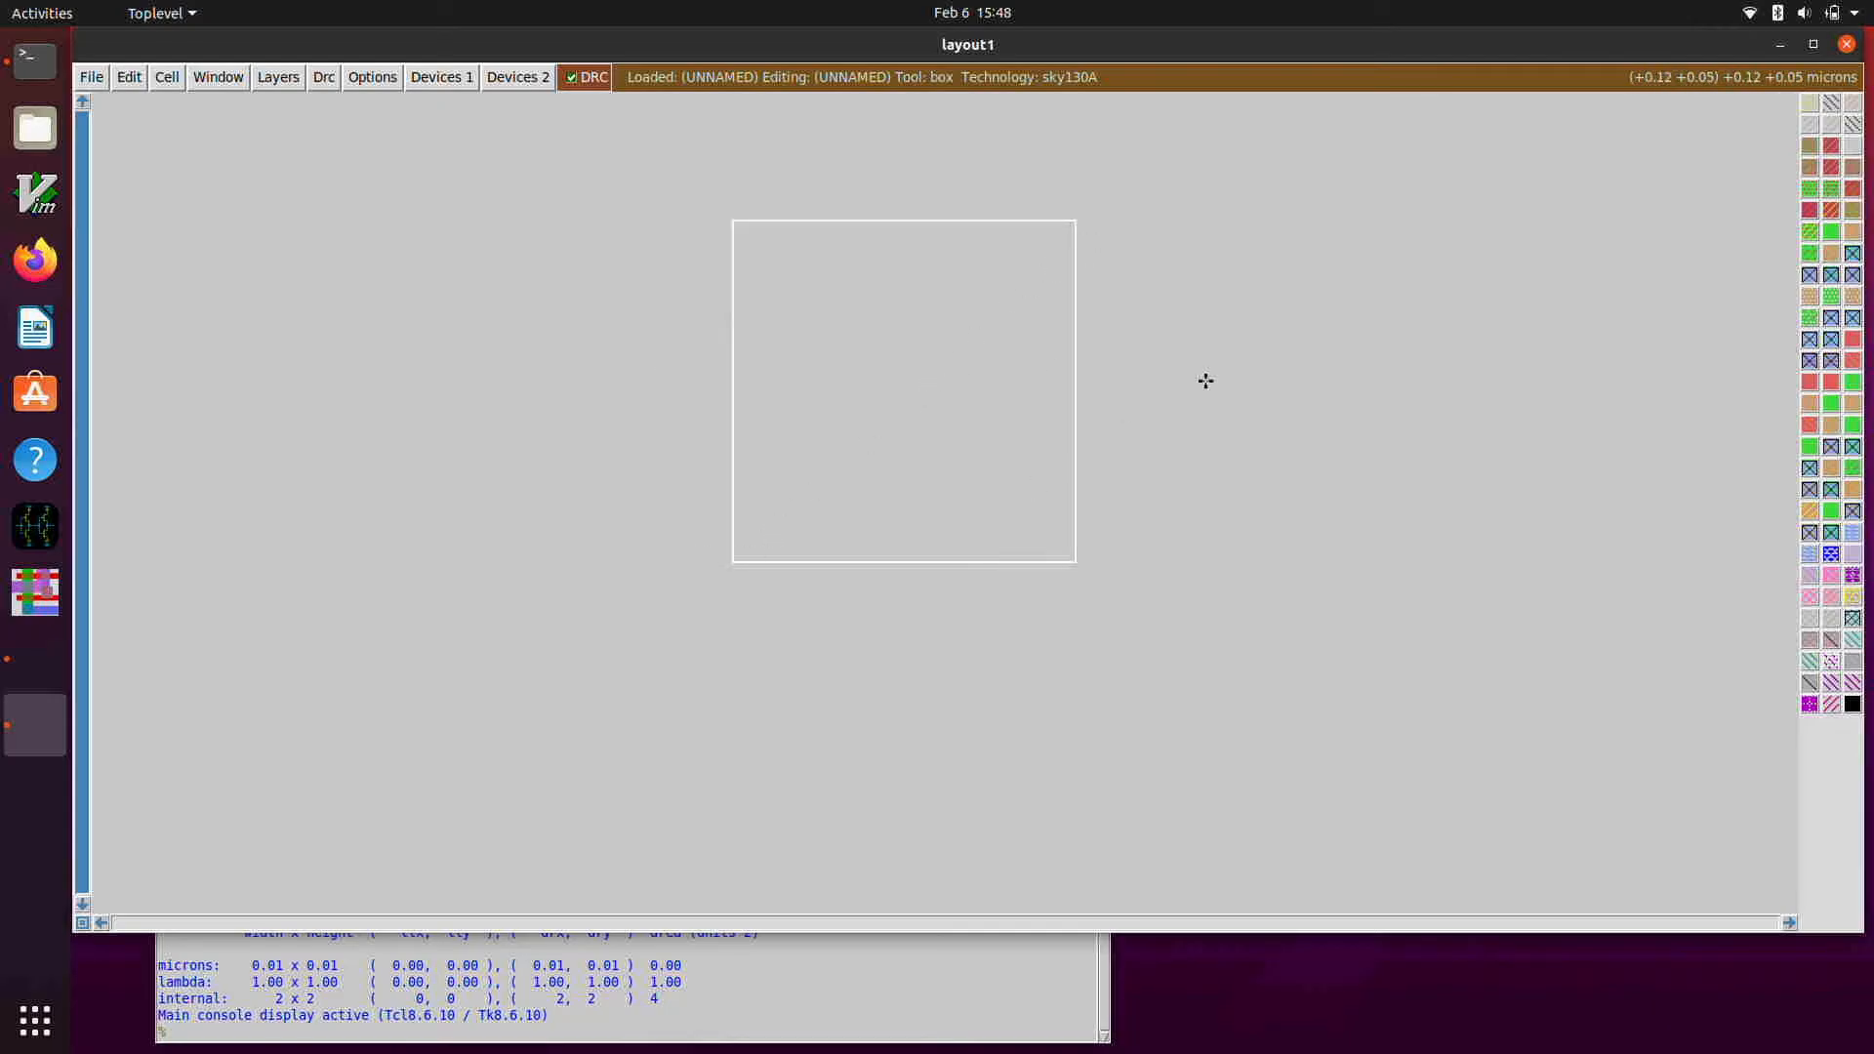
right_click(1363, 212)
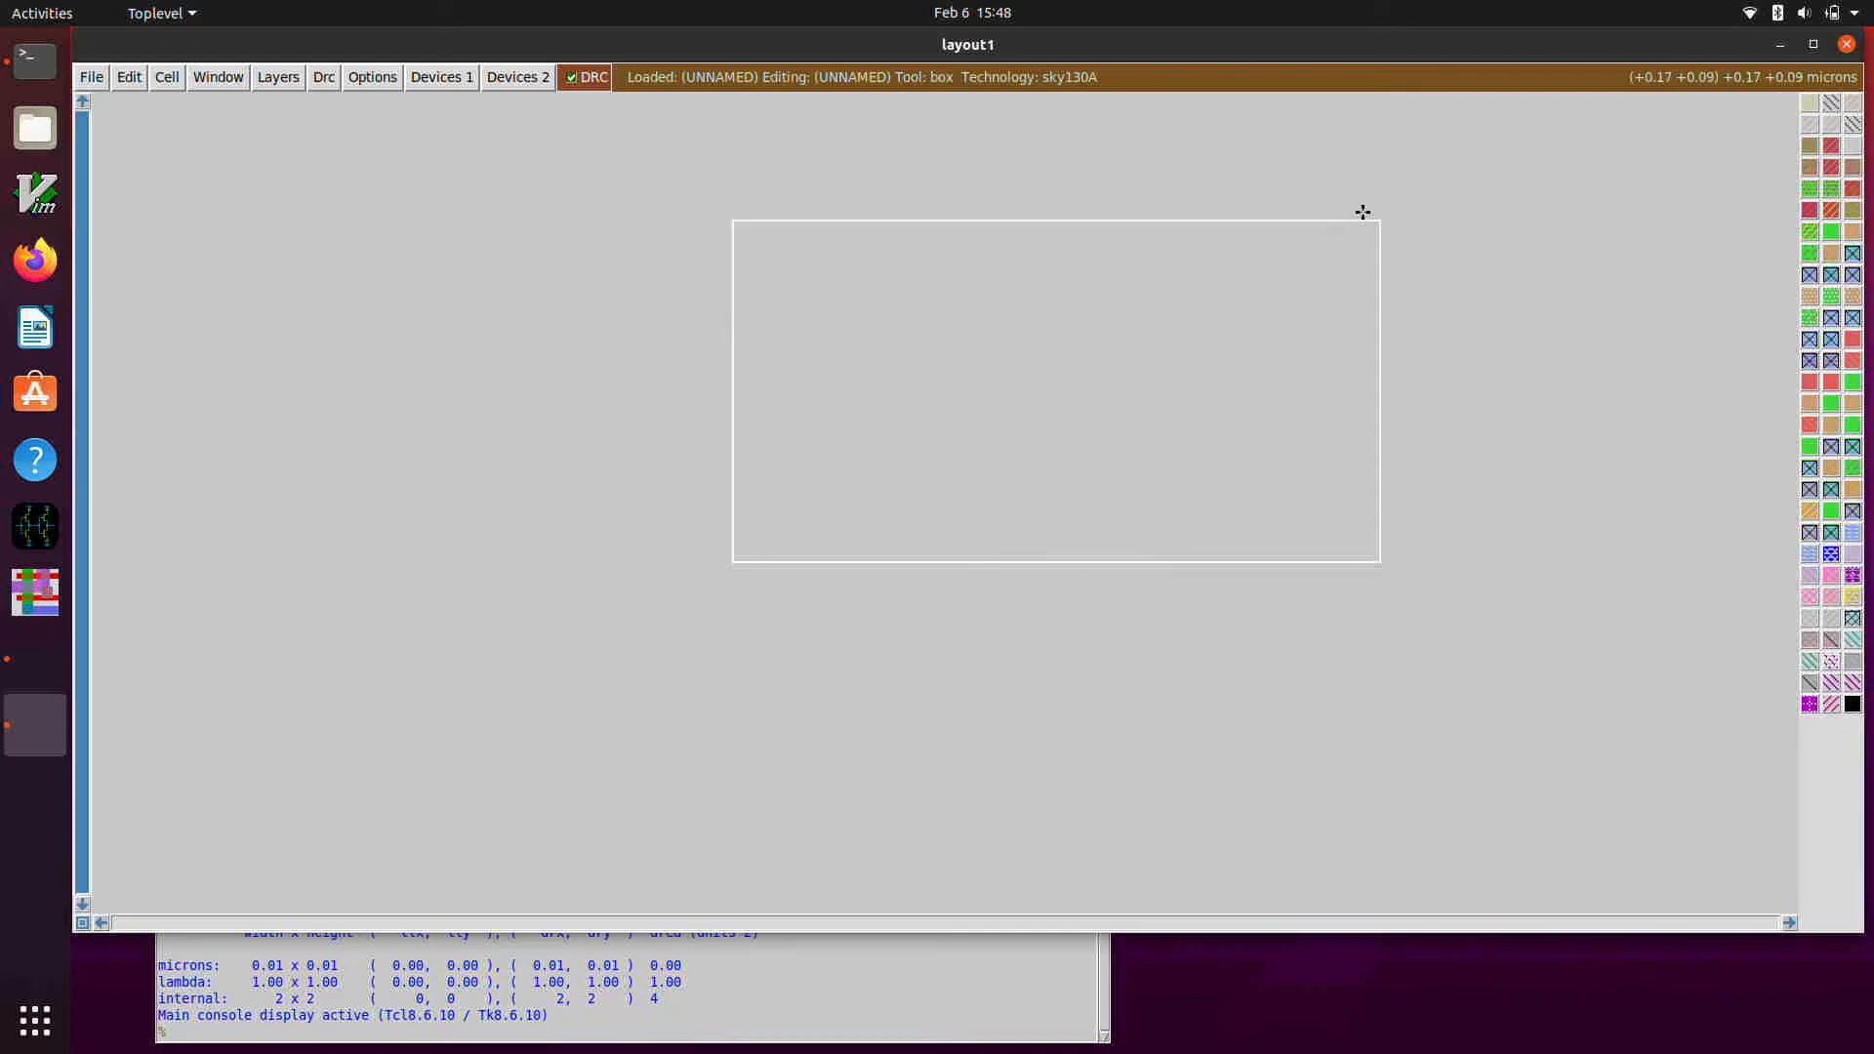
right_click(1200, 256)
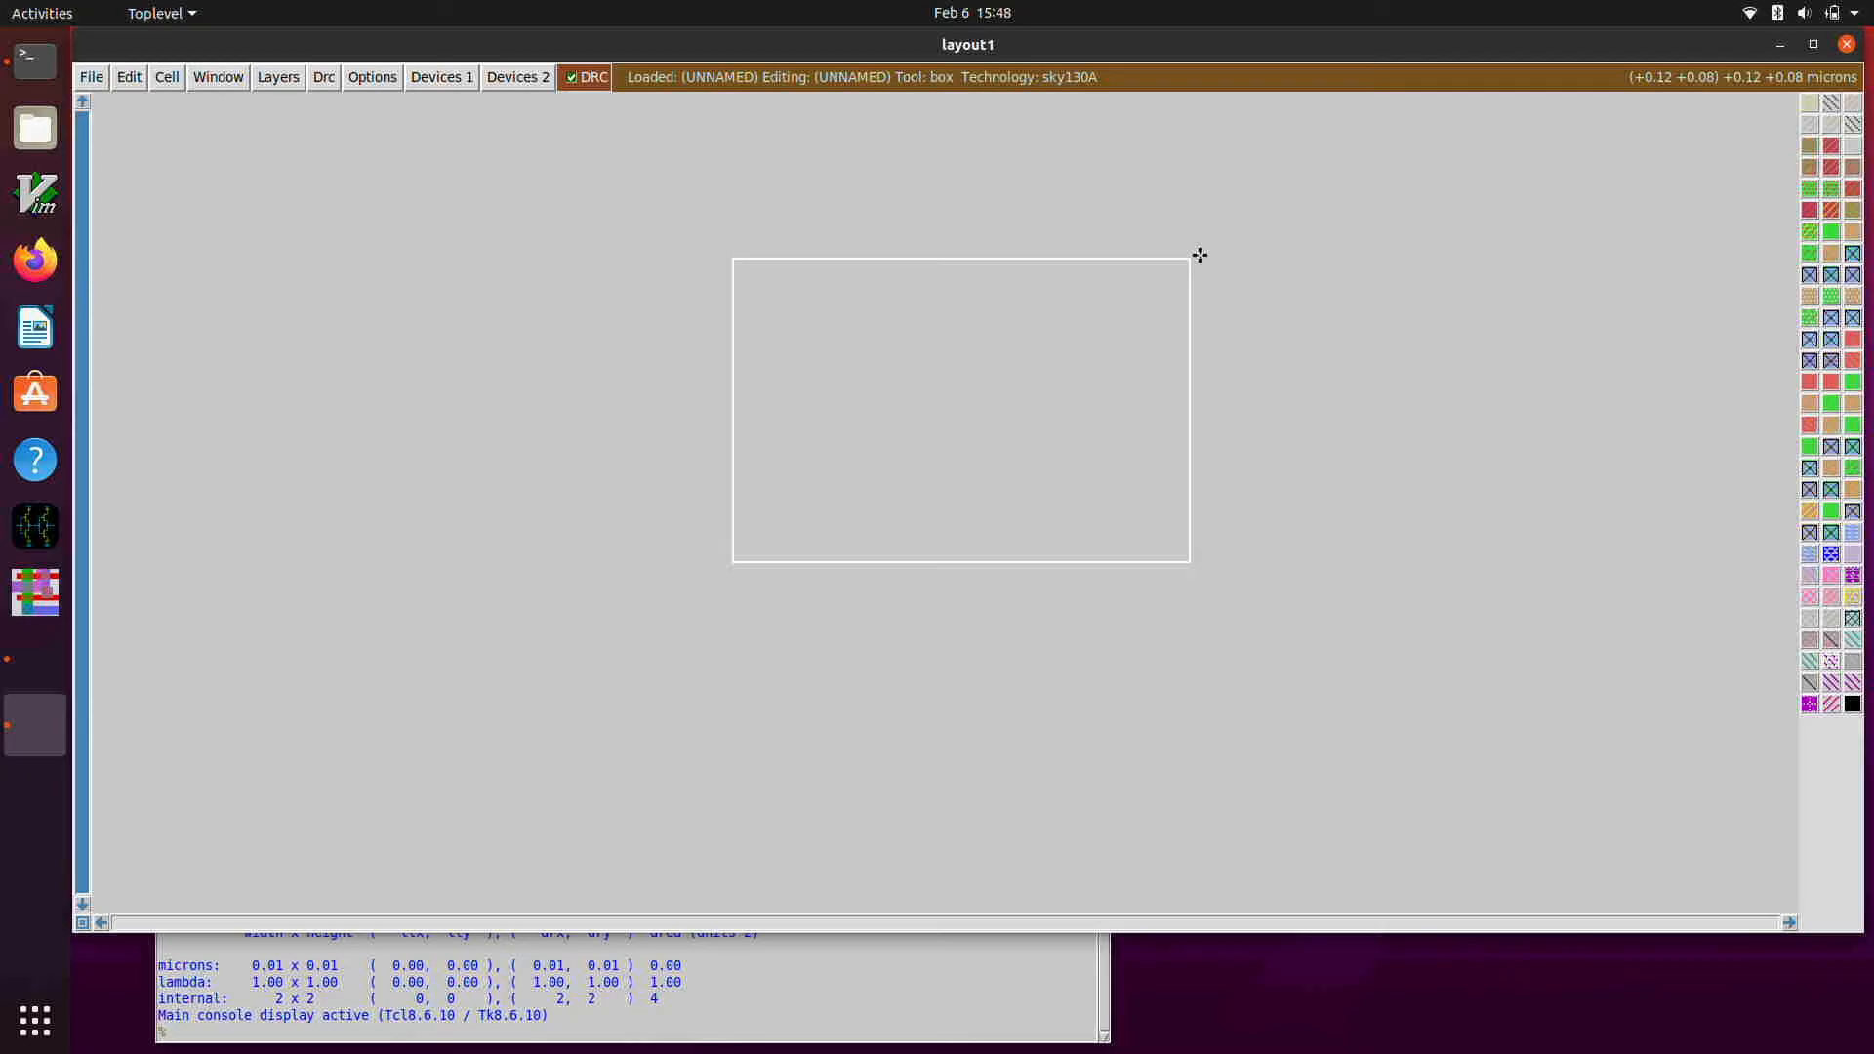
right_click(1130, 220)
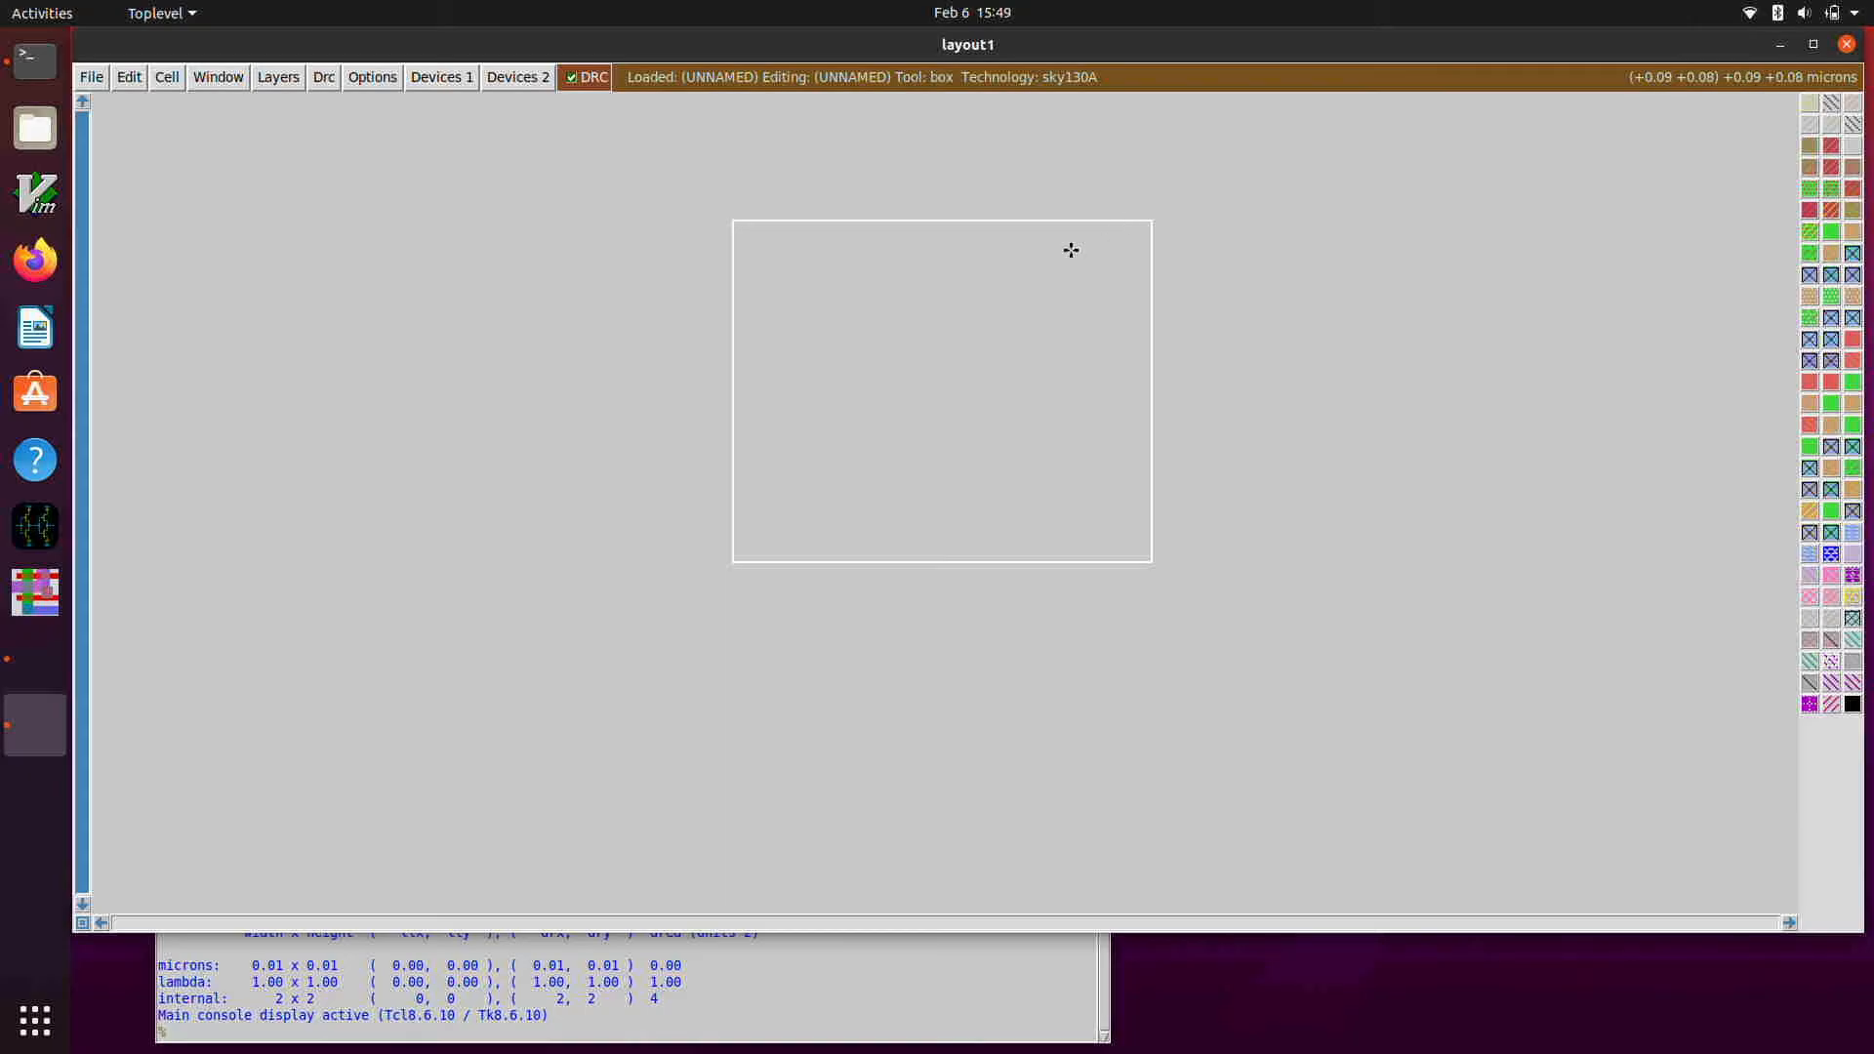
right_click(909, 417)
right_click(808, 490)
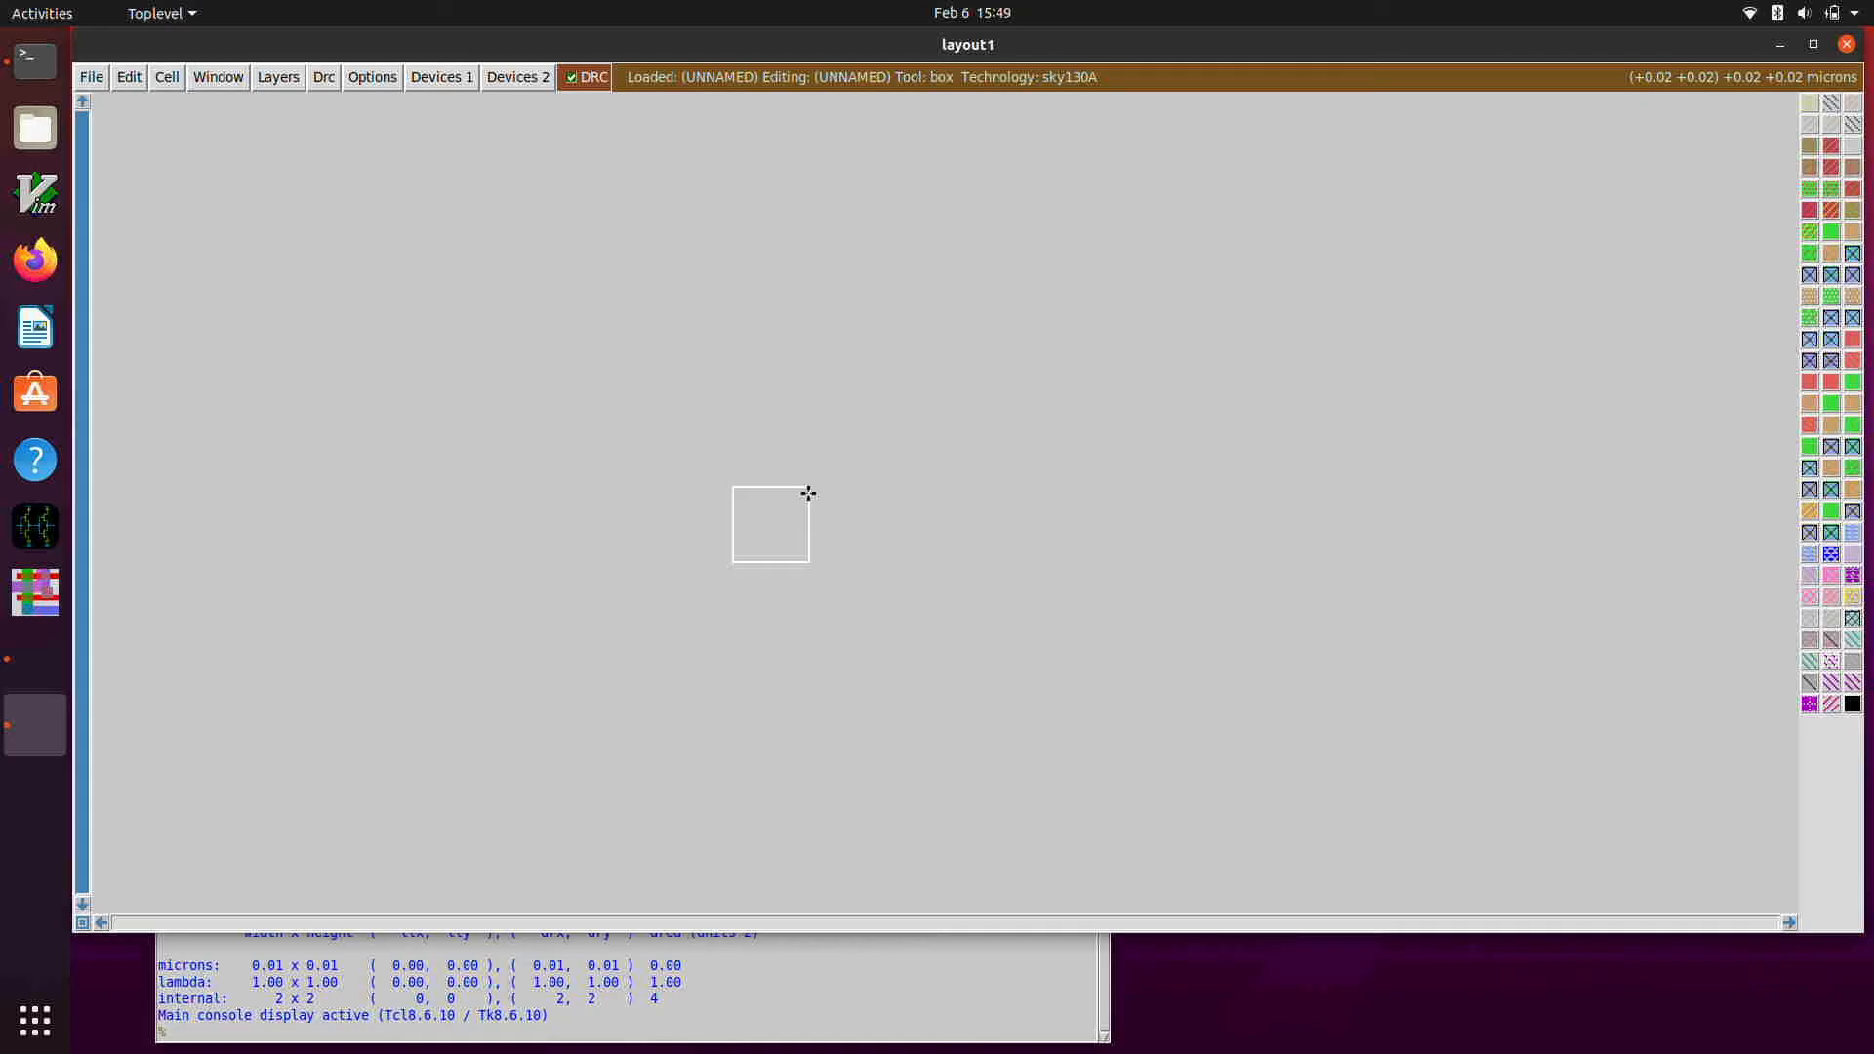
right_click(1112, 378)
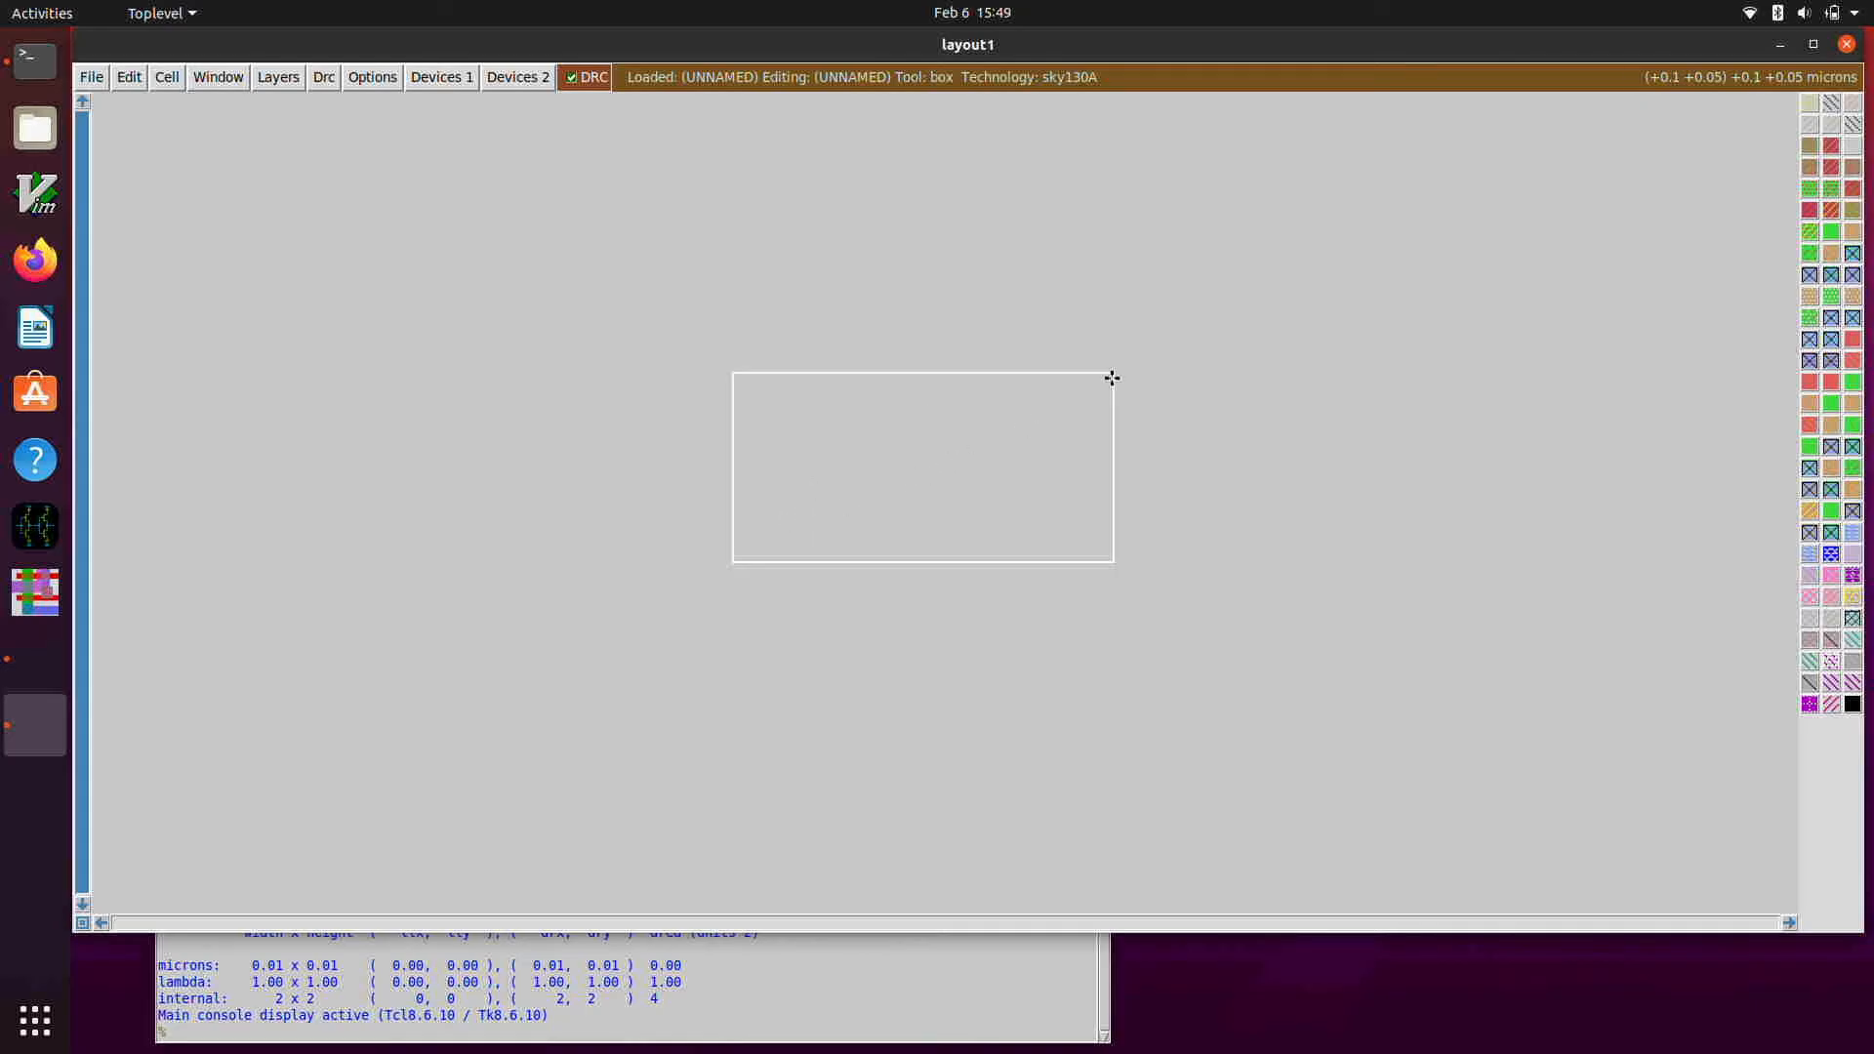
- Resize the box to 0.16 by 0.10 microns and to 0.01 by 0.01 microns, printing its dimensions at each size
right_click(1342, 183)
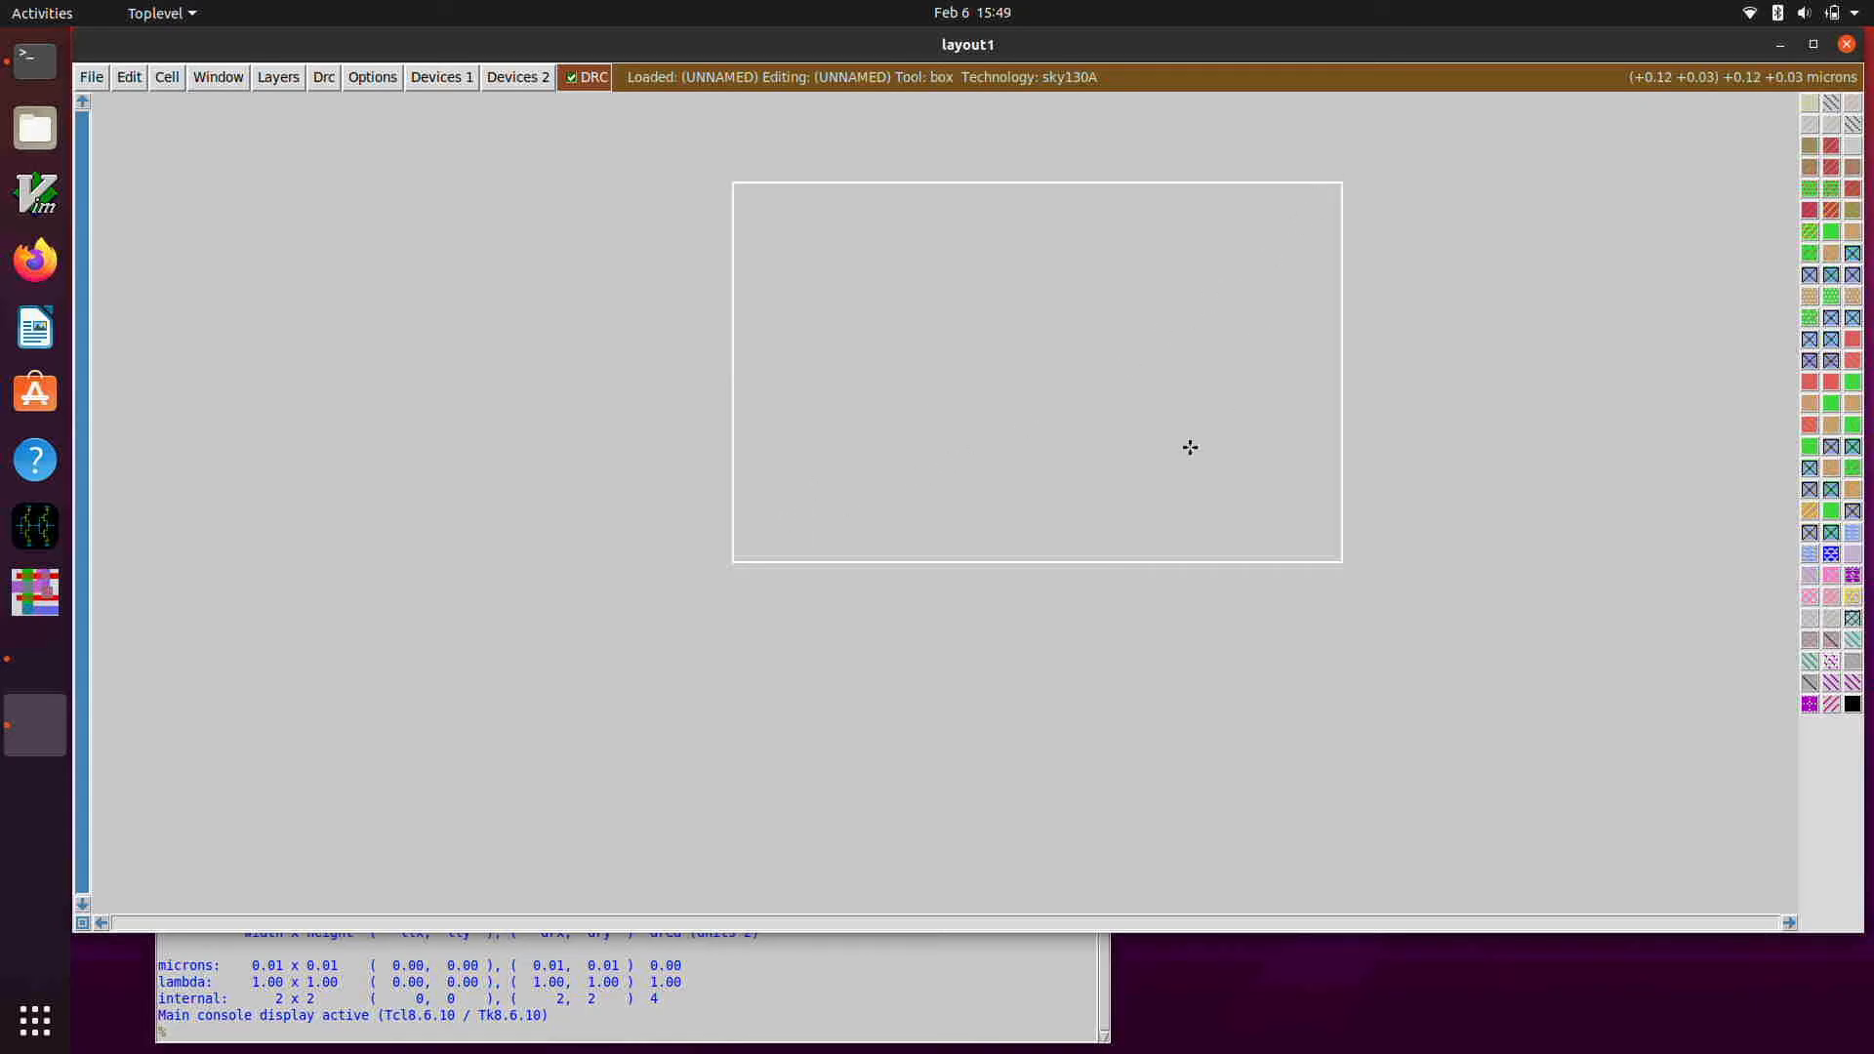
key("b")
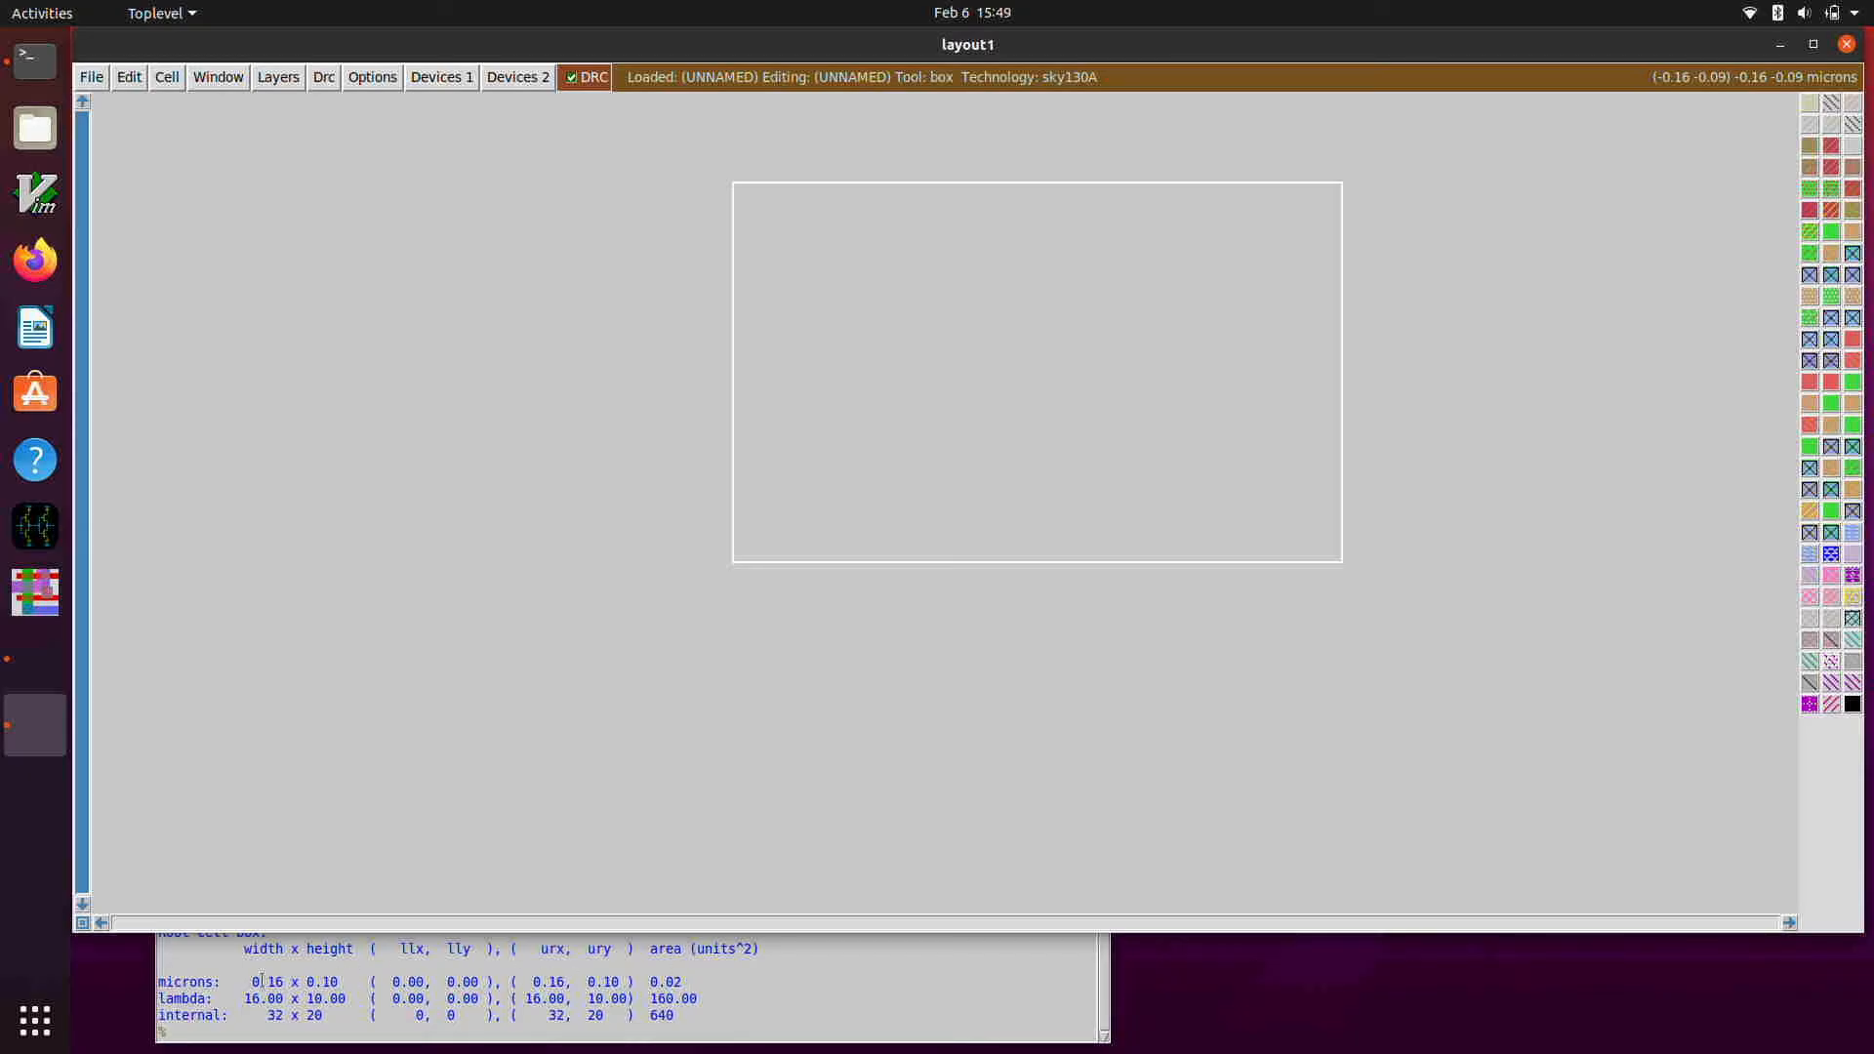
right_click(778, 518)
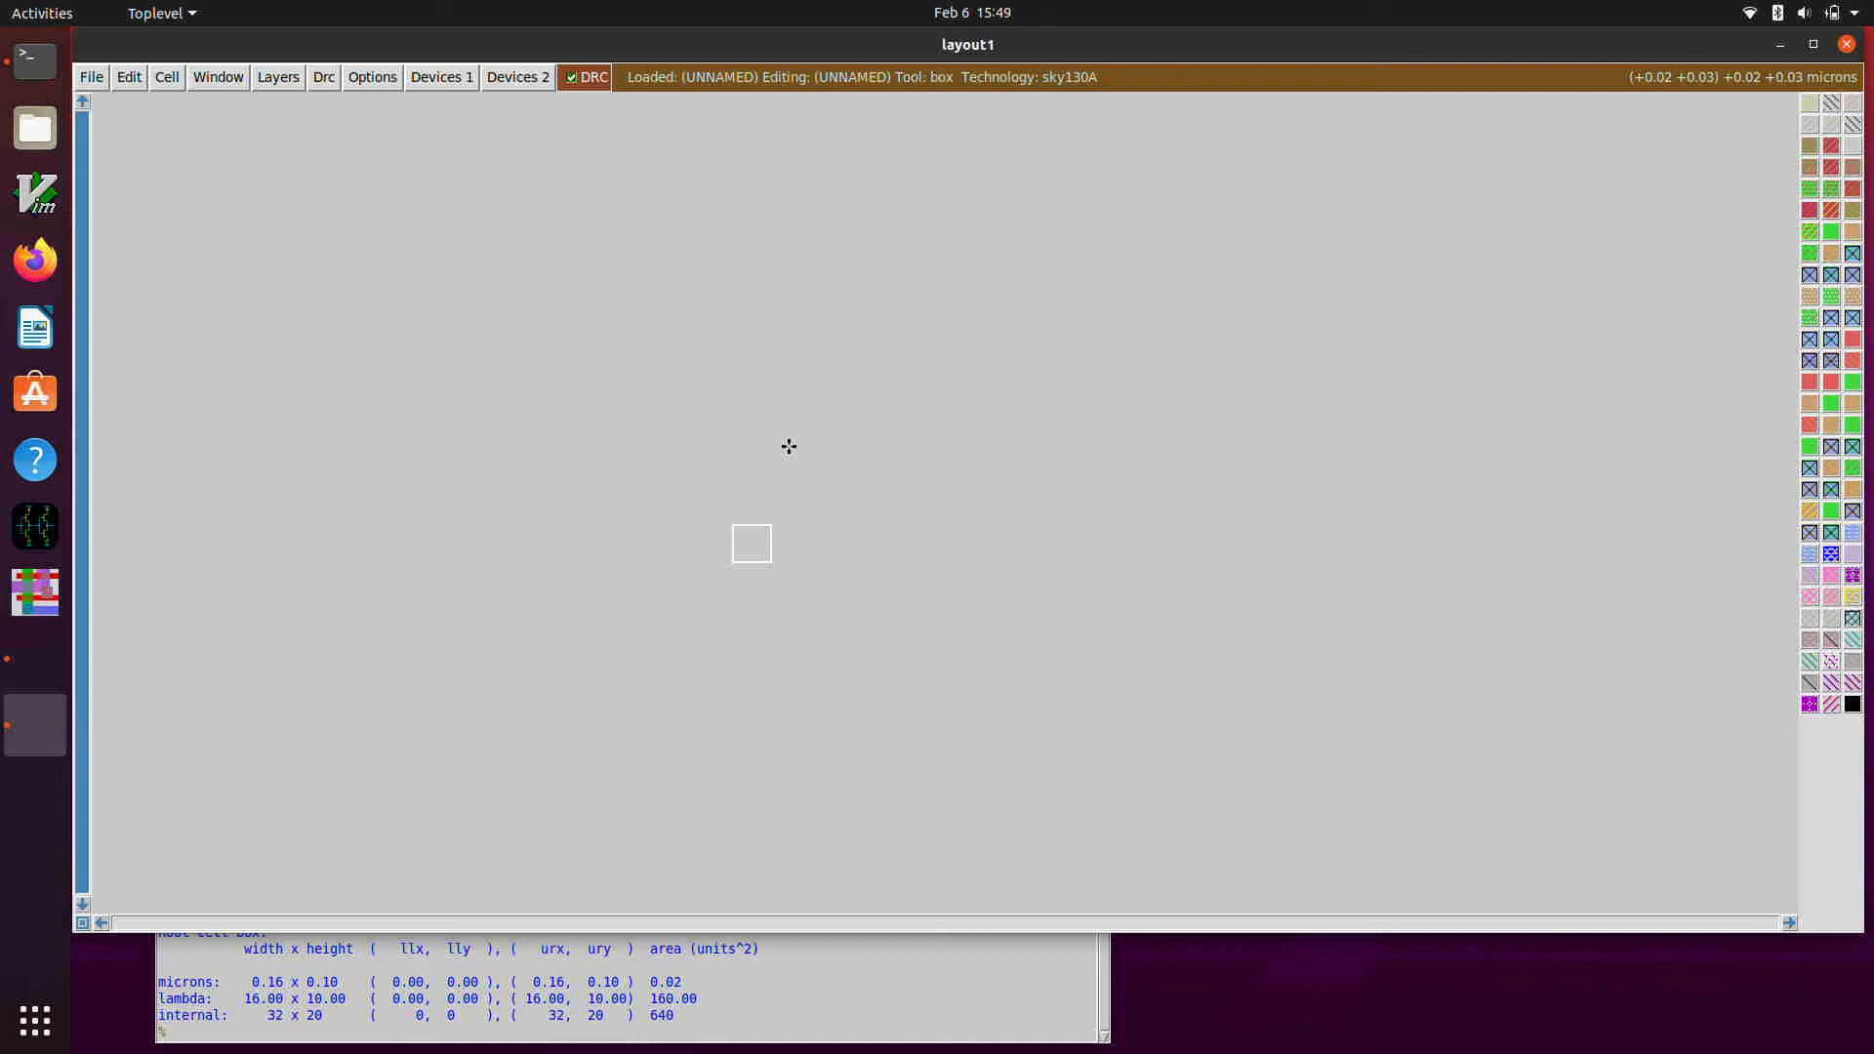
key("b")
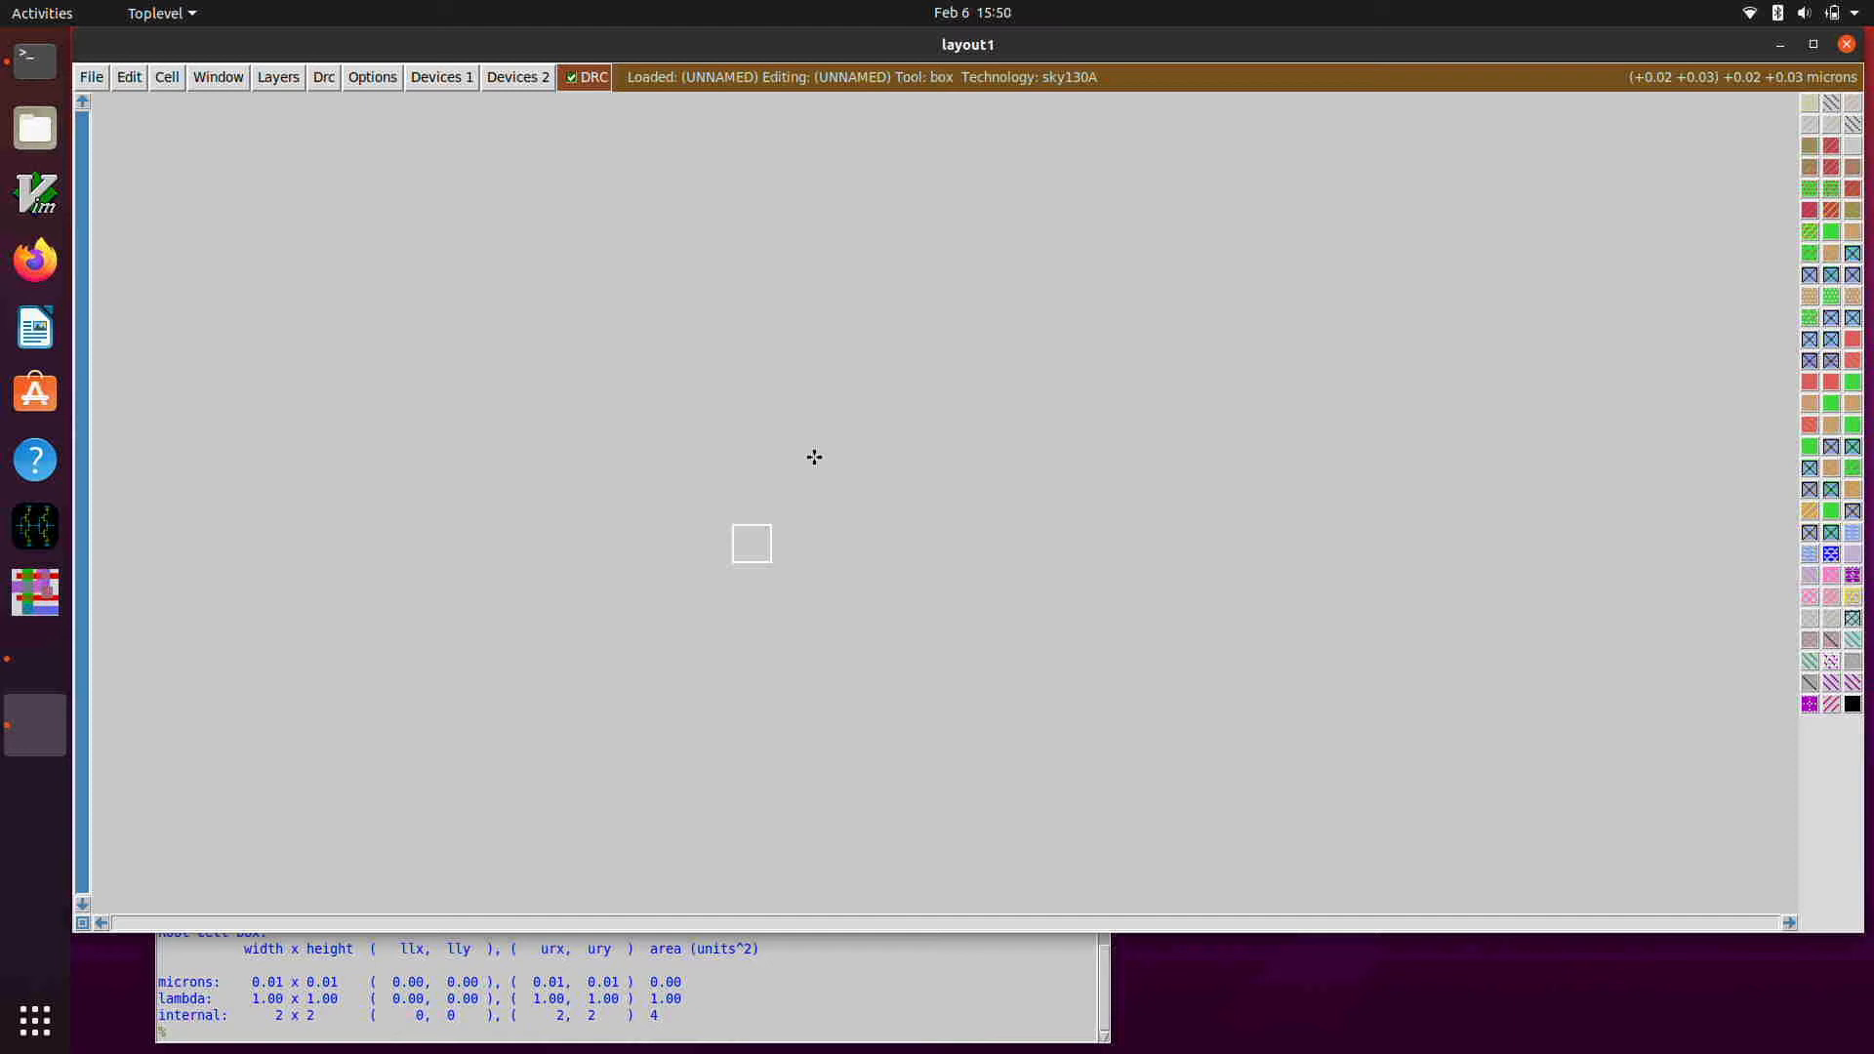
- Display a 0.05um by 0.05um grid in the layout and switch its display off again
type("ir")
key("BackSpace")
key("BackSpace")
key("BackSpace")
key("BackSpace")
type("grid 0.05um 0.05")
key("Return")
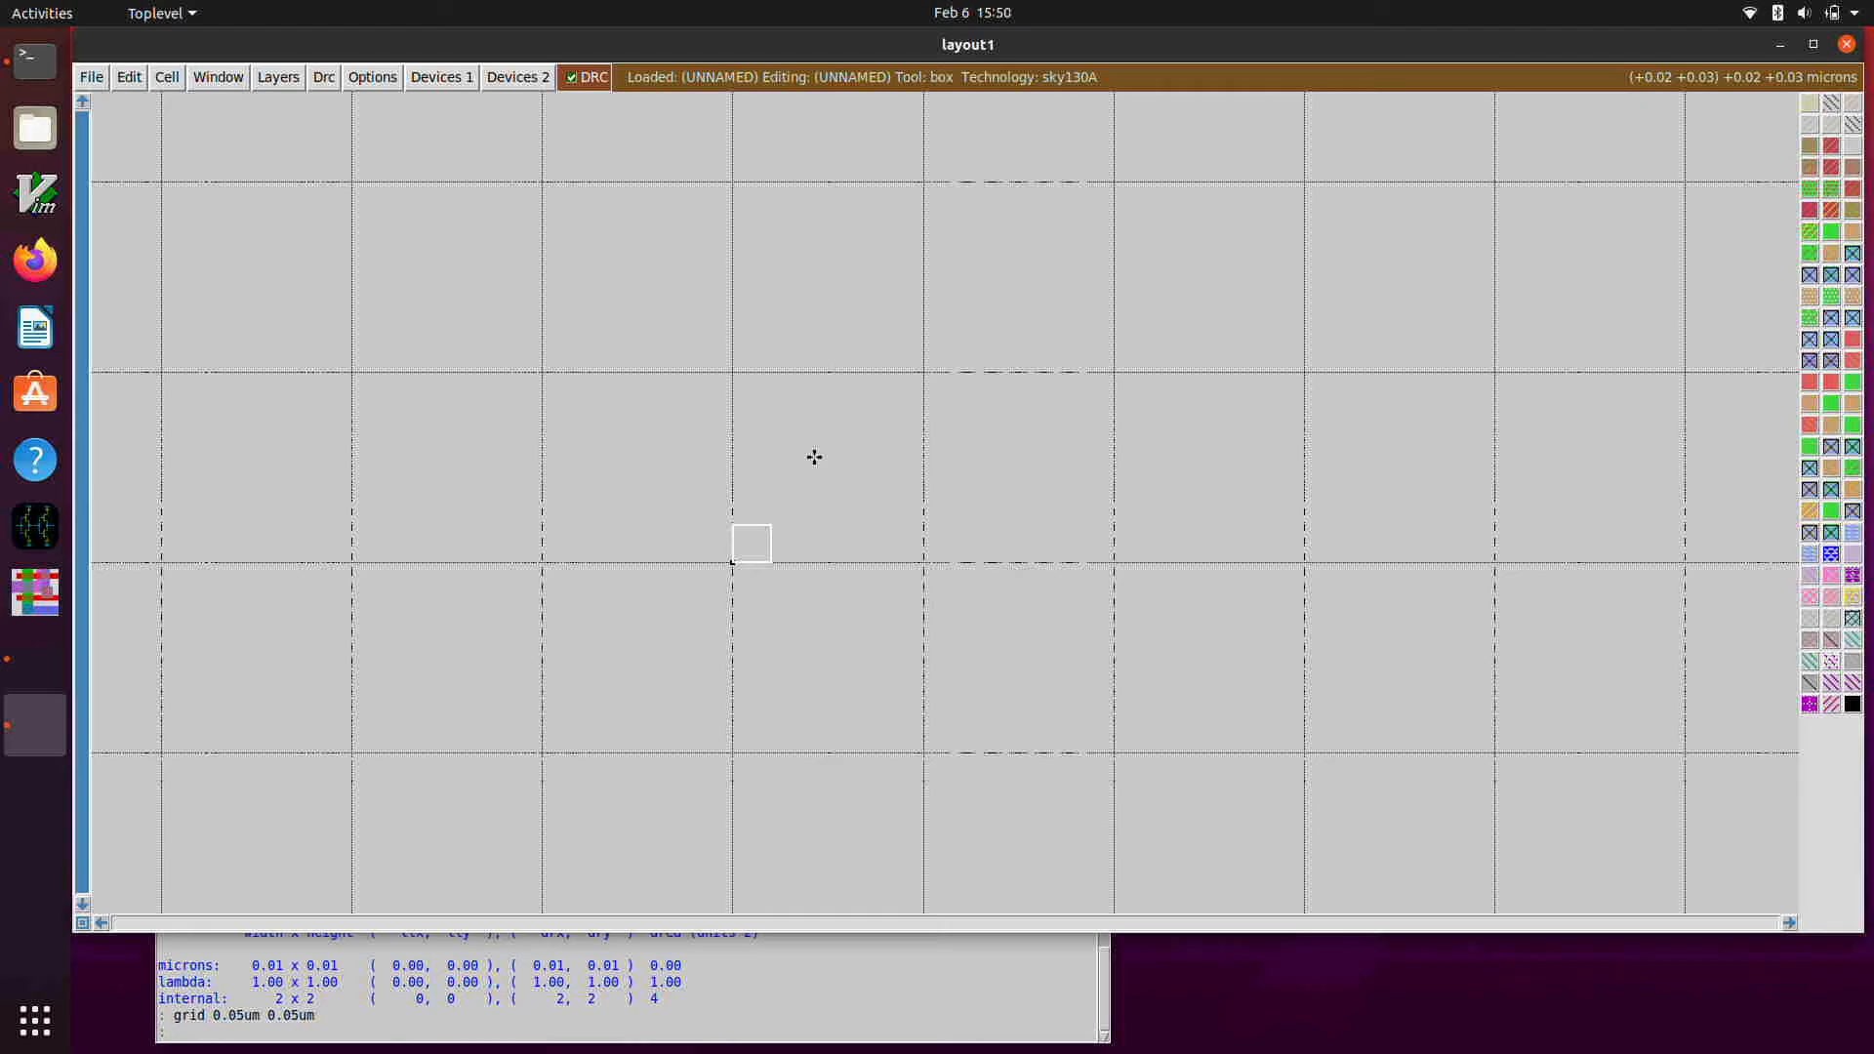
type("grid")
key("Return")
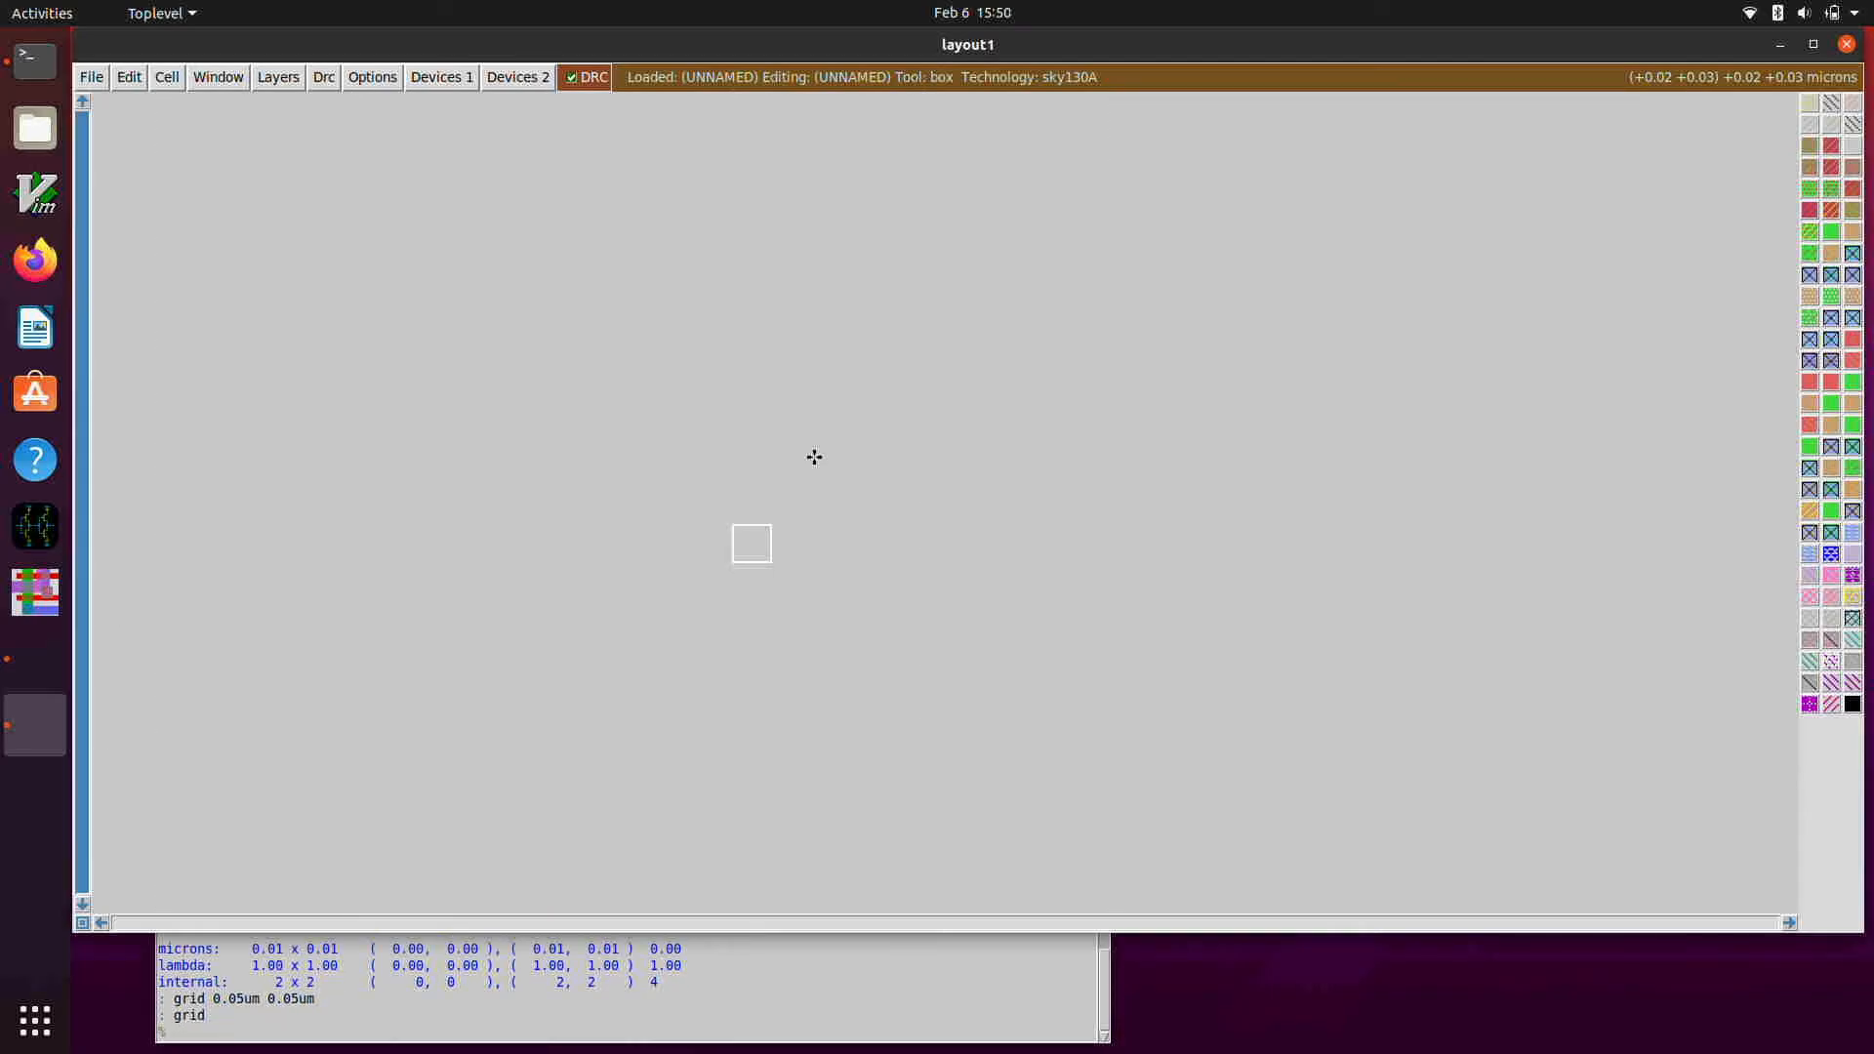
- Set snapping to the user grid and try several box sizes from 0.05 by 0.05 microns, ending at 0.15 by 0.05 microns
type("snap user")
key("Return")
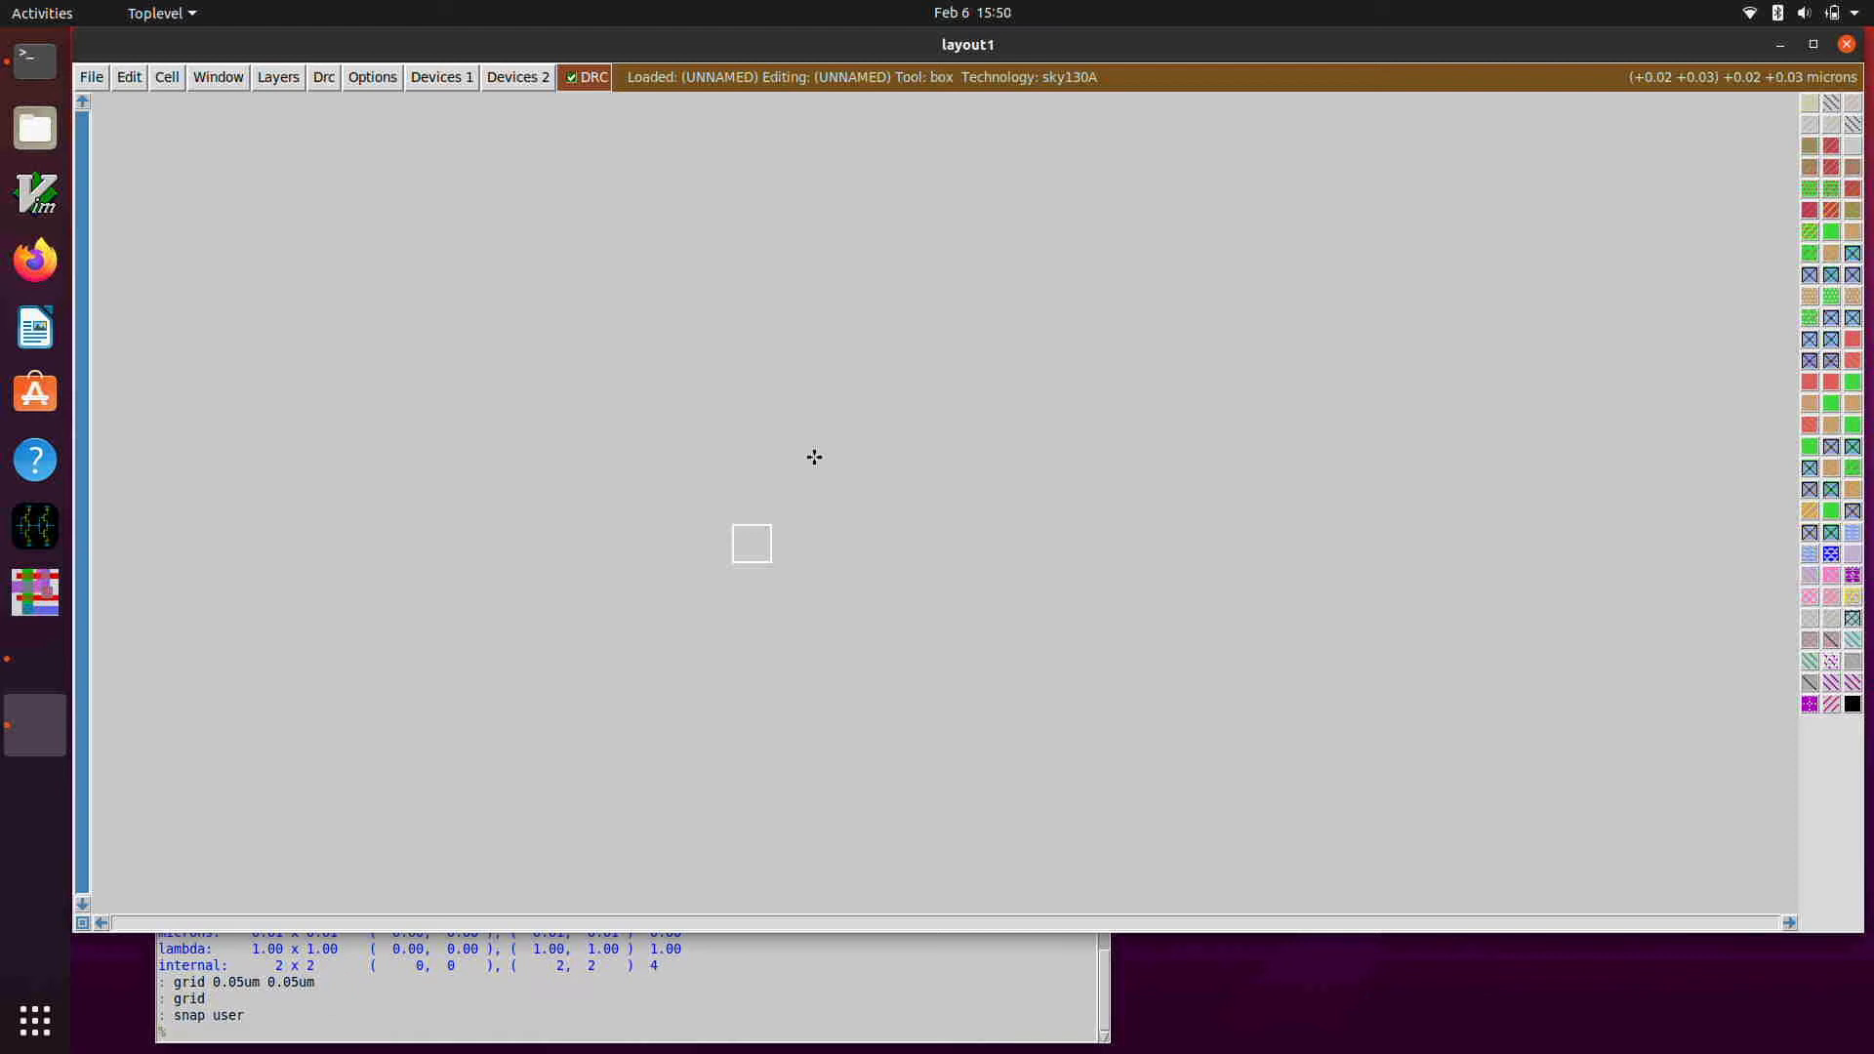
right_click(825, 445)
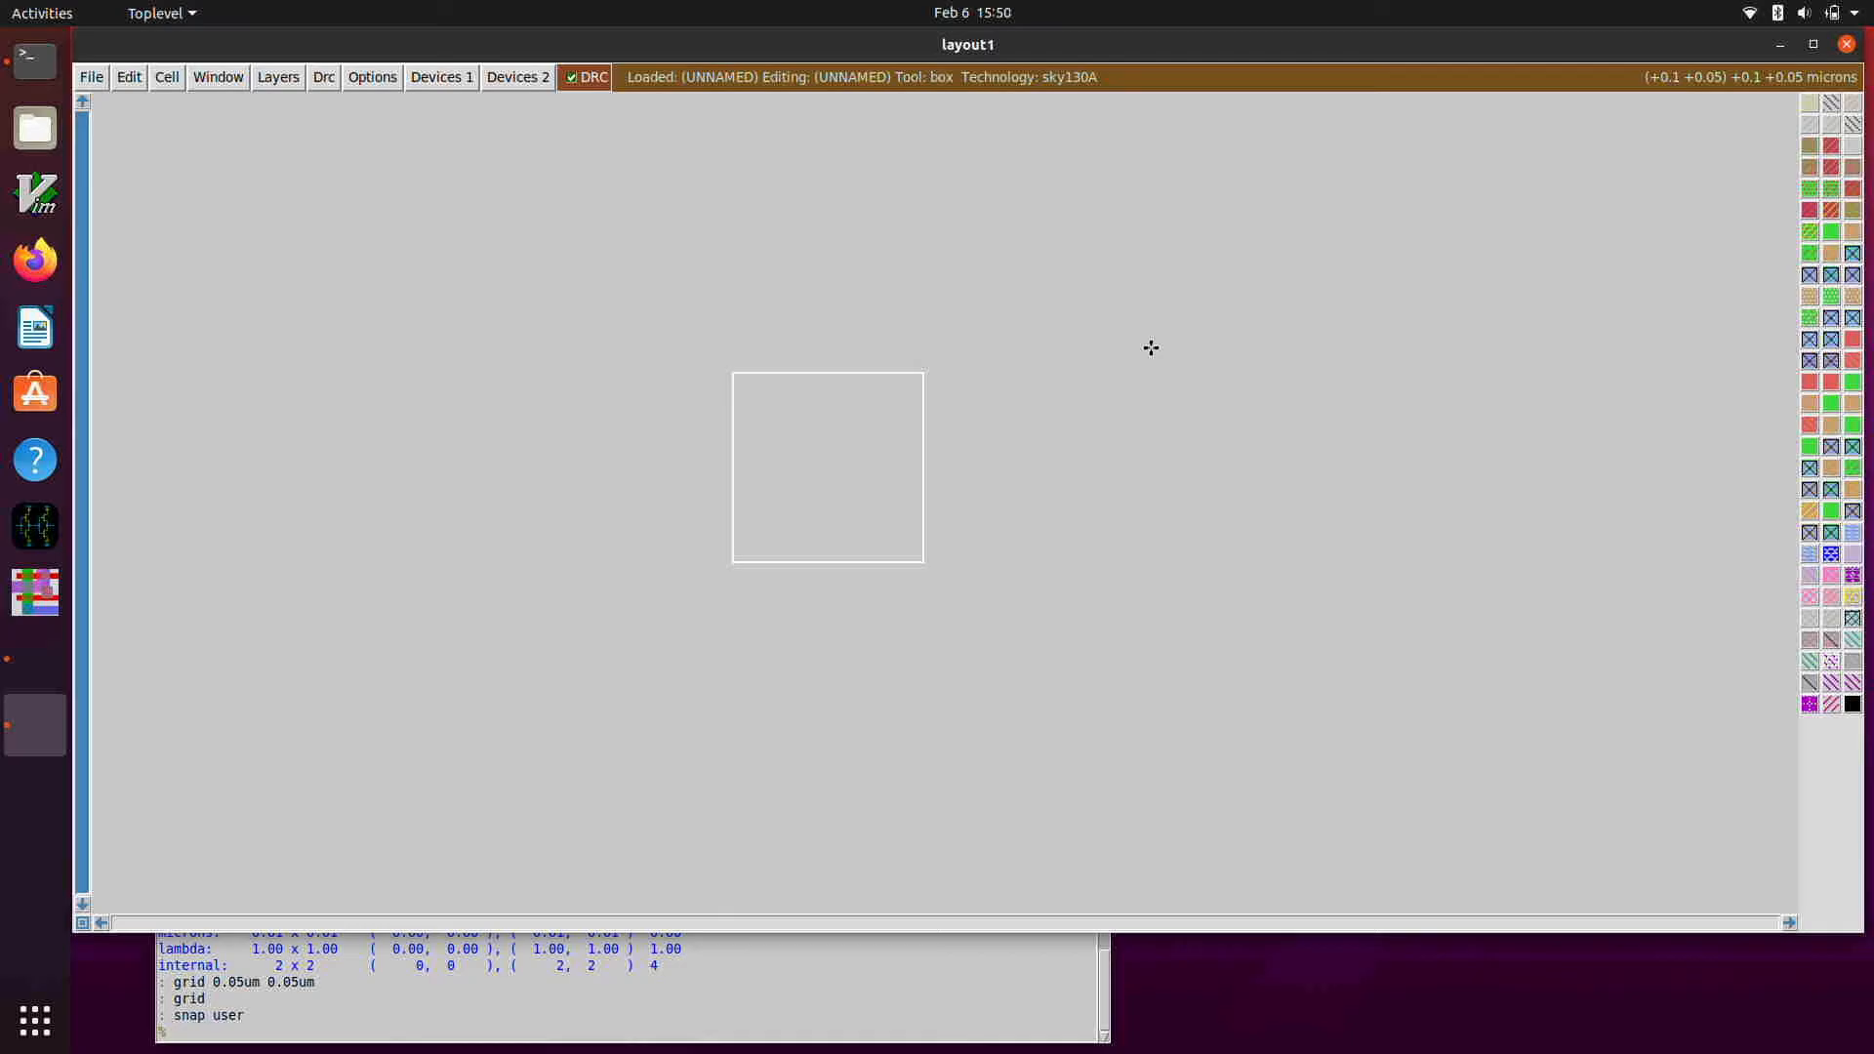
key("b")
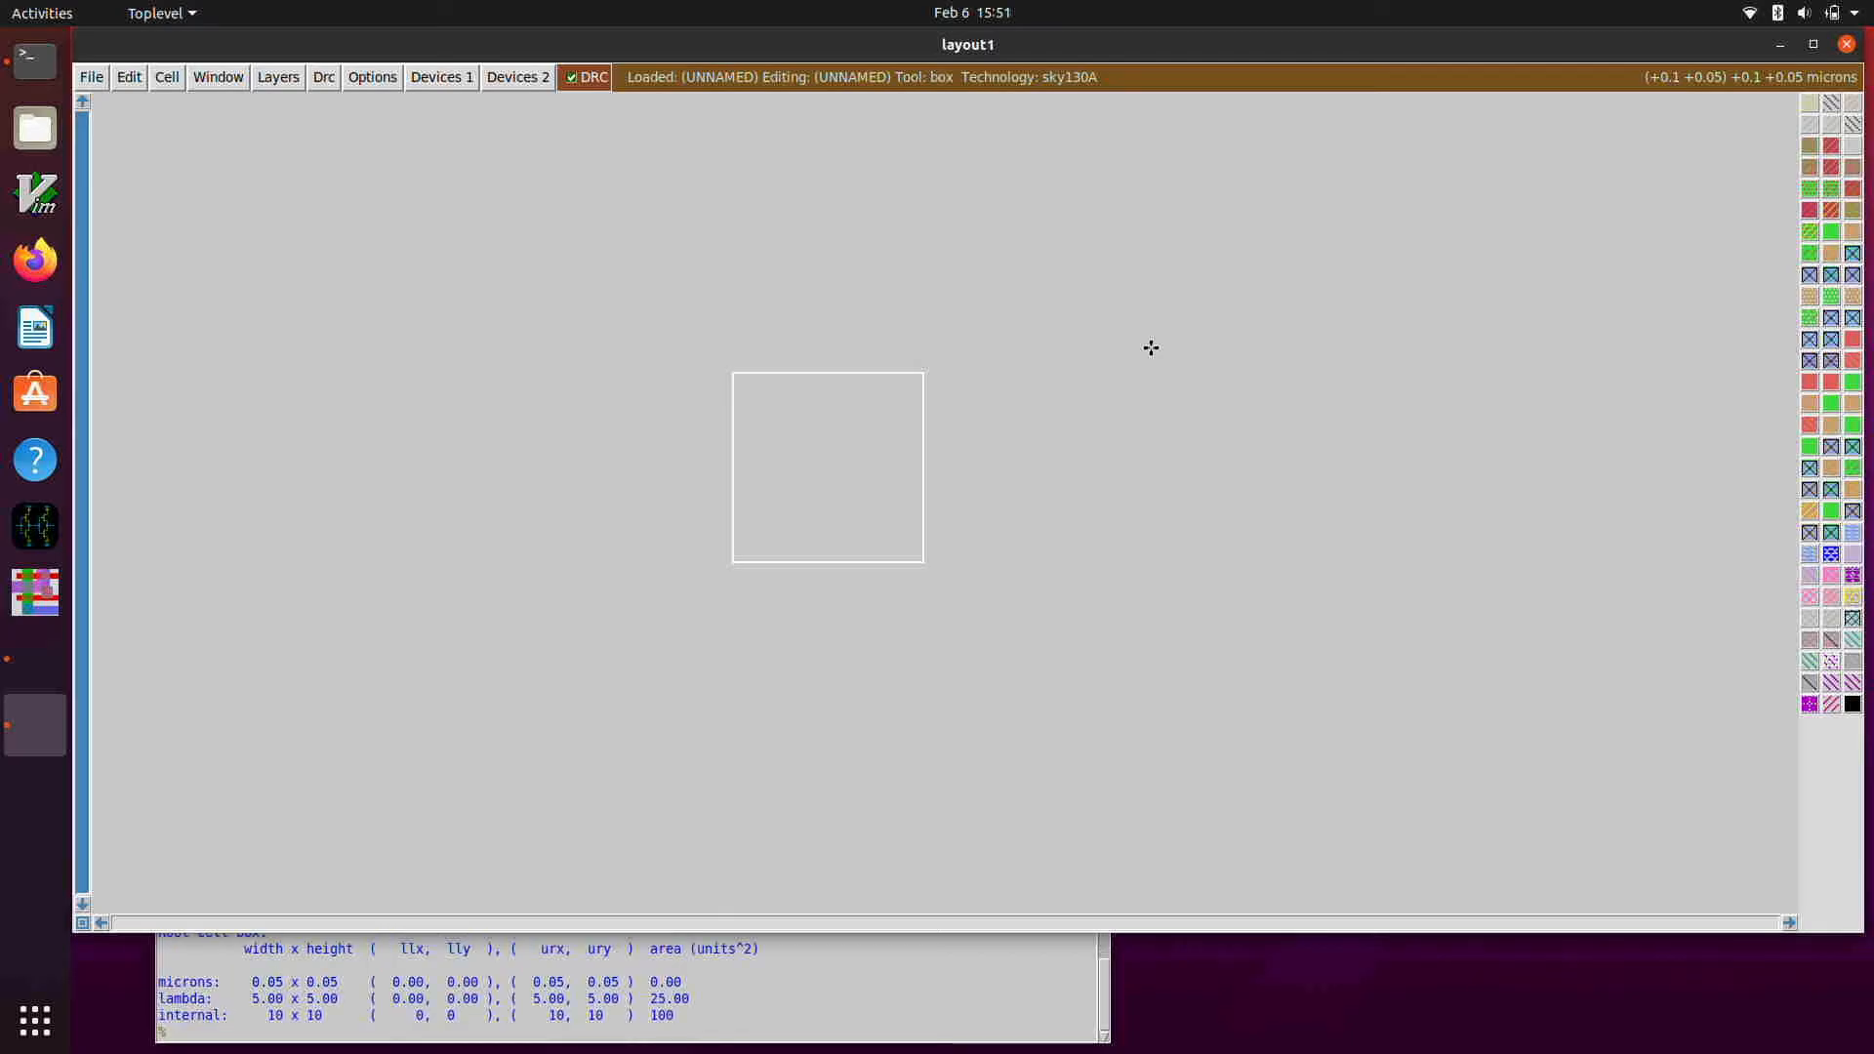
right_click(1069, 374)
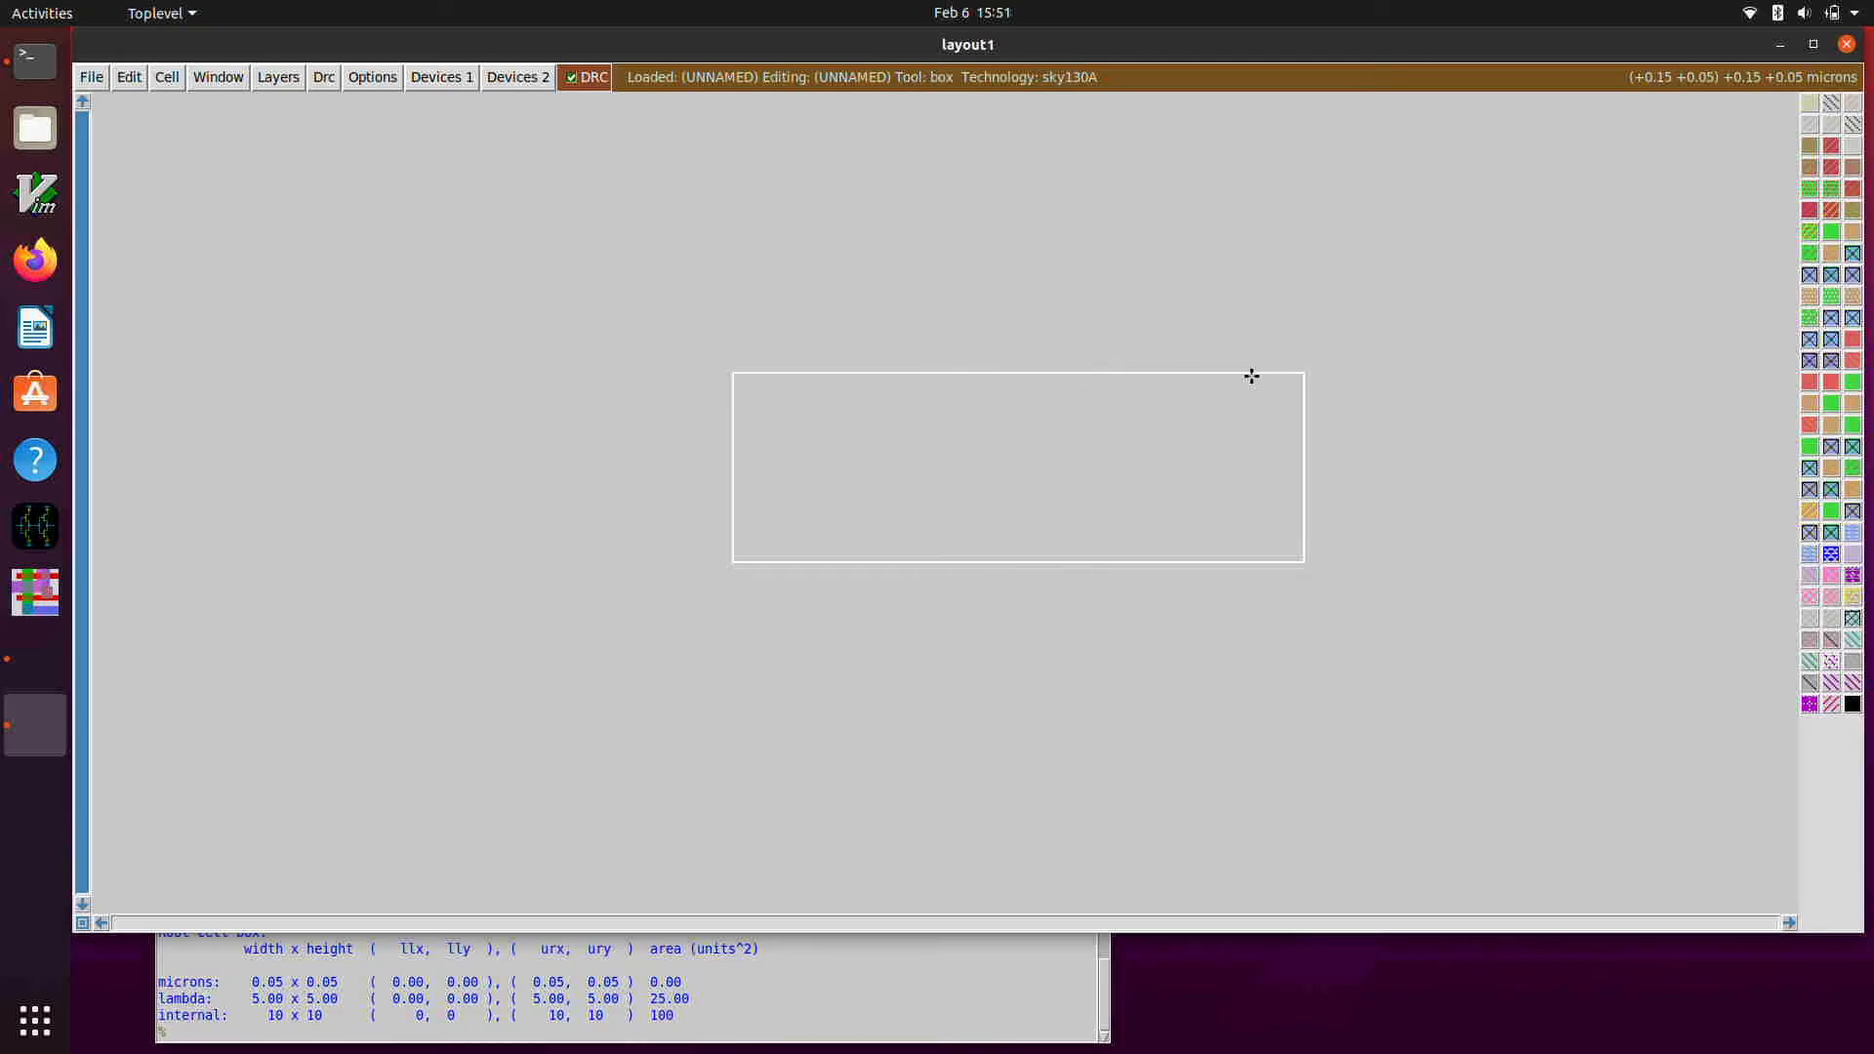
right_click(1339, 251)
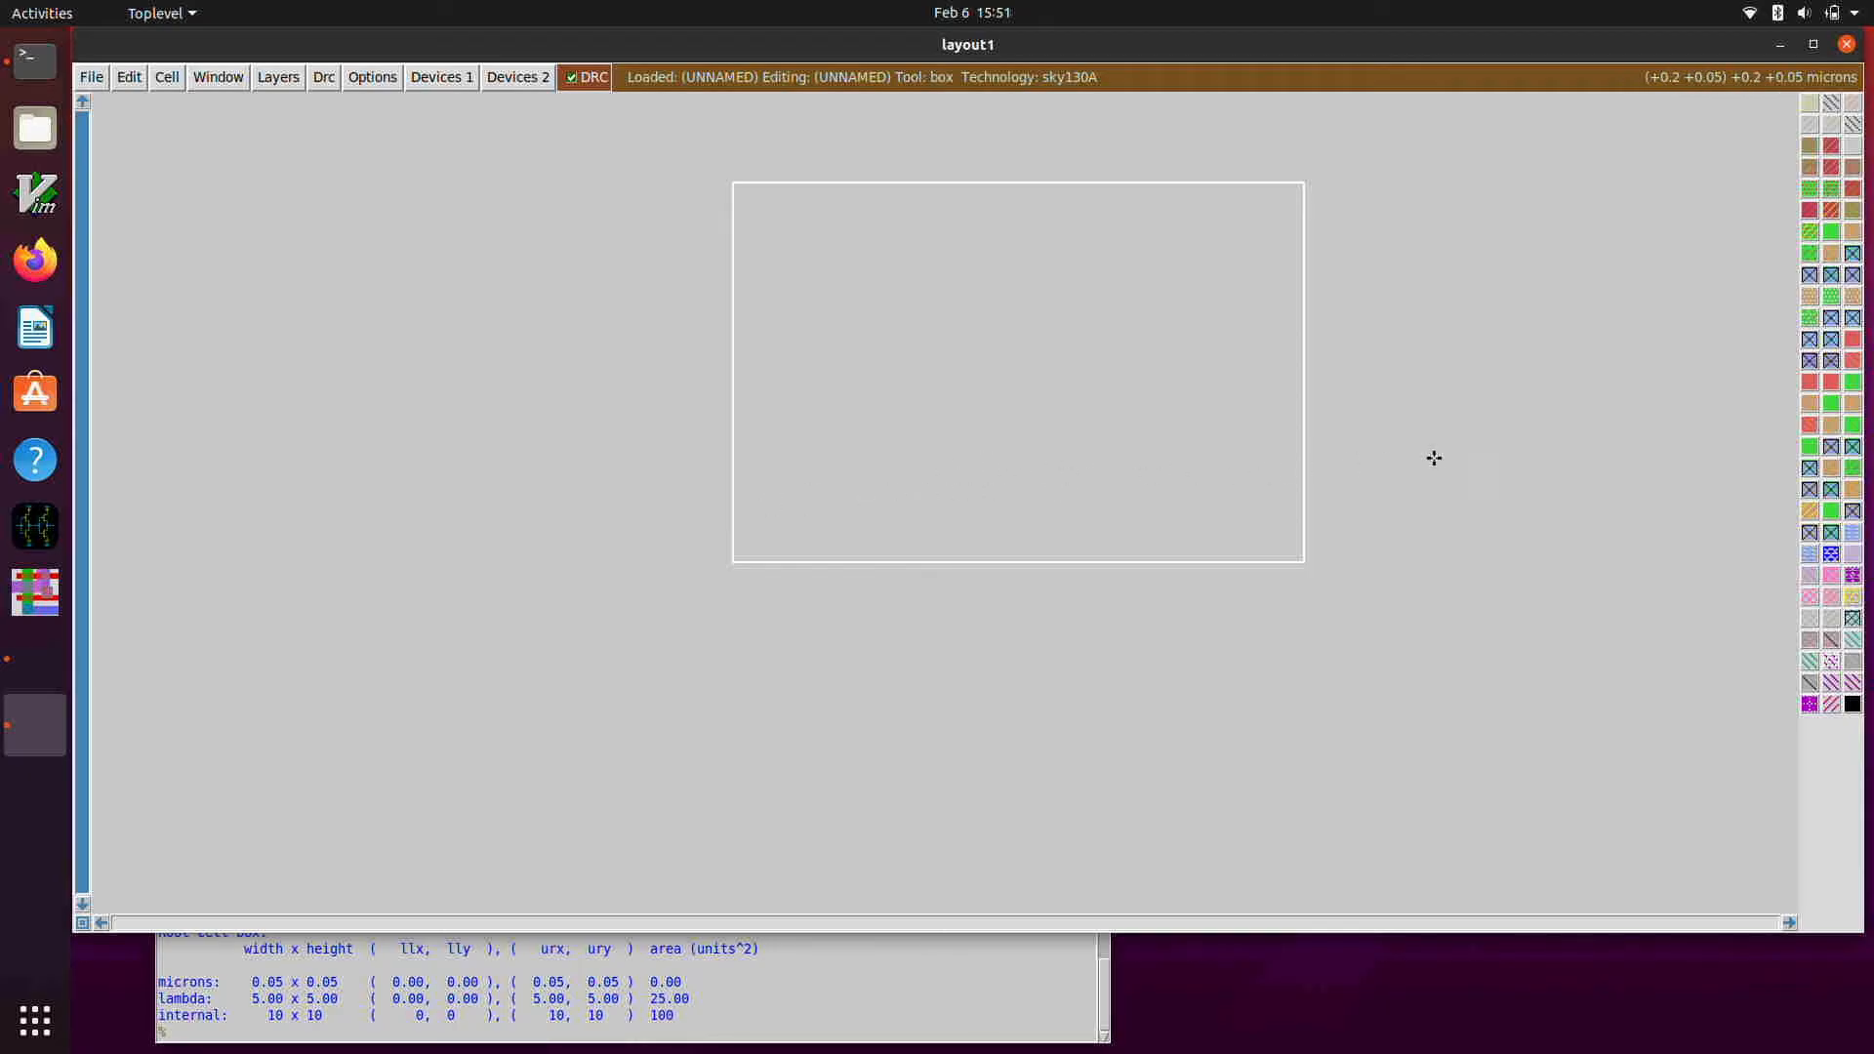
right_click(1289, 423)
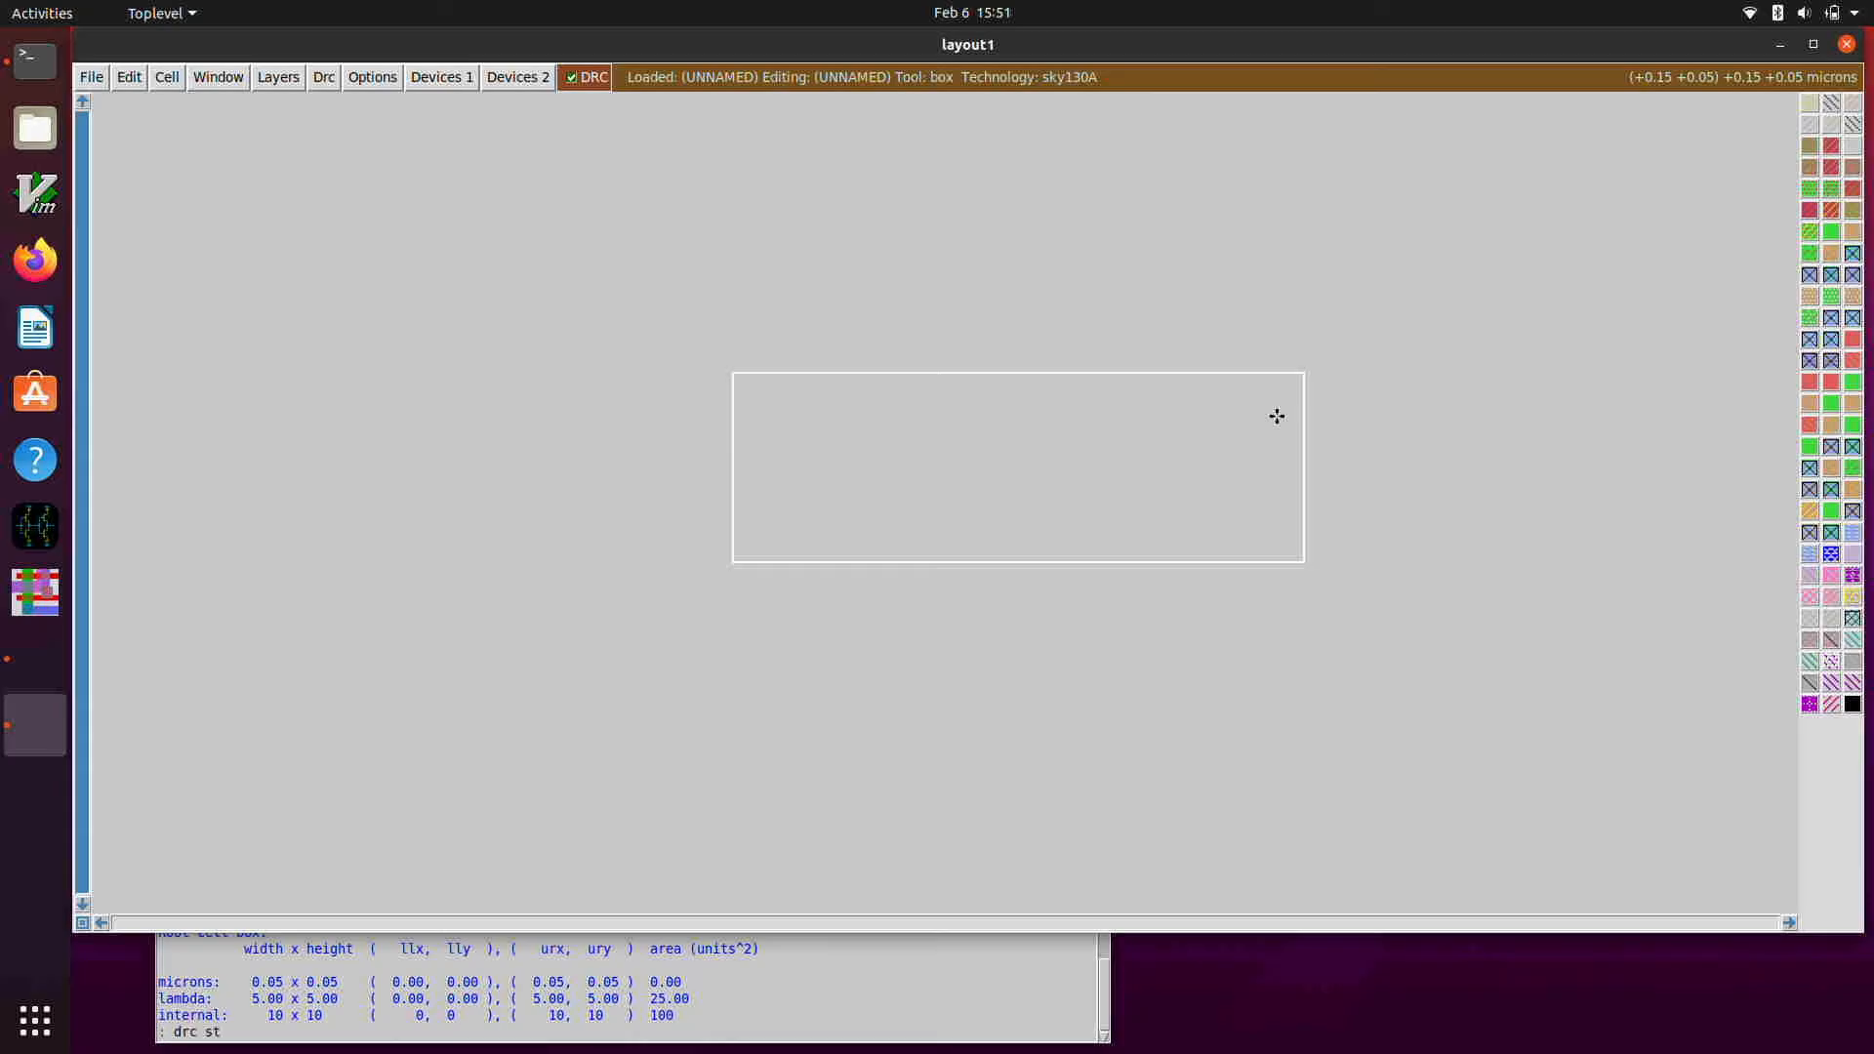
- Set the DRC style to drc(full)
type("yle drc(full")
key("Return")
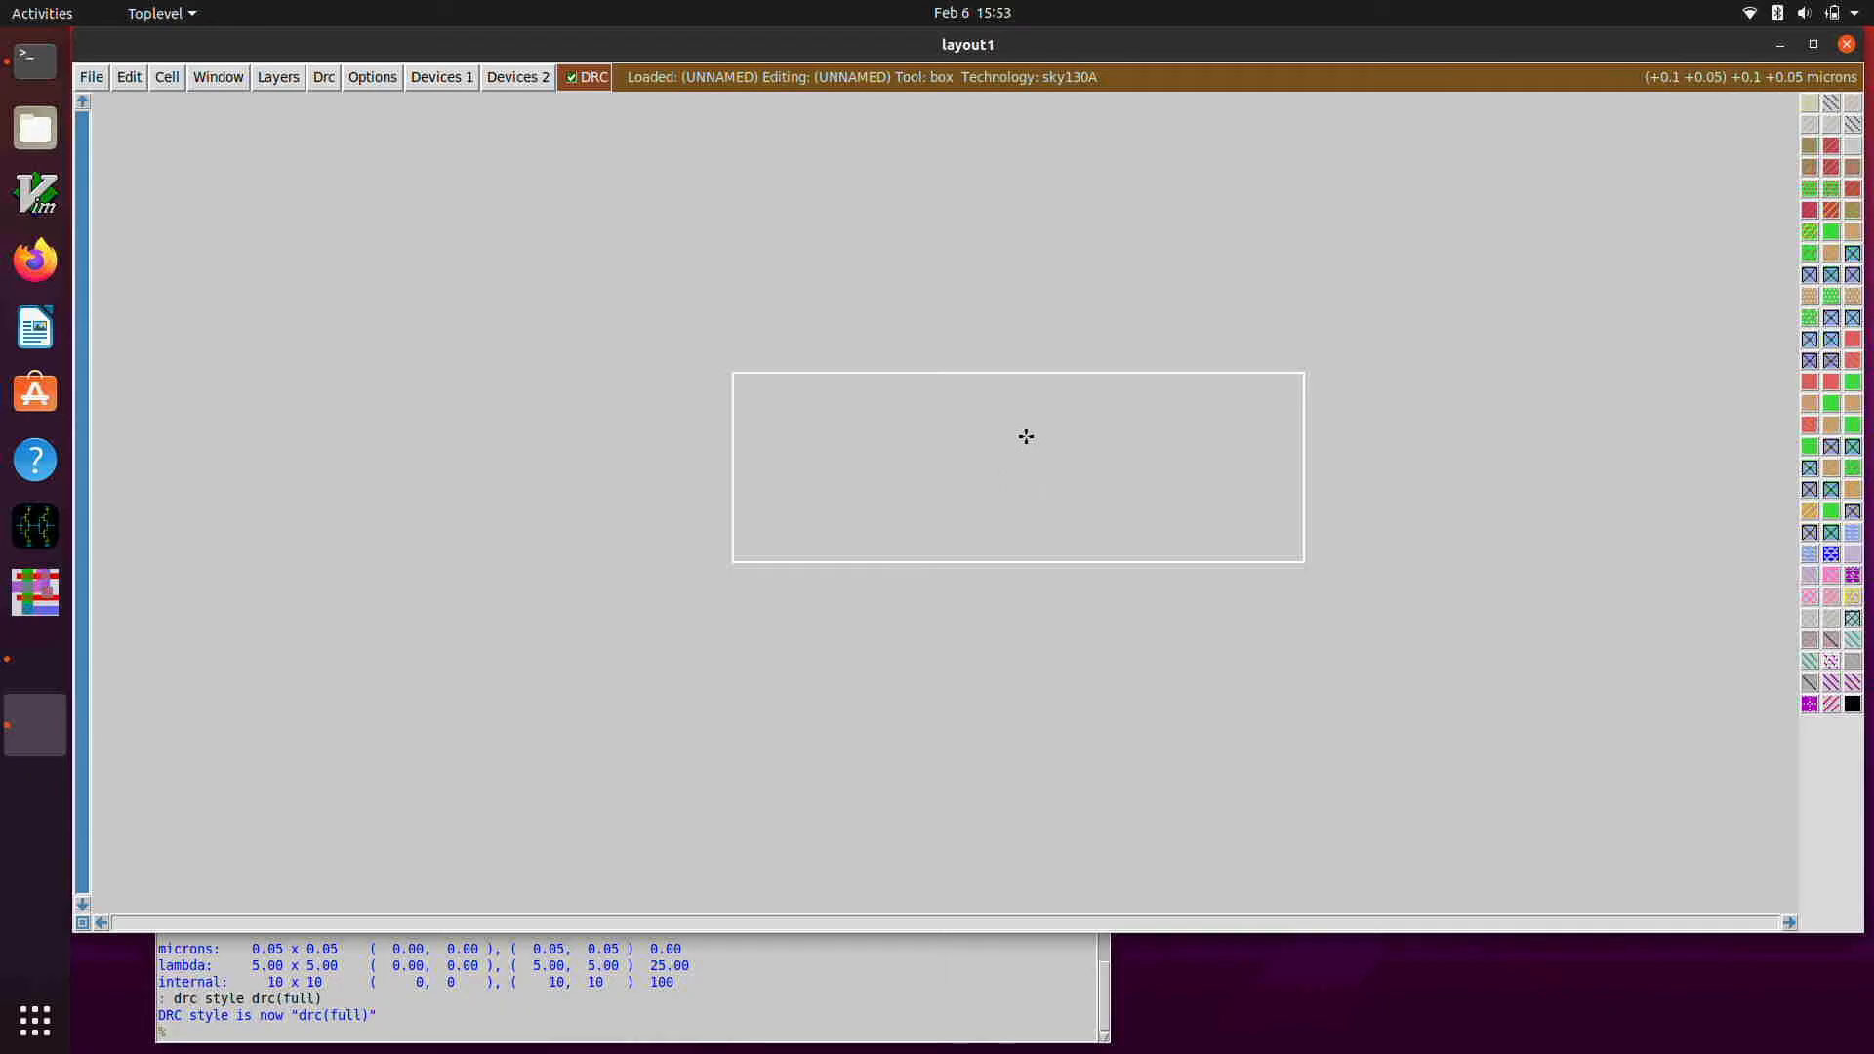
- Examine the box at several magnifications by zooming out and in, fitting the view, and panning upward
key("z")
key("z")
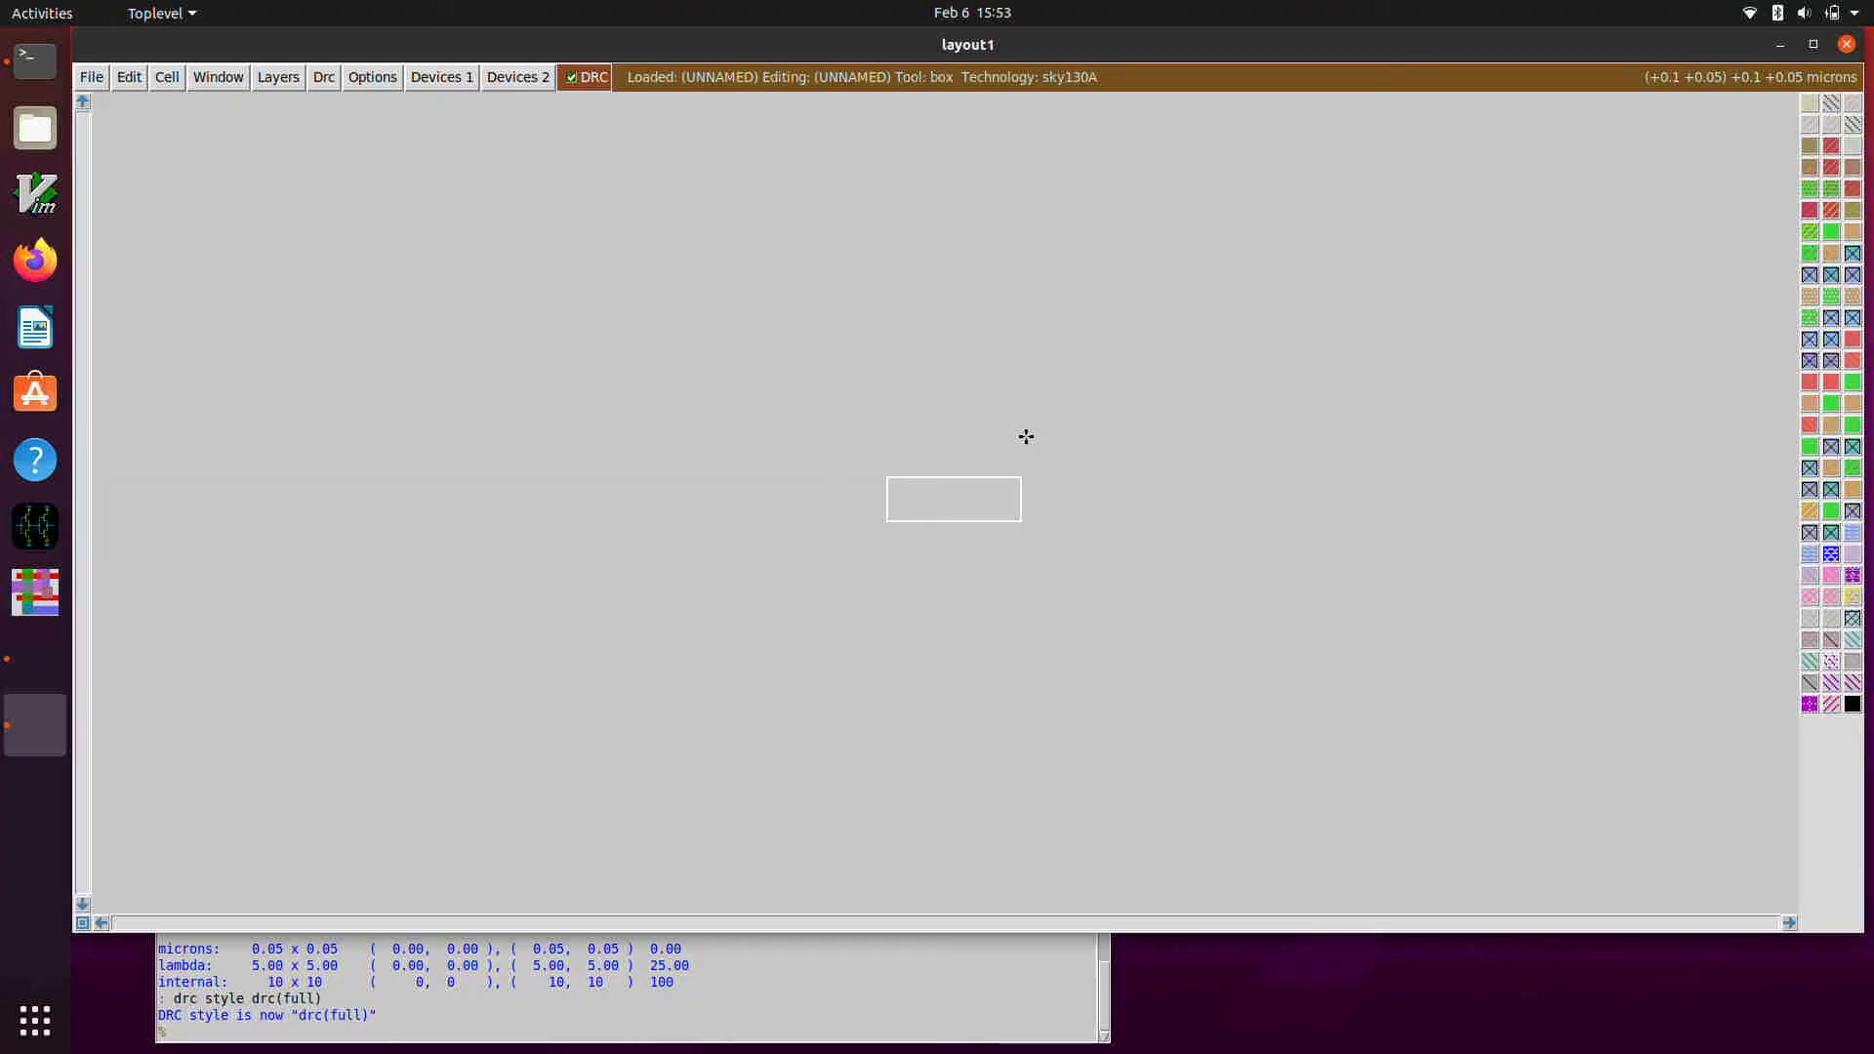
key("shift+z")
key("shift+z")
key("shift+z")
key("z")
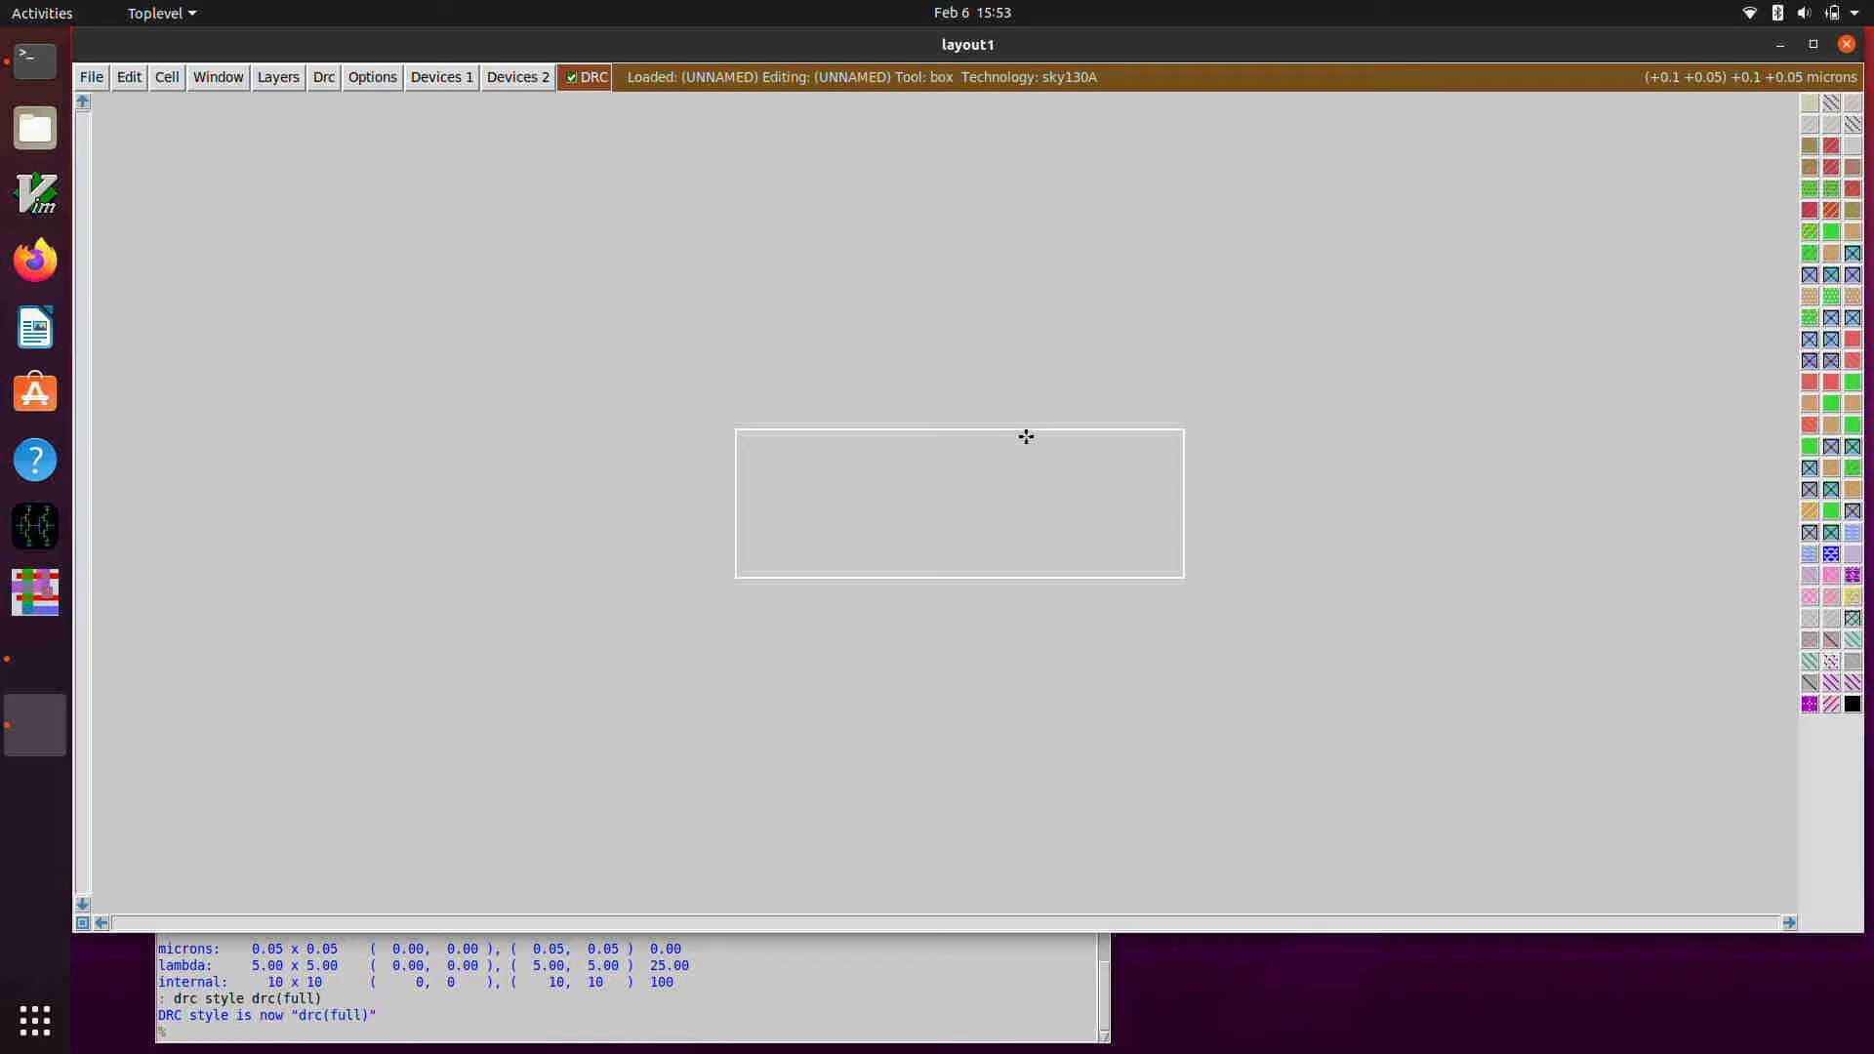
key("z")
key("z")
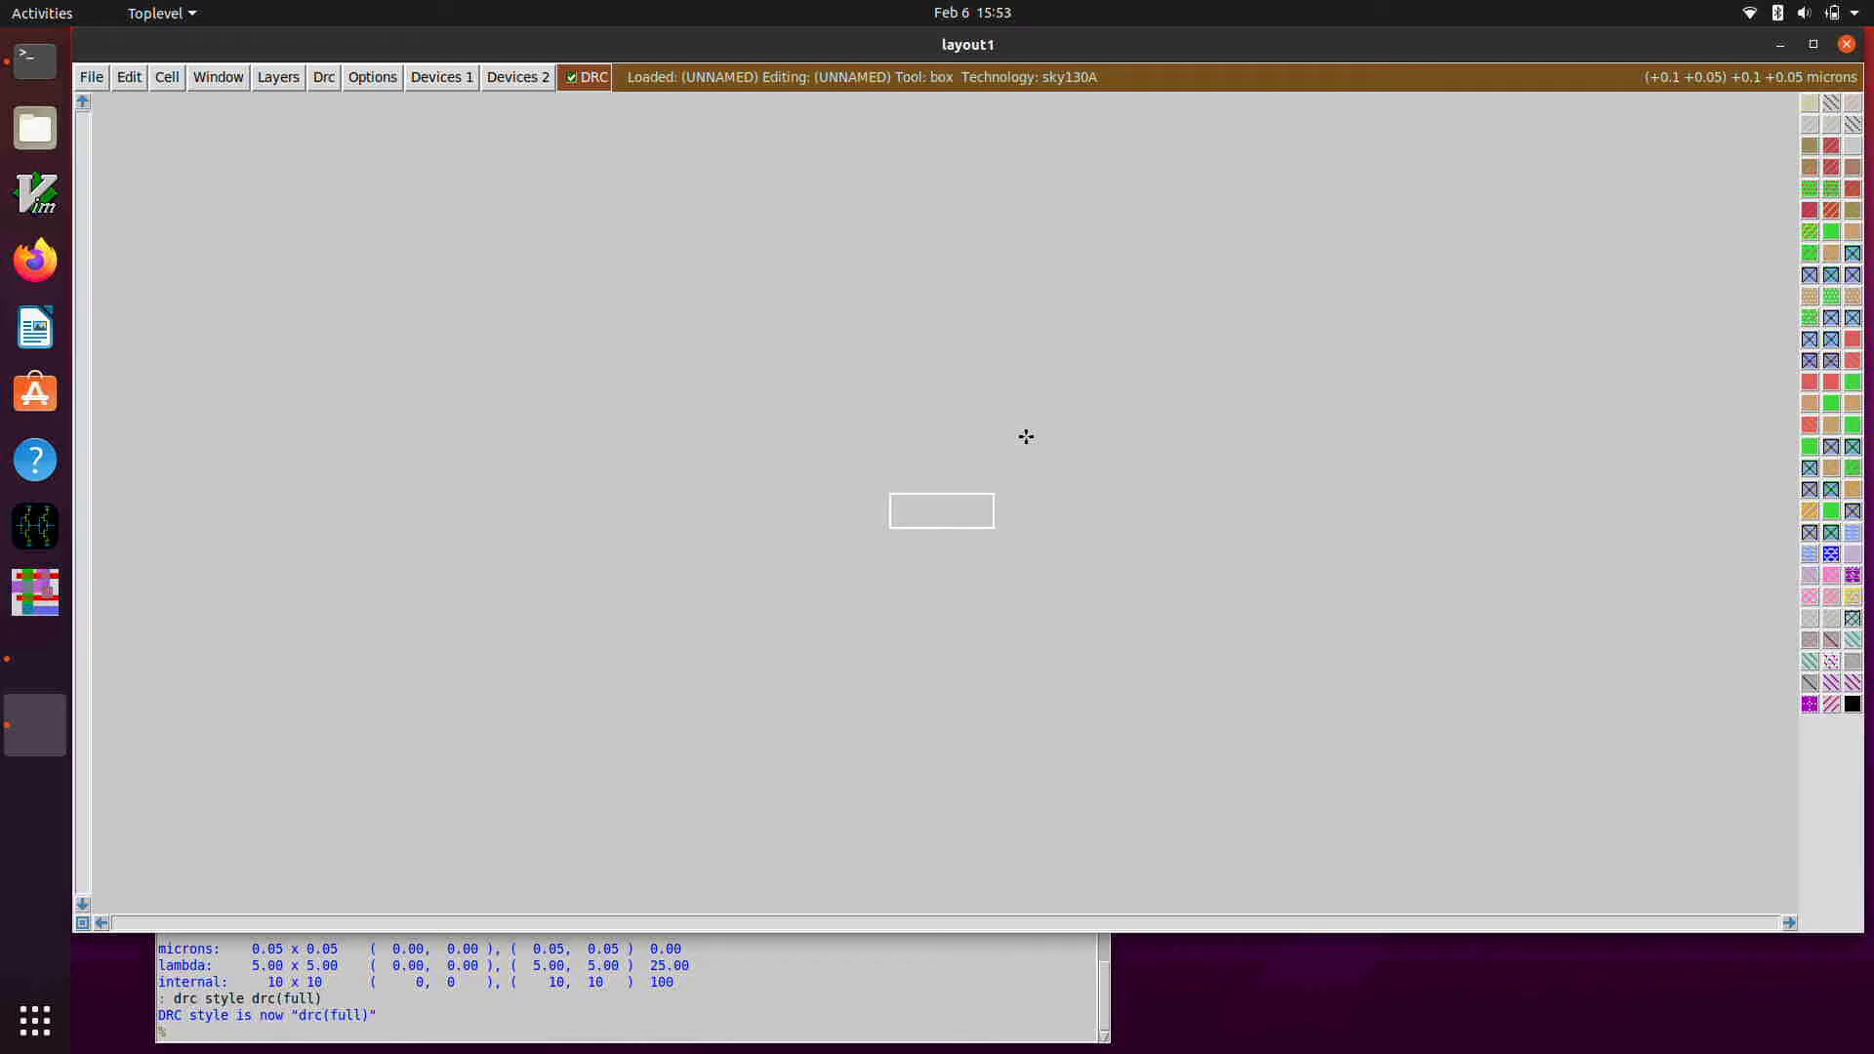
key("v")
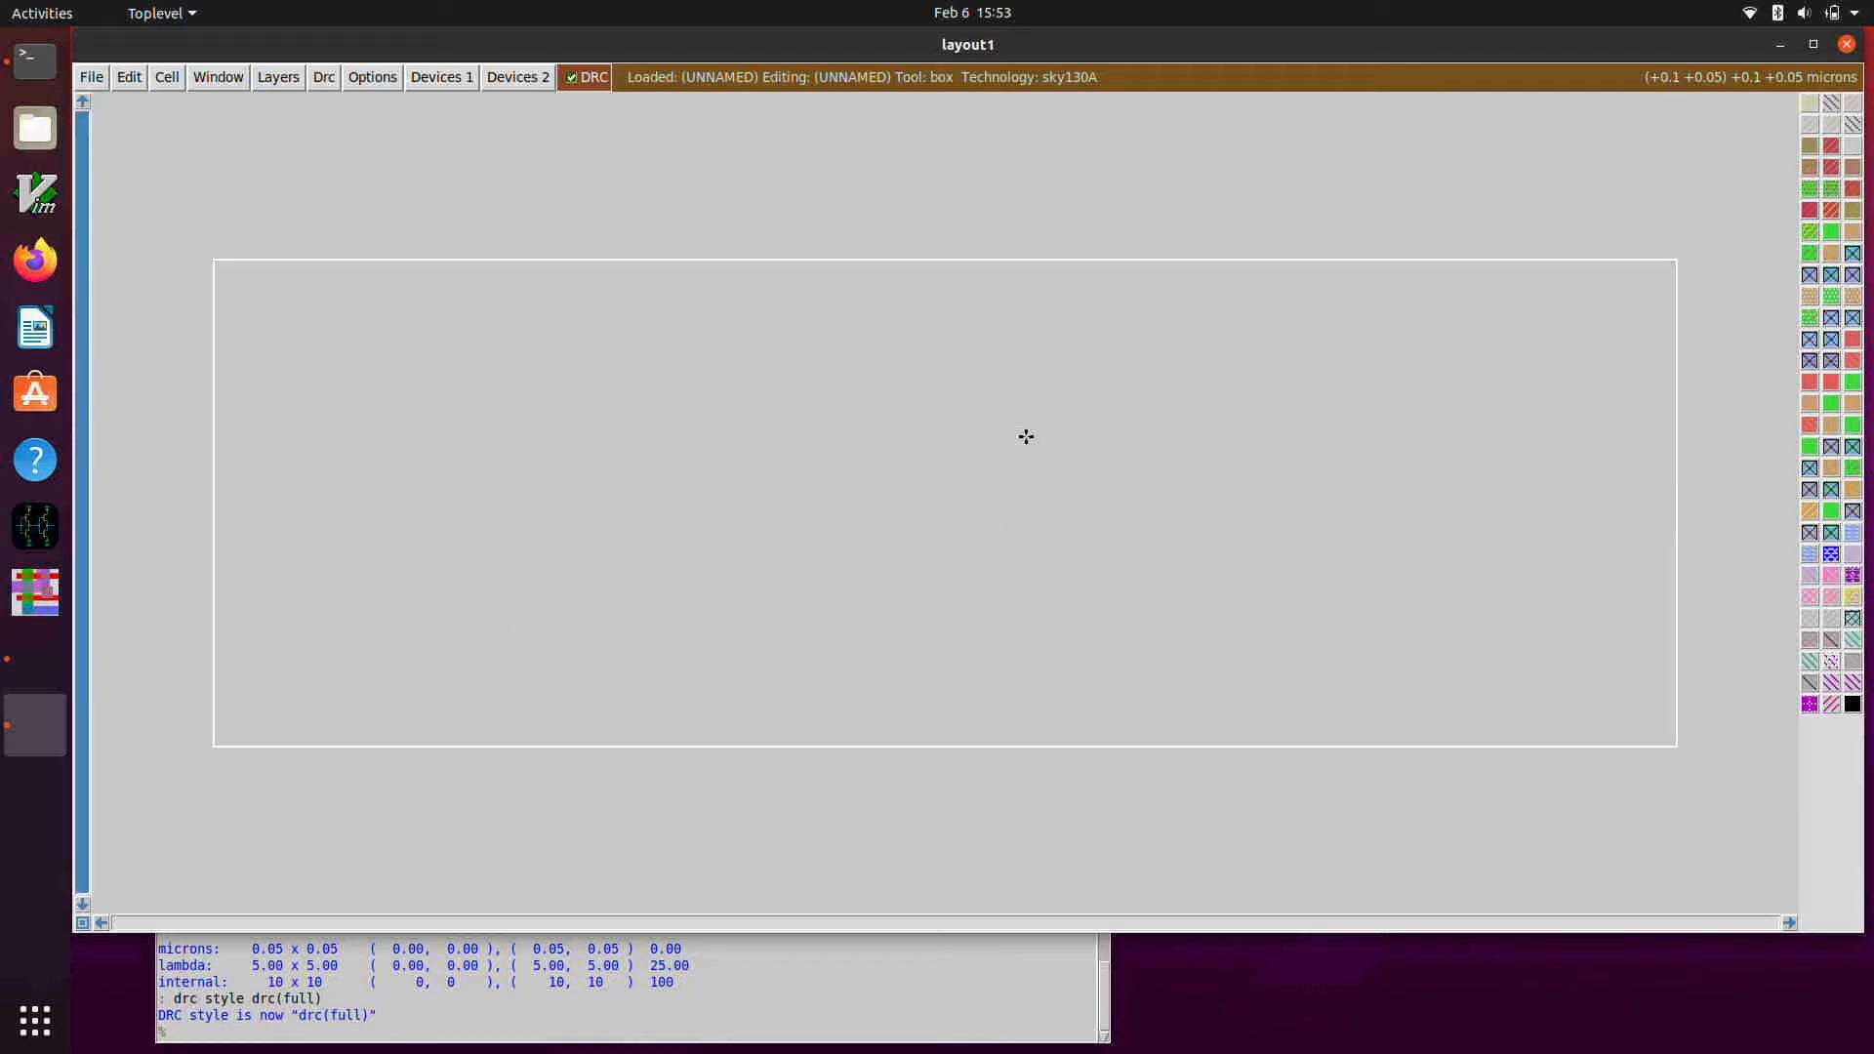
key("z")
key("z")
key("z")
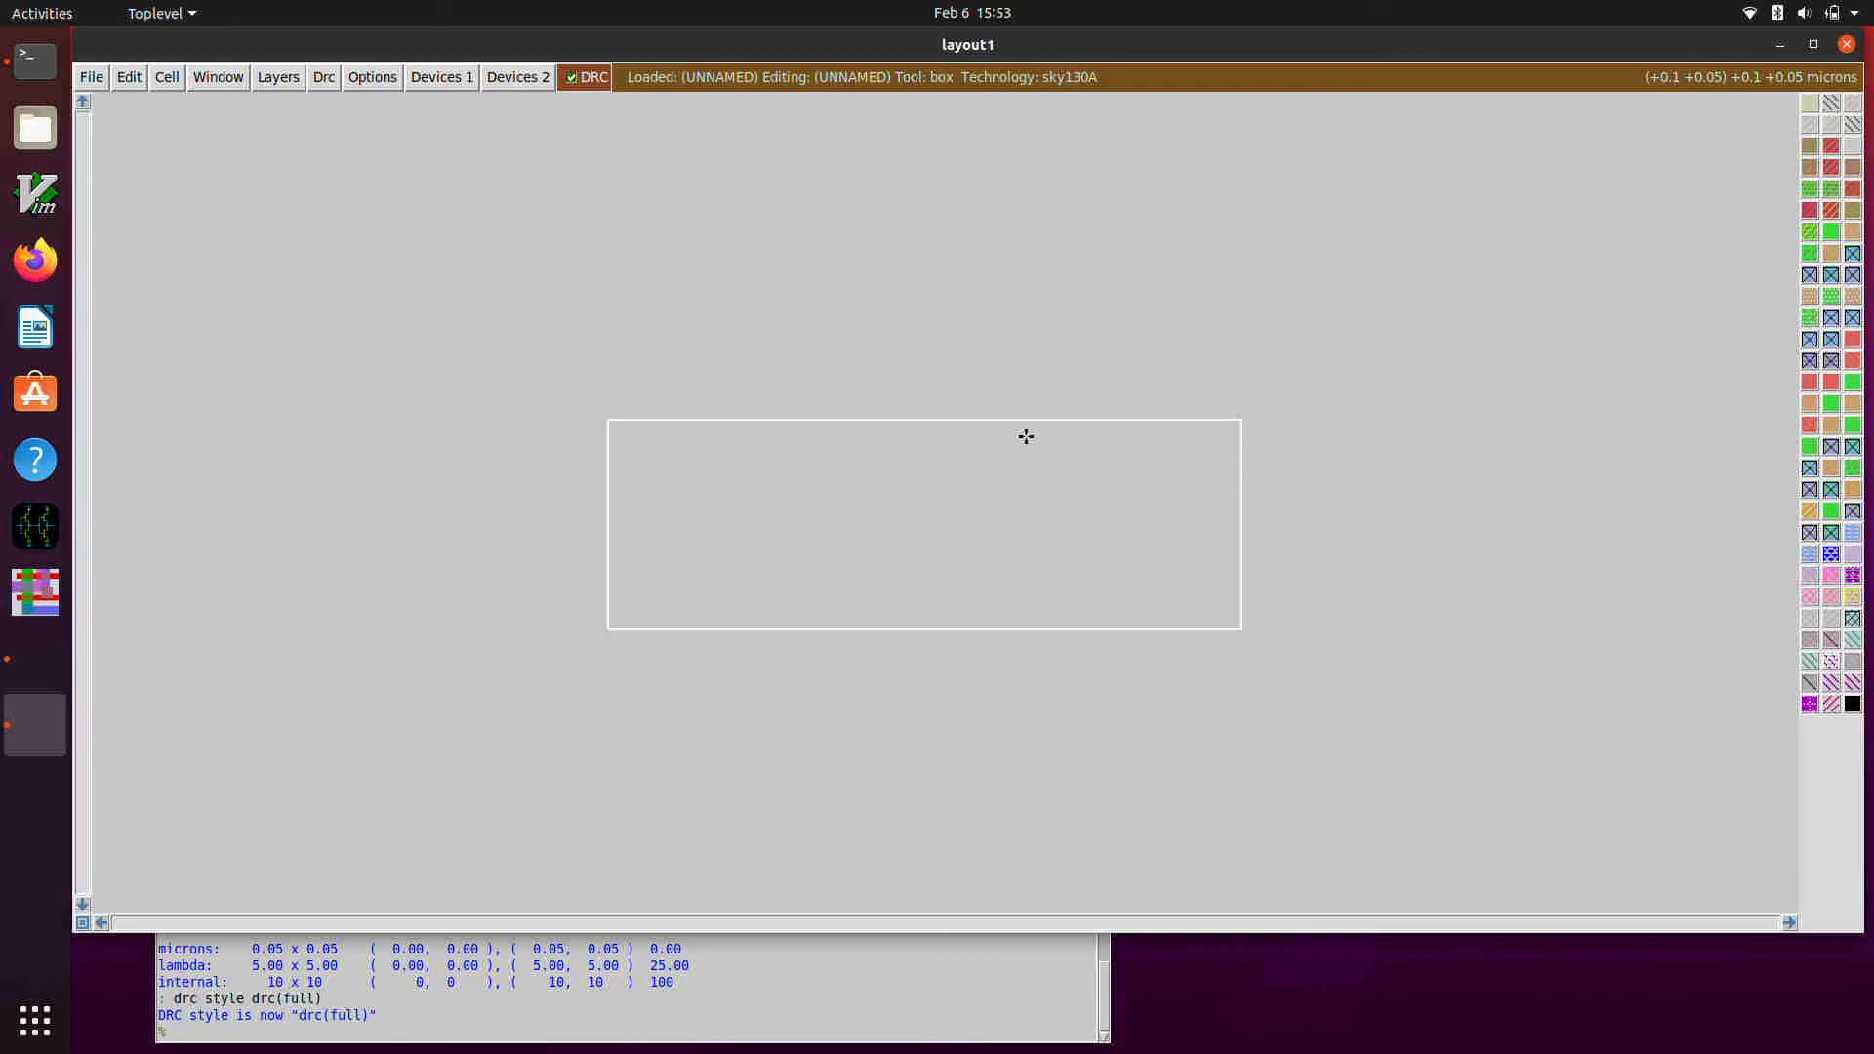
key("Up")
key("Up")
key("Up")
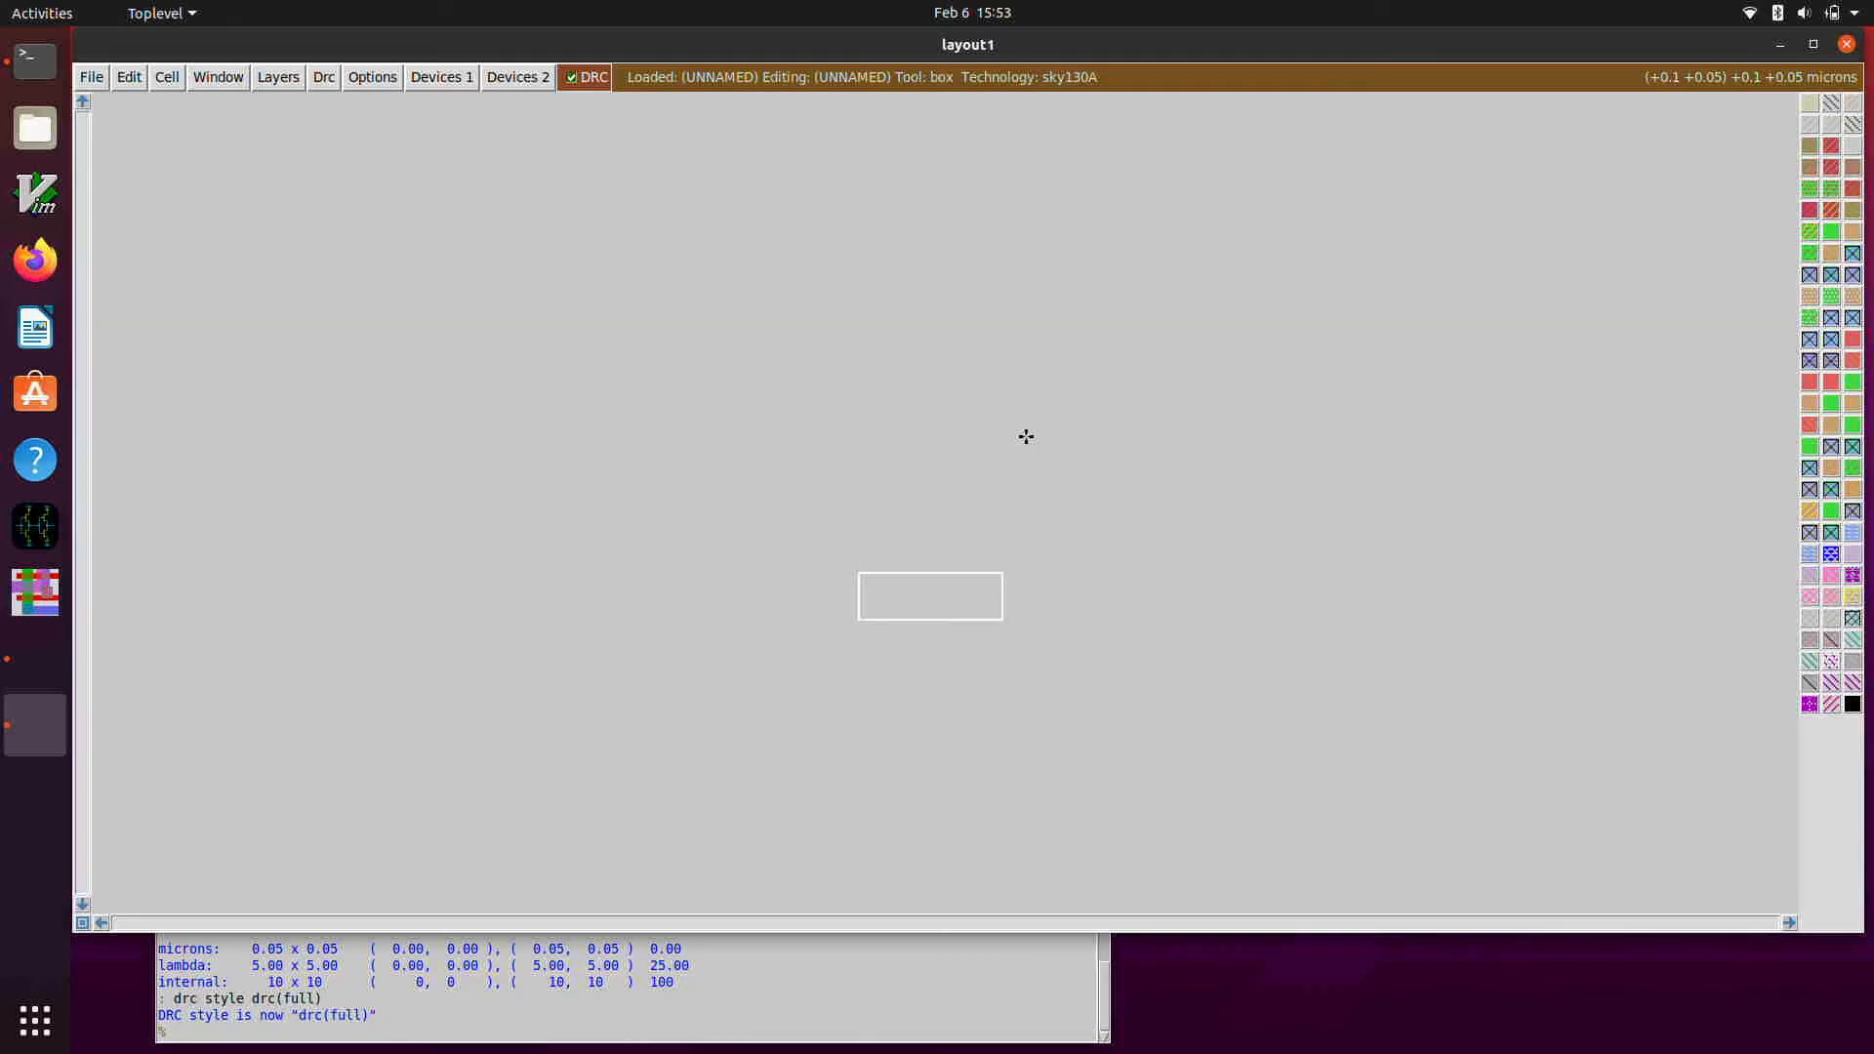
key("shift+z")
key("Up")
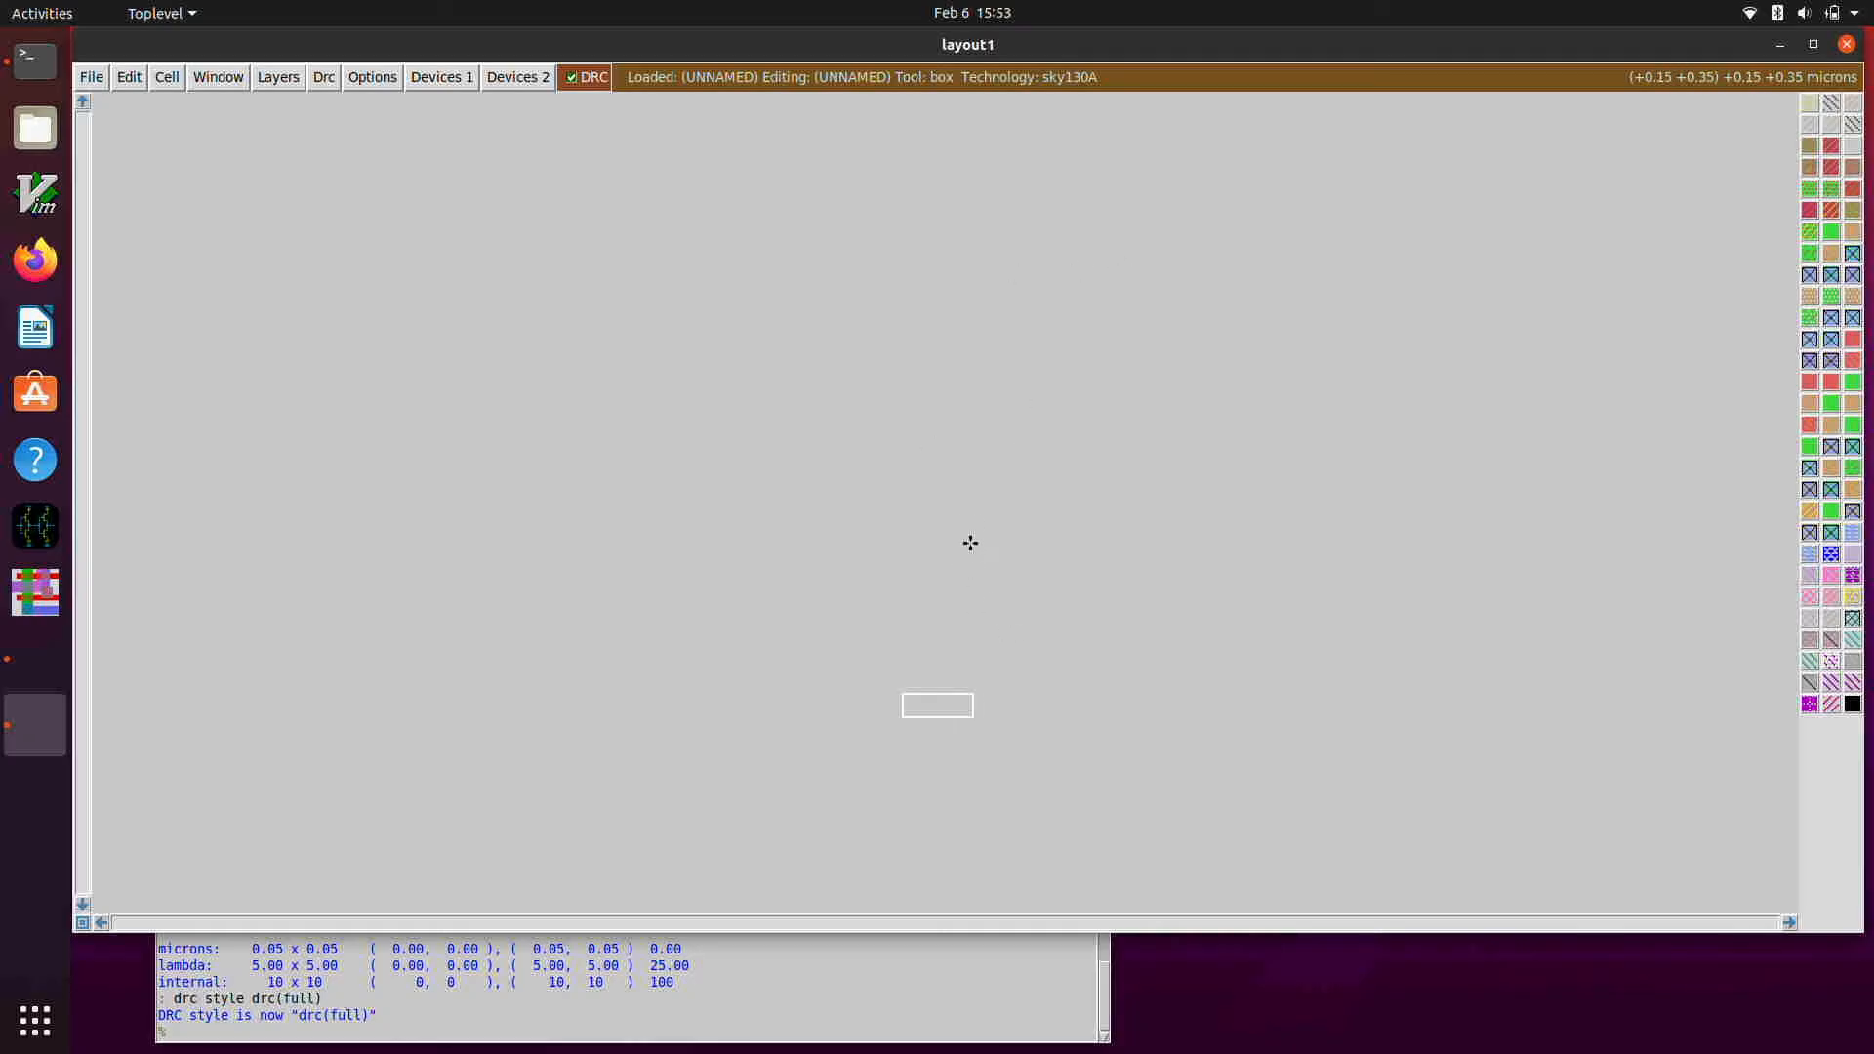
- Resize the box to 0.15 by 1.00 microns, checking its dimensions, and paint it with poly
right_click(983, 462)
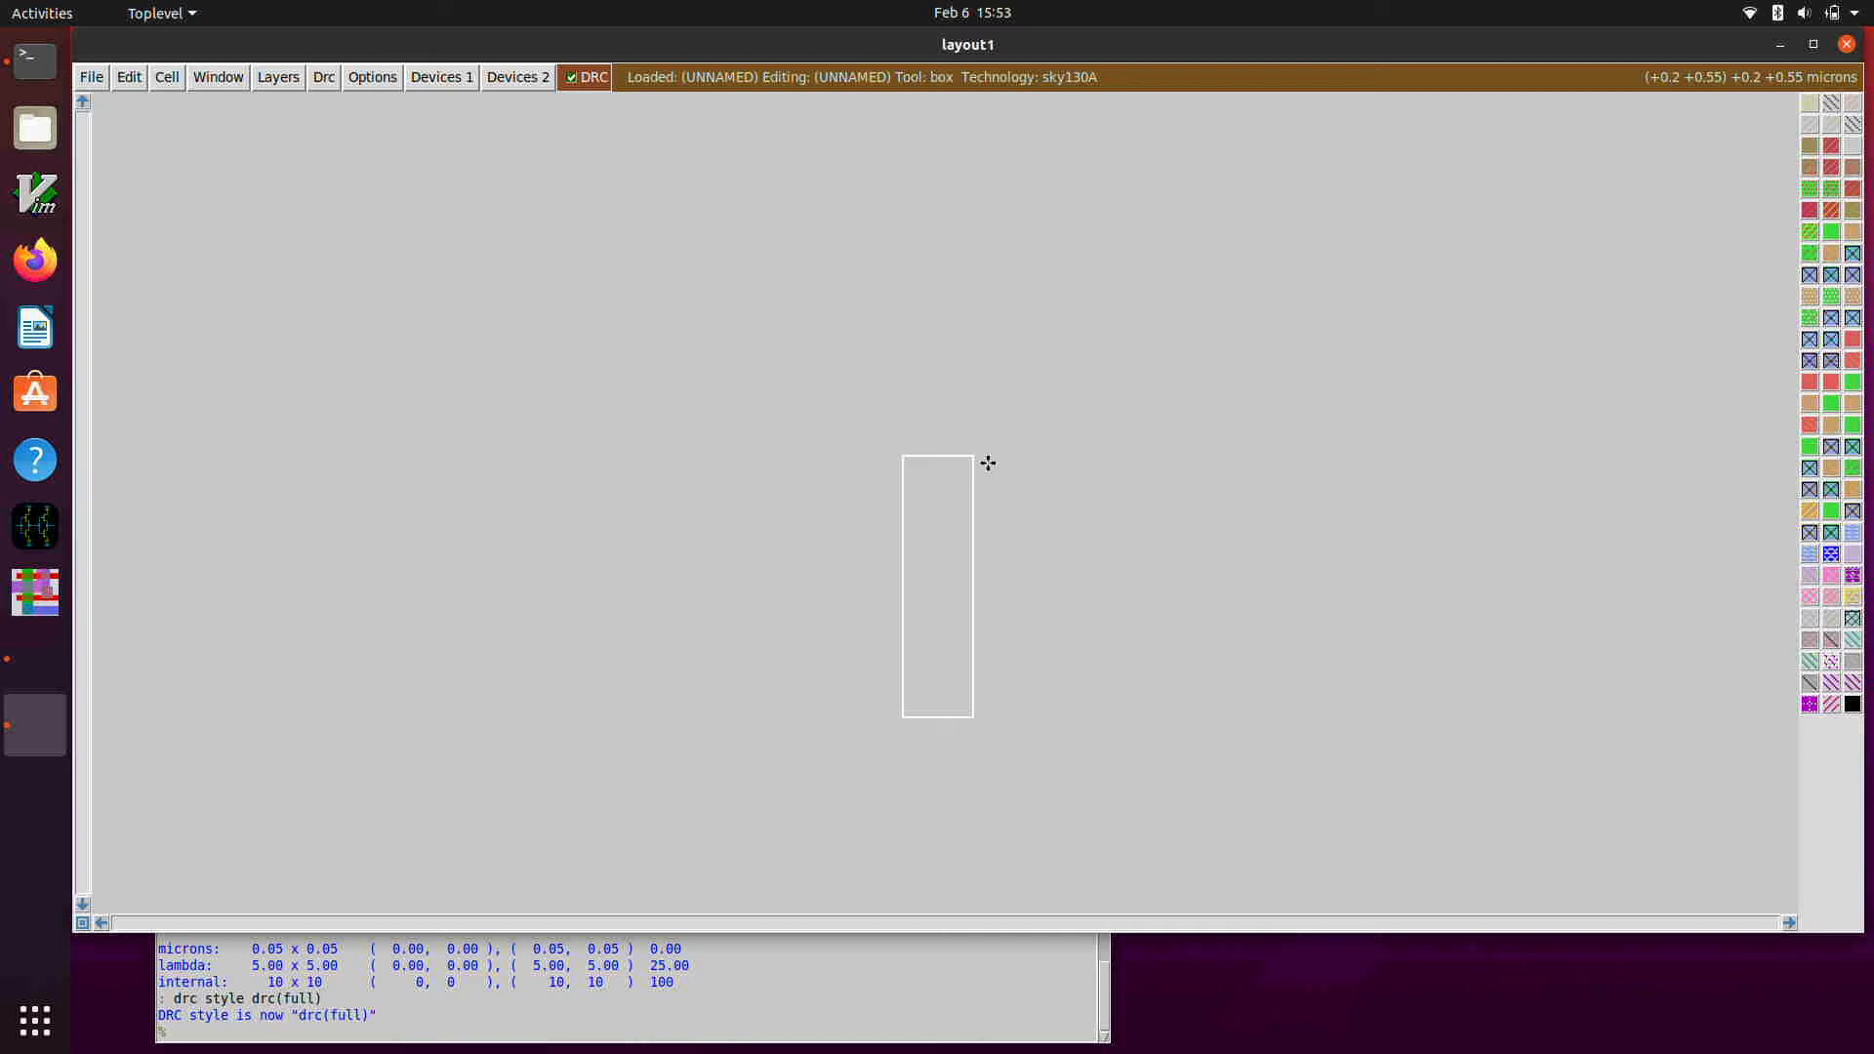
key("b")
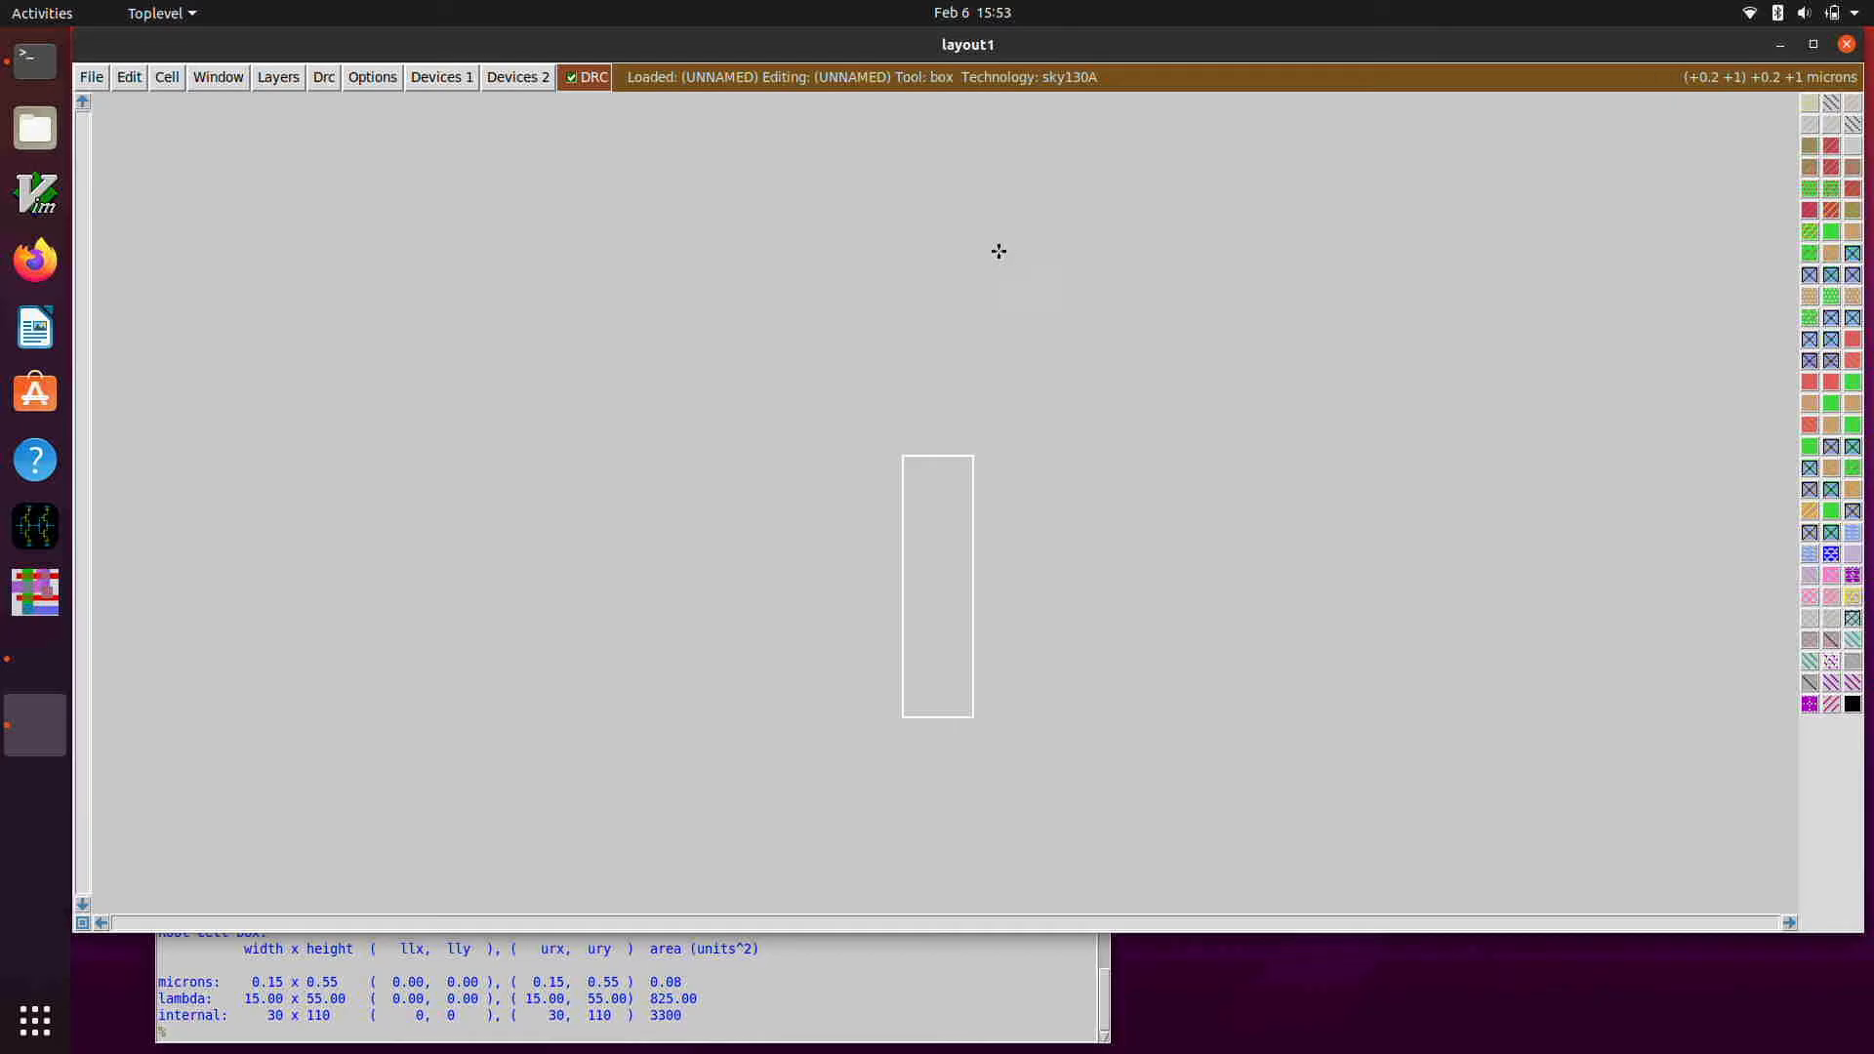
right_click(979, 225)
key("b")
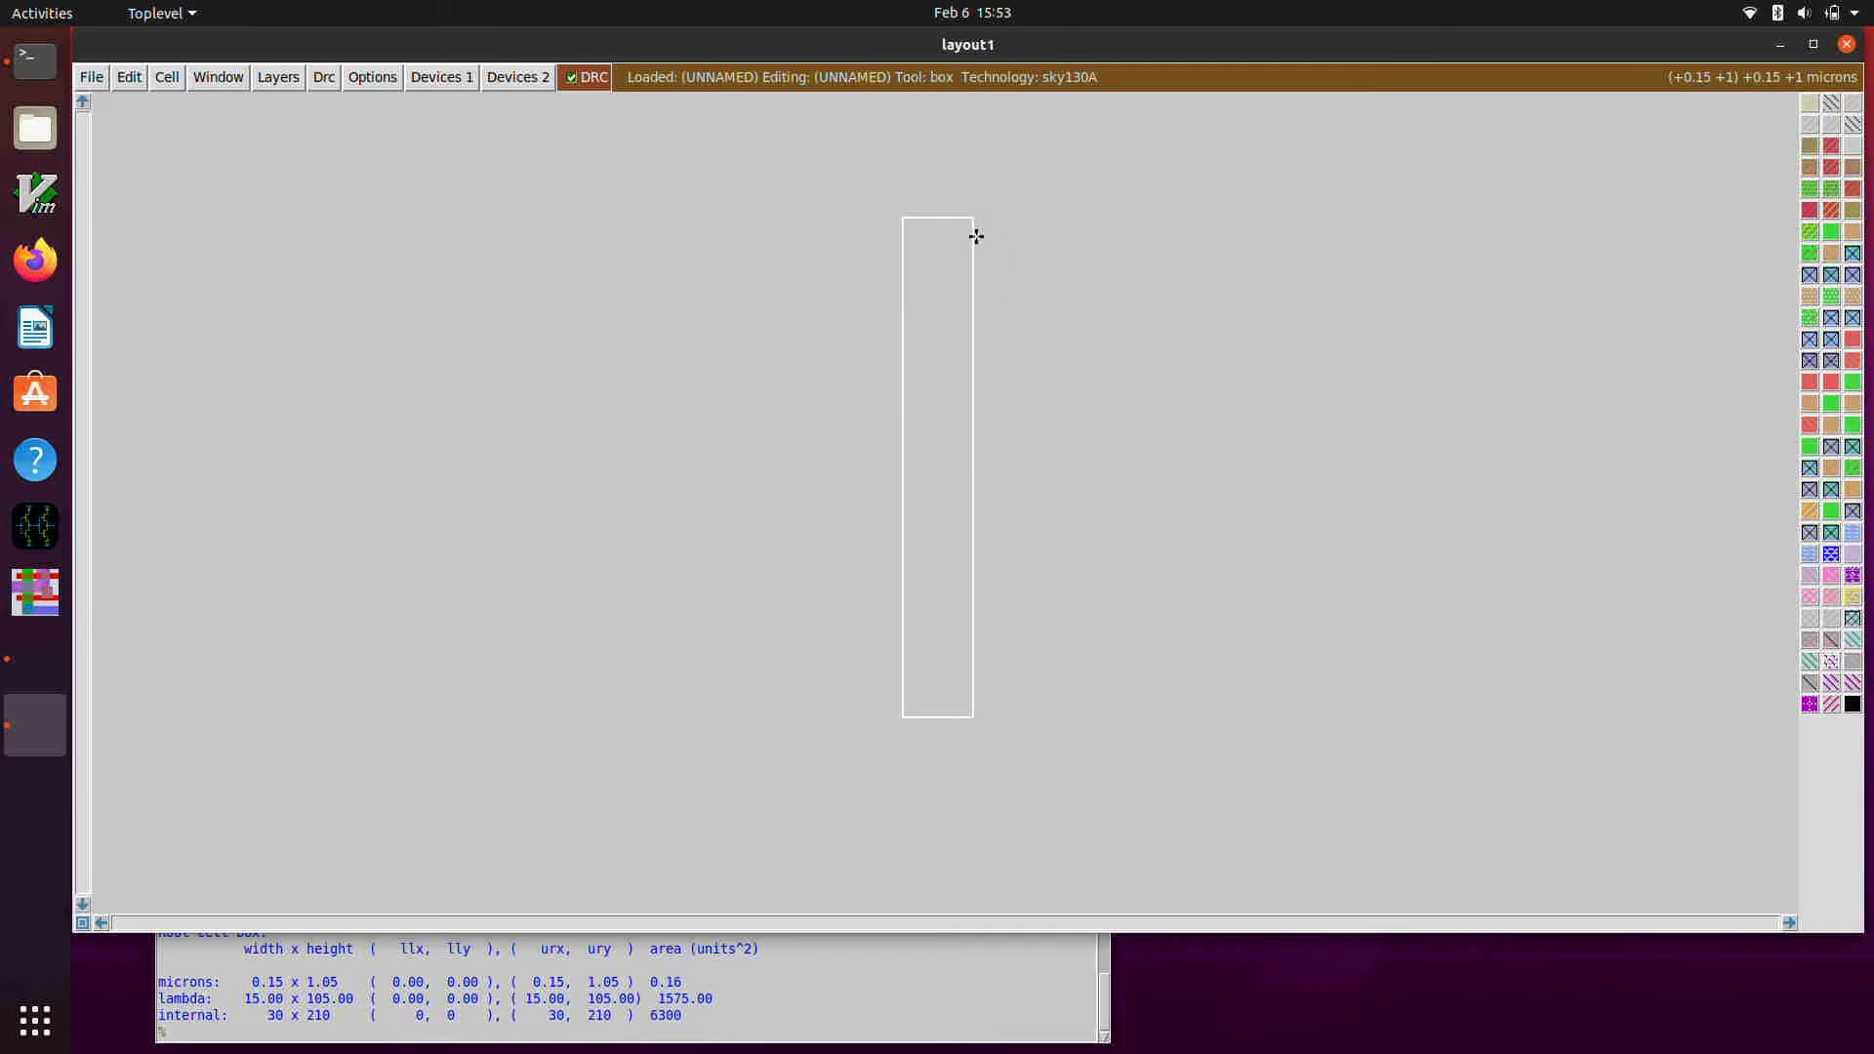
right_click(974, 241)
key("b")
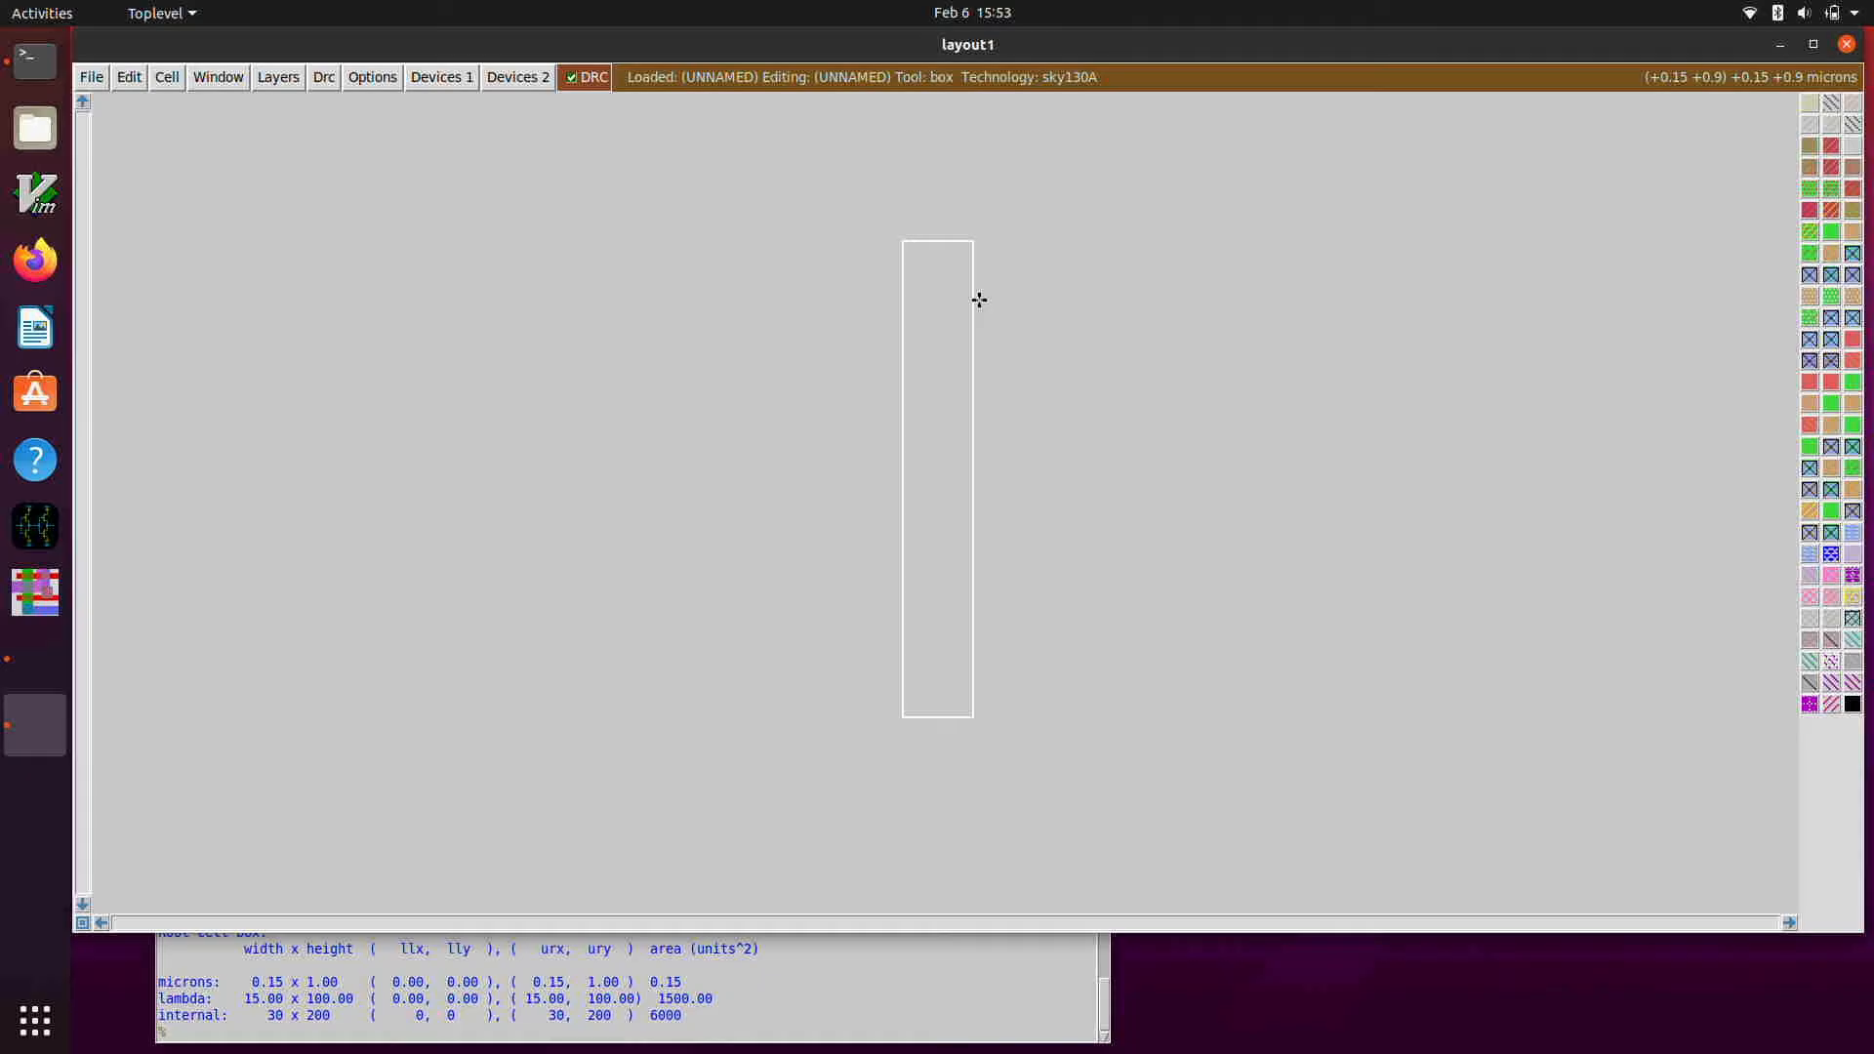
type("paint poly")
key("Return")
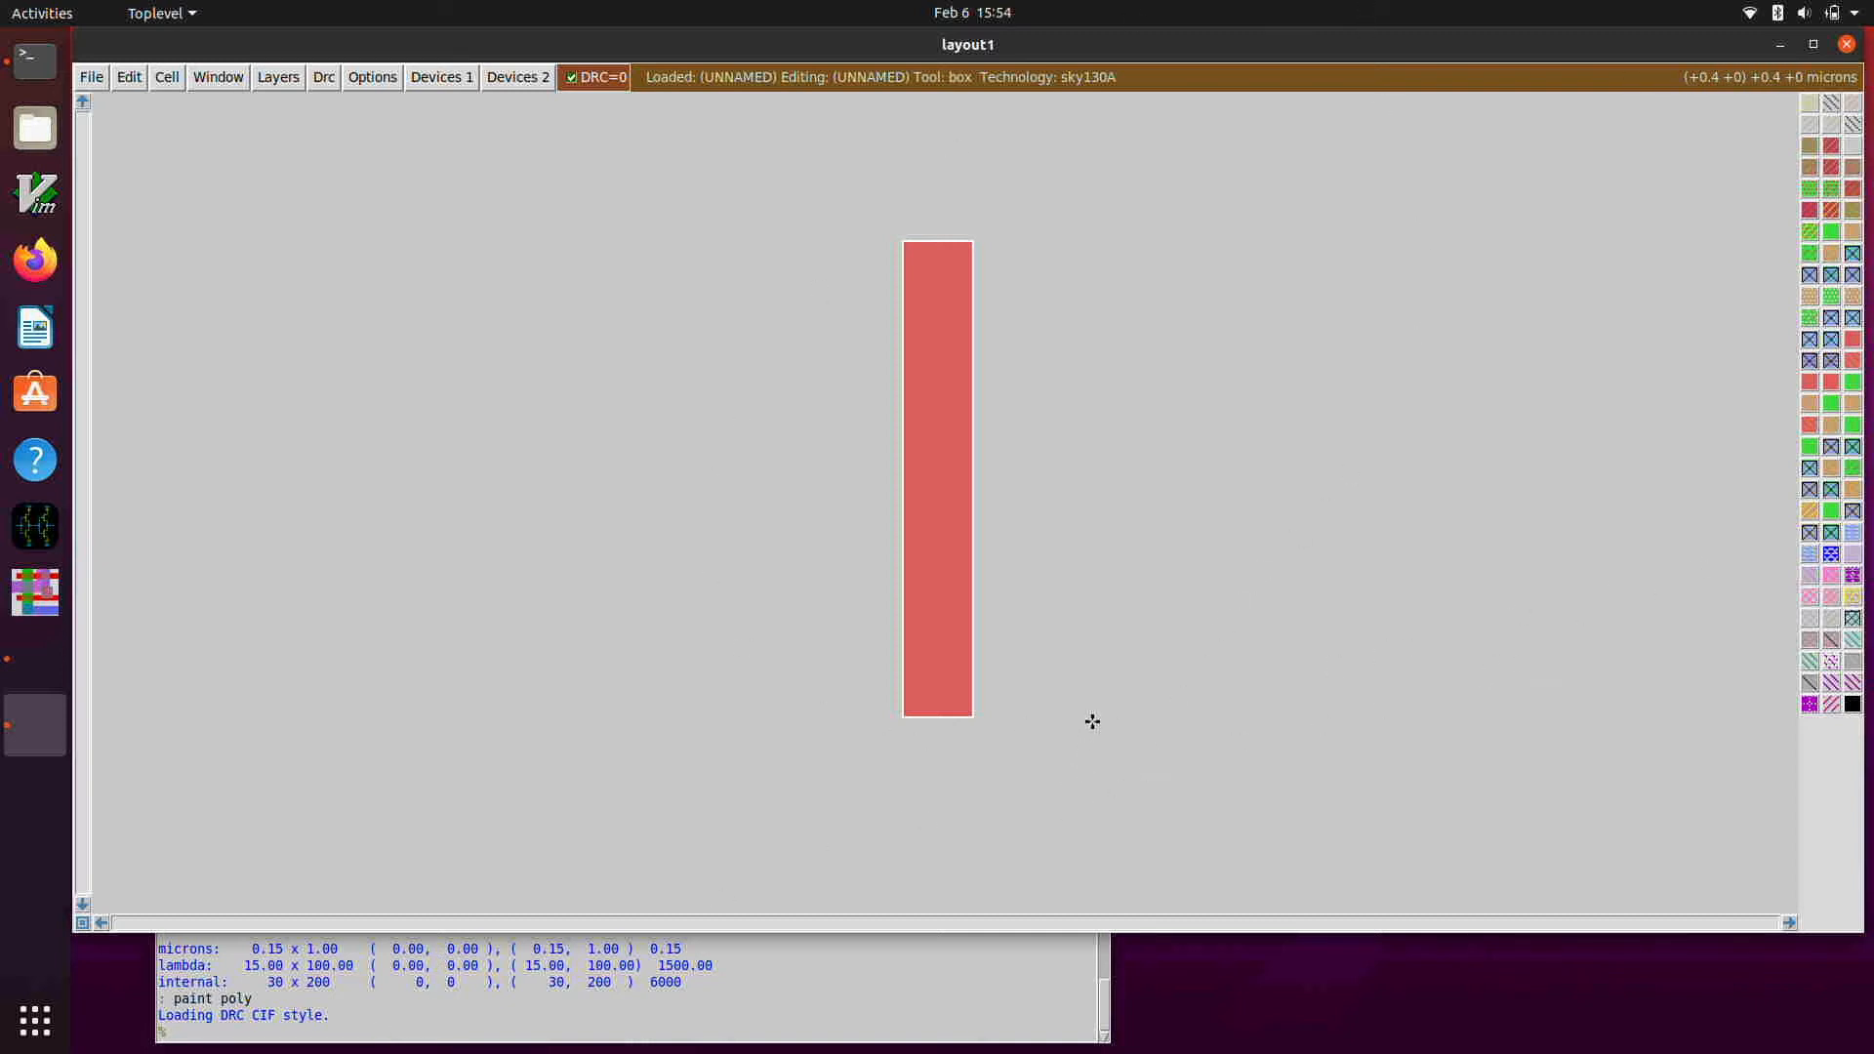
- Paint two more poly strips of the same size with lower-left corners at x = 0.25 and x = 0.65 microns
left_click(1019, 713)
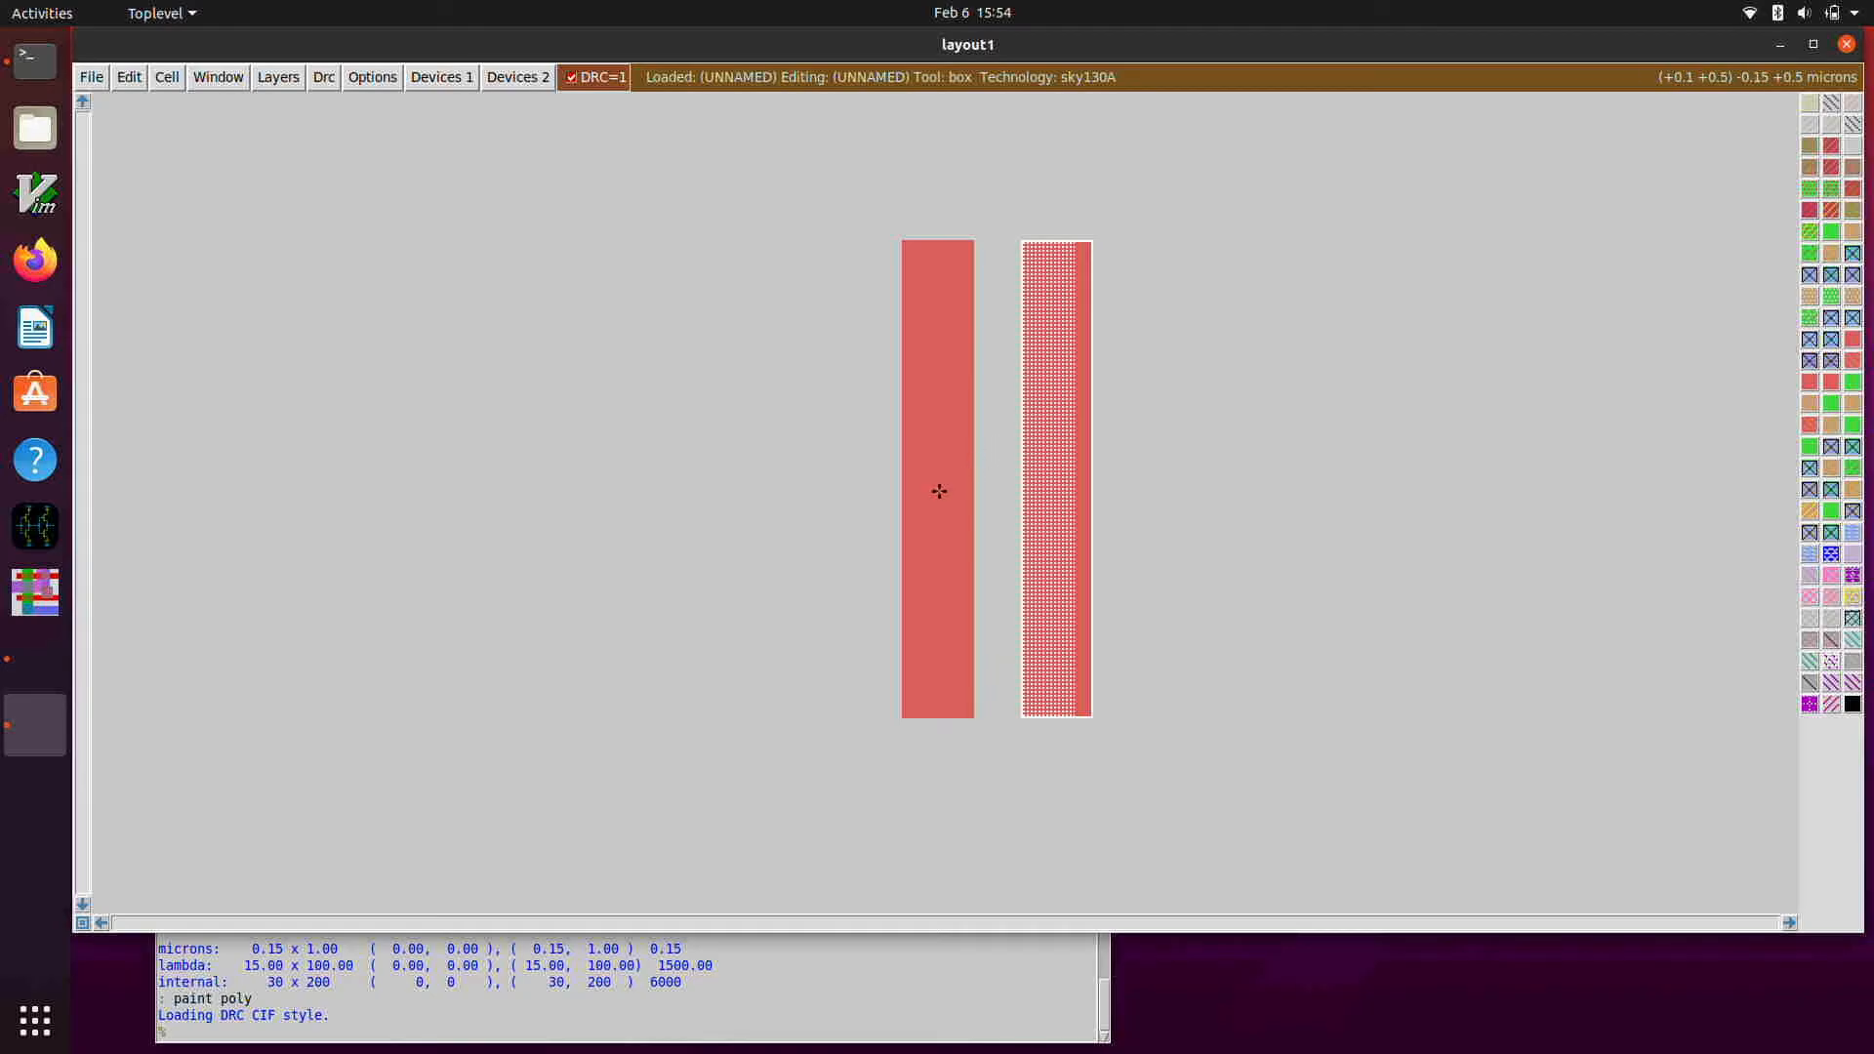
left_click(1221, 711)
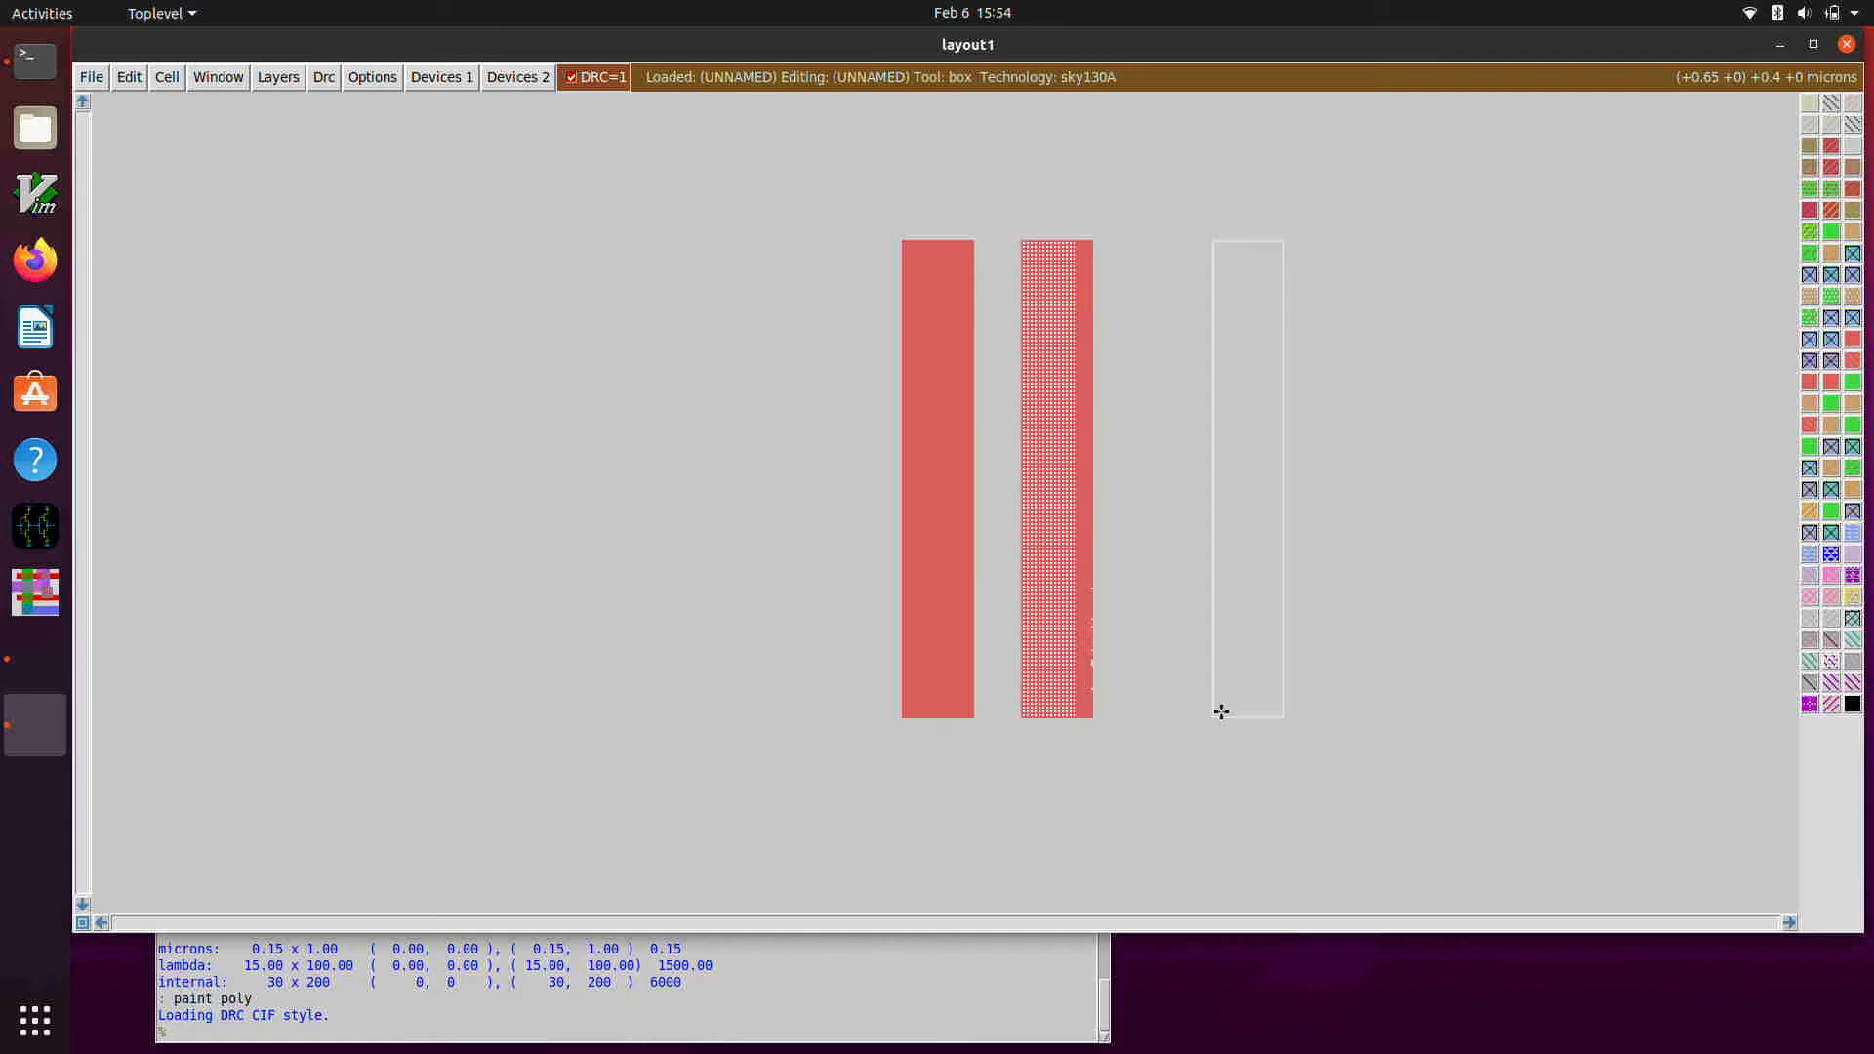
left_click(1853, 340)
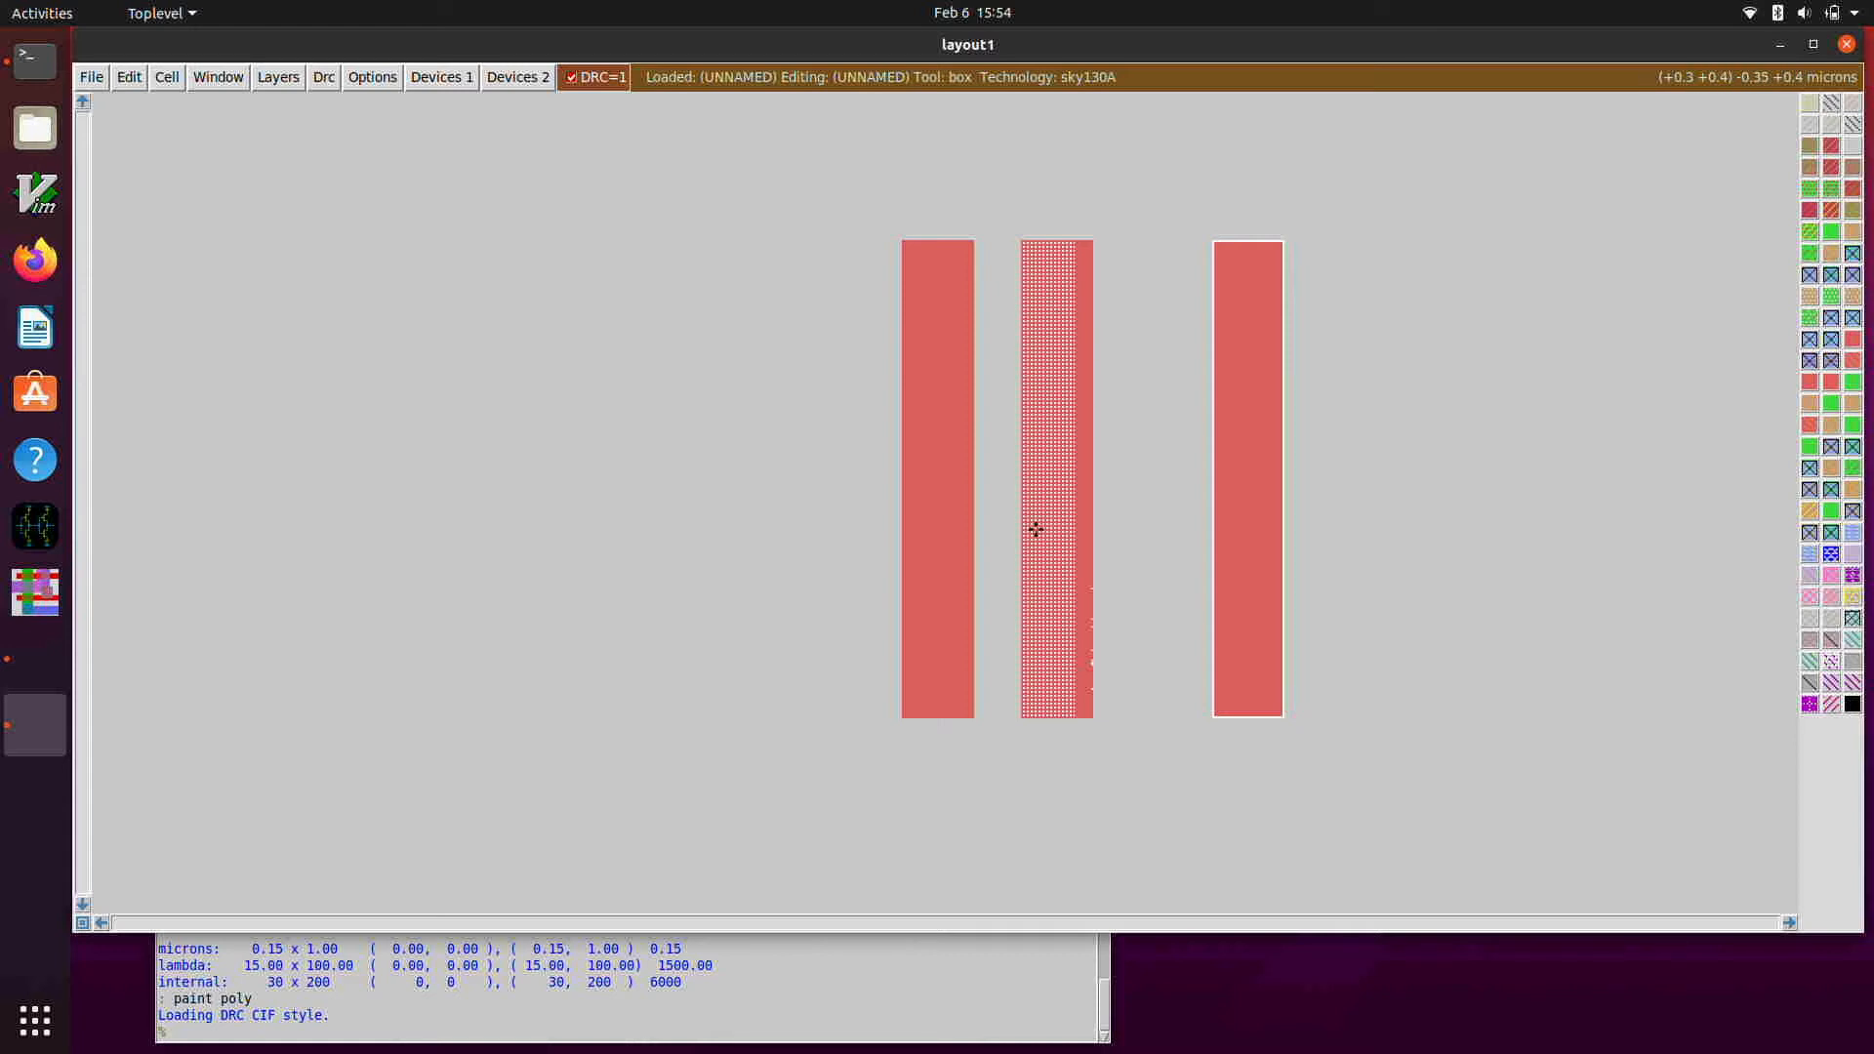
- Enclose the first two poly strips with the box and query the reason for the DRC error
left_click(902, 722)
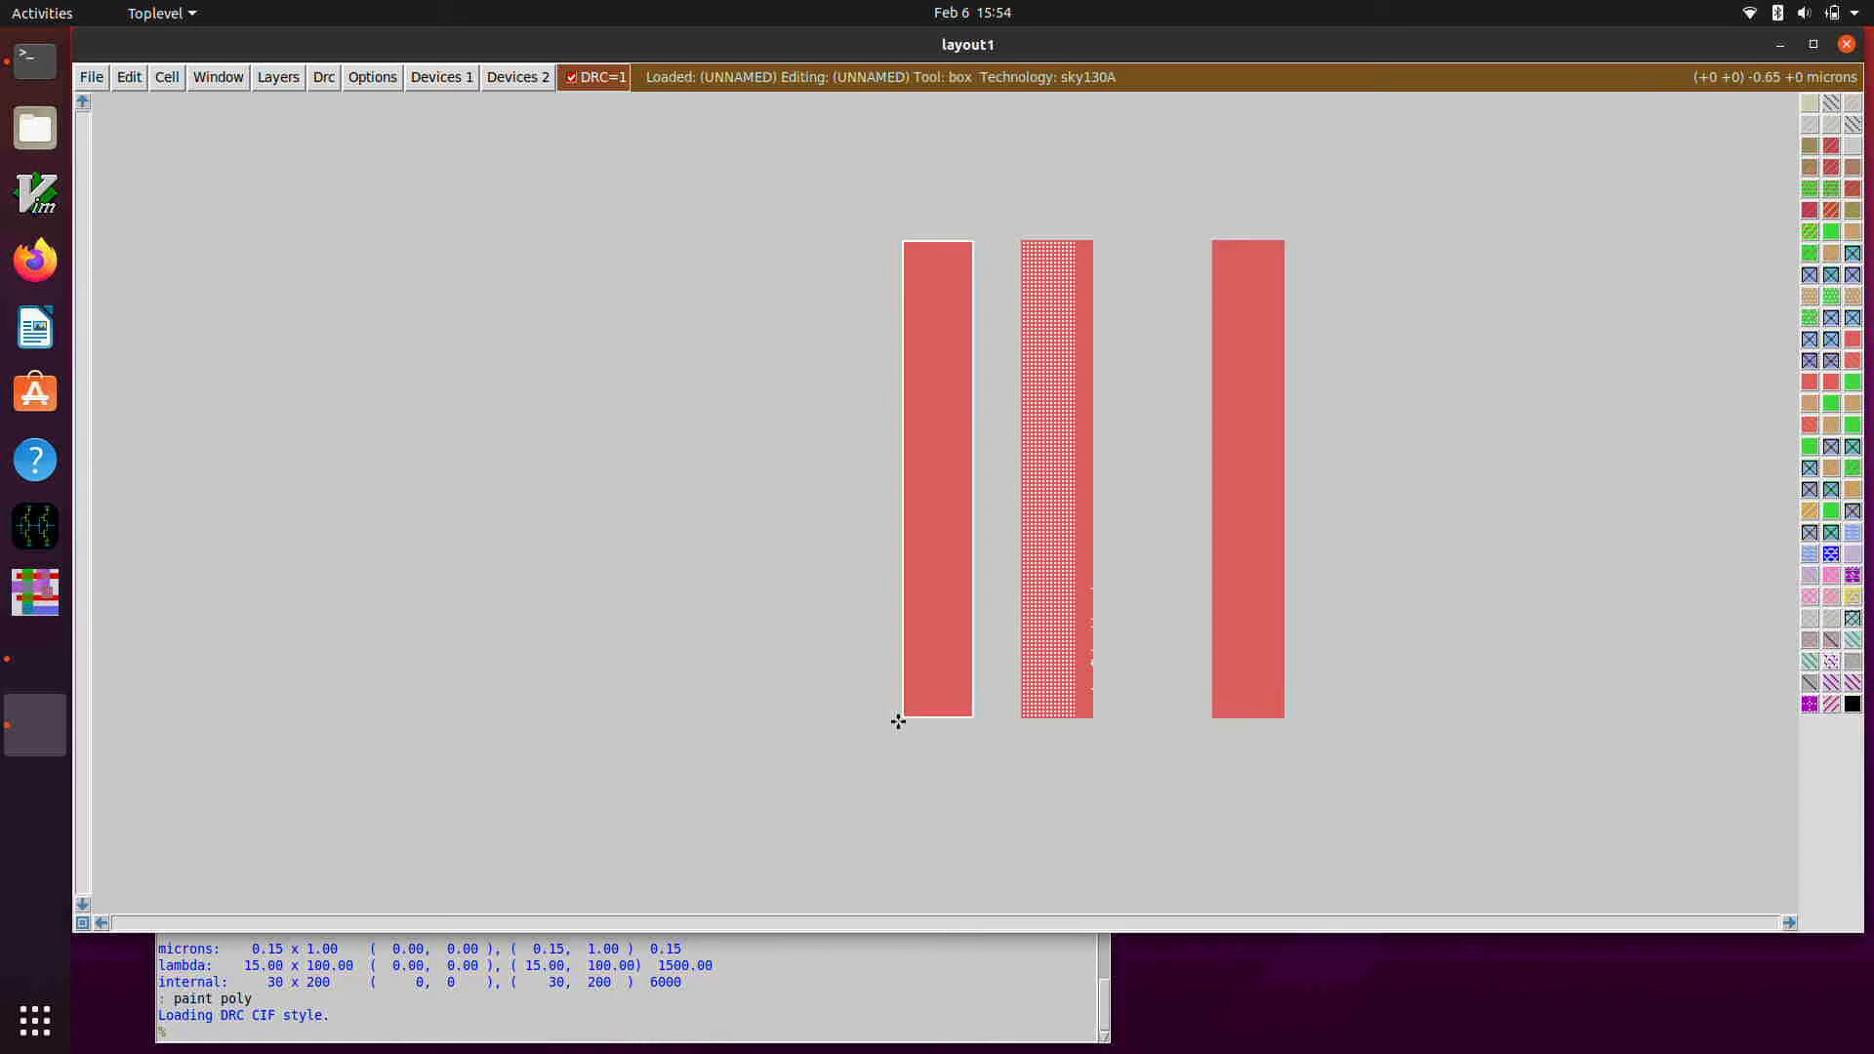
right_click(1107, 243)
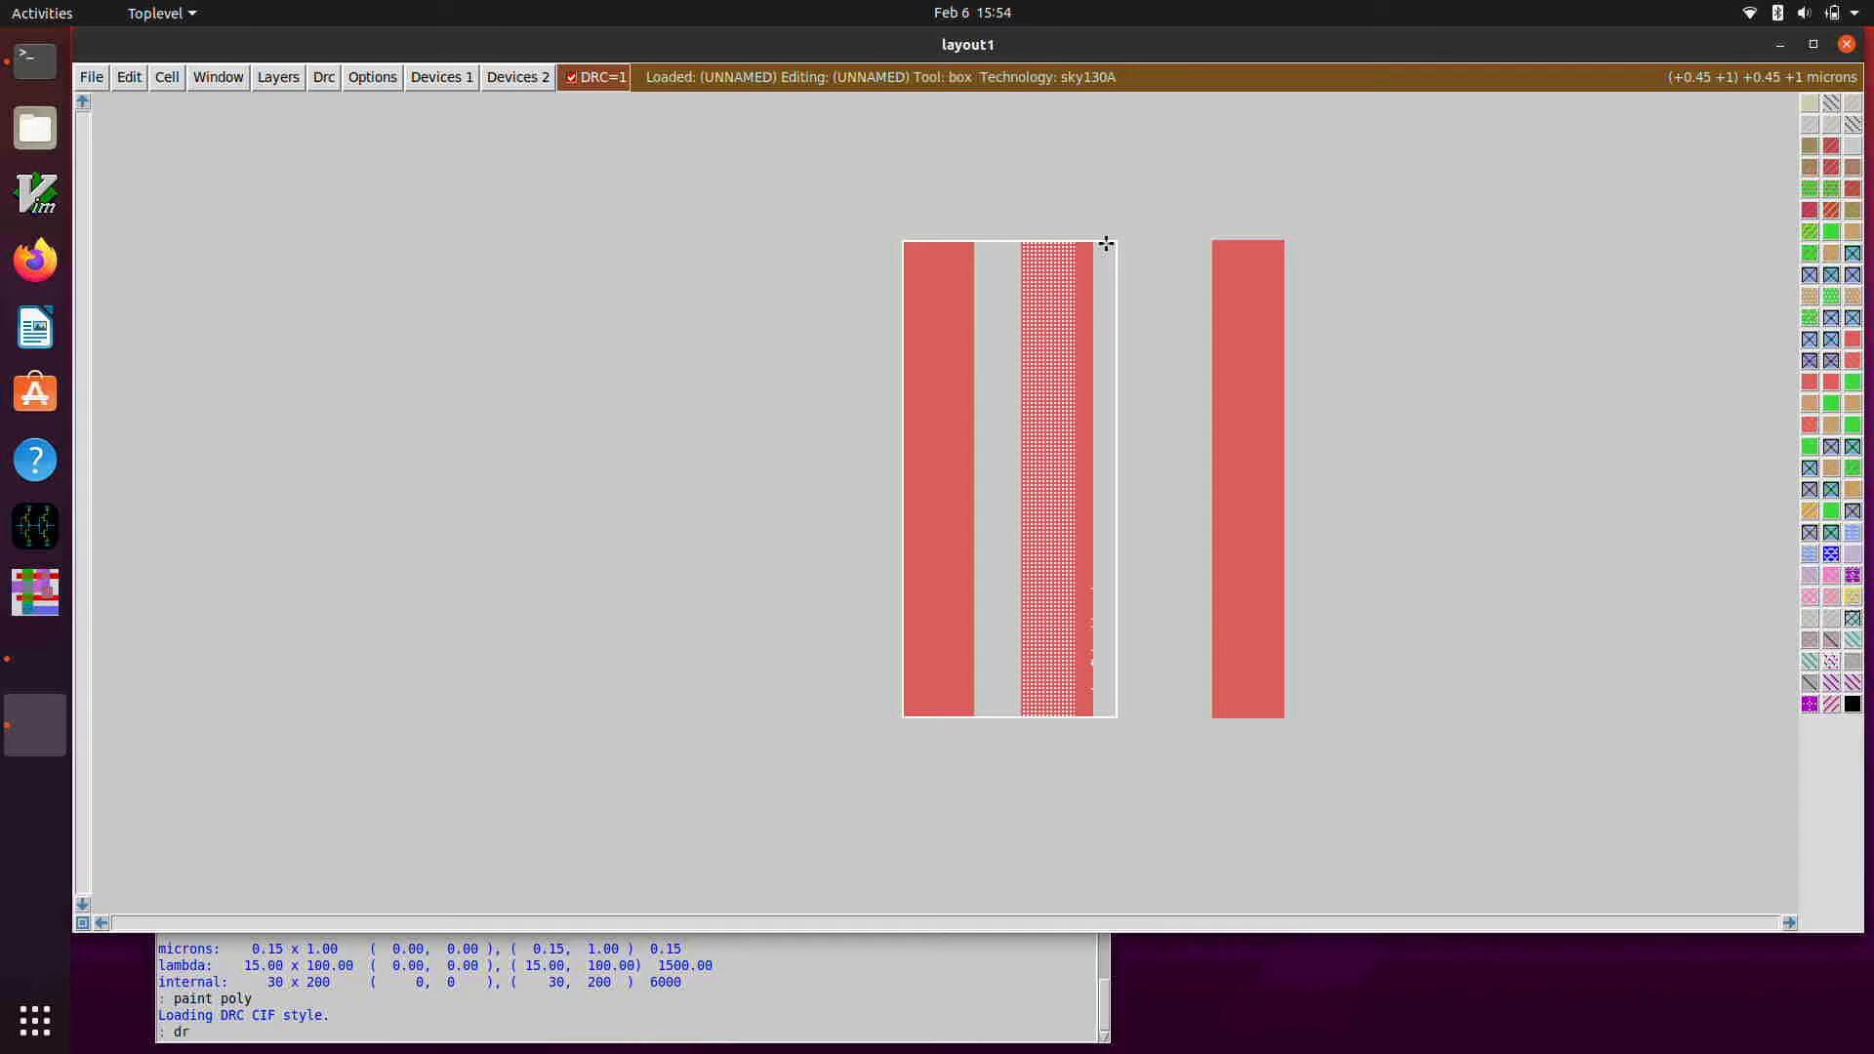
key("Return")
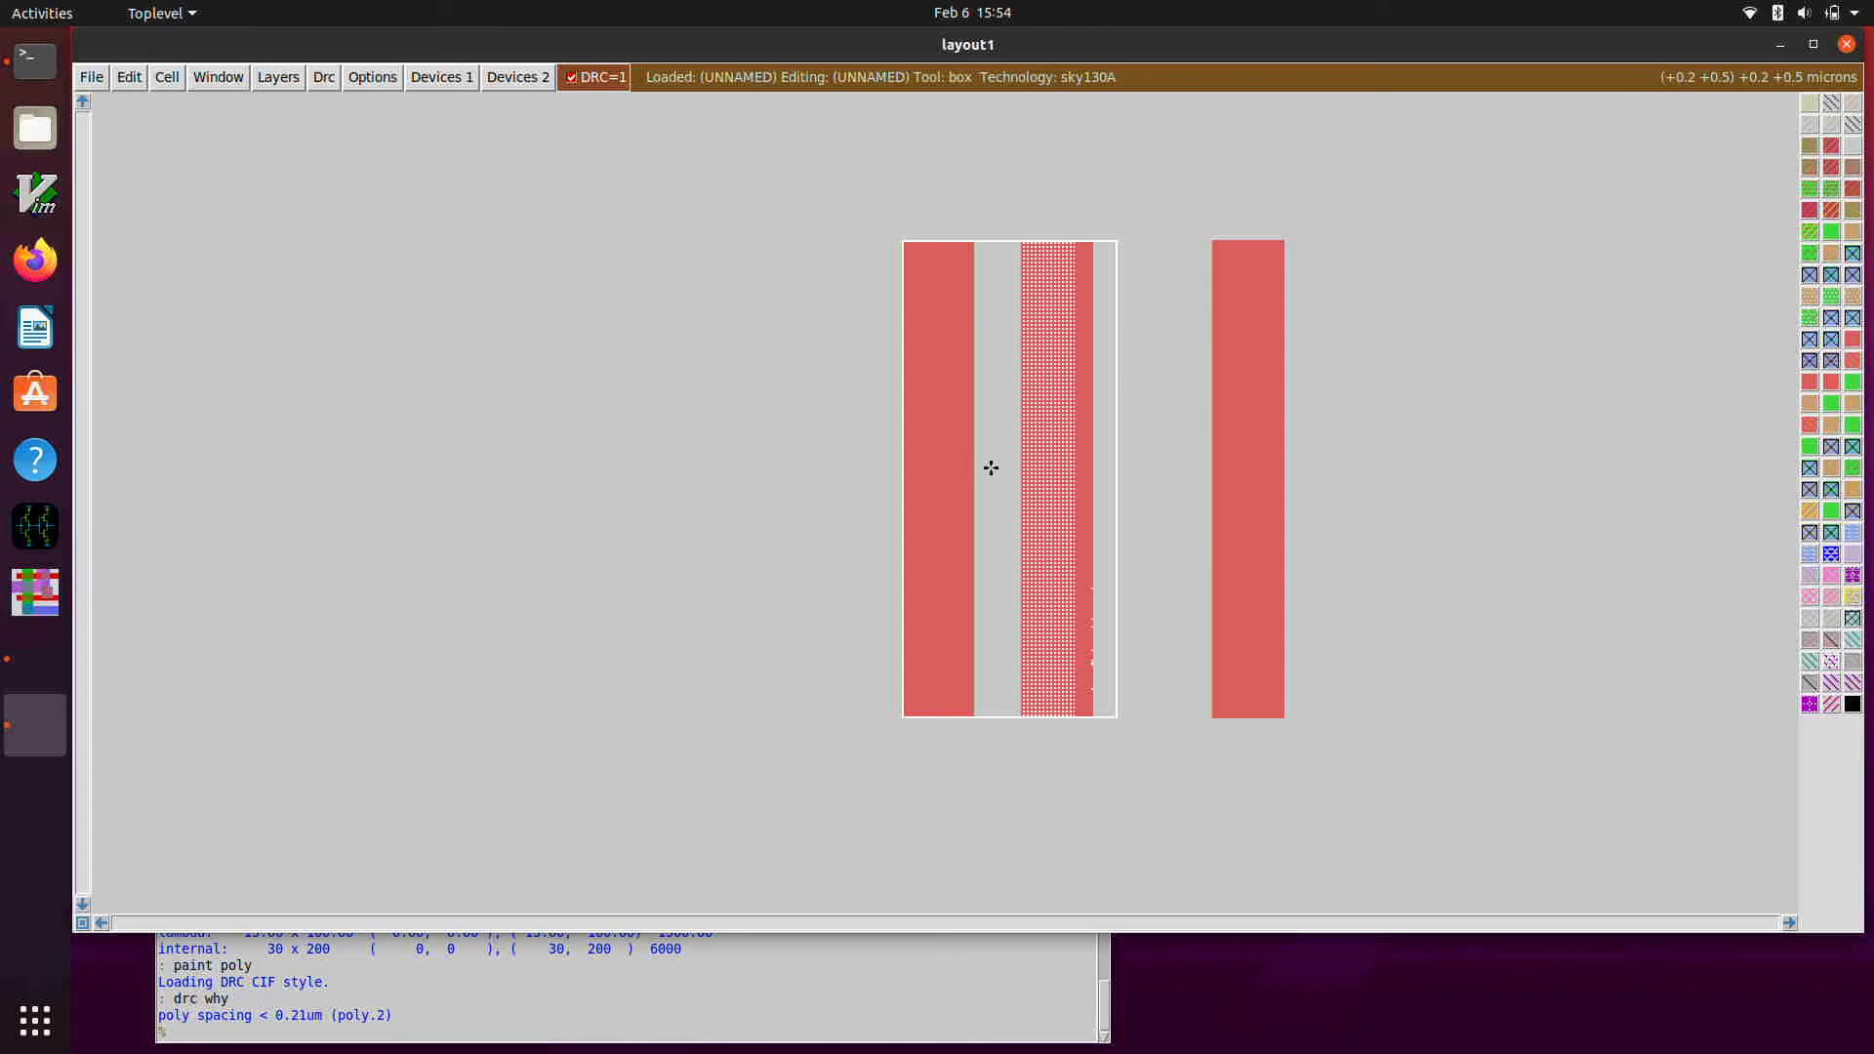
- Enclose the second and third poly strips with the box and erase their paint
left_click(1018, 714)
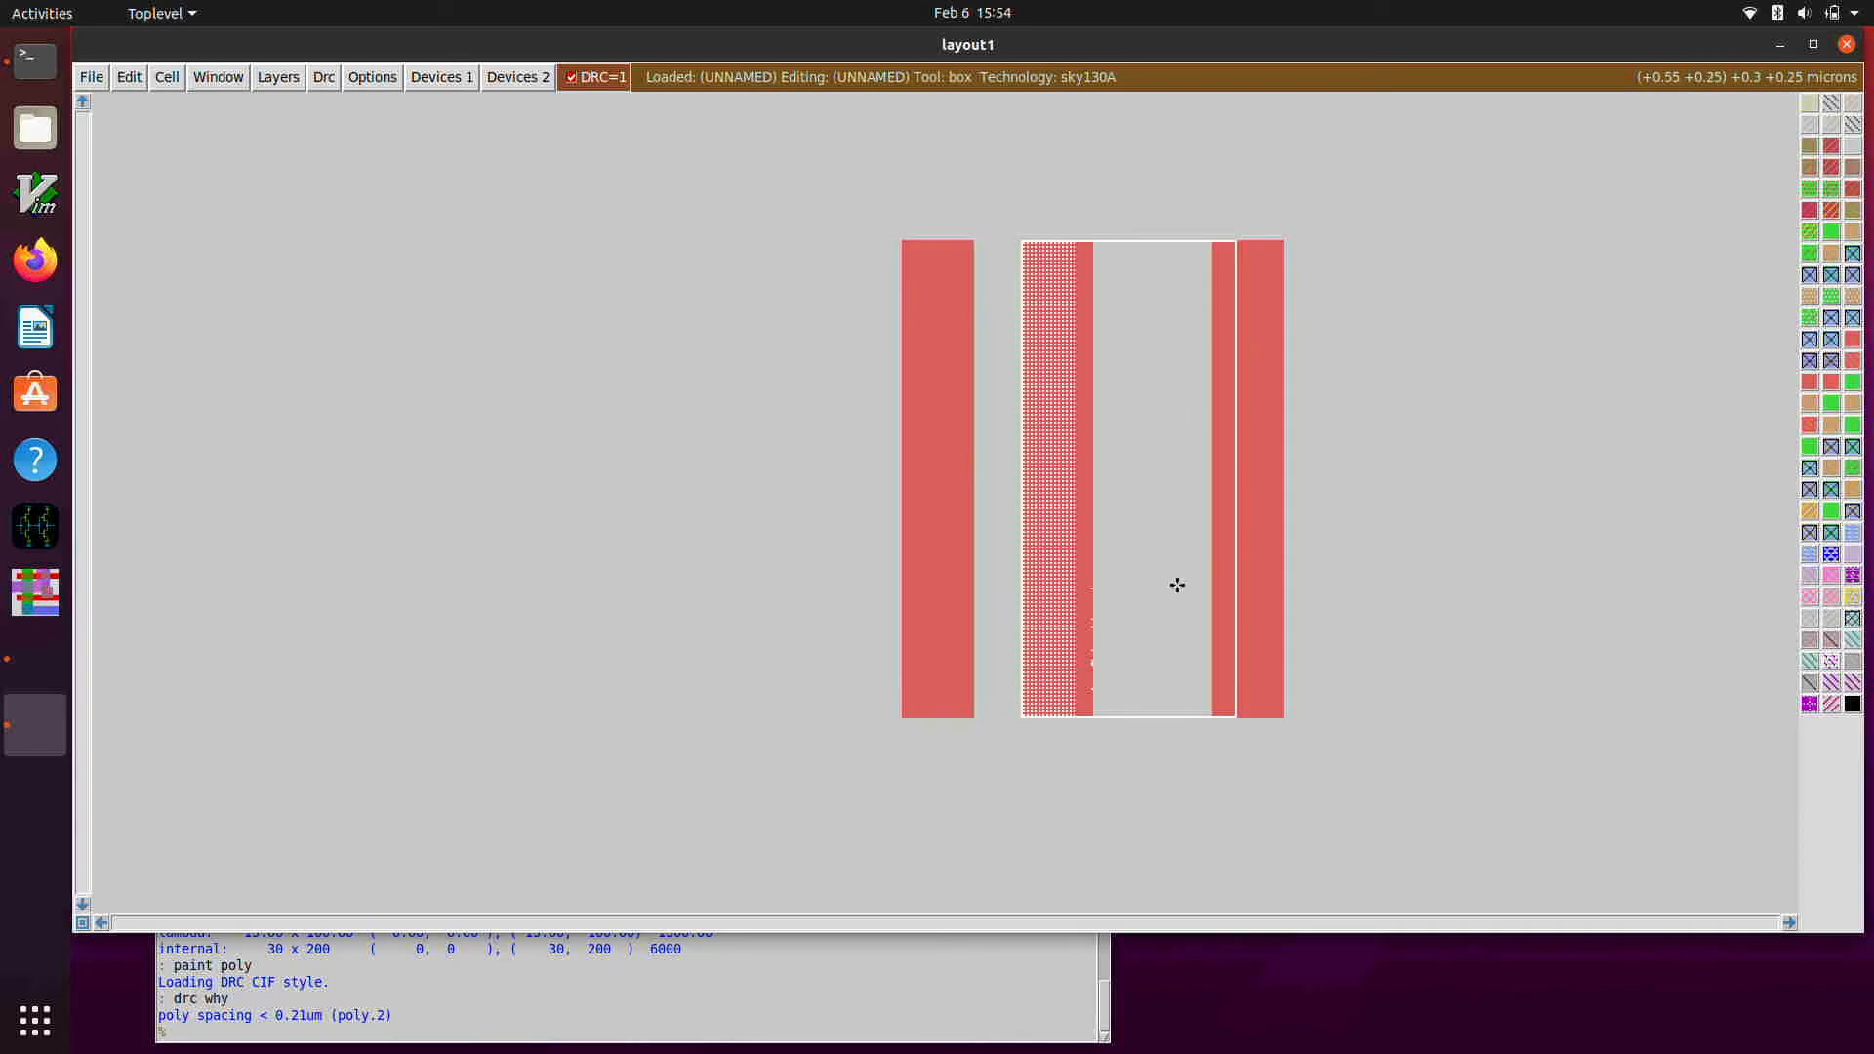
left_click(998, 740)
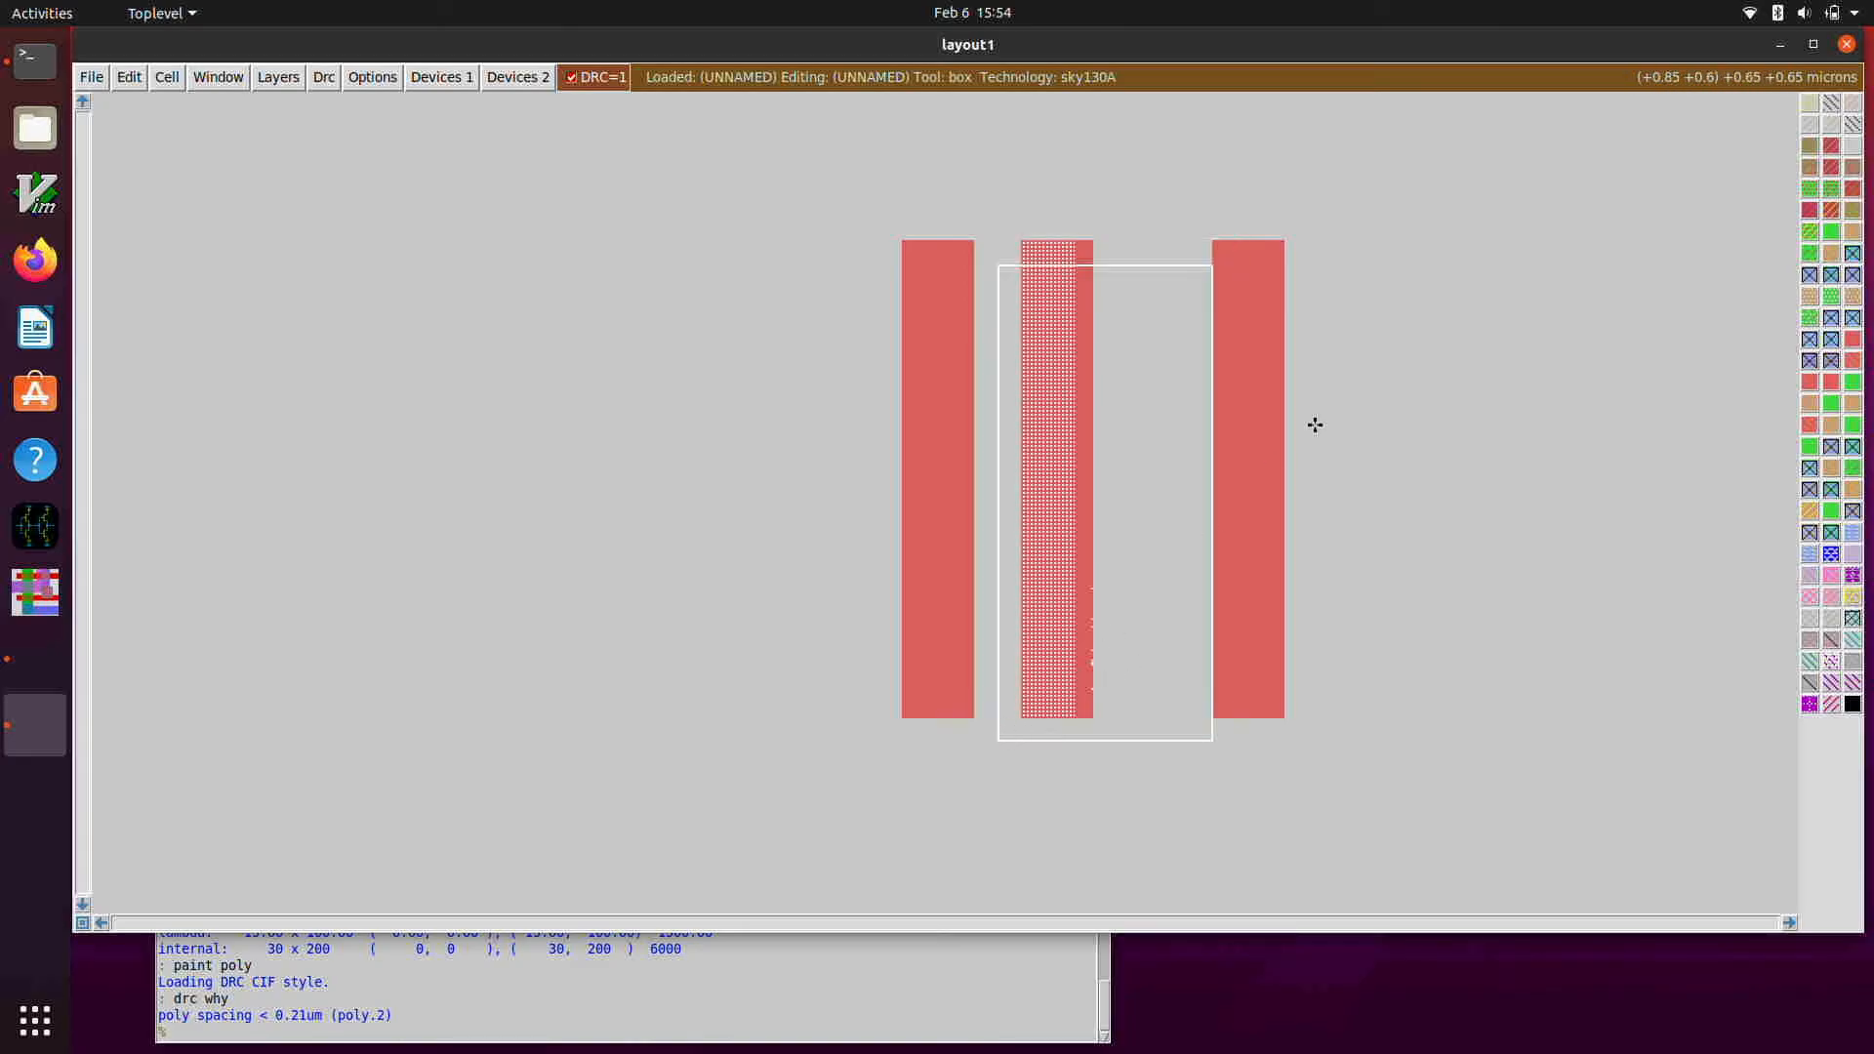
right_click(1307, 224)
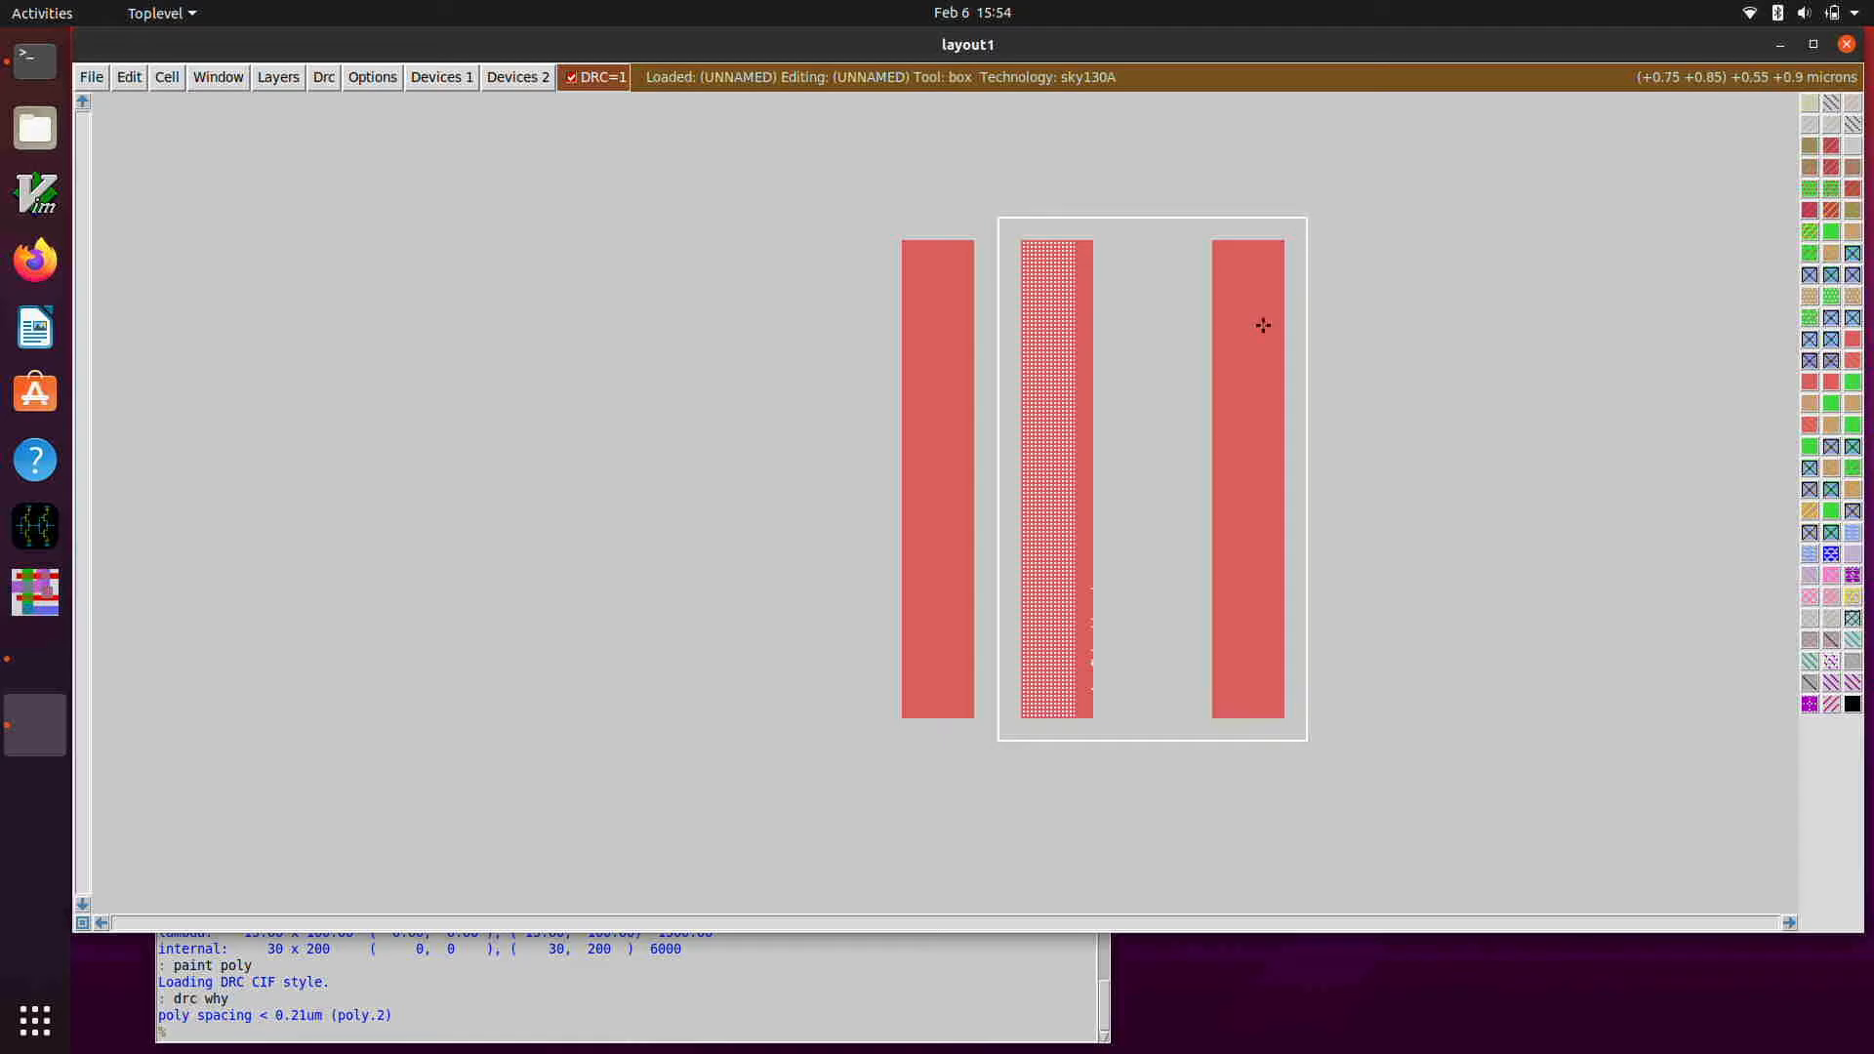
middle_click(1409, 471)
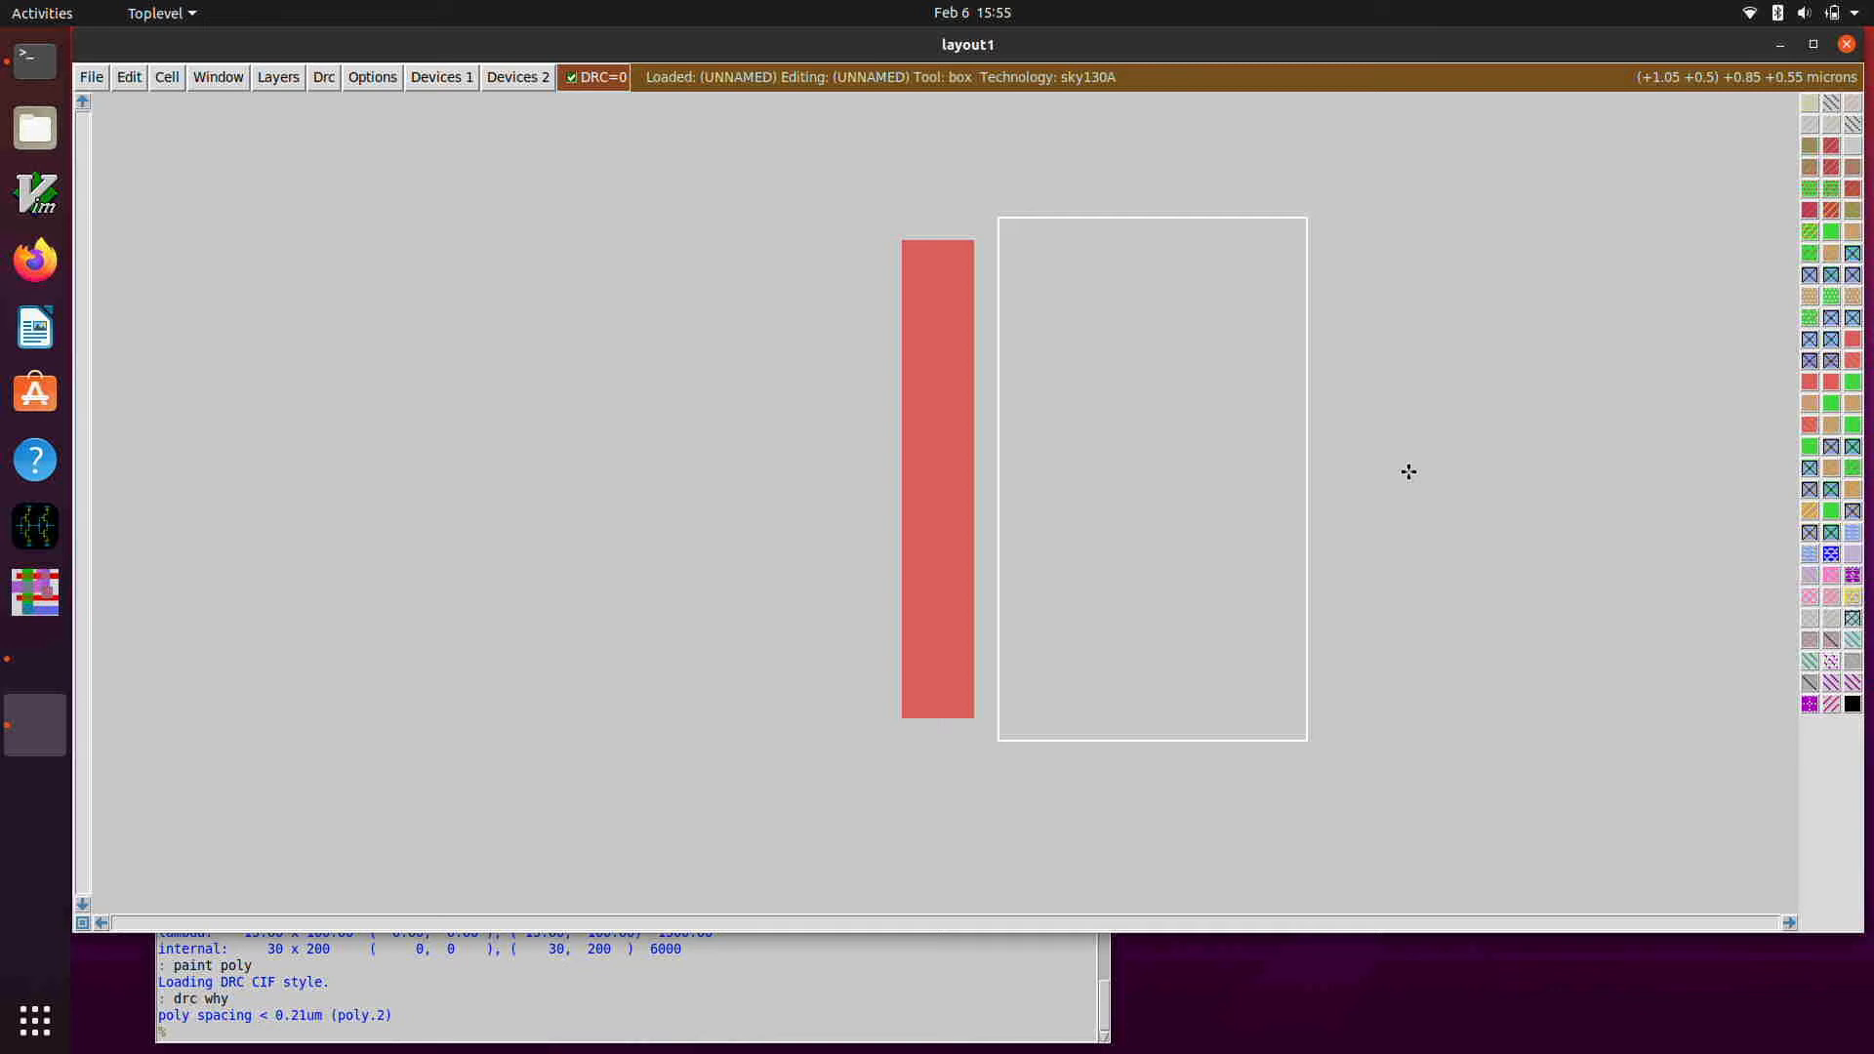
- Fill the box beside the poly strip with poly copied from the strip, and erase that poly again
middle_click(921, 645)
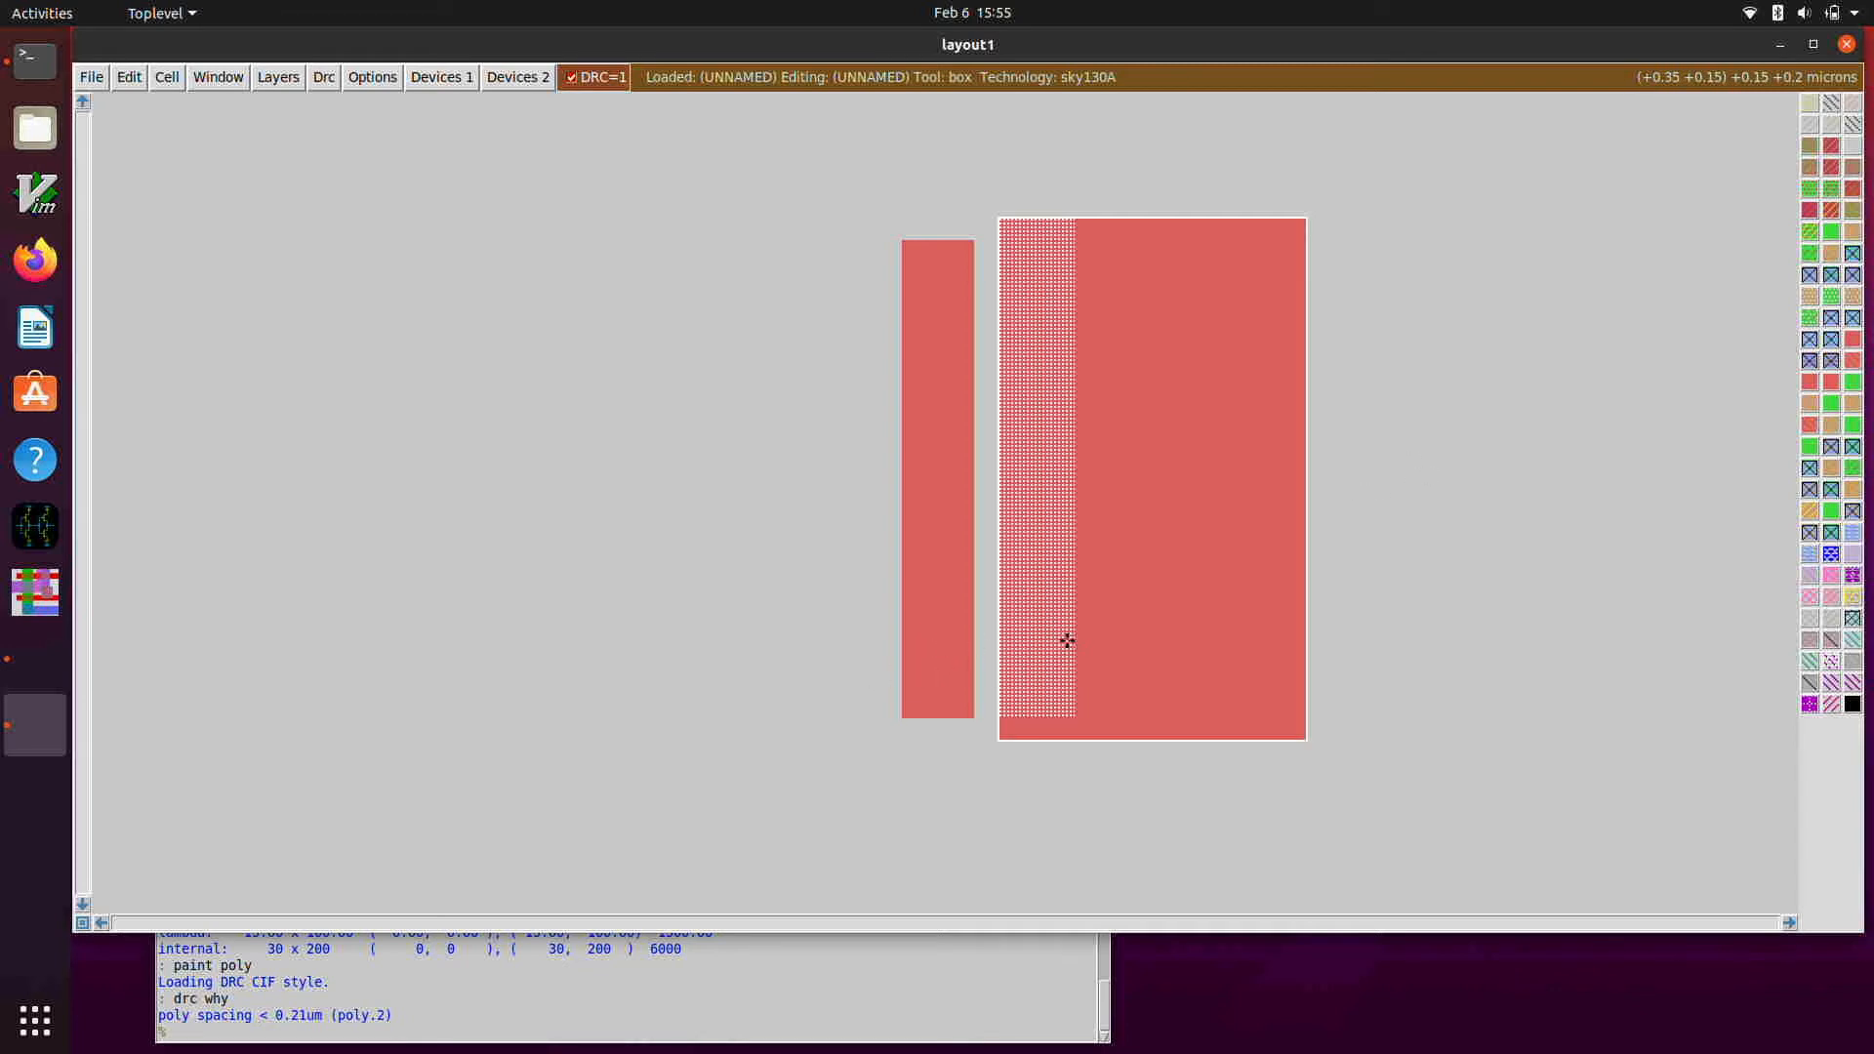
type("erase poly")
key("Return")
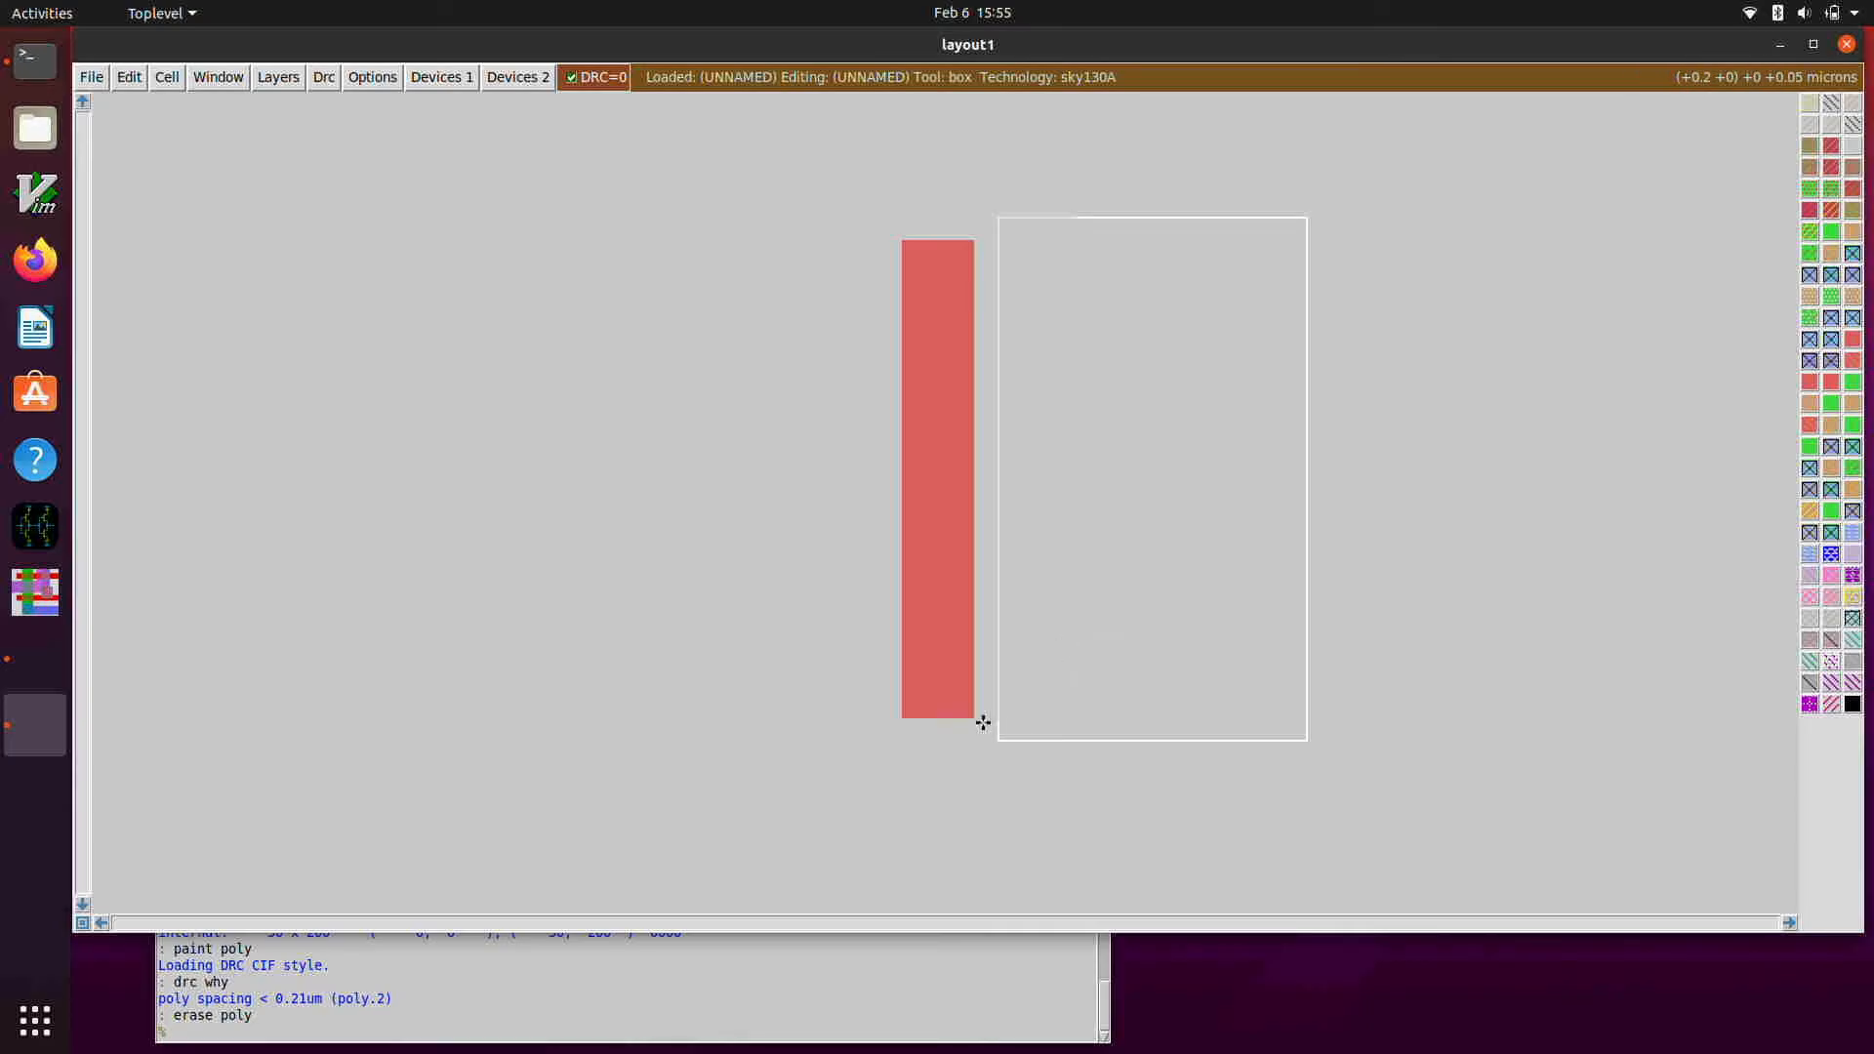
- Paint a 0.50 by 1.00 micron ndiff region directly against the left edge of the poly strip
left_click(900, 722)
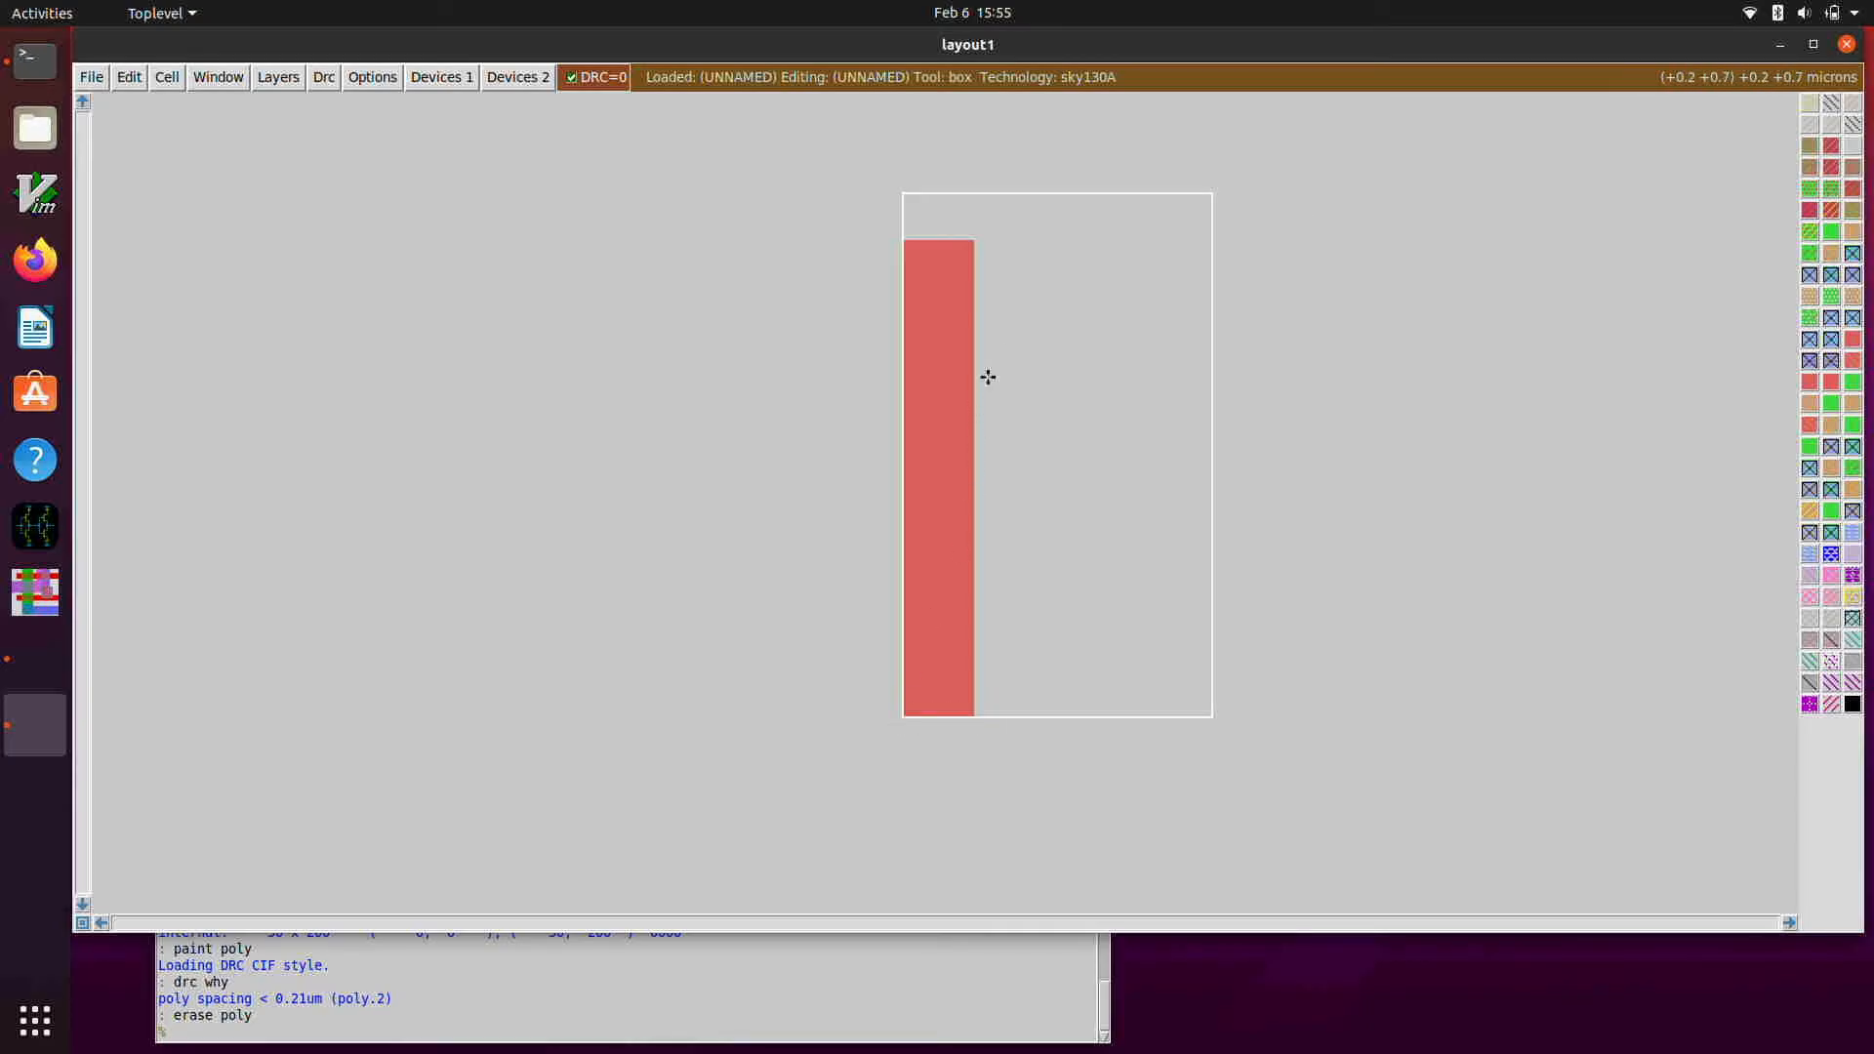
right_click(973, 241)
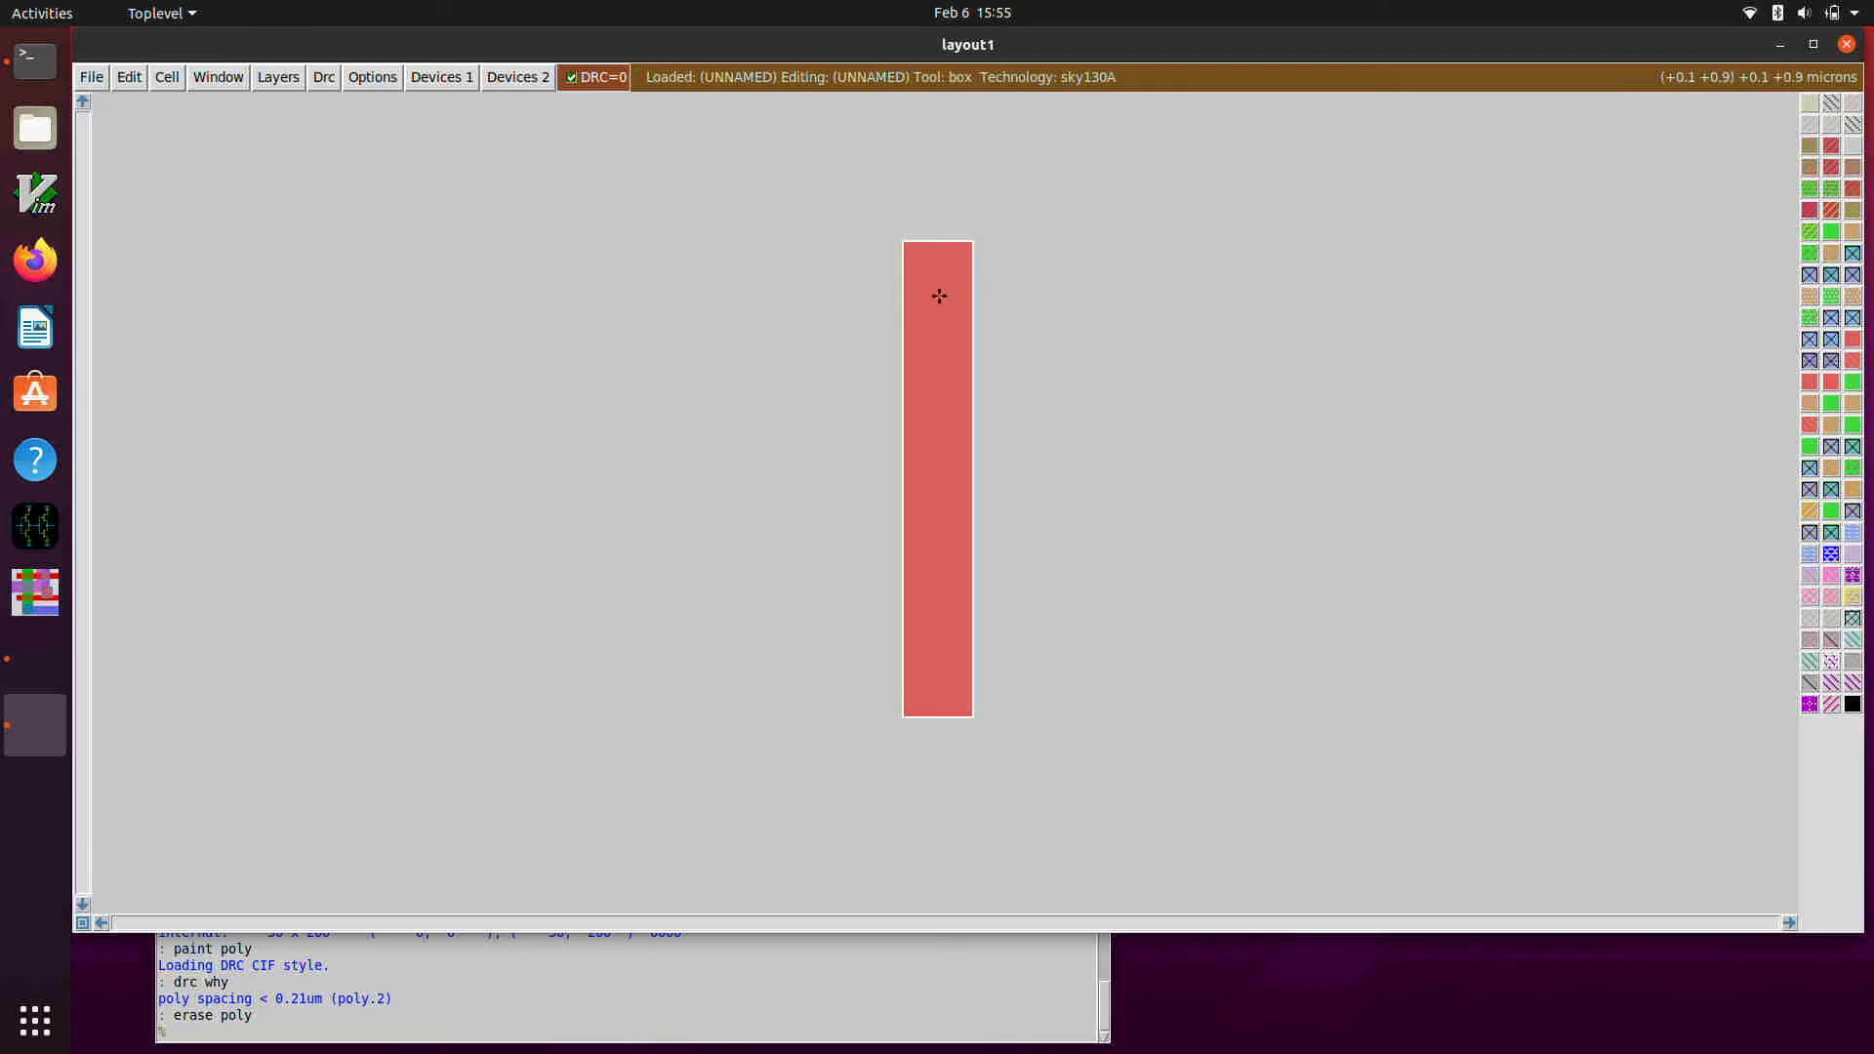
left_click(833, 716)
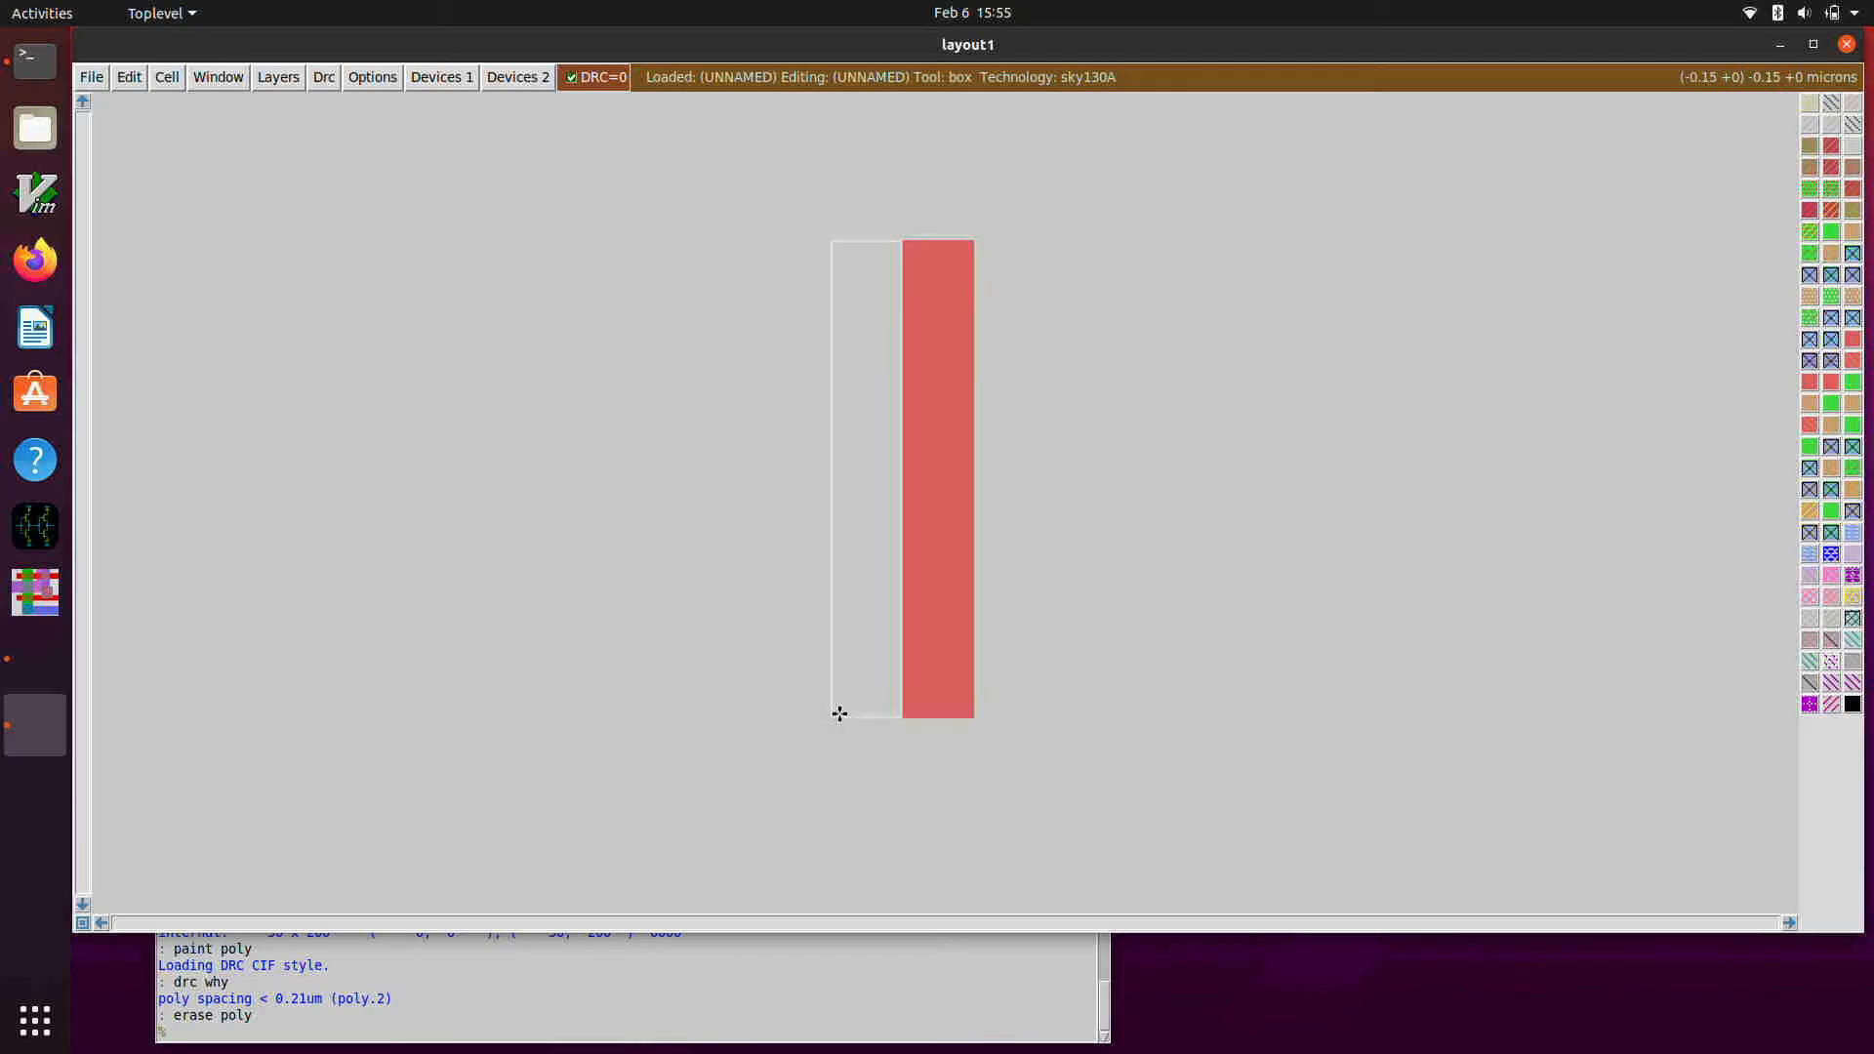
left_click(757, 717)
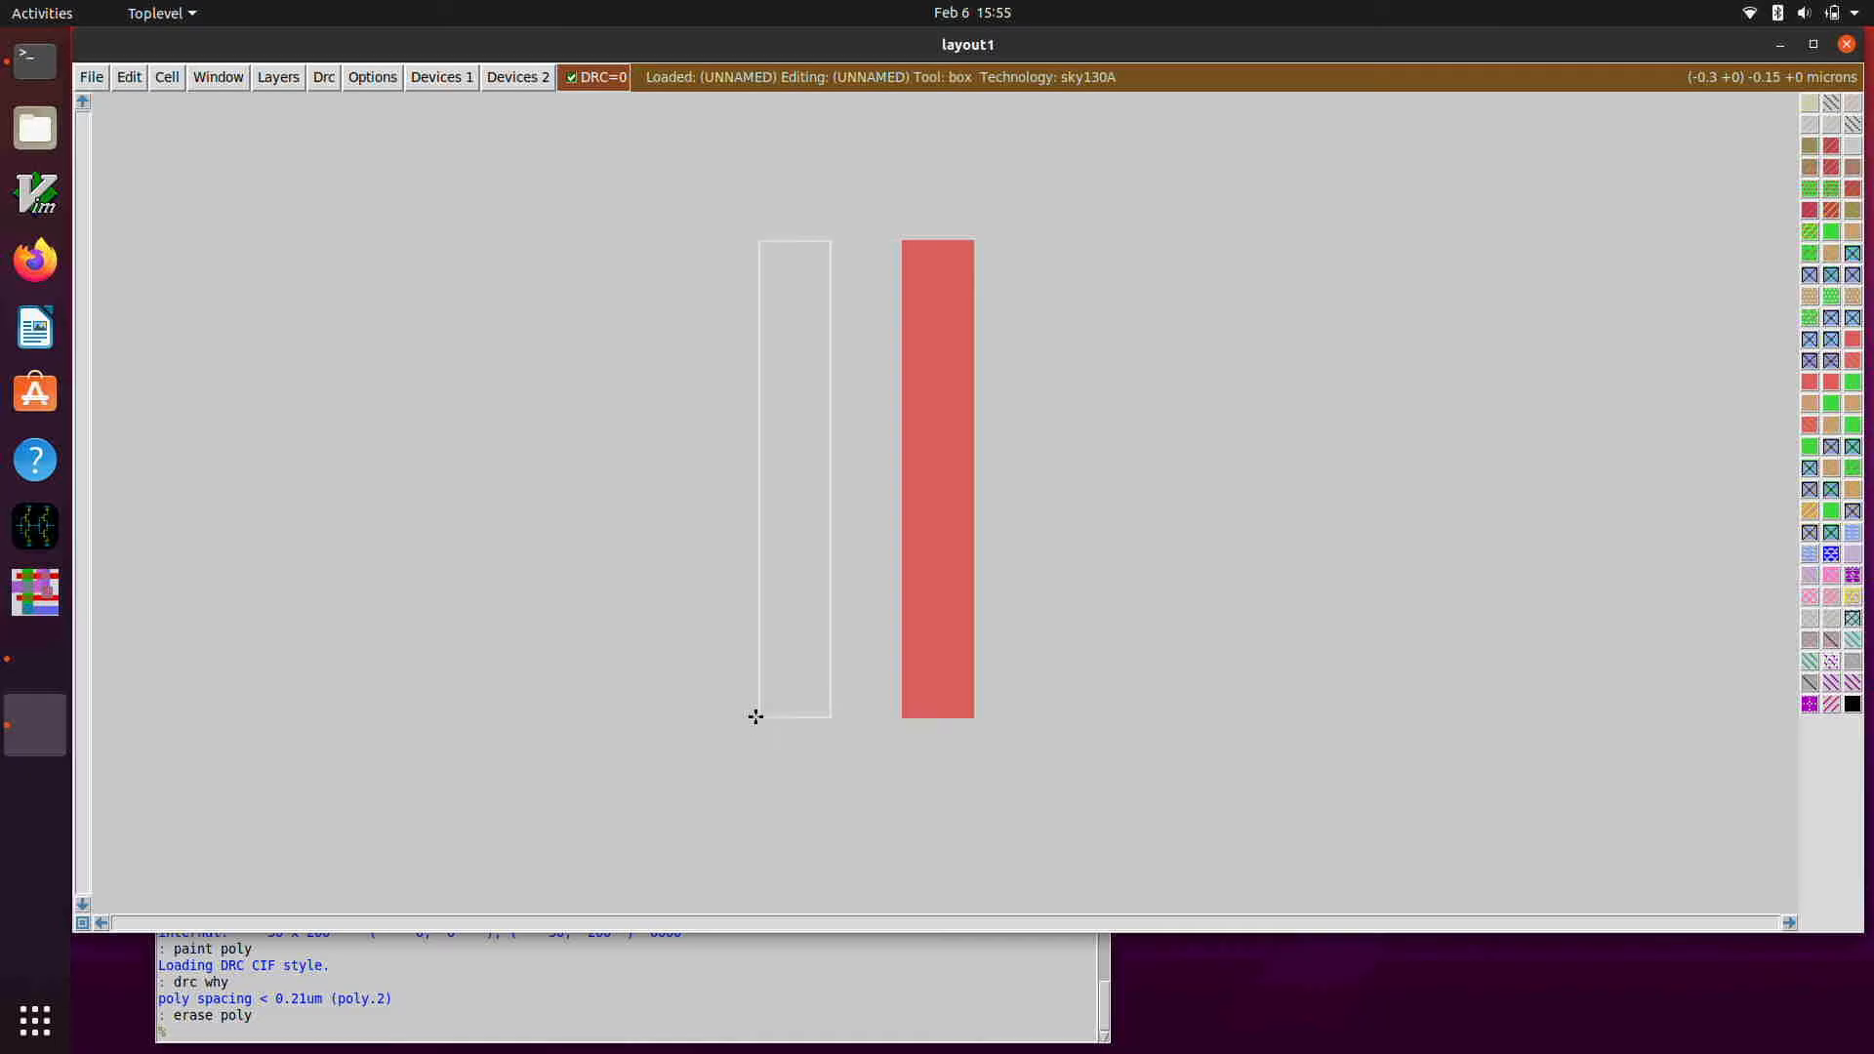
left_click(688, 716)
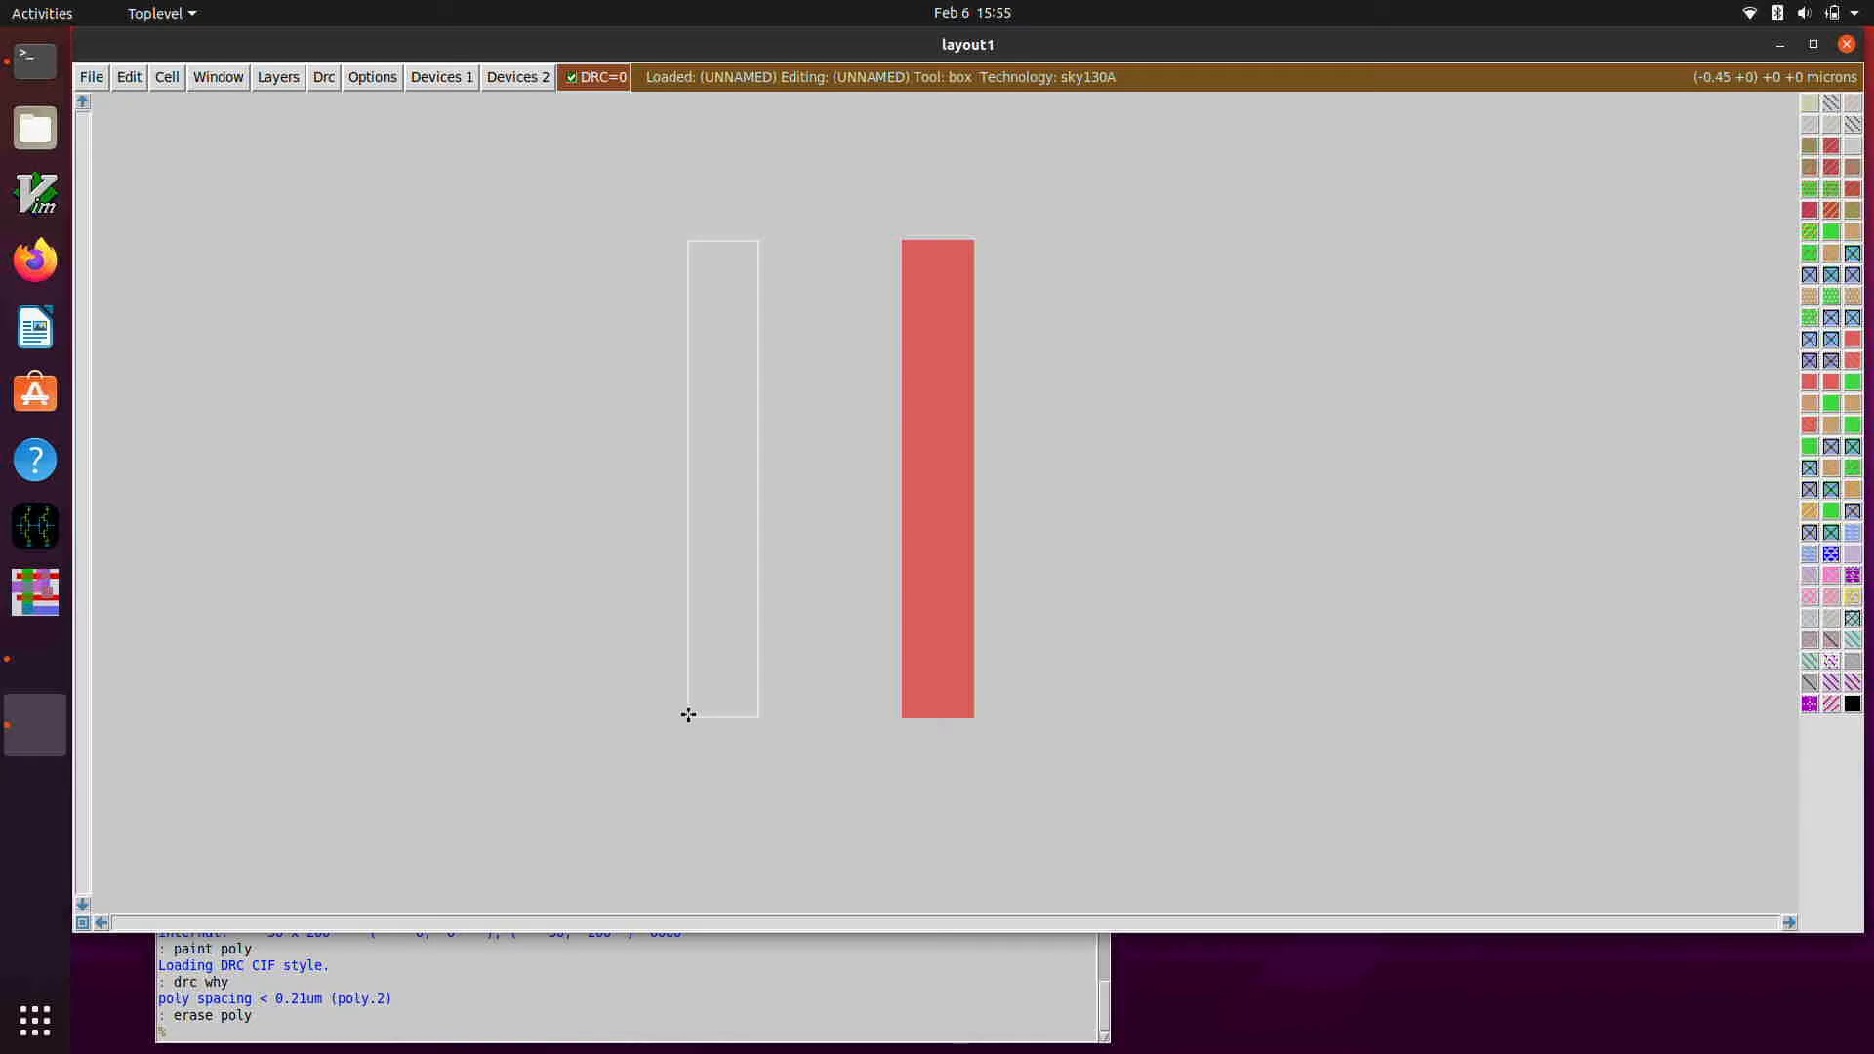
left_click(665, 716)
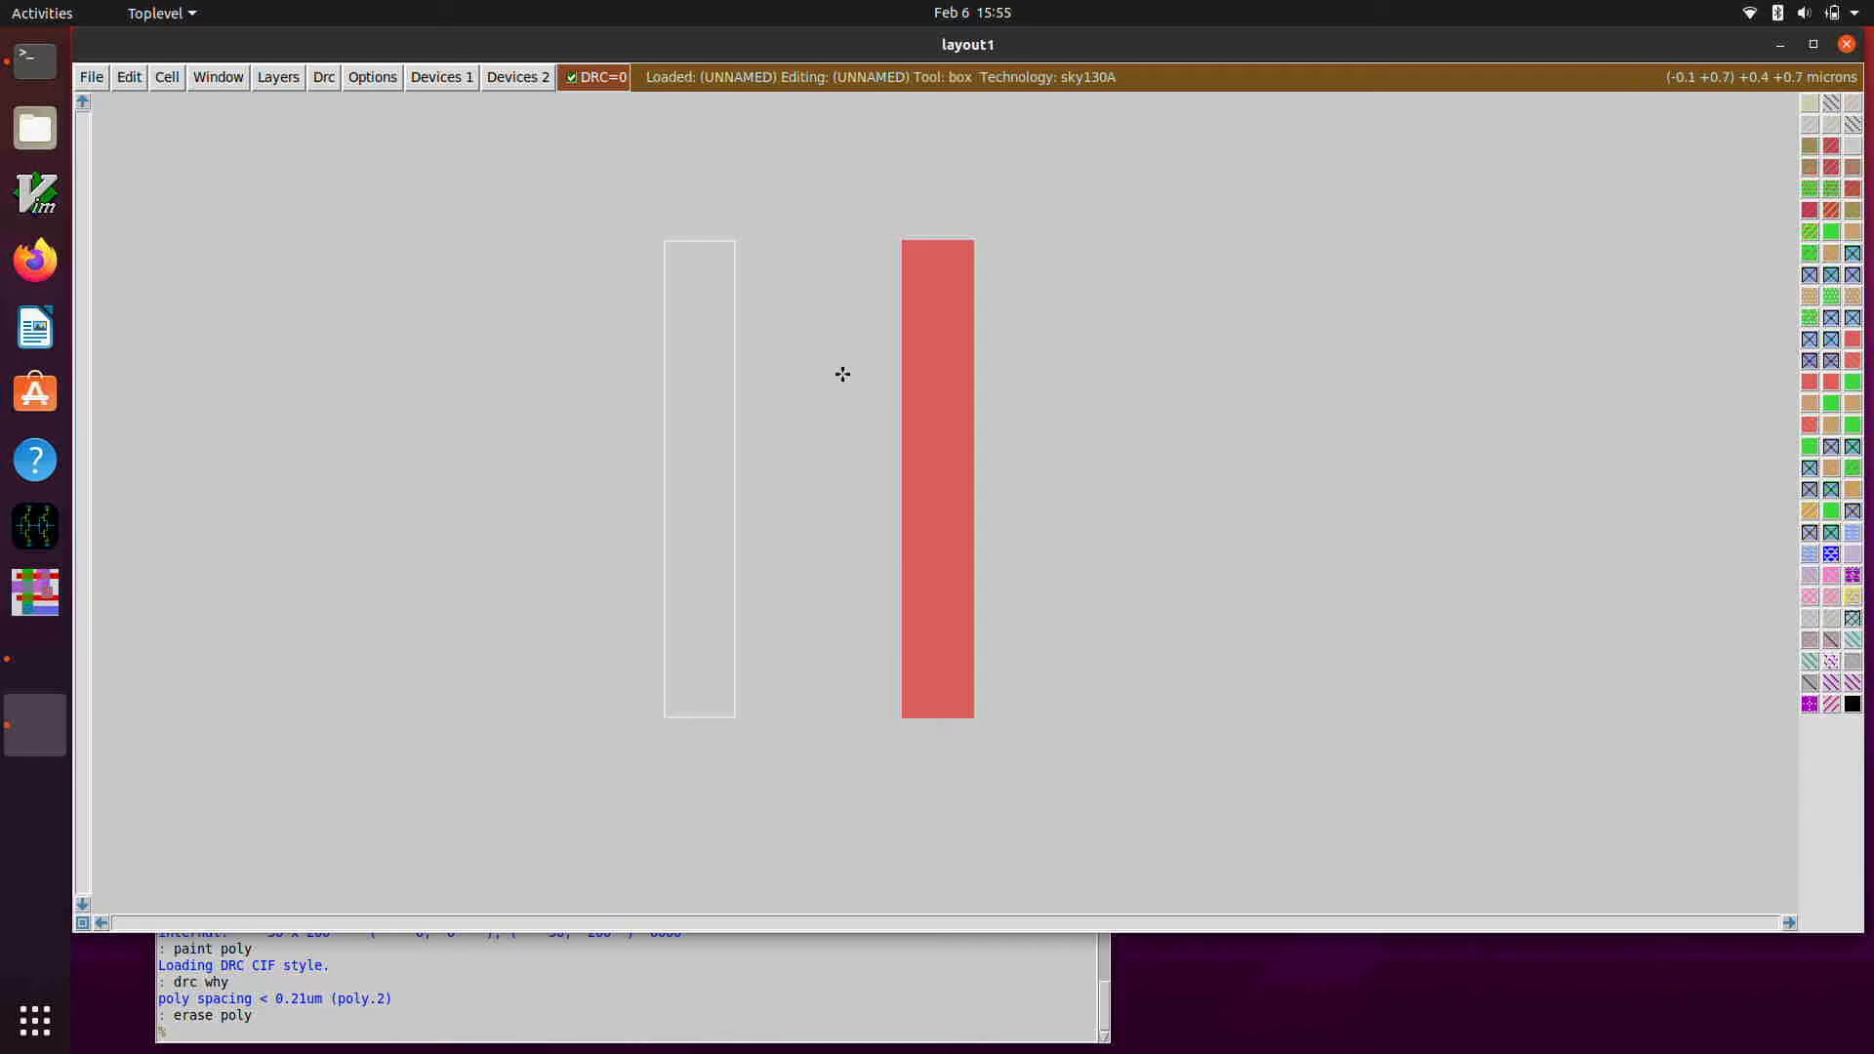
right_click(896, 241)
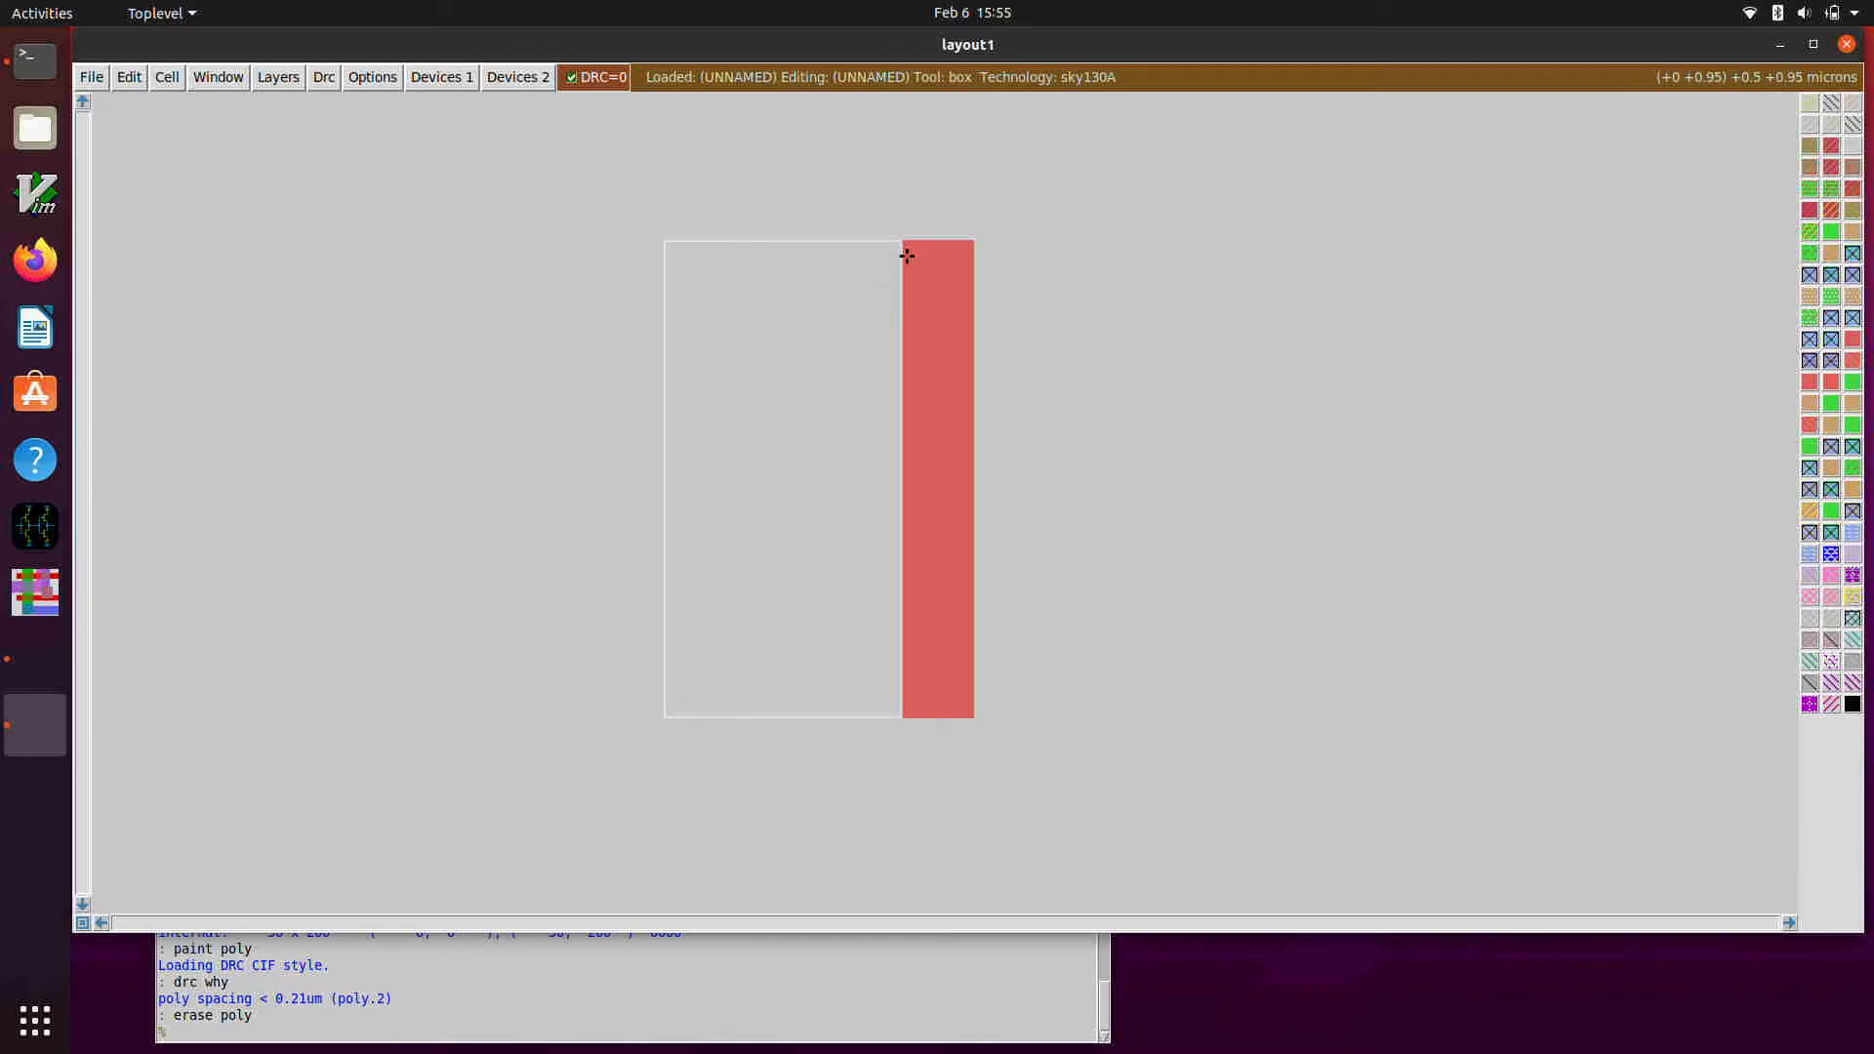
type(":paint ndiff")
key("Return")
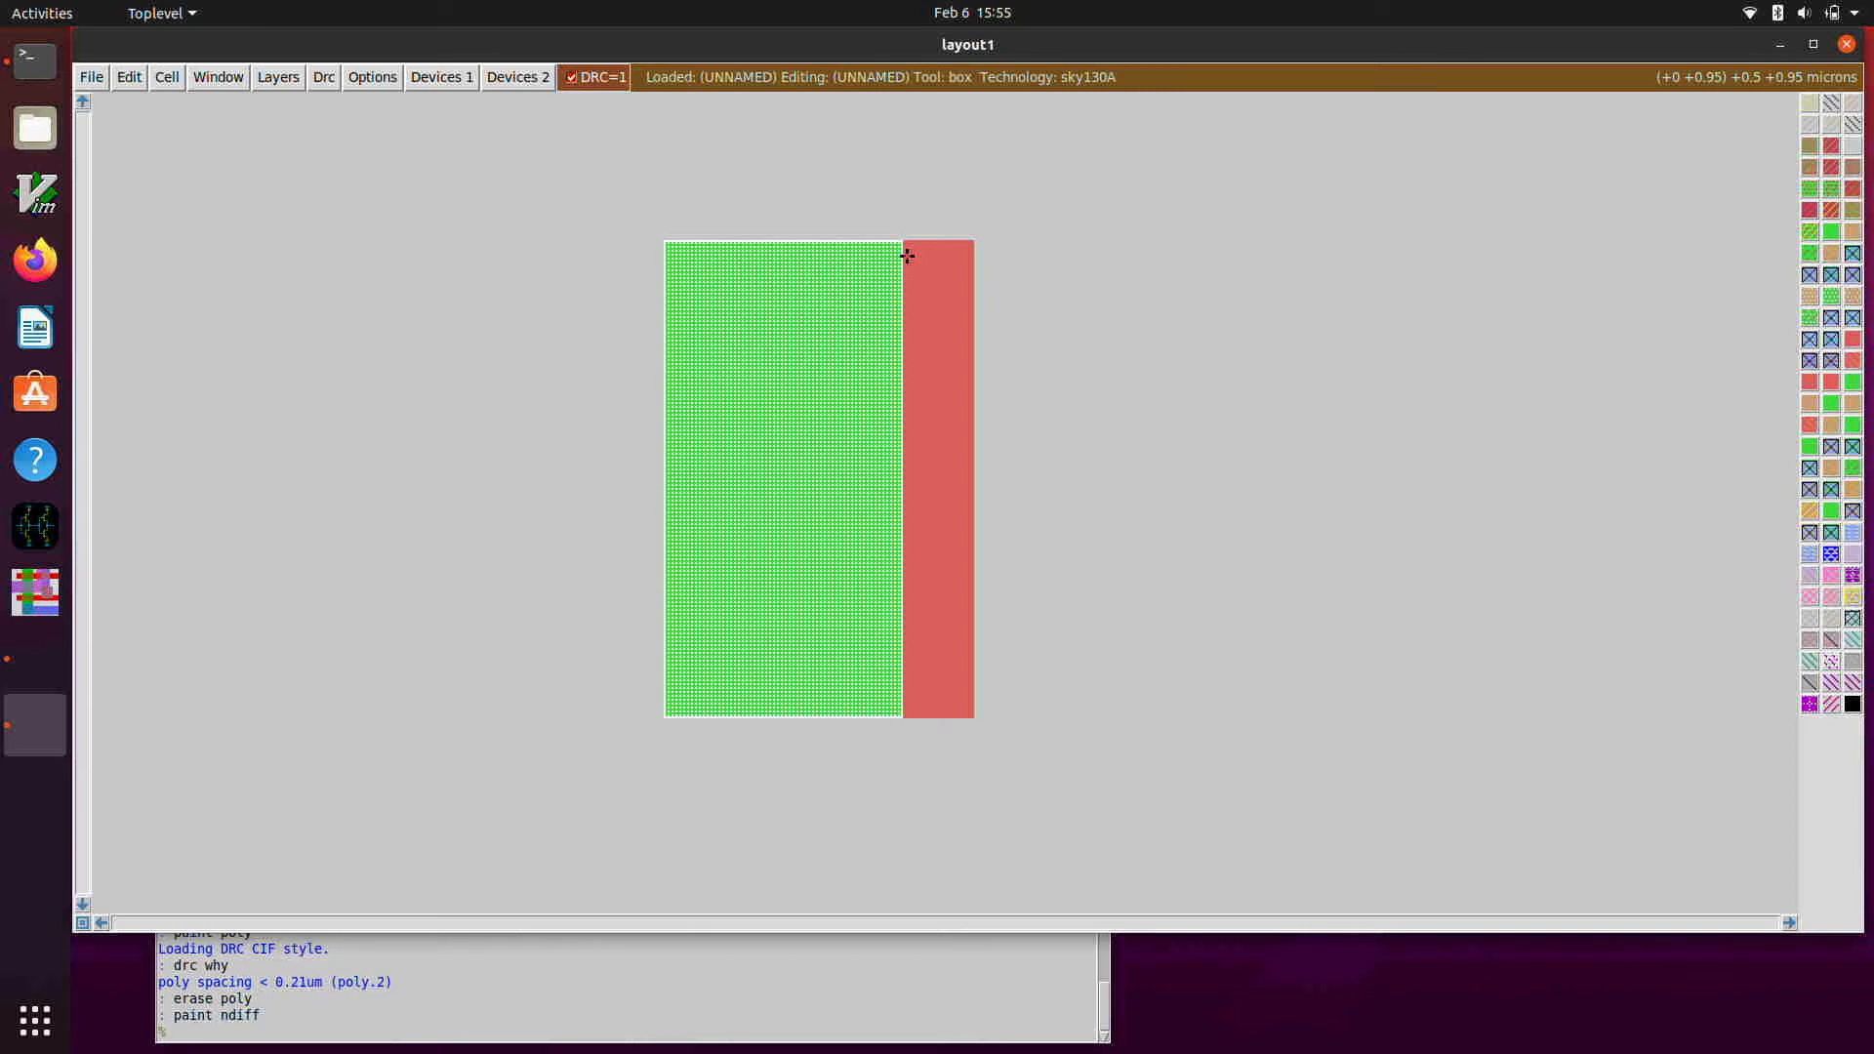
- Paint a matching ndiff region against the poly strip's right edge, and paint ndiff across the strip to form the transistor gate
left_click(971, 709)
middle_click(808, 625)
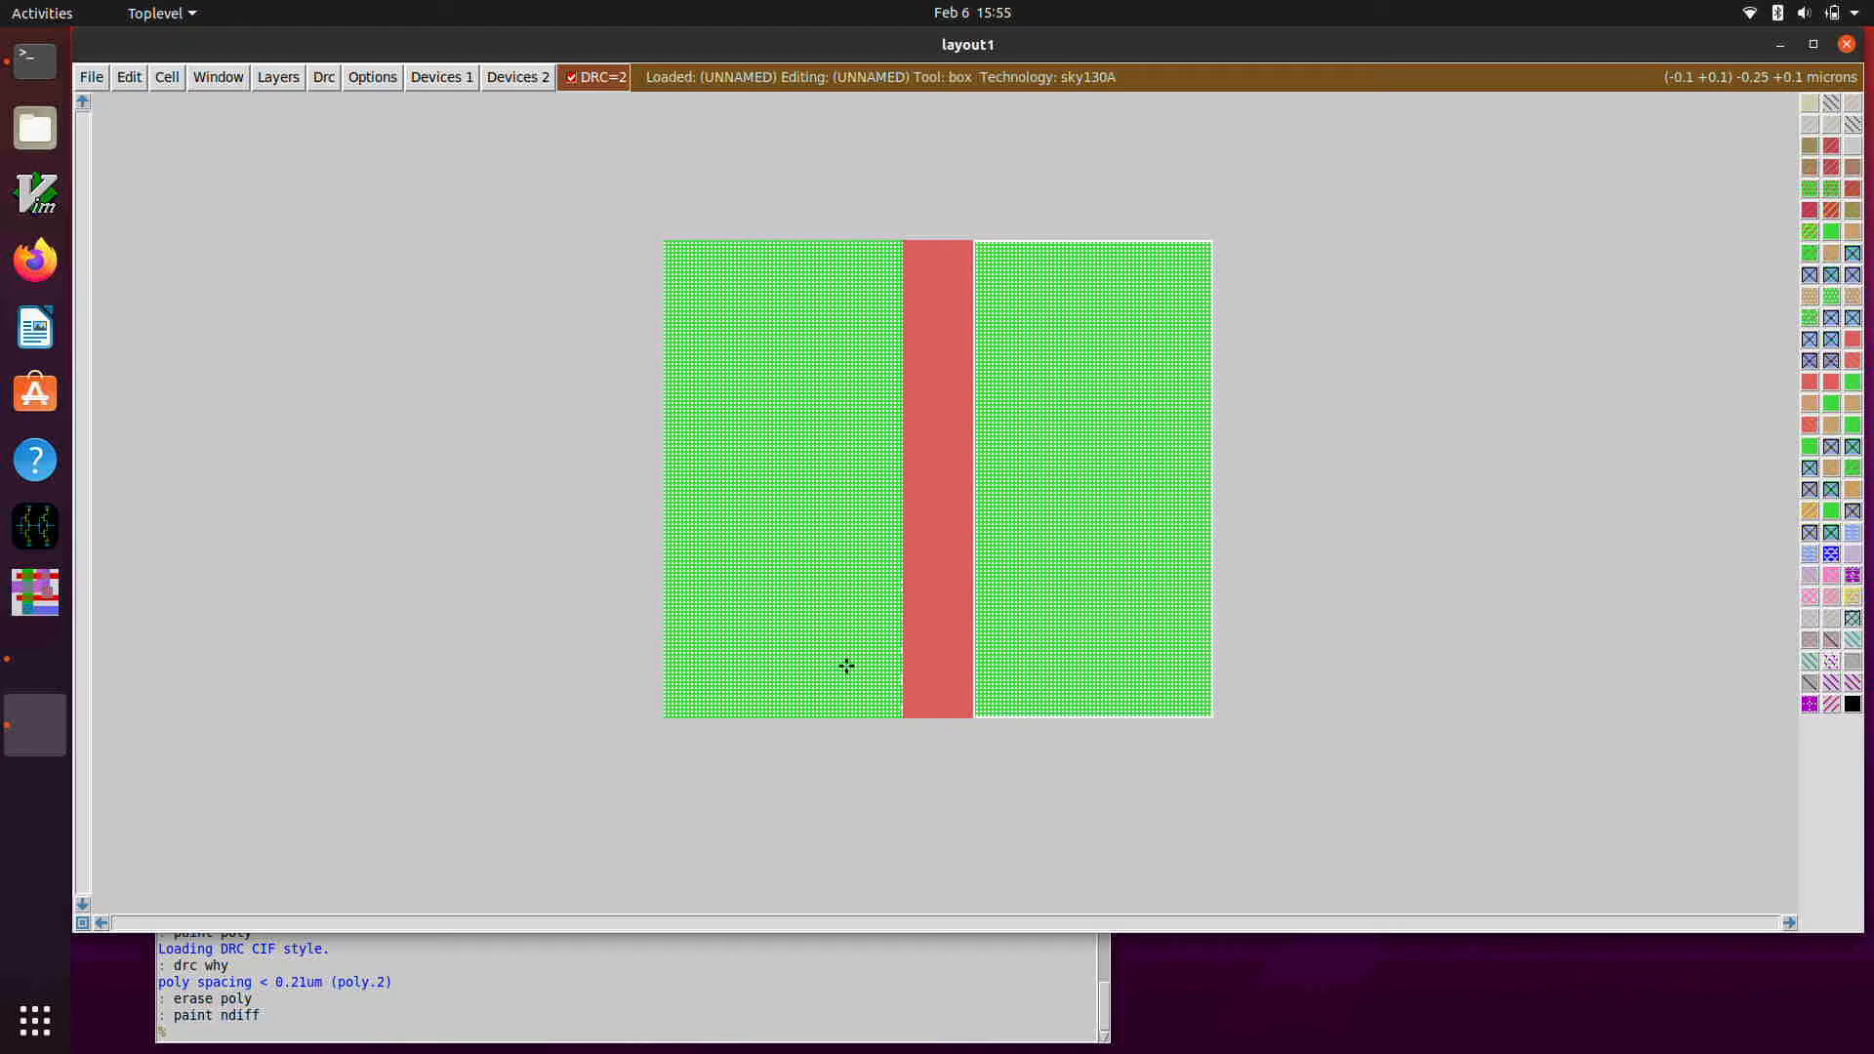
left_click(876, 719)
middle_click(1067, 371)
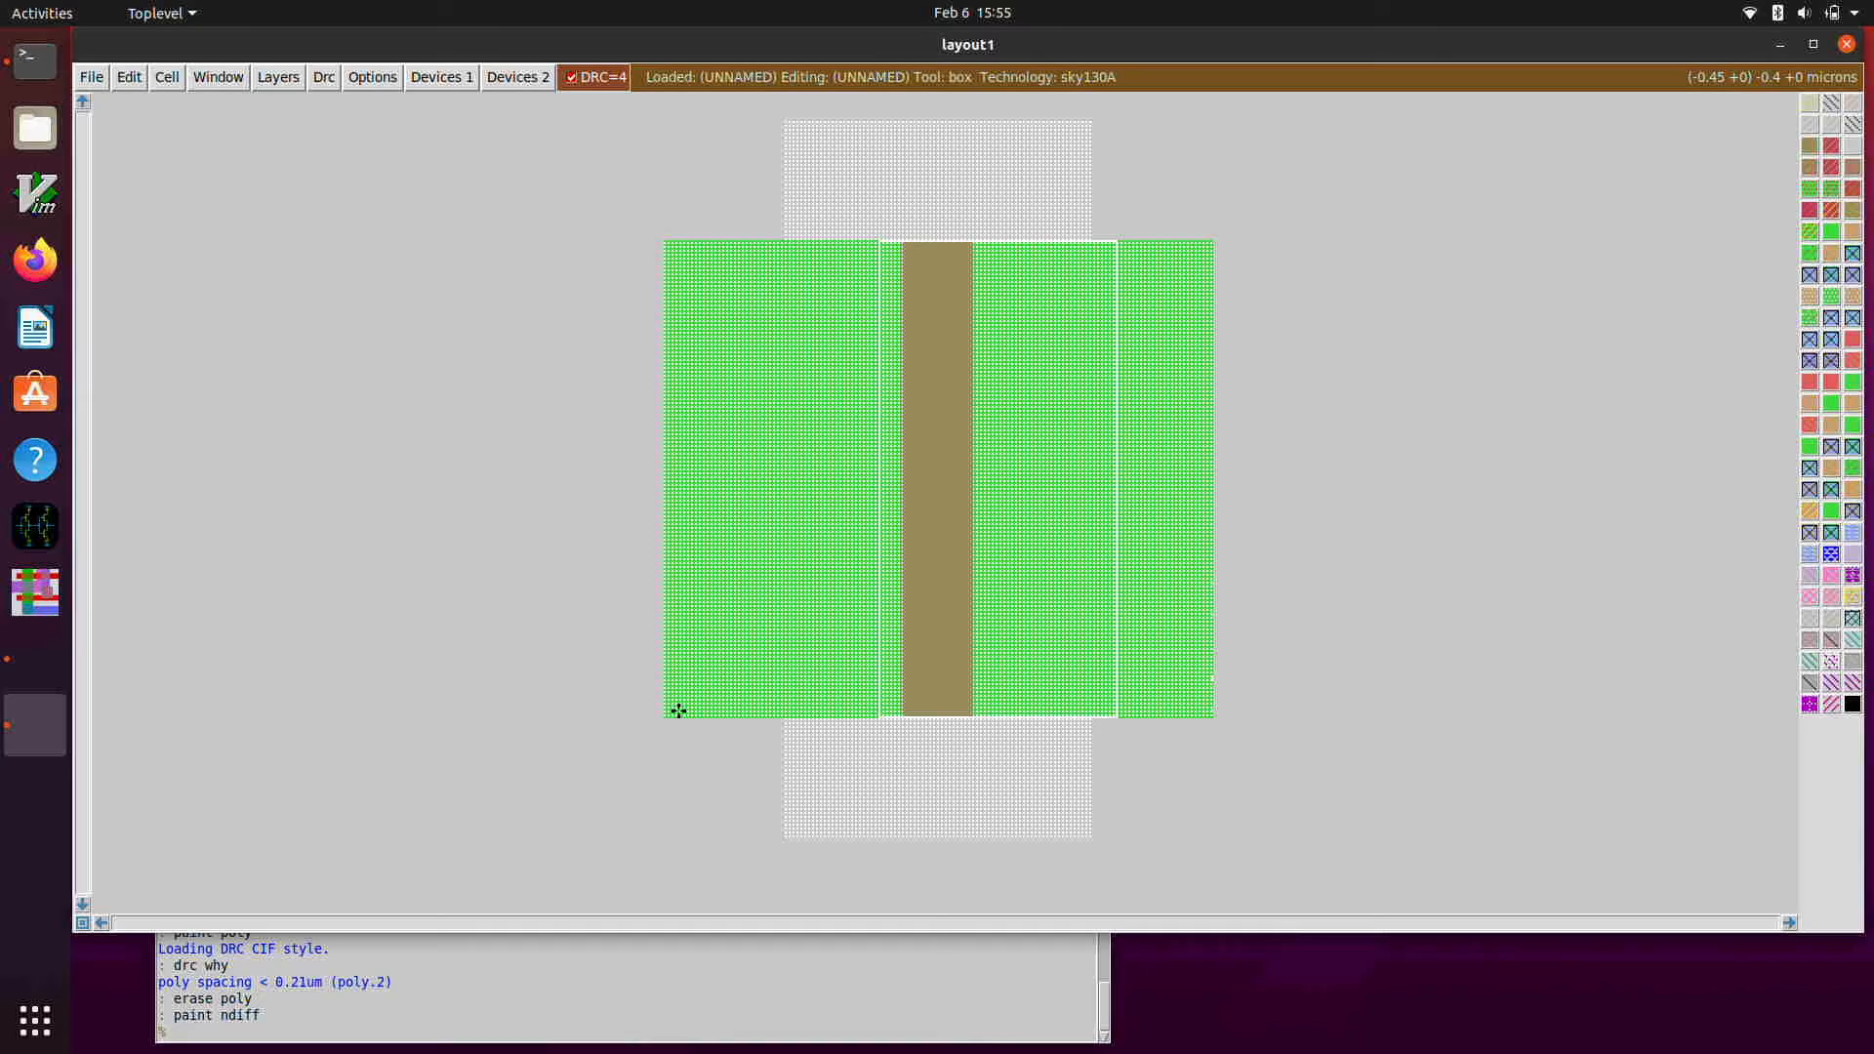
- Extend the gate with 0.15 by 0.15 micron poly squares above and below the diffusion area
left_click(904, 239)
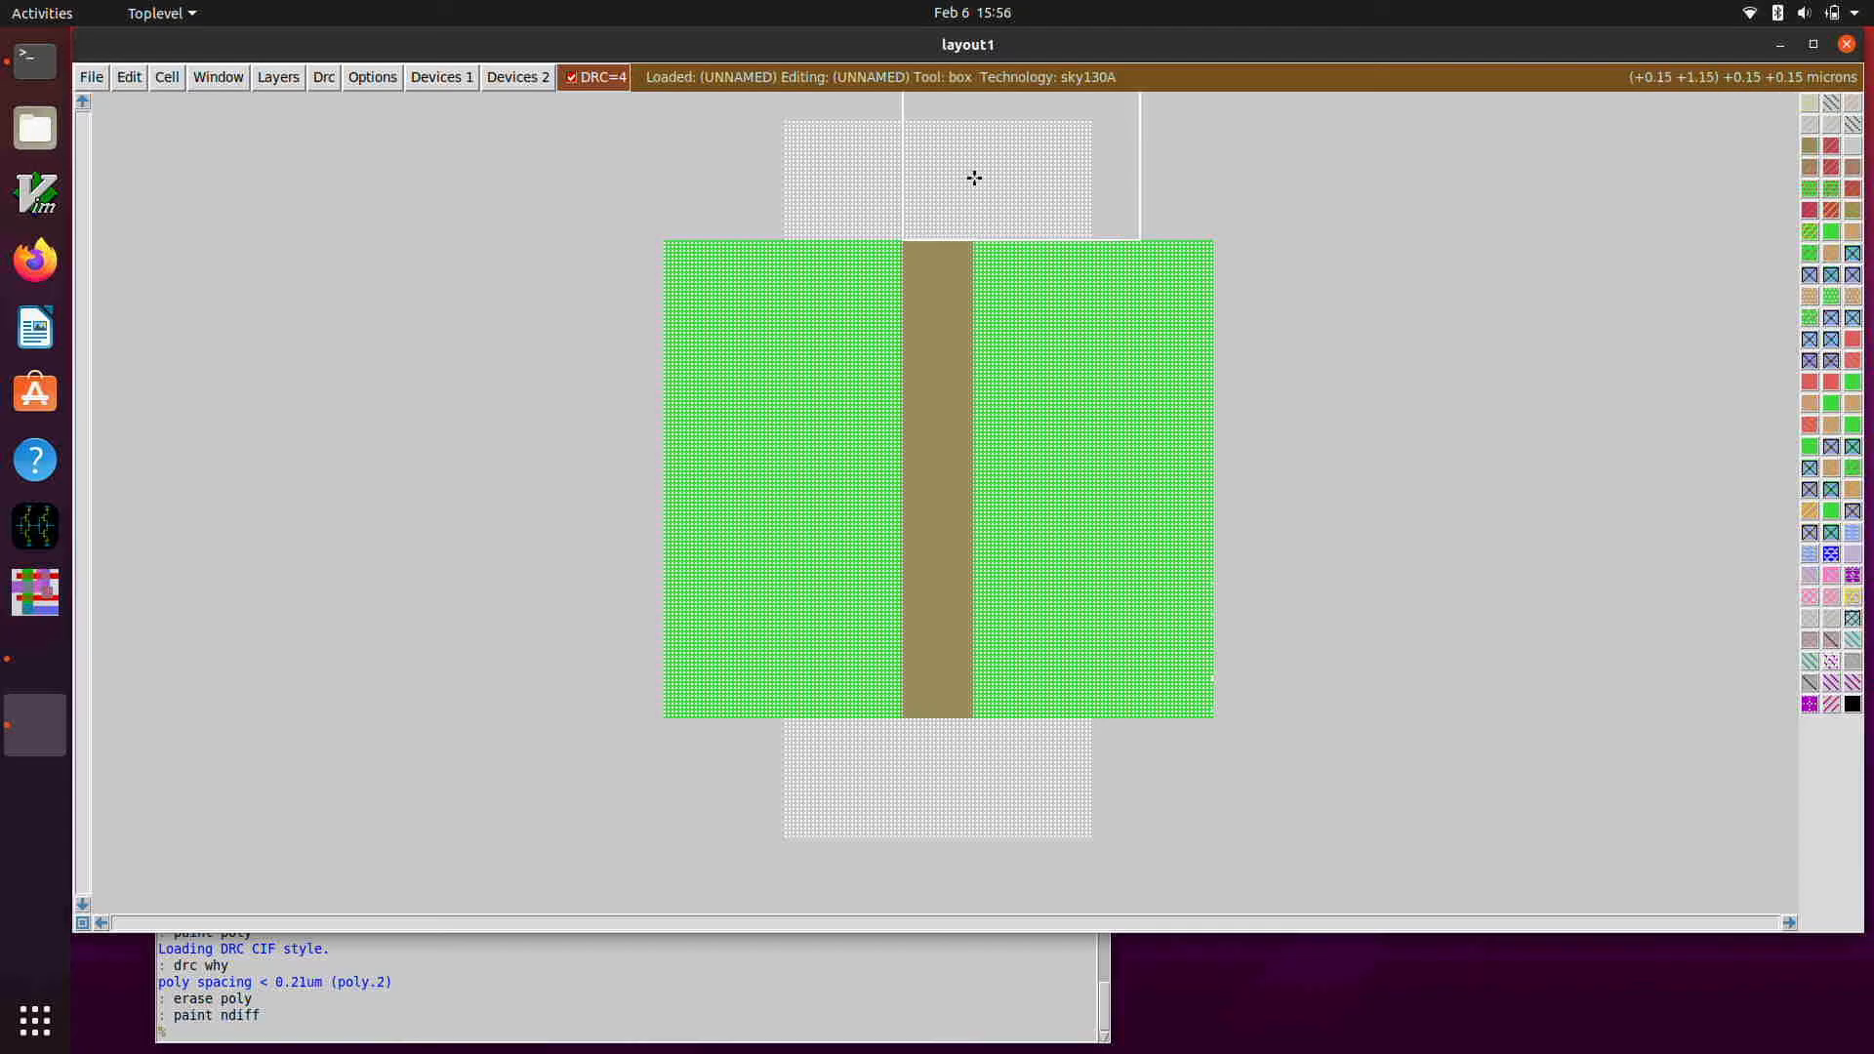
right_click(974, 174)
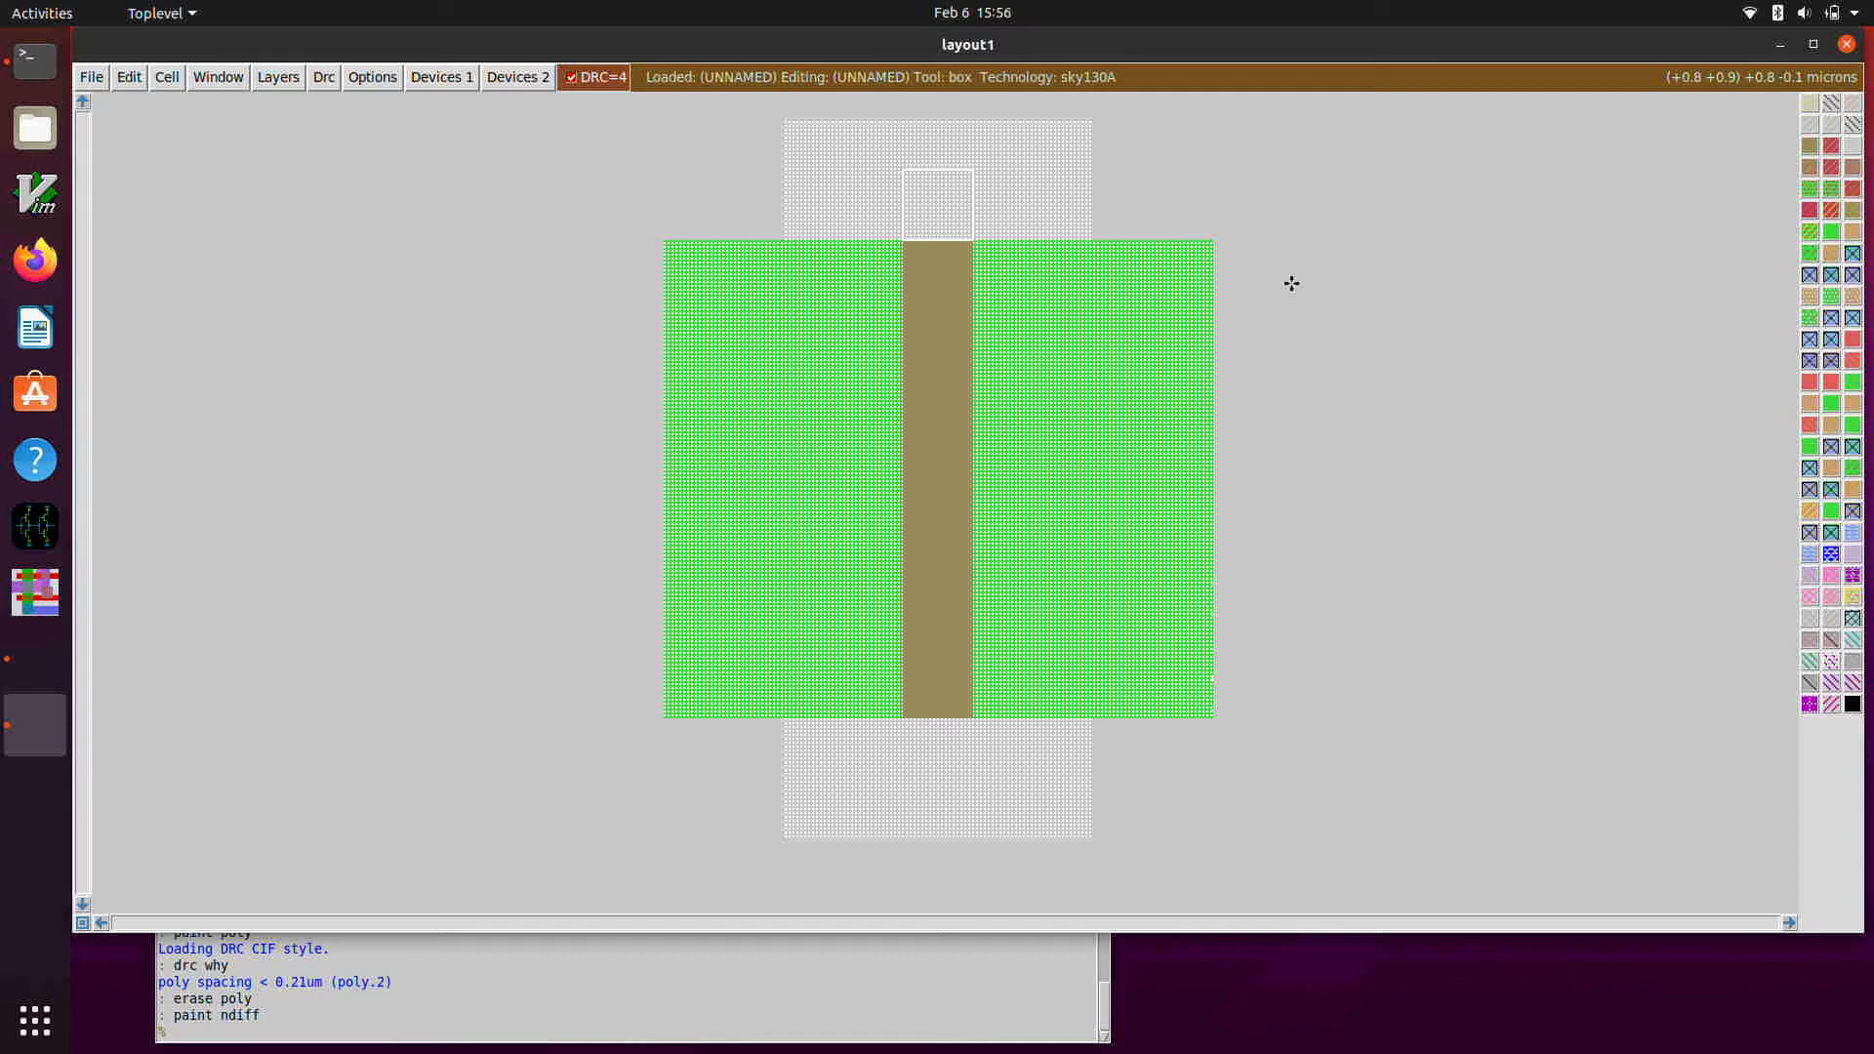
type("paint poly")
key("Return")
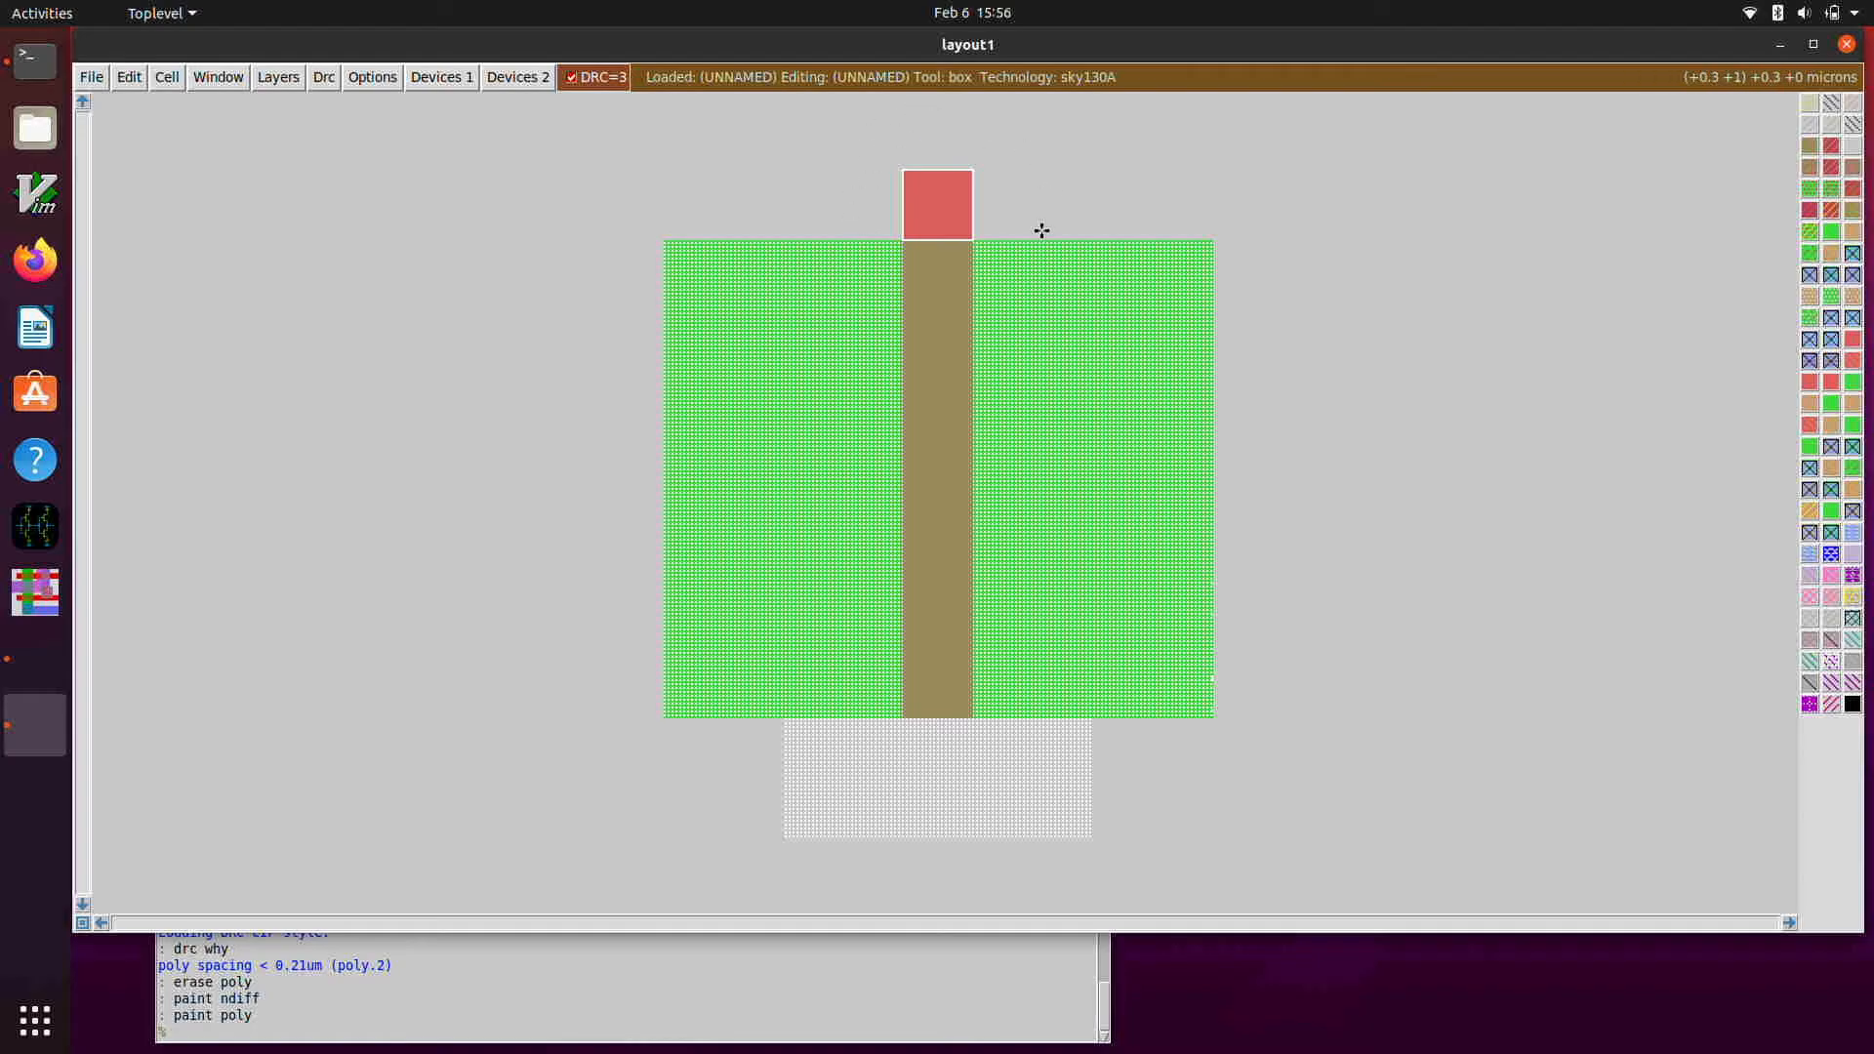
left_click(896, 779)
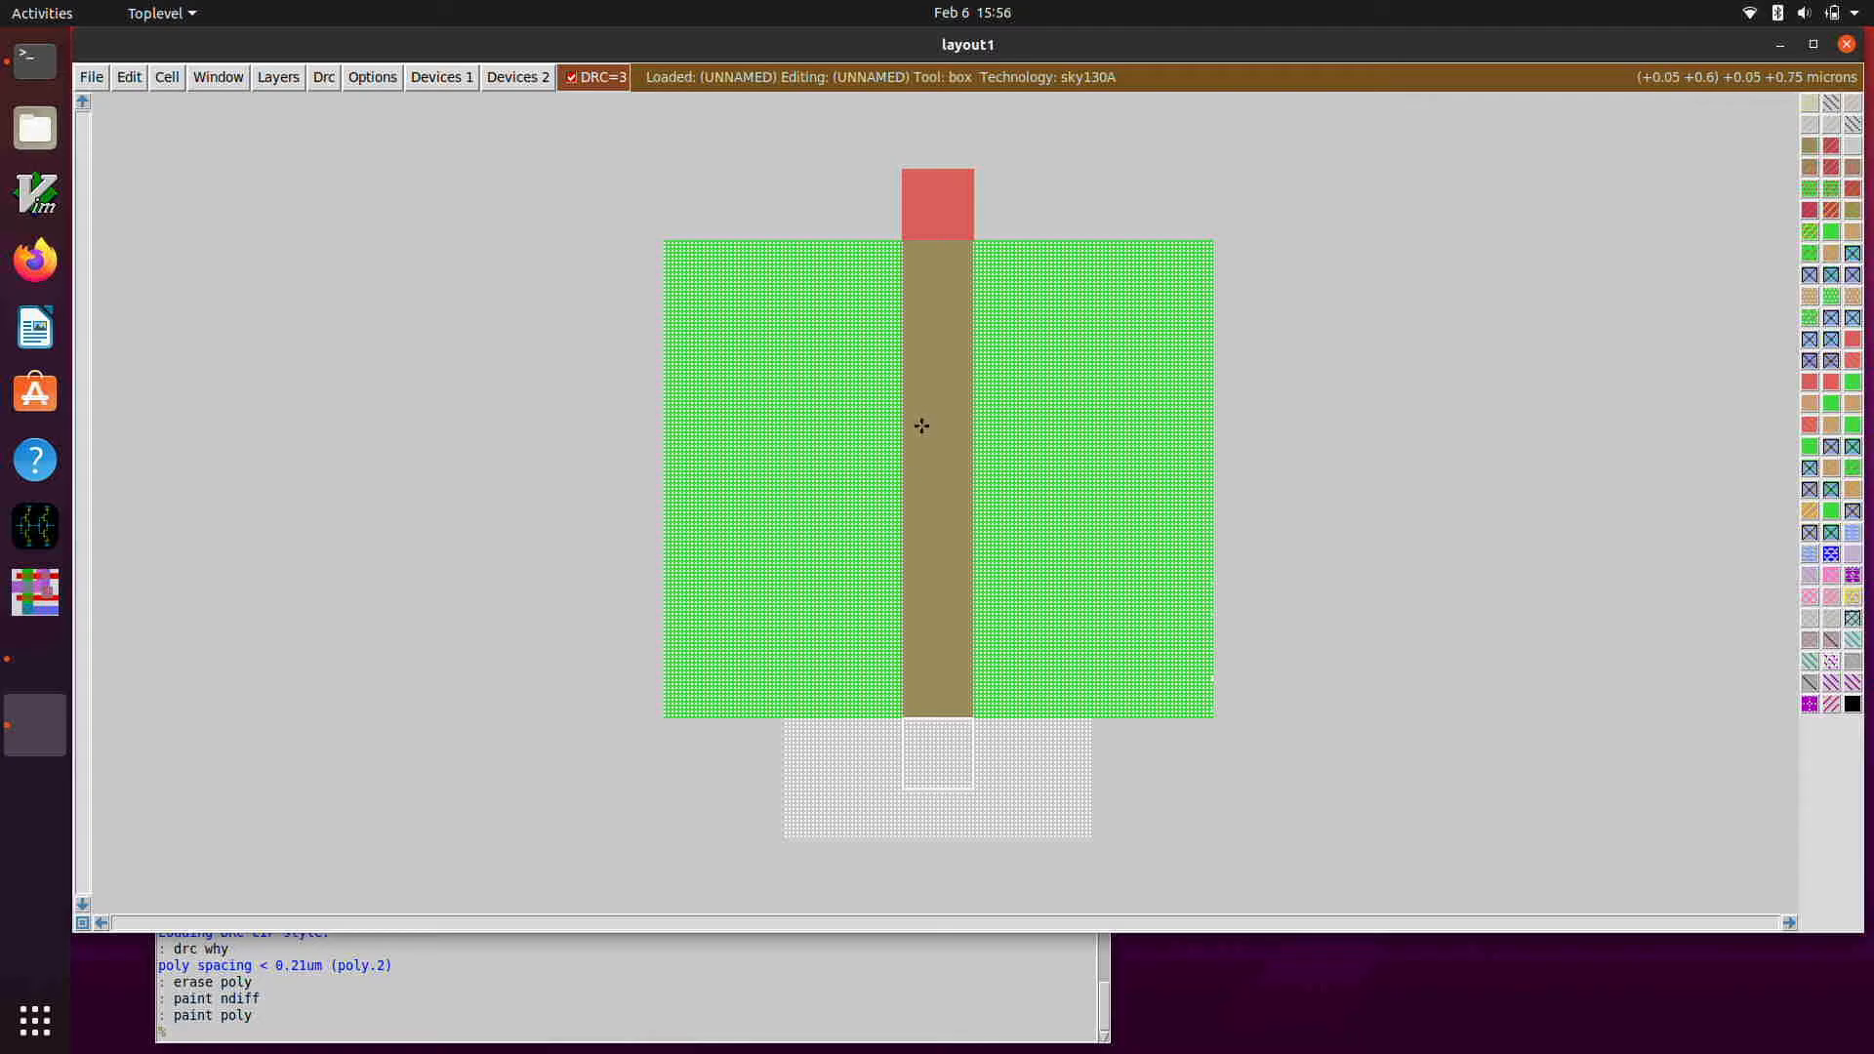
middle_click(937, 202)
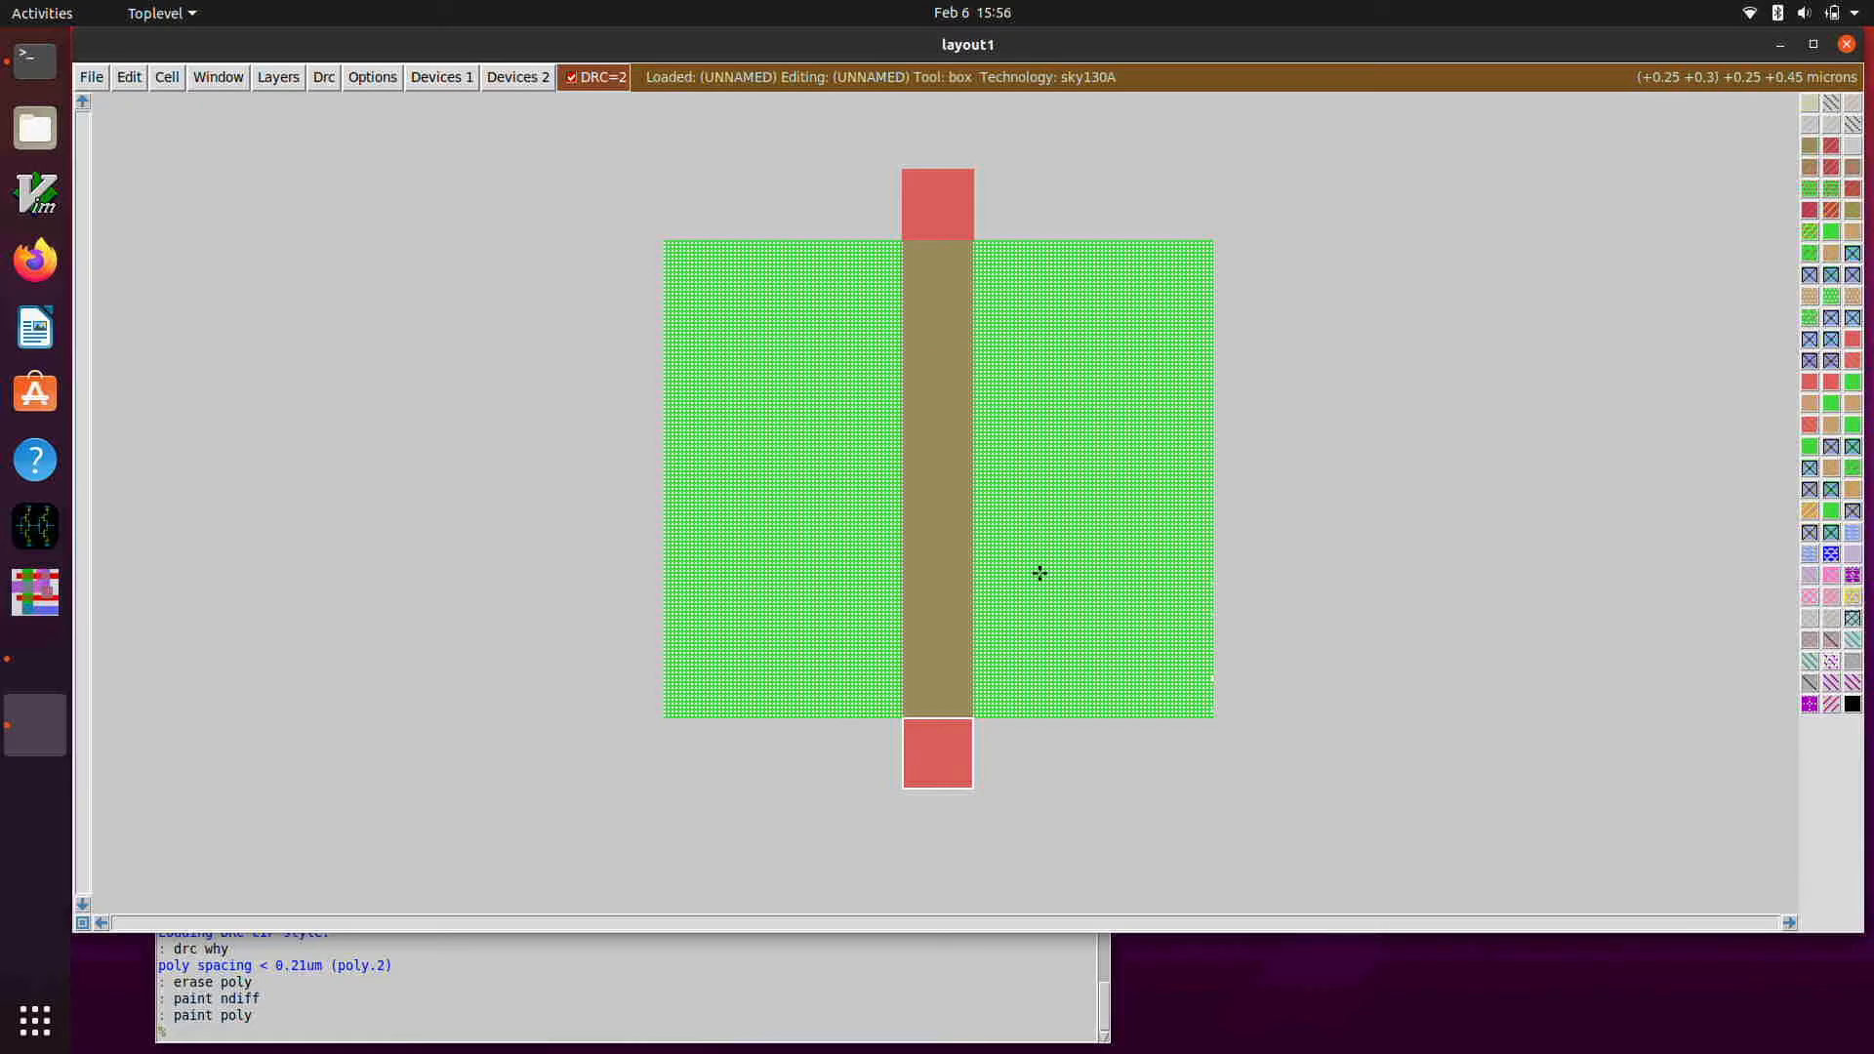
- Enclose the whole transistor diffusion area with the box and query the reason for the DRC errors
left_click(664, 716)
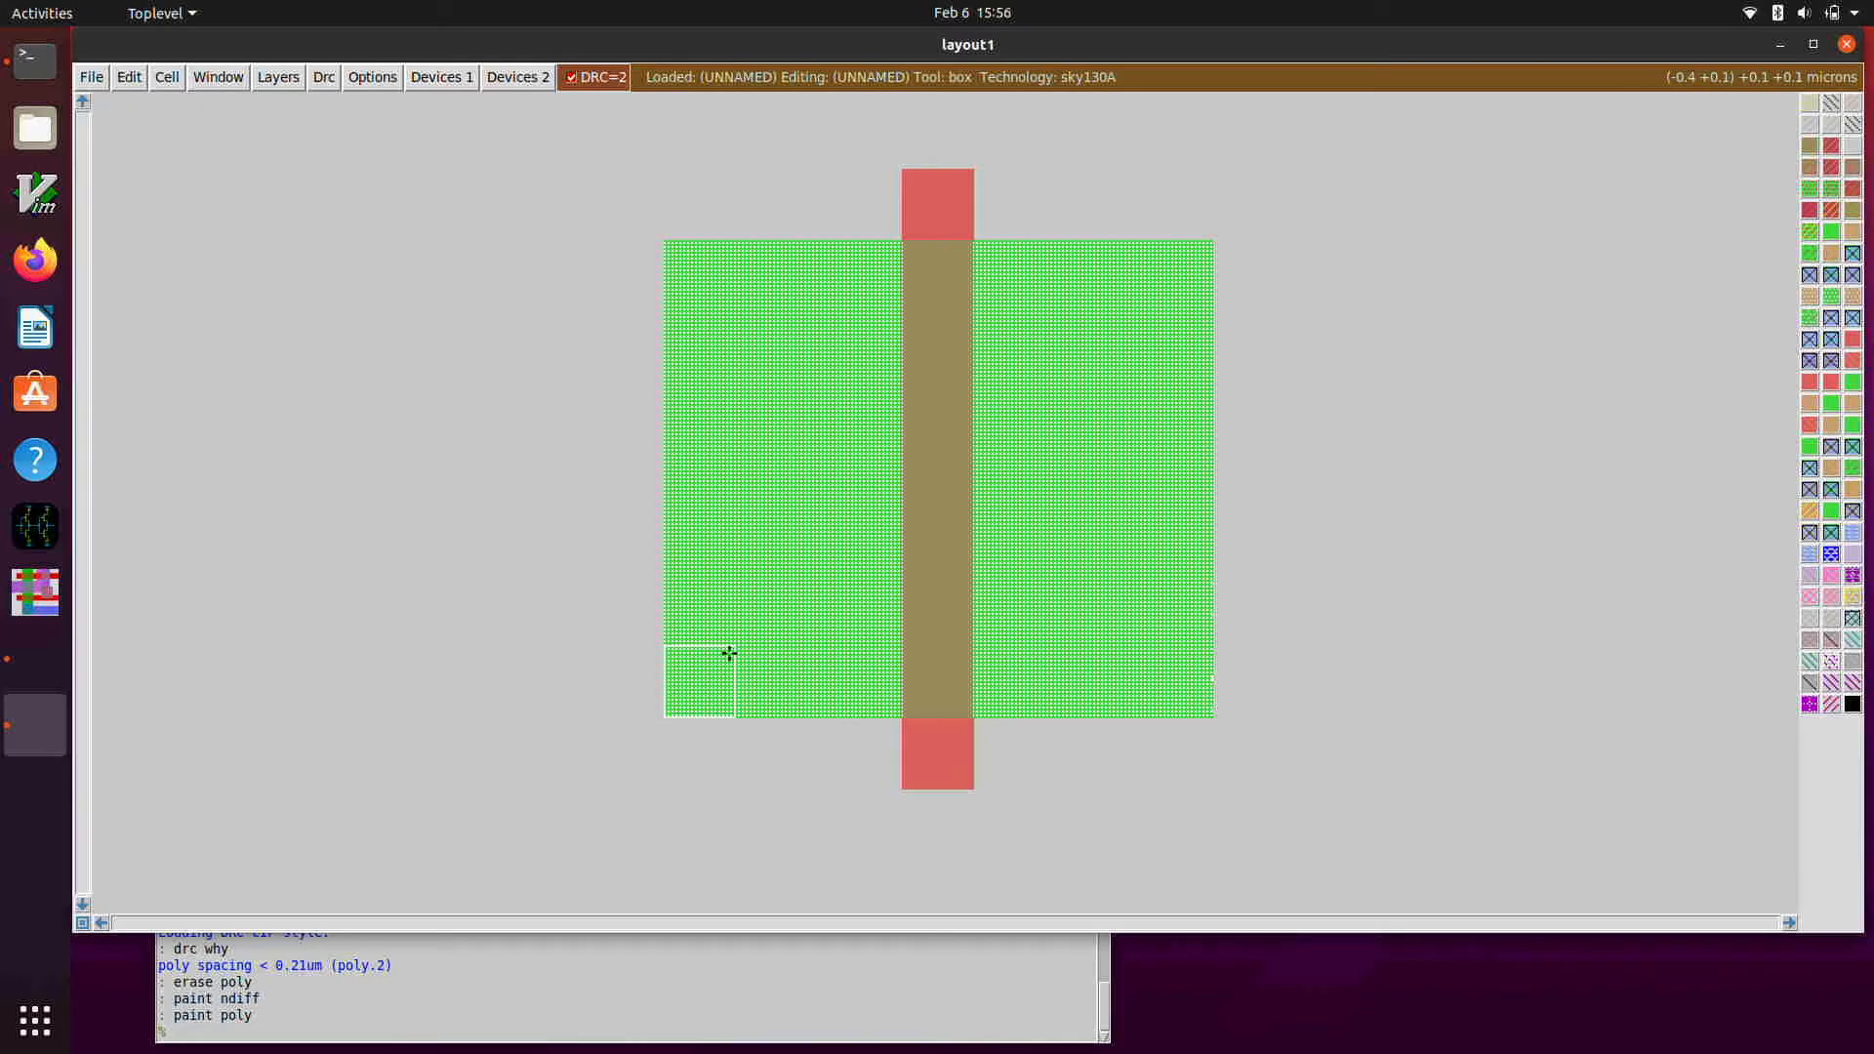
right_click(1208, 241)
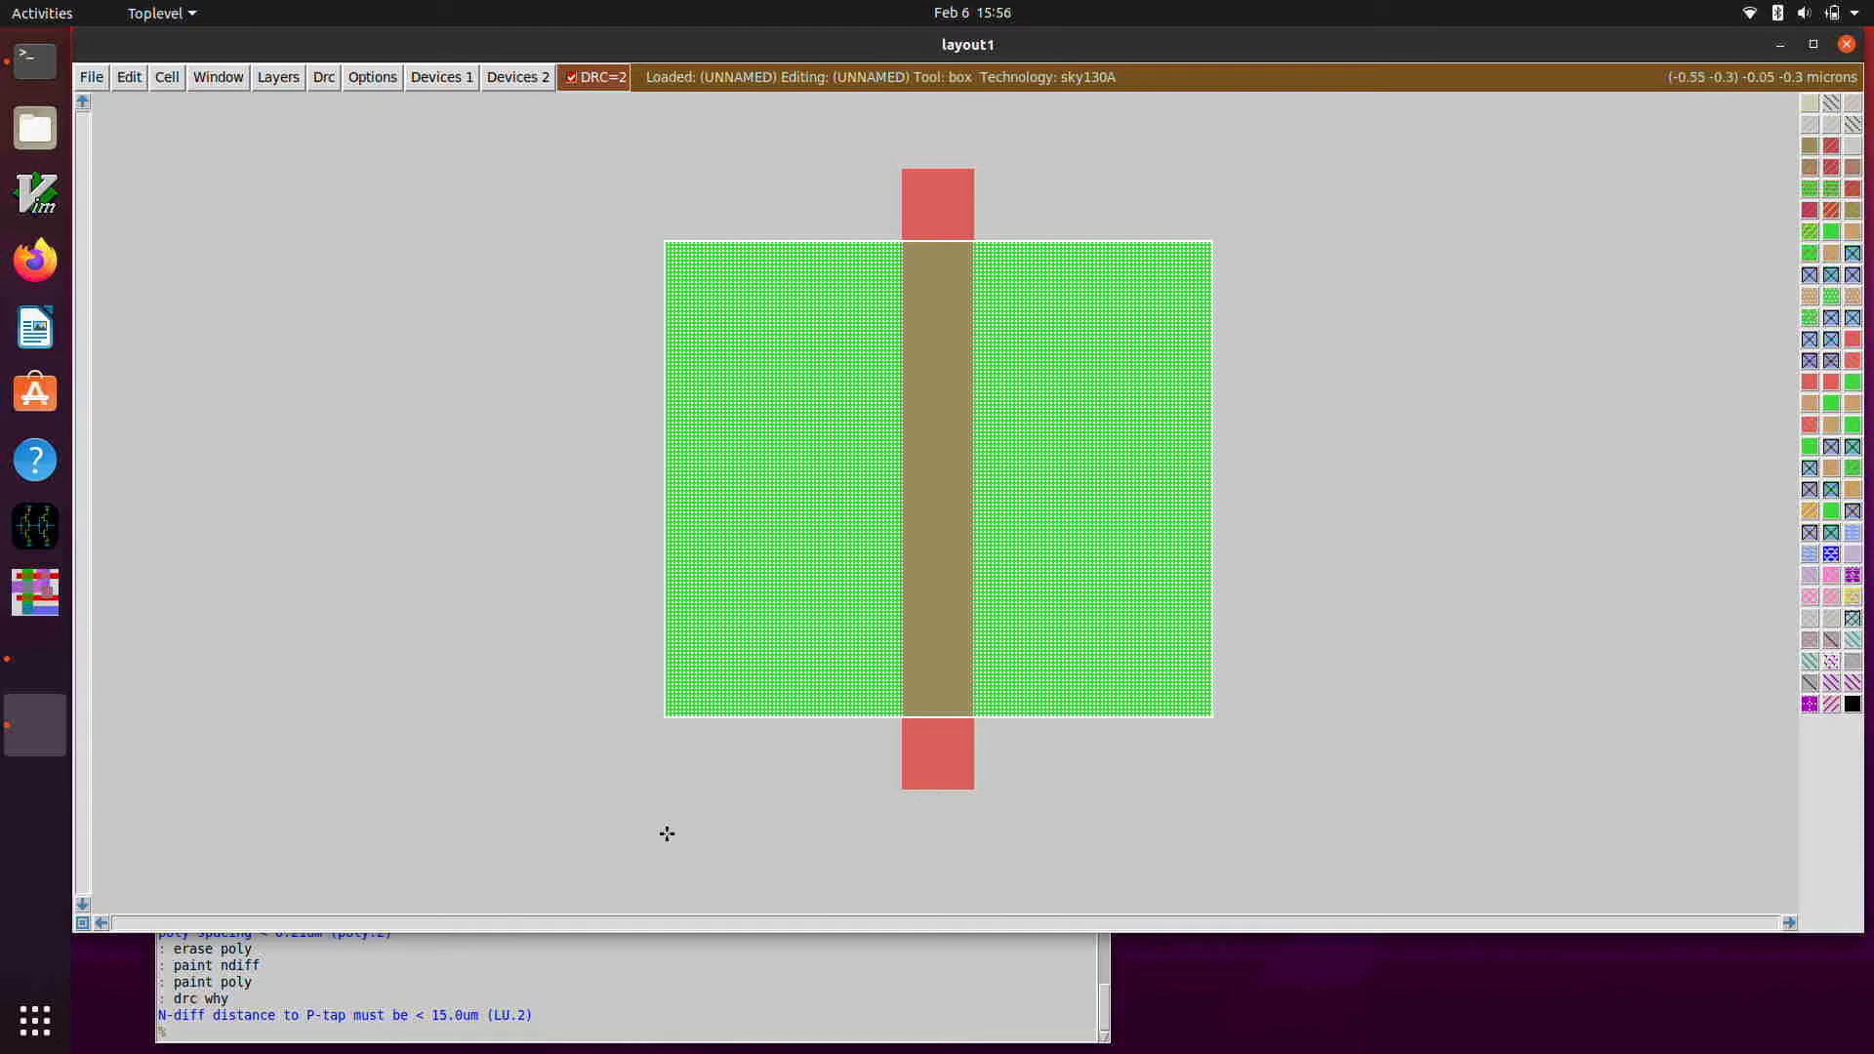
- Paint a 0.40 by 0.90 micron li area inside the left diffusion, inset 0.05 microns from its edges
left_click(698, 693)
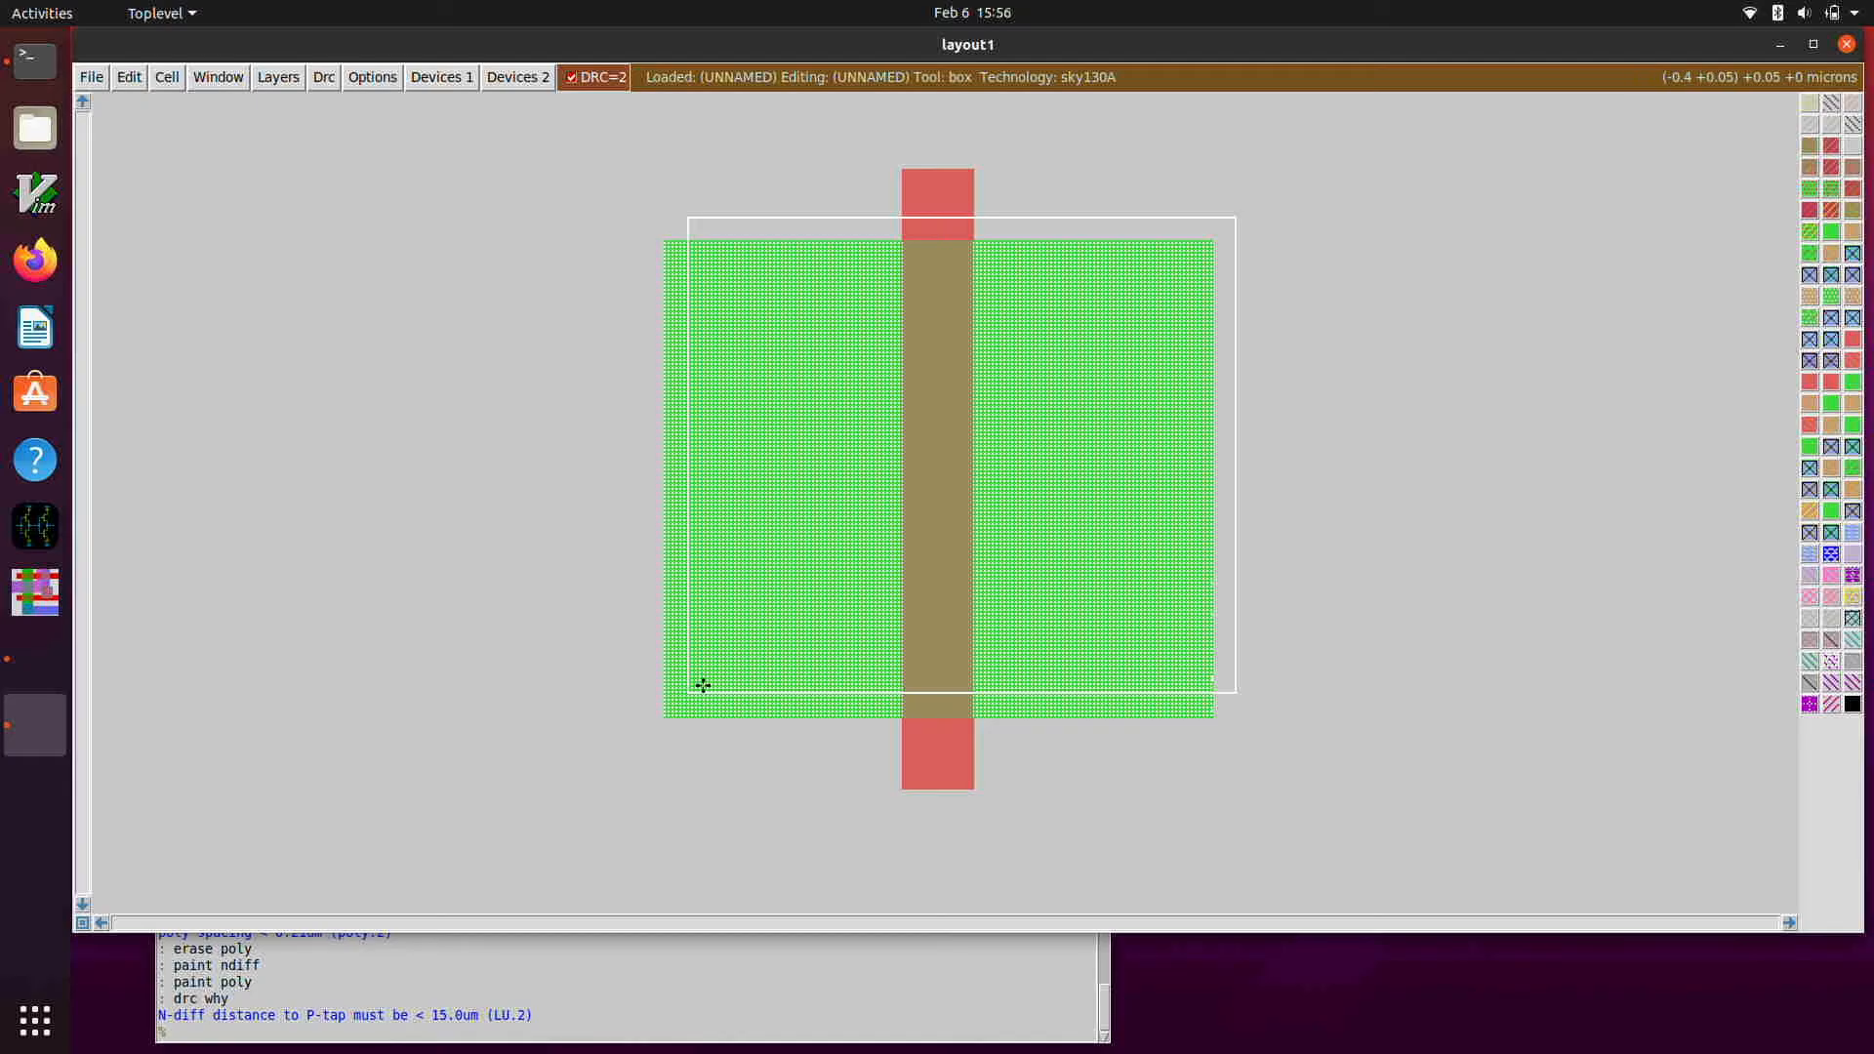
right_click(875, 265)
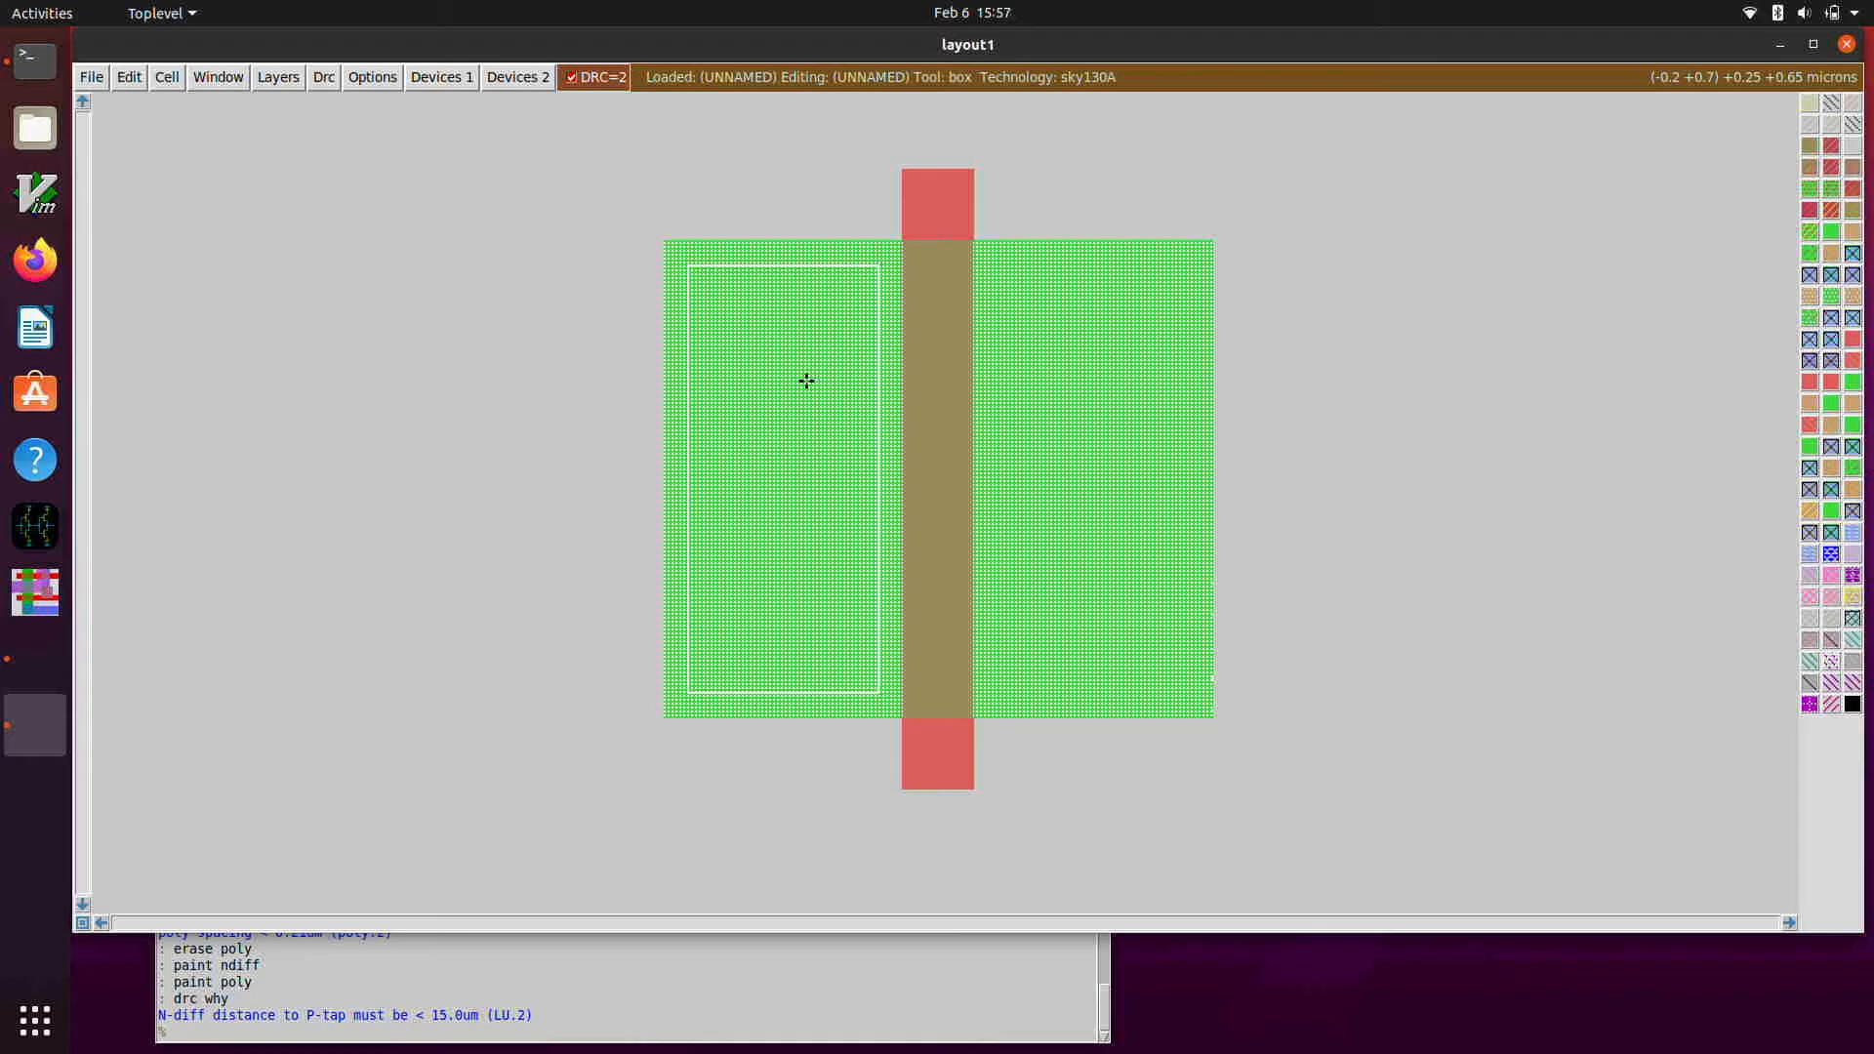
type("paint li")
key("Return")
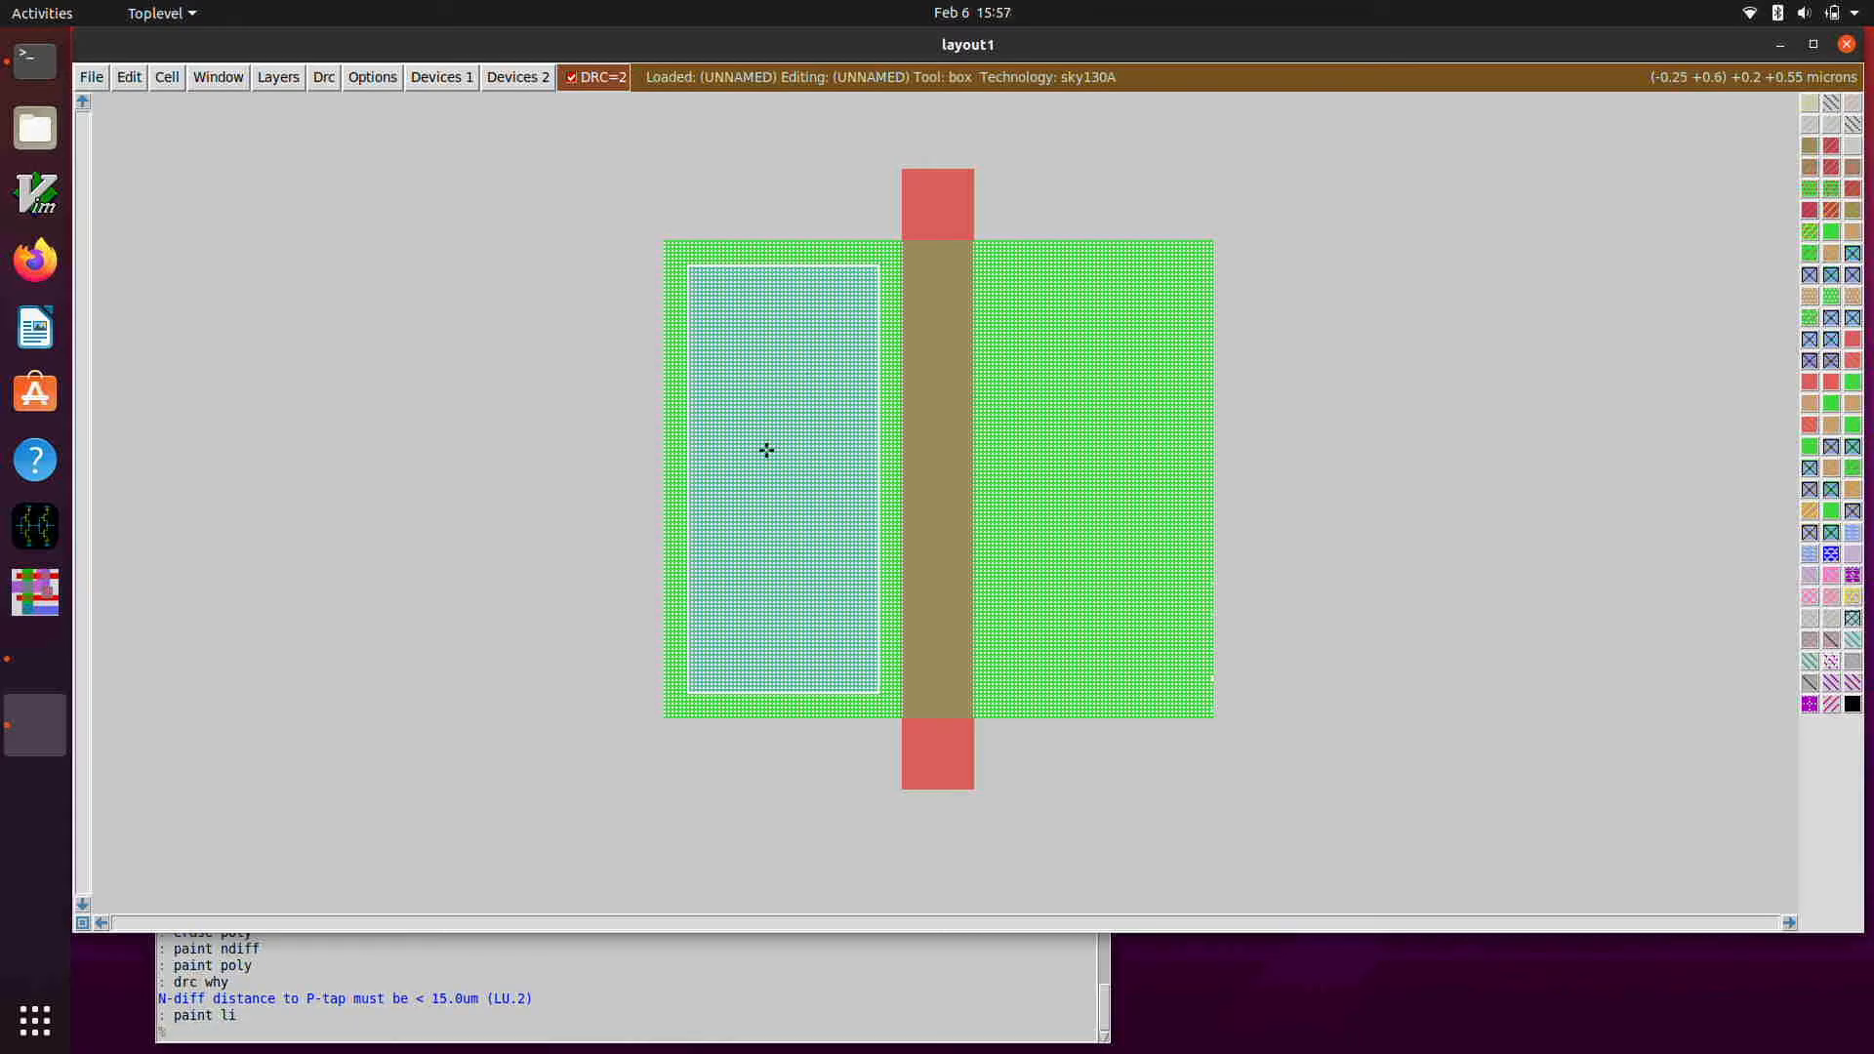
- Paint a 0.20 by 0.70 micron ndc contact centred in the left li area
left_click(736, 643)
right_click(830, 314)
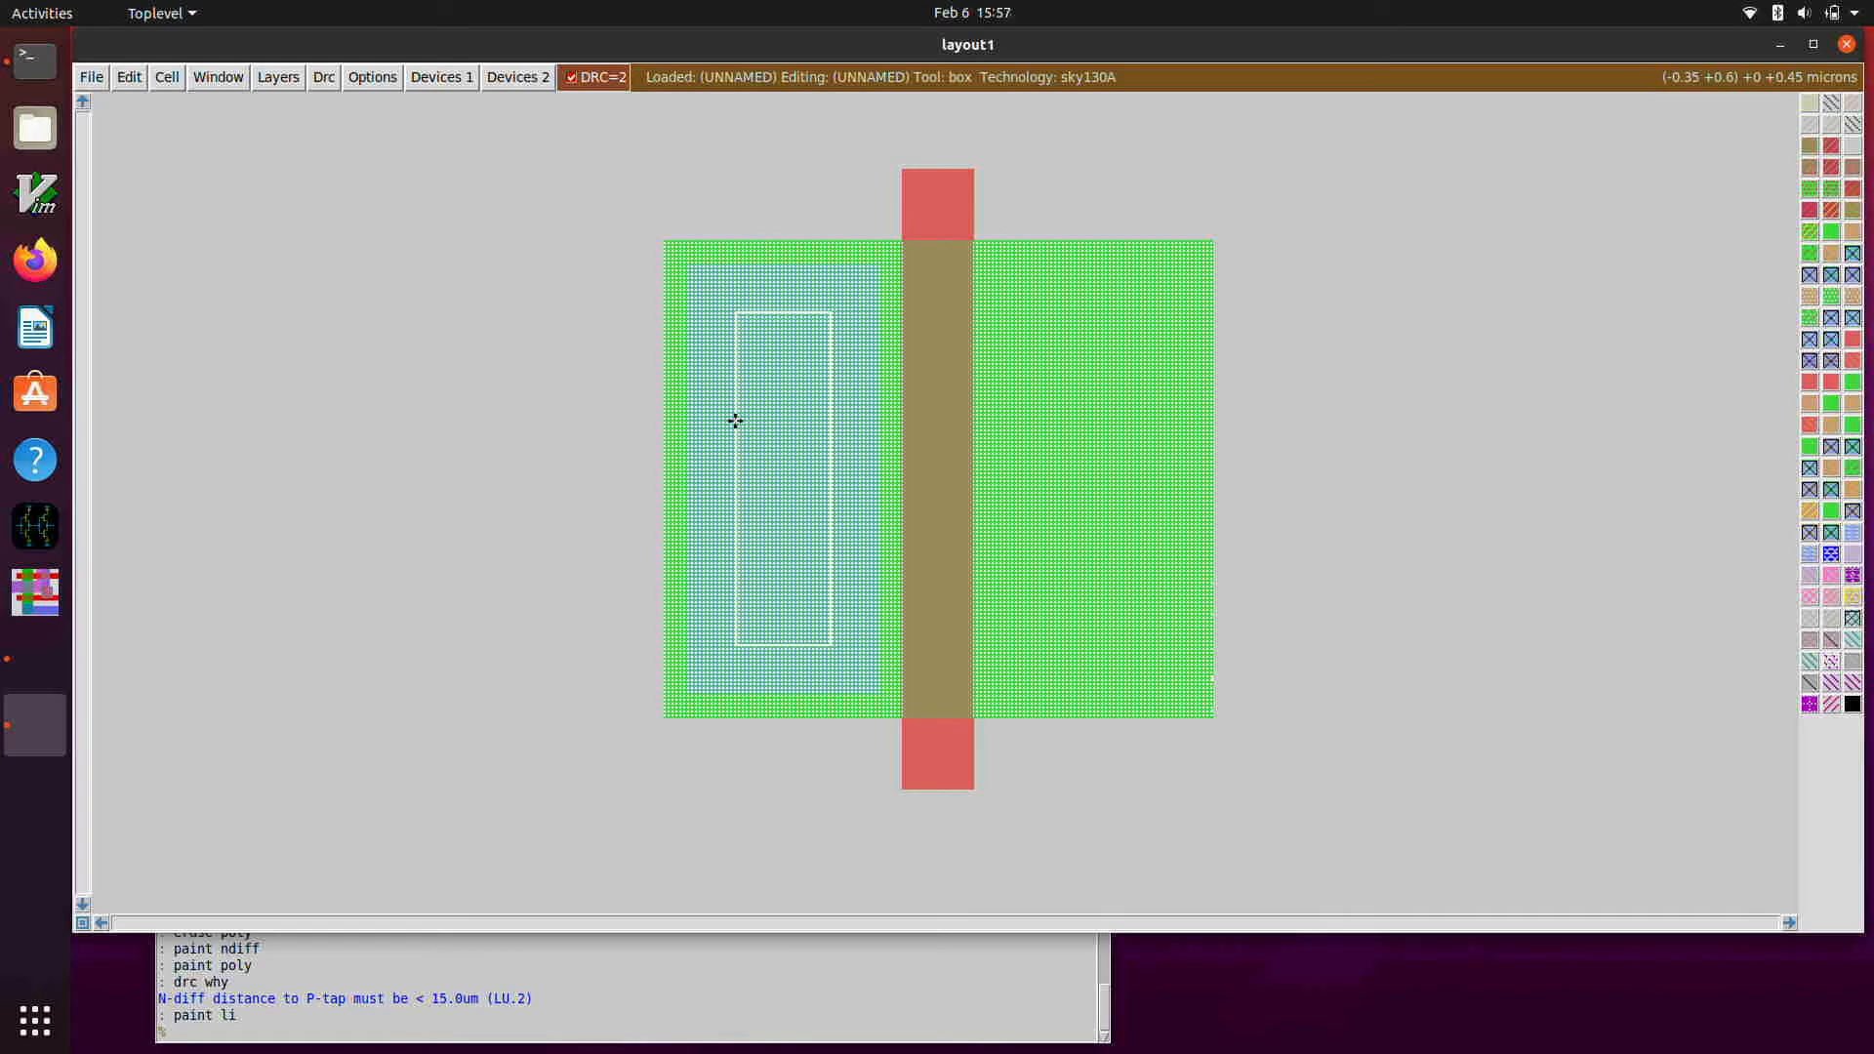
type(":paint ndc")
key("Return")
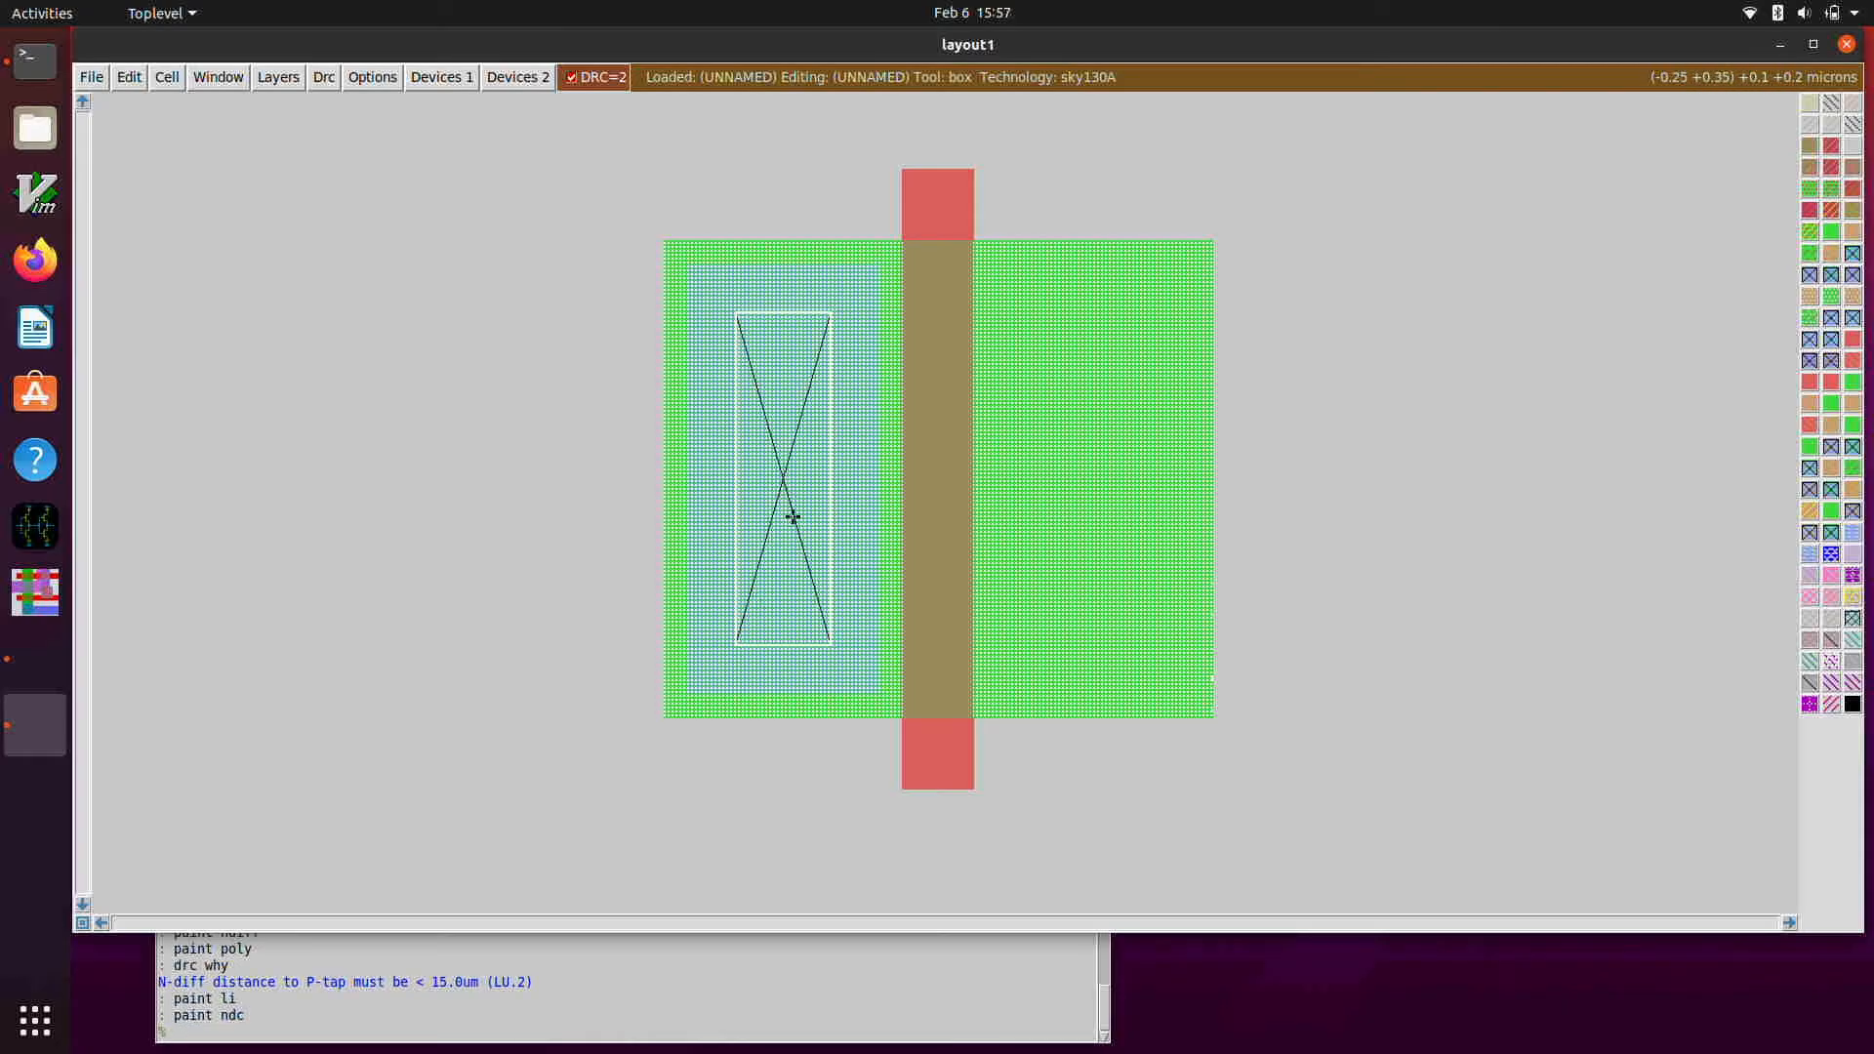
- Fit the box to the left li area and paint an identical li area centred in the right diffusion
left_click(686, 693)
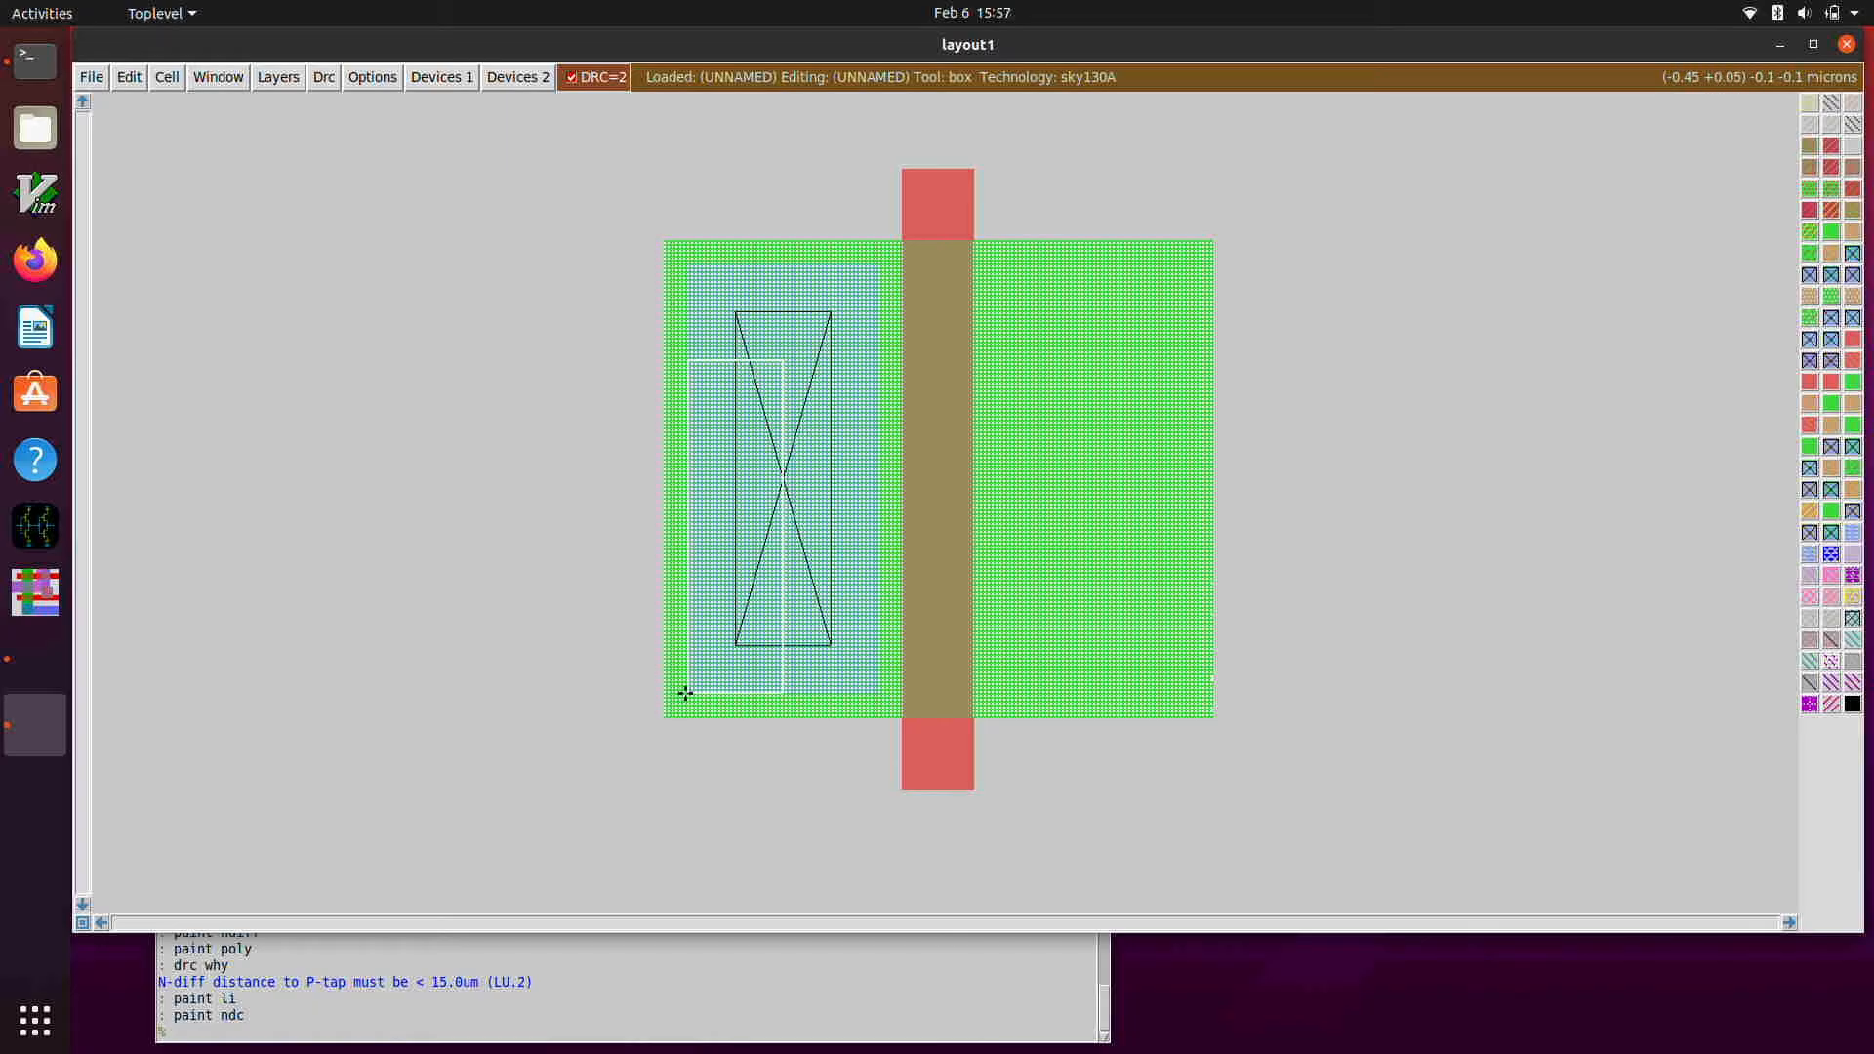
right_click(876, 266)
left_click(1011, 678)
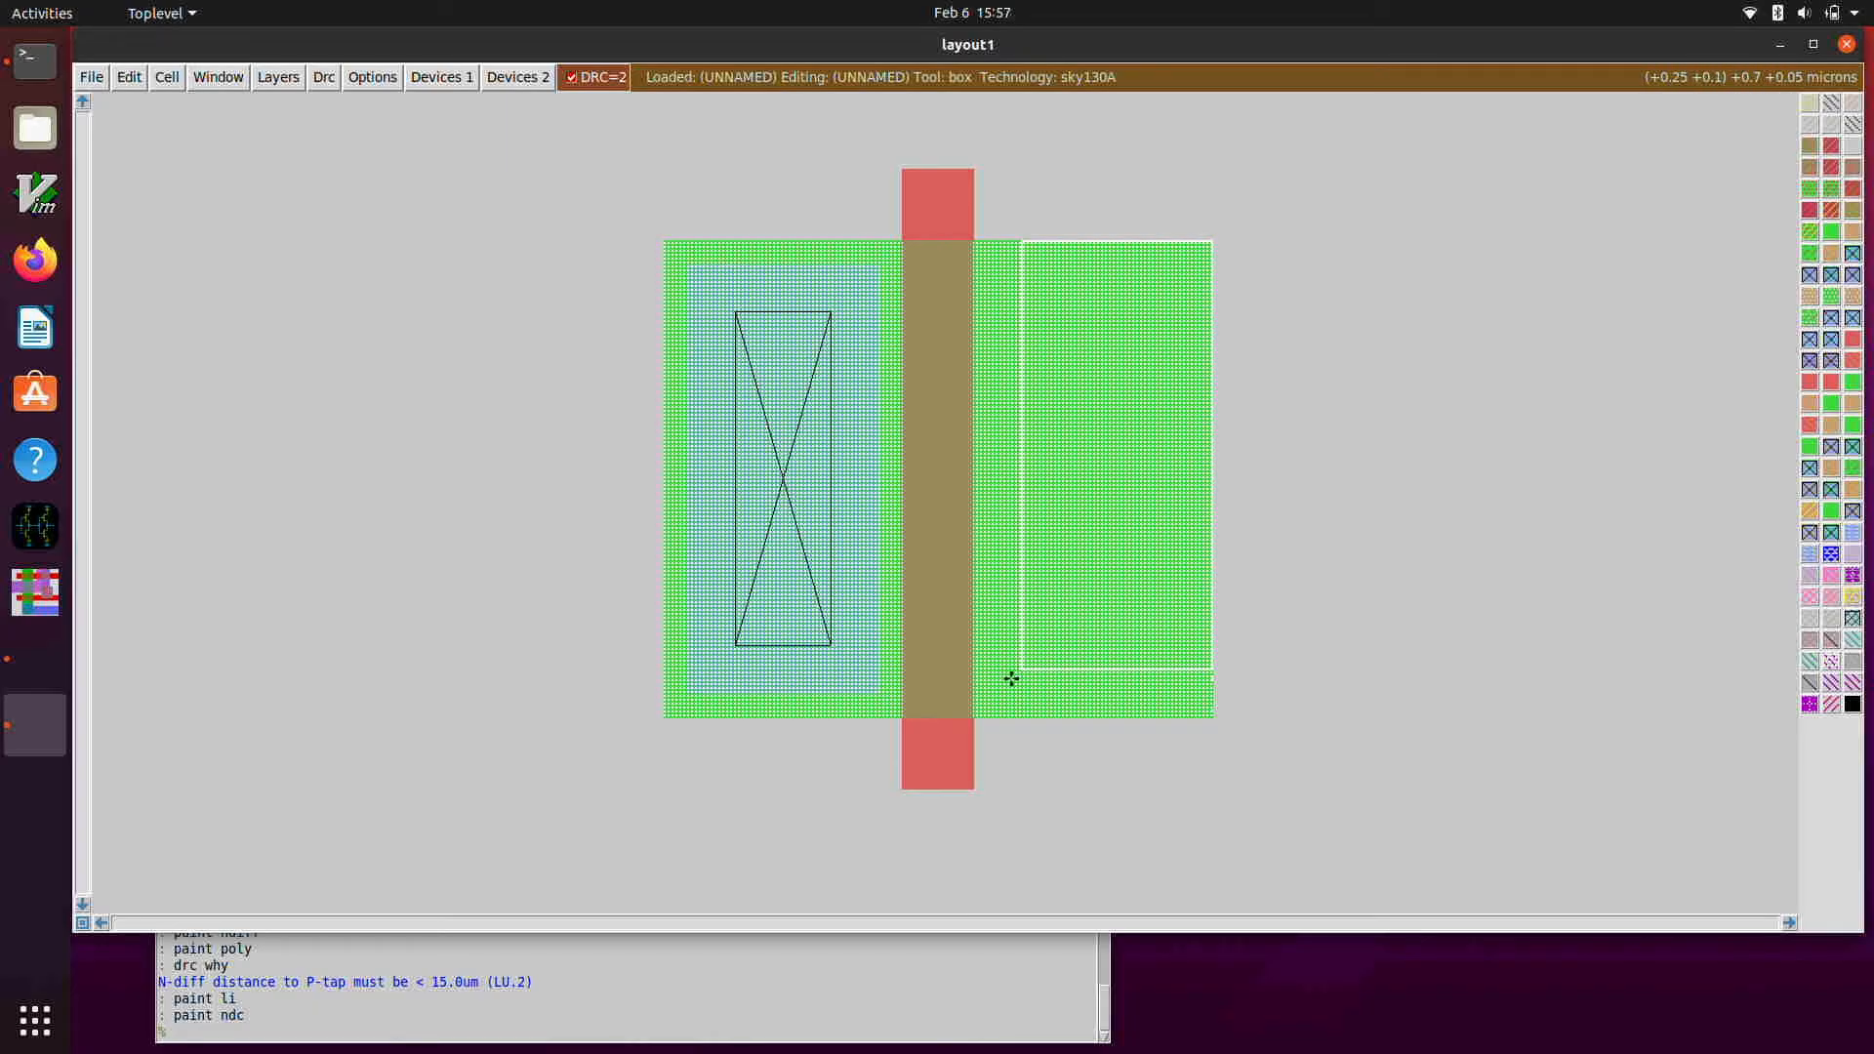
left_click(996, 691)
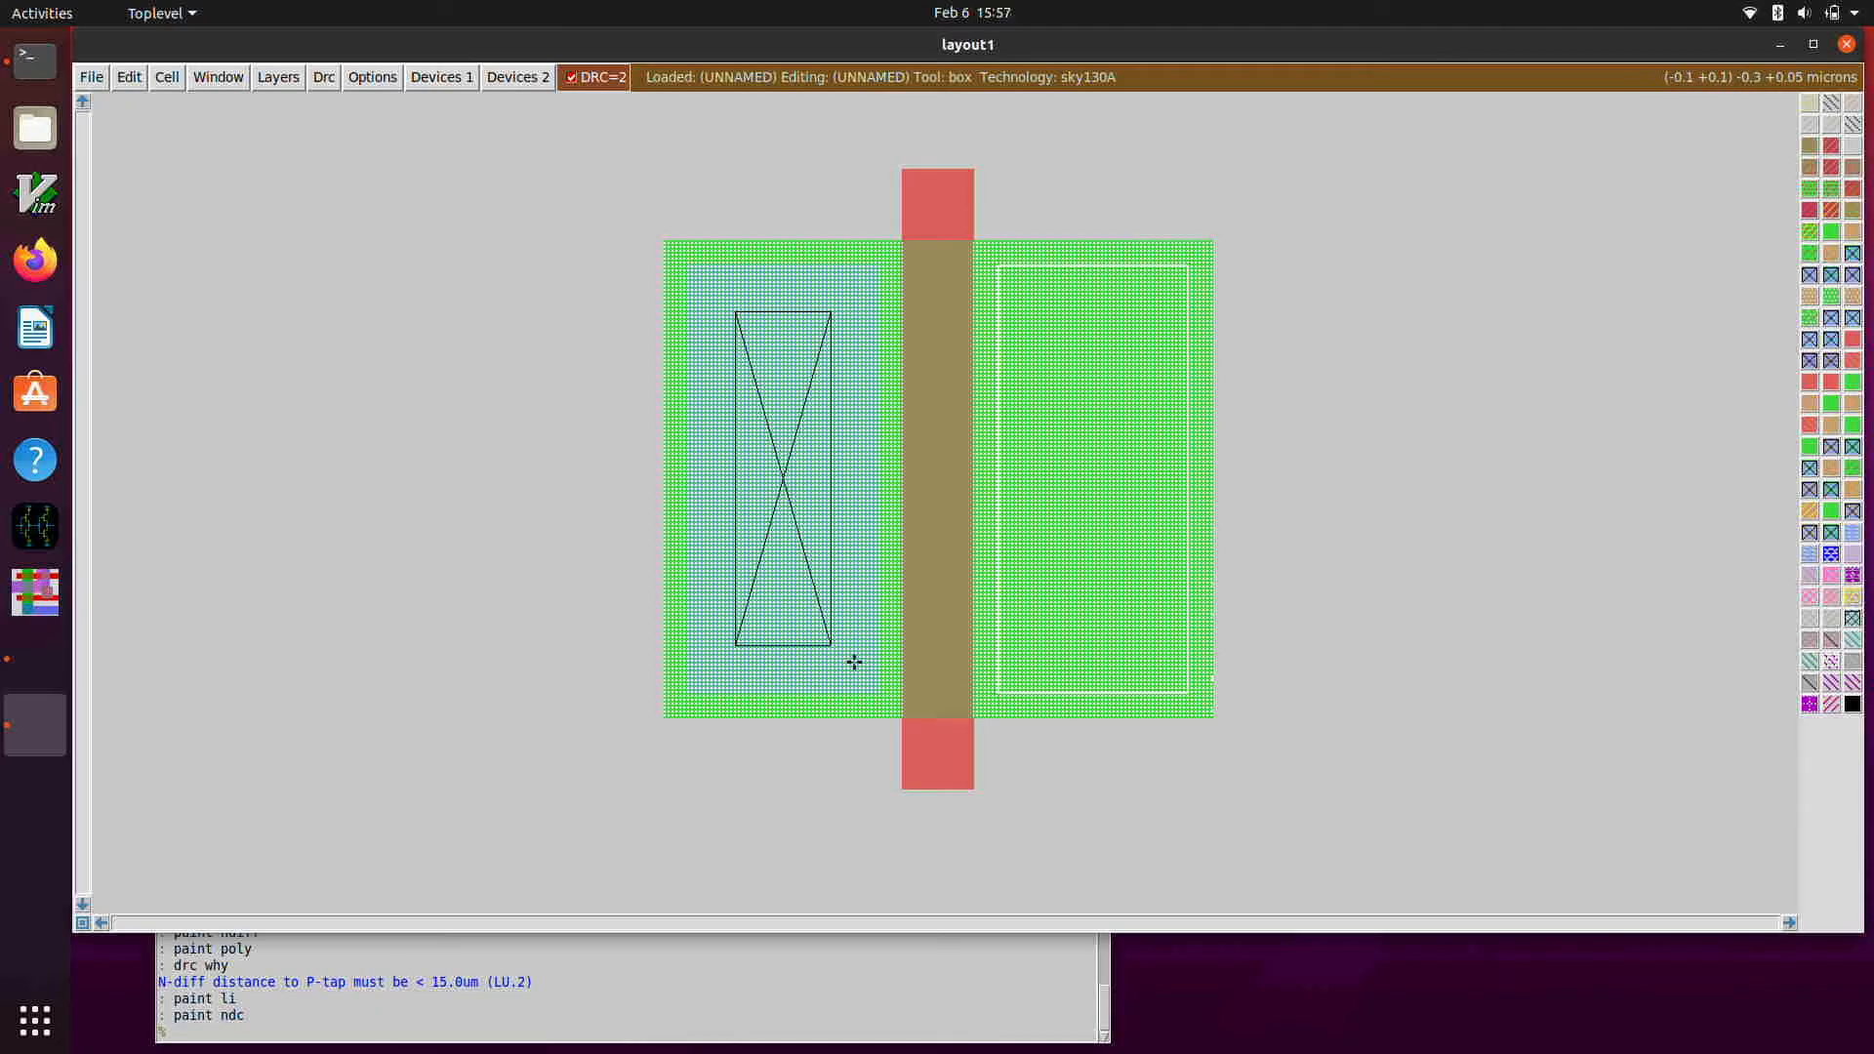
- Fit the box to the left ndc contact and paint an identical contact centred in the right li area
left_click(731, 647)
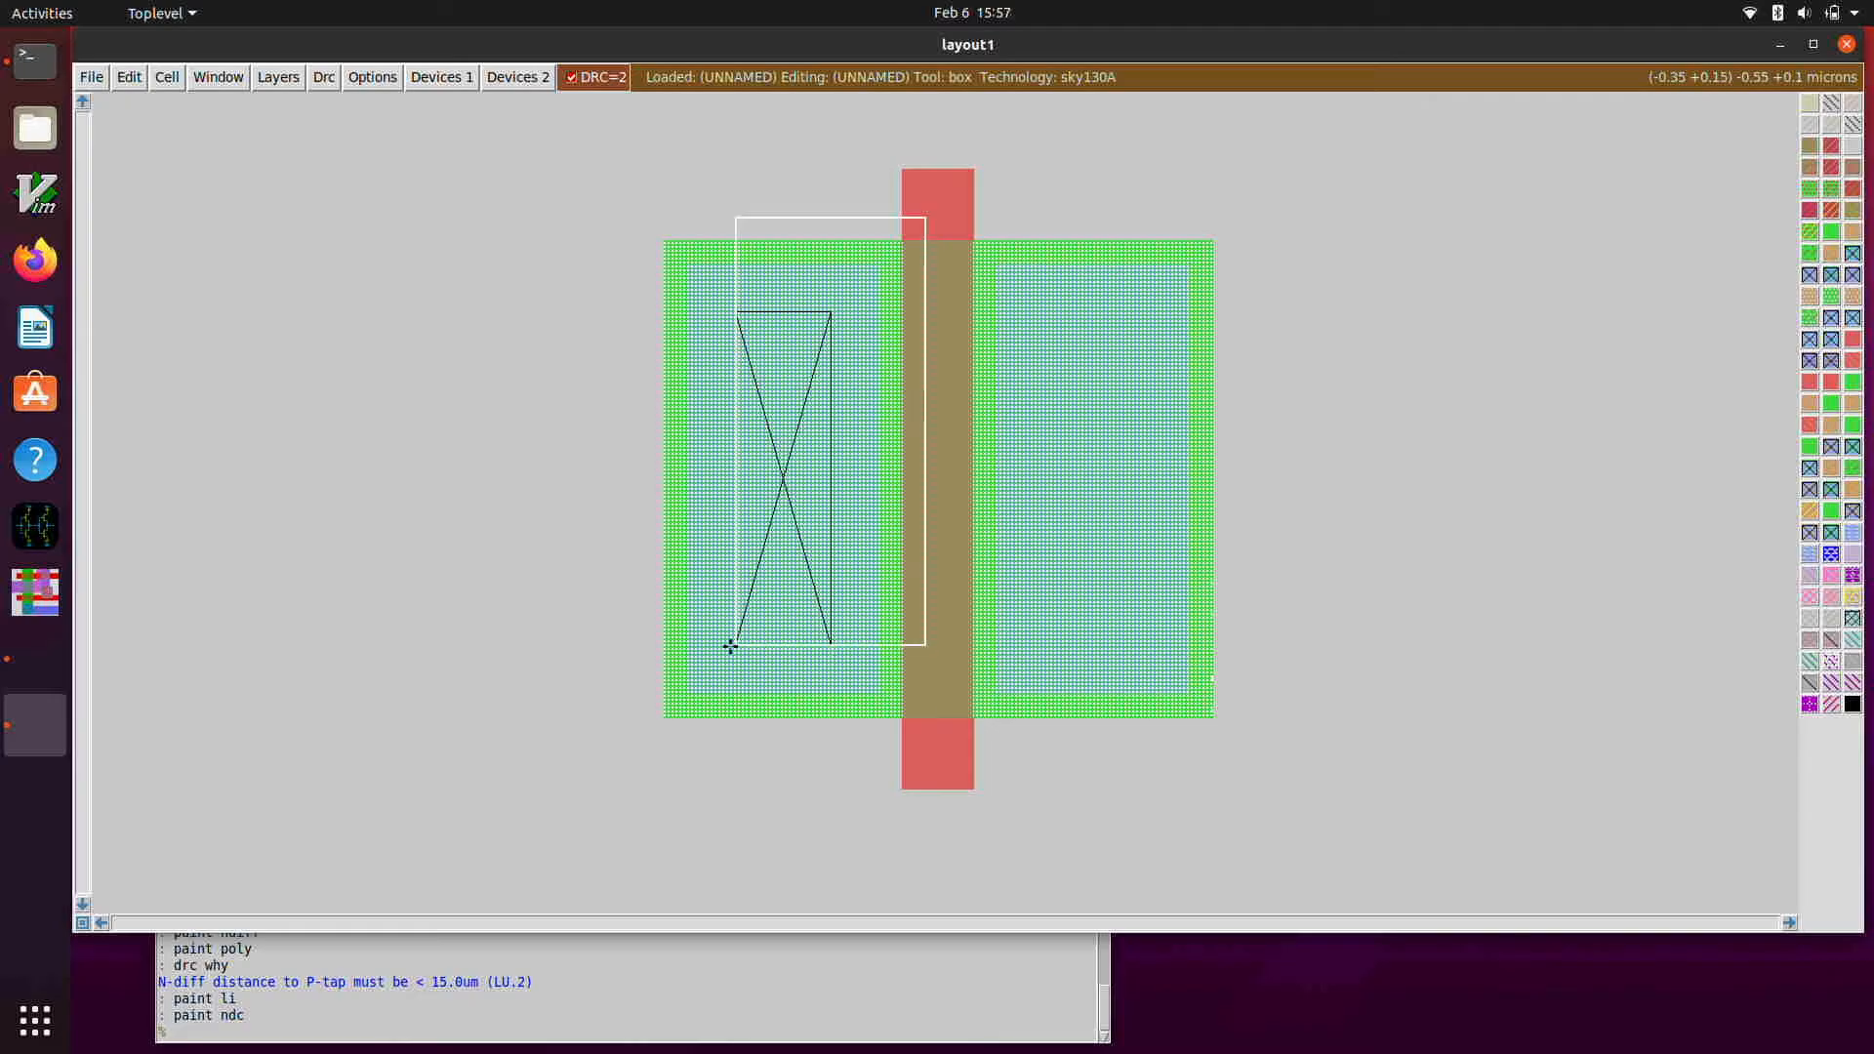
right_click(825, 315)
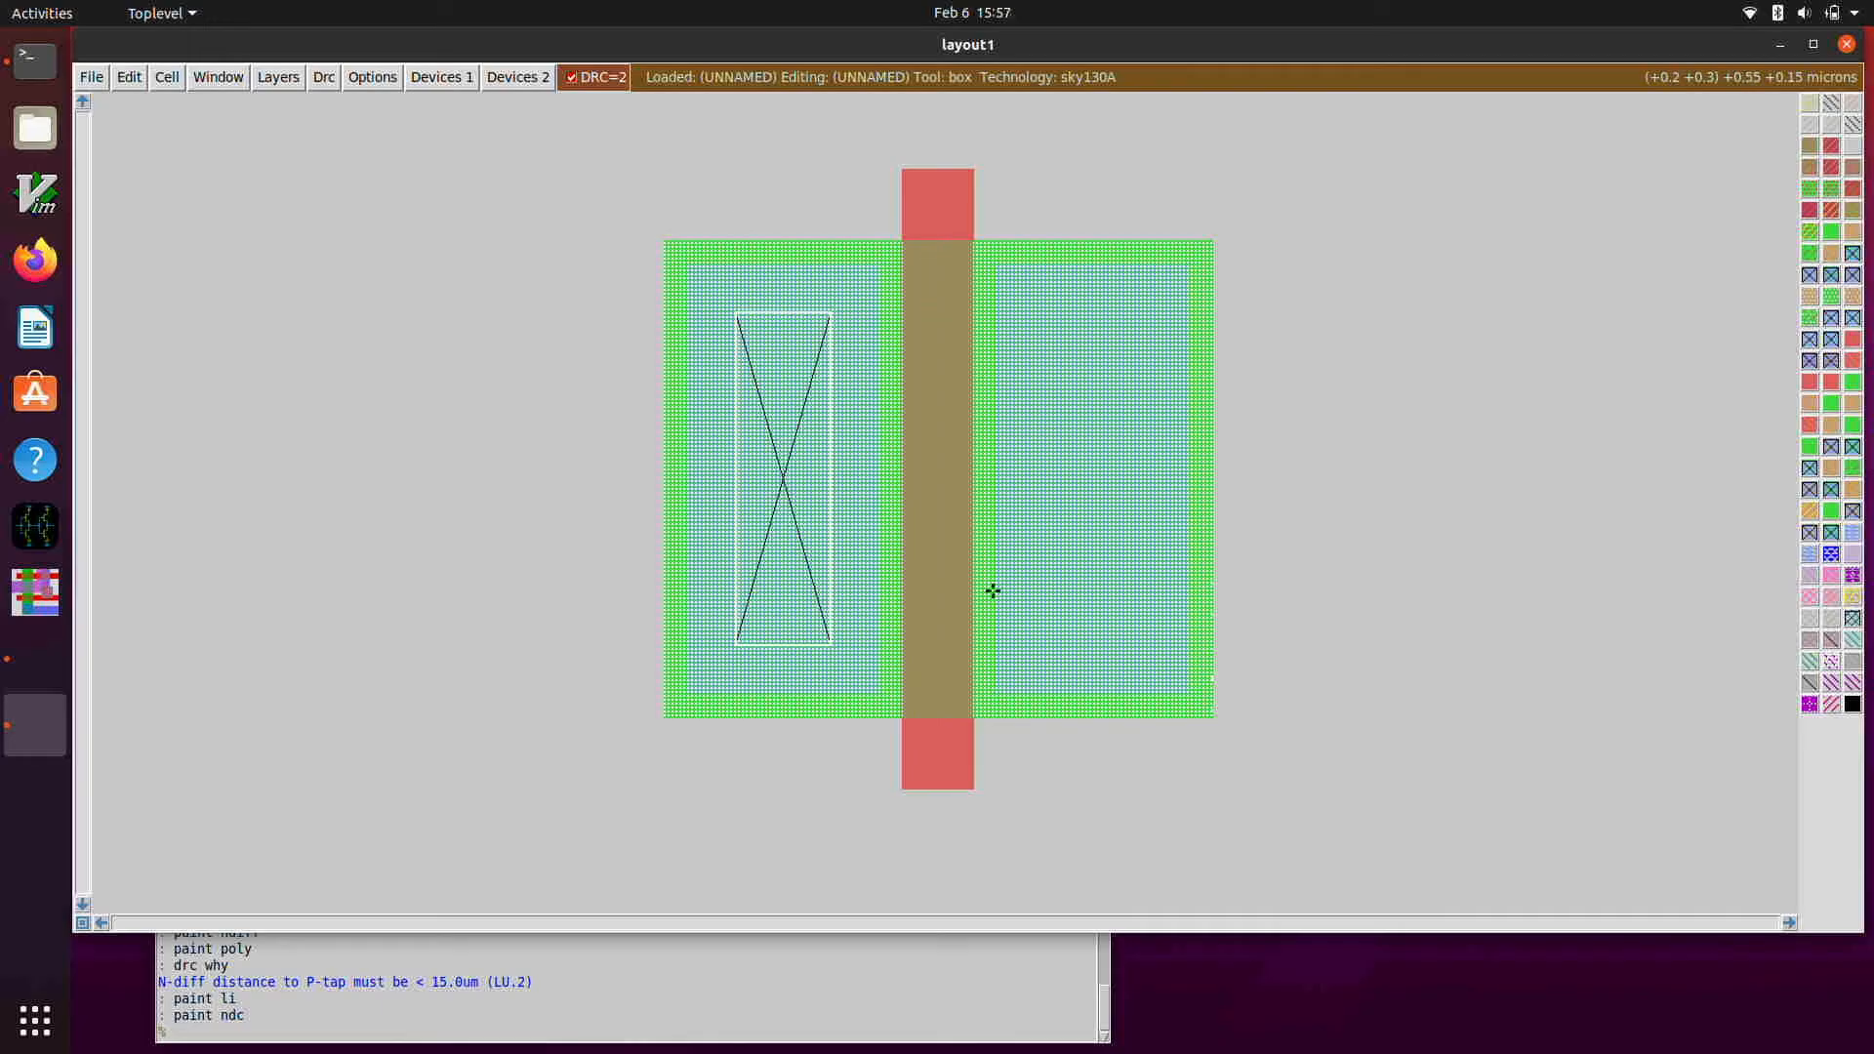
left_click(1050, 642)
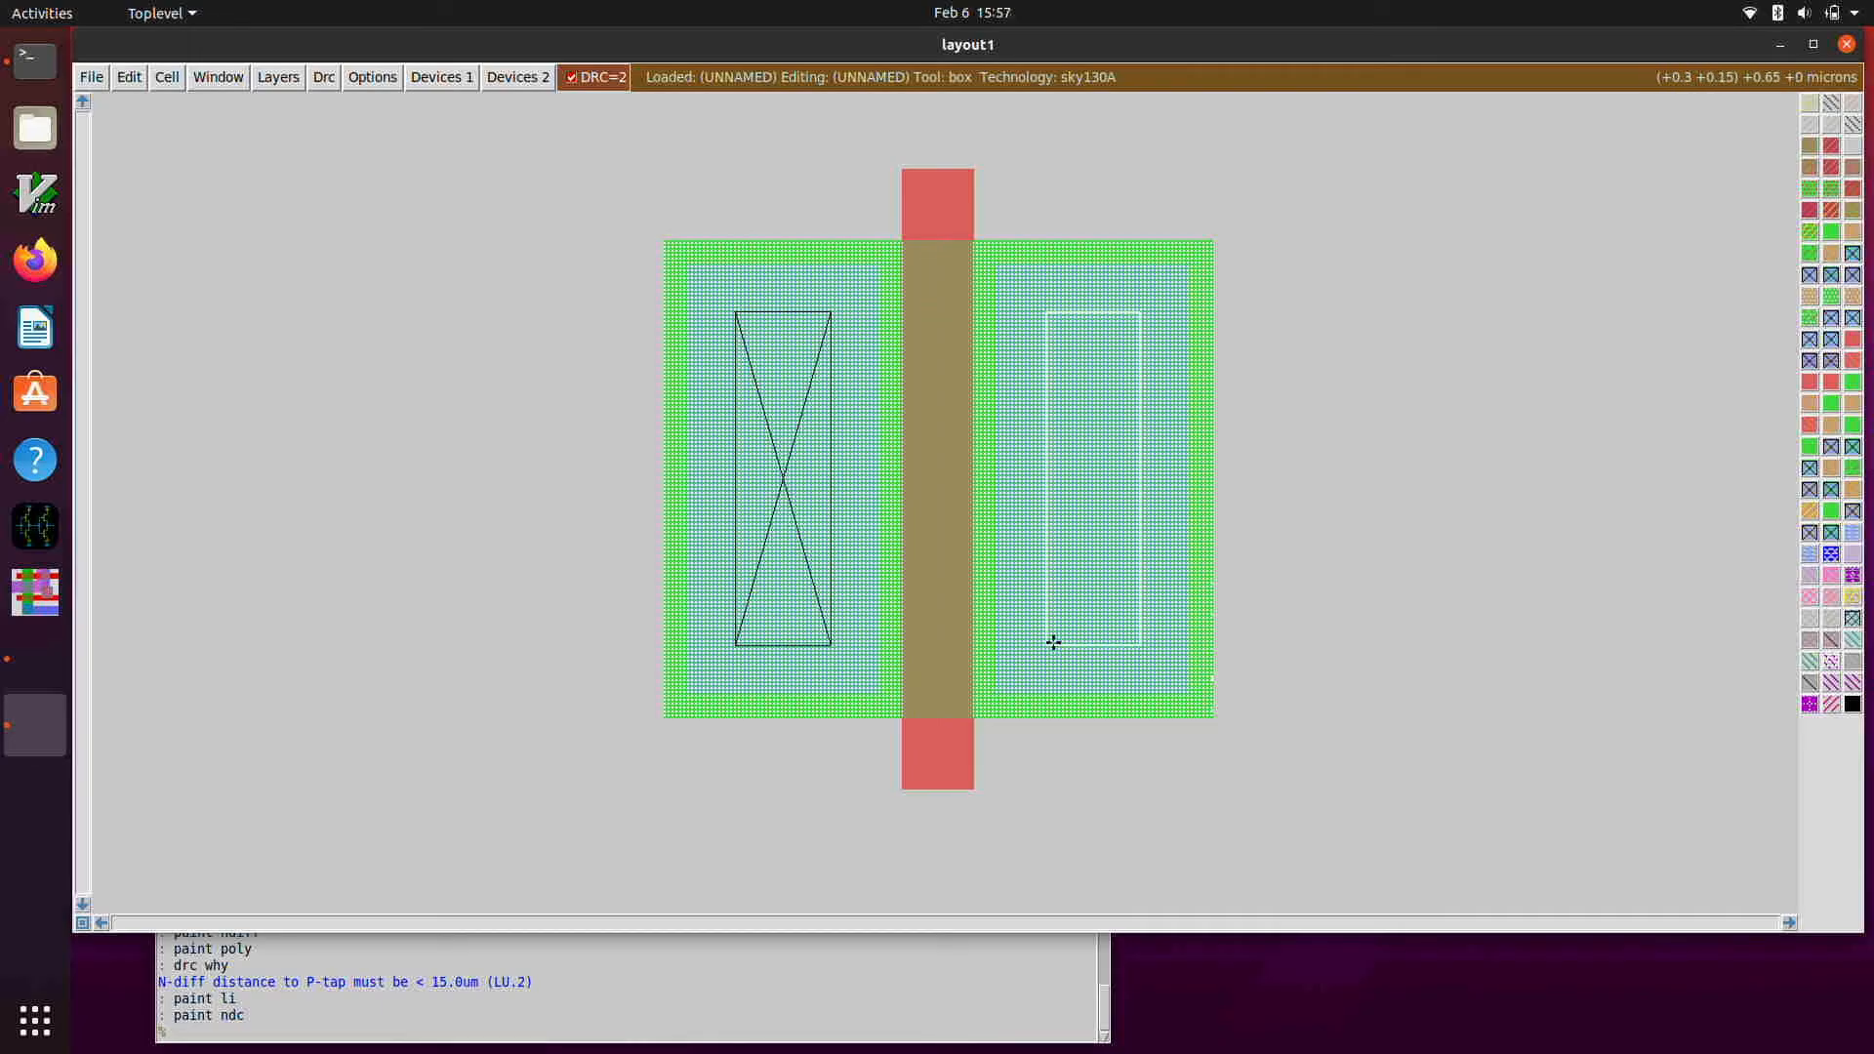
middle_click(782, 483)
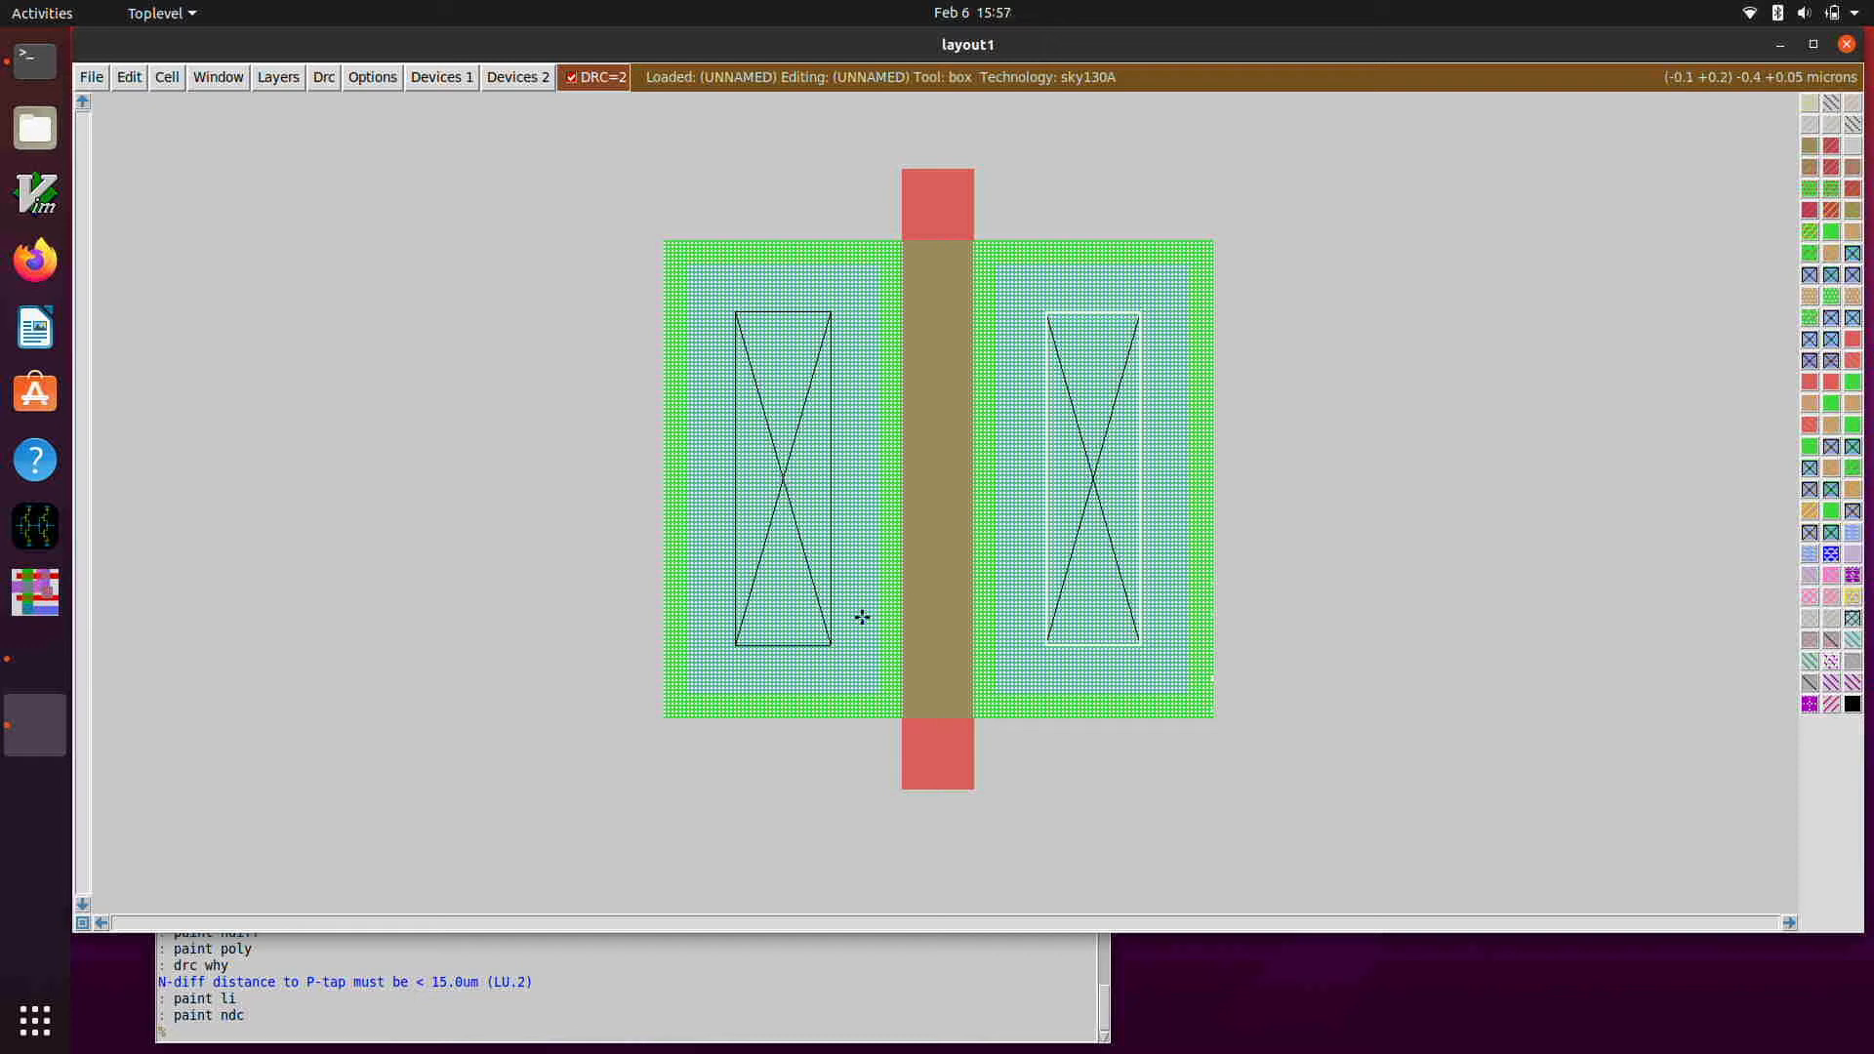
- Fit the box to the left n-diffusion and paint an identical 0.50 by 1.00 micron psd tap directly against its left edge
left_click(660, 721)
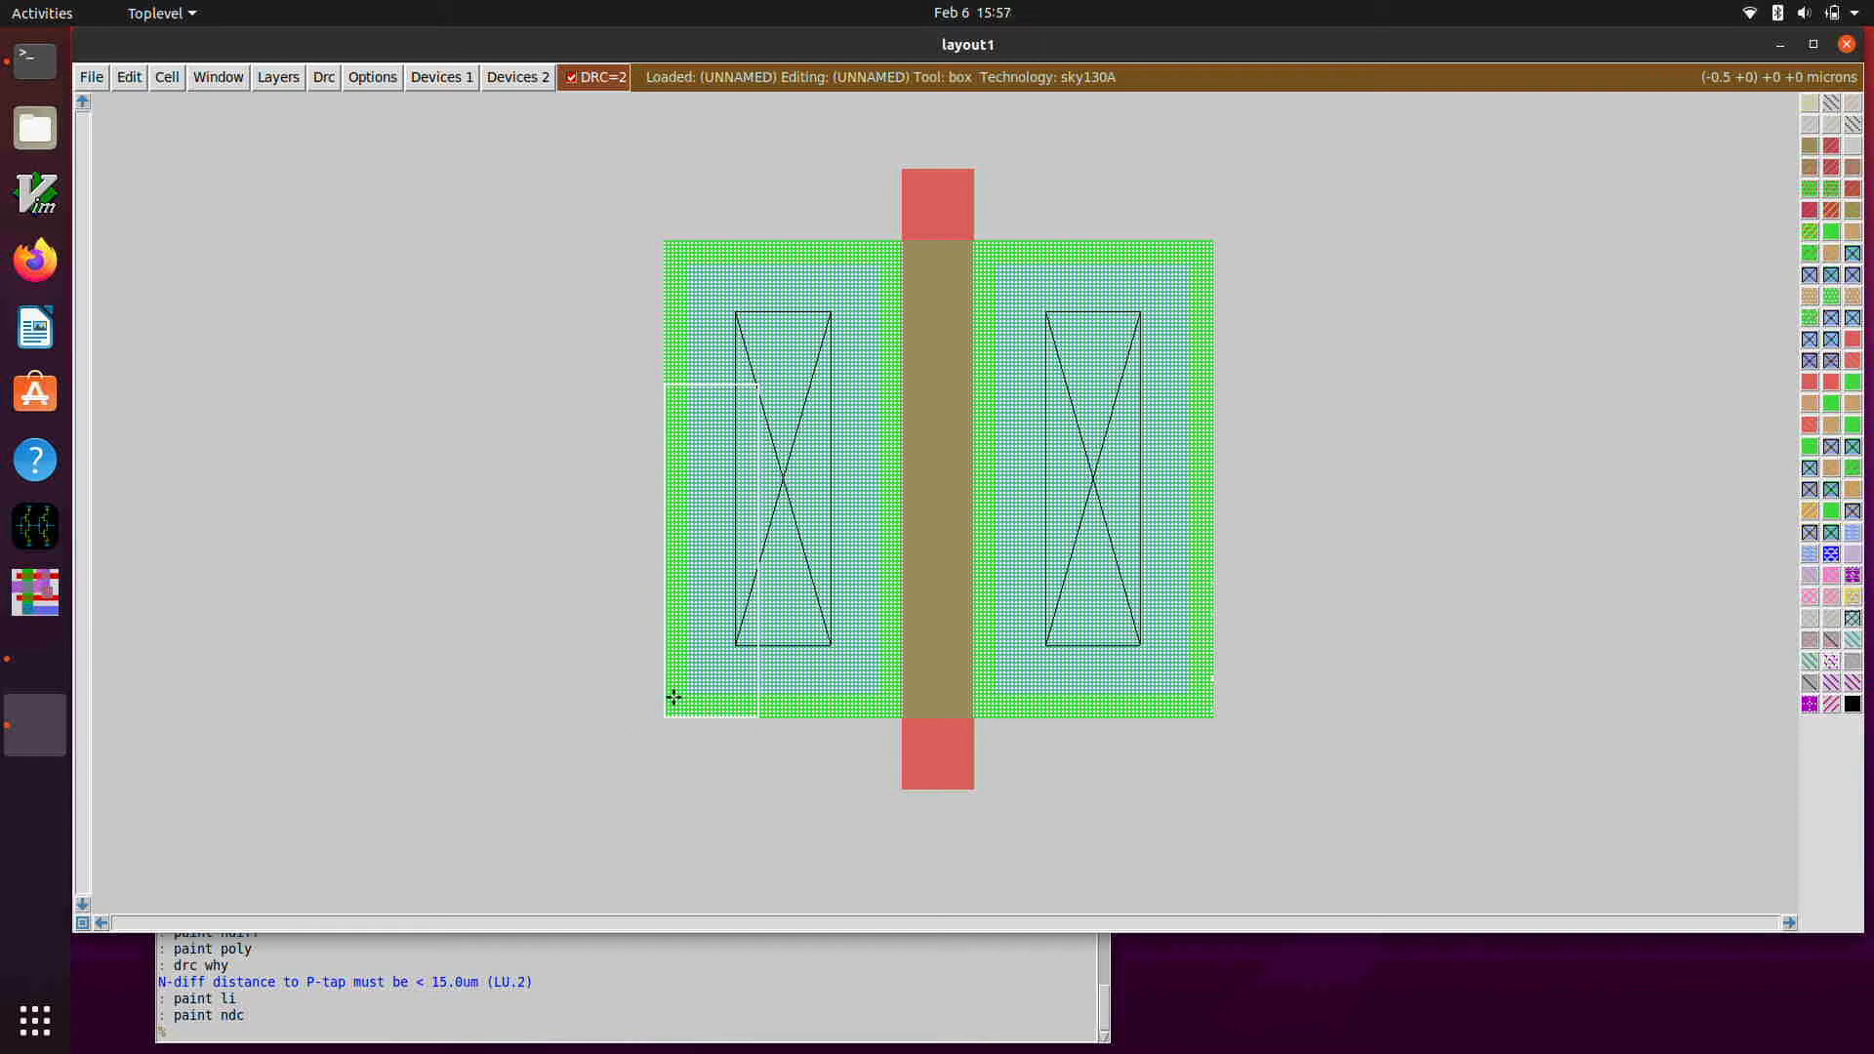
right_click(900, 241)
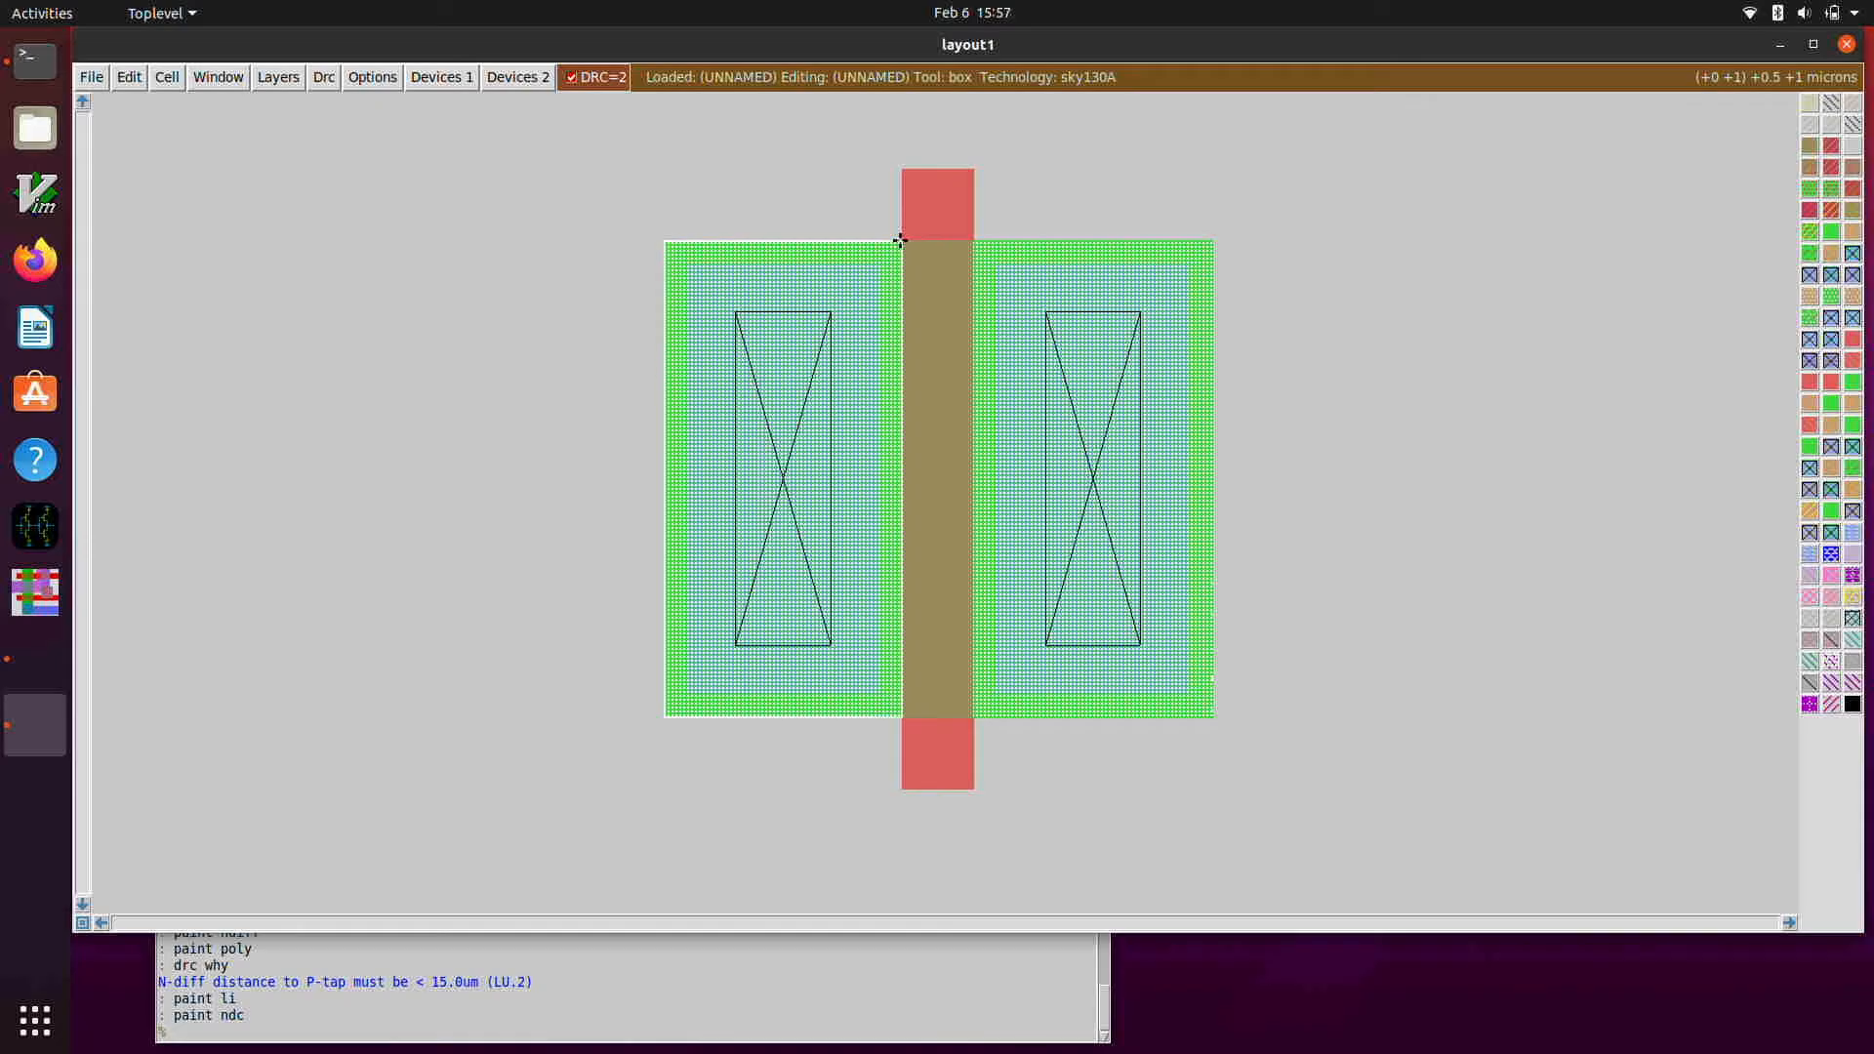
left_click(445, 720)
left_click(425, 719)
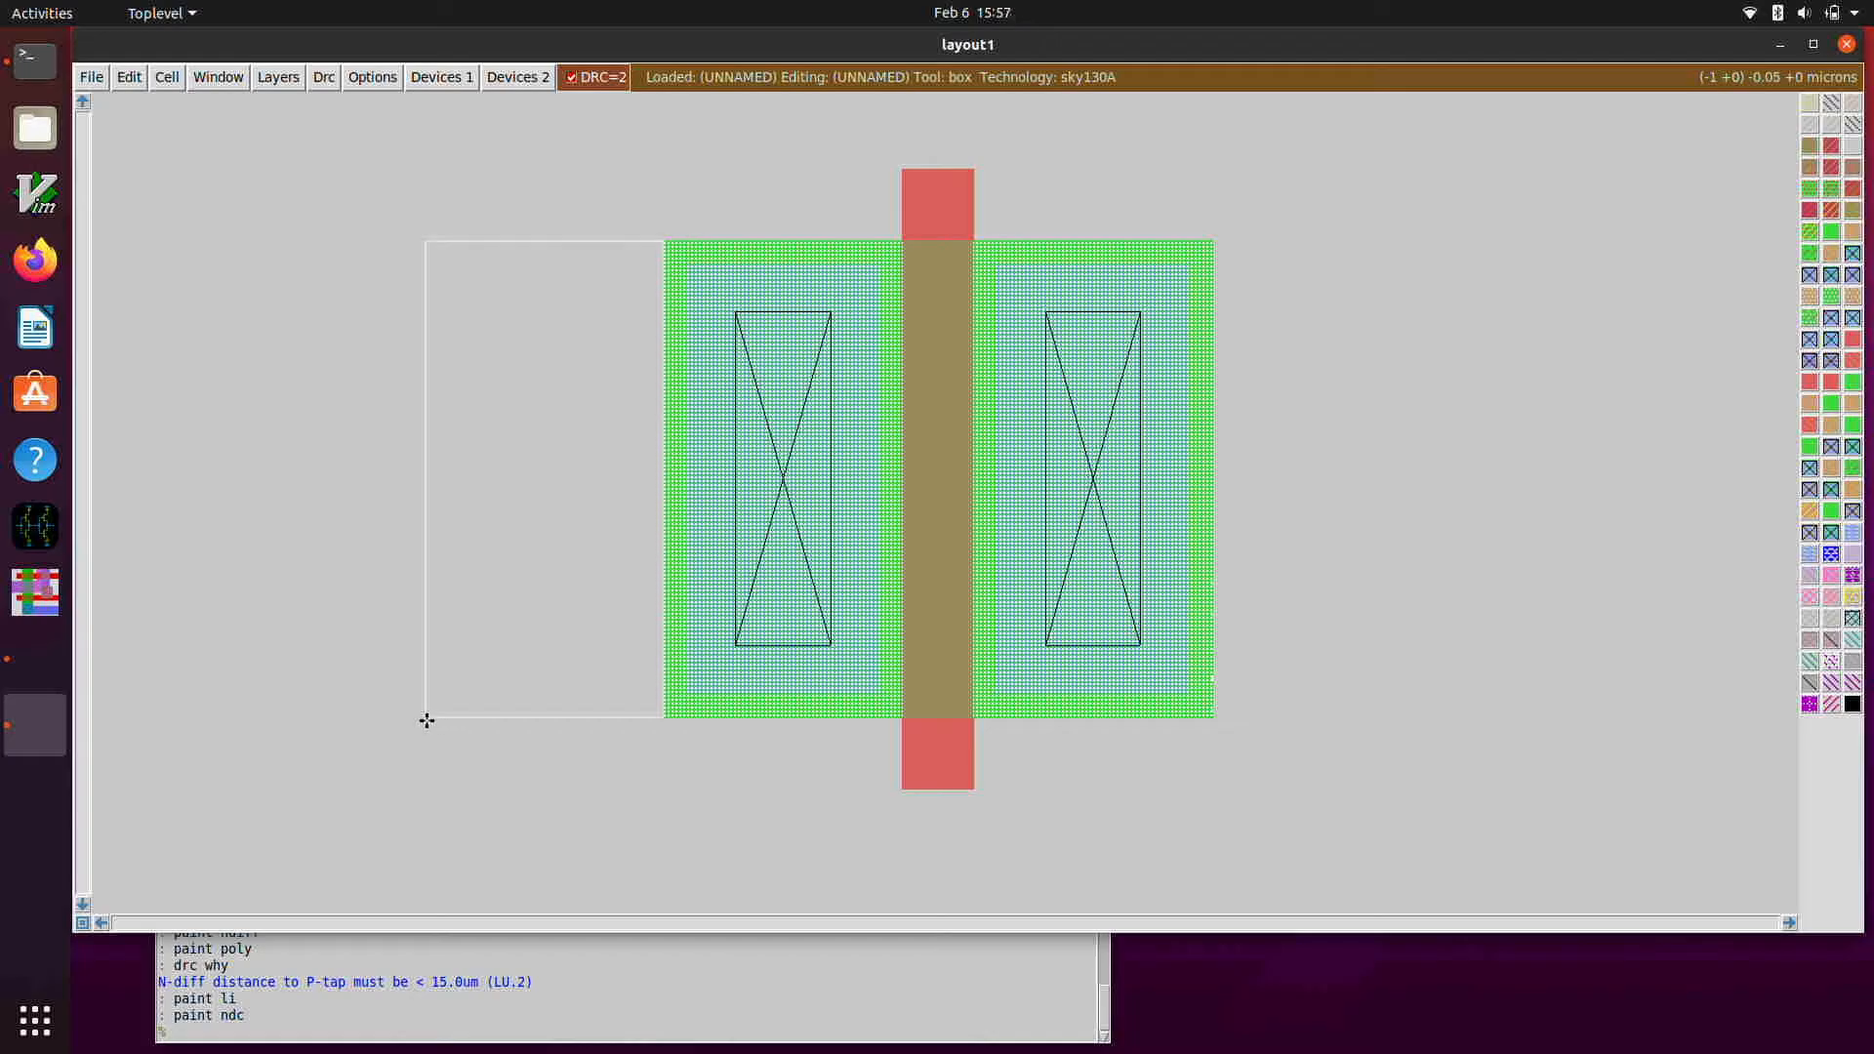
type("paint")
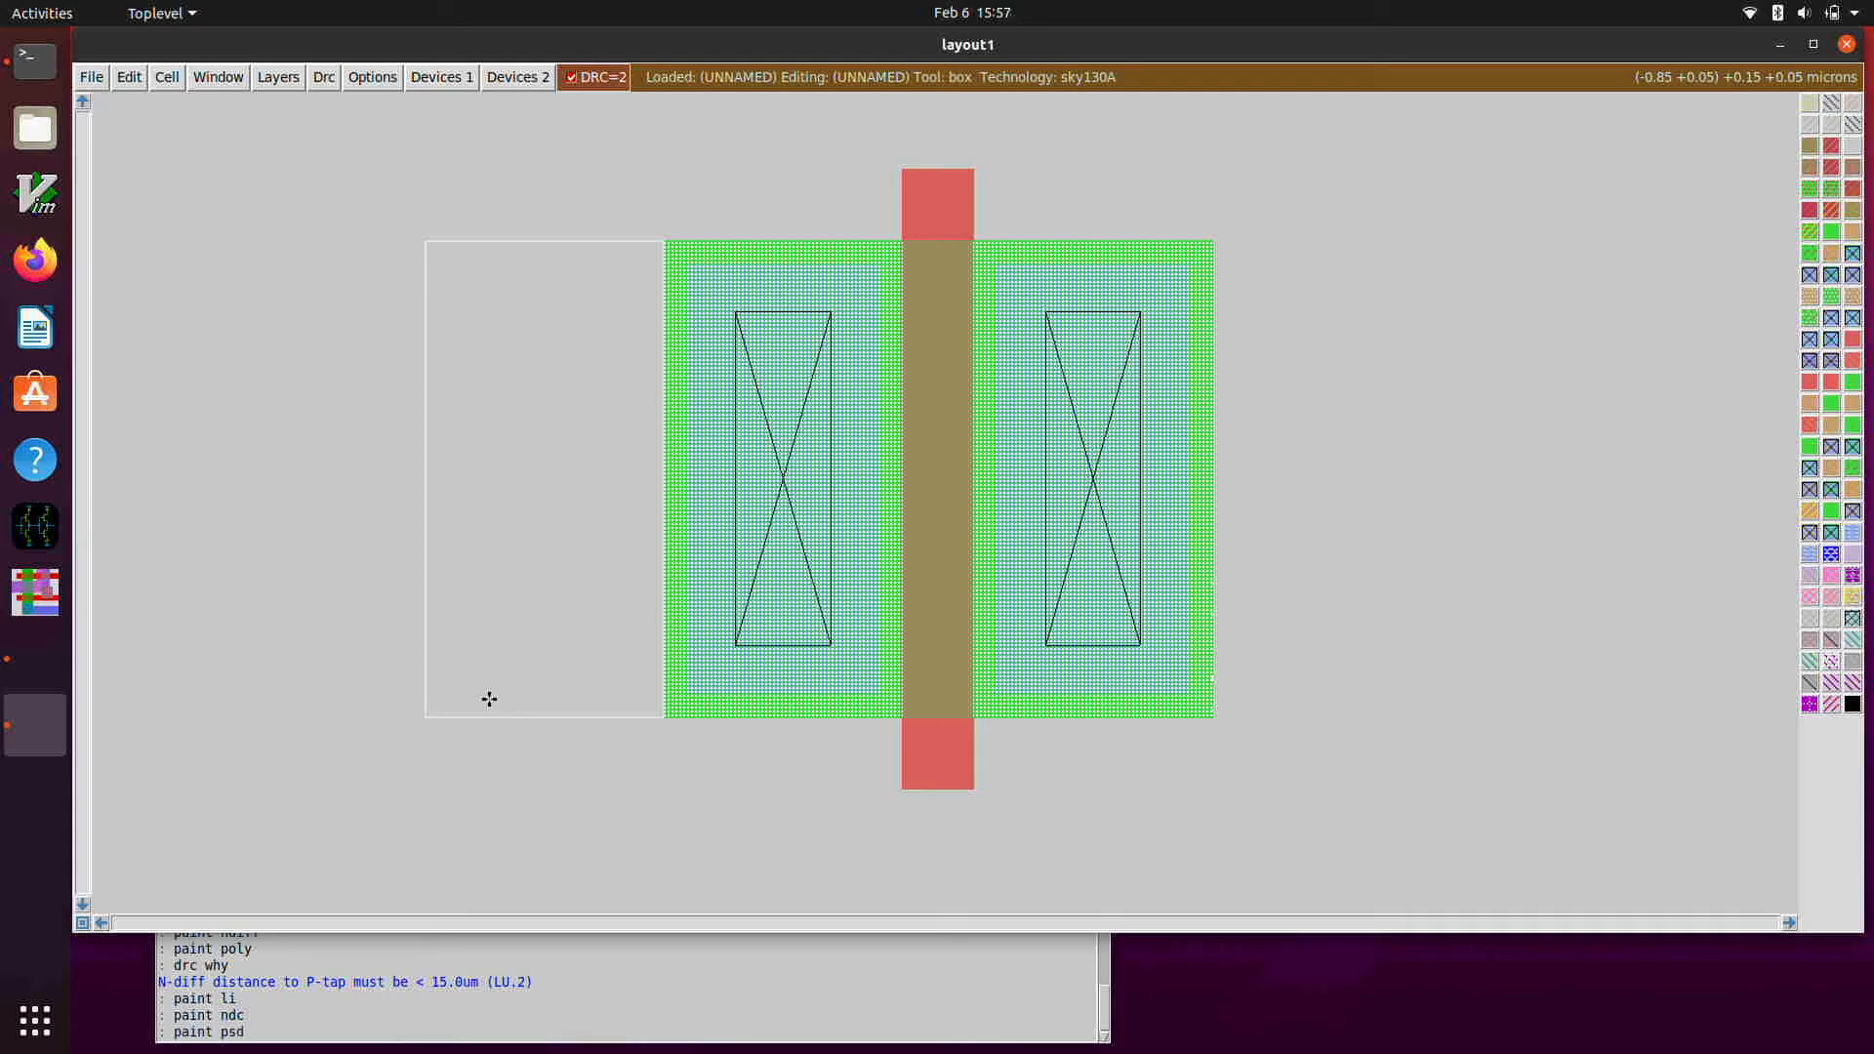
type(" psd")
key("Return")
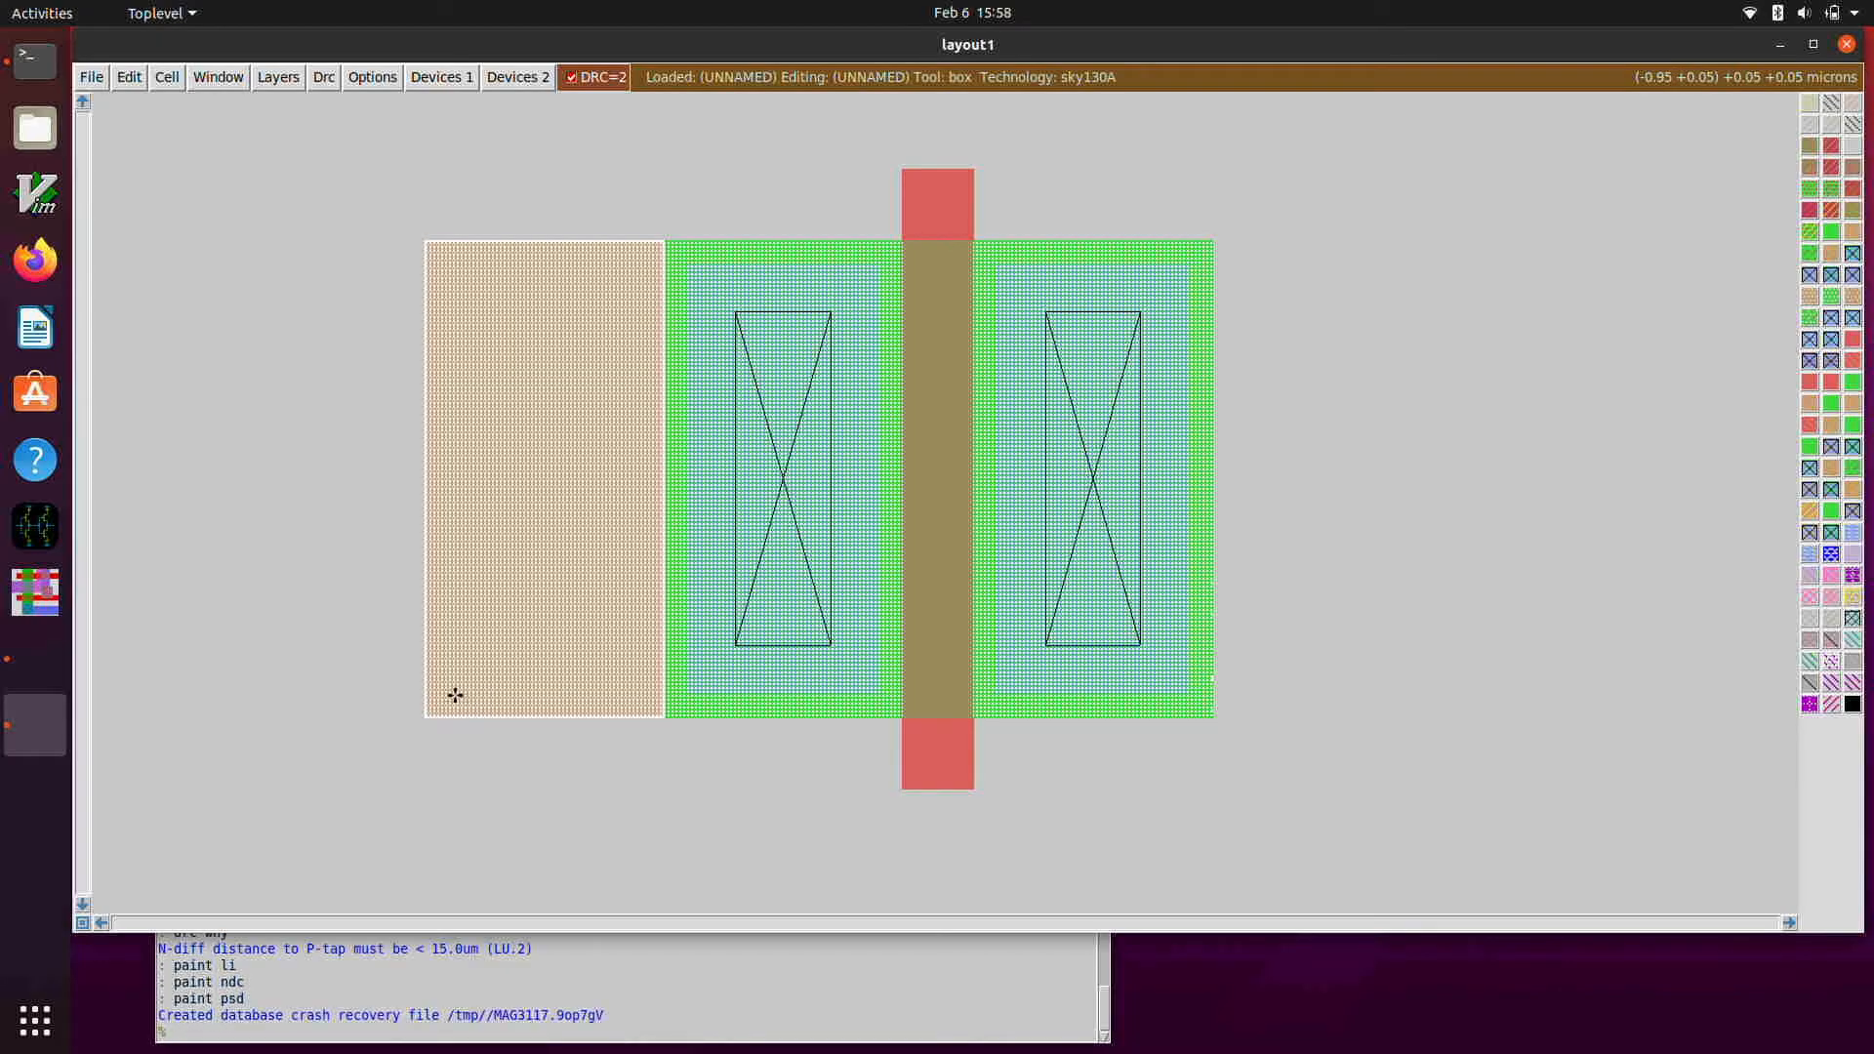
- Paint a 0.50 by 0.90 micron li area over the psd tap, inset 0.05 microns and extending to the left transistor li
left_click(455, 695)
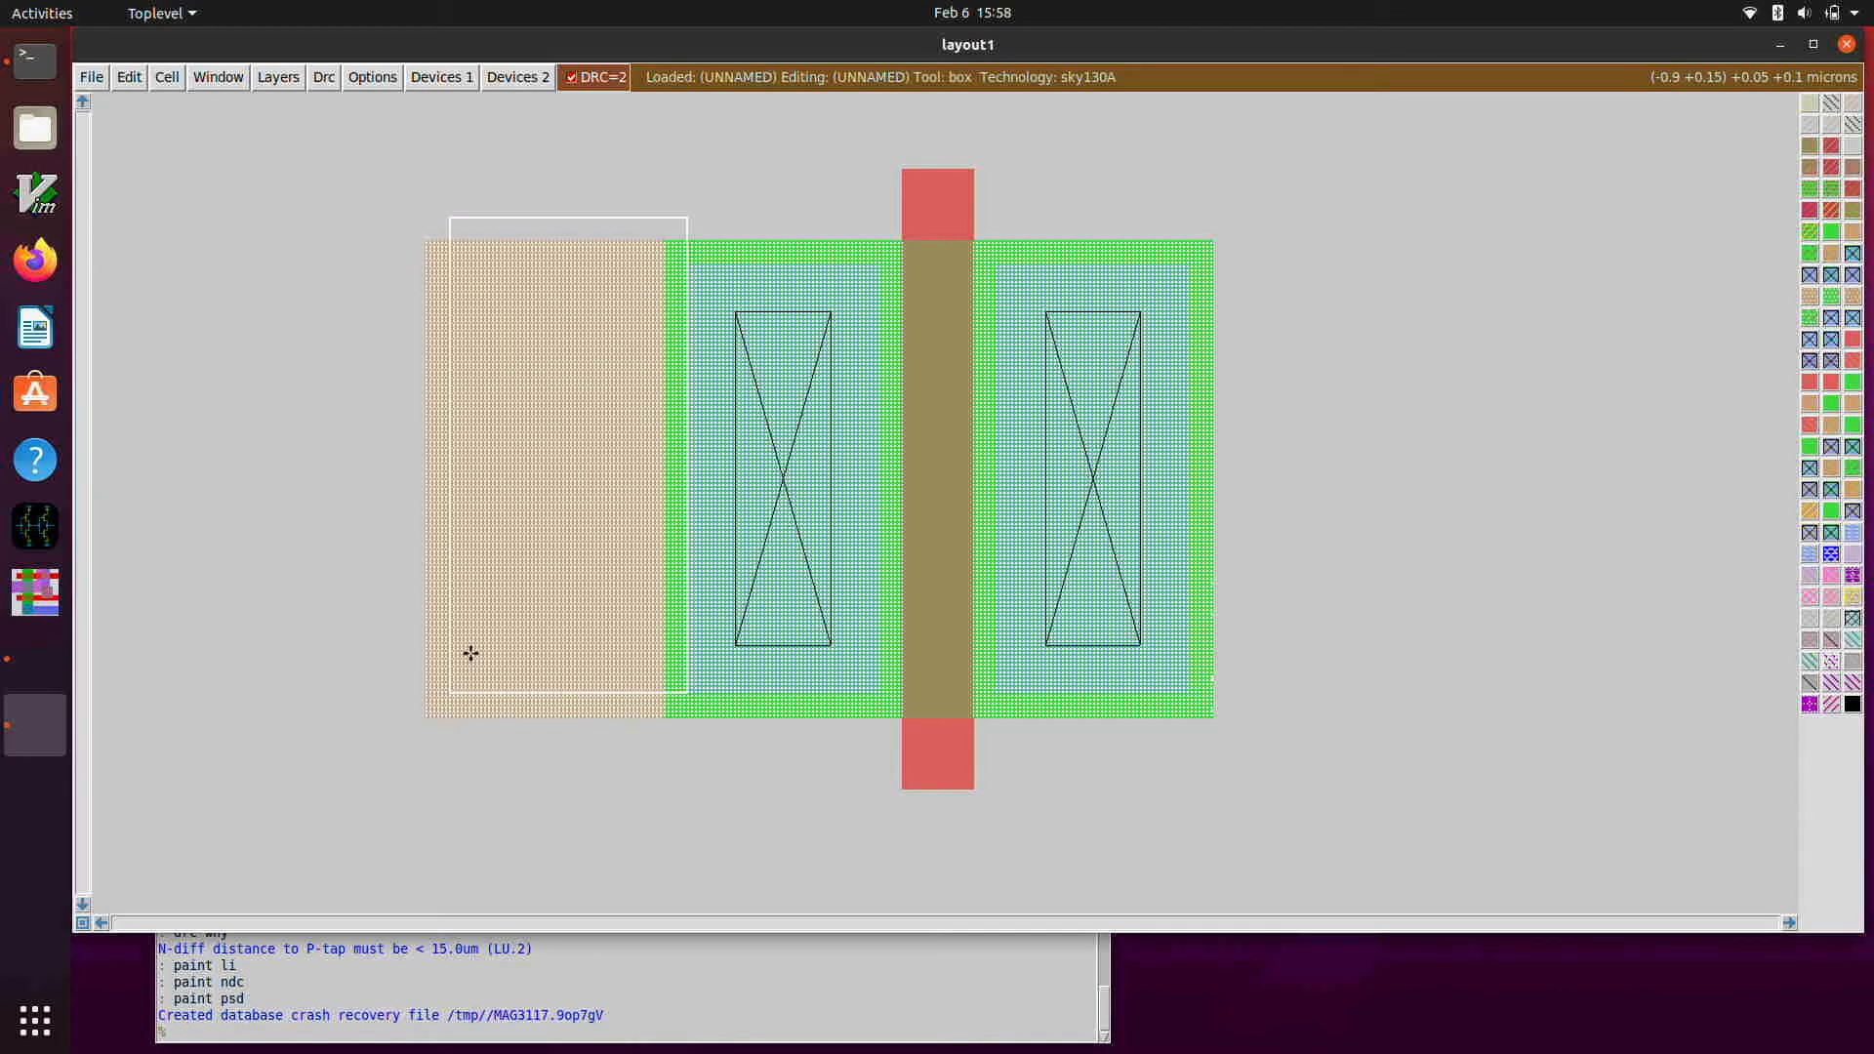
right_click(691, 261)
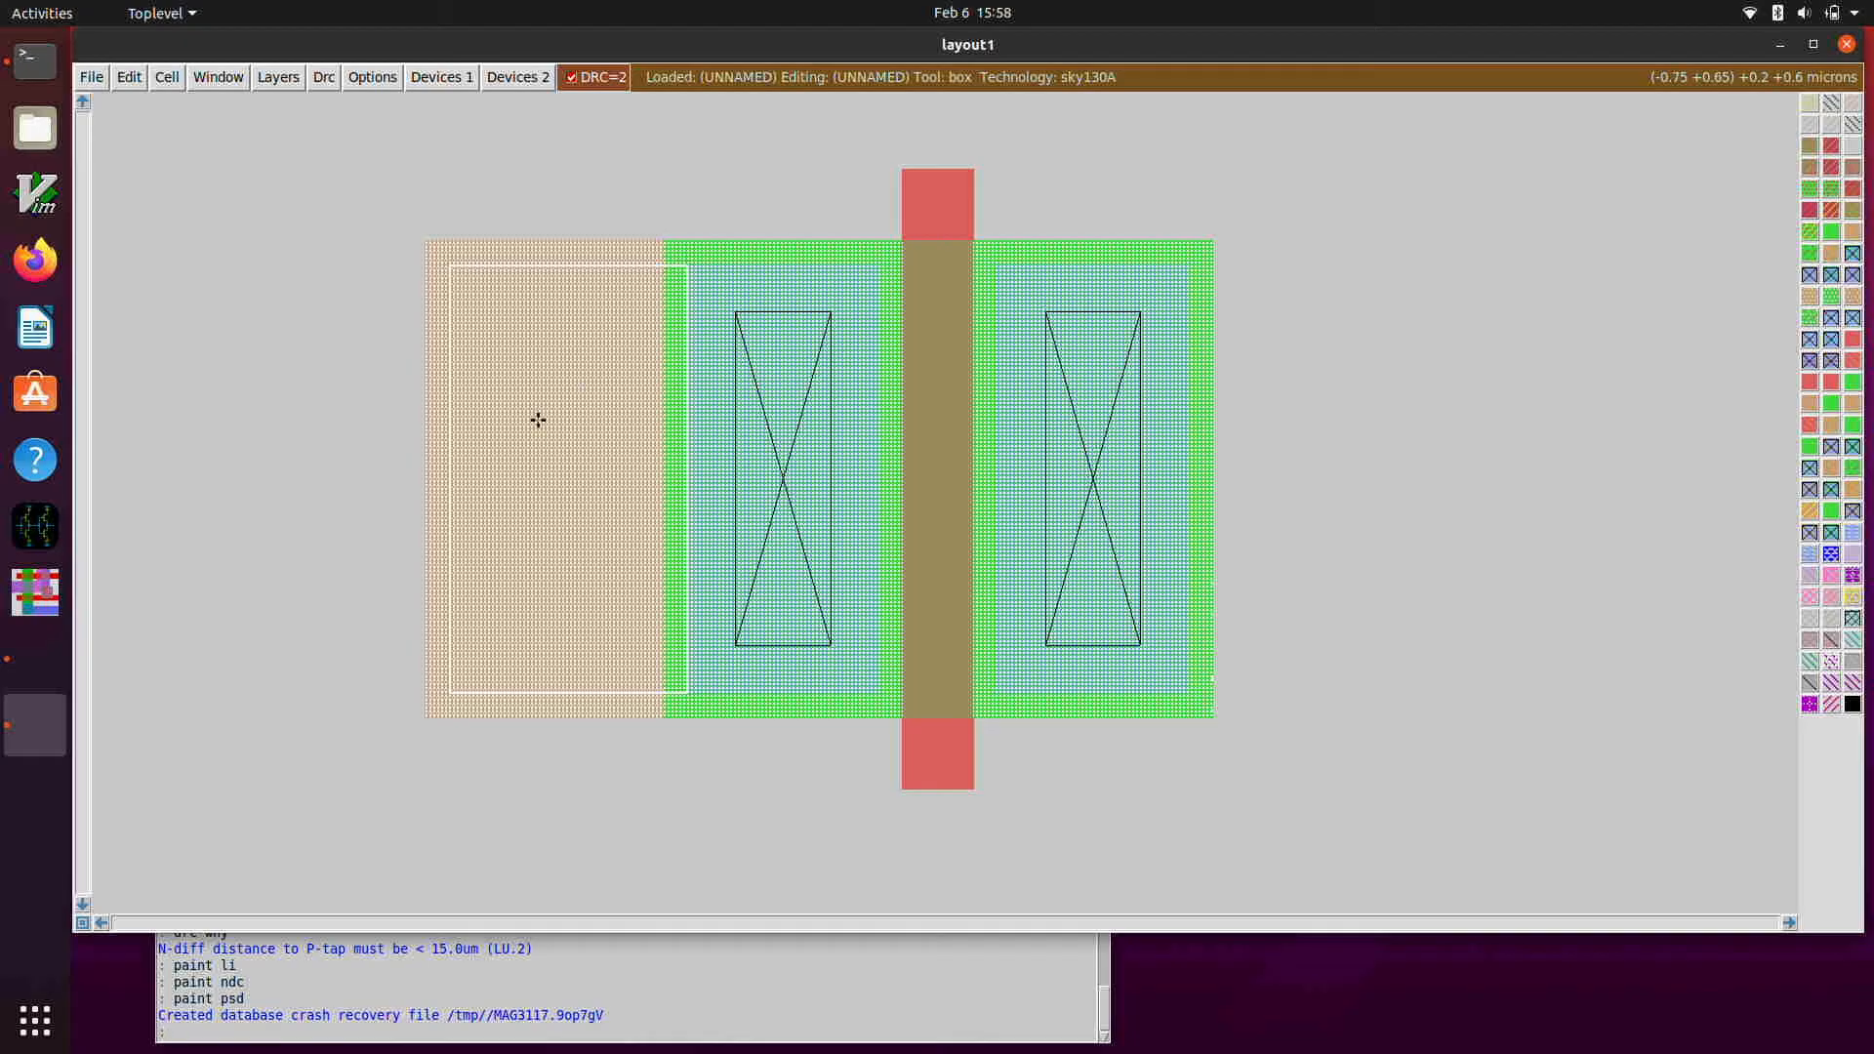
type("paint li")
key("Return")
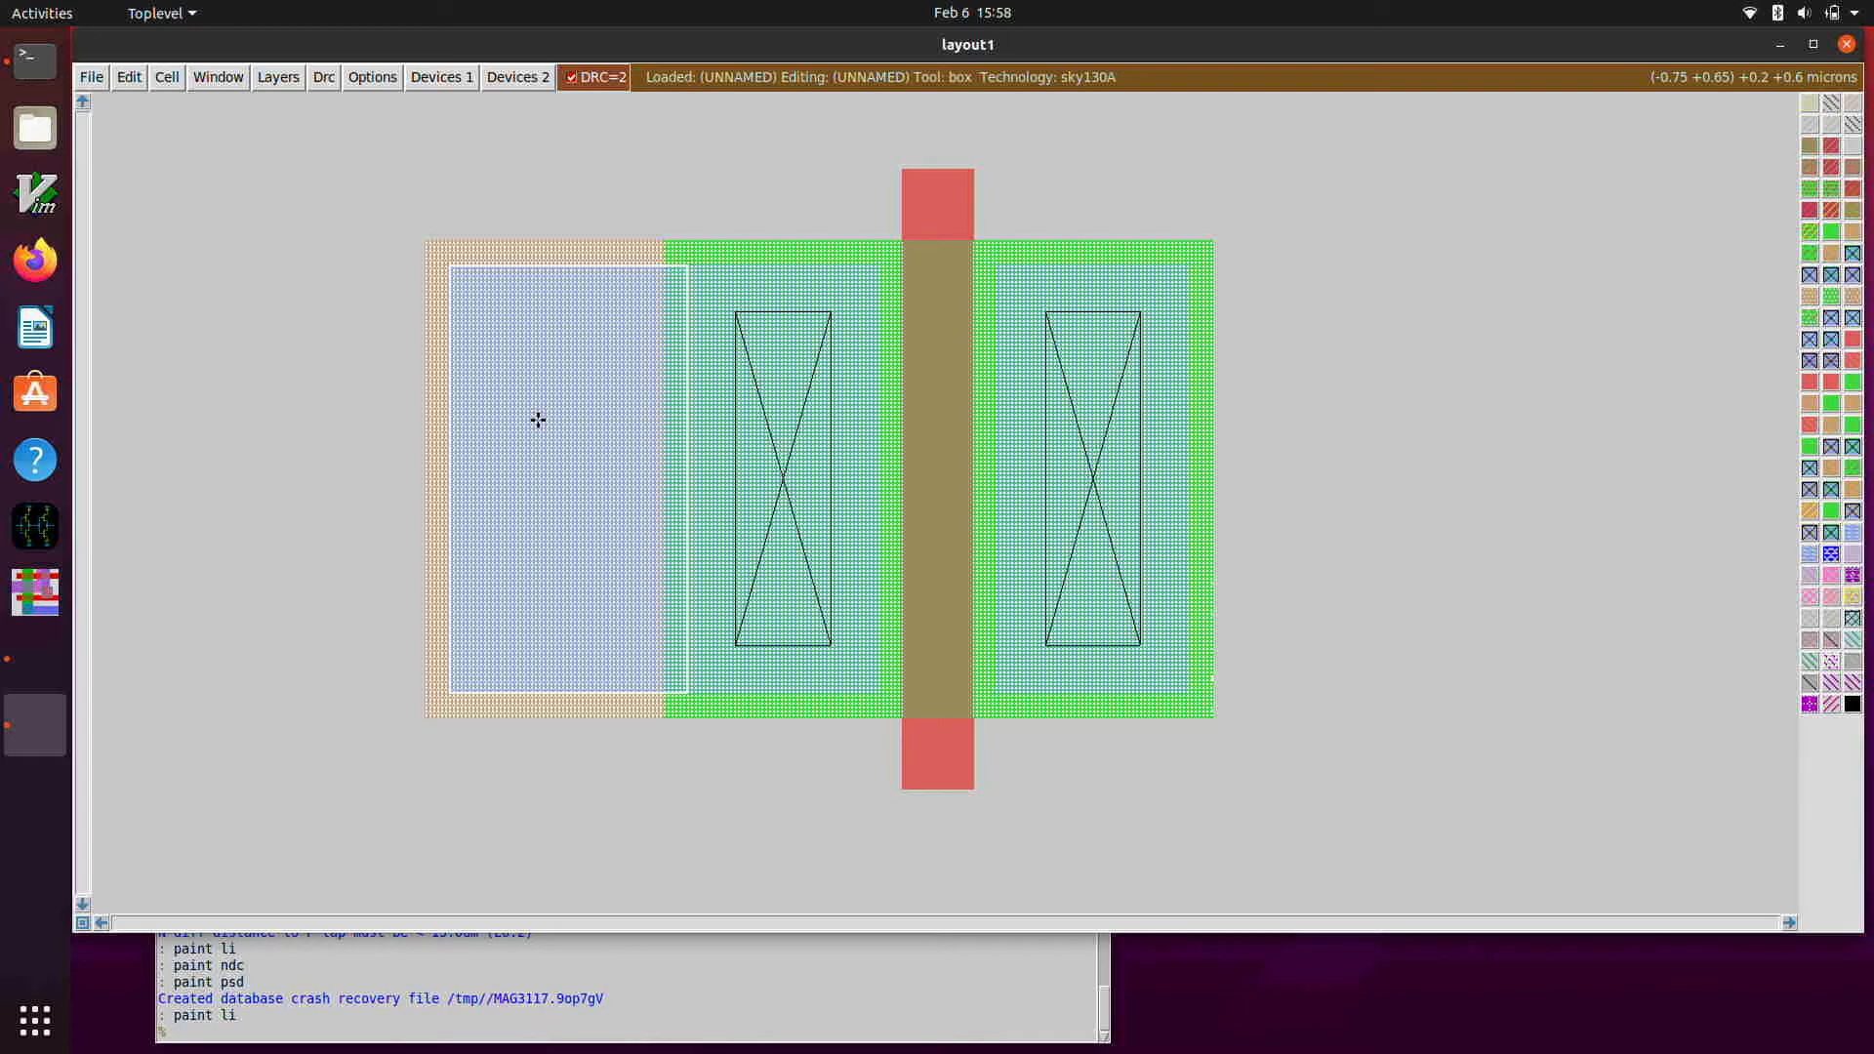
- Paint a 0.20 by 0.70 micron psc contact centred in the psd tap
left_click(493, 649)
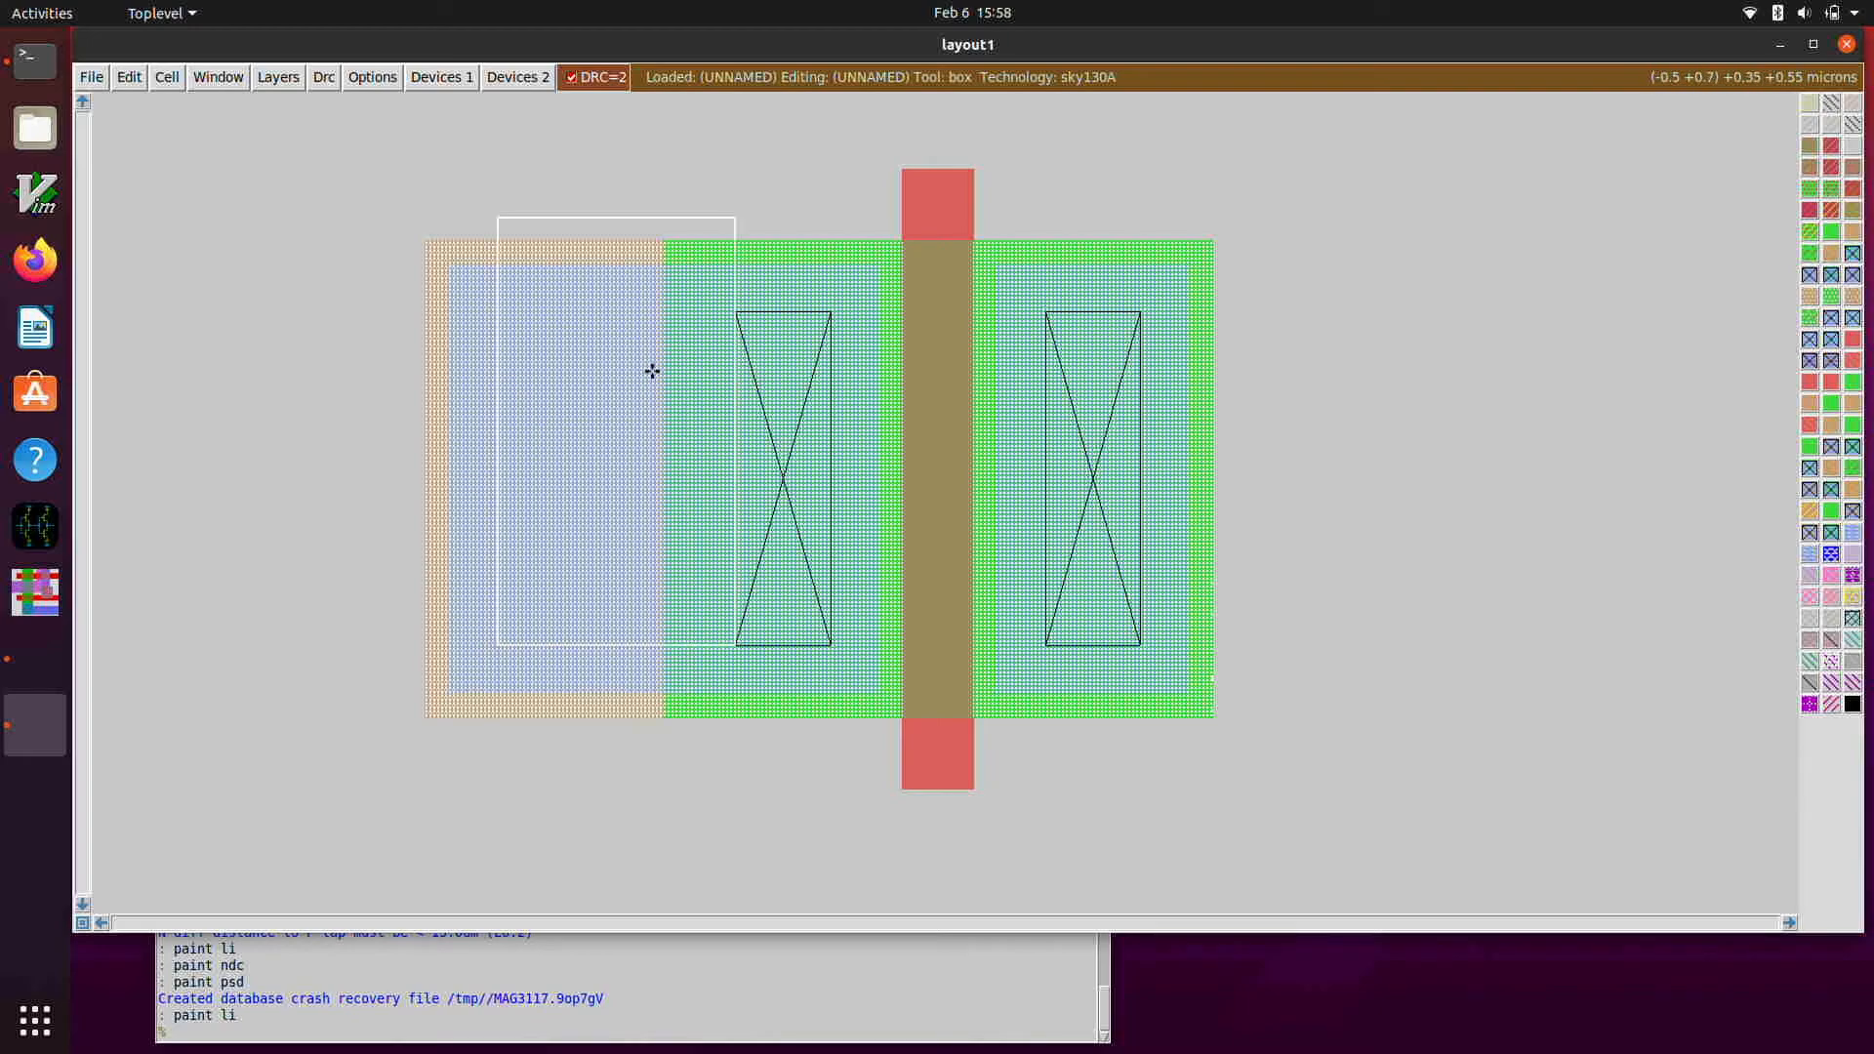
right_click(589, 313)
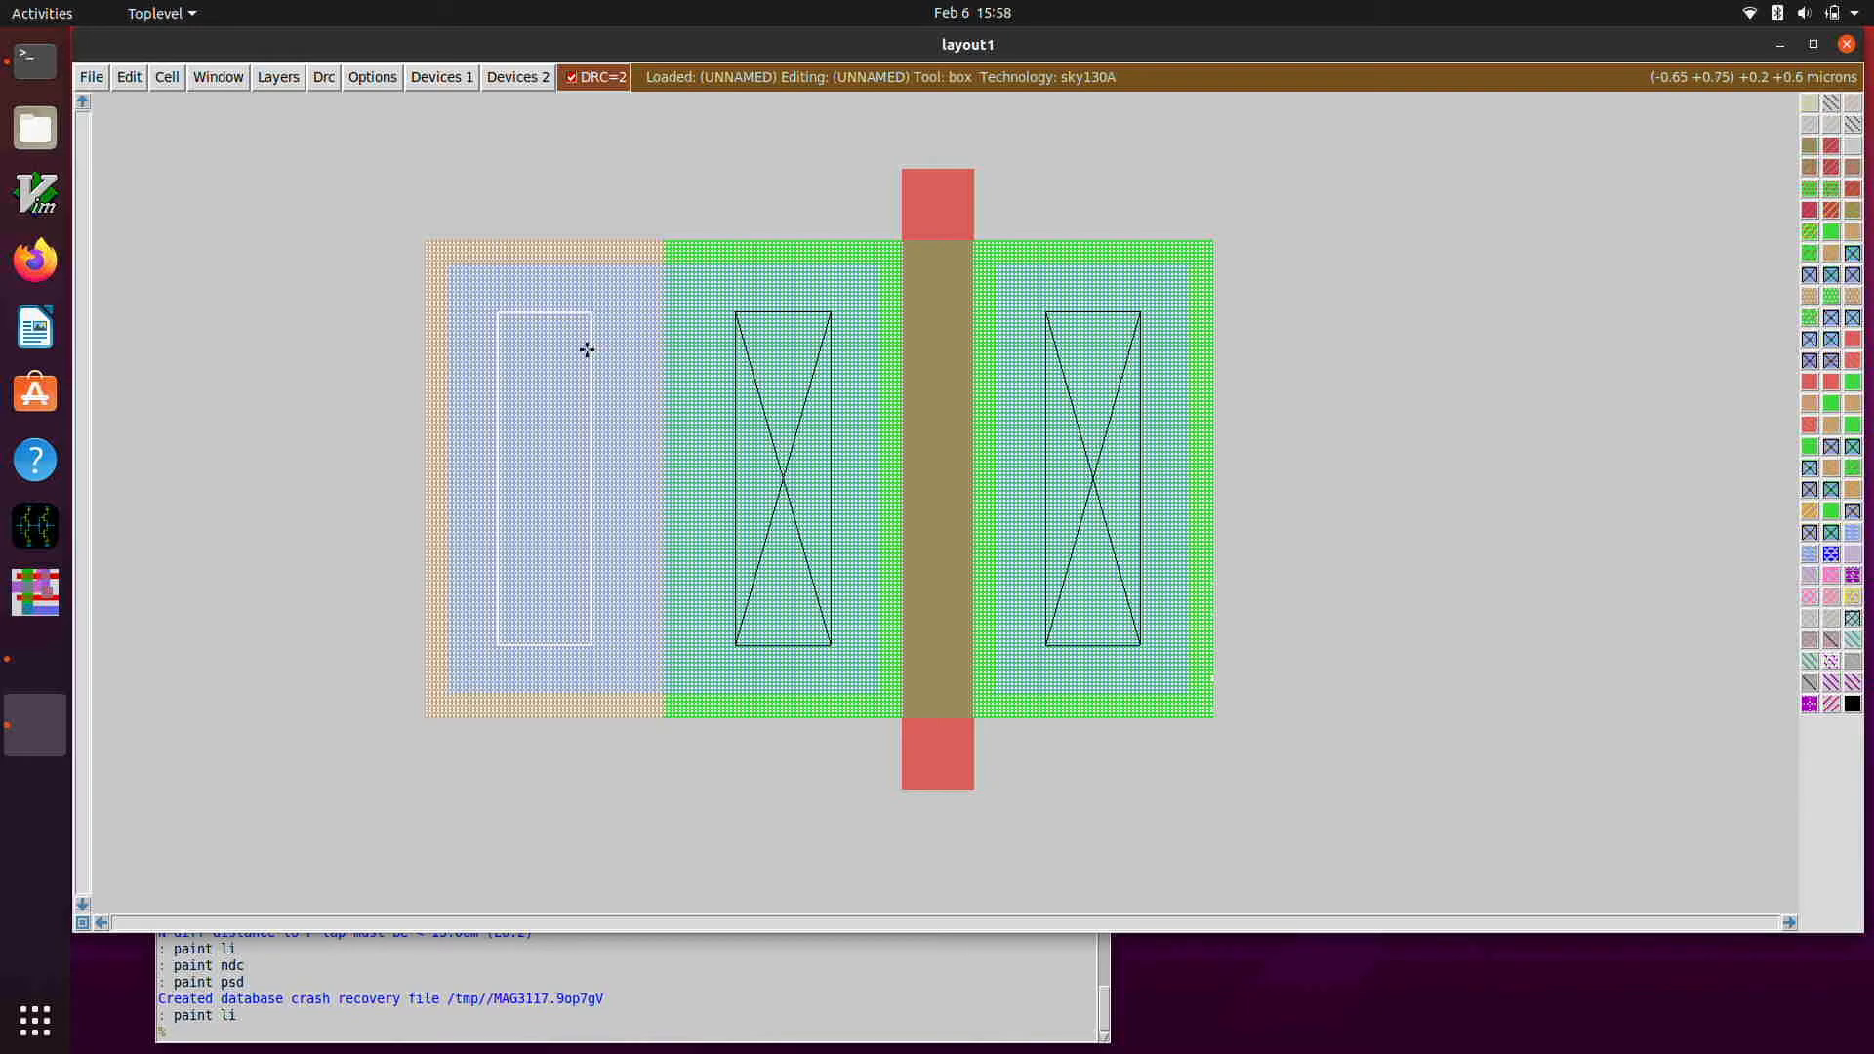
type(":paint psc")
key("Return")
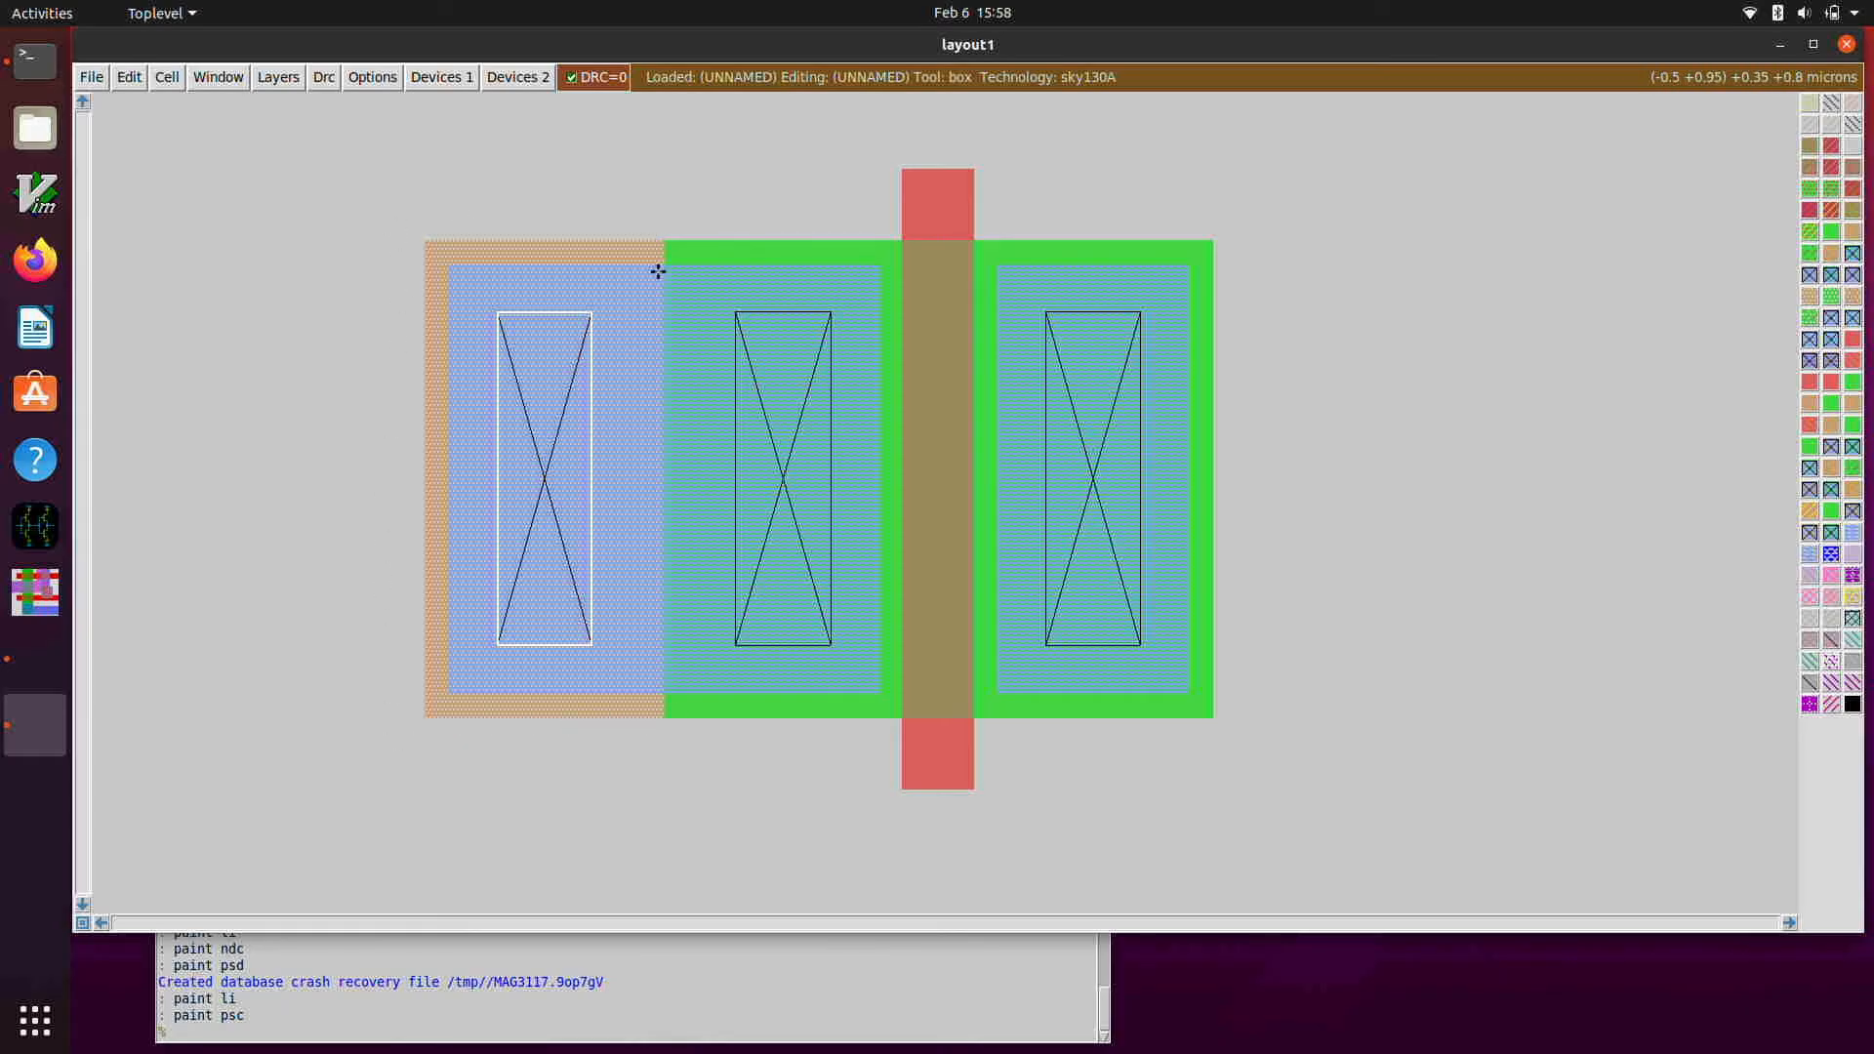
- Select the entire transistor and tap area and copy it 30 units north
key("shift+z")
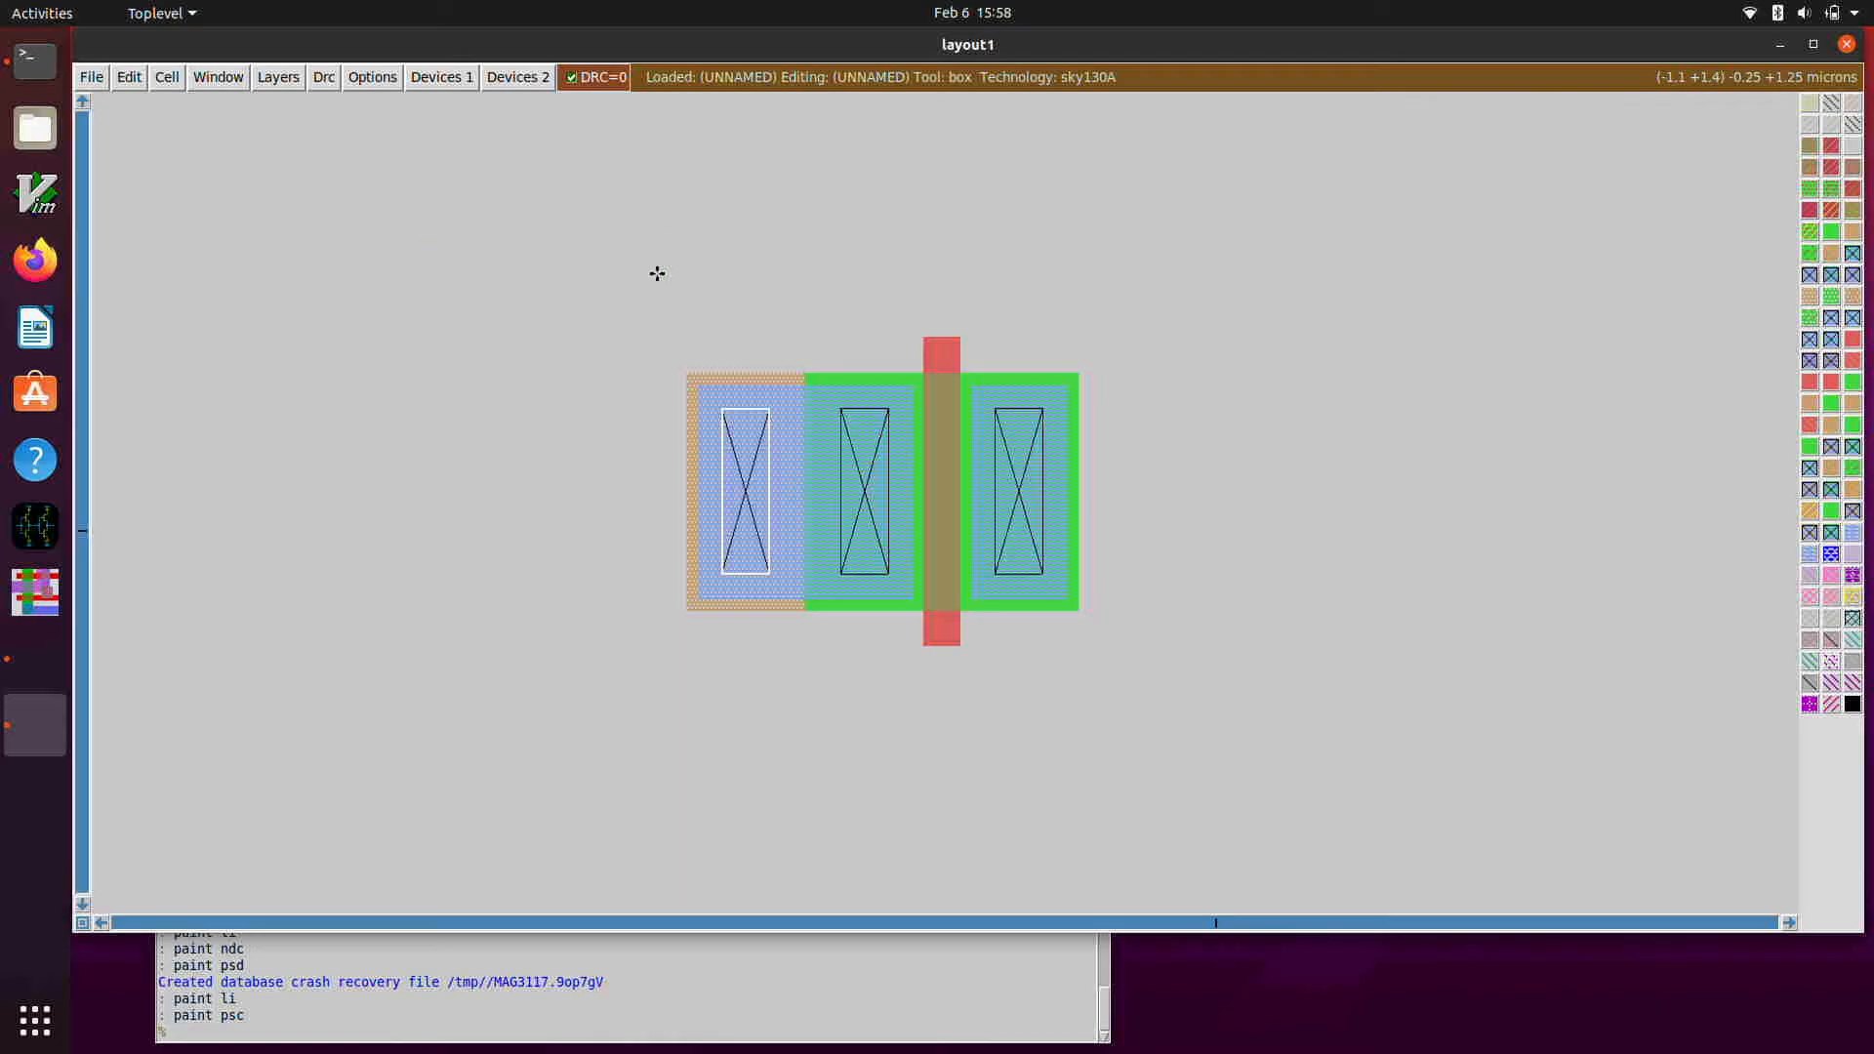
scroll(741, 289, "up", 3)
scroll(741, 289, "down", 1)
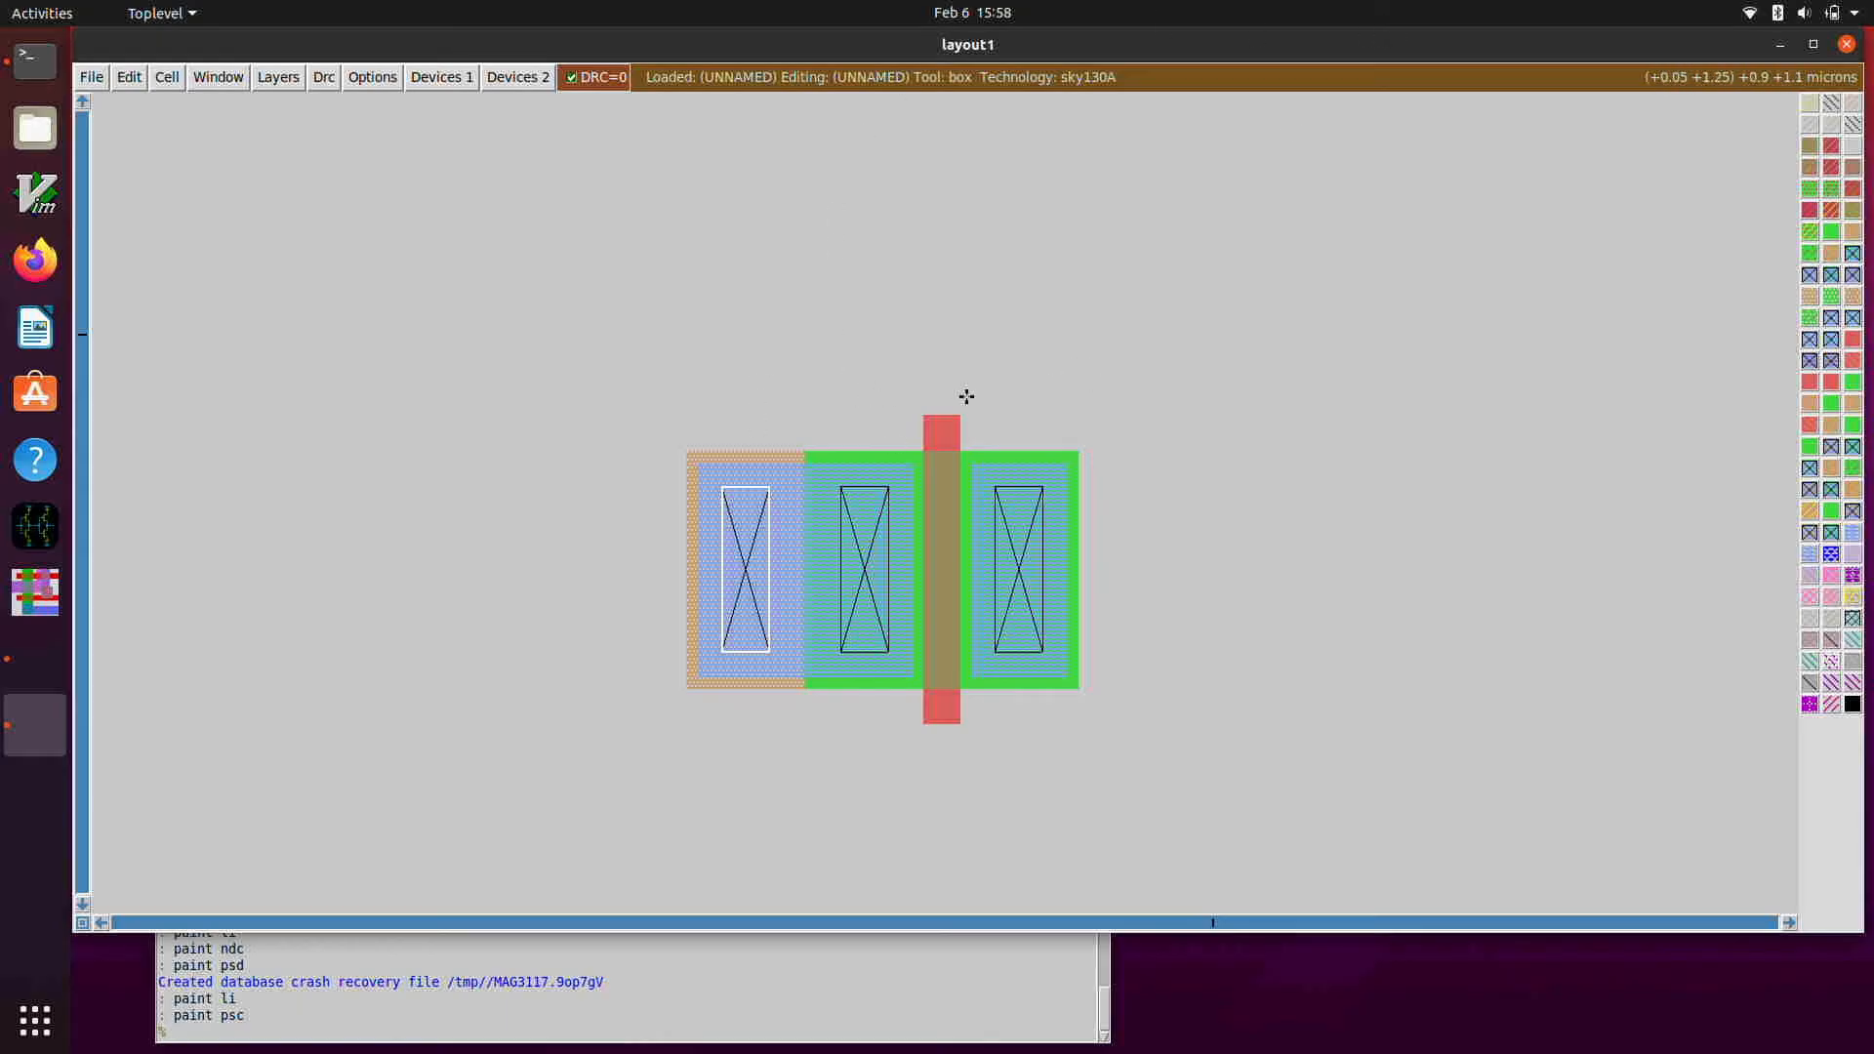
scroll(991, 398, "up", 1)
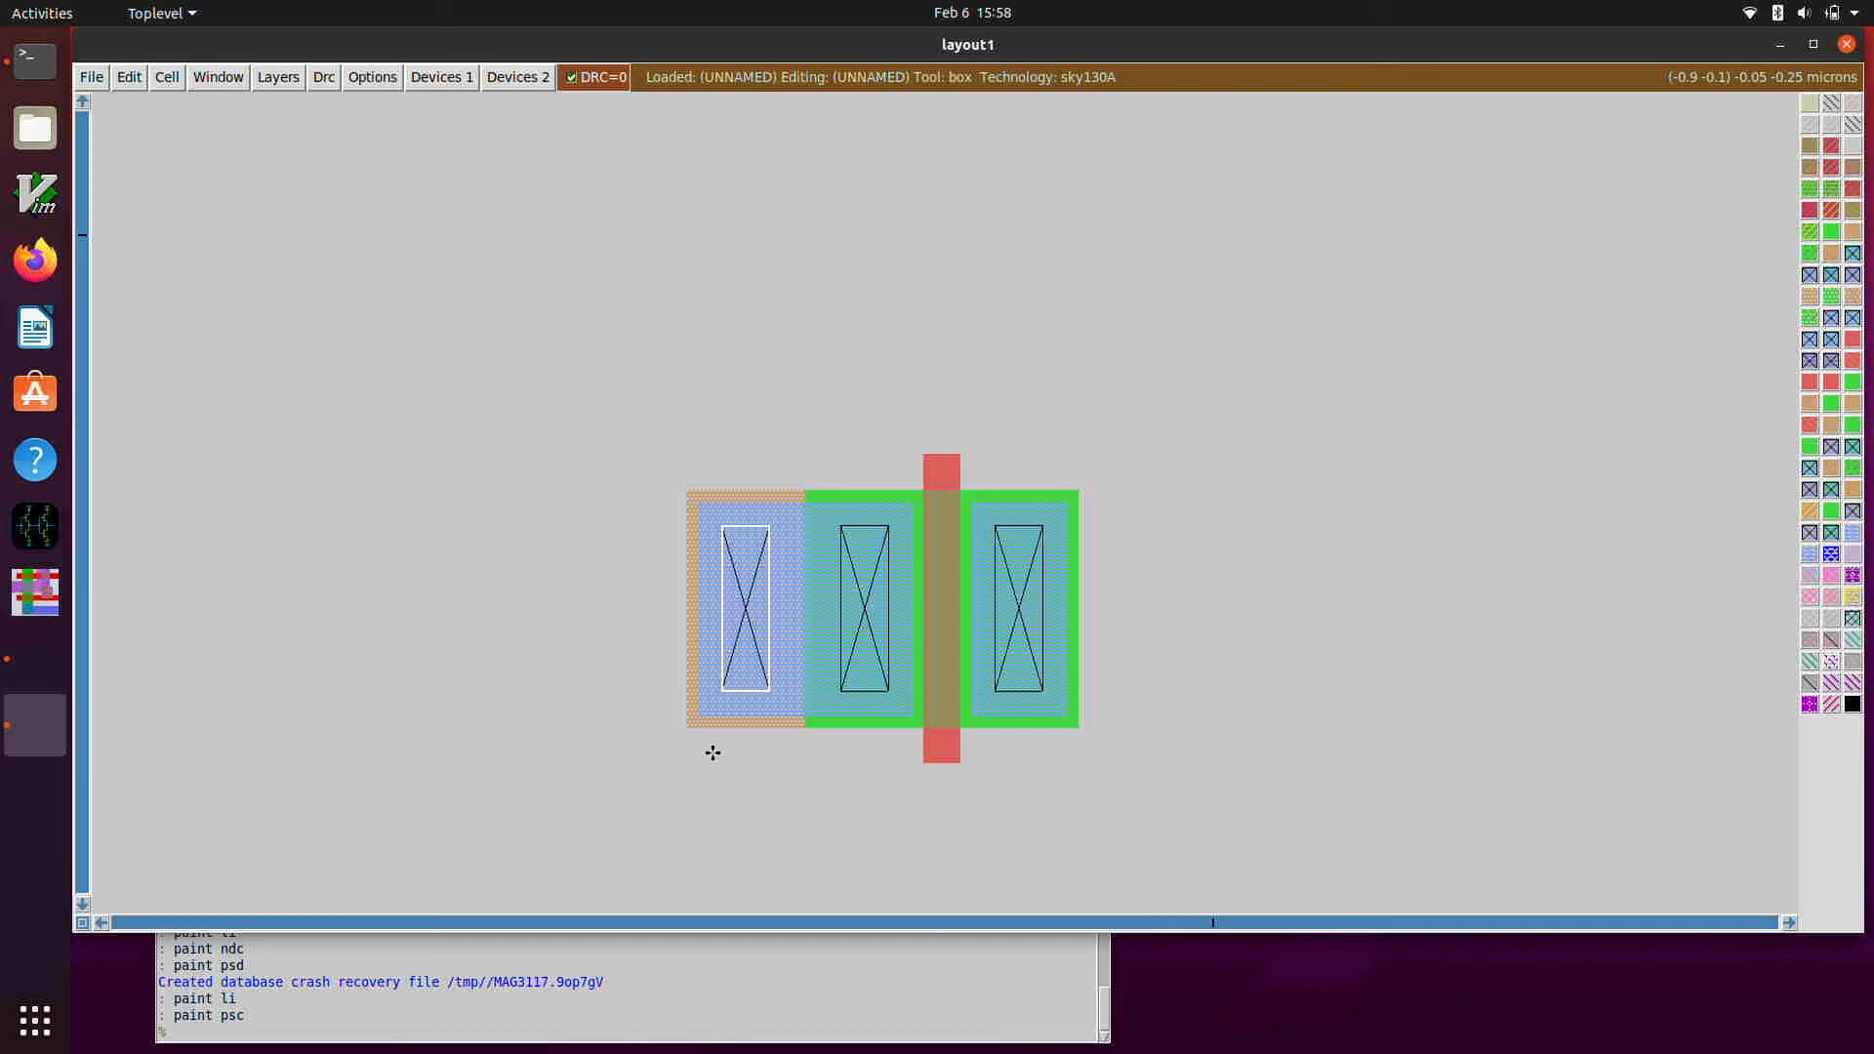
key("s")
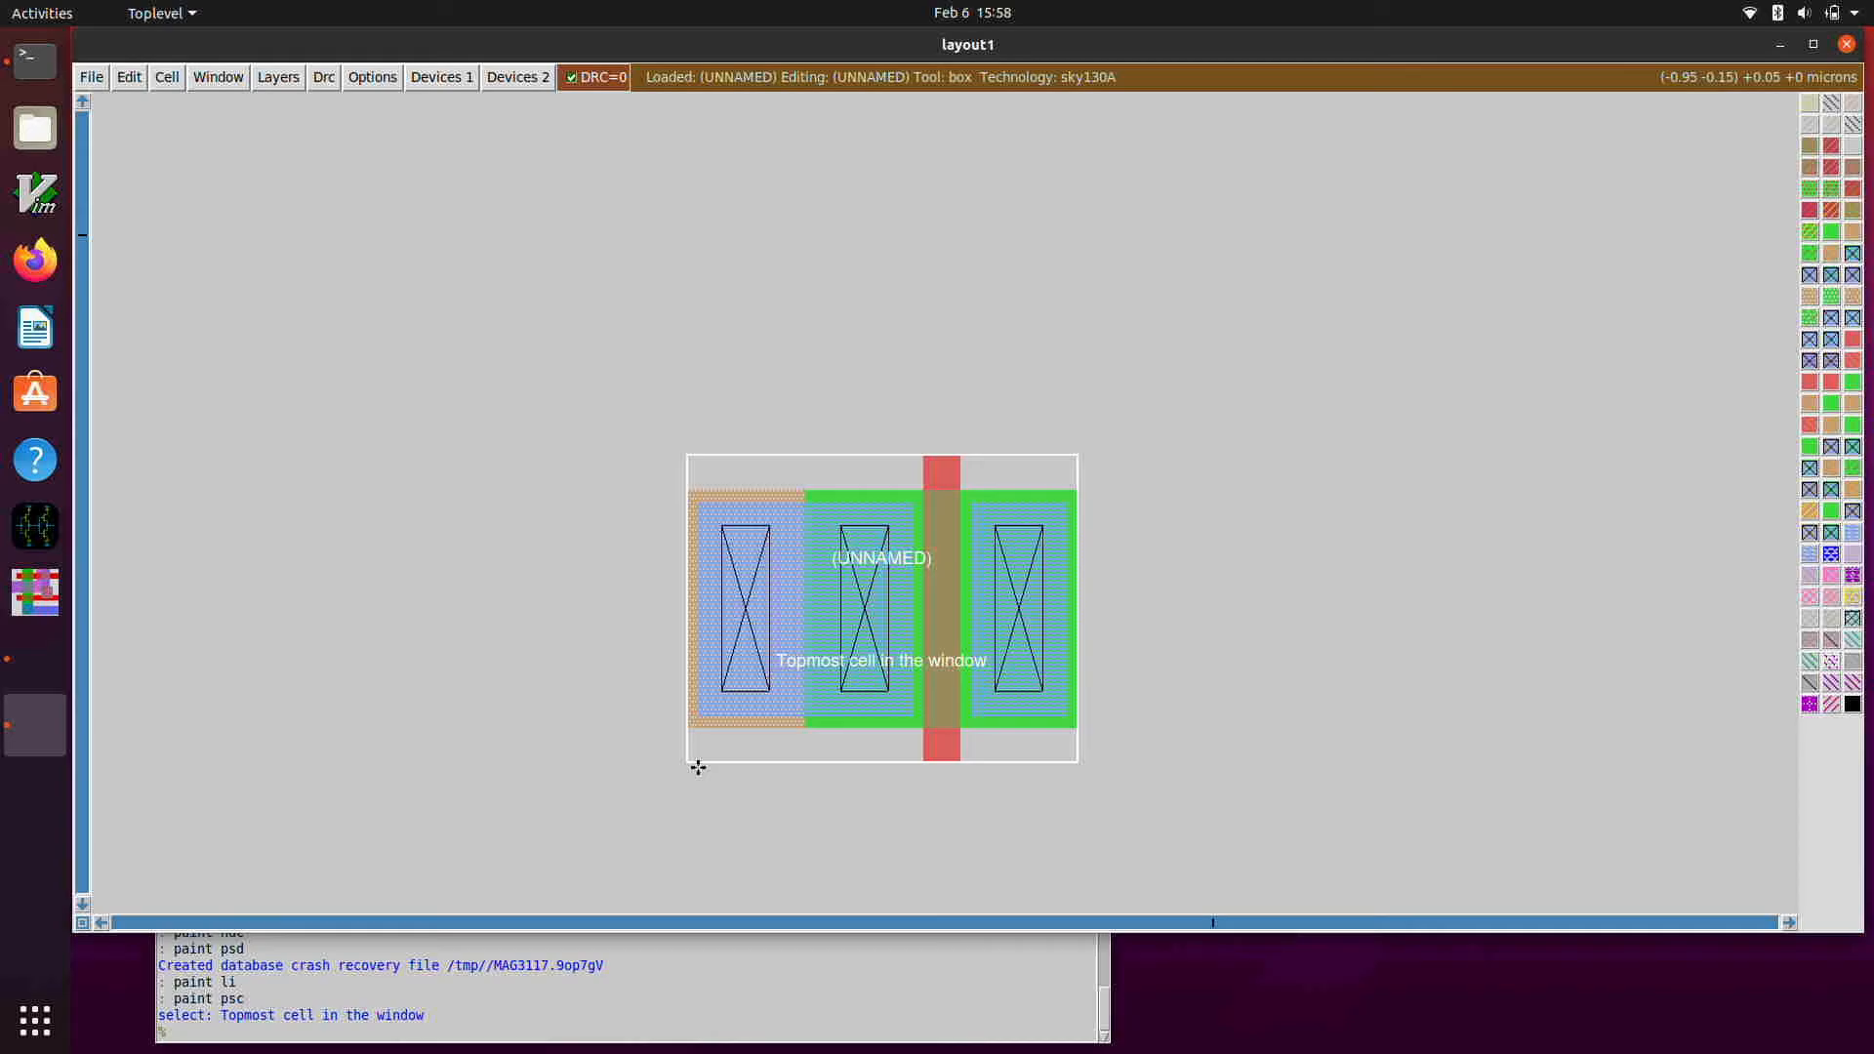
type("select area")
key("Return")
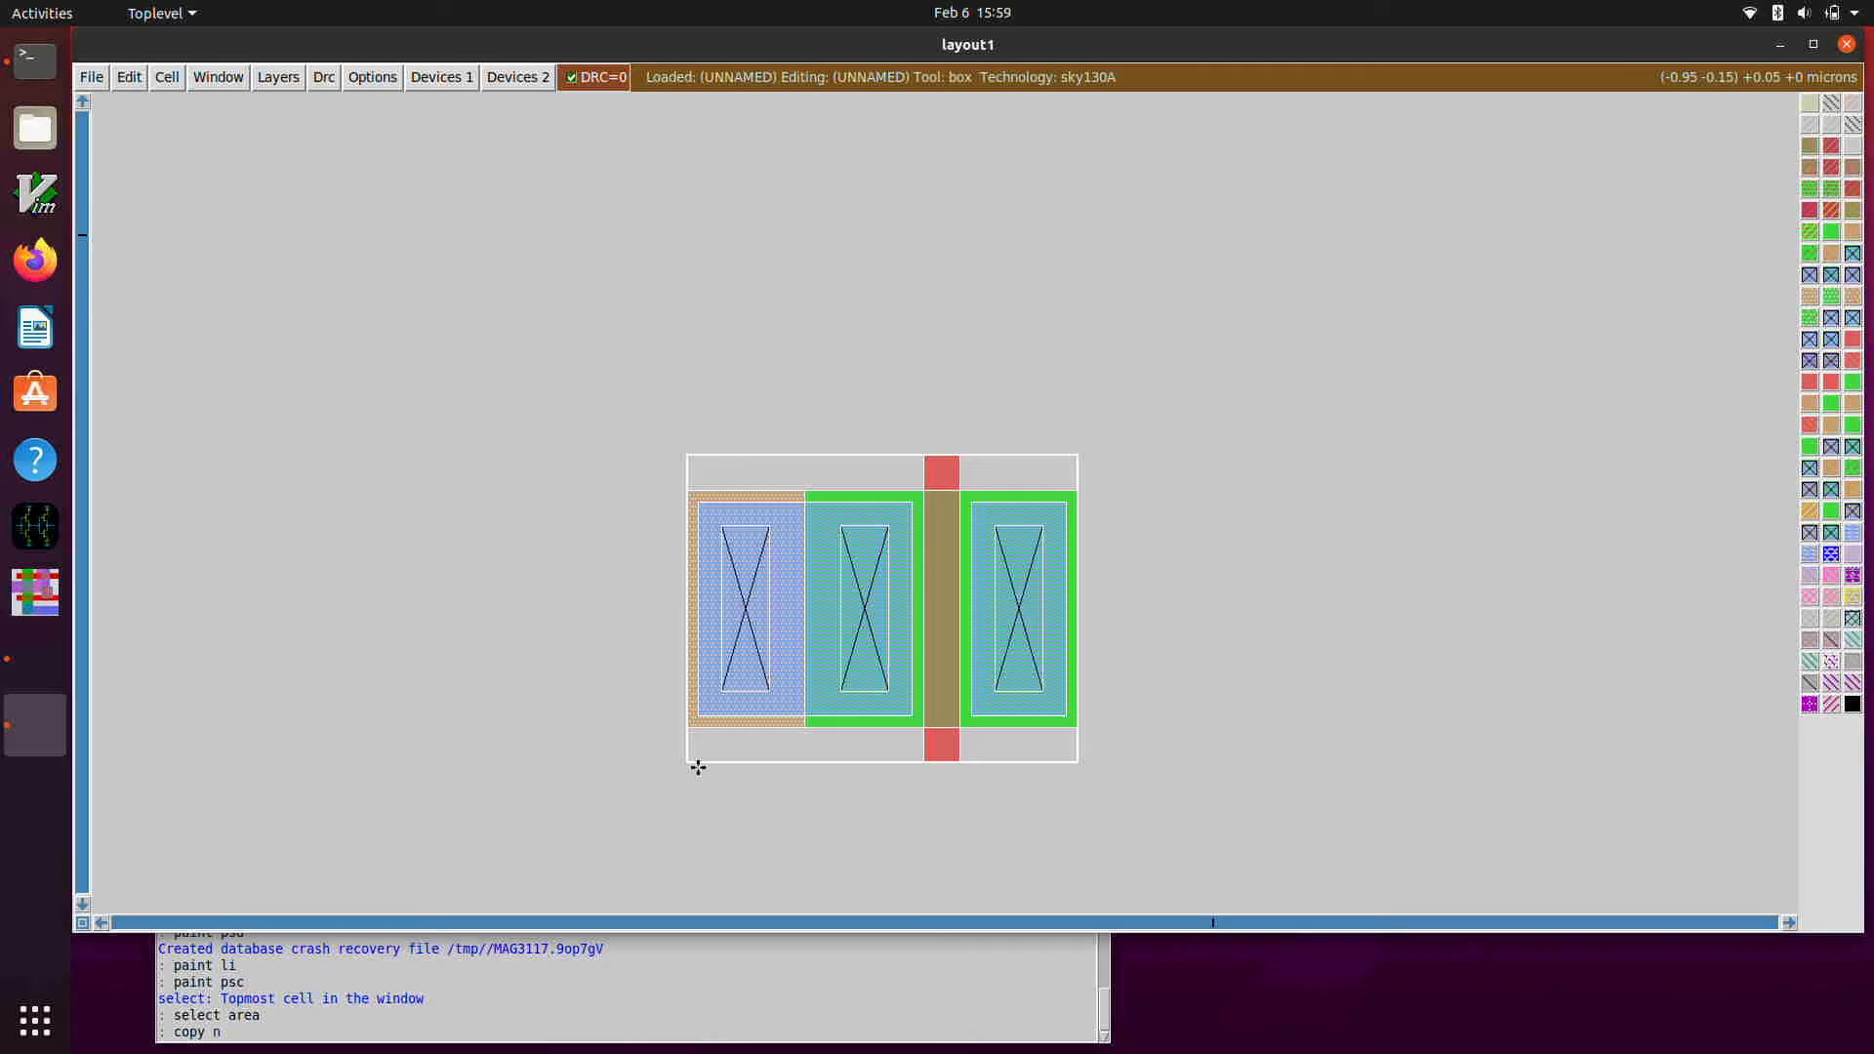
type("30")
key("Return")
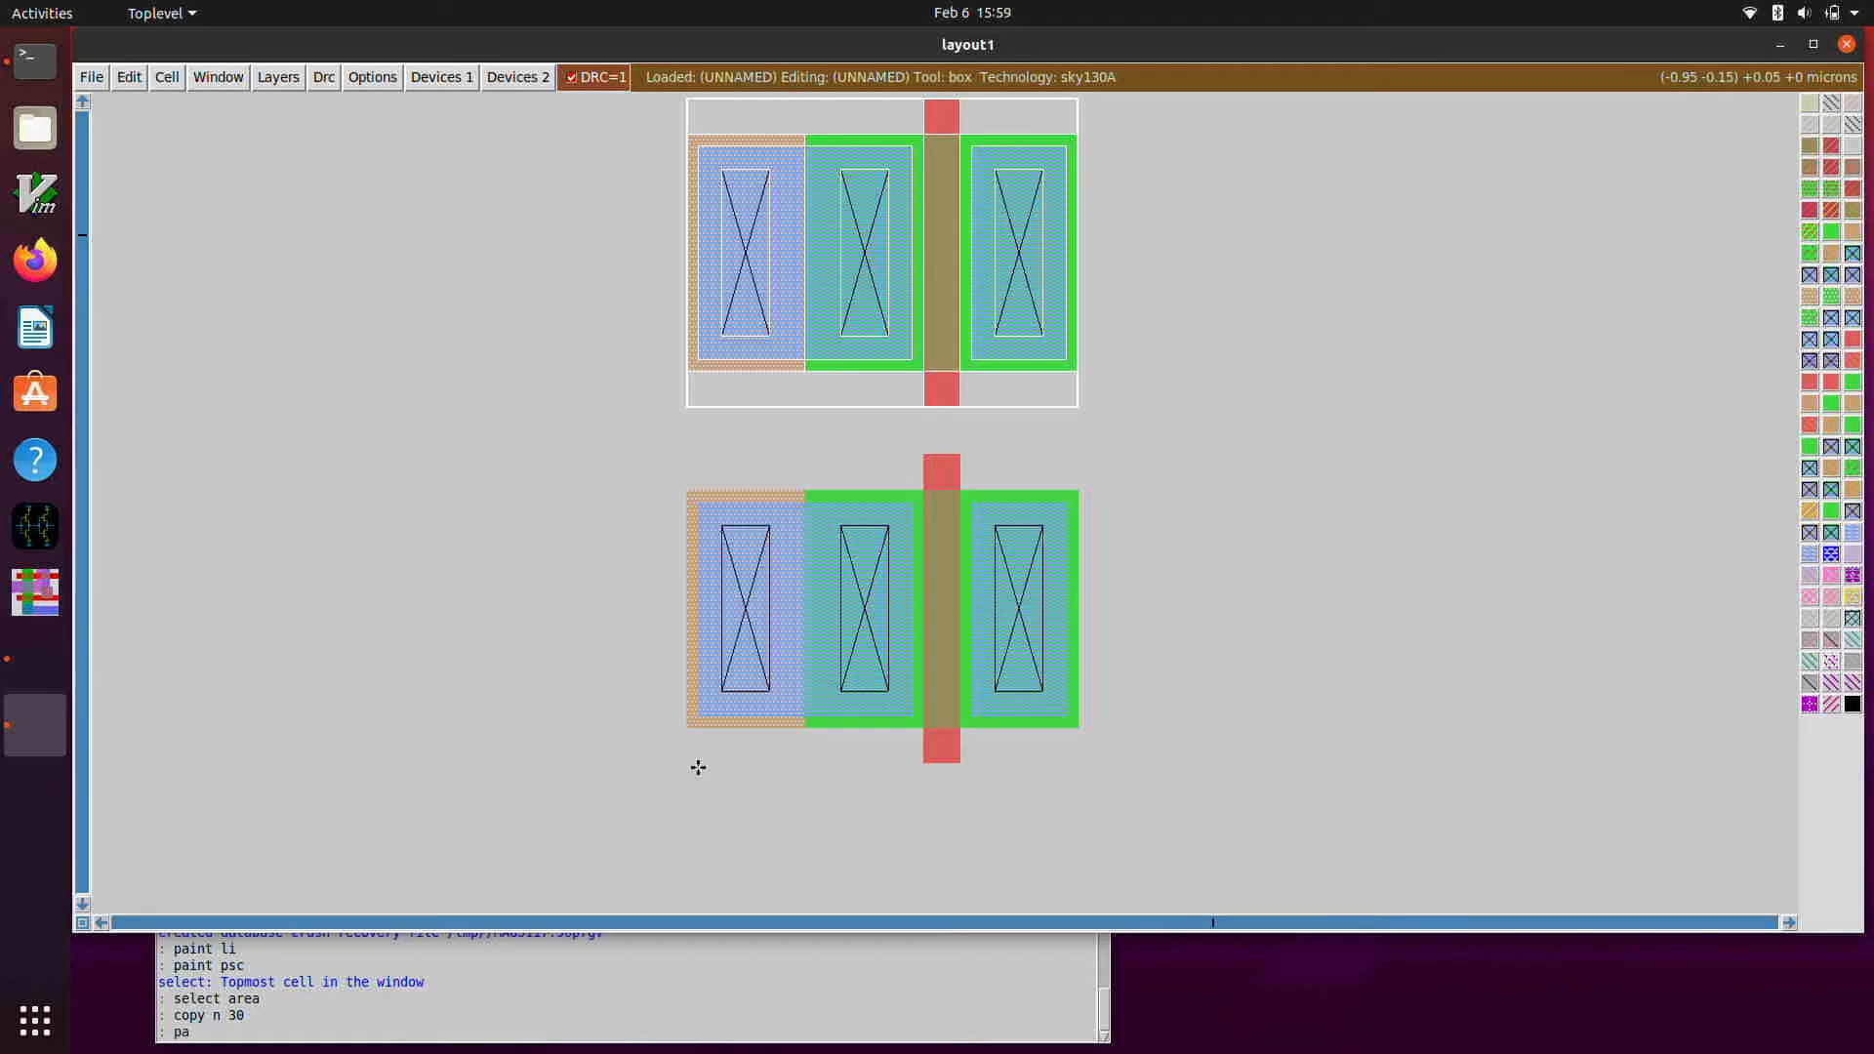
- Paint nwell over the upper copy and extend it to a 2.1 by 1.4 micron area surrounding the device
type("int nwell")
key("Return")
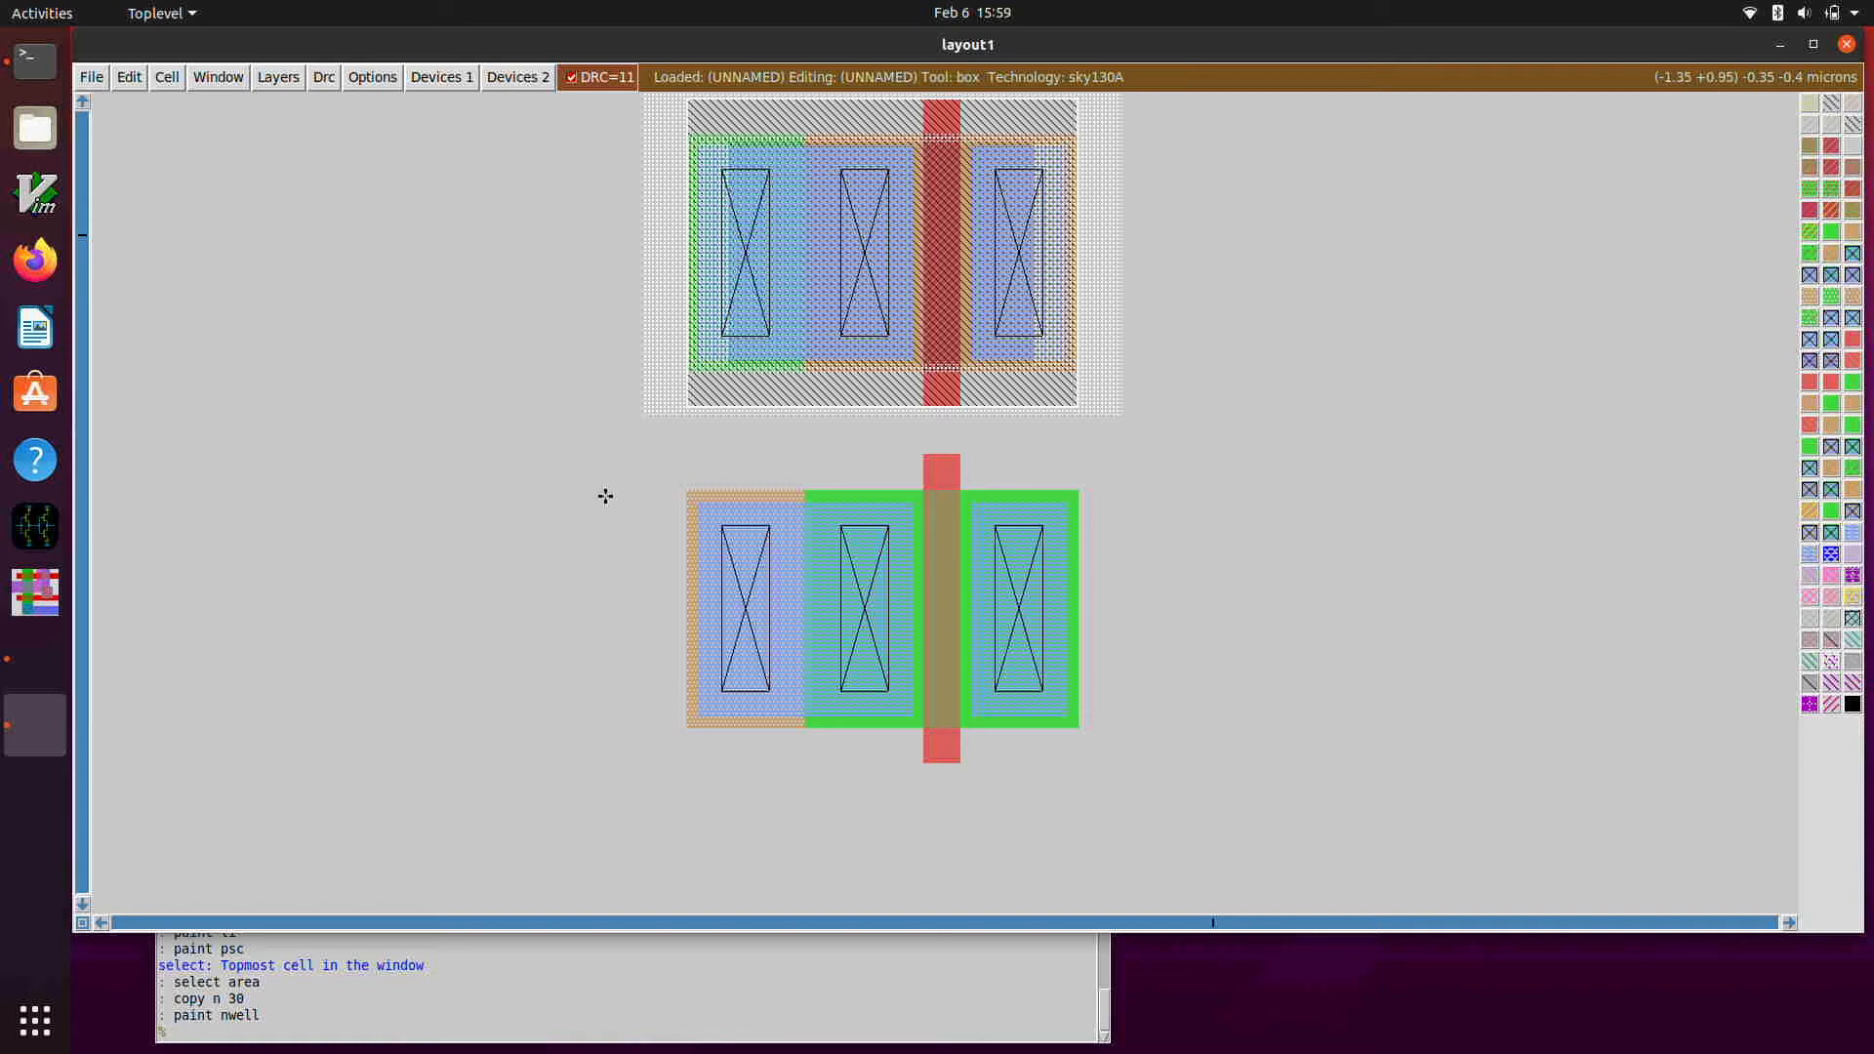
scroll(636, 483, "up", 1)
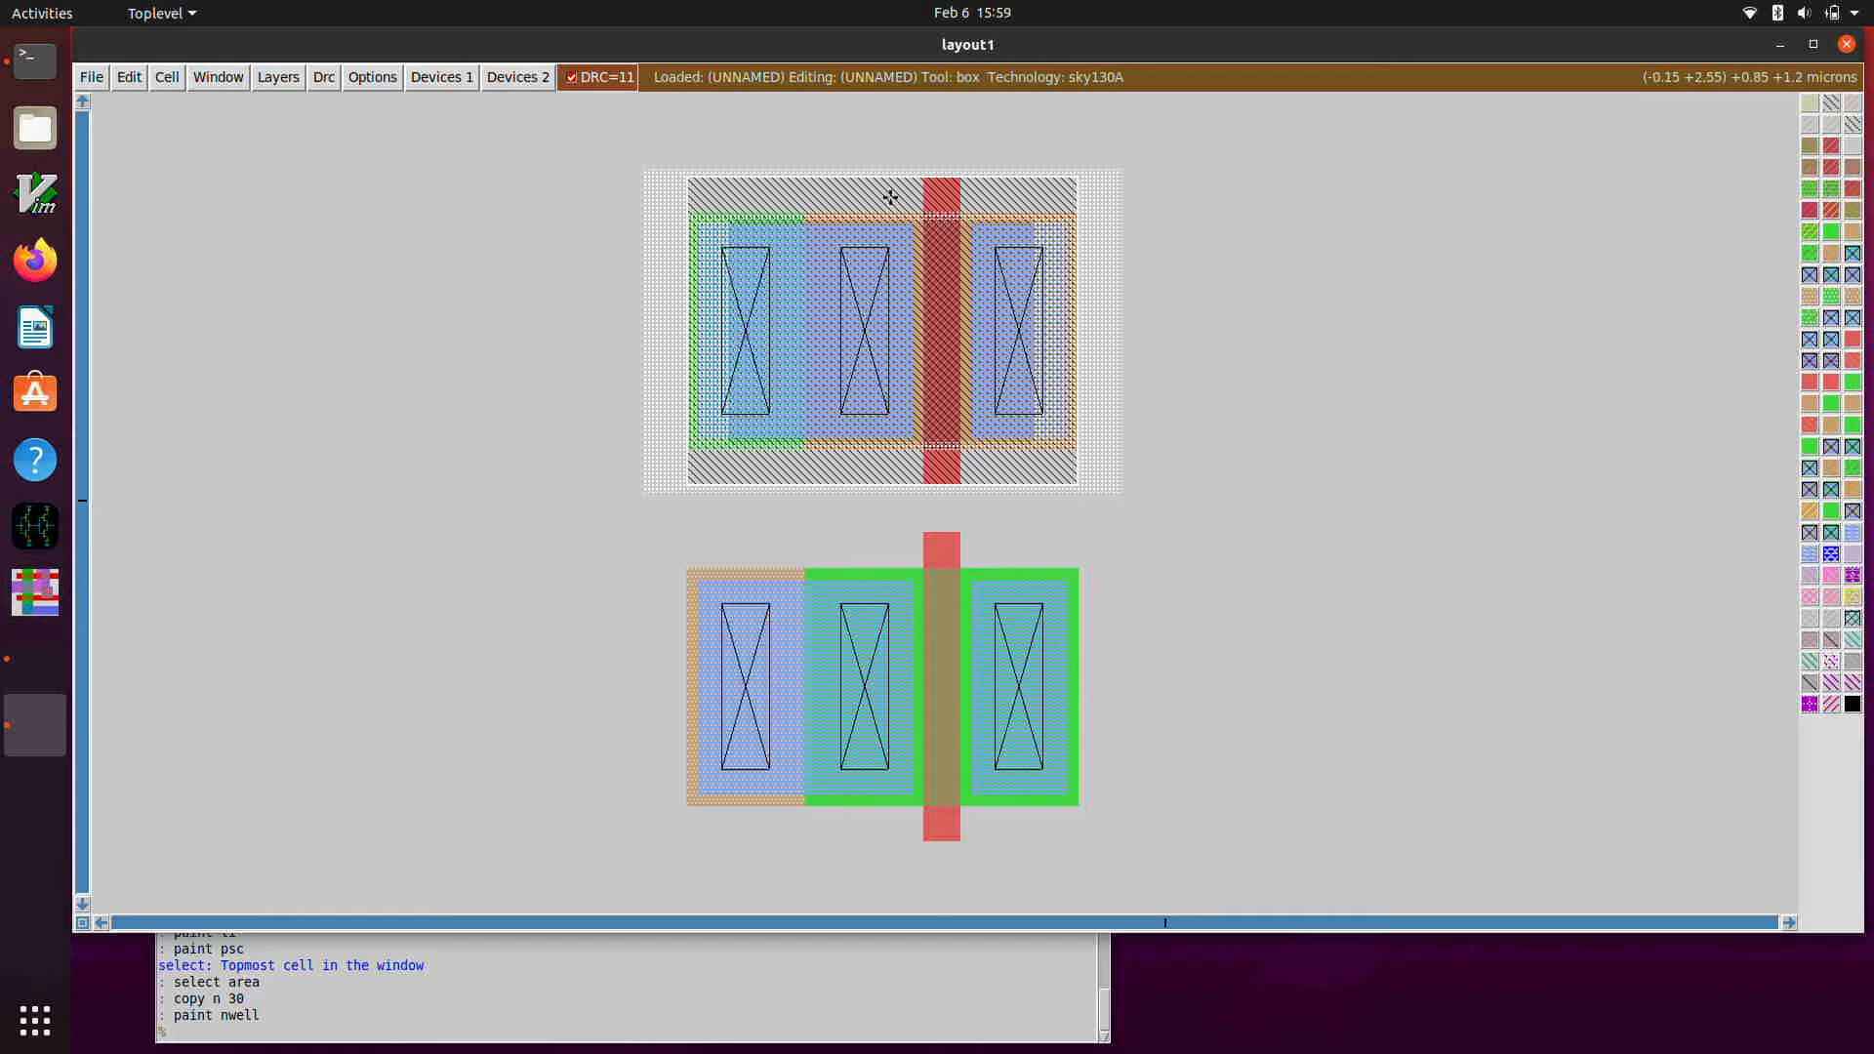
left_click(641, 496)
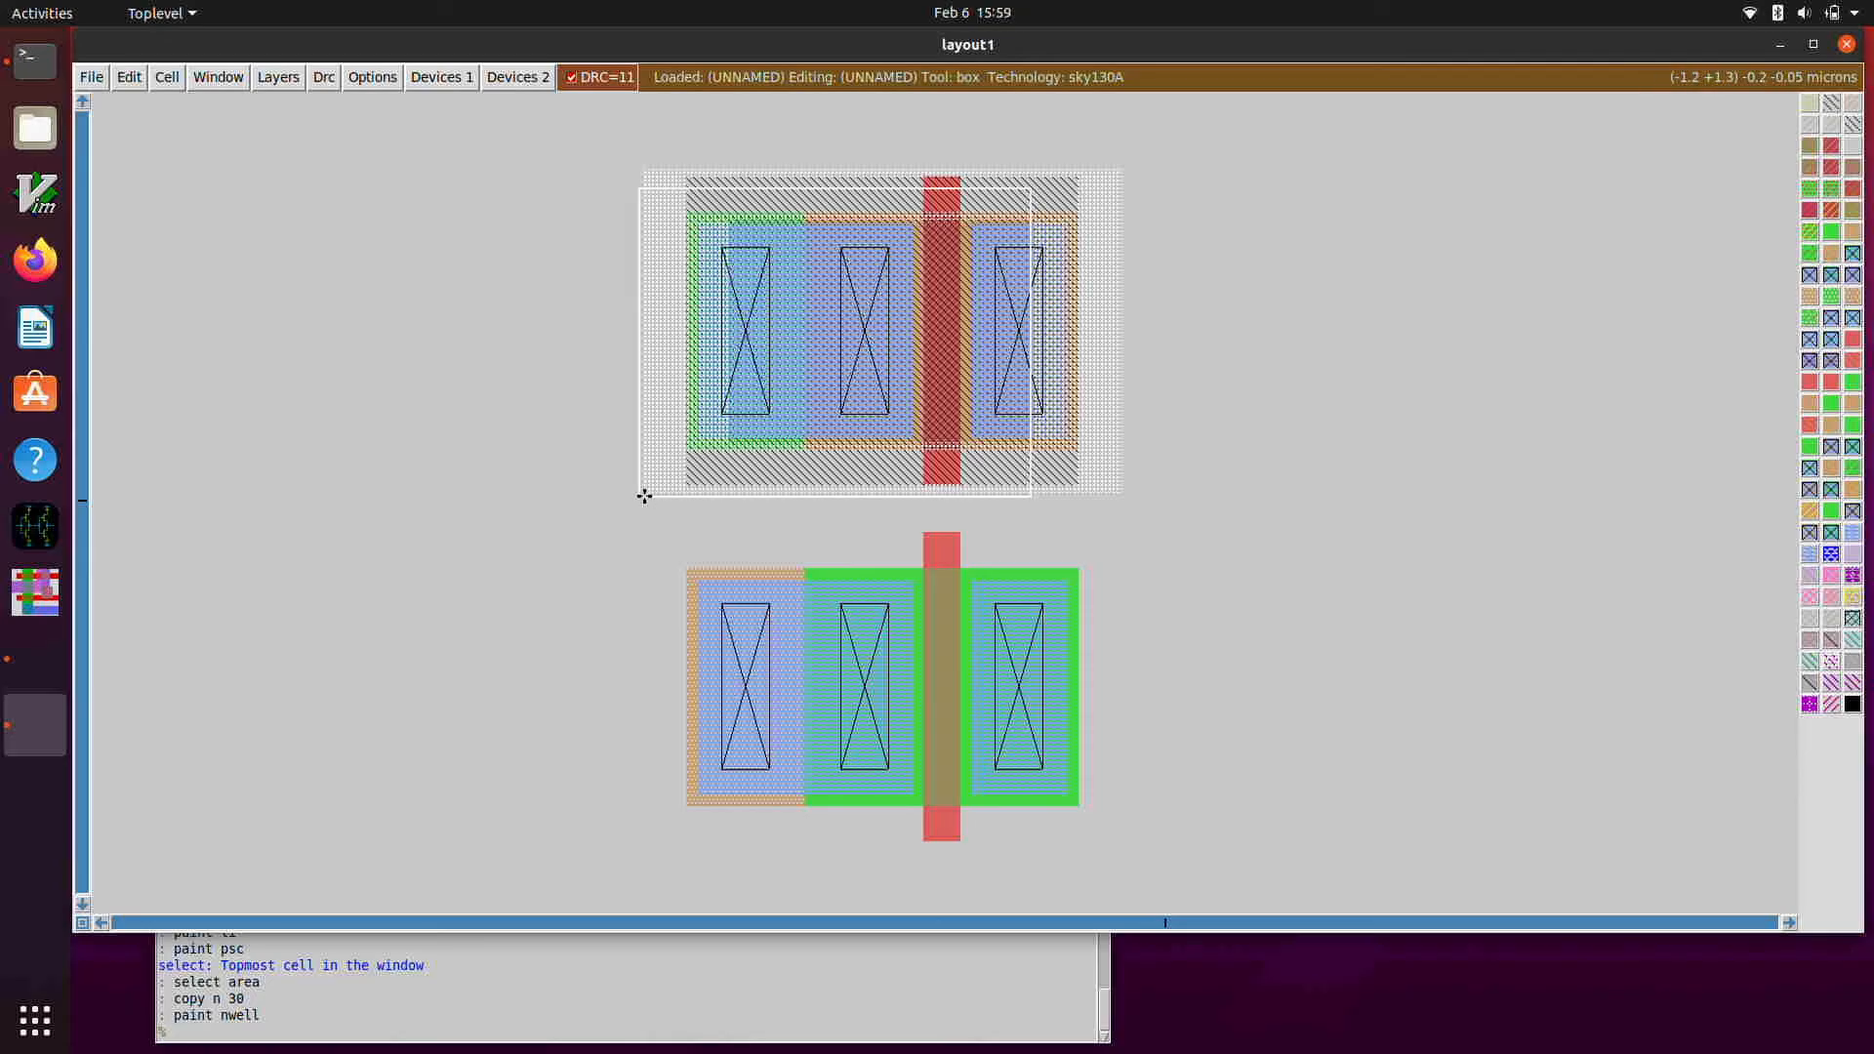
right_click(1131, 164)
right_click(1114, 160)
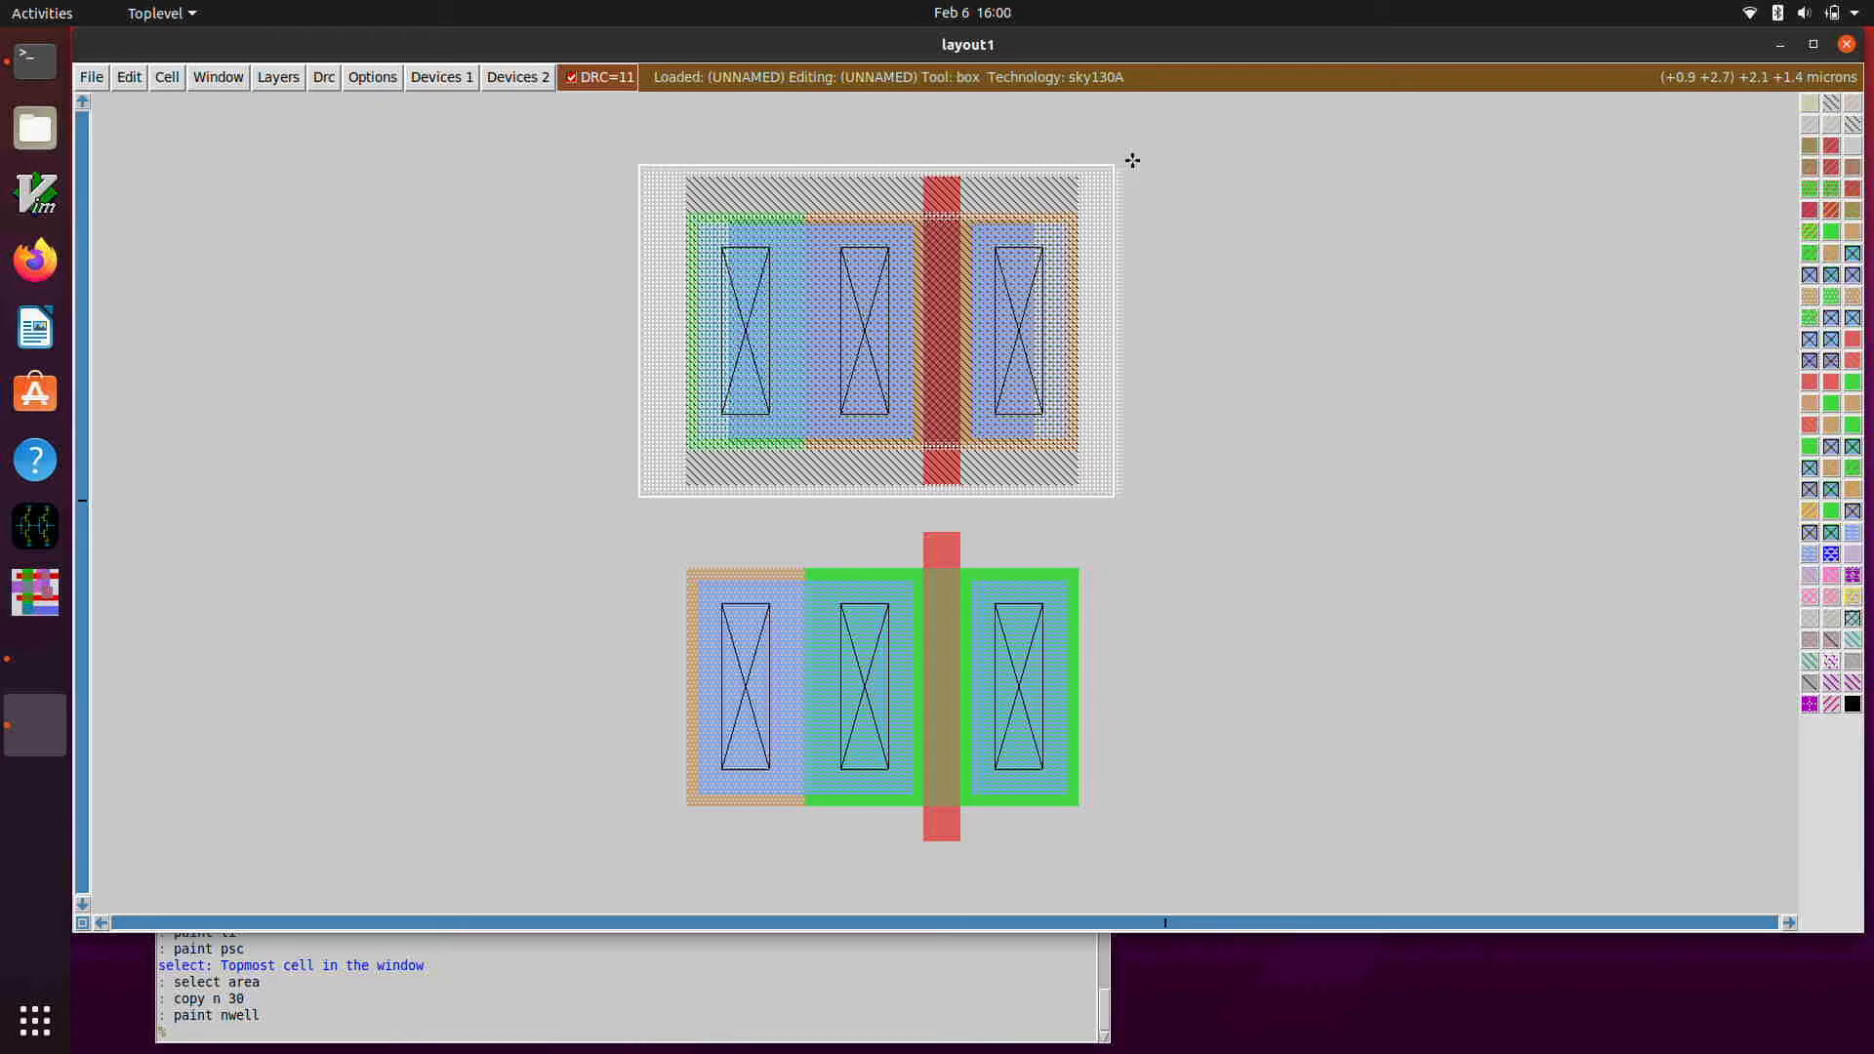
right_click(1132, 160)
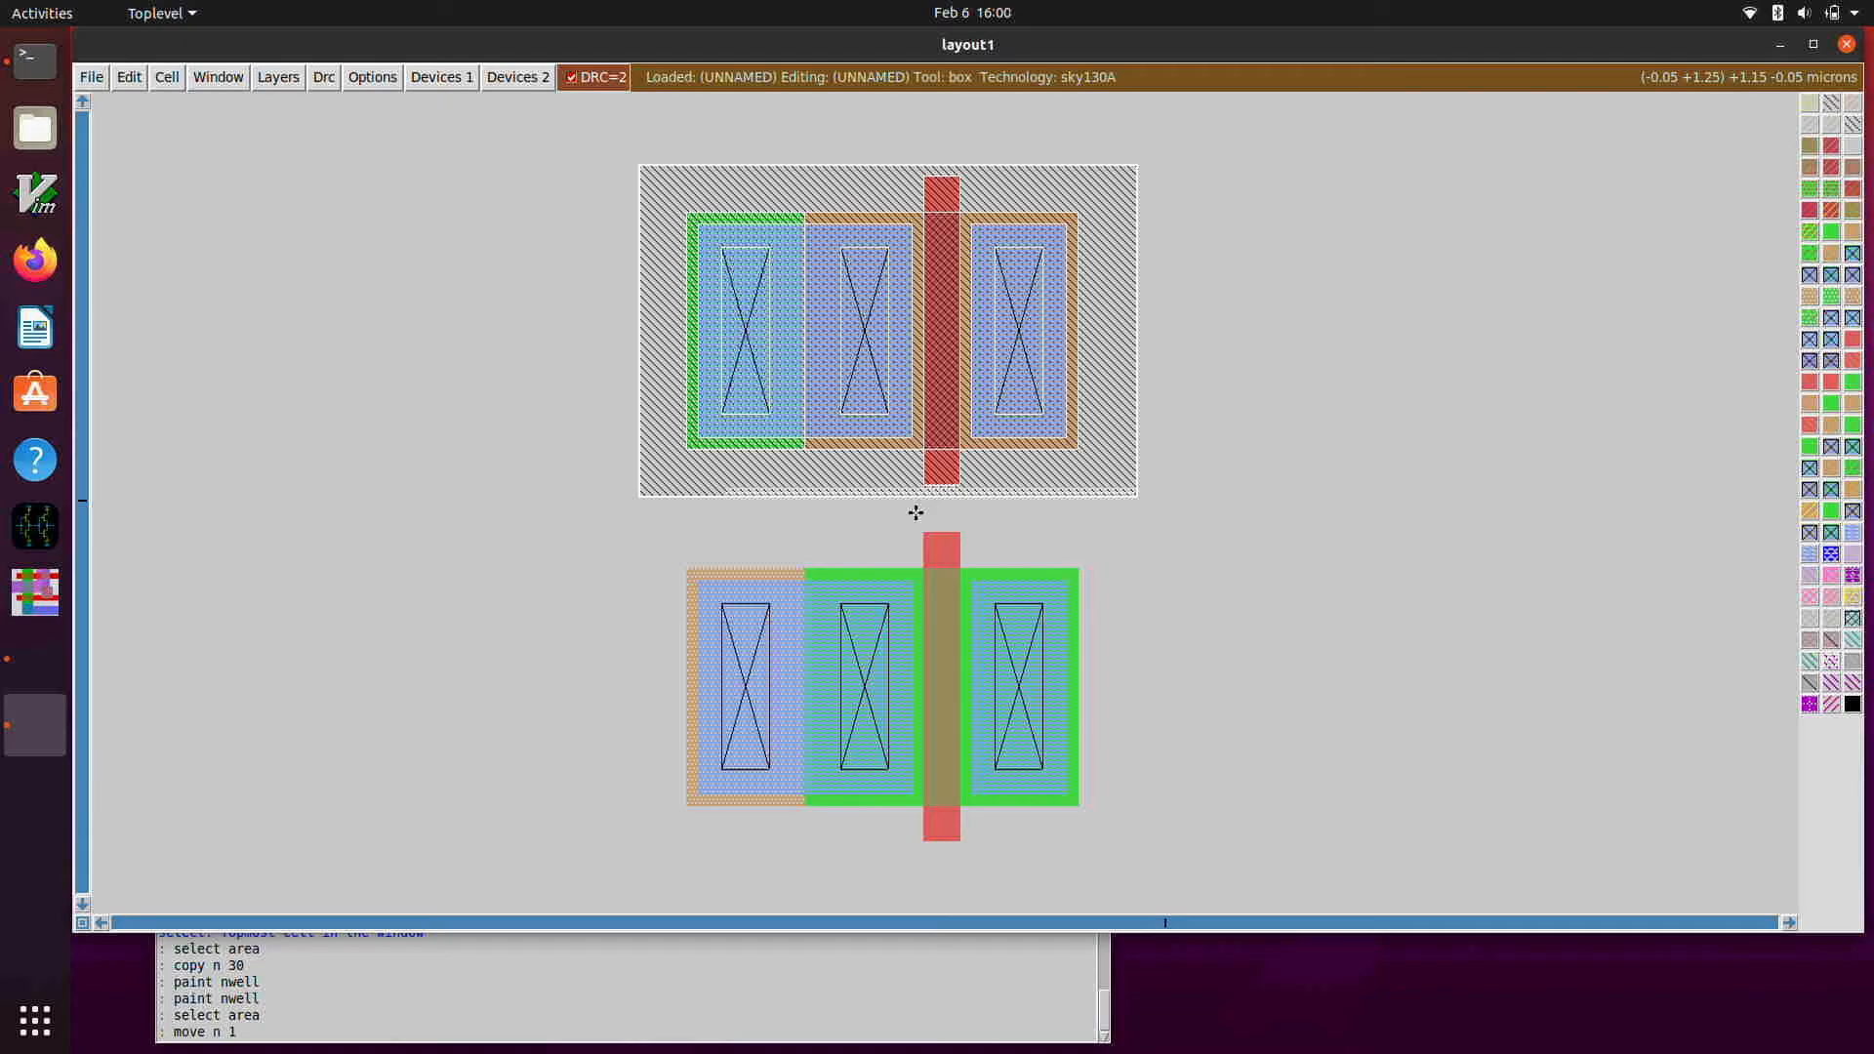
- Nudge the selected nwell device up and down in 0.05 micron increments to test DRC spacing, leaving it 0.05 microns above its starting position
key("KP_8")
key("KP_8")
key("KP_8")
key("KP_8")
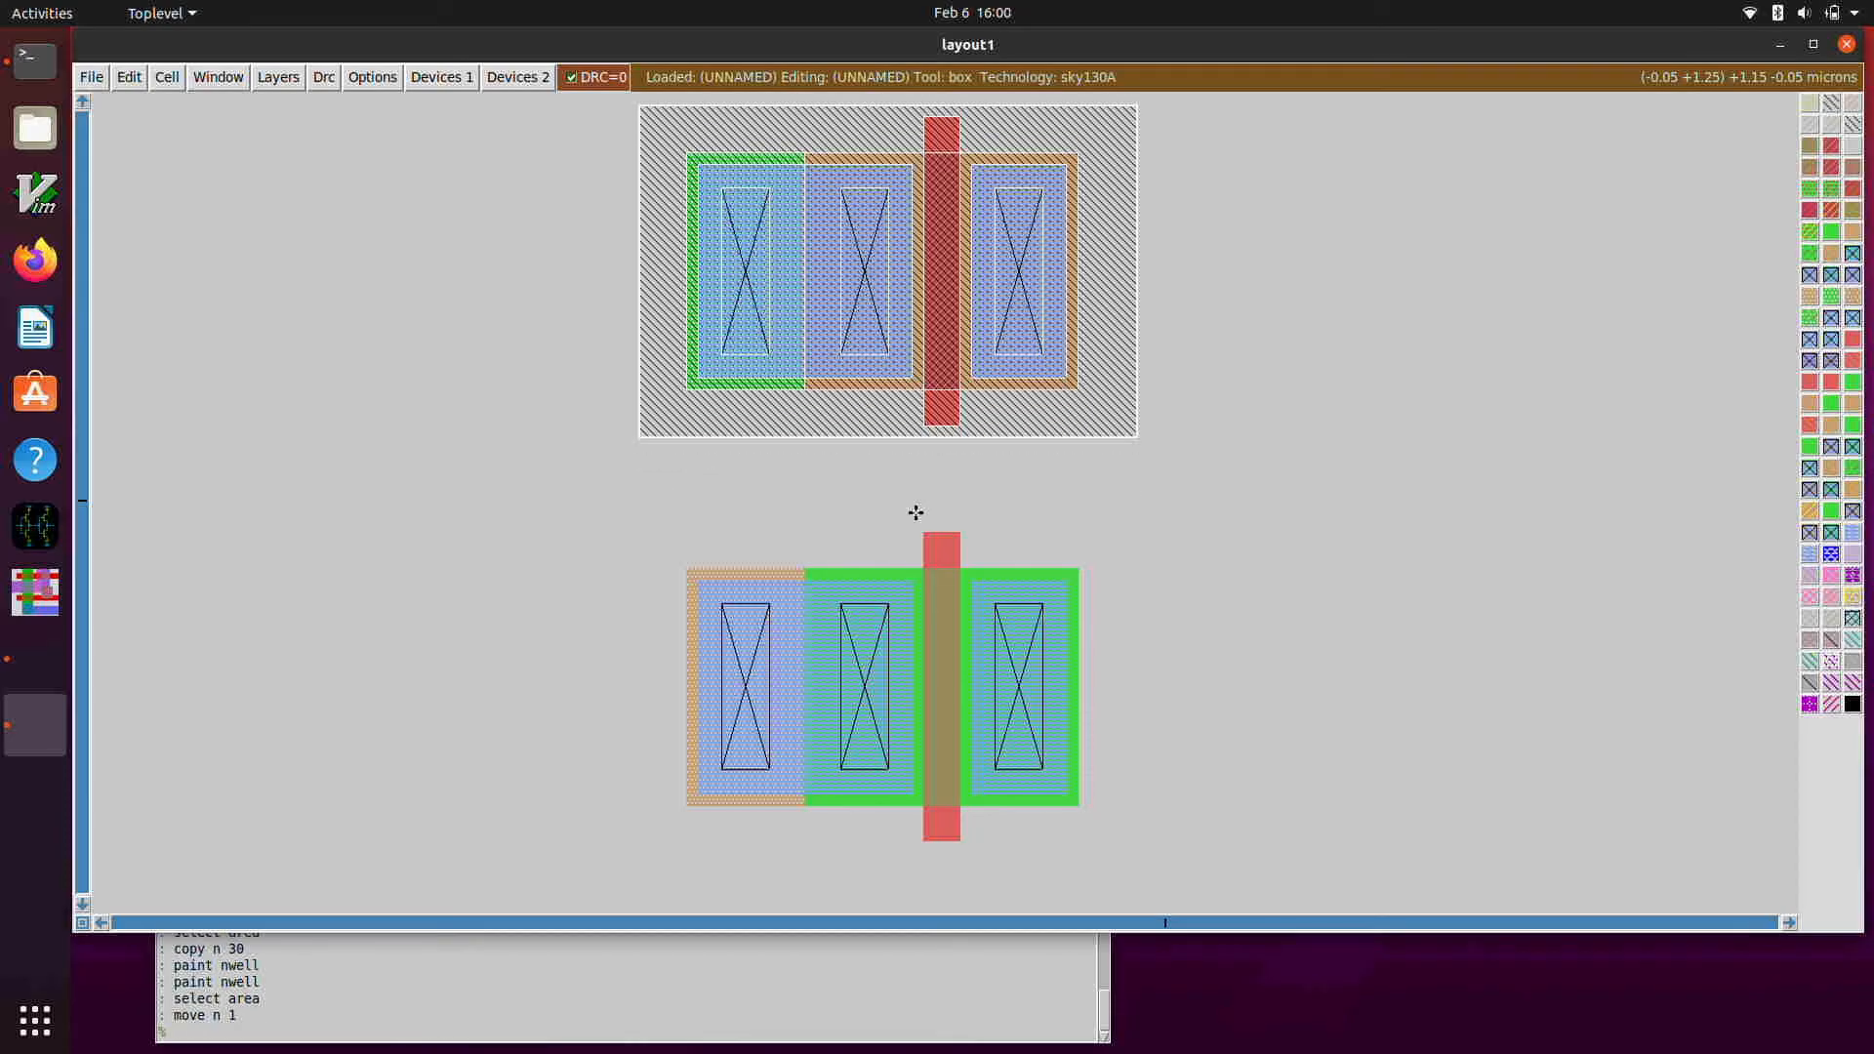
key("KP_2")
key("KP_2")
key("KP_2")
key("KP_2")
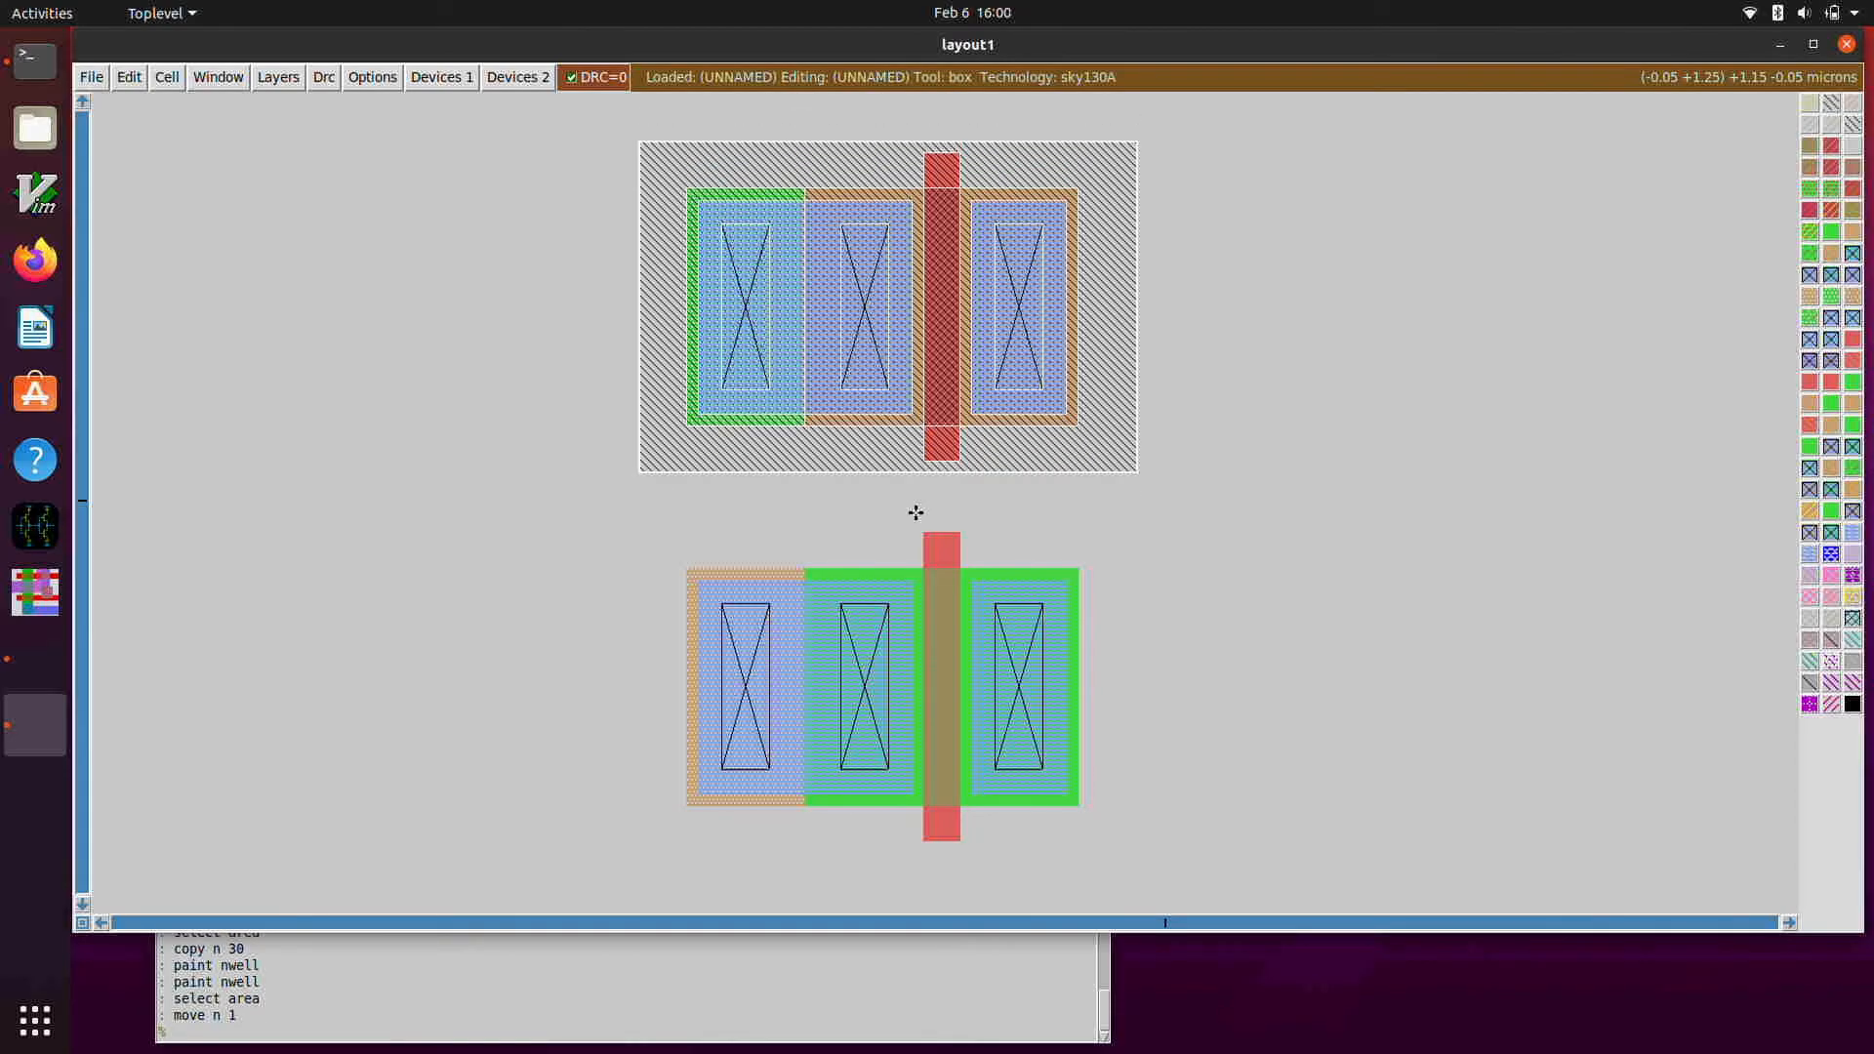
key("KP_2")
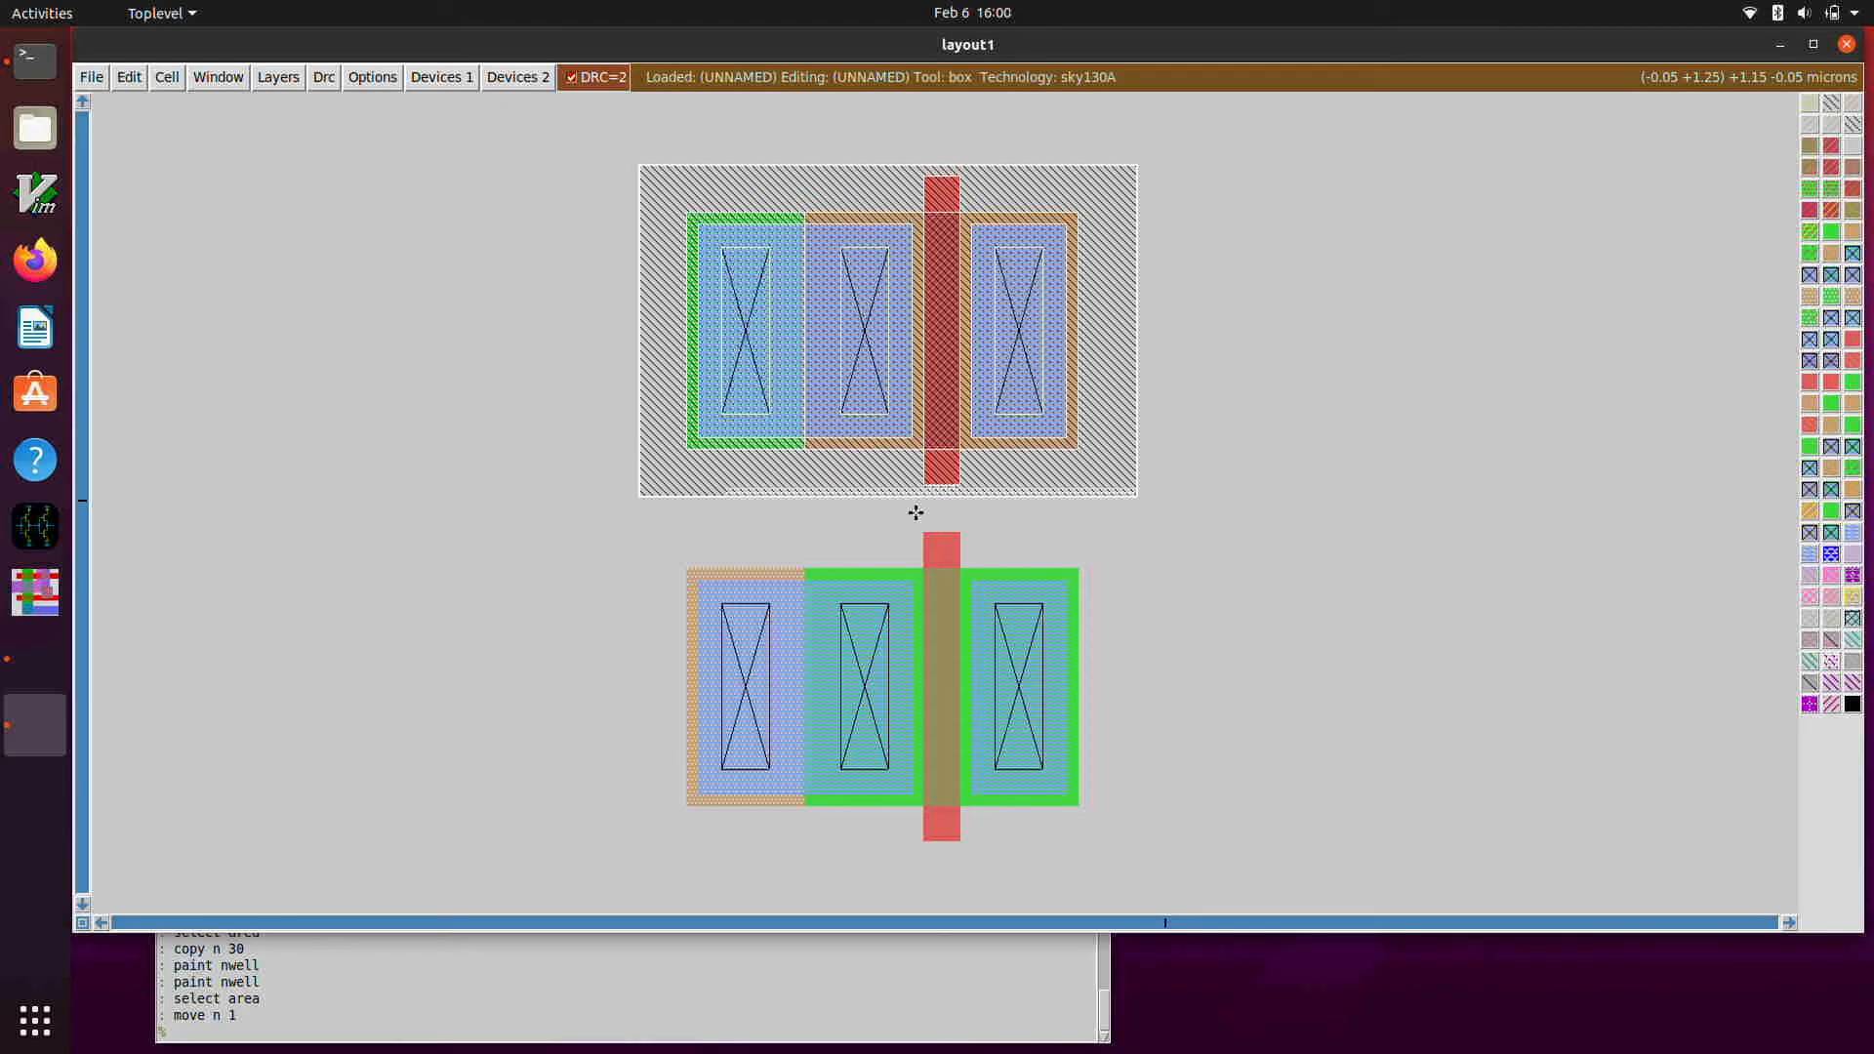
key("KP_8")
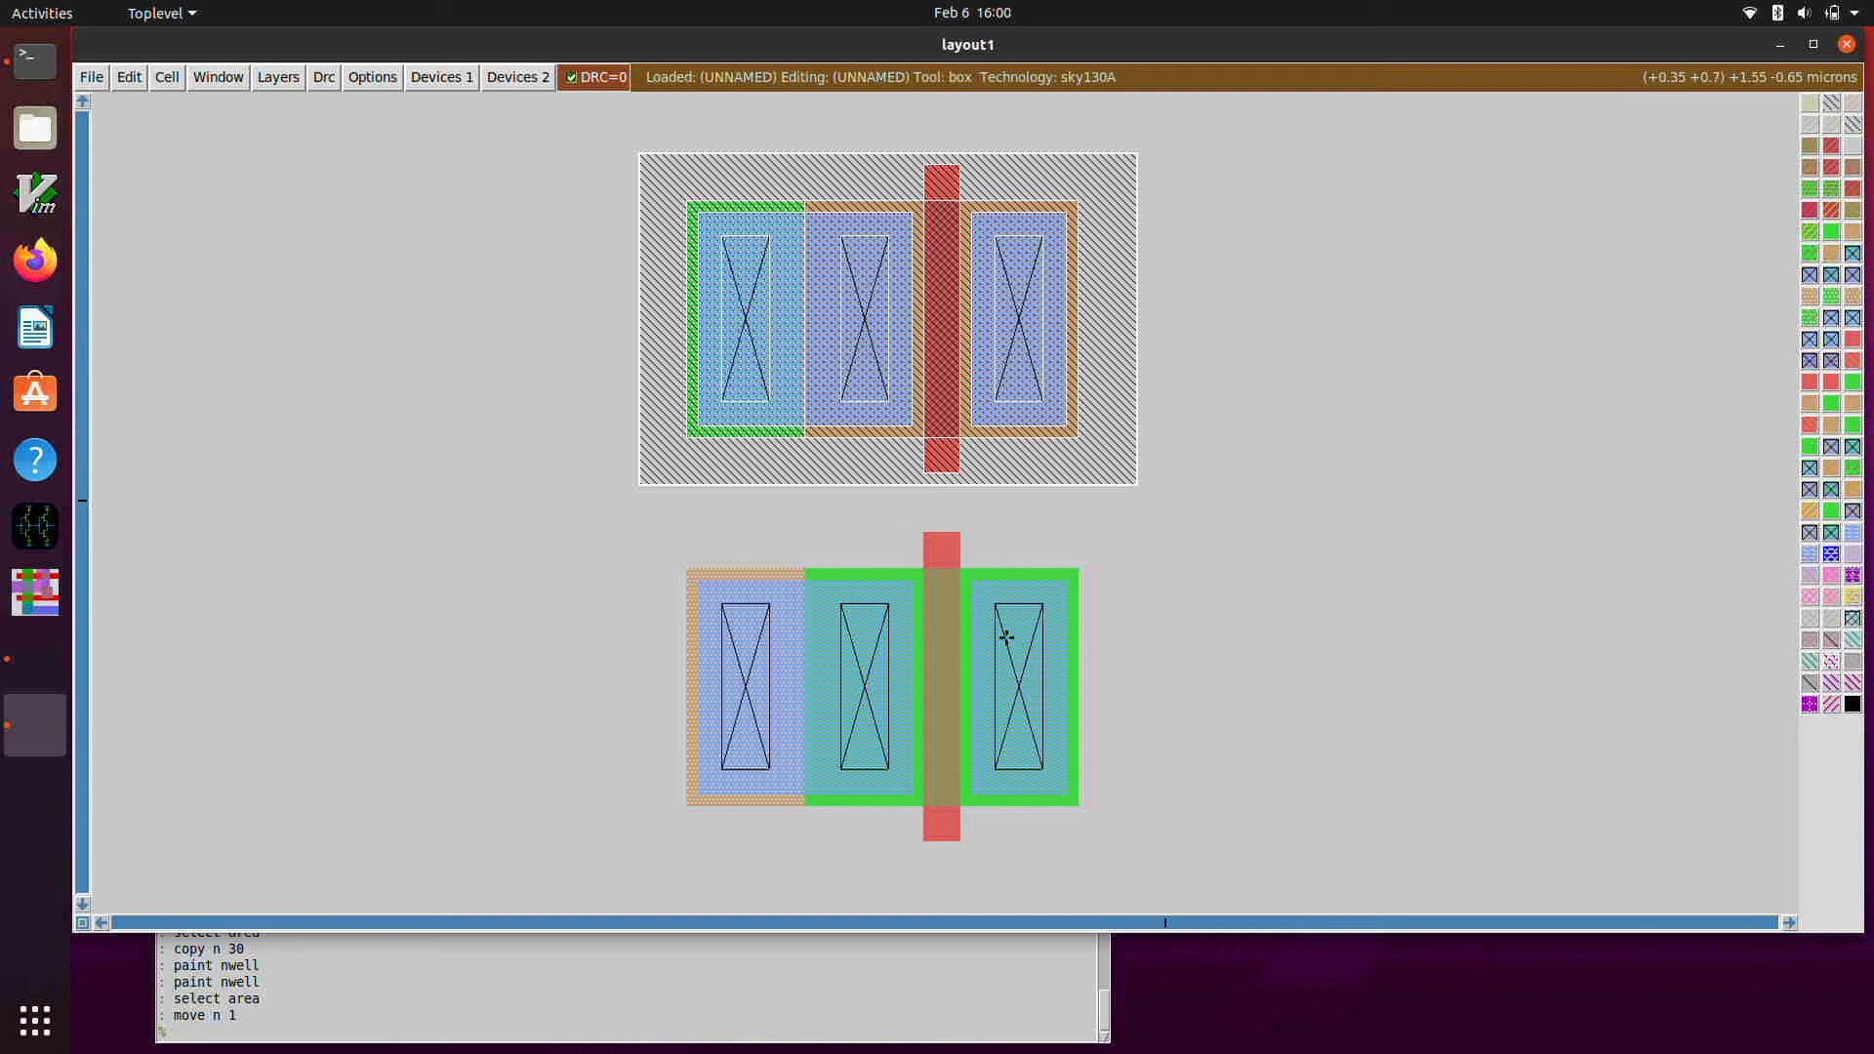
- Join the upper and lower gates with a 0.15 by 0.35 micron strip of poly picked from the existing gate
left_click(924, 544)
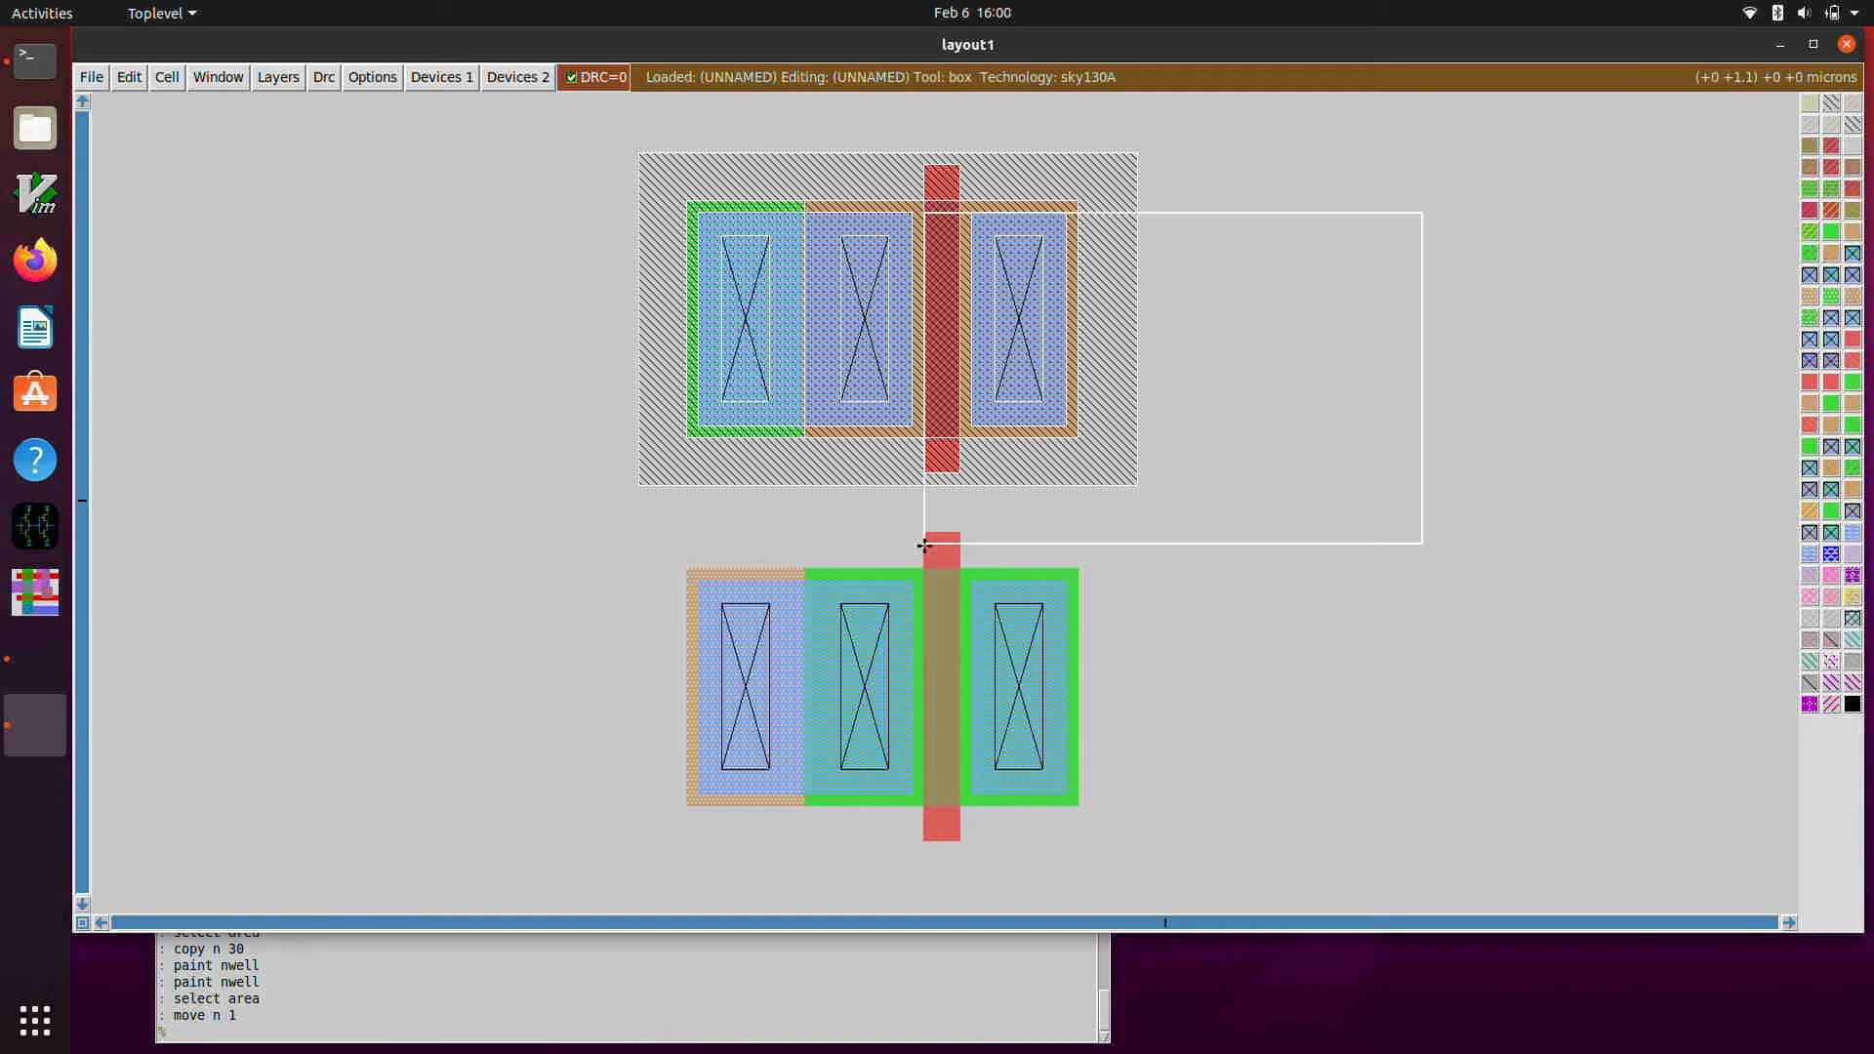
right_click(955, 461)
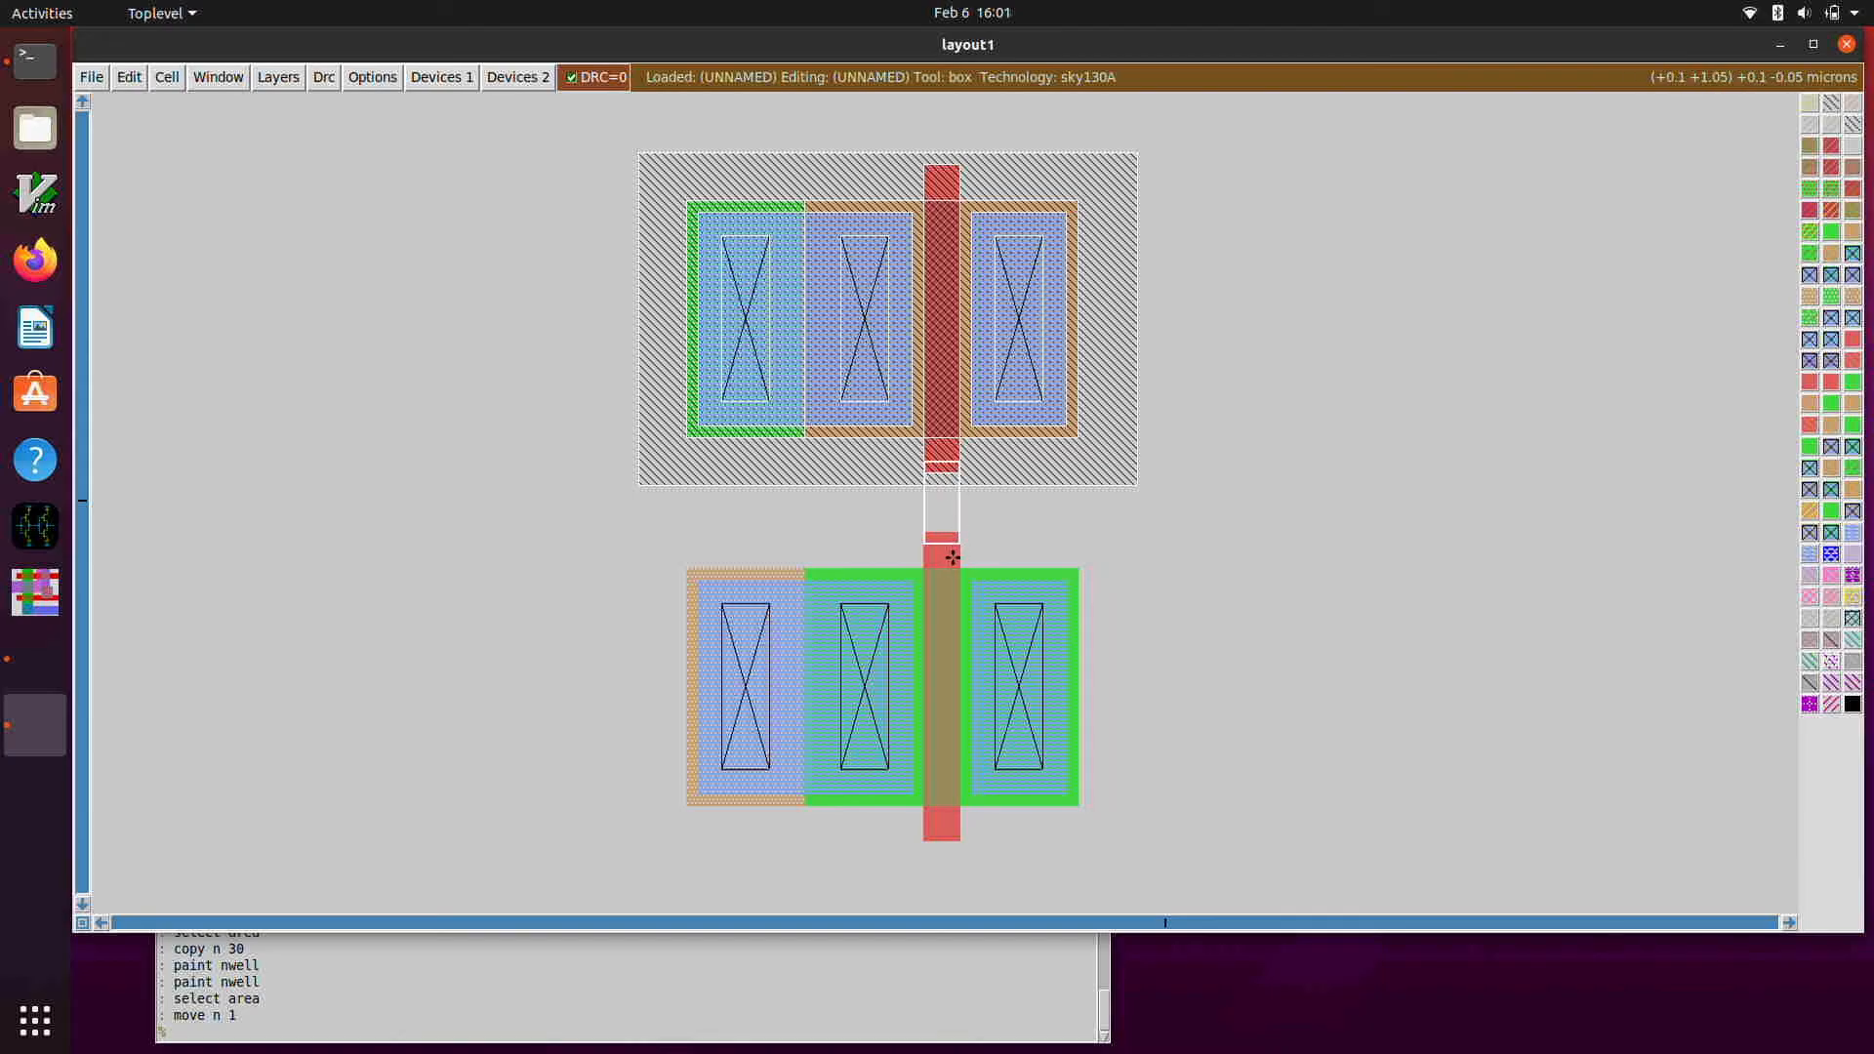
middle_click(948, 557)
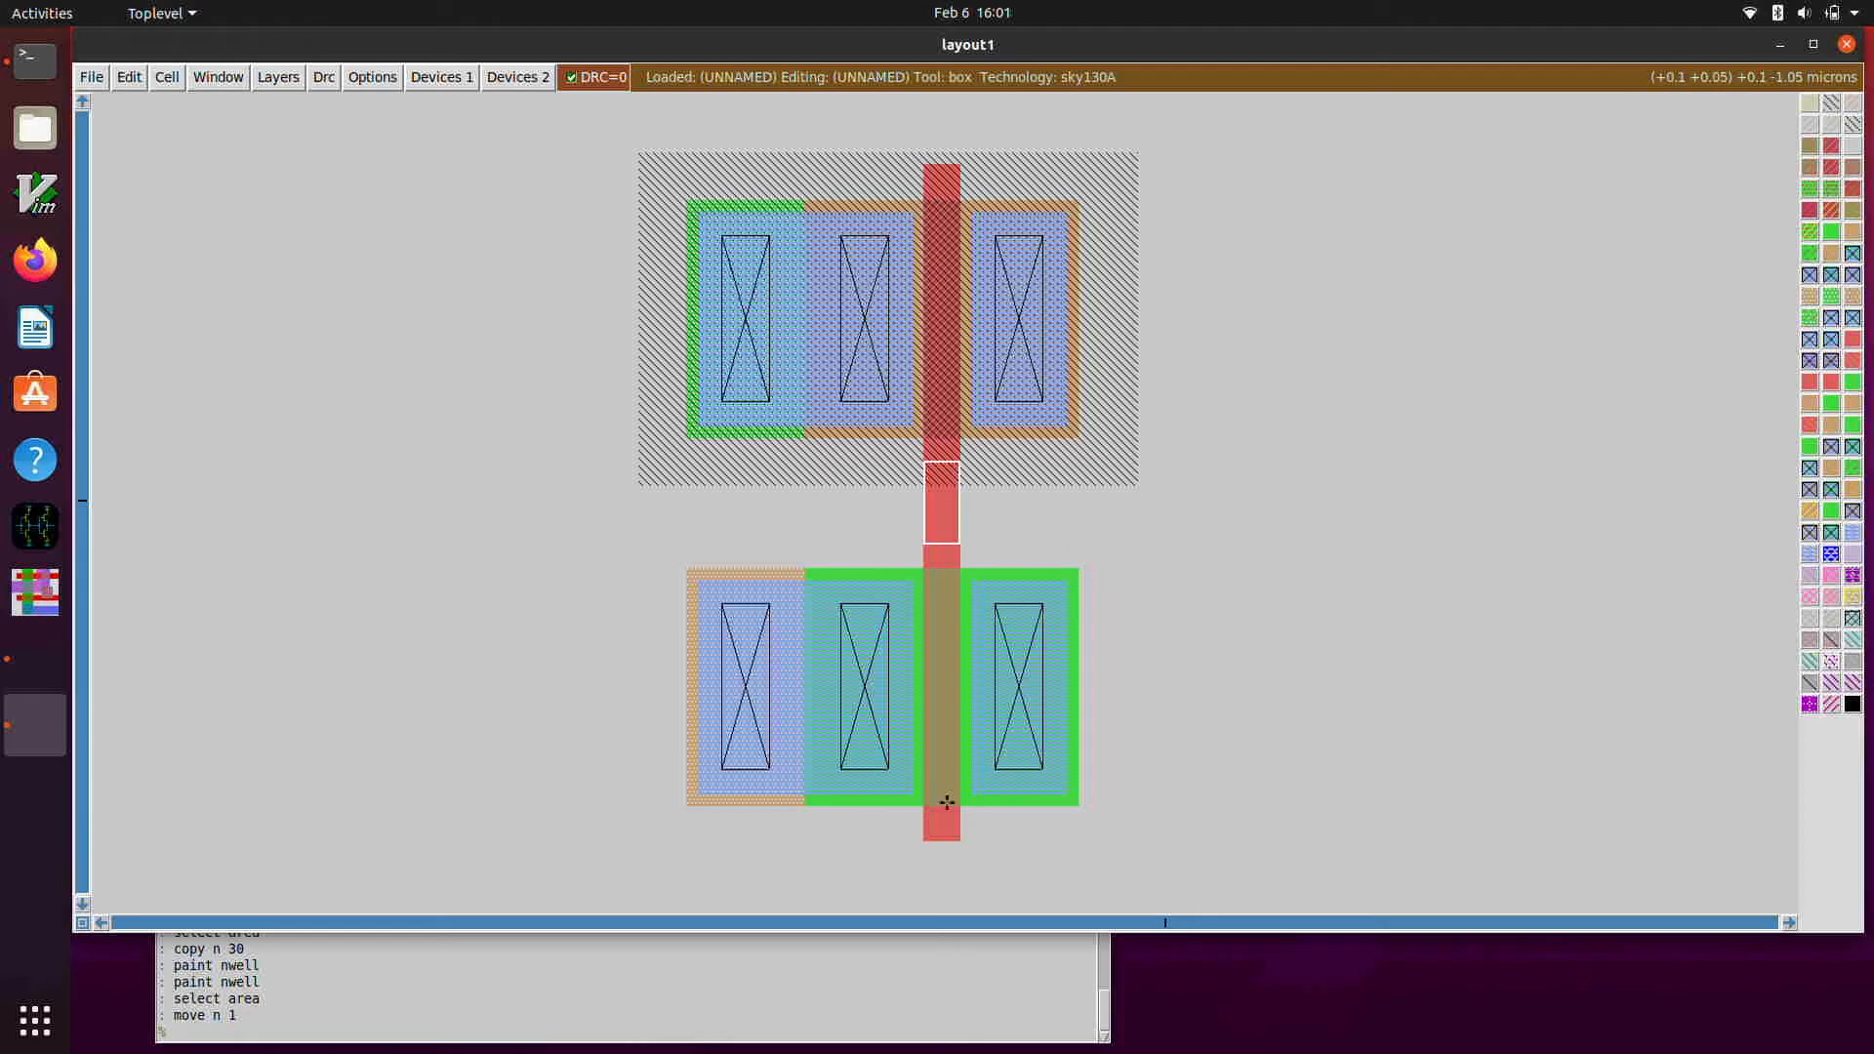
- Paint a 0.20 by 0.65 micron li strip connecting the right-hand li areas of the upper and lower transistors
left_click(1016, 582)
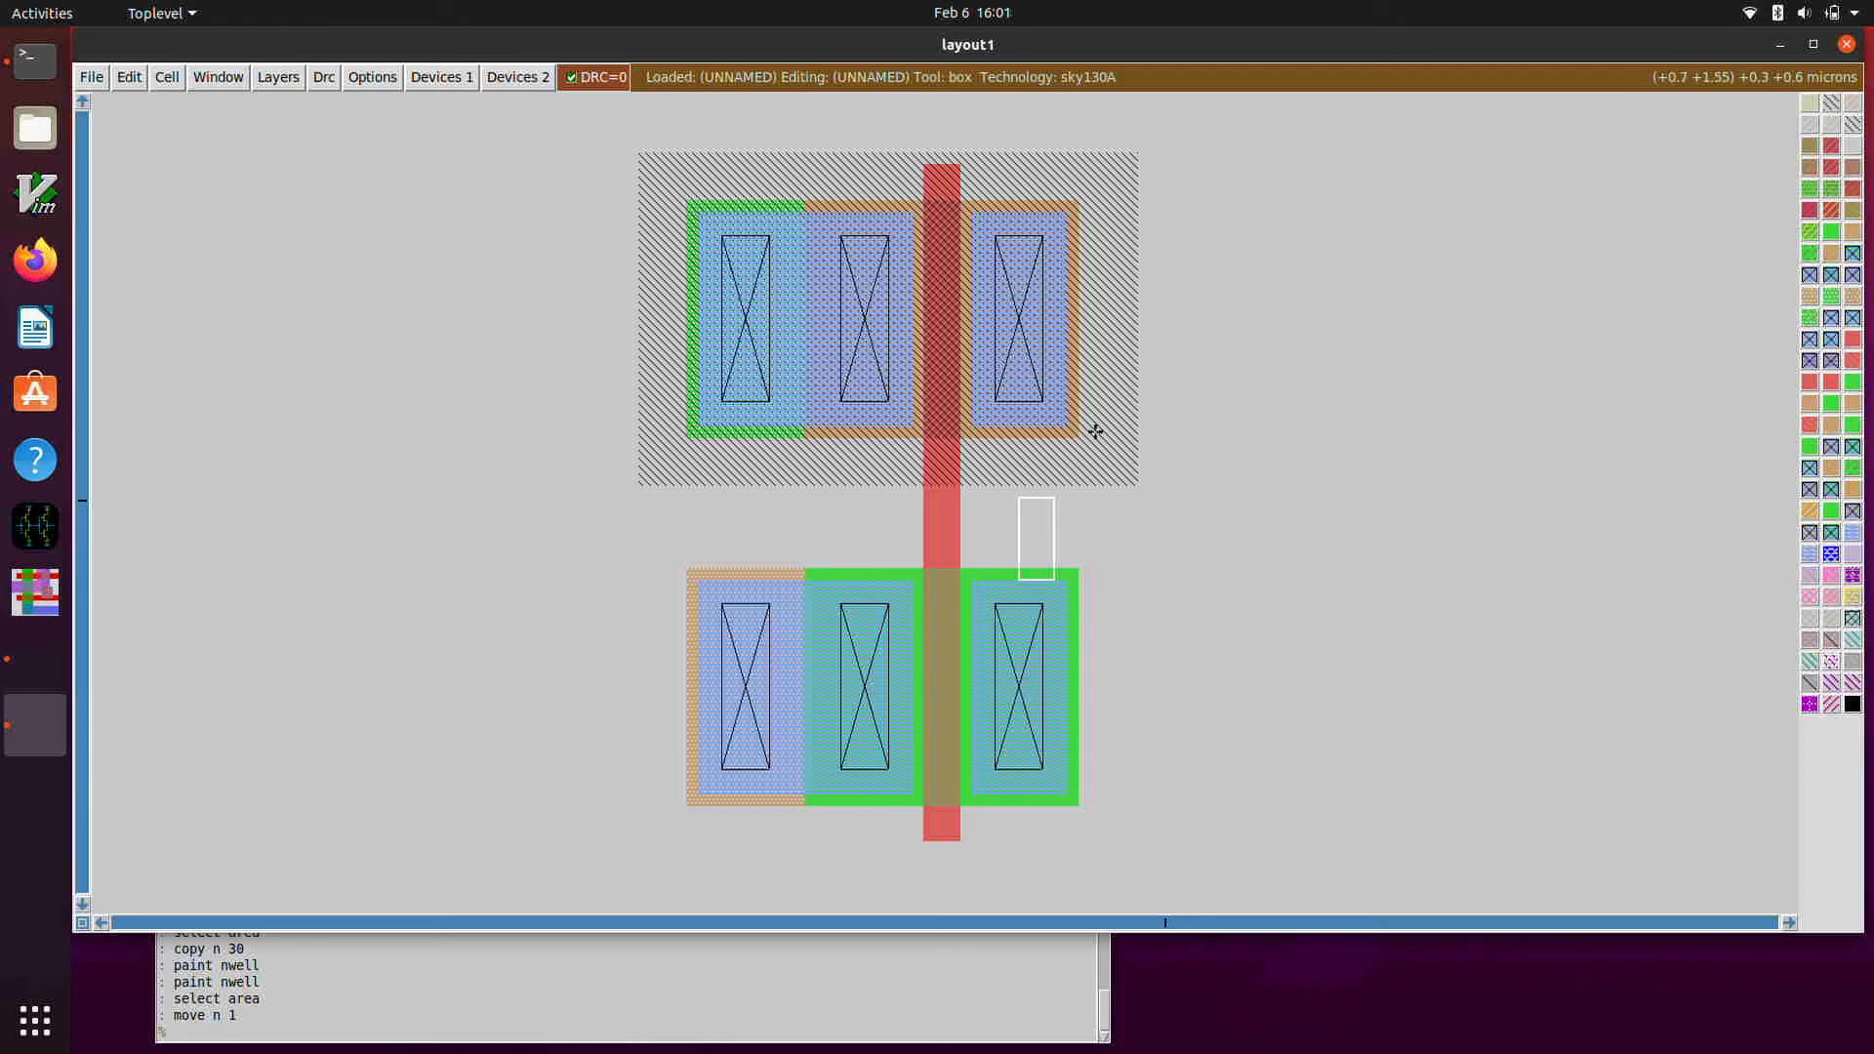
right_click(1066, 426)
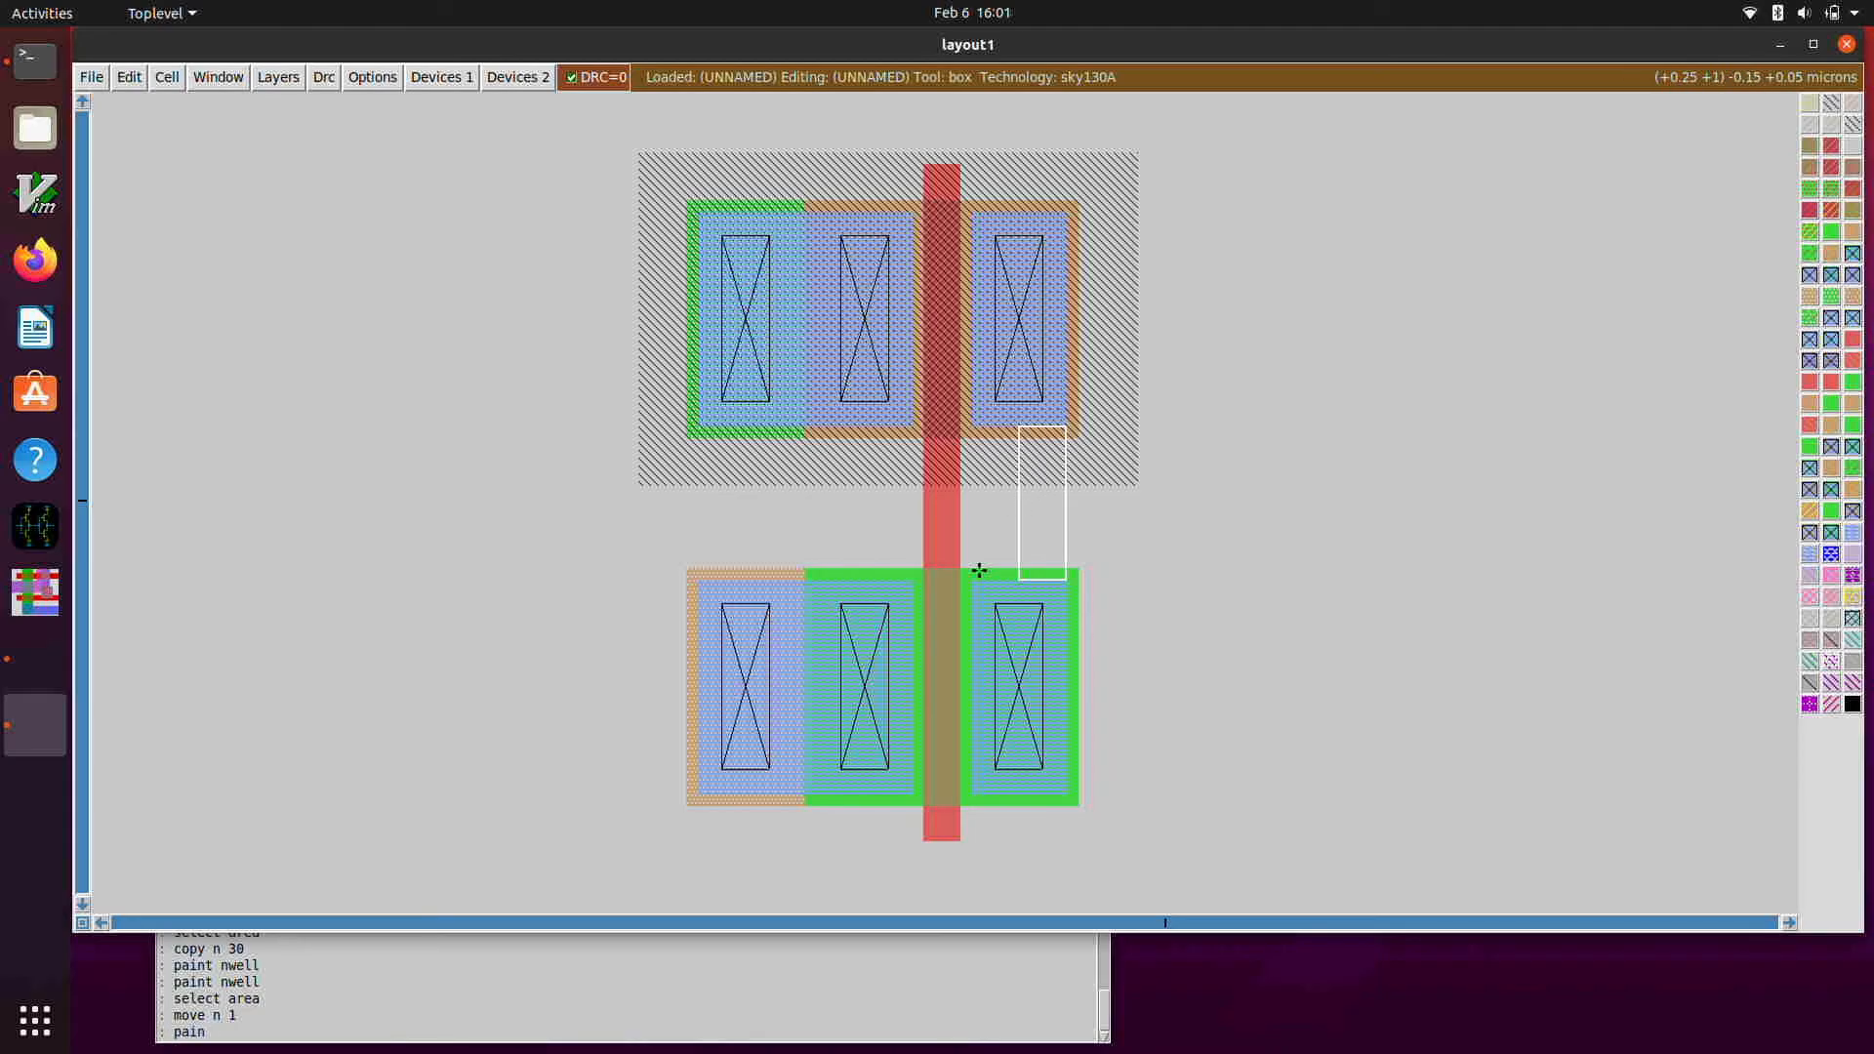
key("Return")
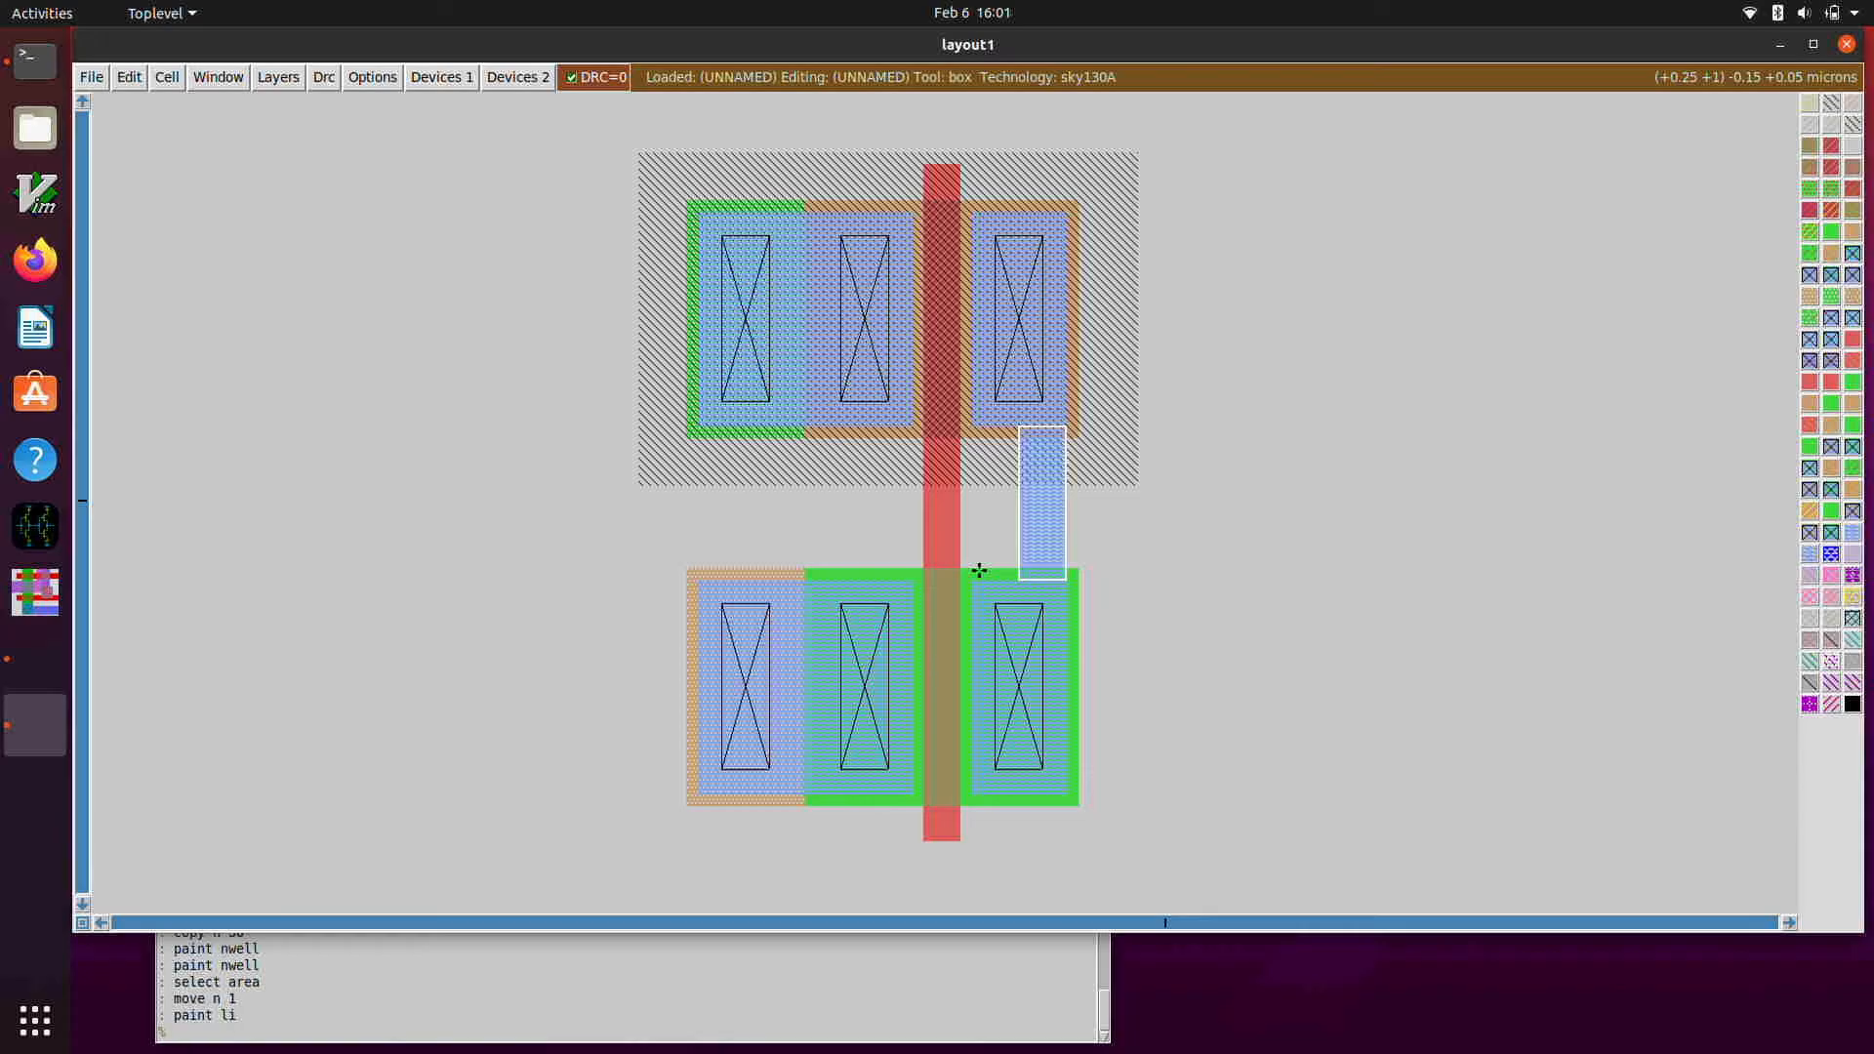
- Paint a 0.4 by 0.4 micron poly pad at the lower end of the gate, flush with its right edge
scroll(964, 615, "down", 4)
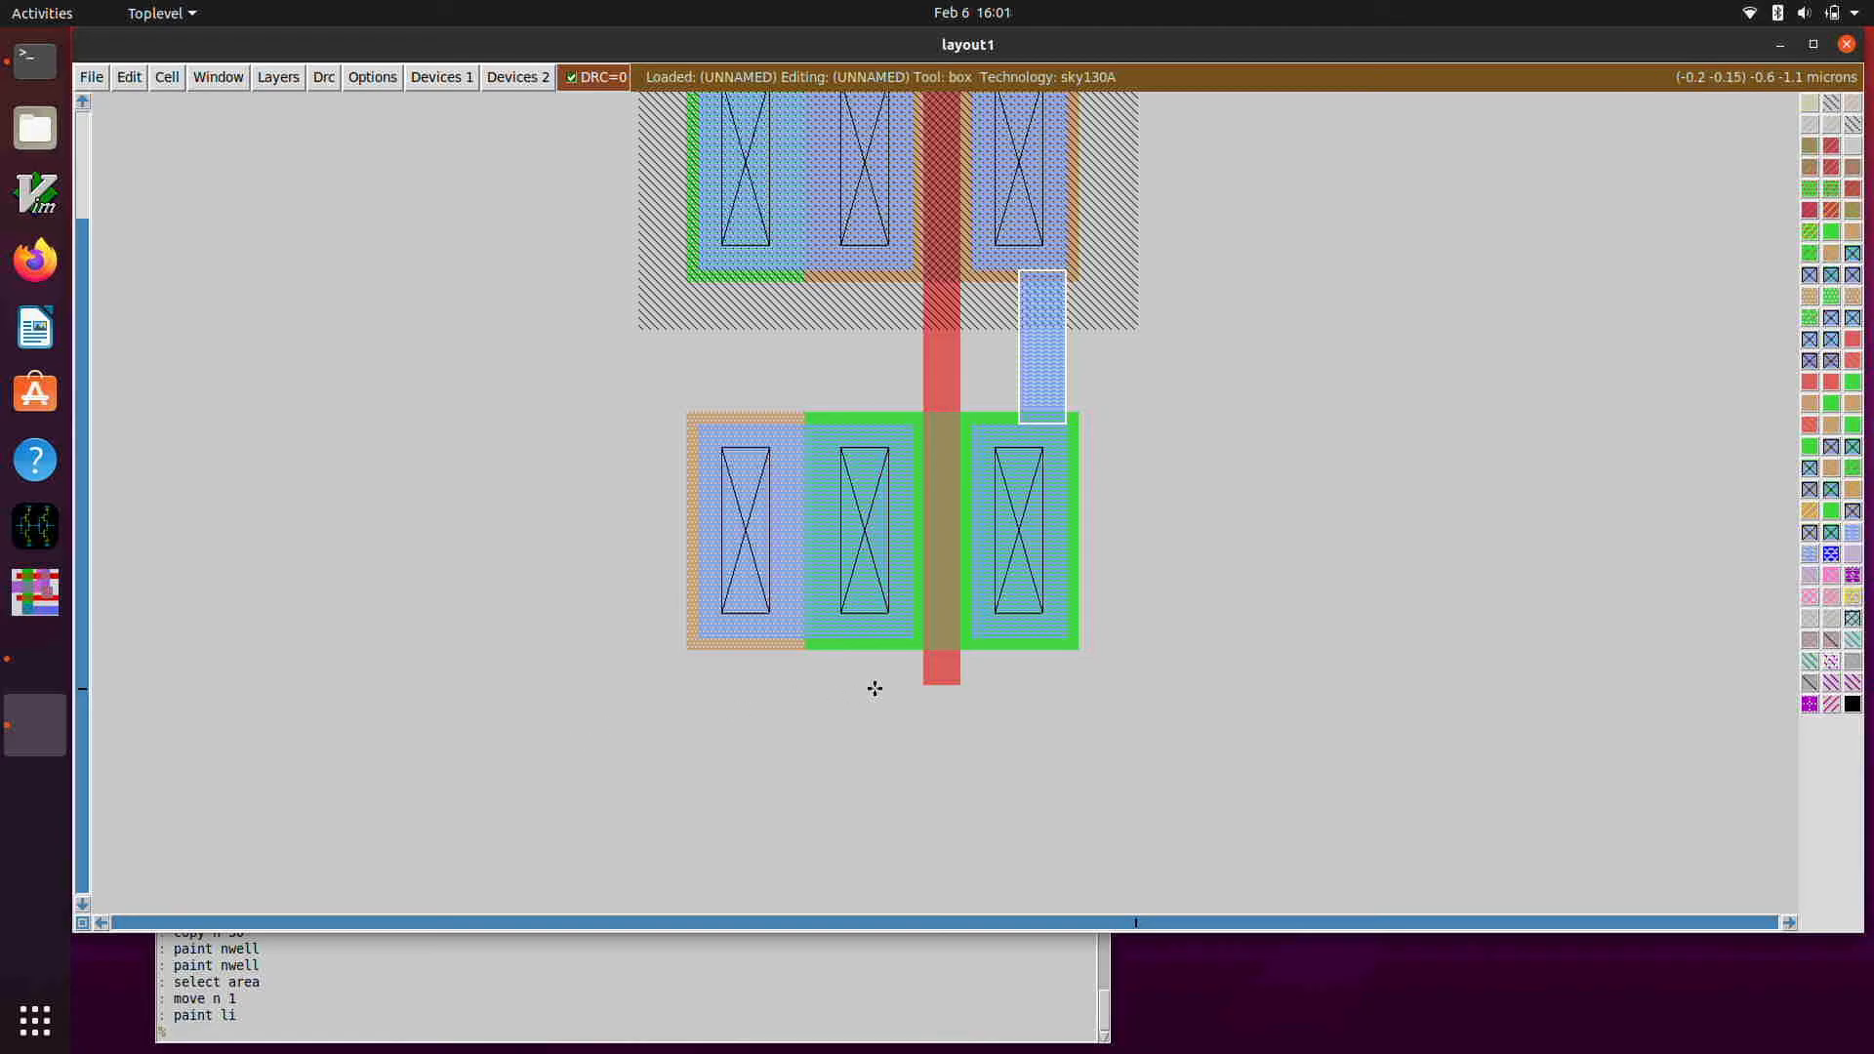
left_click(866, 757)
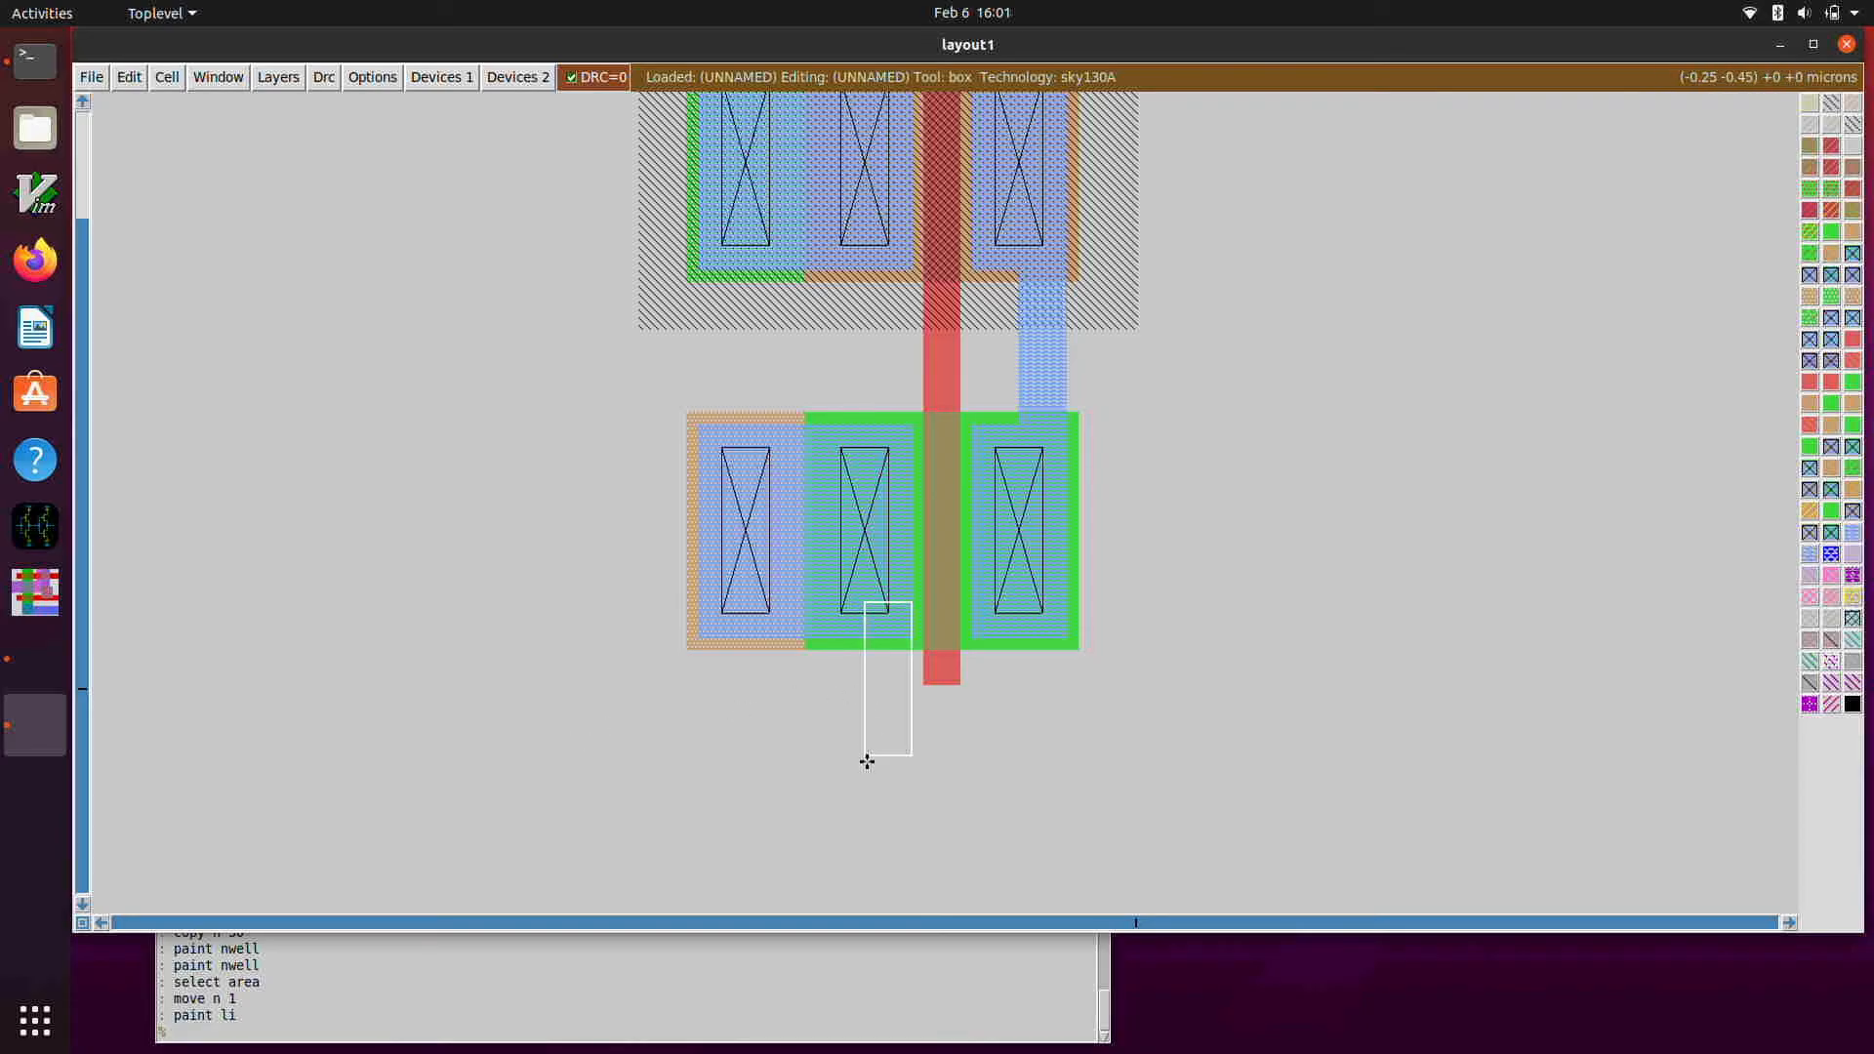
left_click(875, 780)
right_click(960, 686)
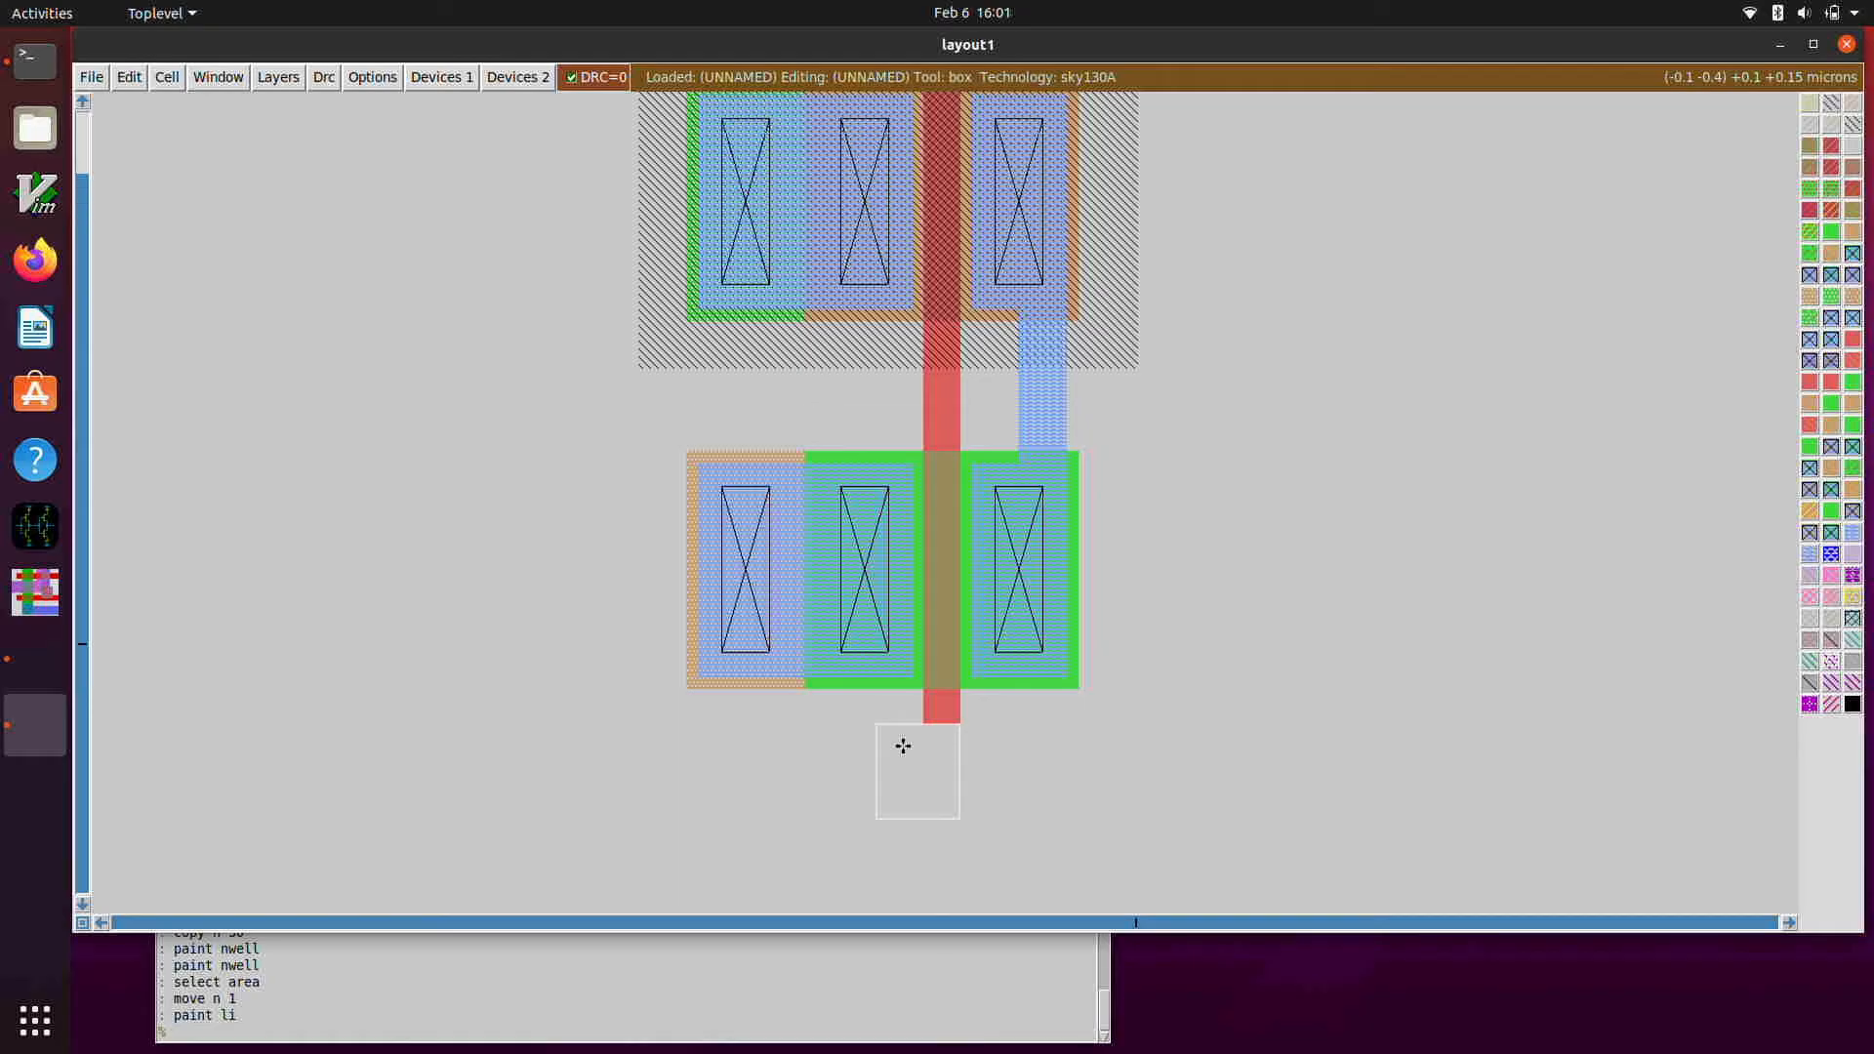
left_click(974, 637)
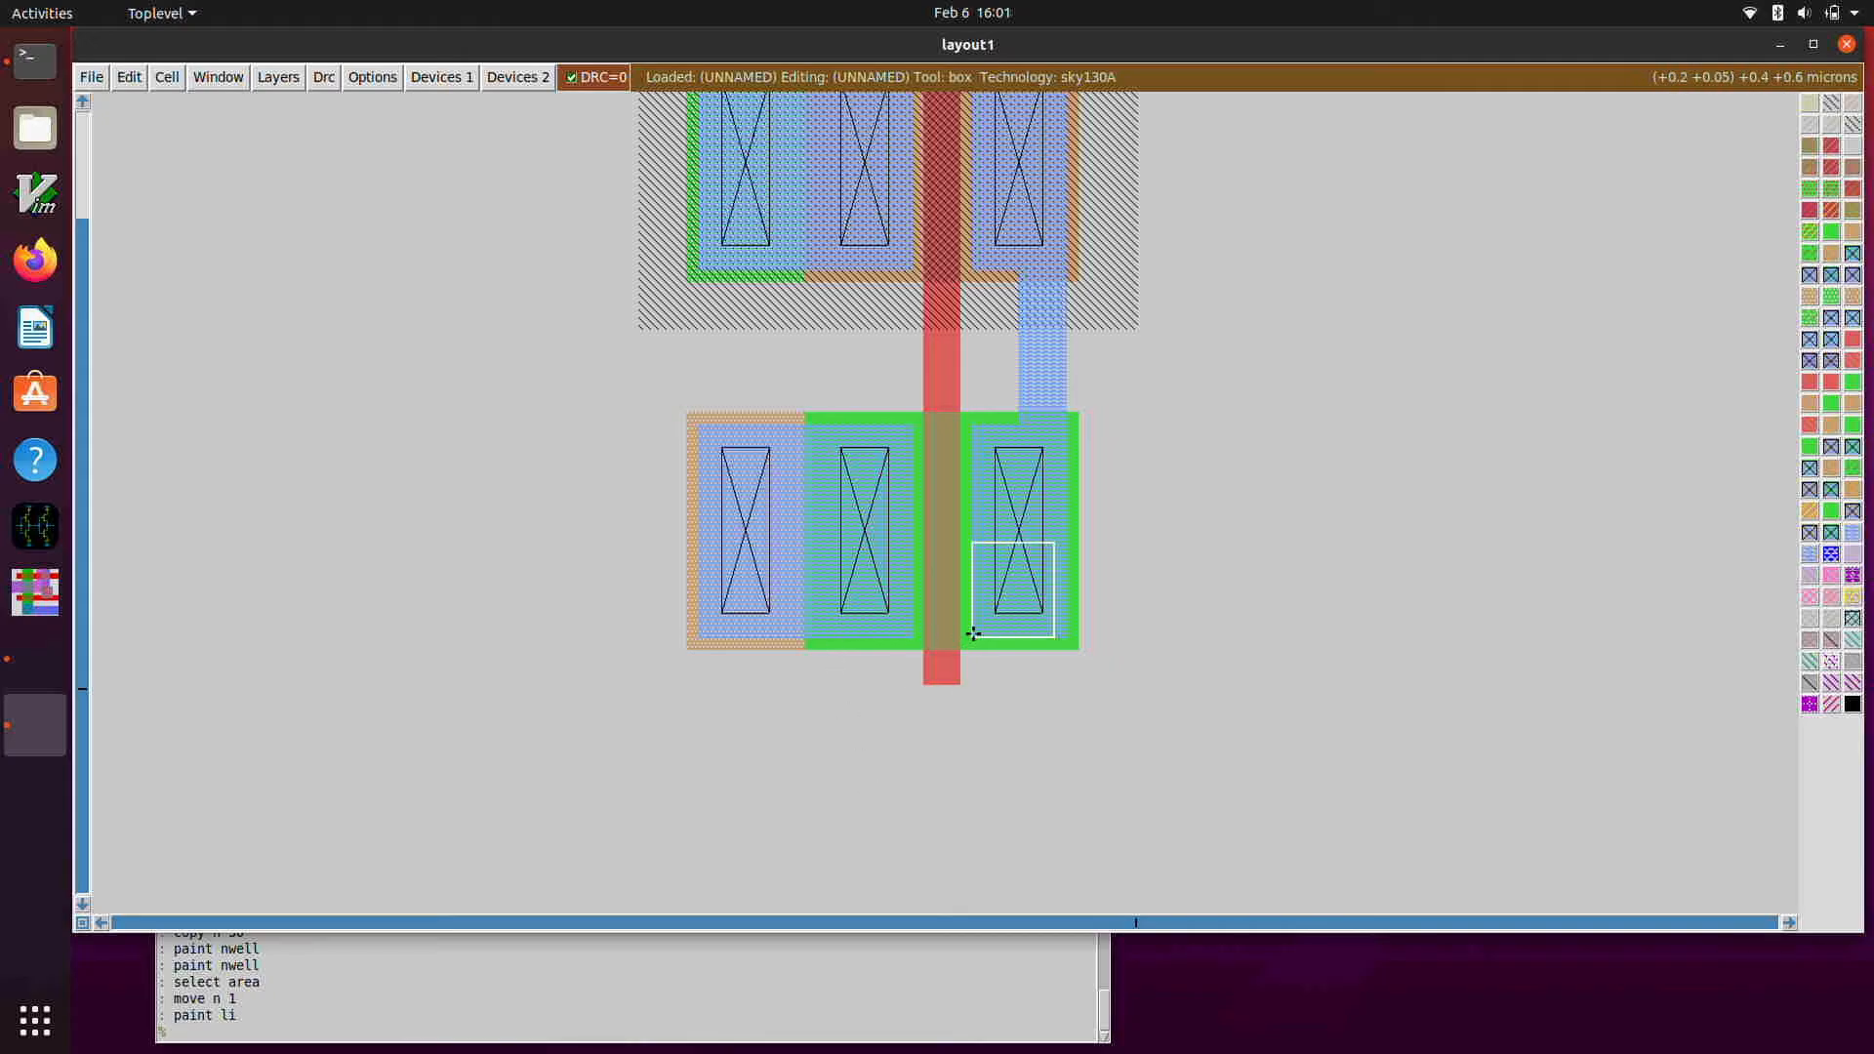
right_click(1068, 541)
left_click(854, 772)
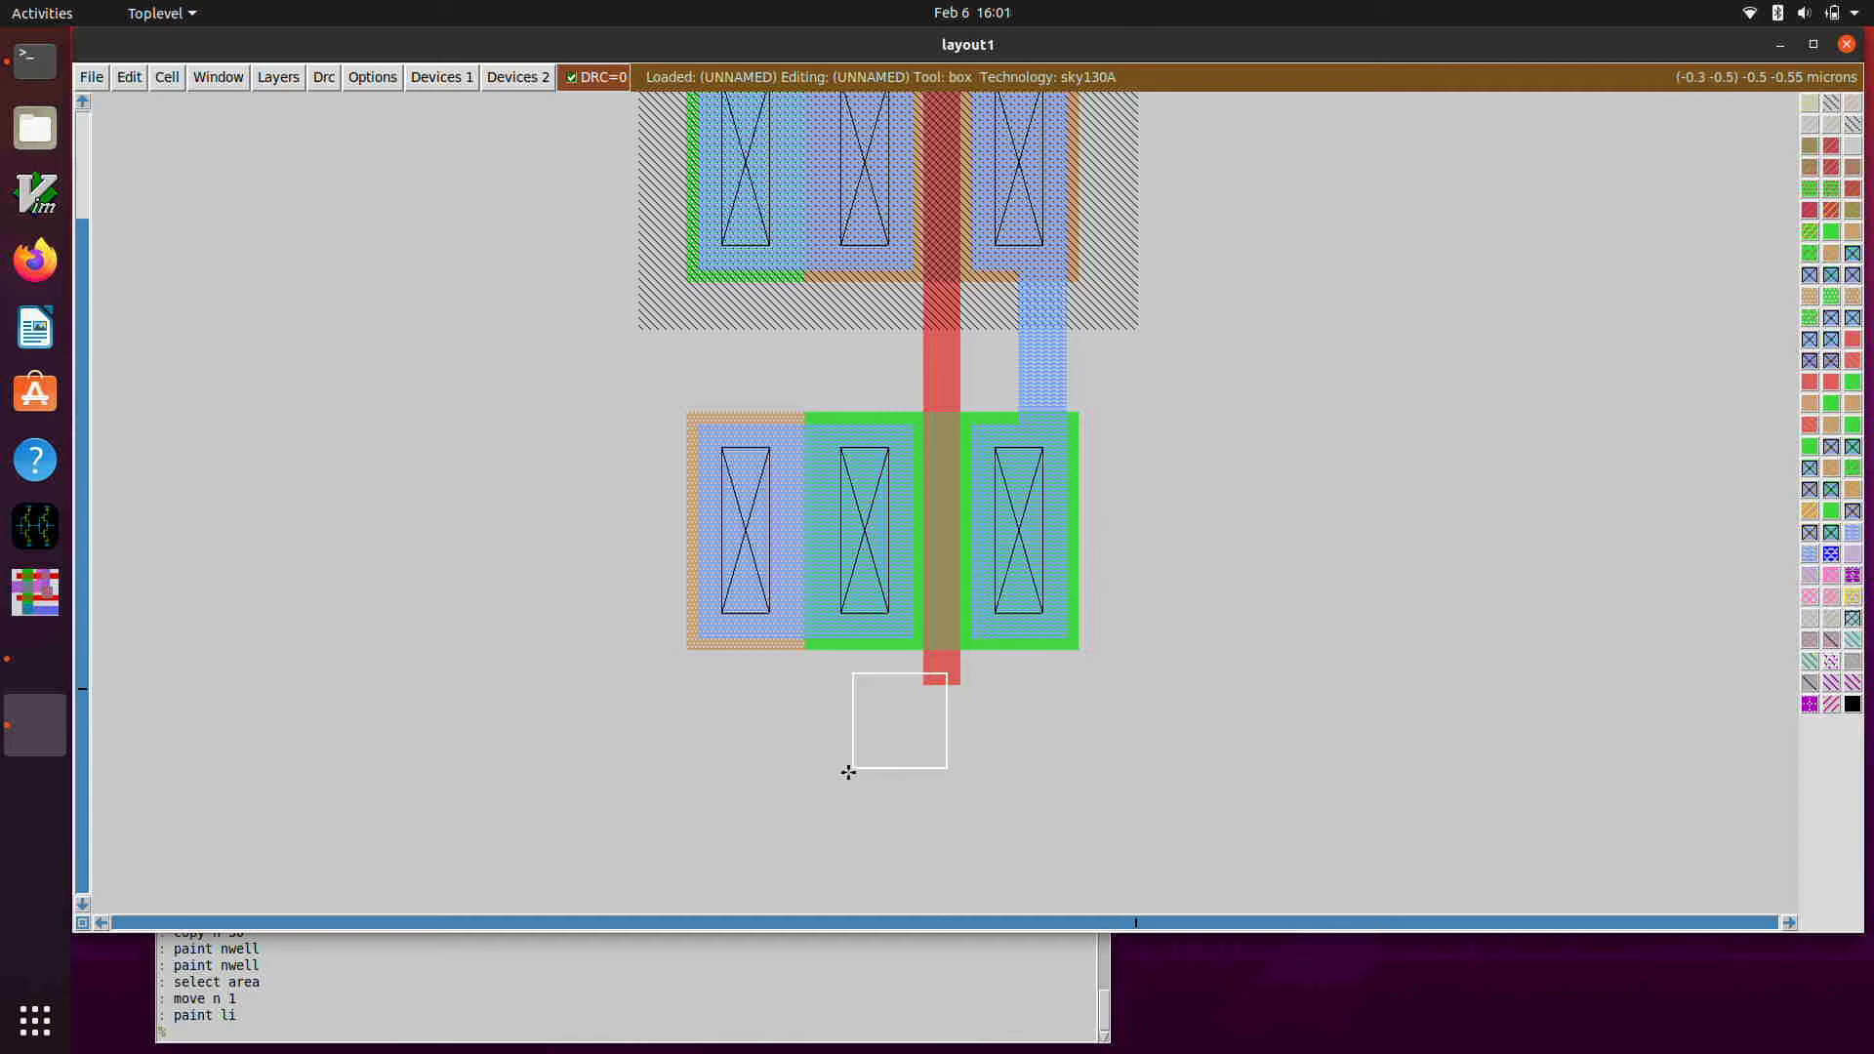
left_click(850, 791)
left_click(864, 776)
left_click(870, 774)
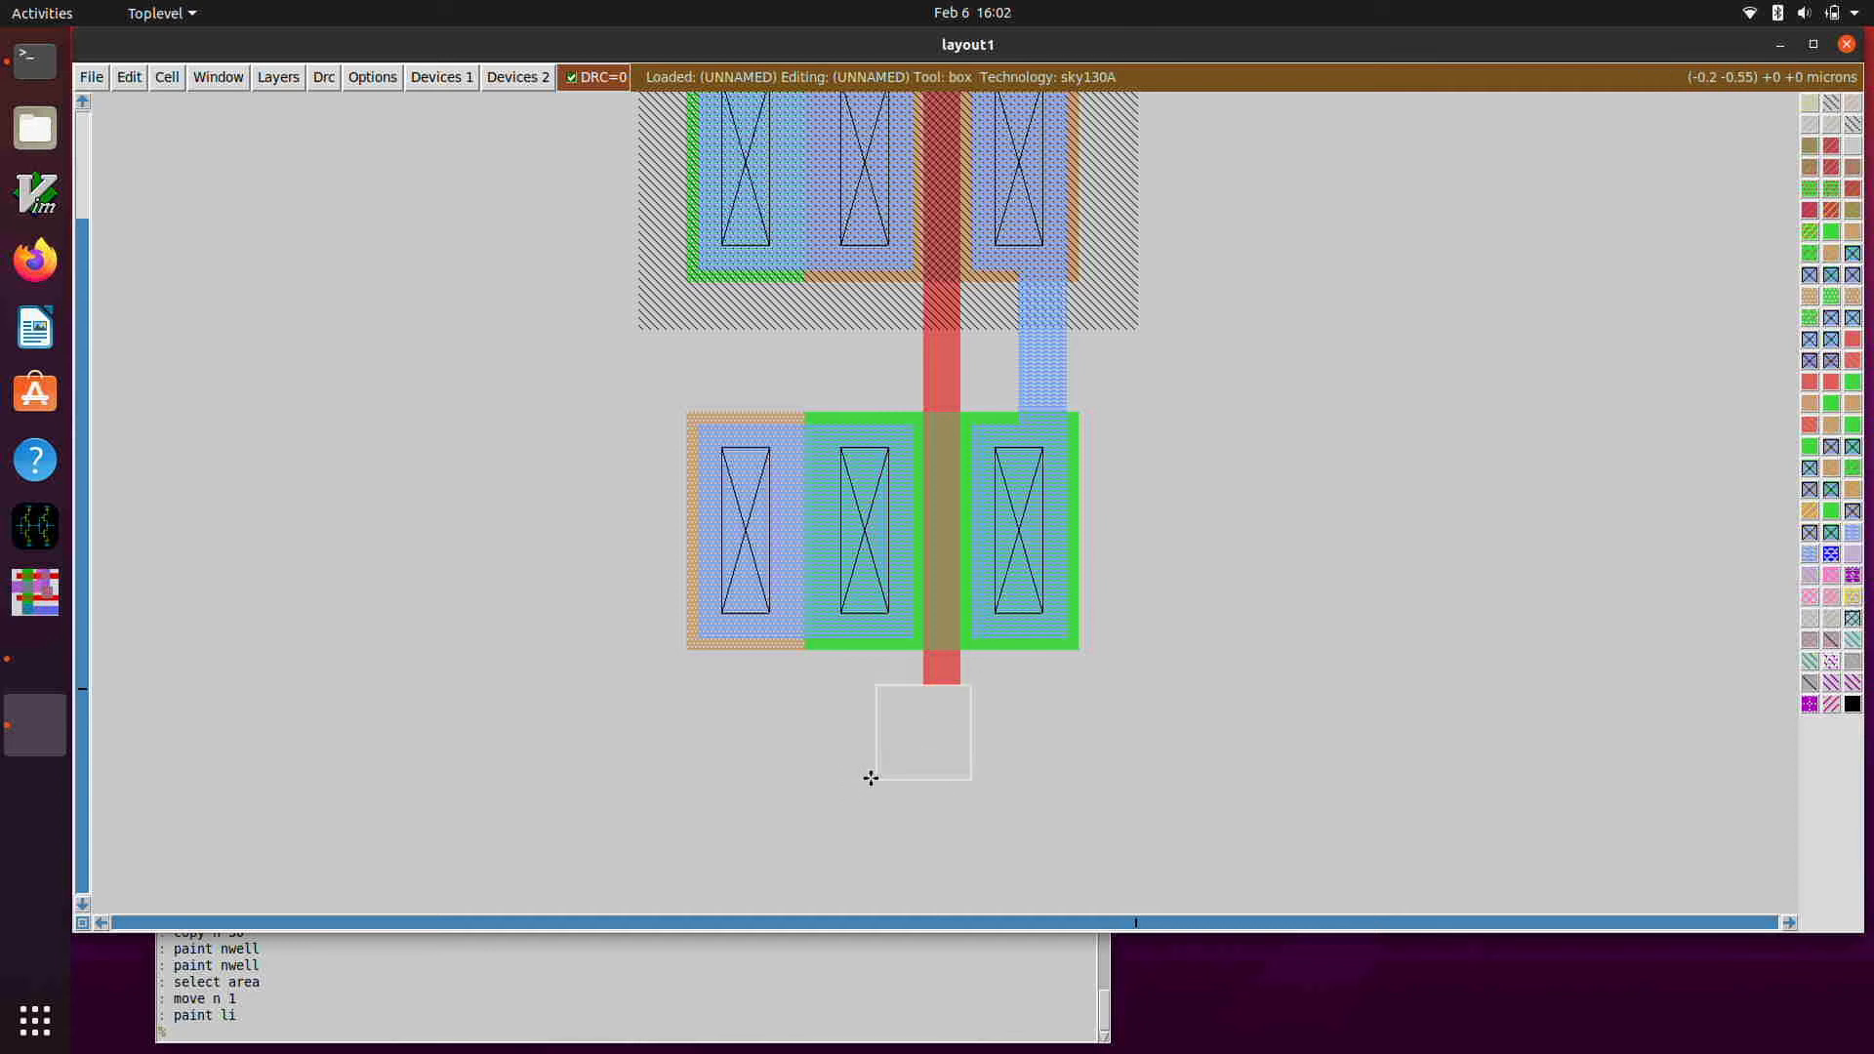
left_click(864, 789)
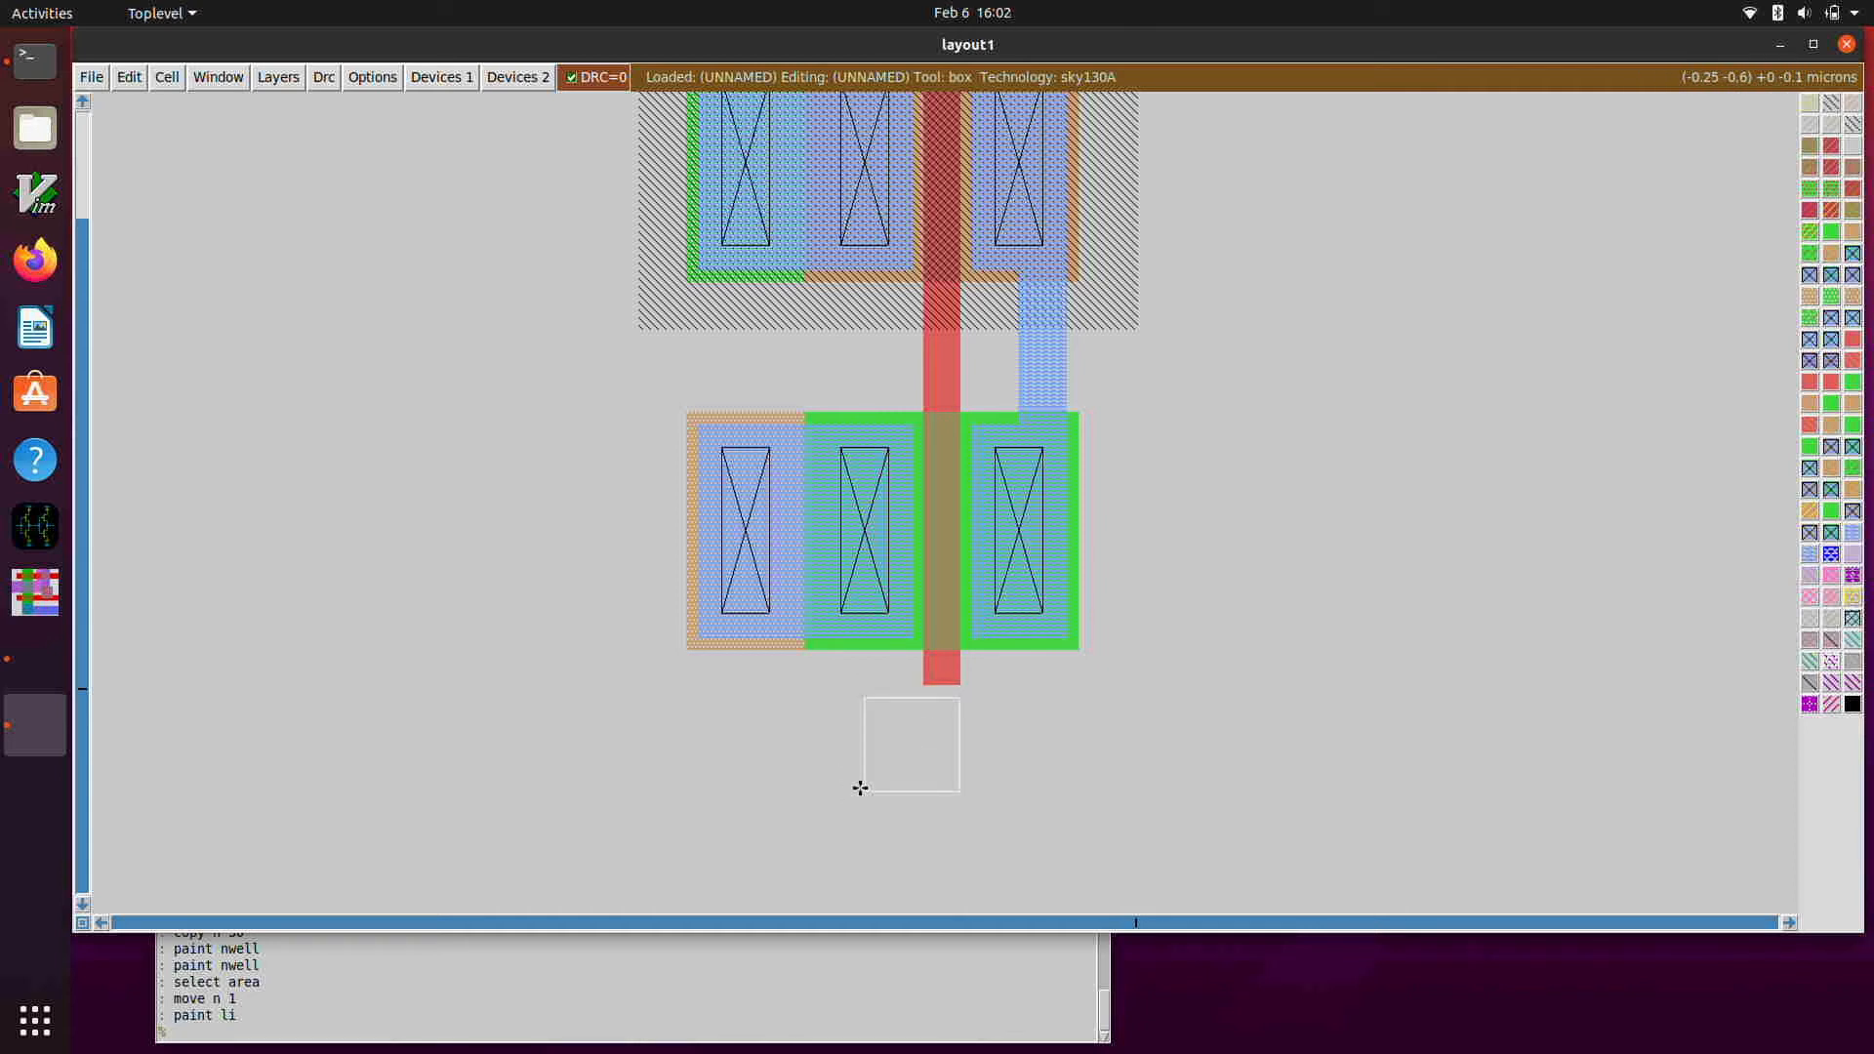
left_click(863, 780)
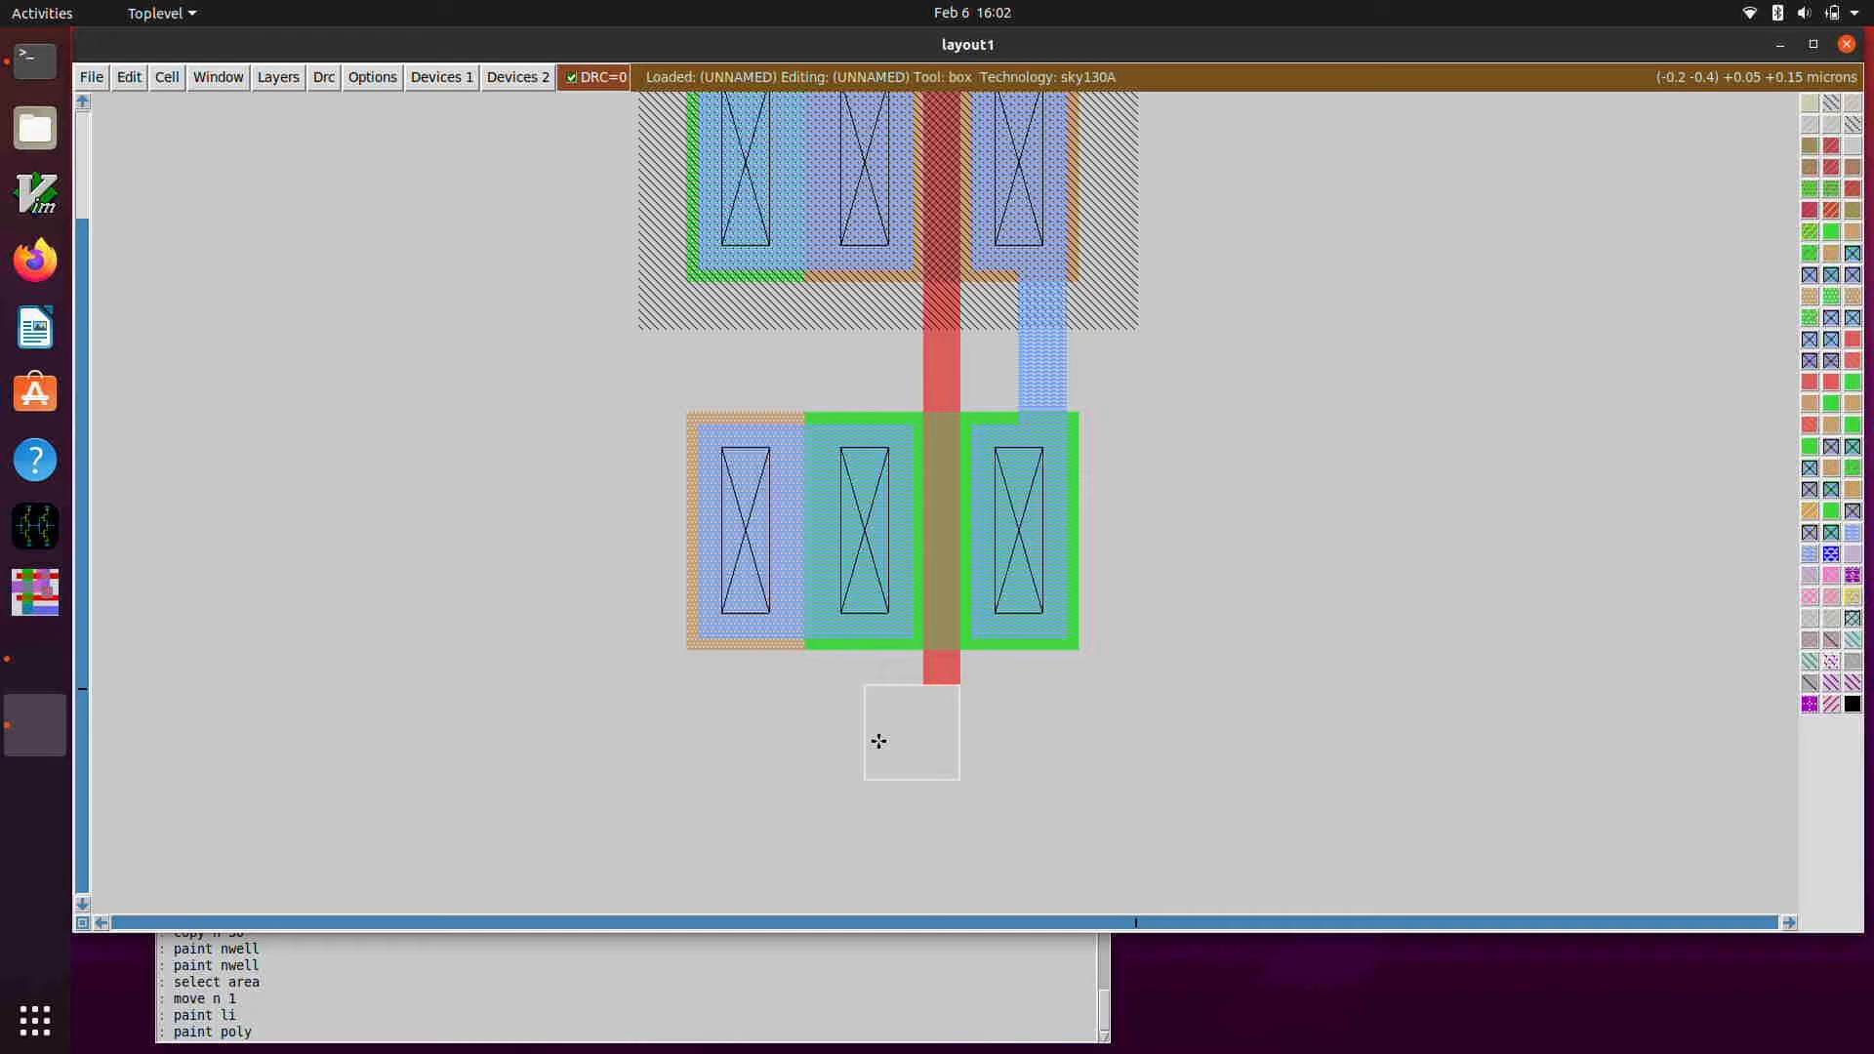
key("Return")
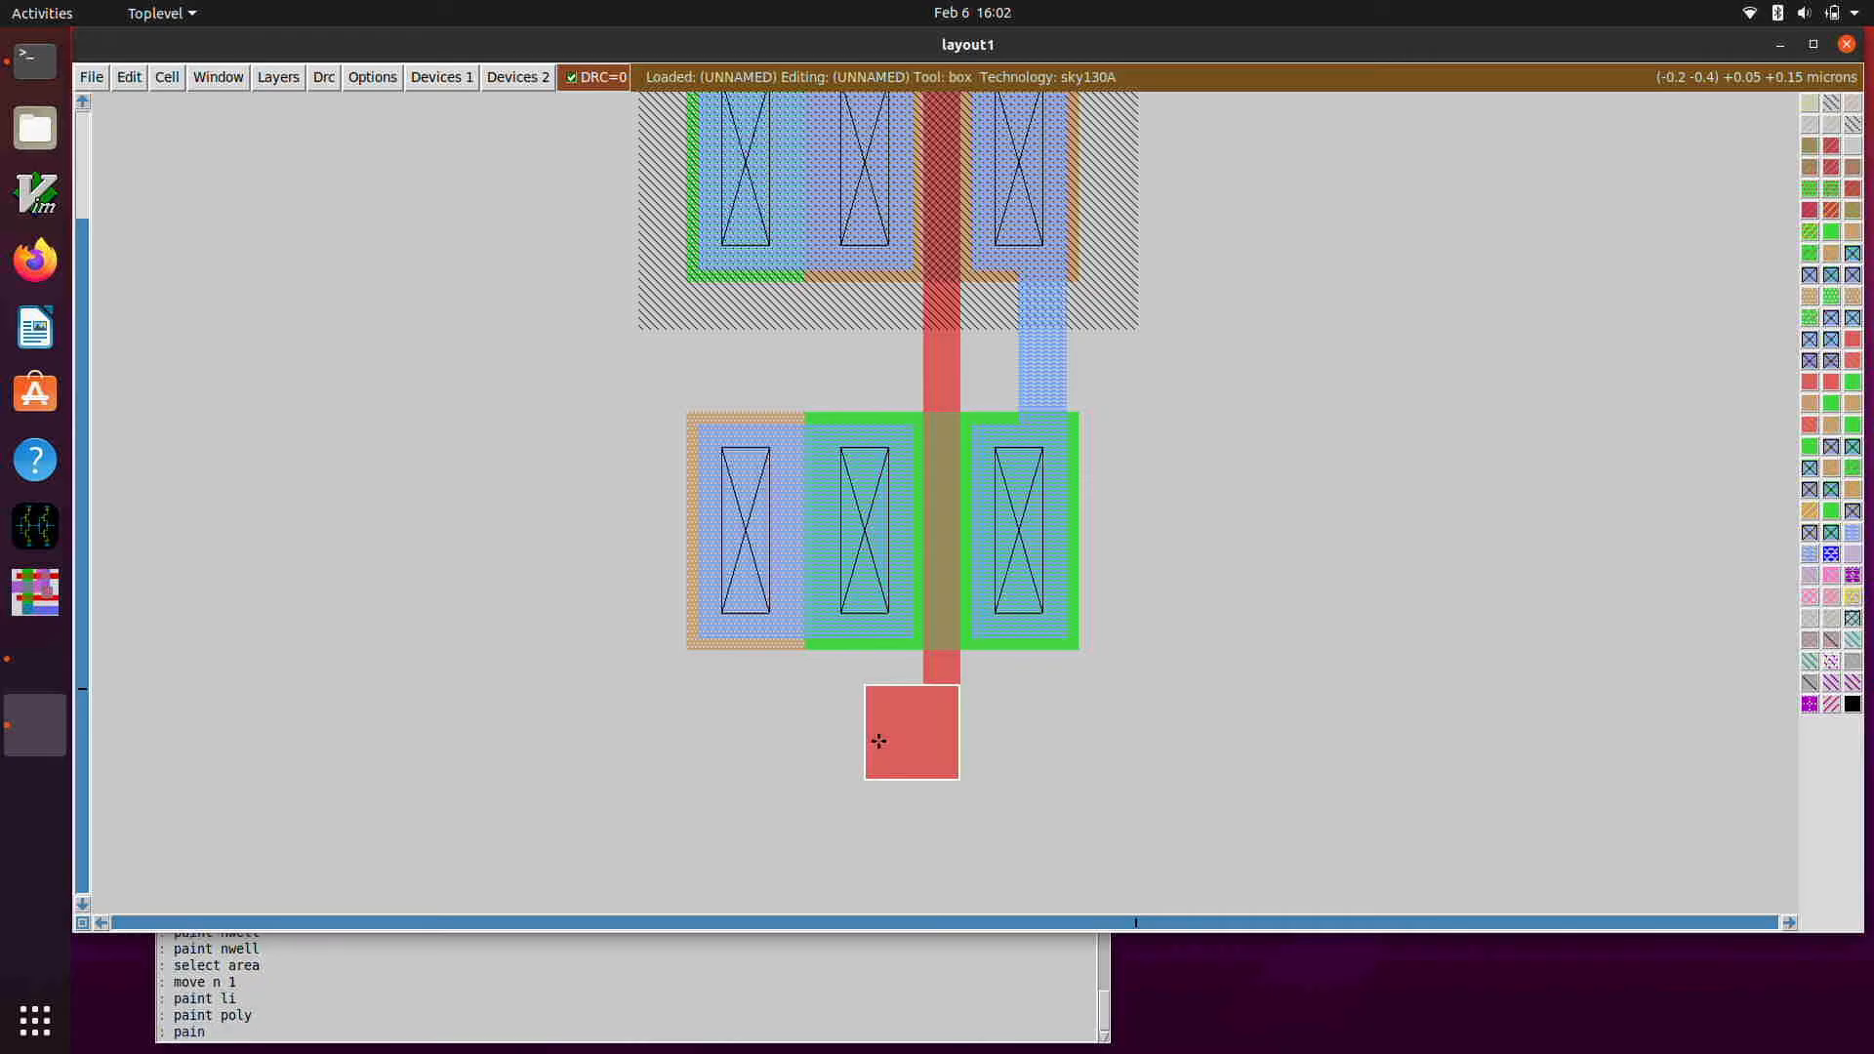
- Cover the poly pad with li and paint a 0.2 by 0.2 micron pc contact at its centre
type("paint li")
key("Return")
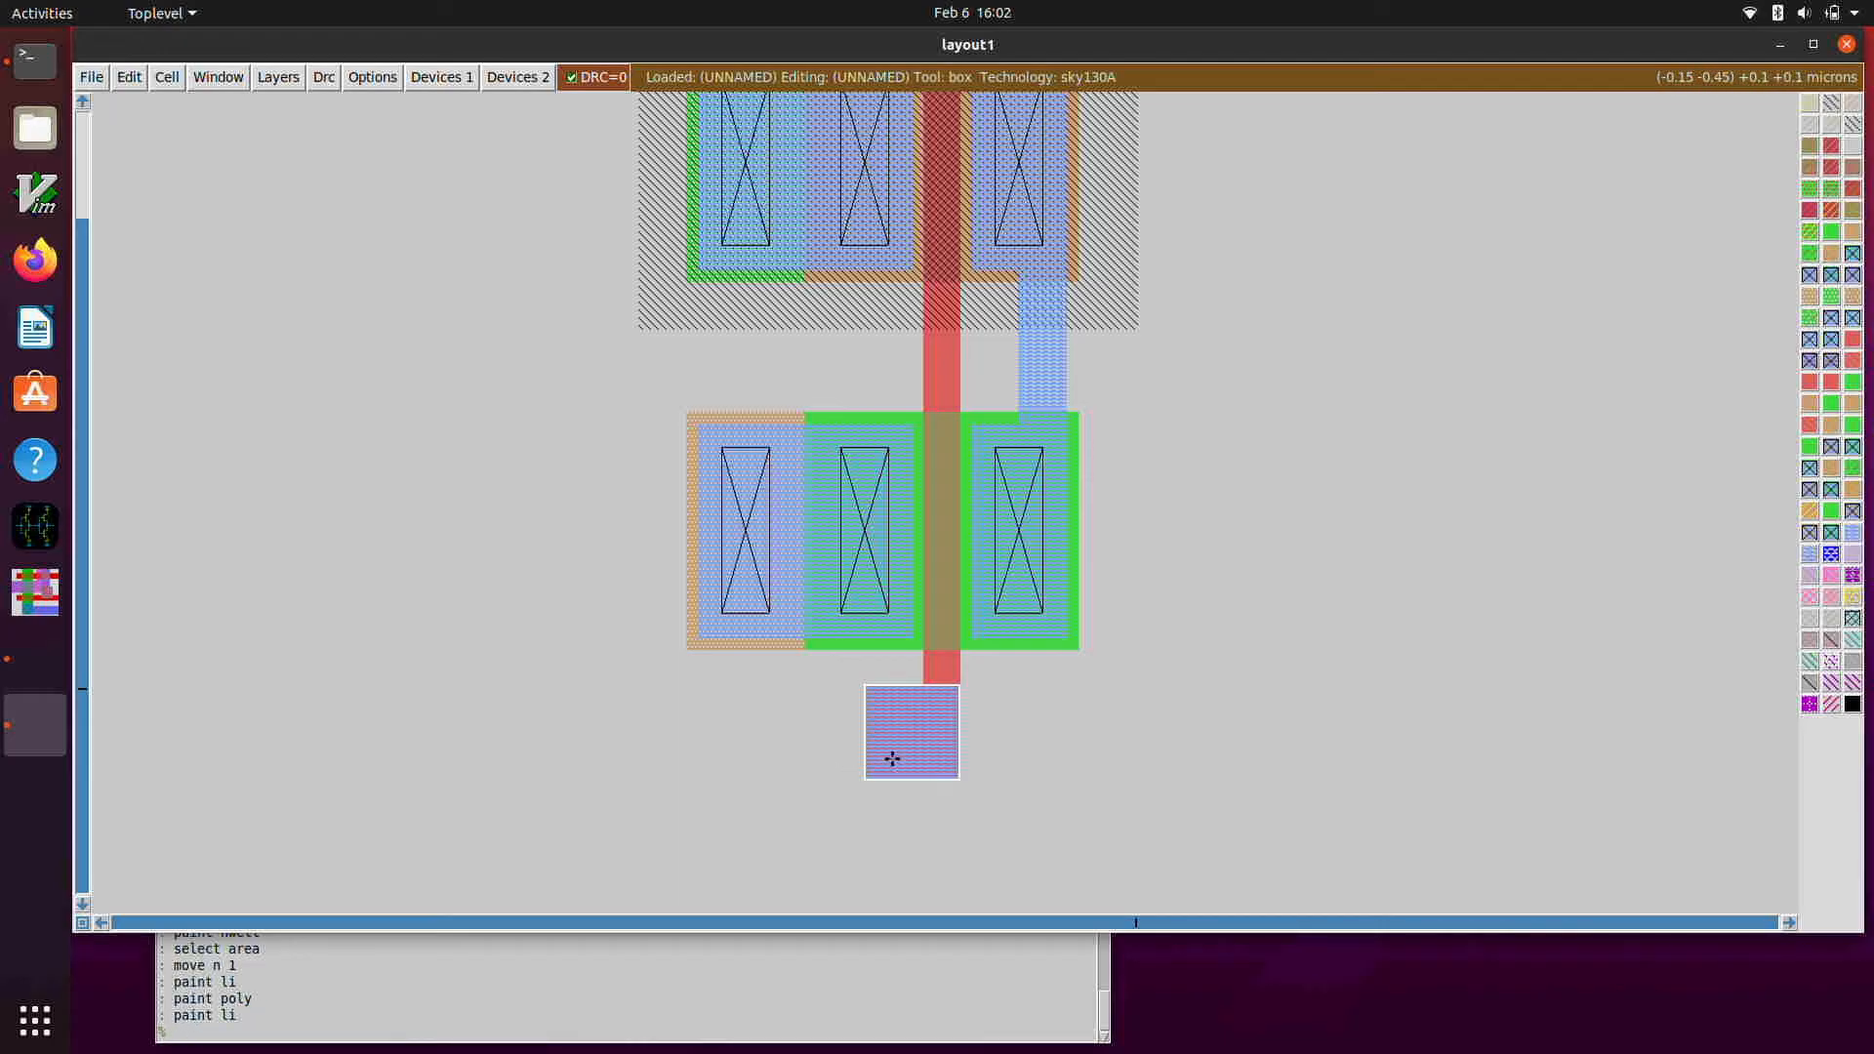
left_click(888, 755)
right_click(936, 710)
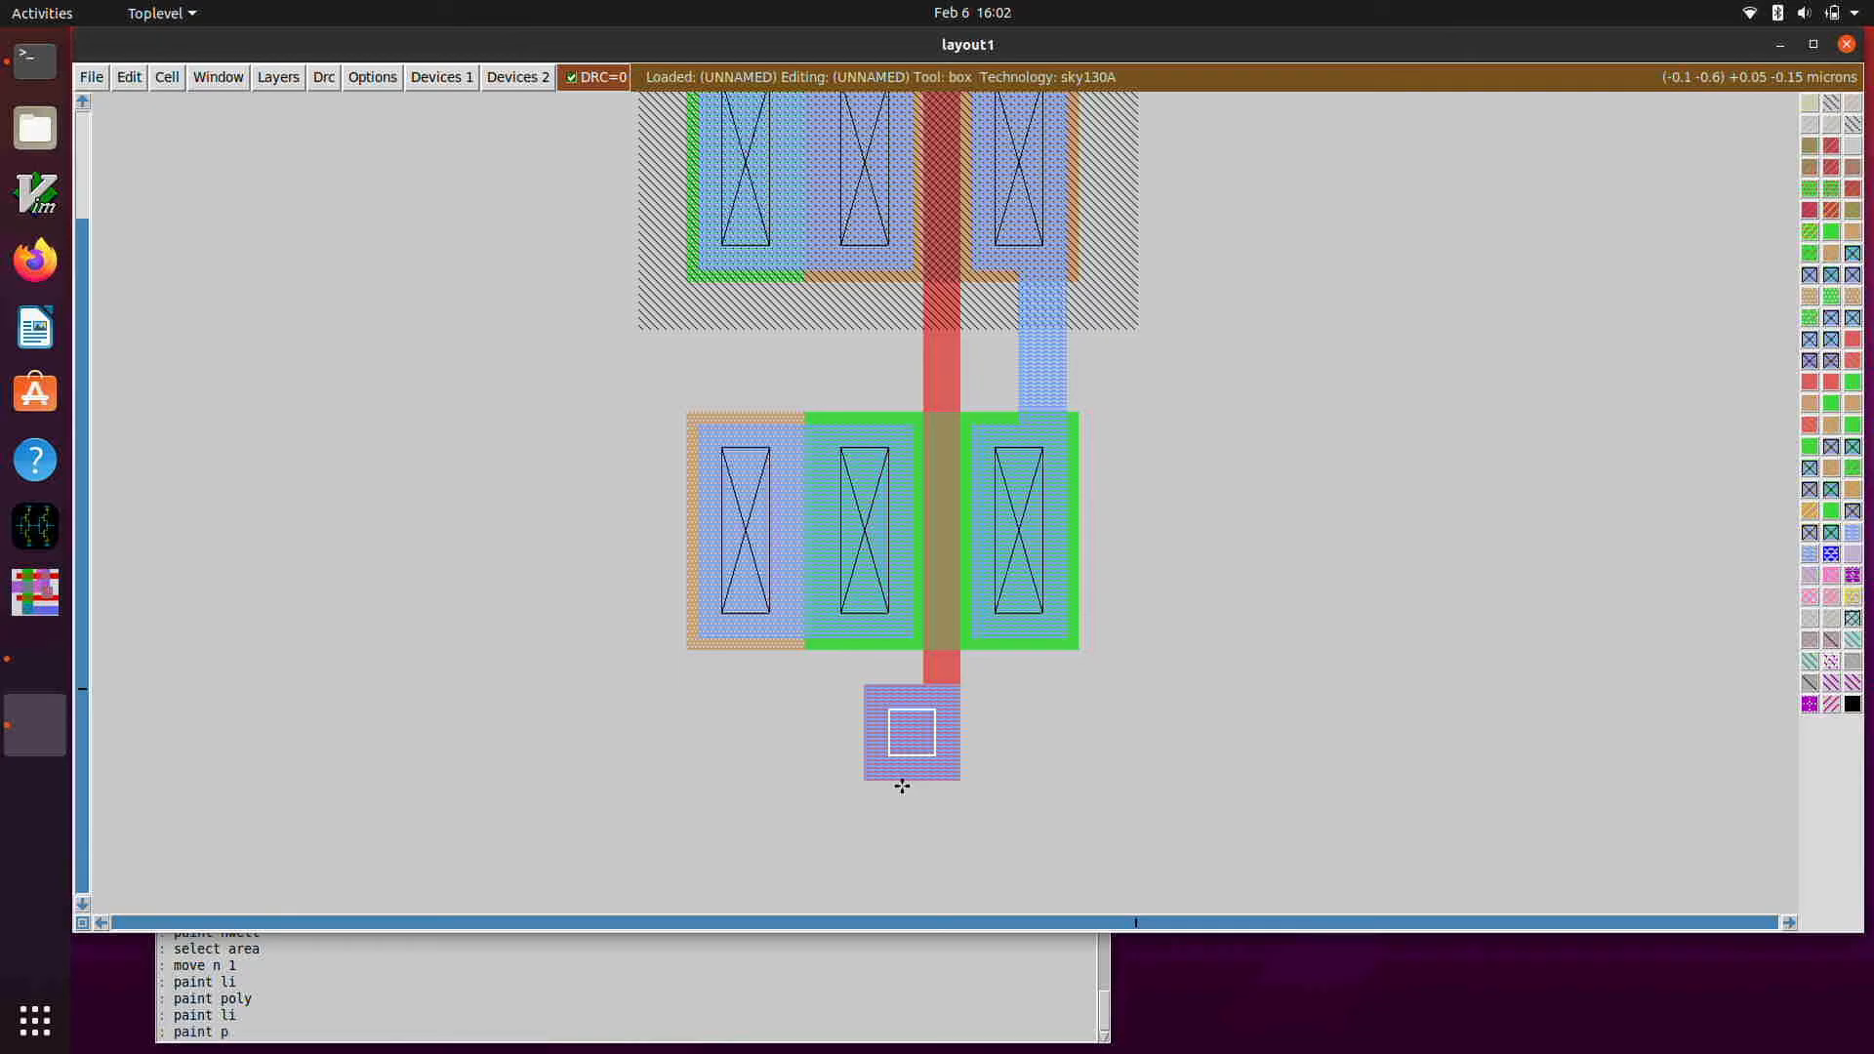
key("Return")
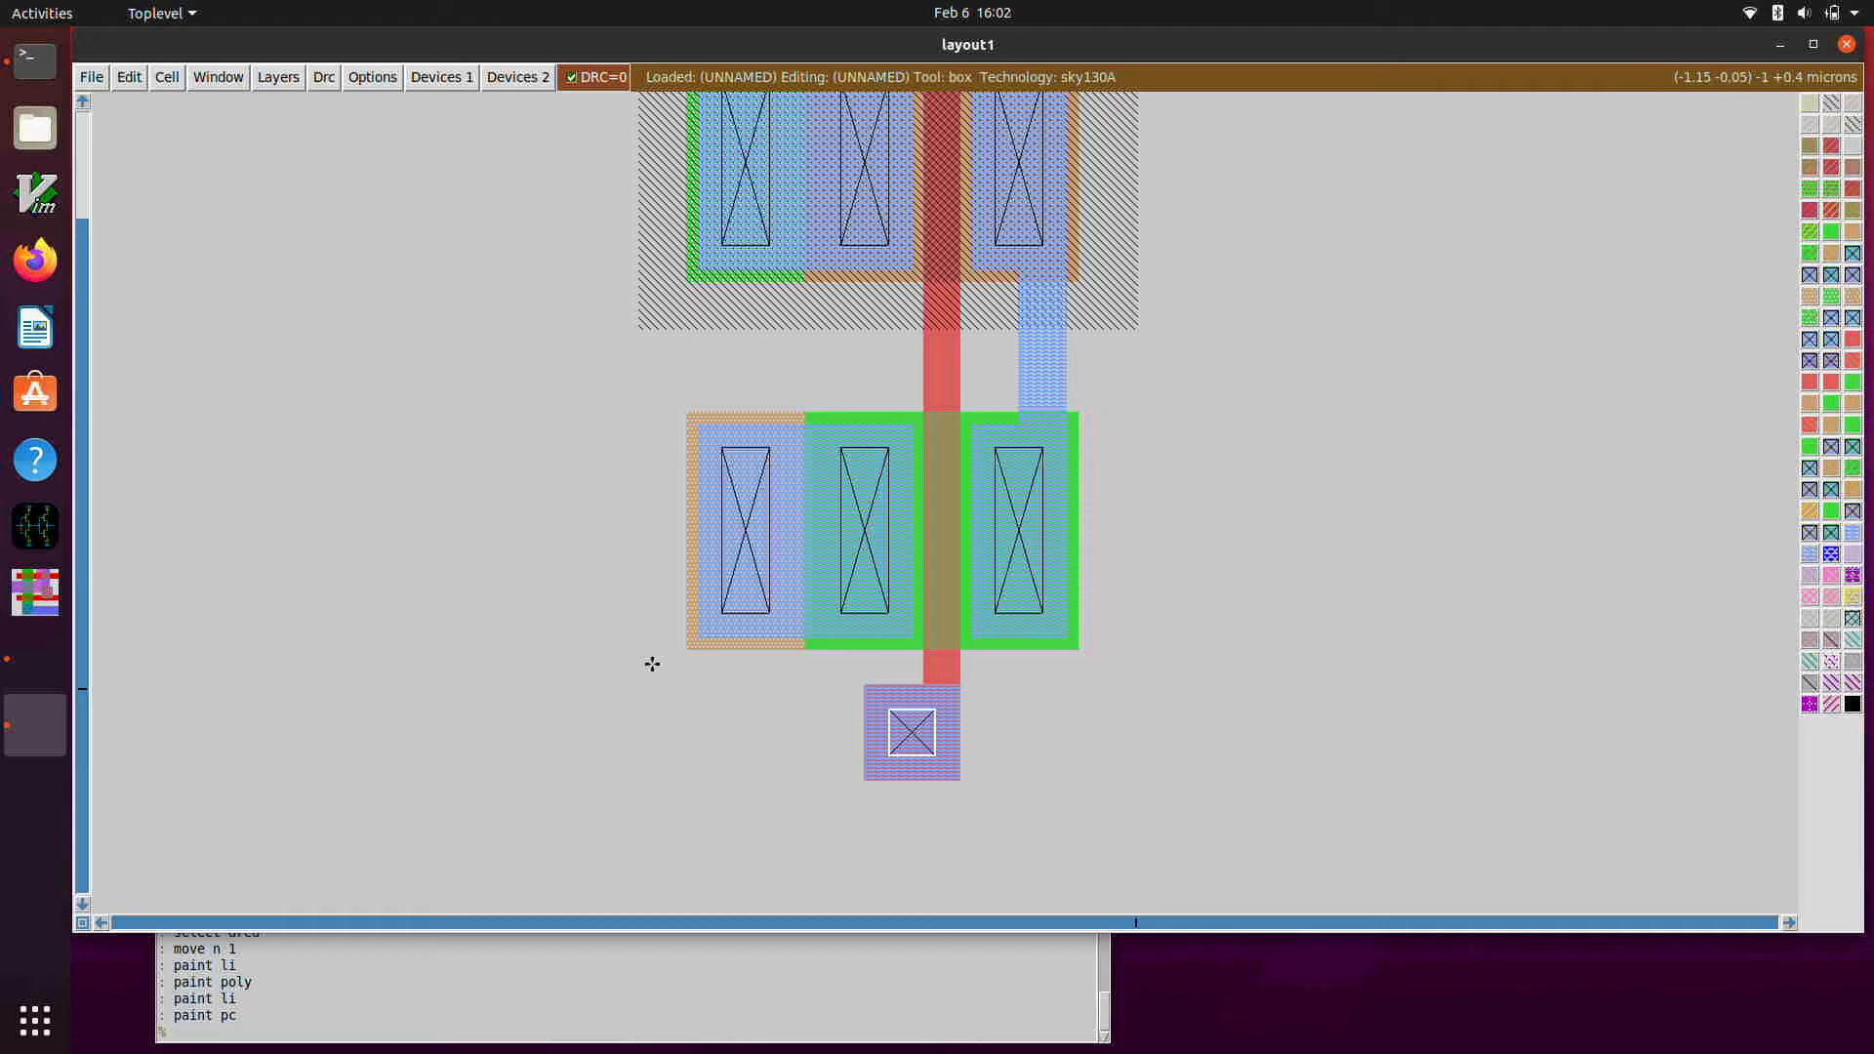
- Paint a 0.95 by 0.2 micron li strip running left from the gate contact pad, level with the pad's upper edge
left_click(617, 742)
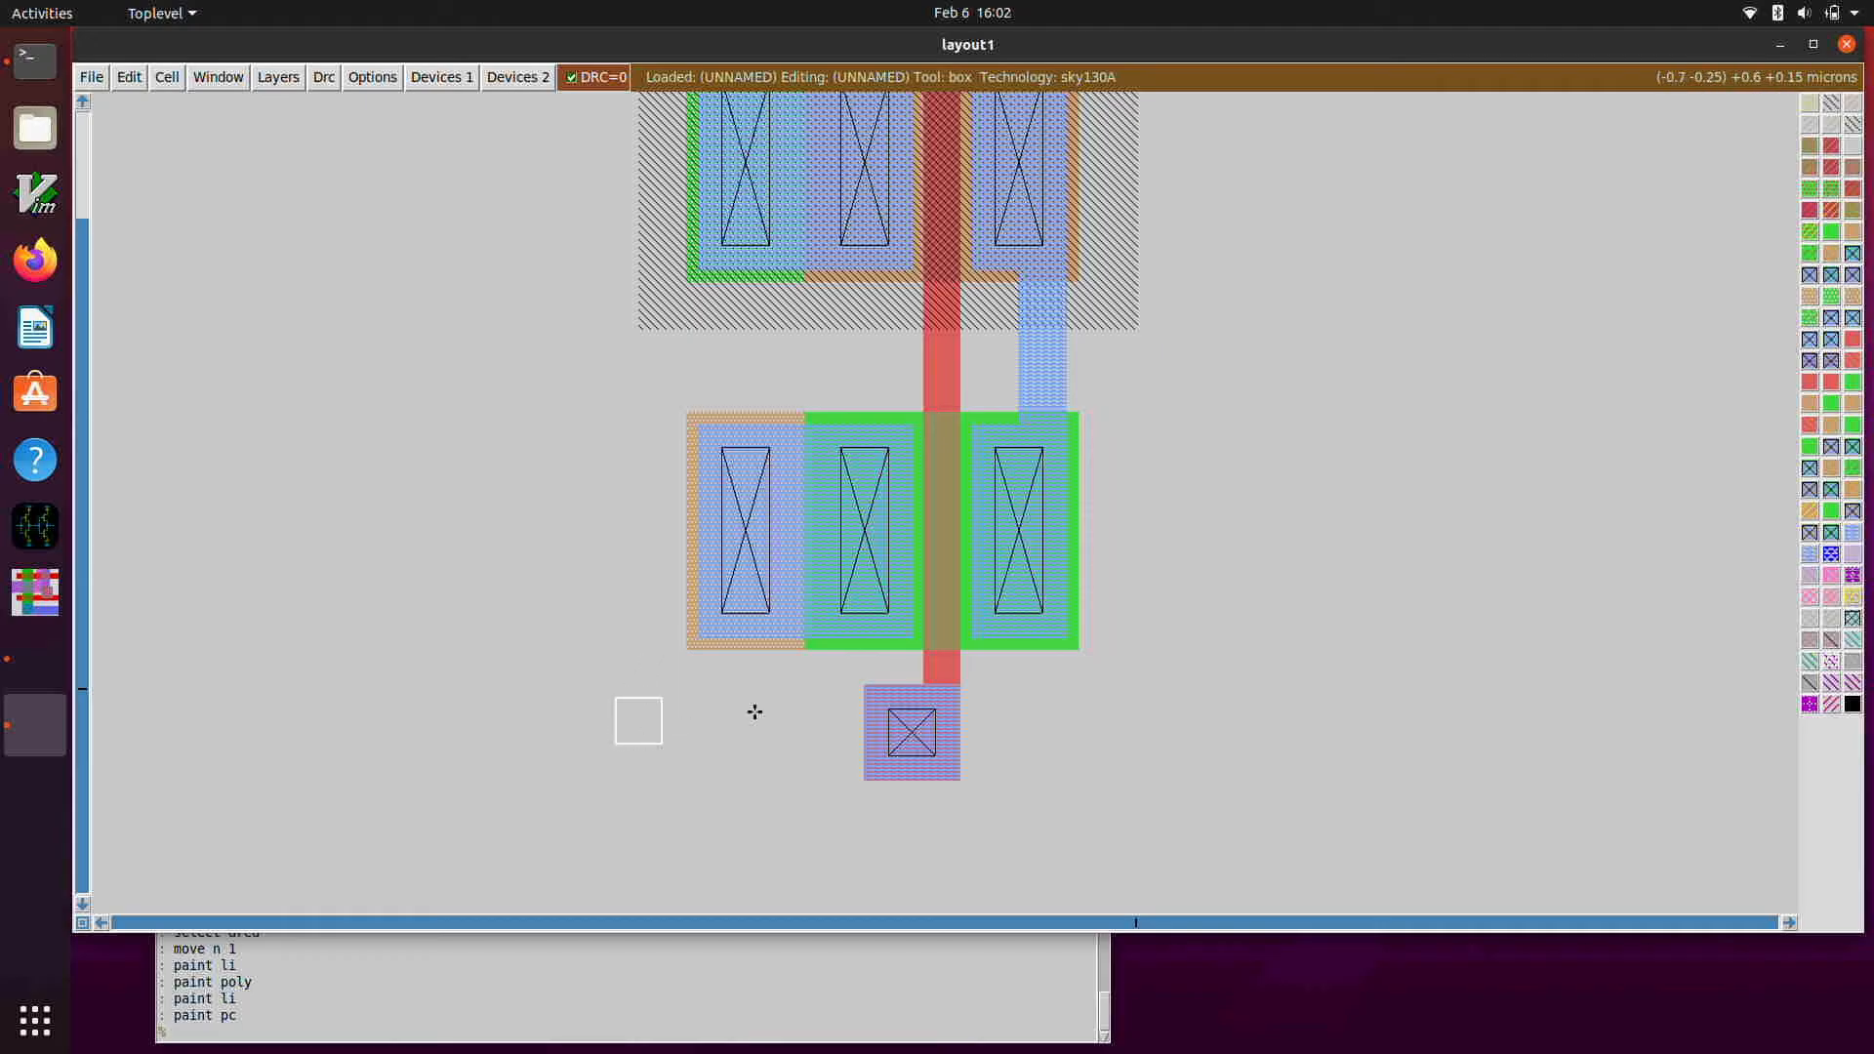
right_click(866, 684)
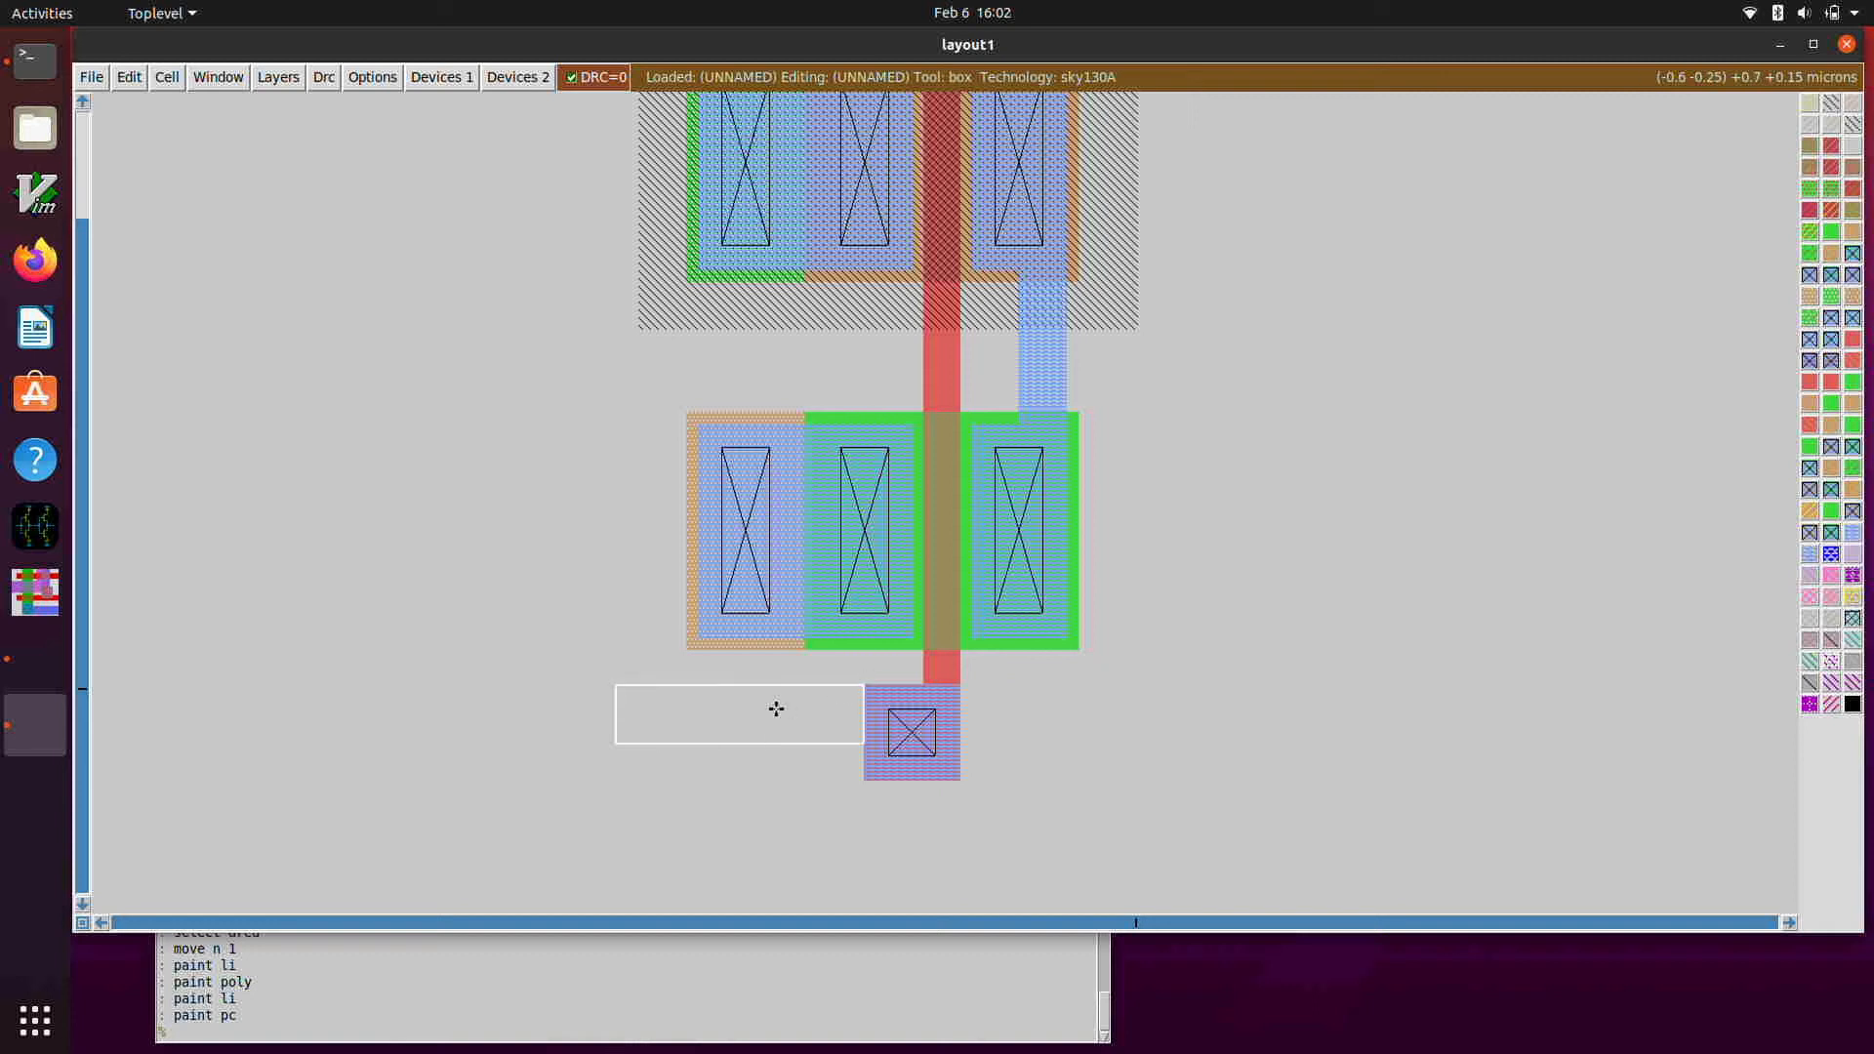
left_click(640, 661)
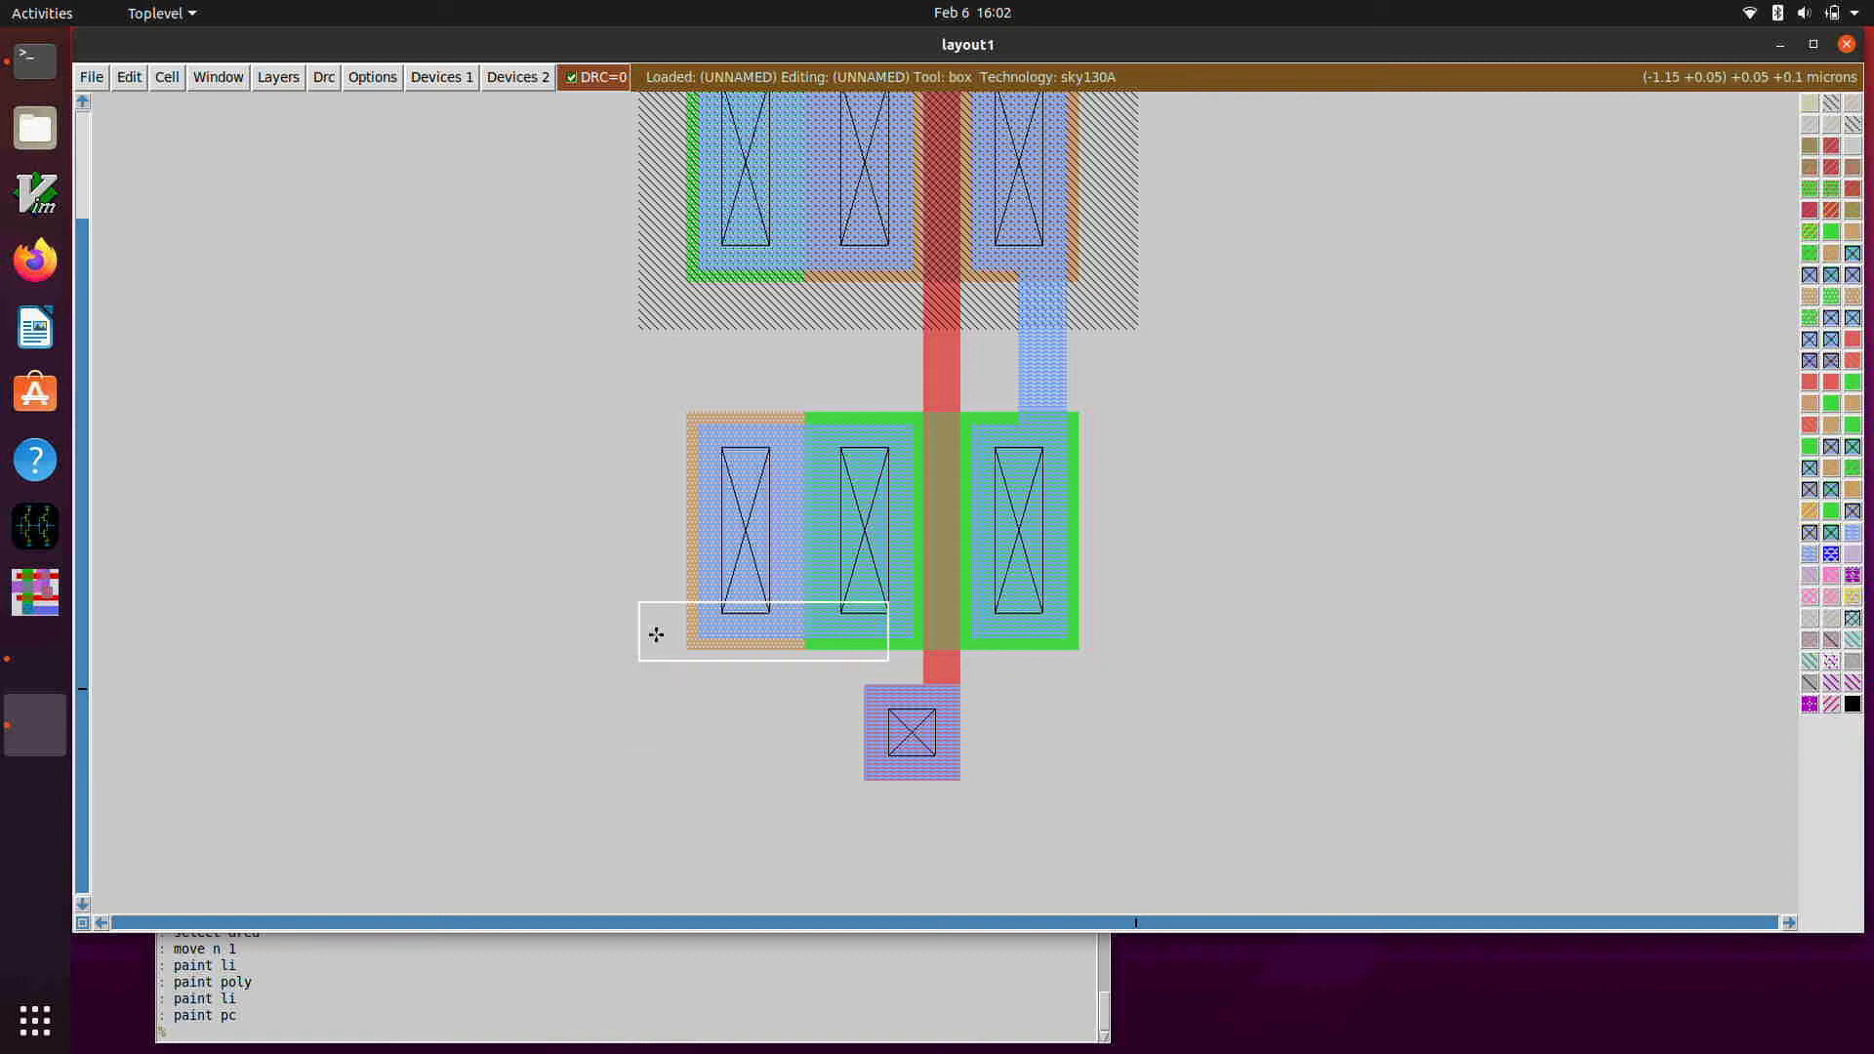
right_click(682, 606)
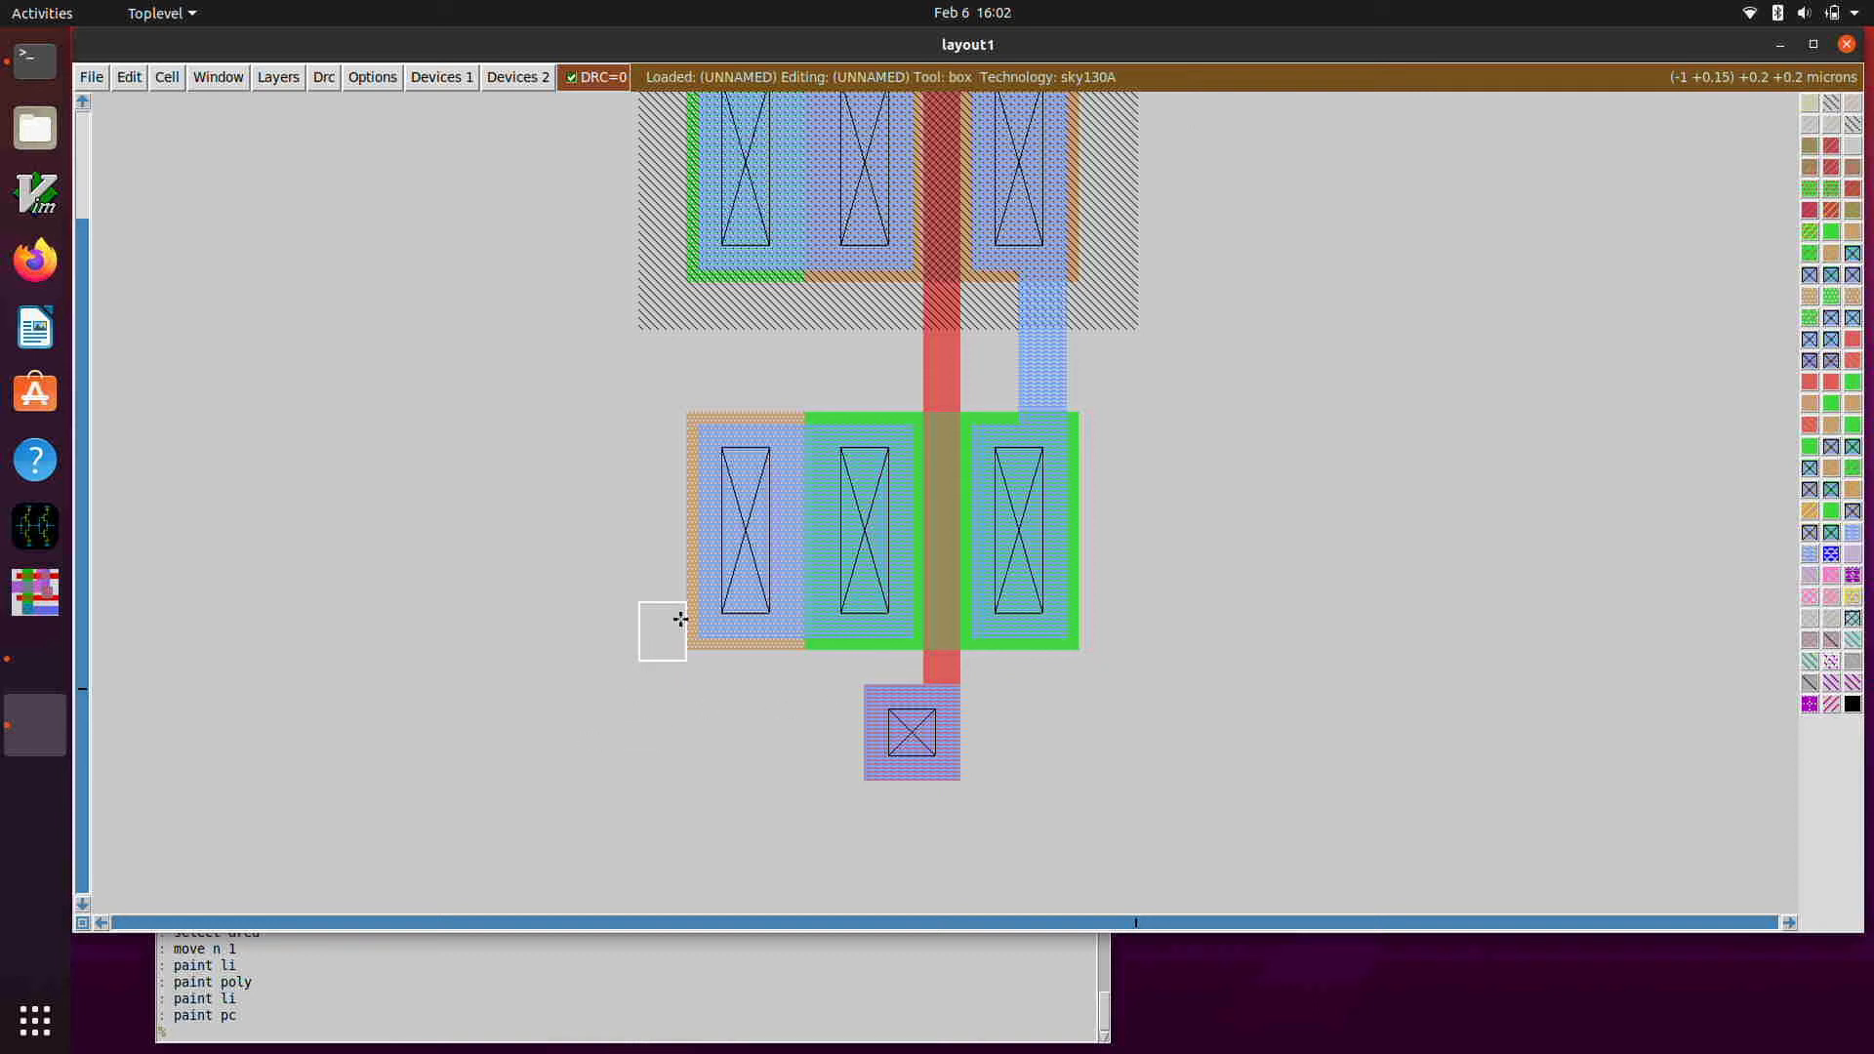
right_click(684, 617)
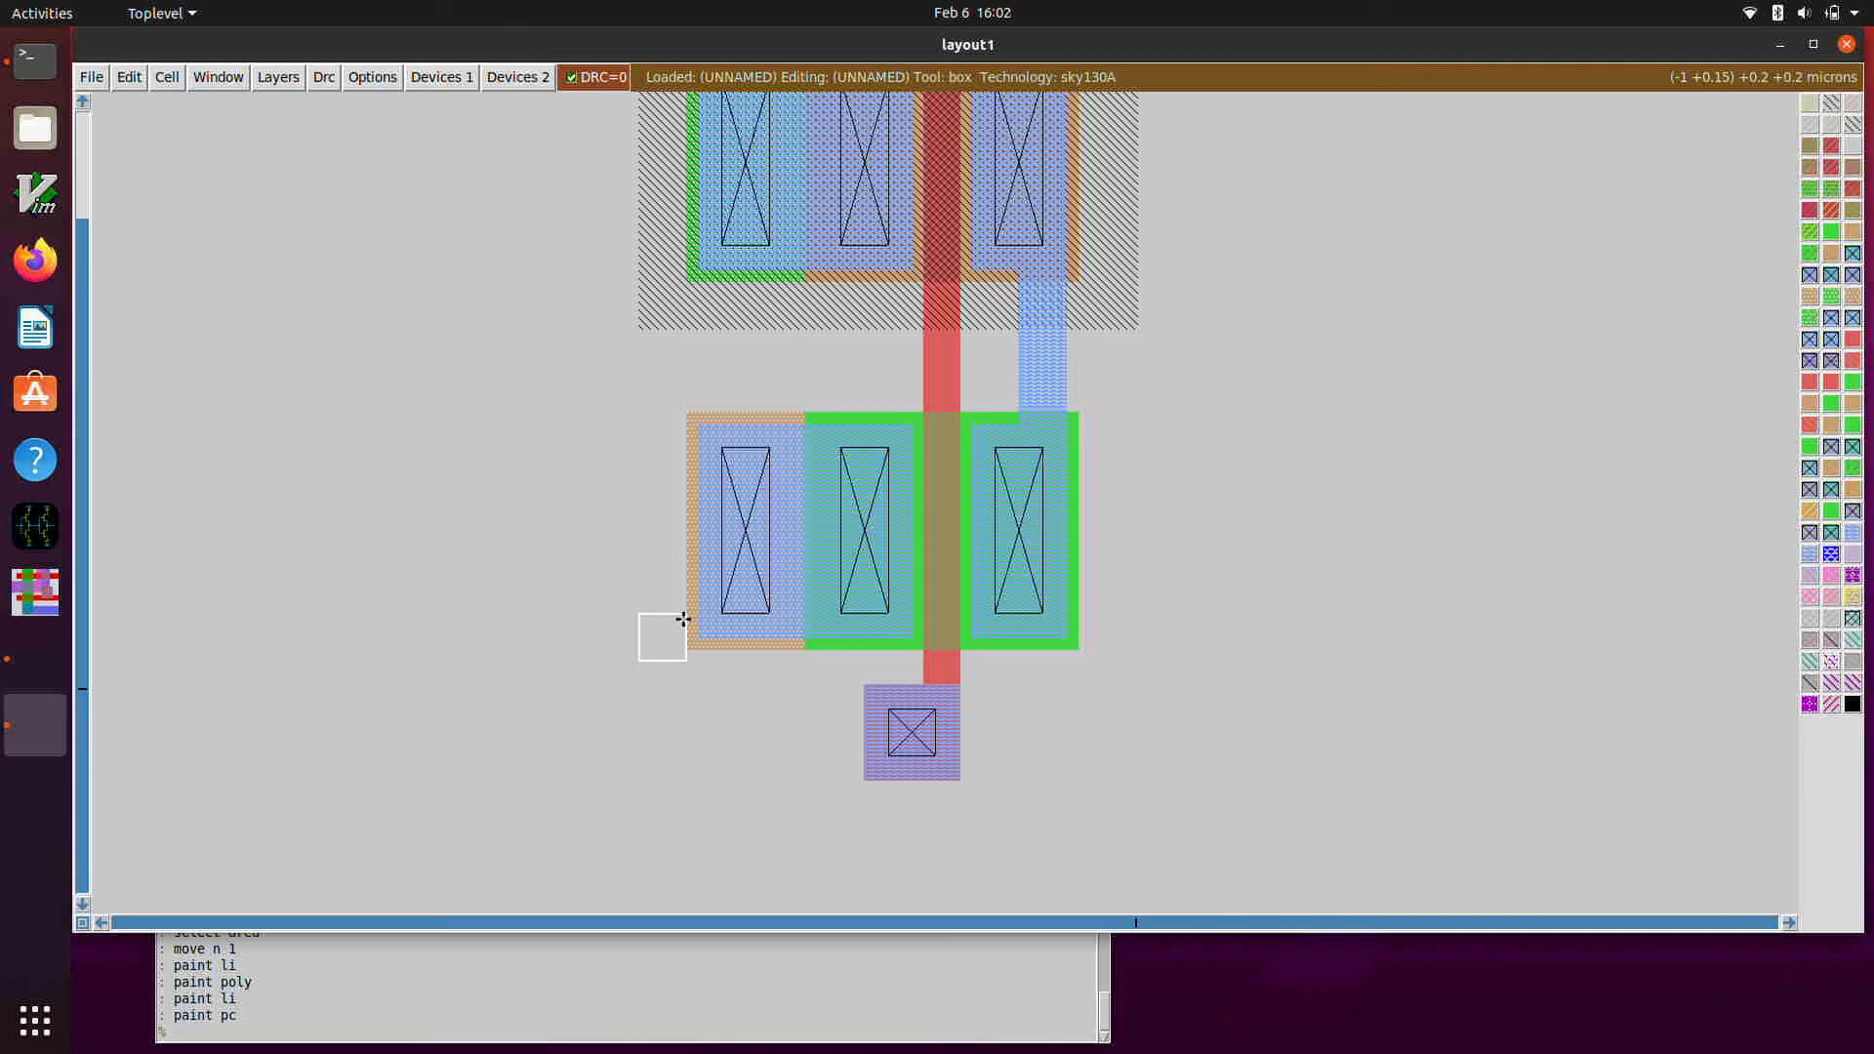
left_click(632, 748)
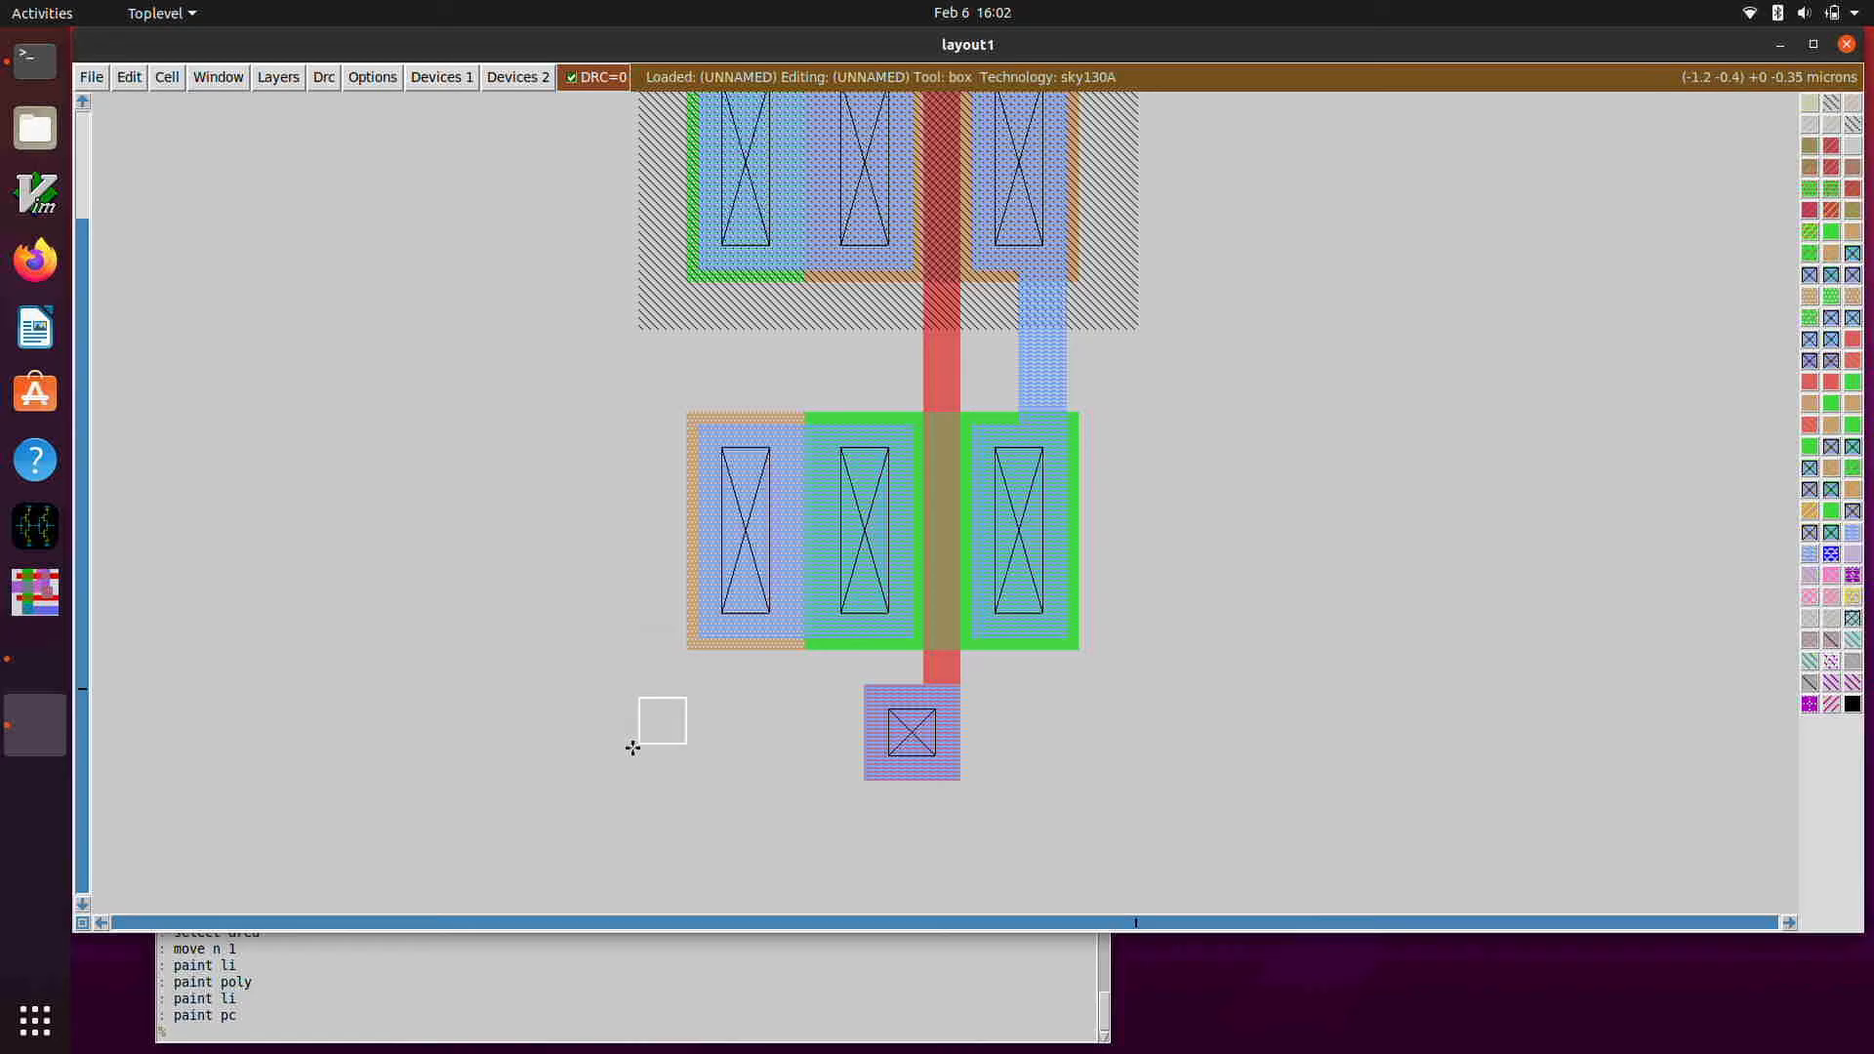
left_click(632, 736)
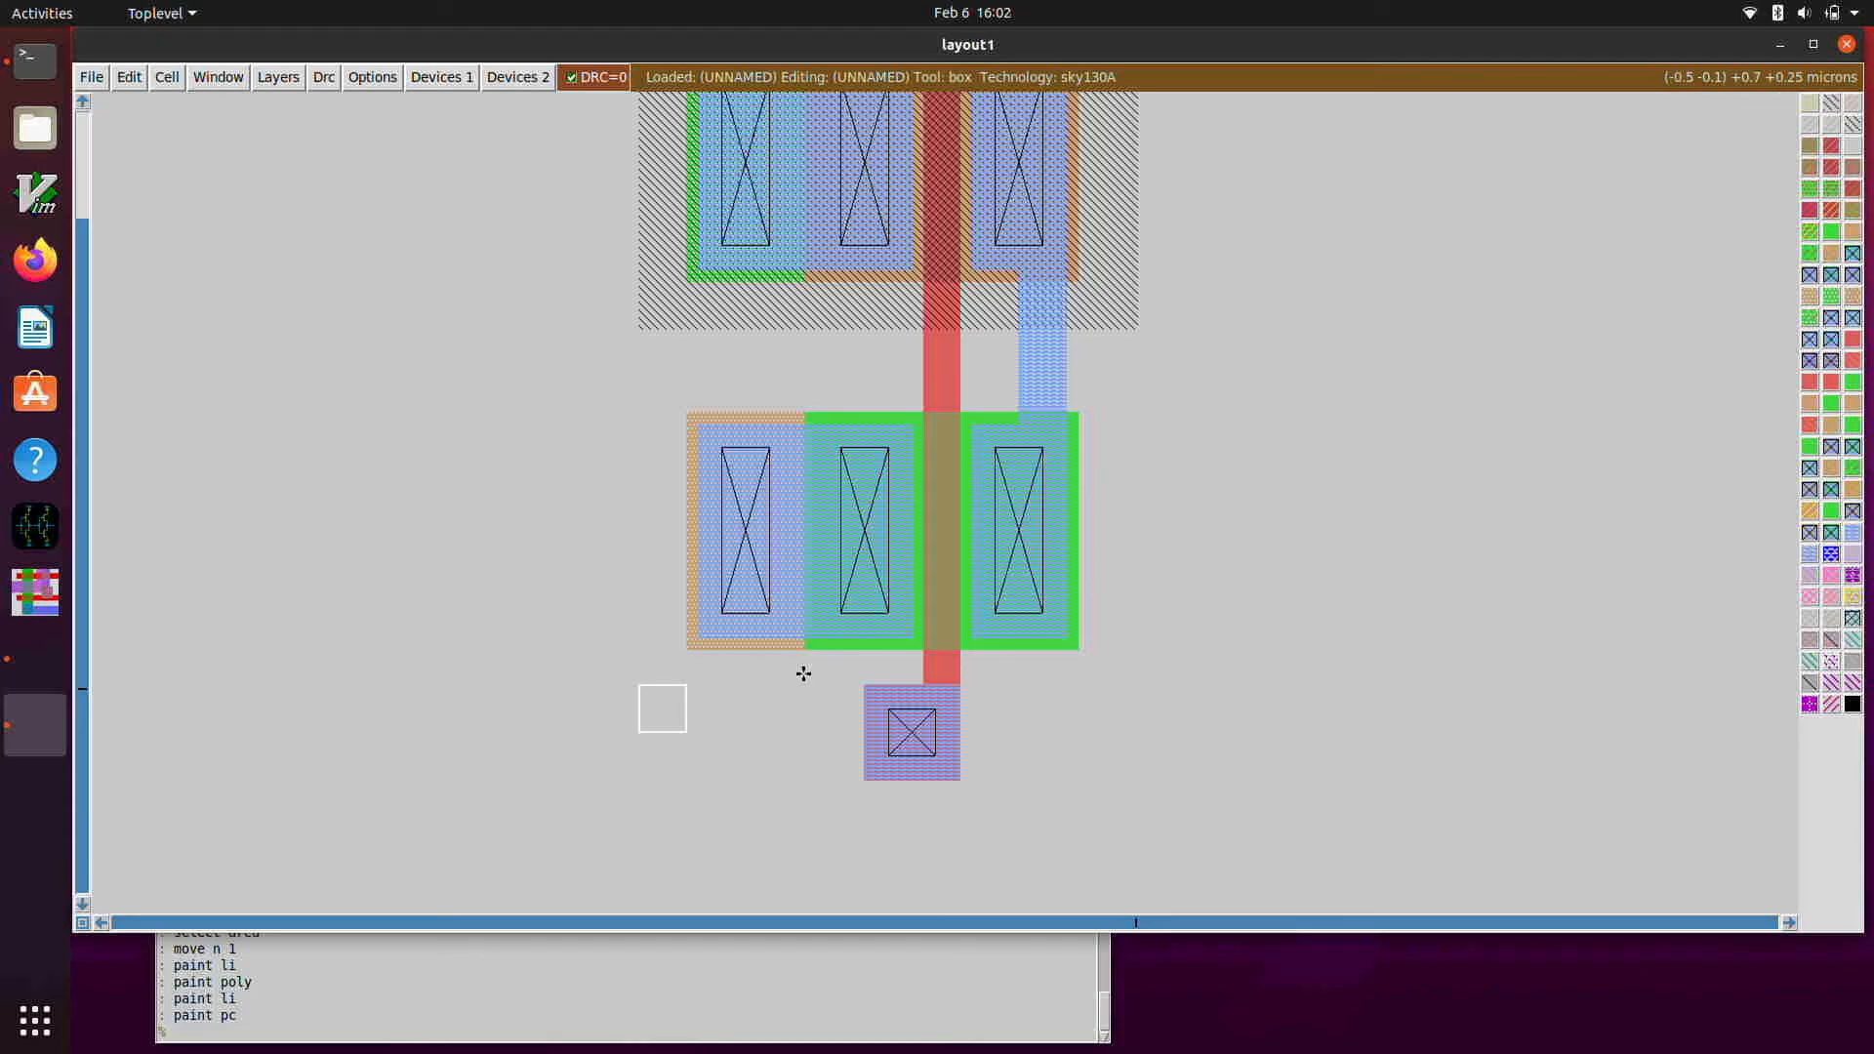
right_click(856, 684)
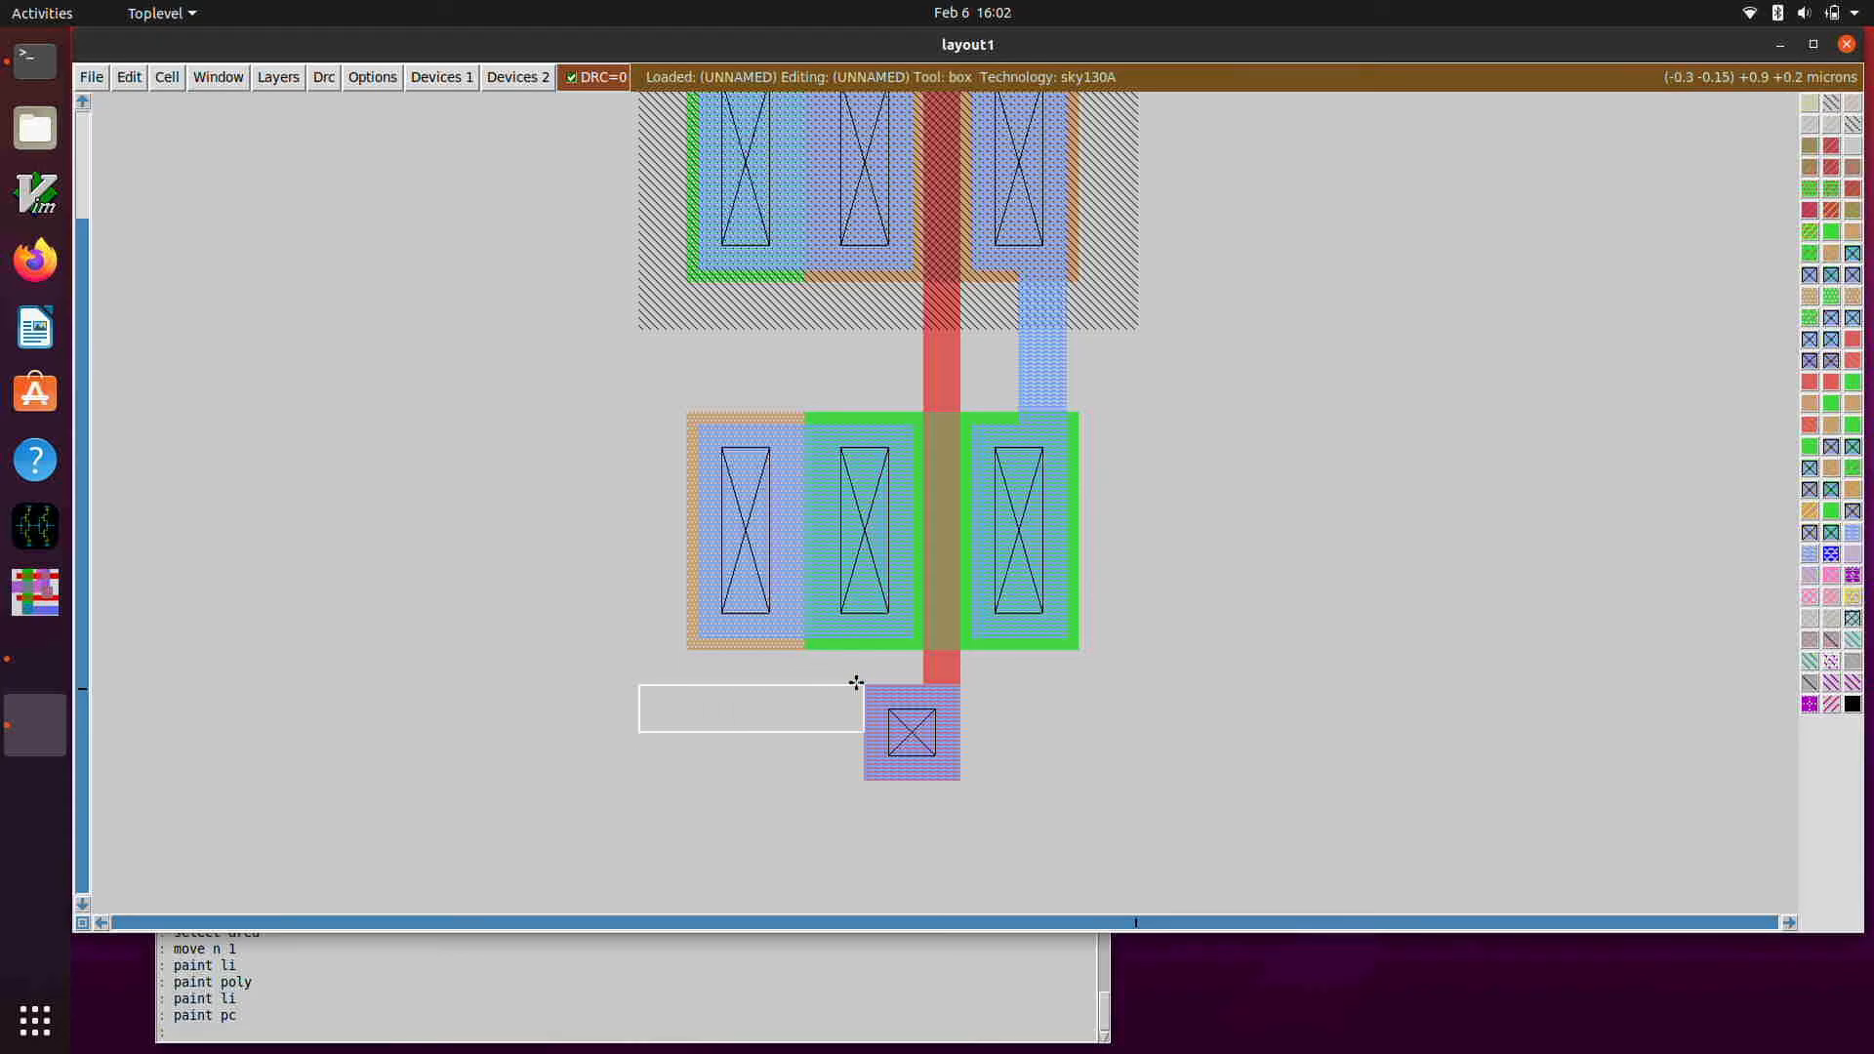
key("Return")
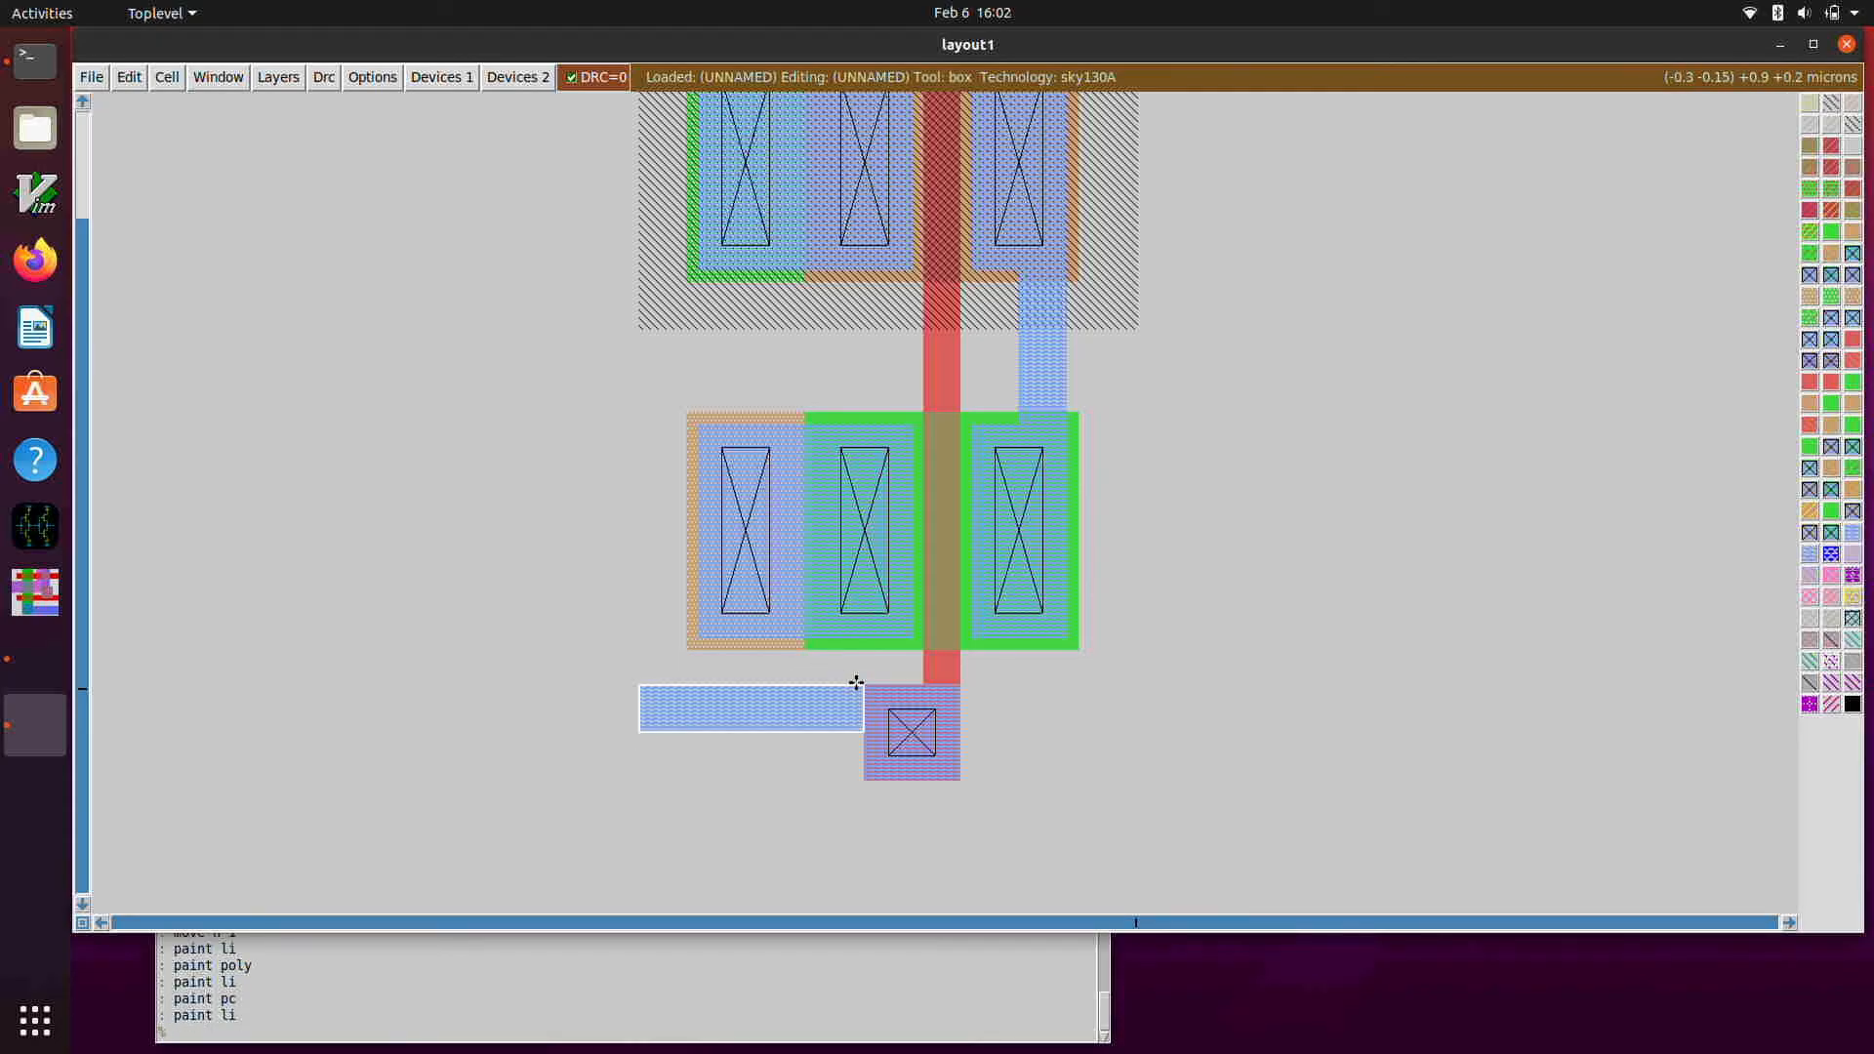
- Extend the lower transistor's right-hand li downward with a 0.2 by 0.2 micron patch picked from the existing li
left_click(1019, 689)
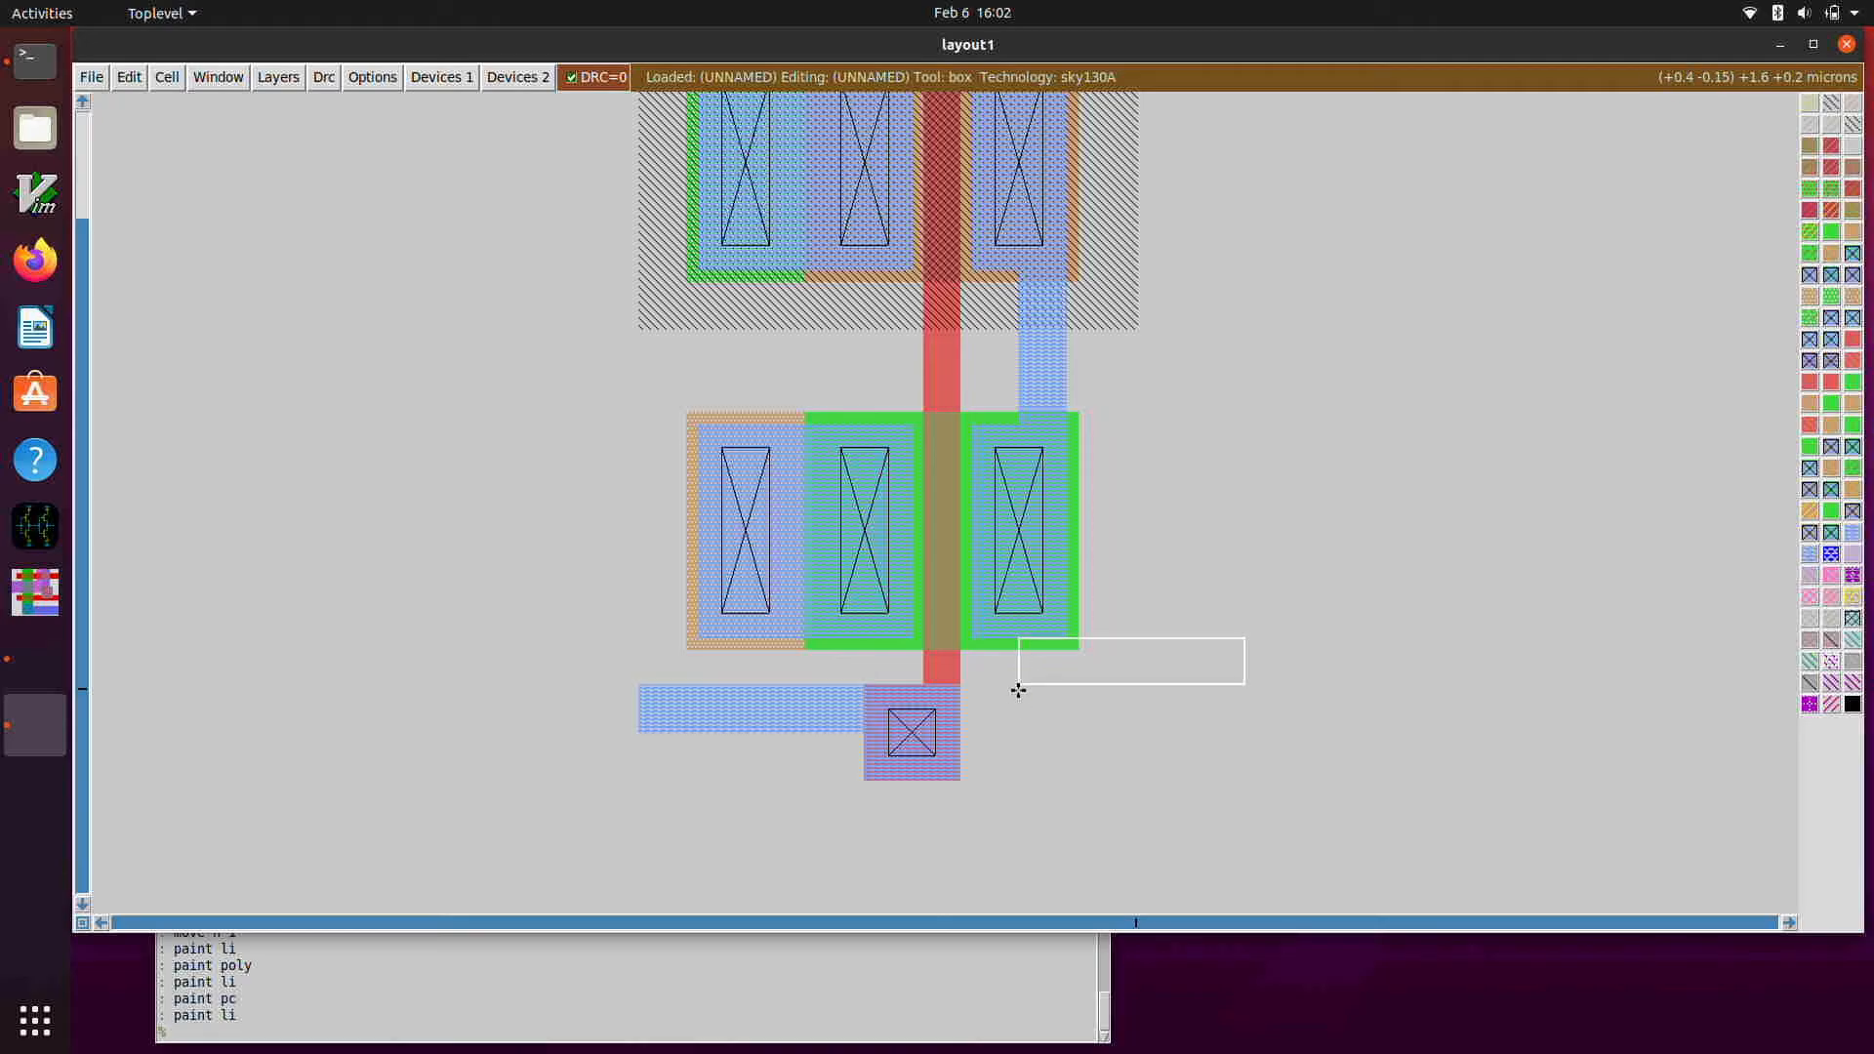
right_click(1060, 639)
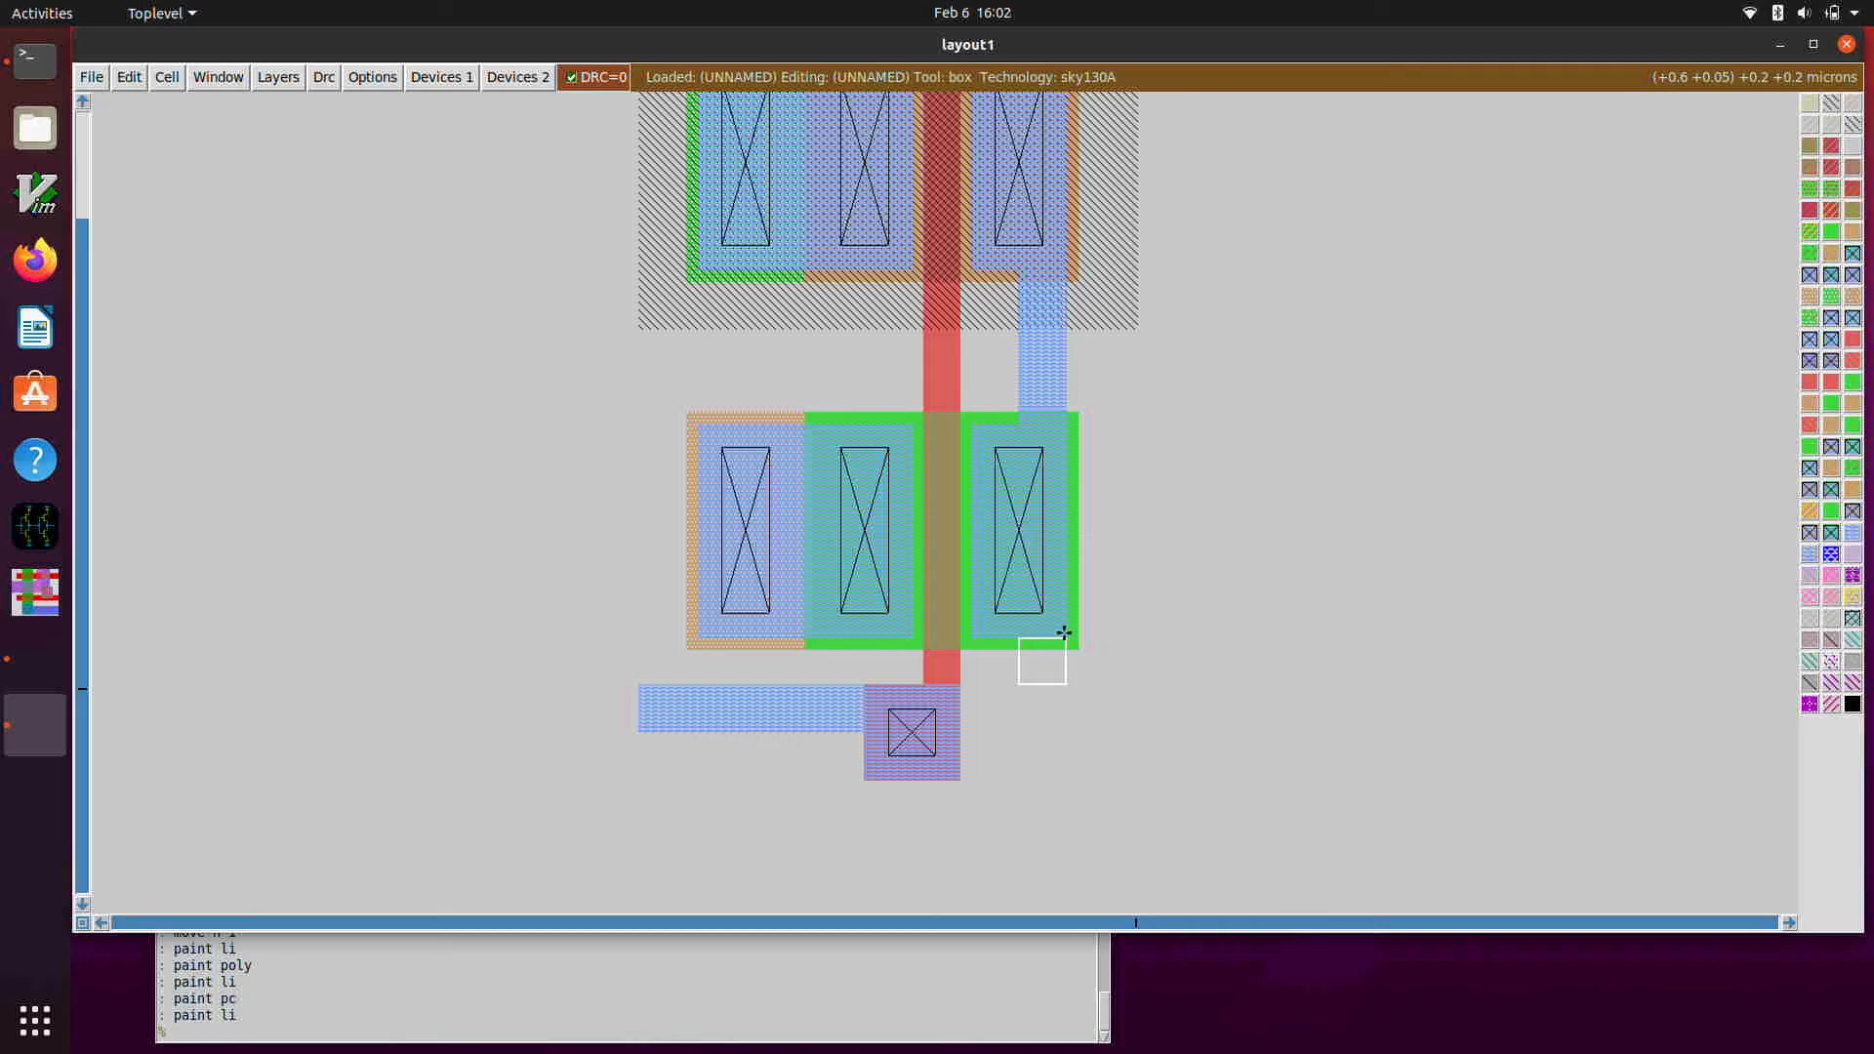
middle_click(829, 714)
- Paint a 0.45 by 0.2 micron li strip running right from the lower end of the drain li
left_click(1016, 723)
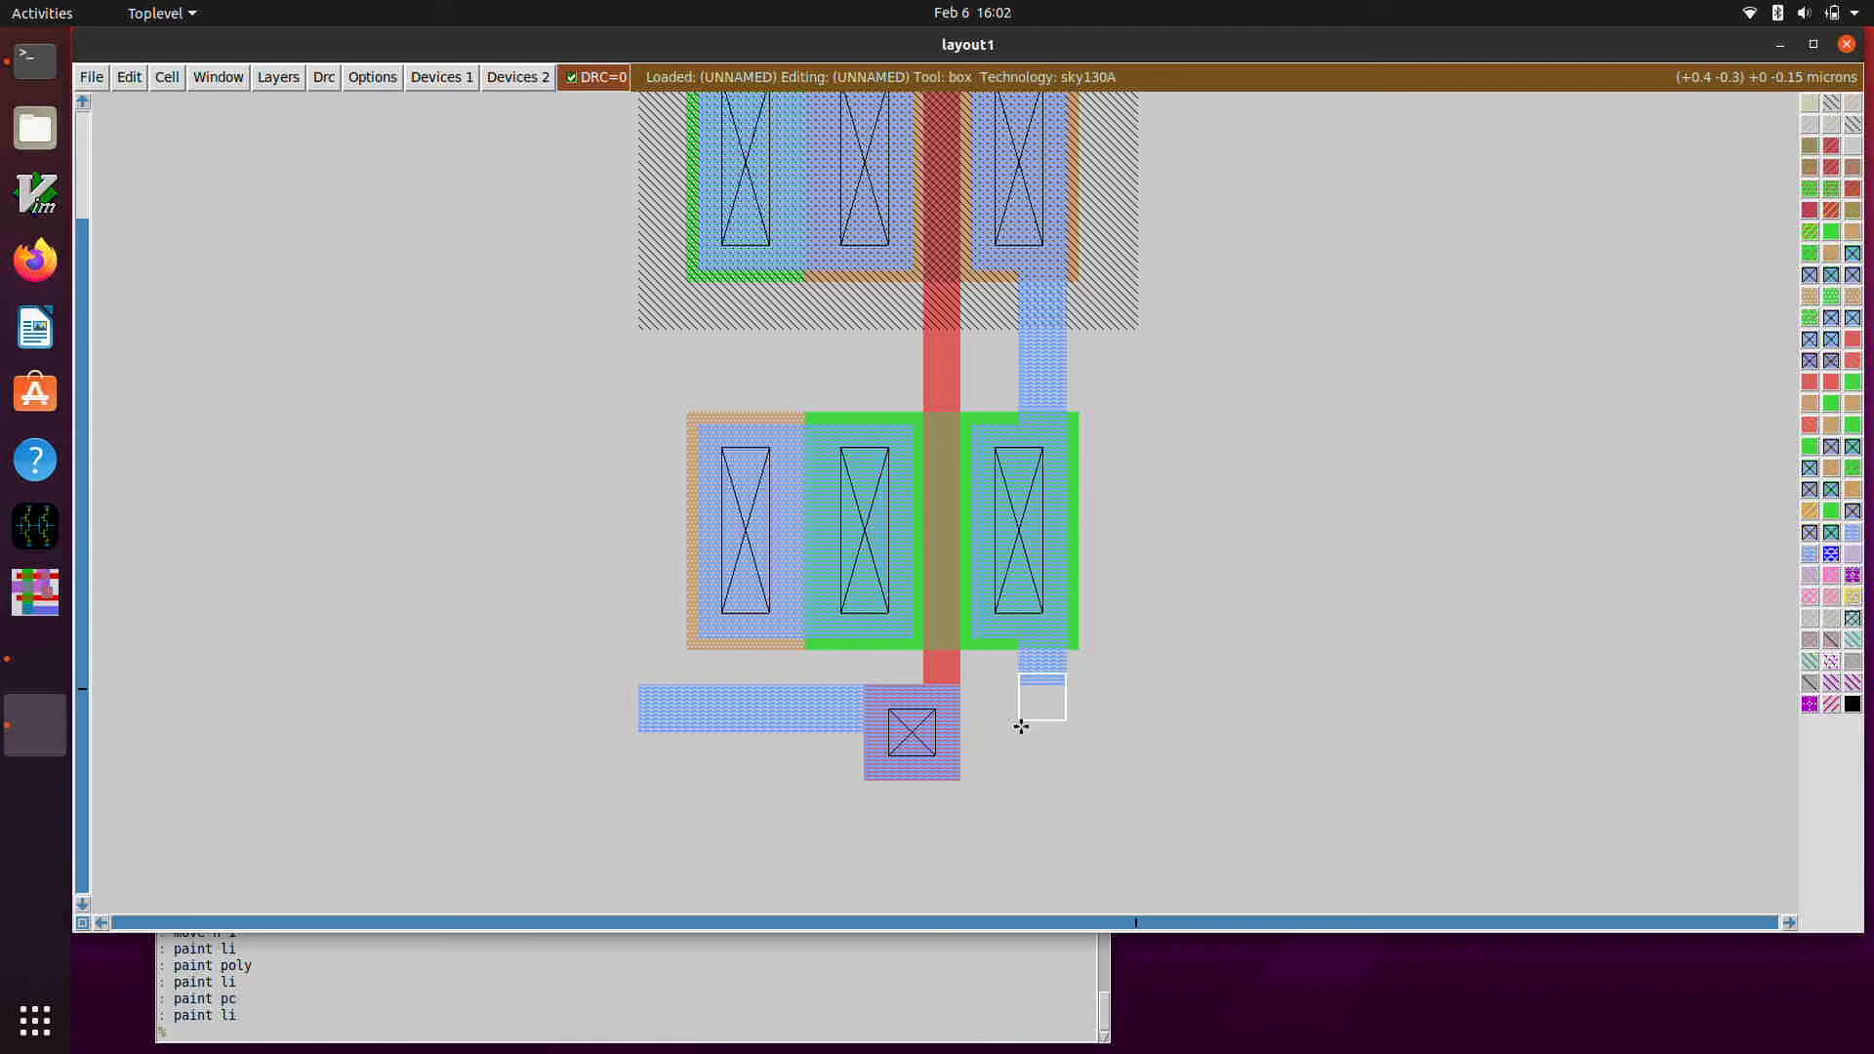
left_click(1021, 736)
left_click(1027, 732)
left_click(1005, 736)
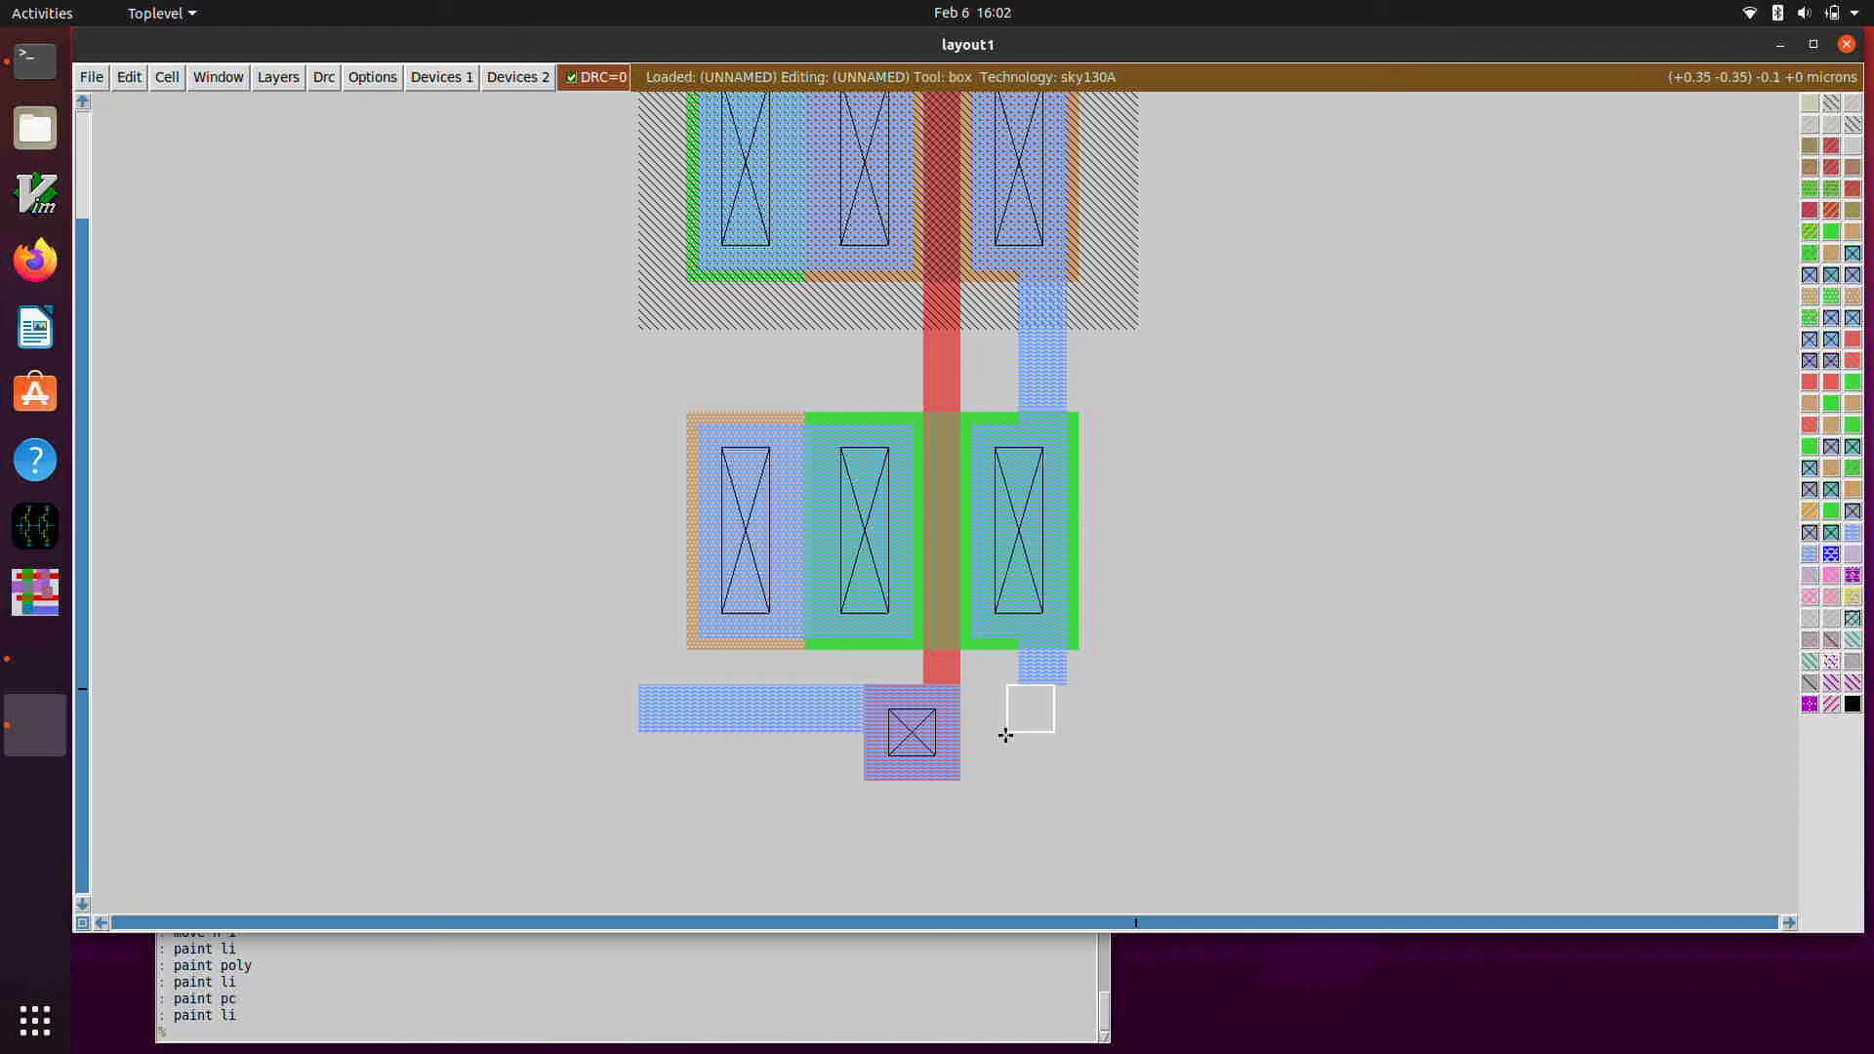
left_click(1016, 736)
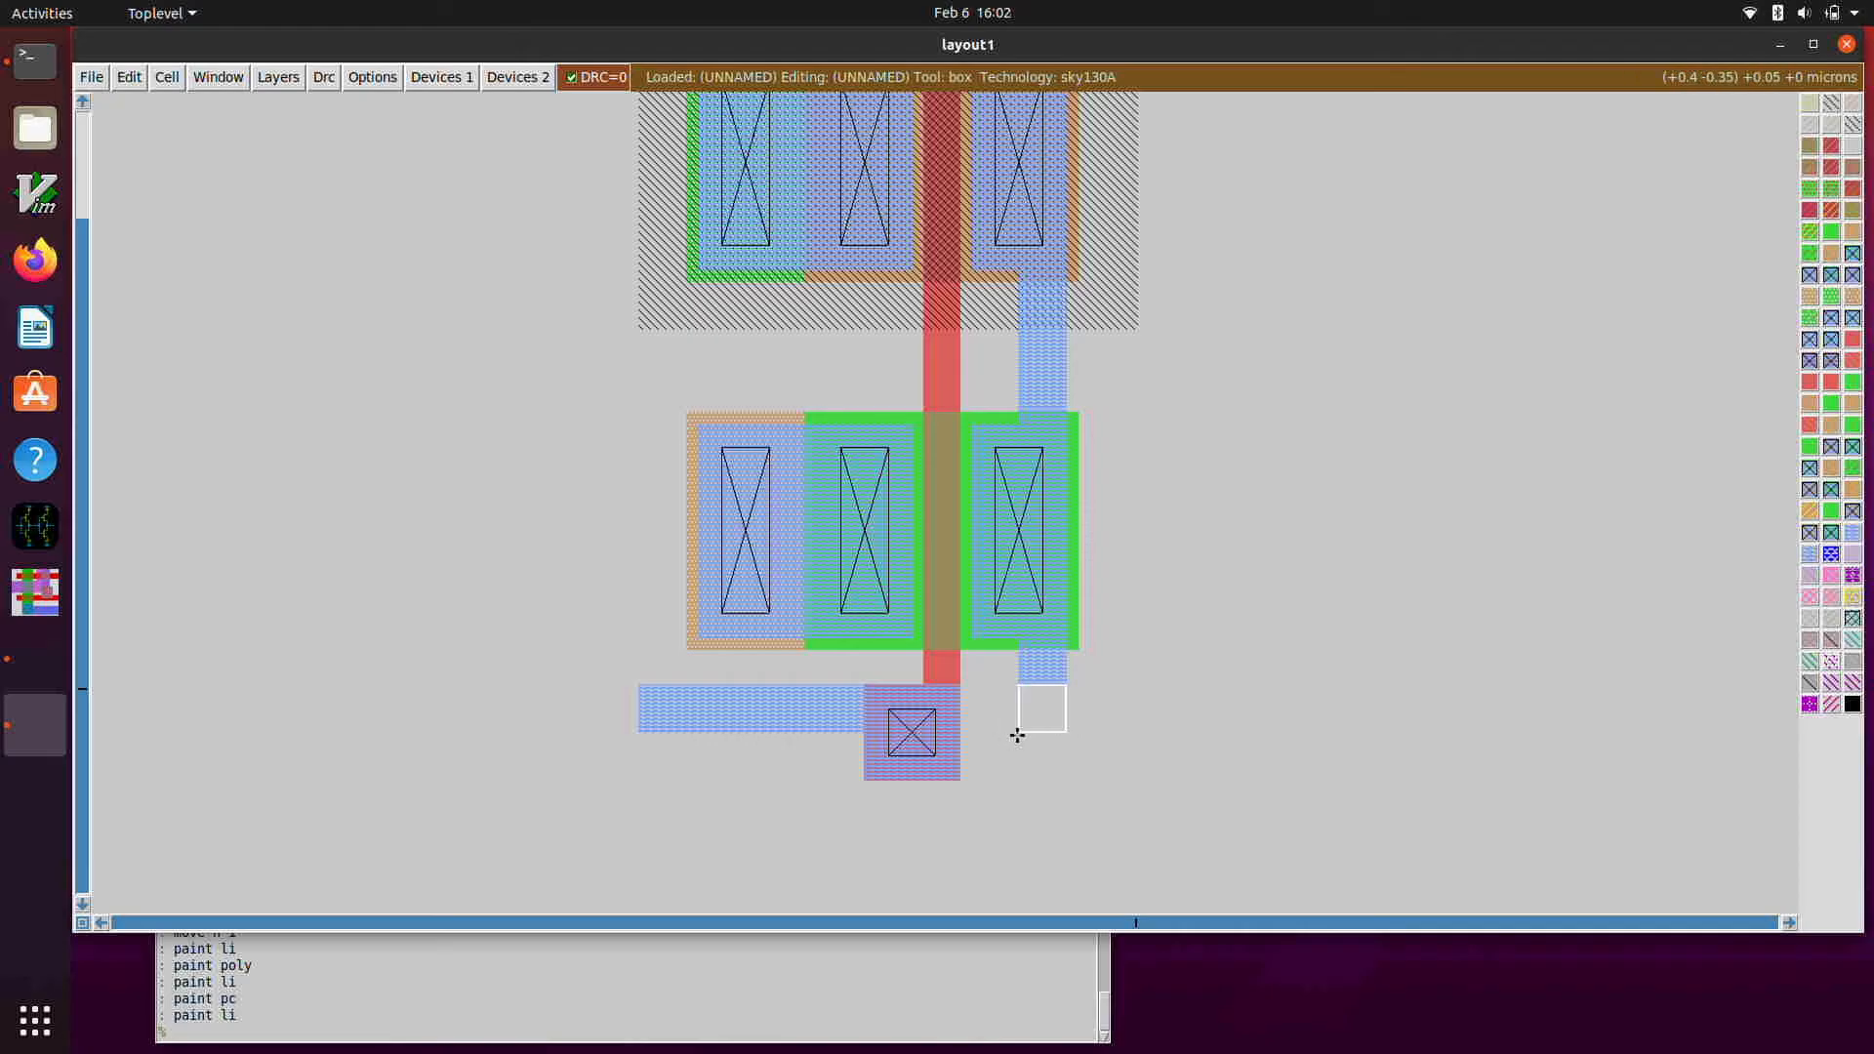
right_click(1129, 685)
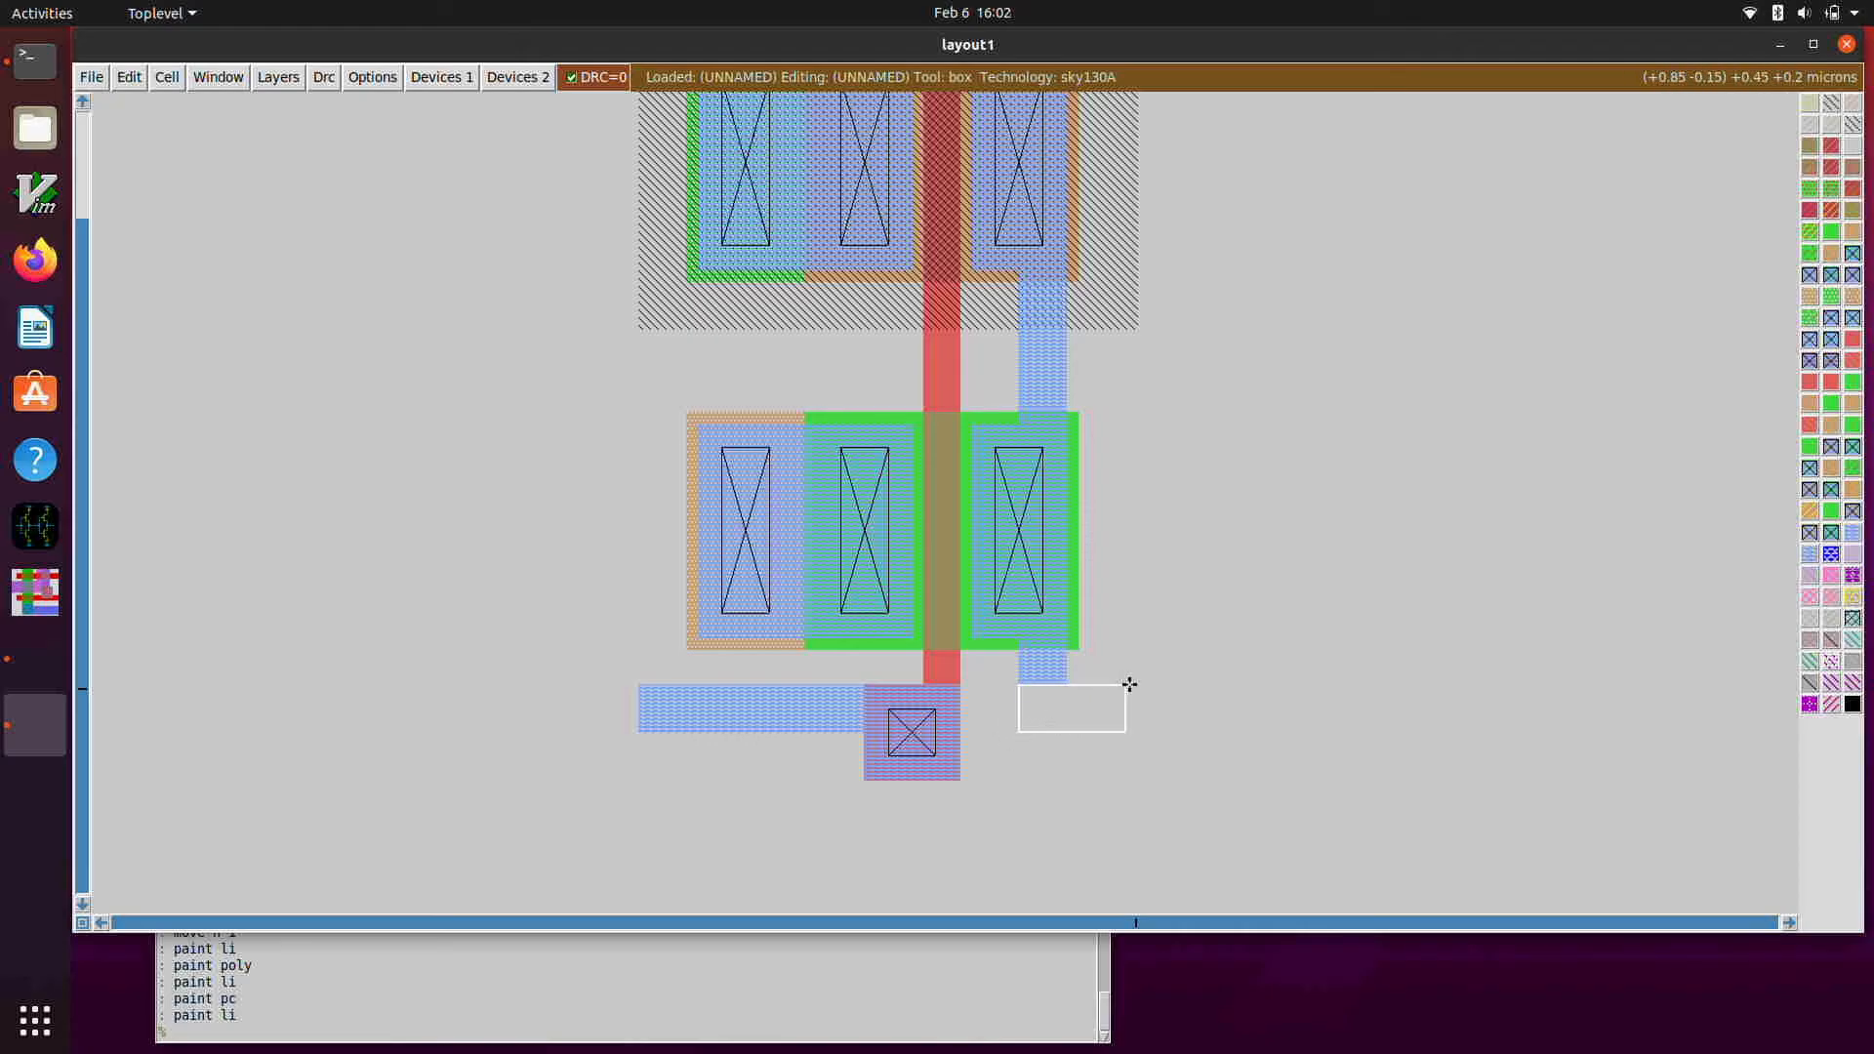
middle_click(1045, 675)
scroll(966, 766, "down", 1)
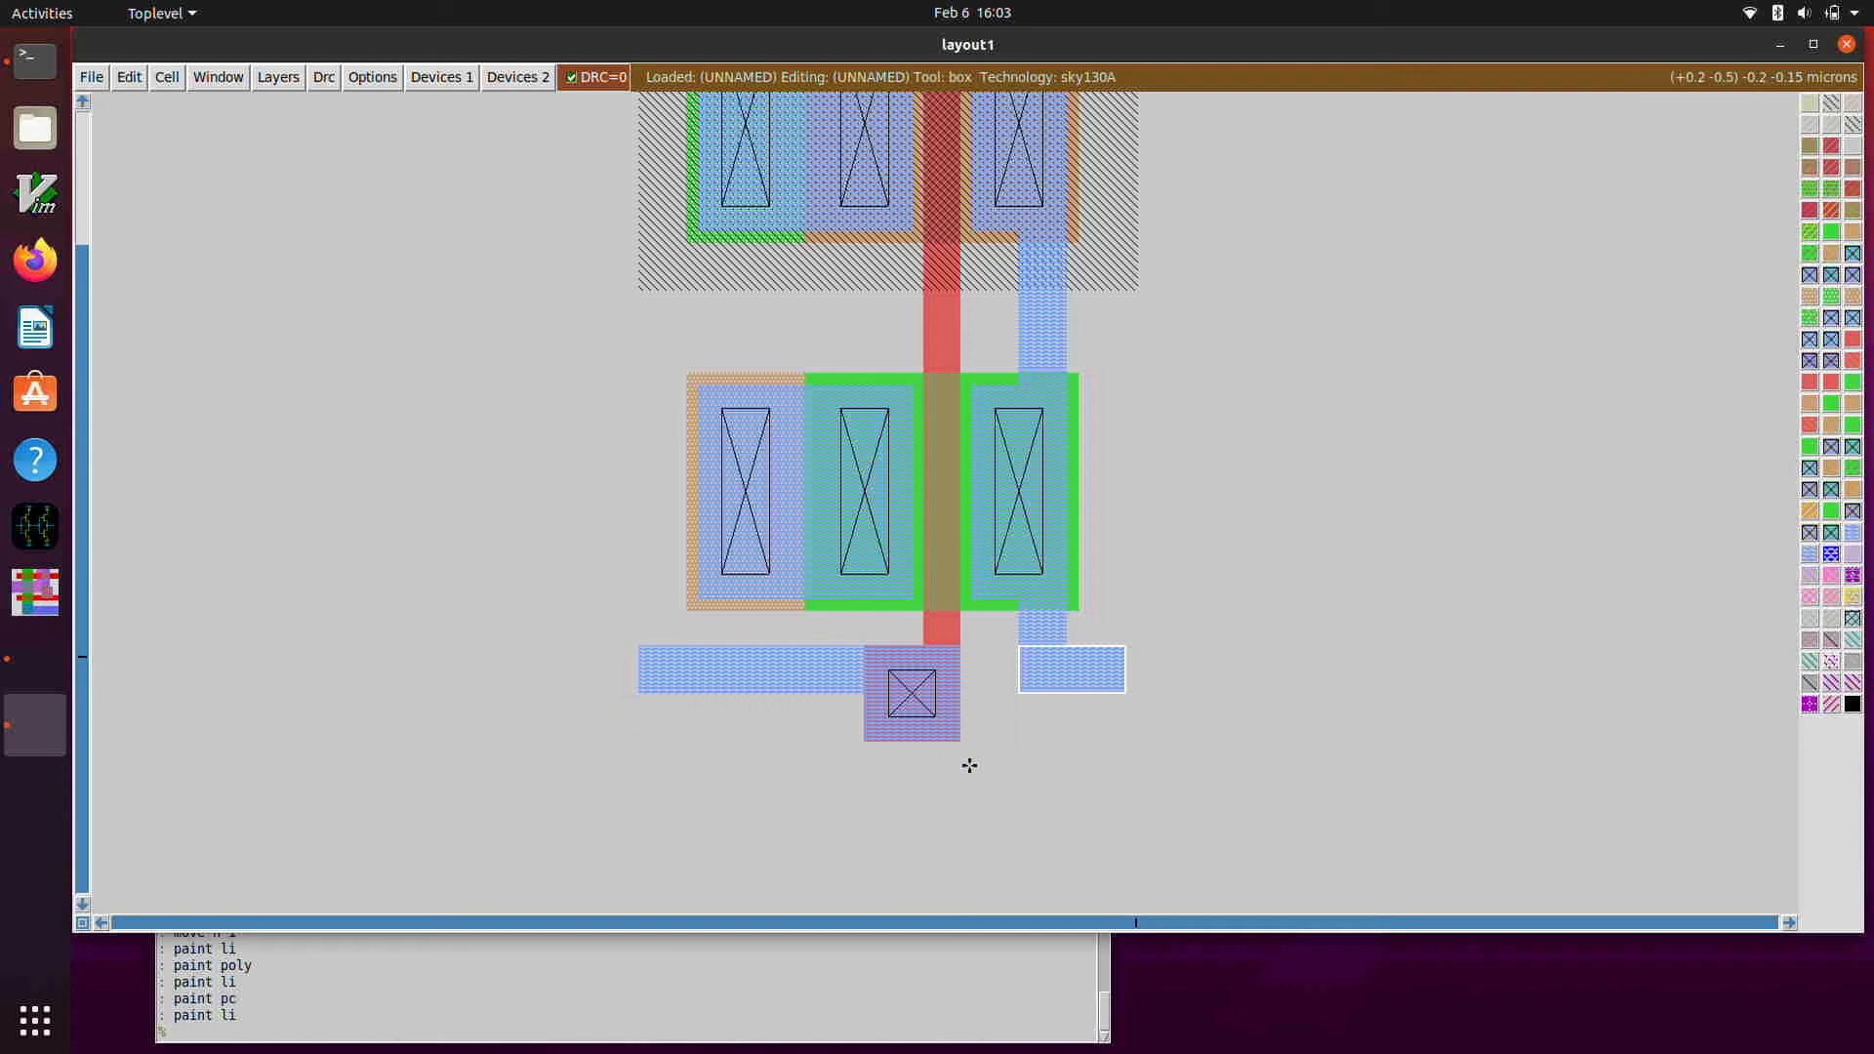
- Paint a 2.1 by 0.9 micron m1 rail across the lower transistor, spanning the full width of the nwell
scroll(967, 766, "up", 4)
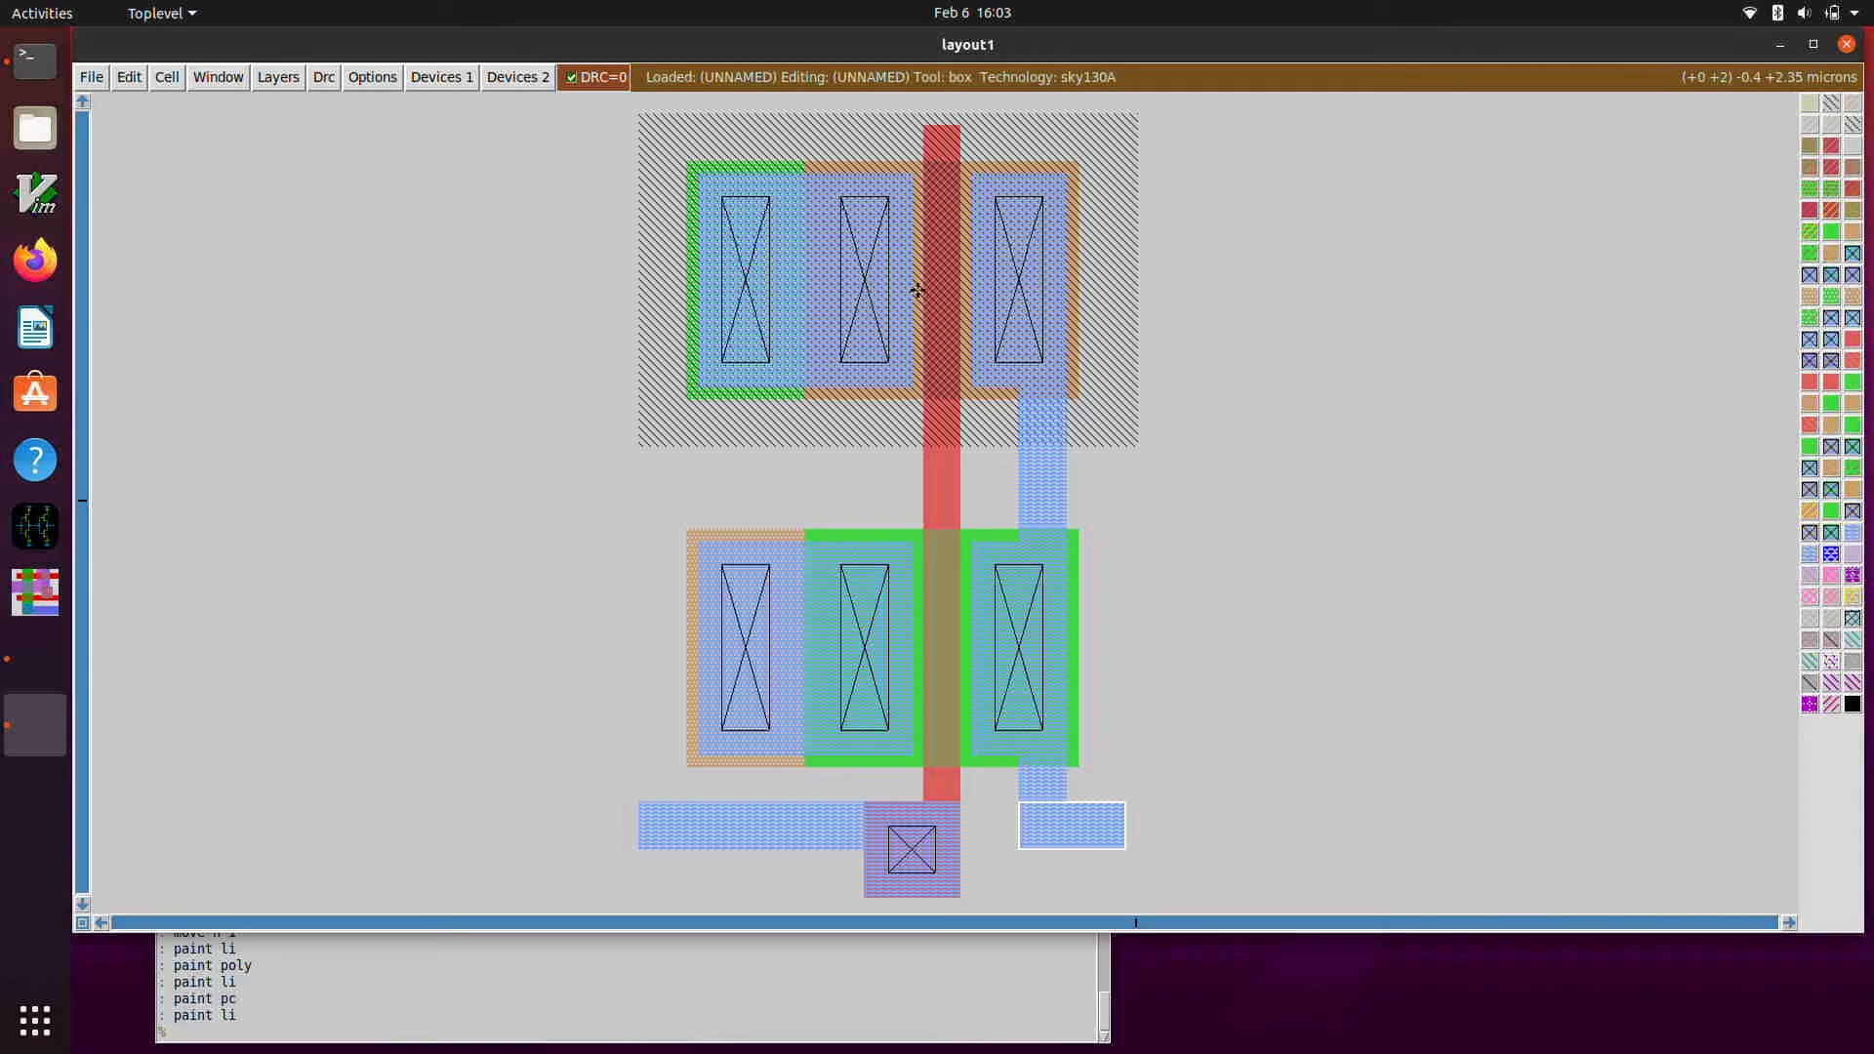
left_click(634, 757)
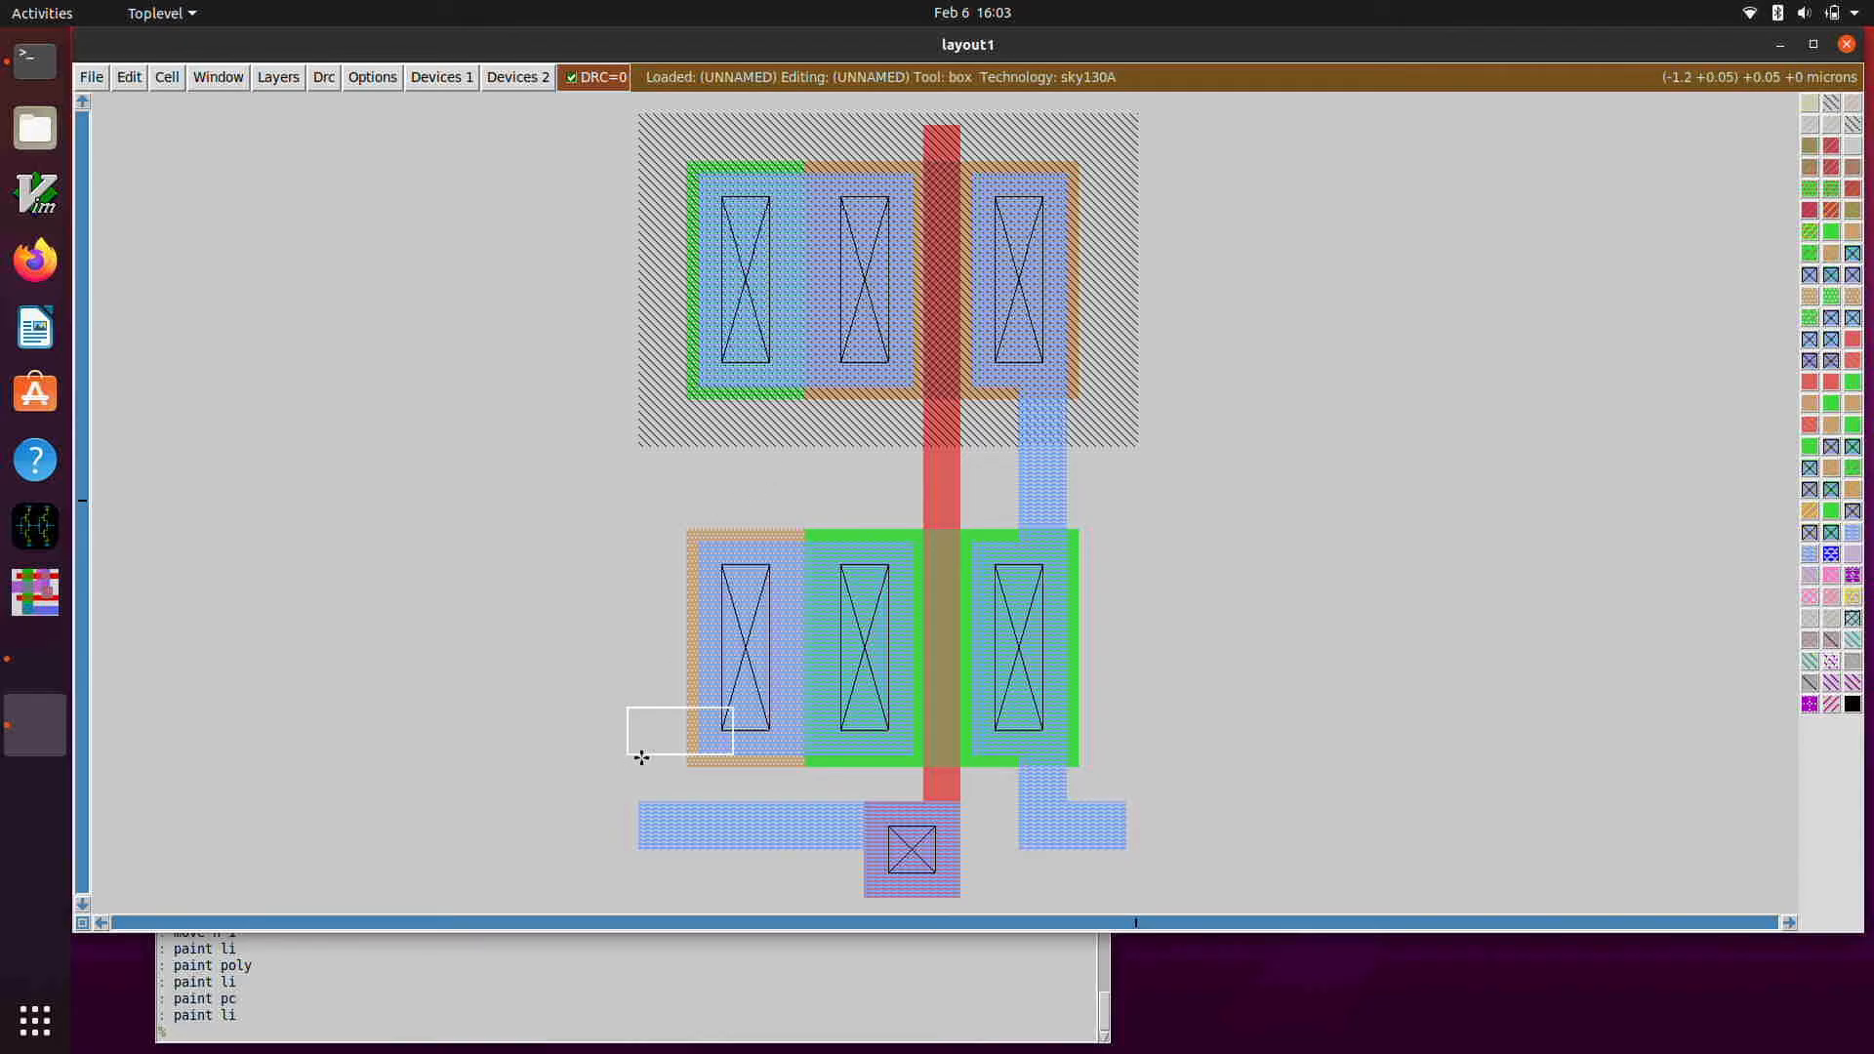
left_click(640, 756)
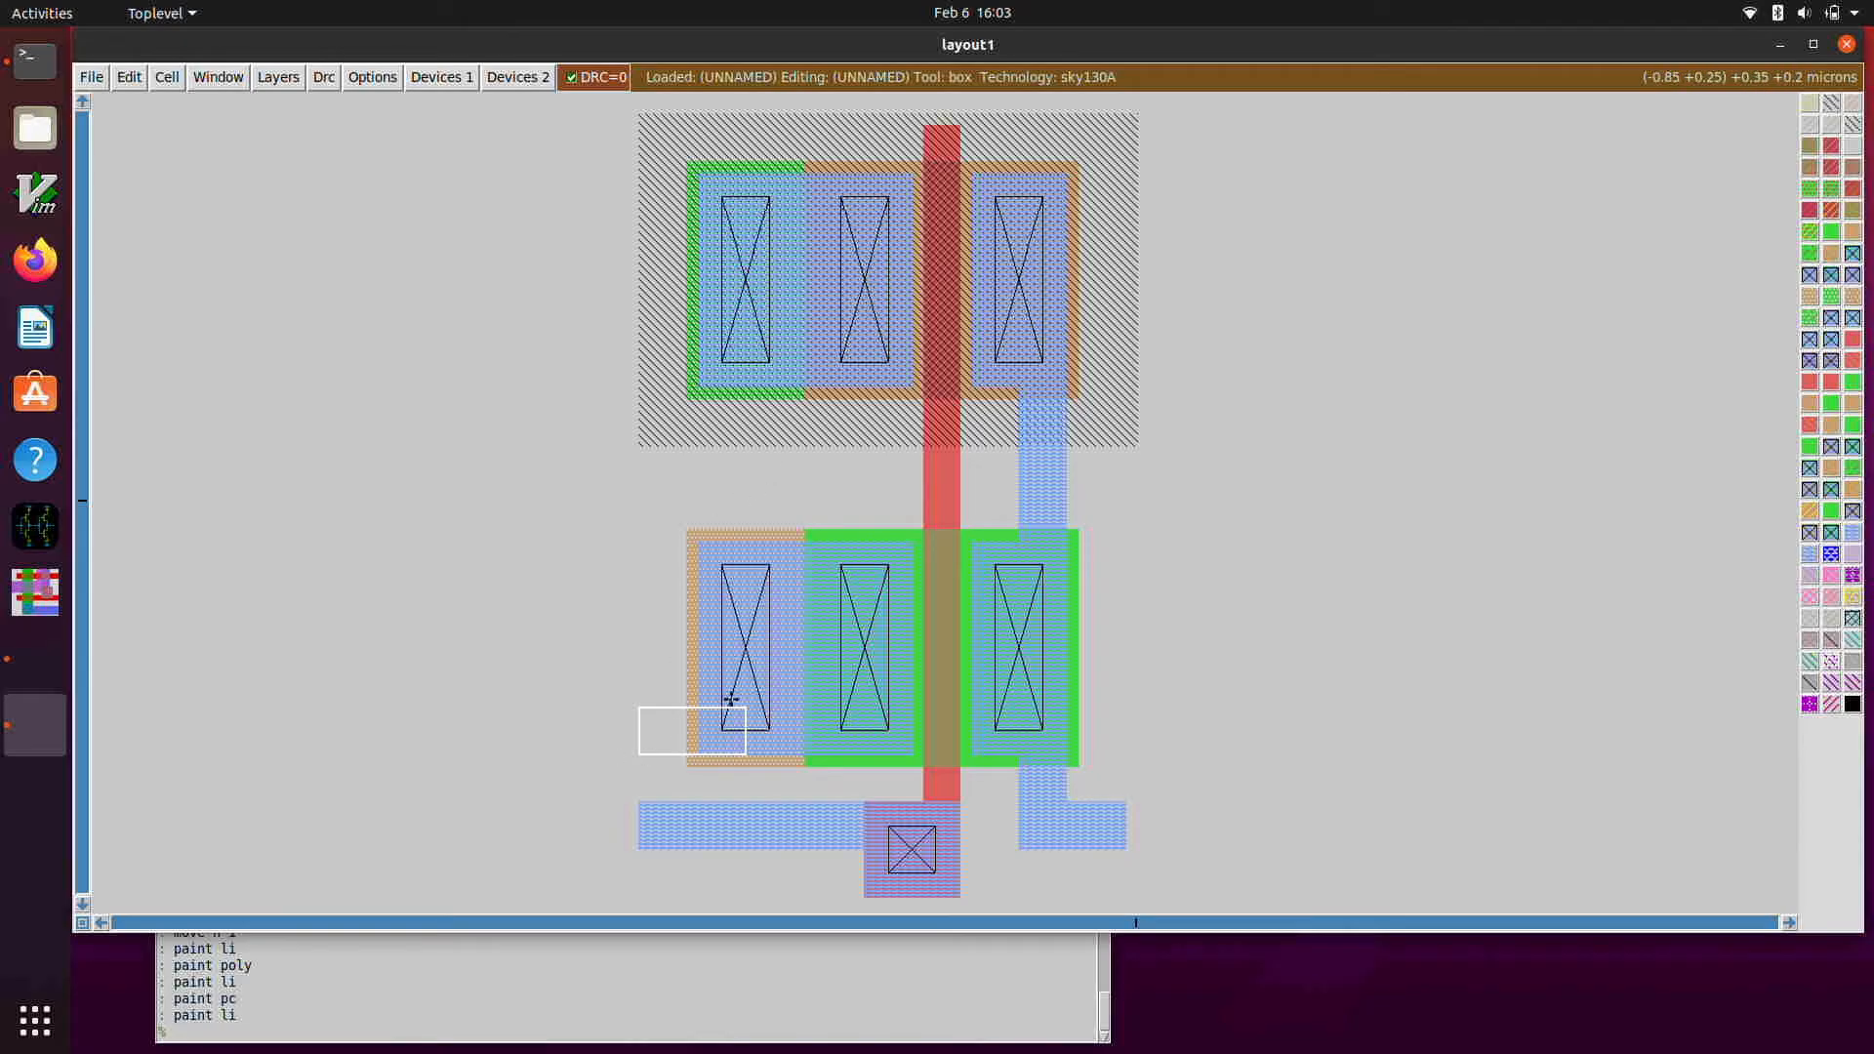
right_click(1133, 550)
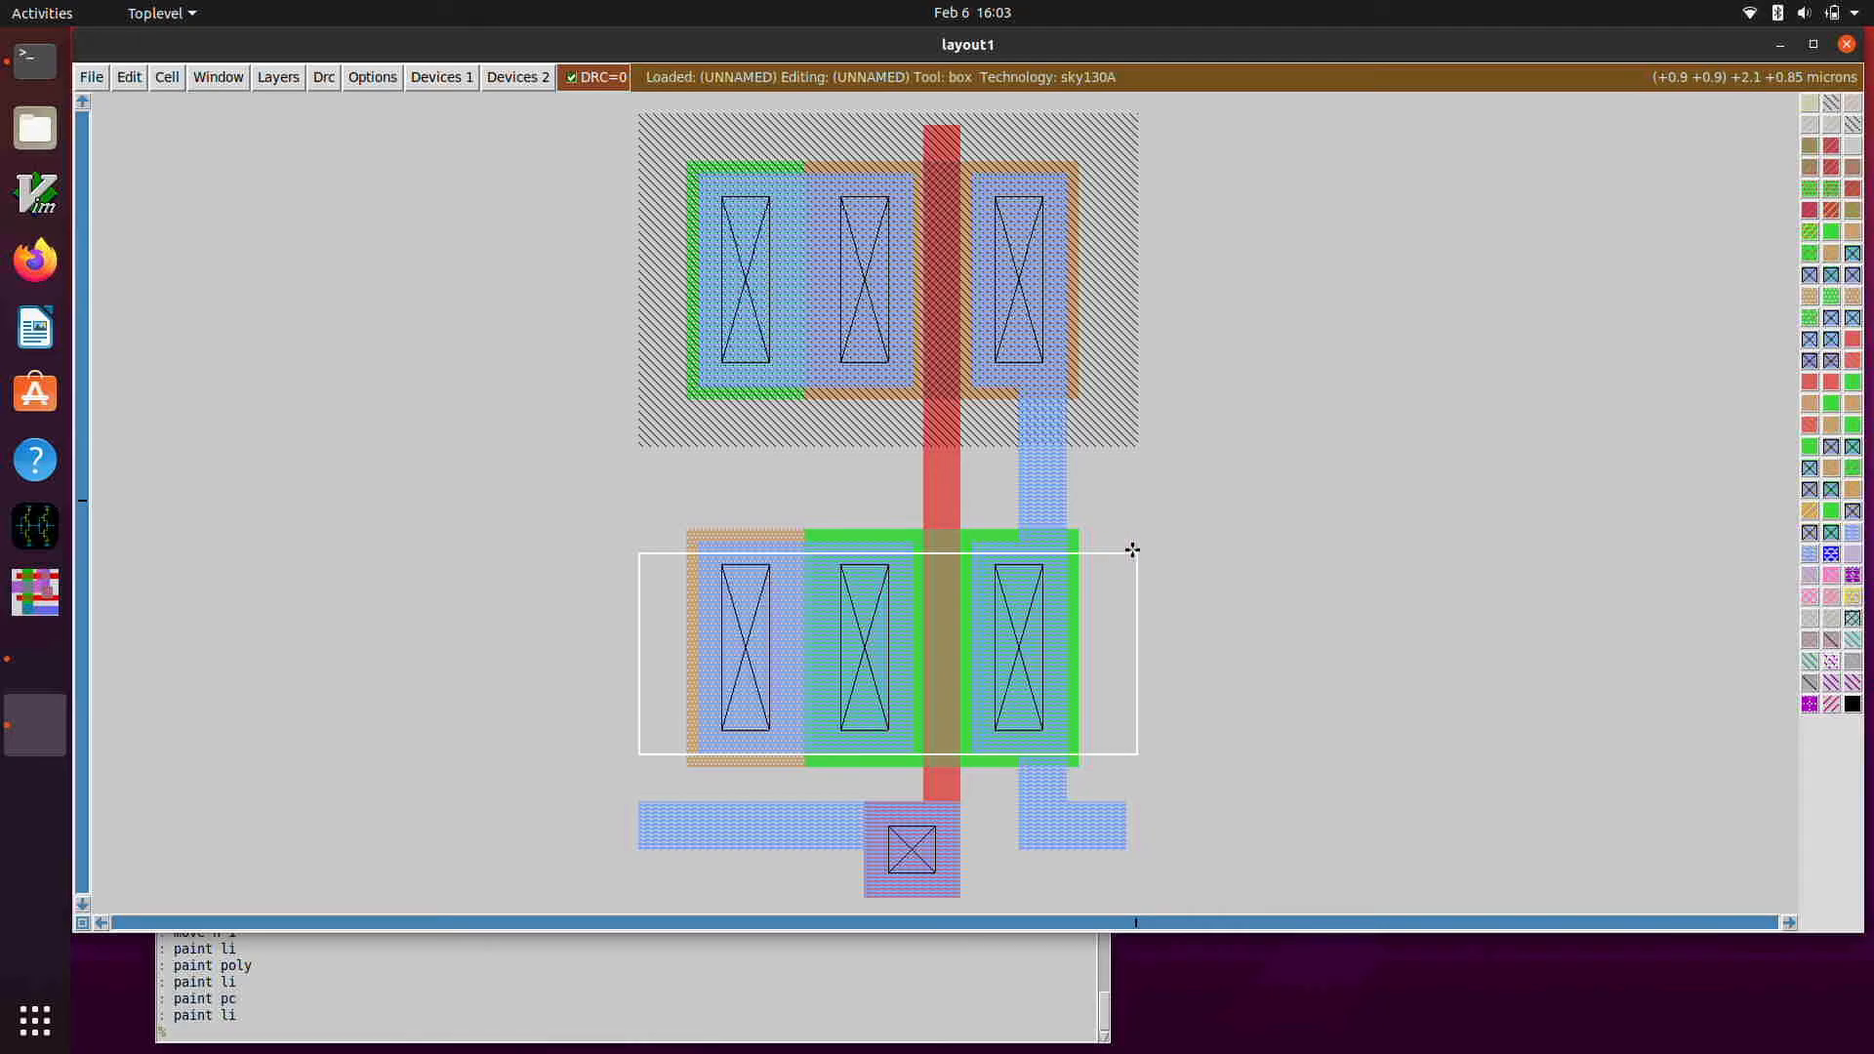
right_click(1134, 541)
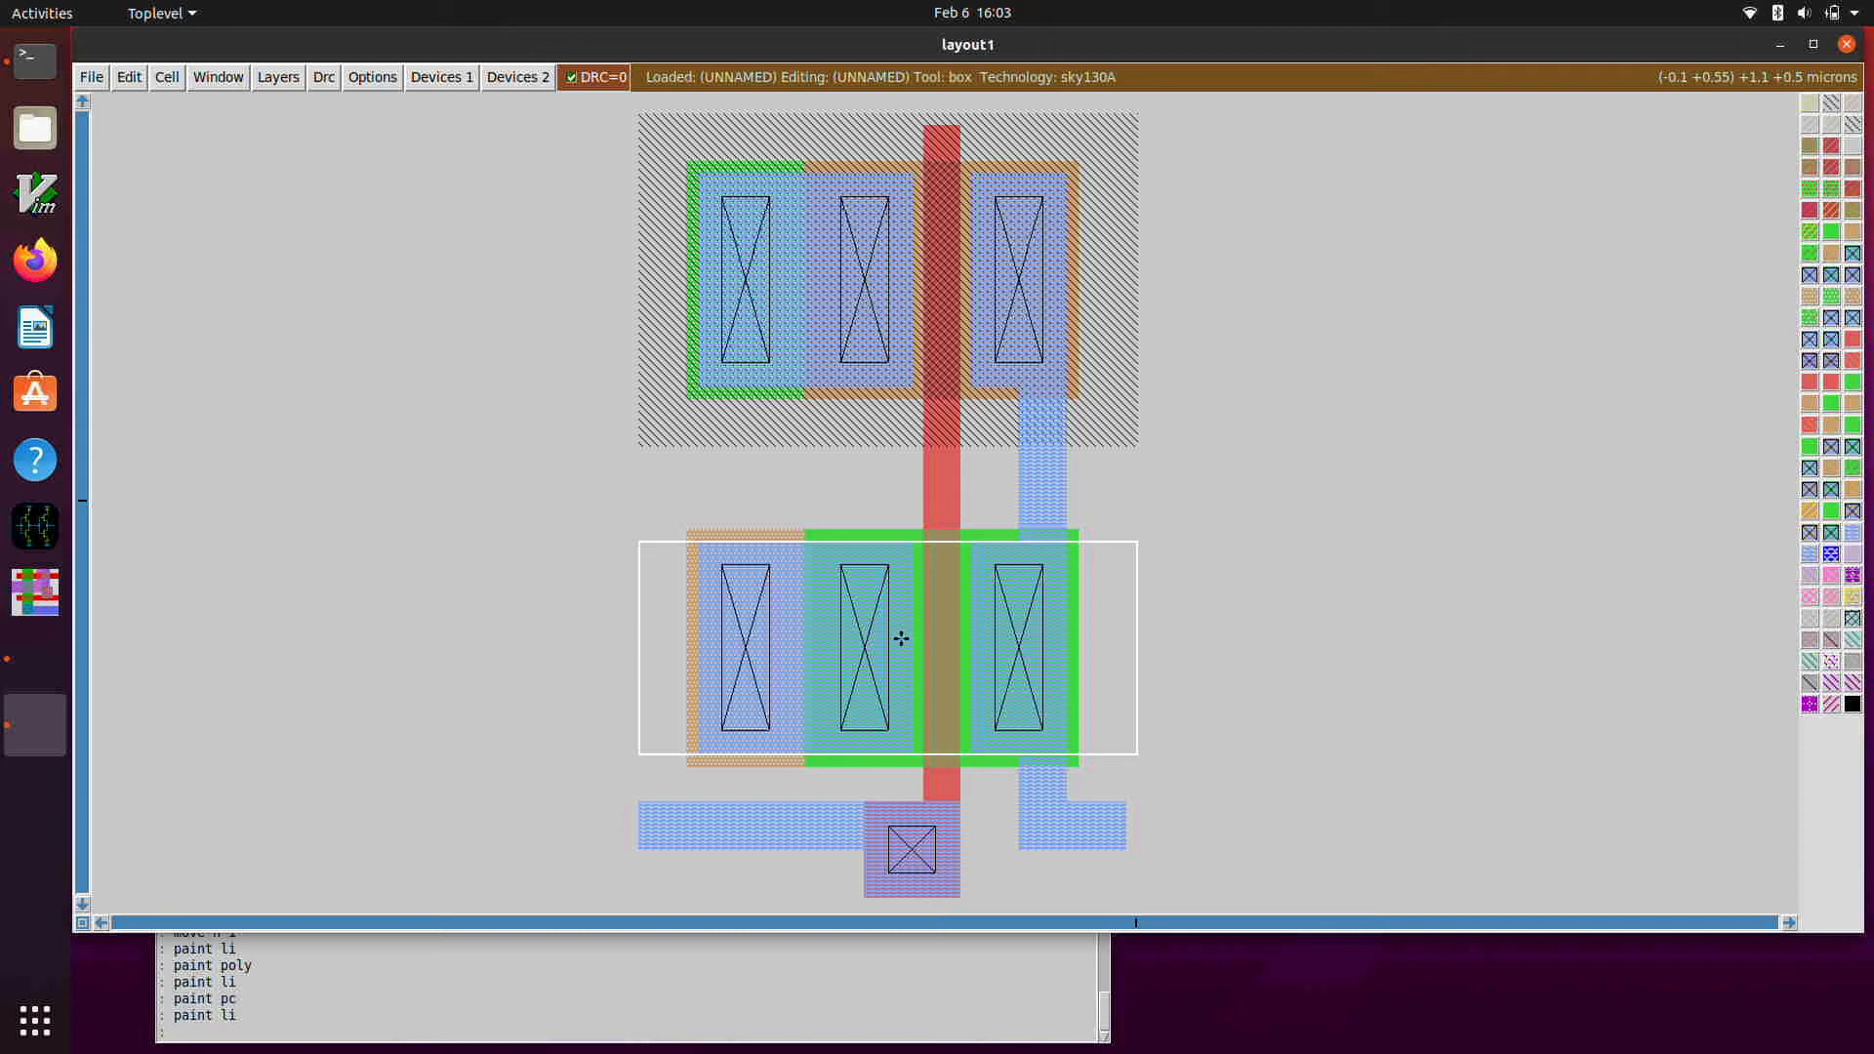
type("paint m1")
key("Return")
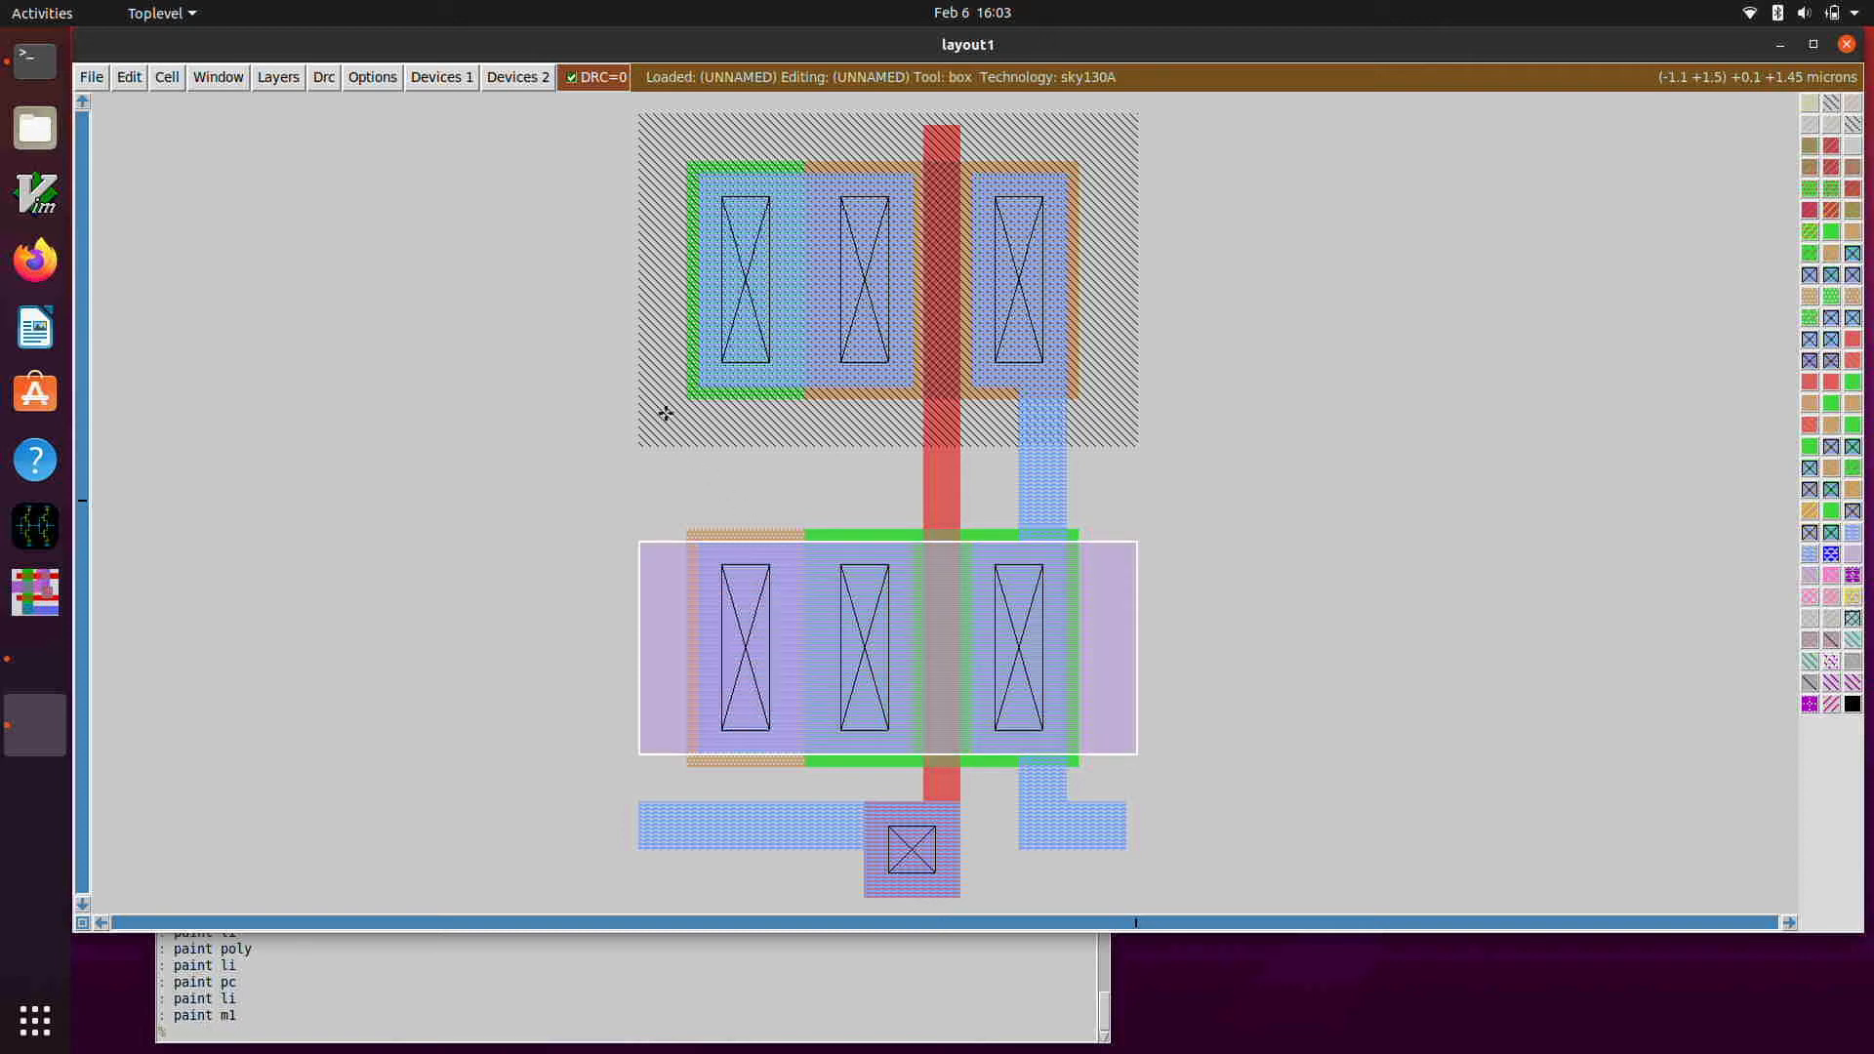
- Paint a 2.1 by 0.9 micron m1 rail across the upper transistor, matching the lower rail, with the m1 picked from it
left_click(635, 387)
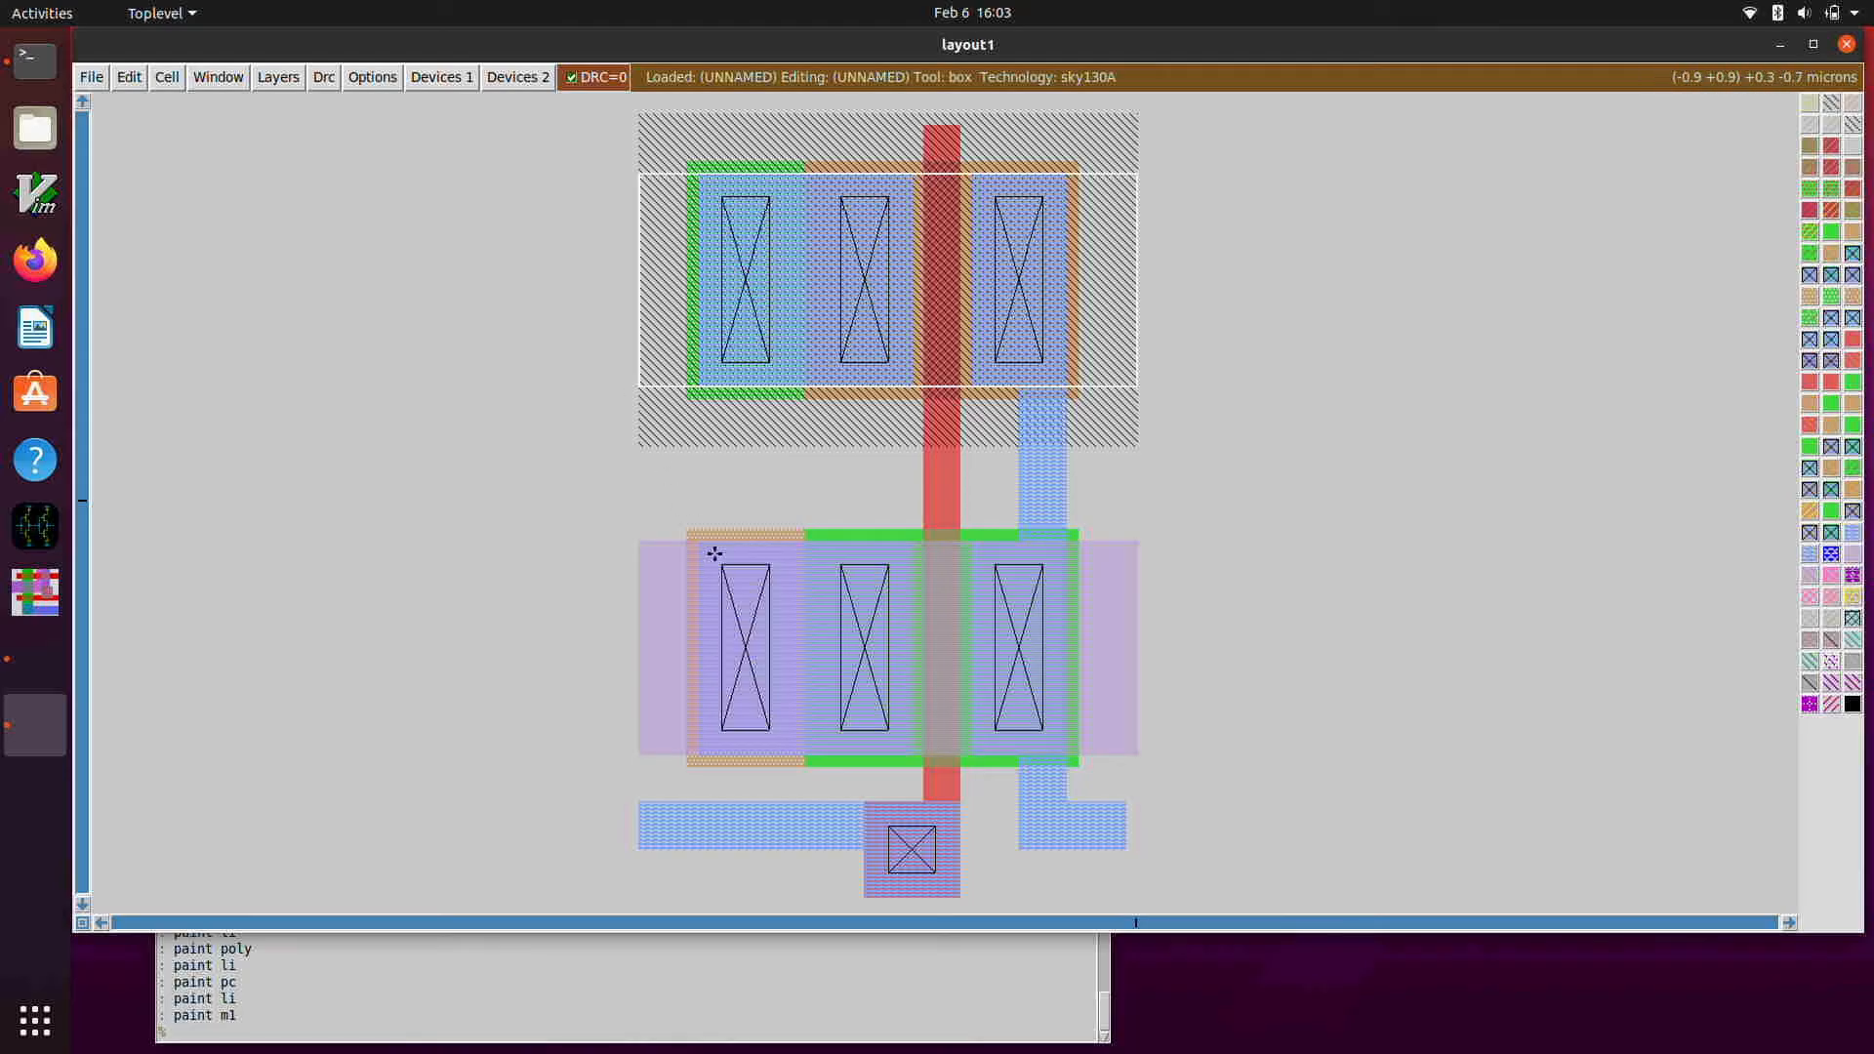
middle_click(1125, 627)
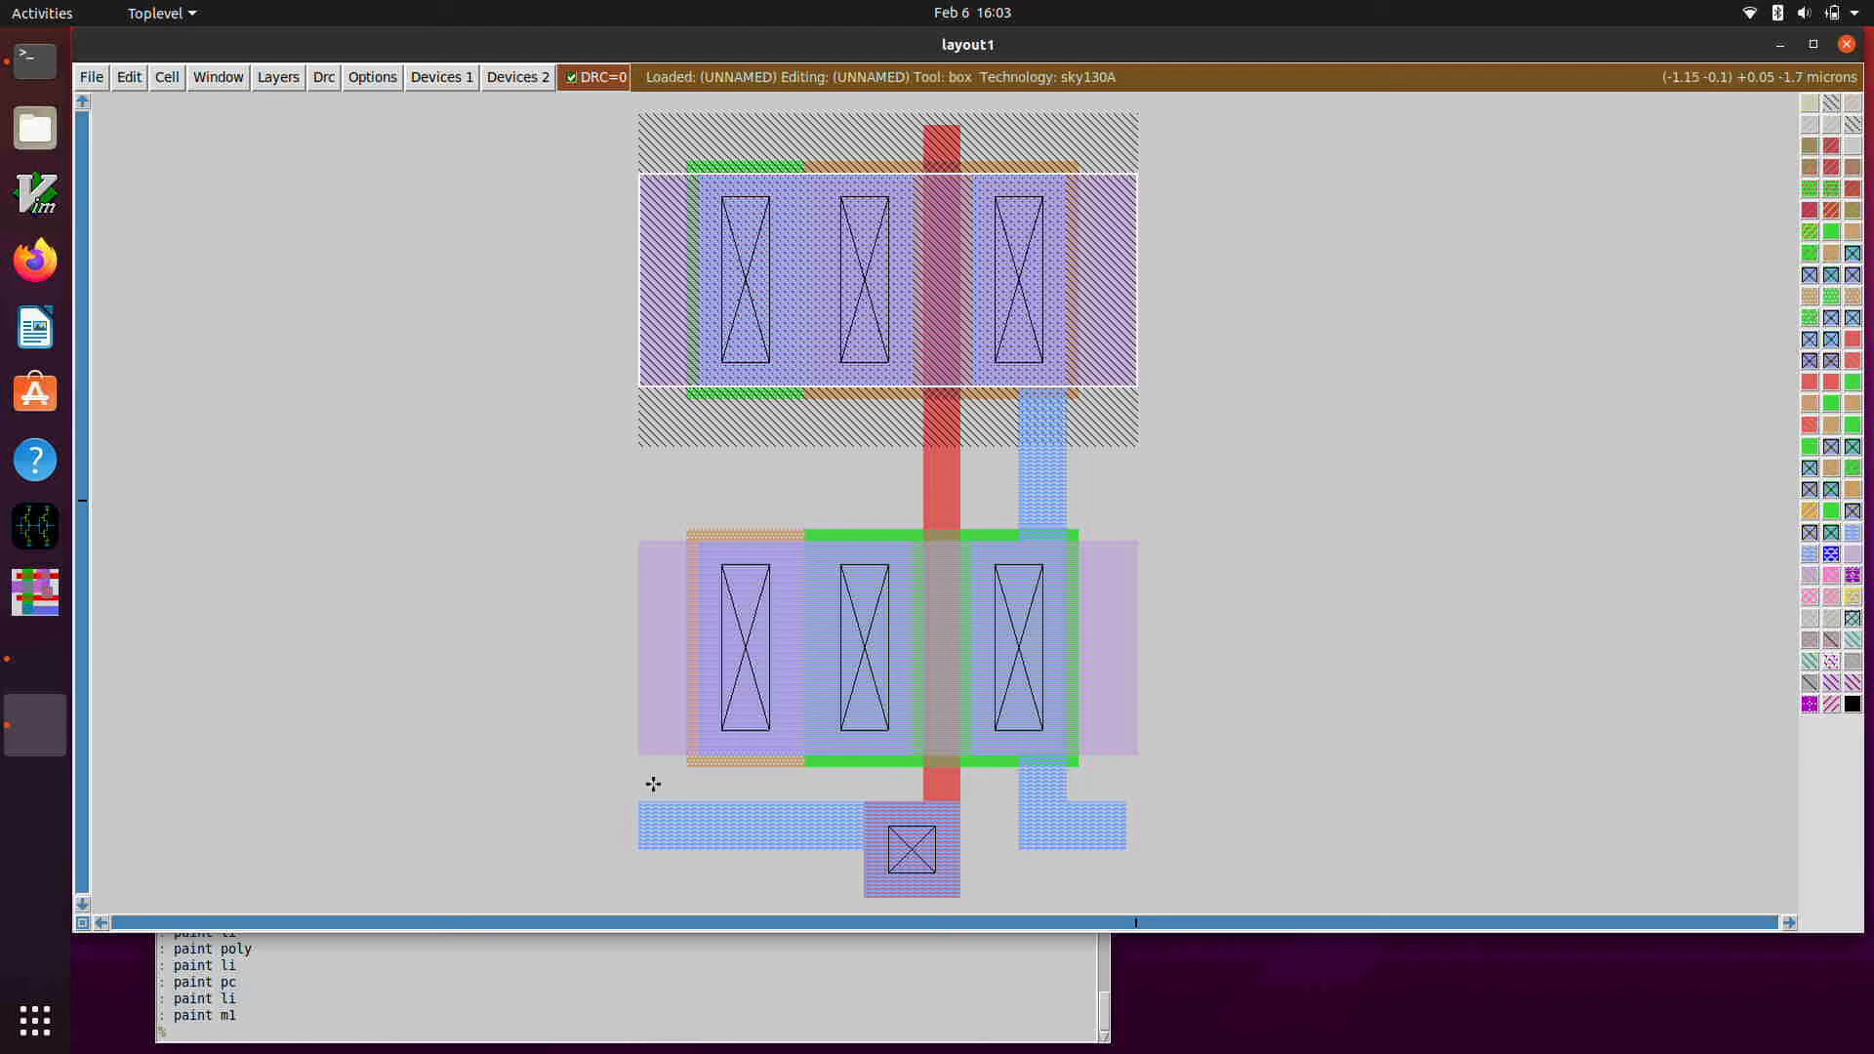
- Paint 0.2 by 0.7 micron mcon over the lower device's substrate tap contact and source contact
left_click(721, 730)
right_click(770, 565)
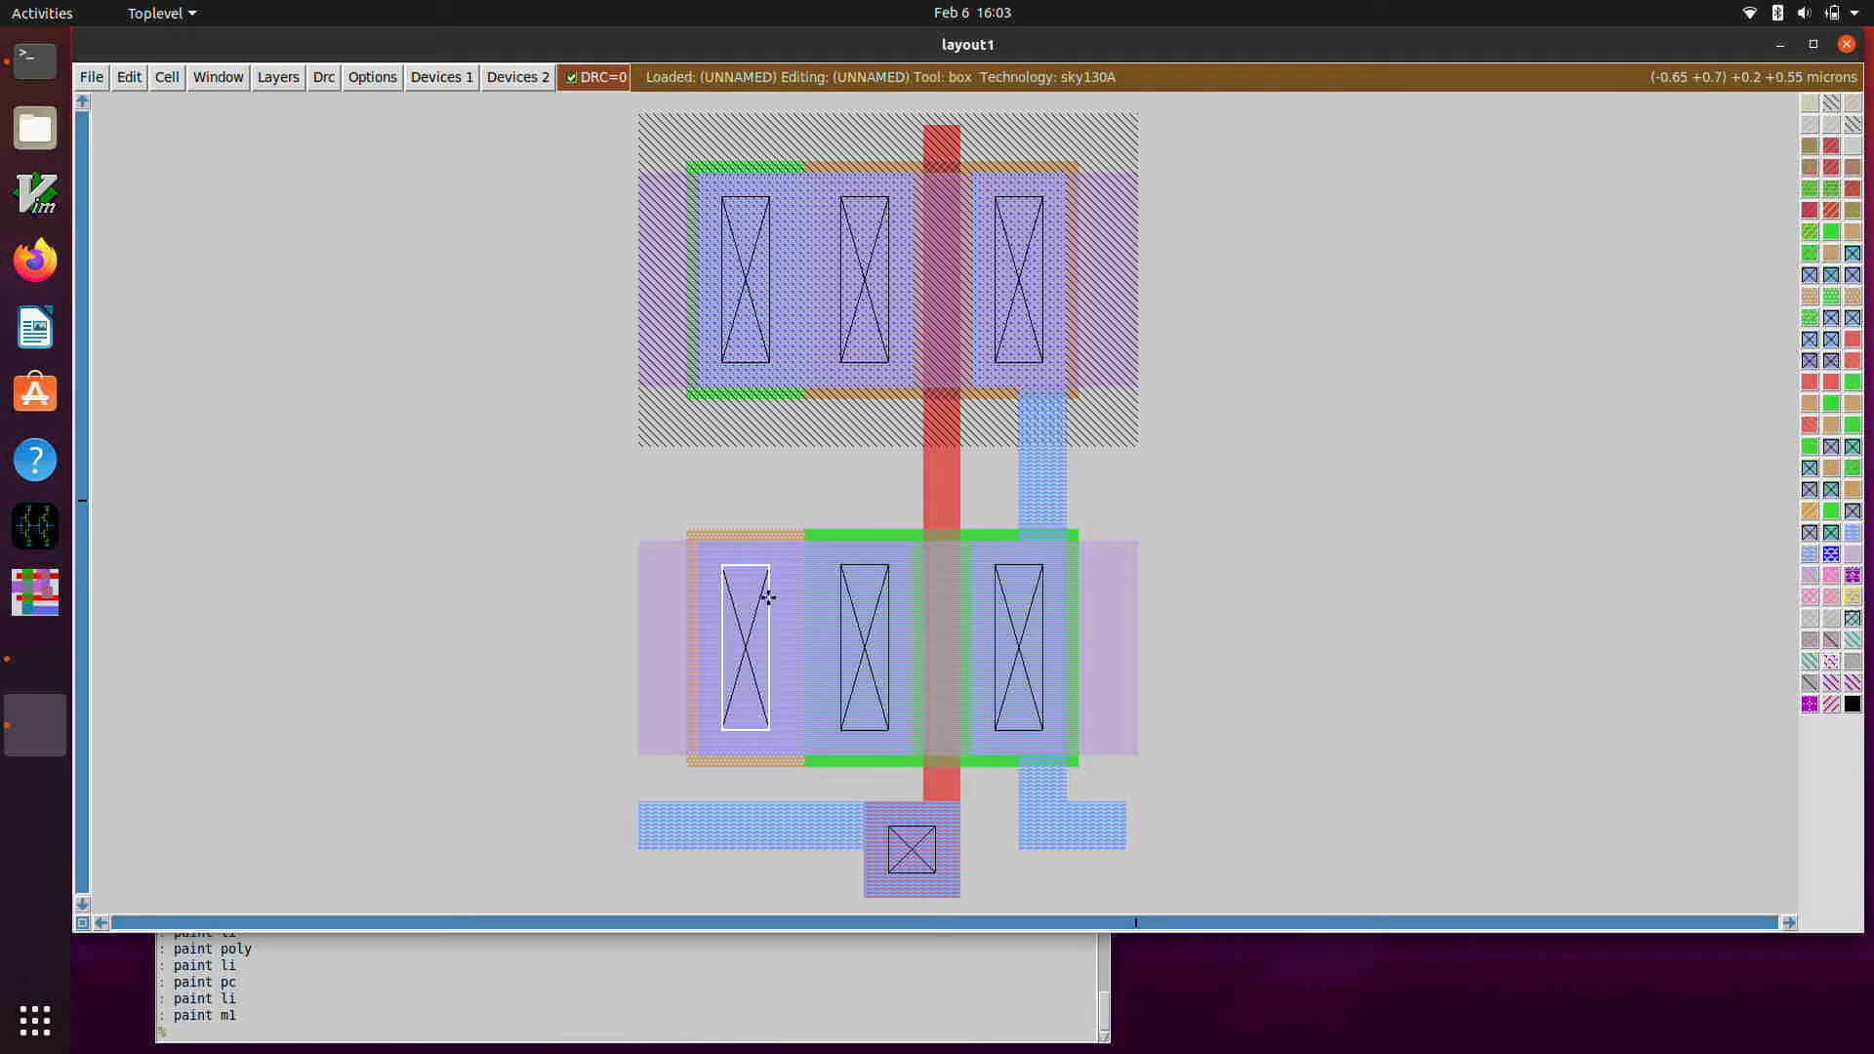
type(": paint mcon")
key("Return")
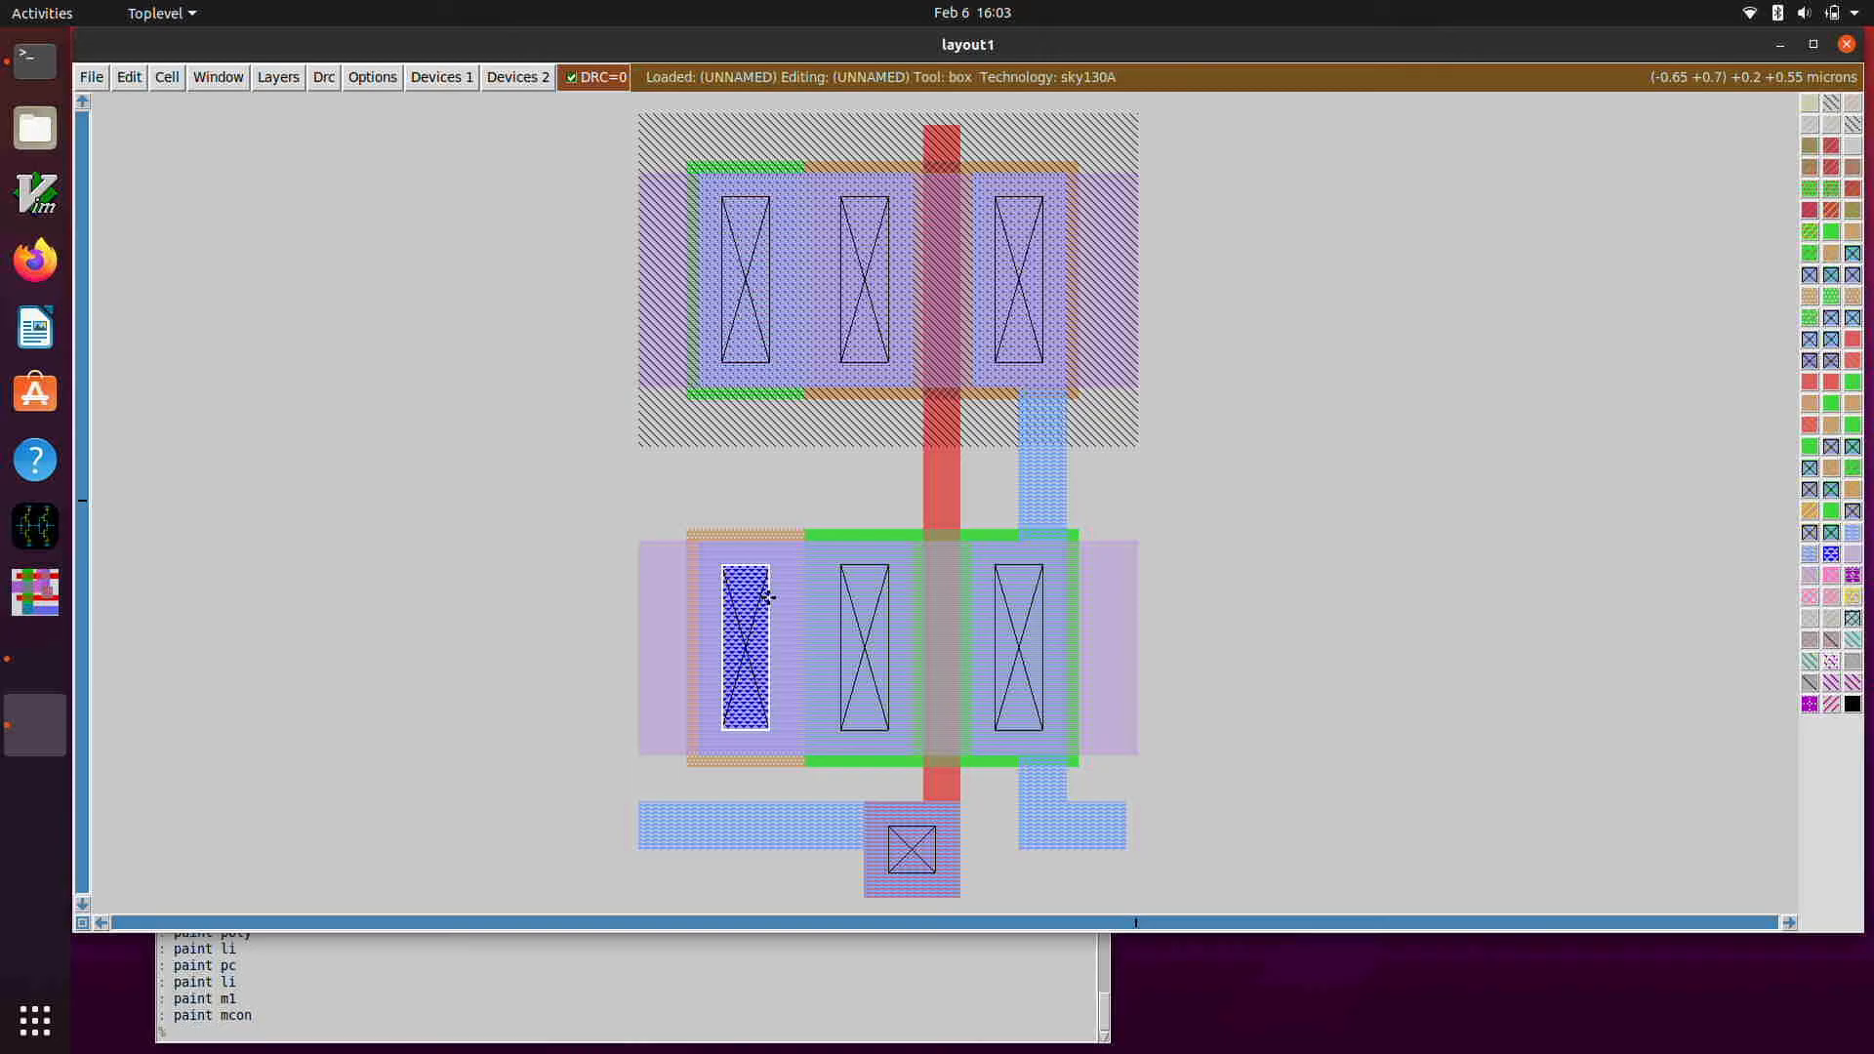
left_click(840, 731)
type("paint mcon")
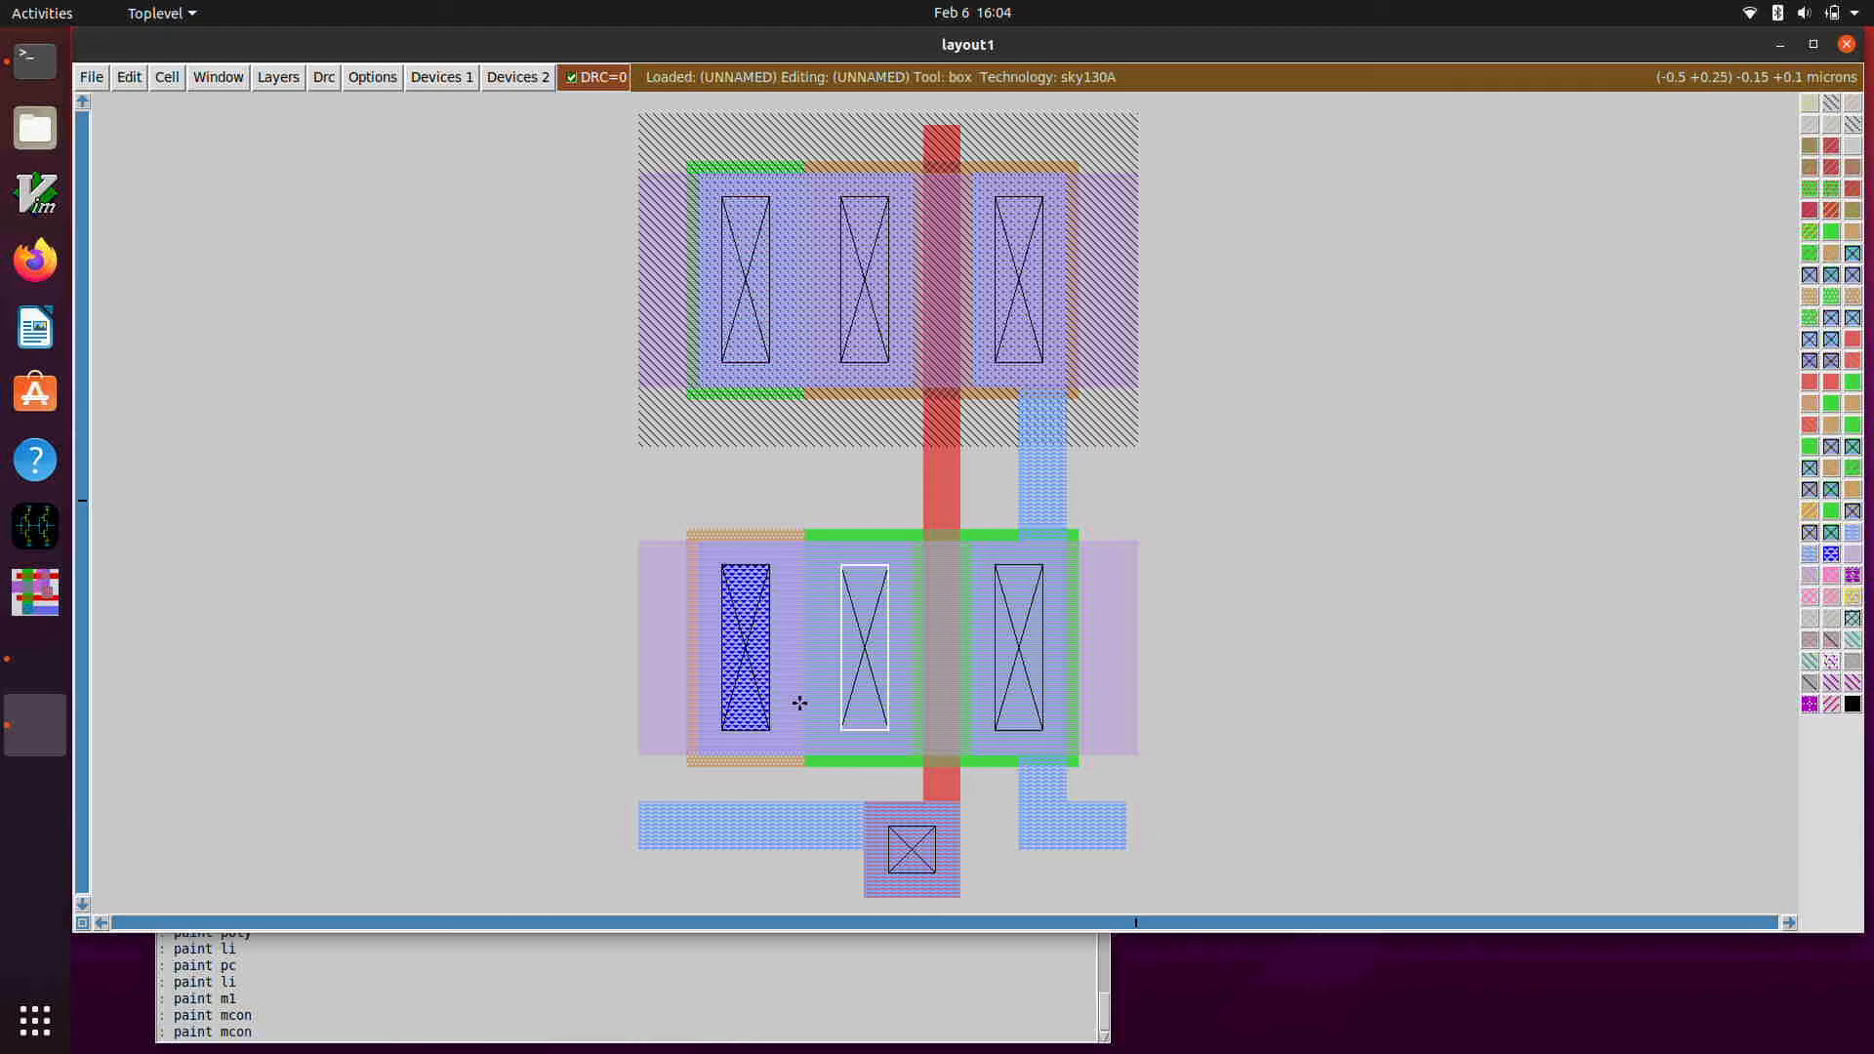
key("Return")
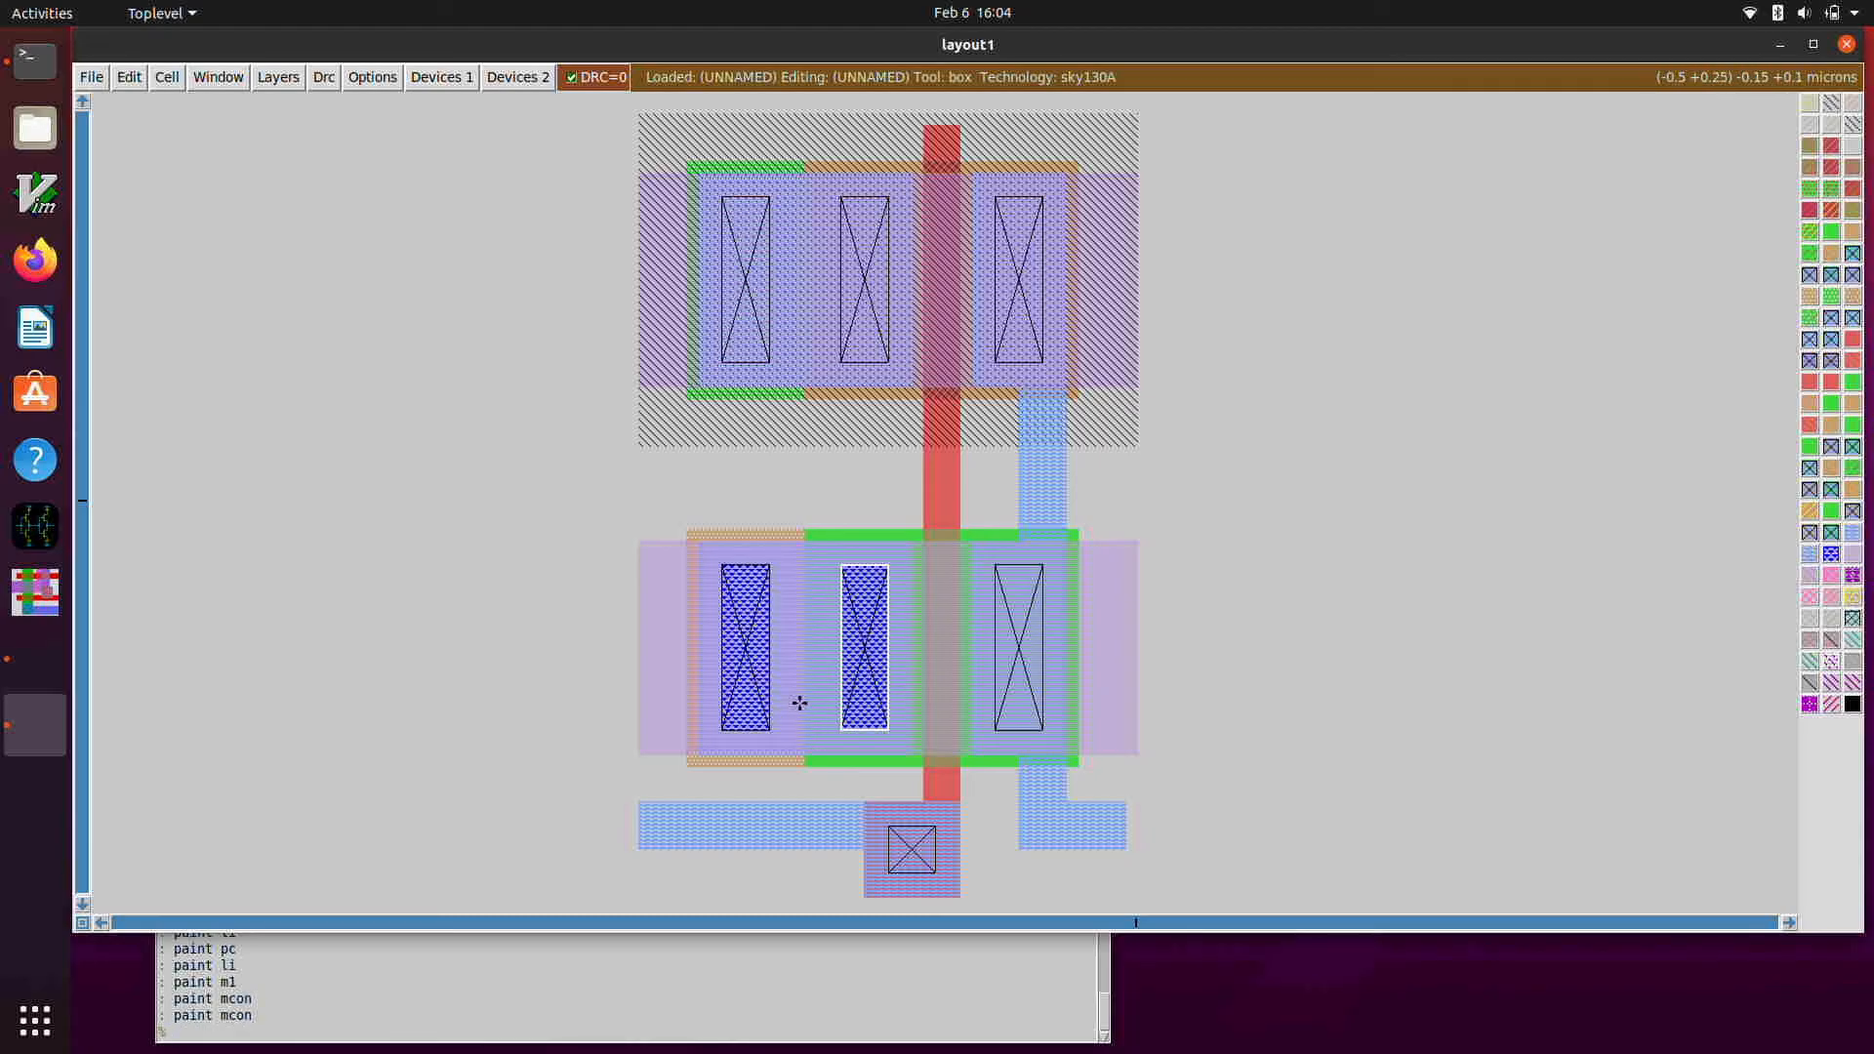
- Paint mcon of the same size over the upper device's well tap contact and source contact
left_click(722, 361)
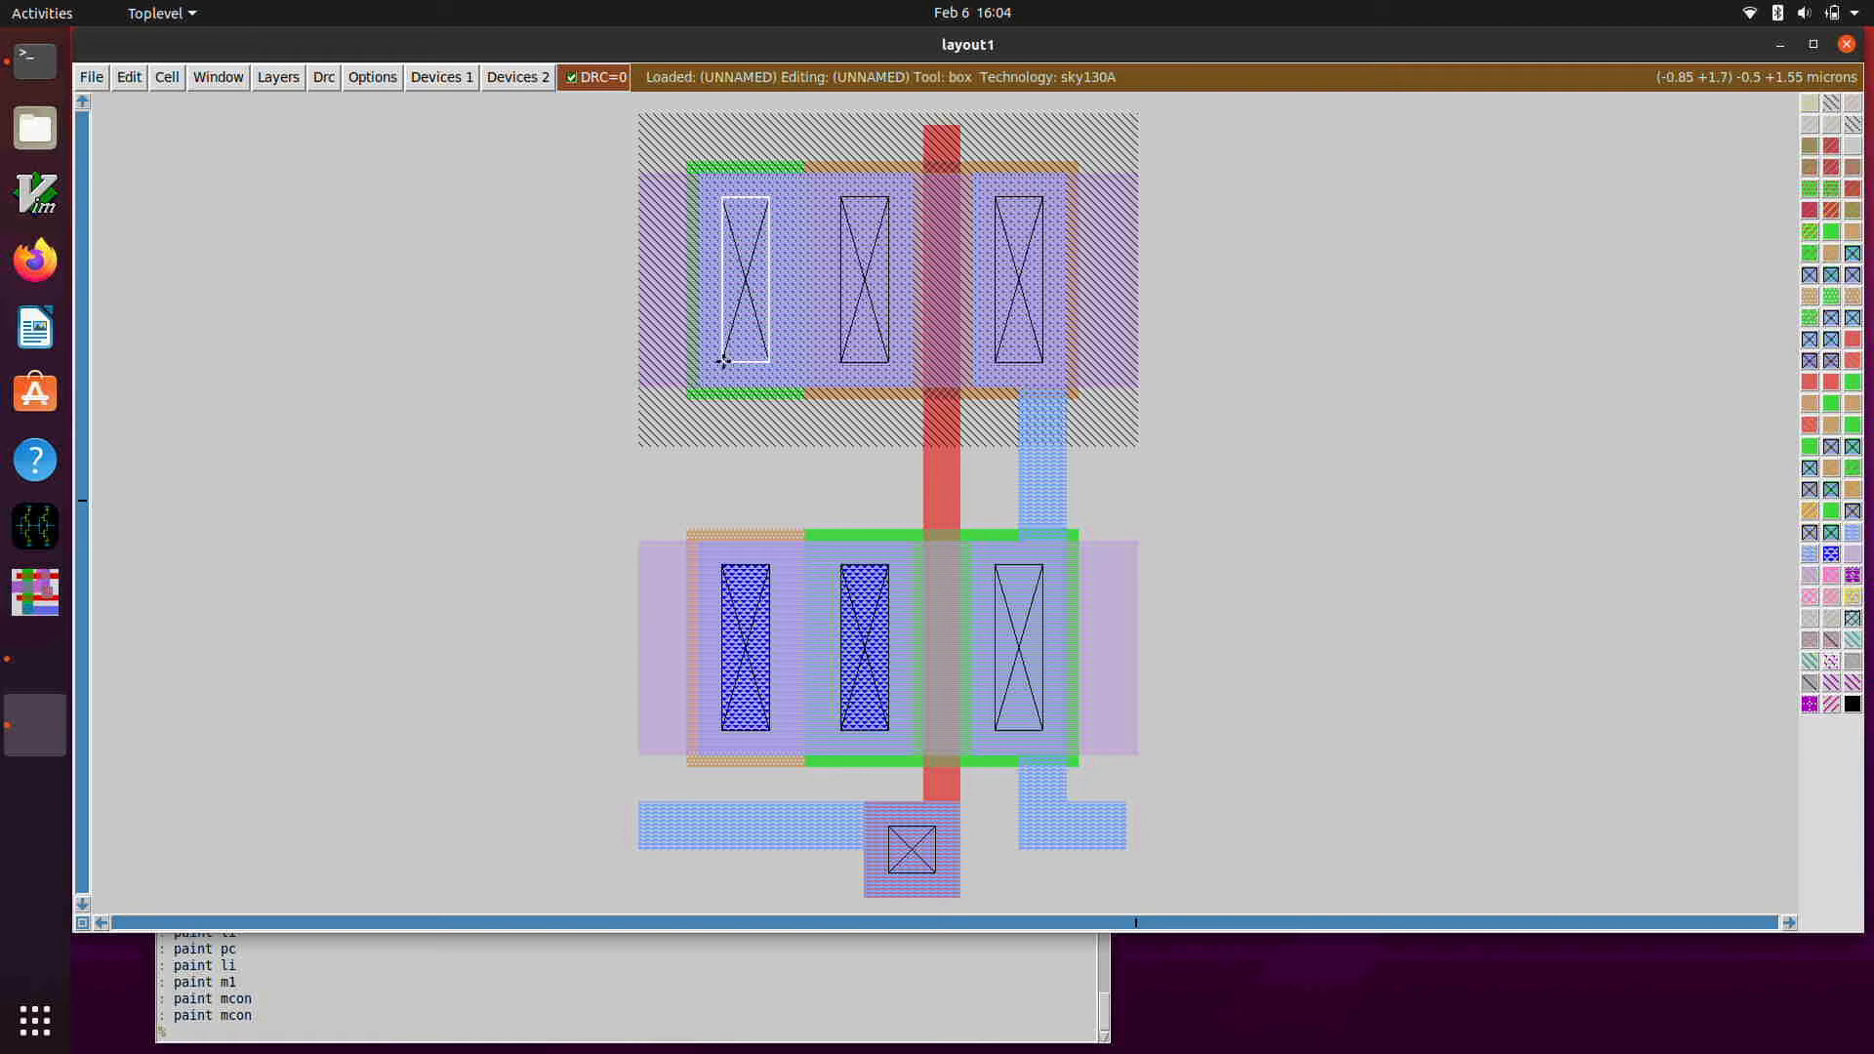
type("paint mcon")
key("Return")
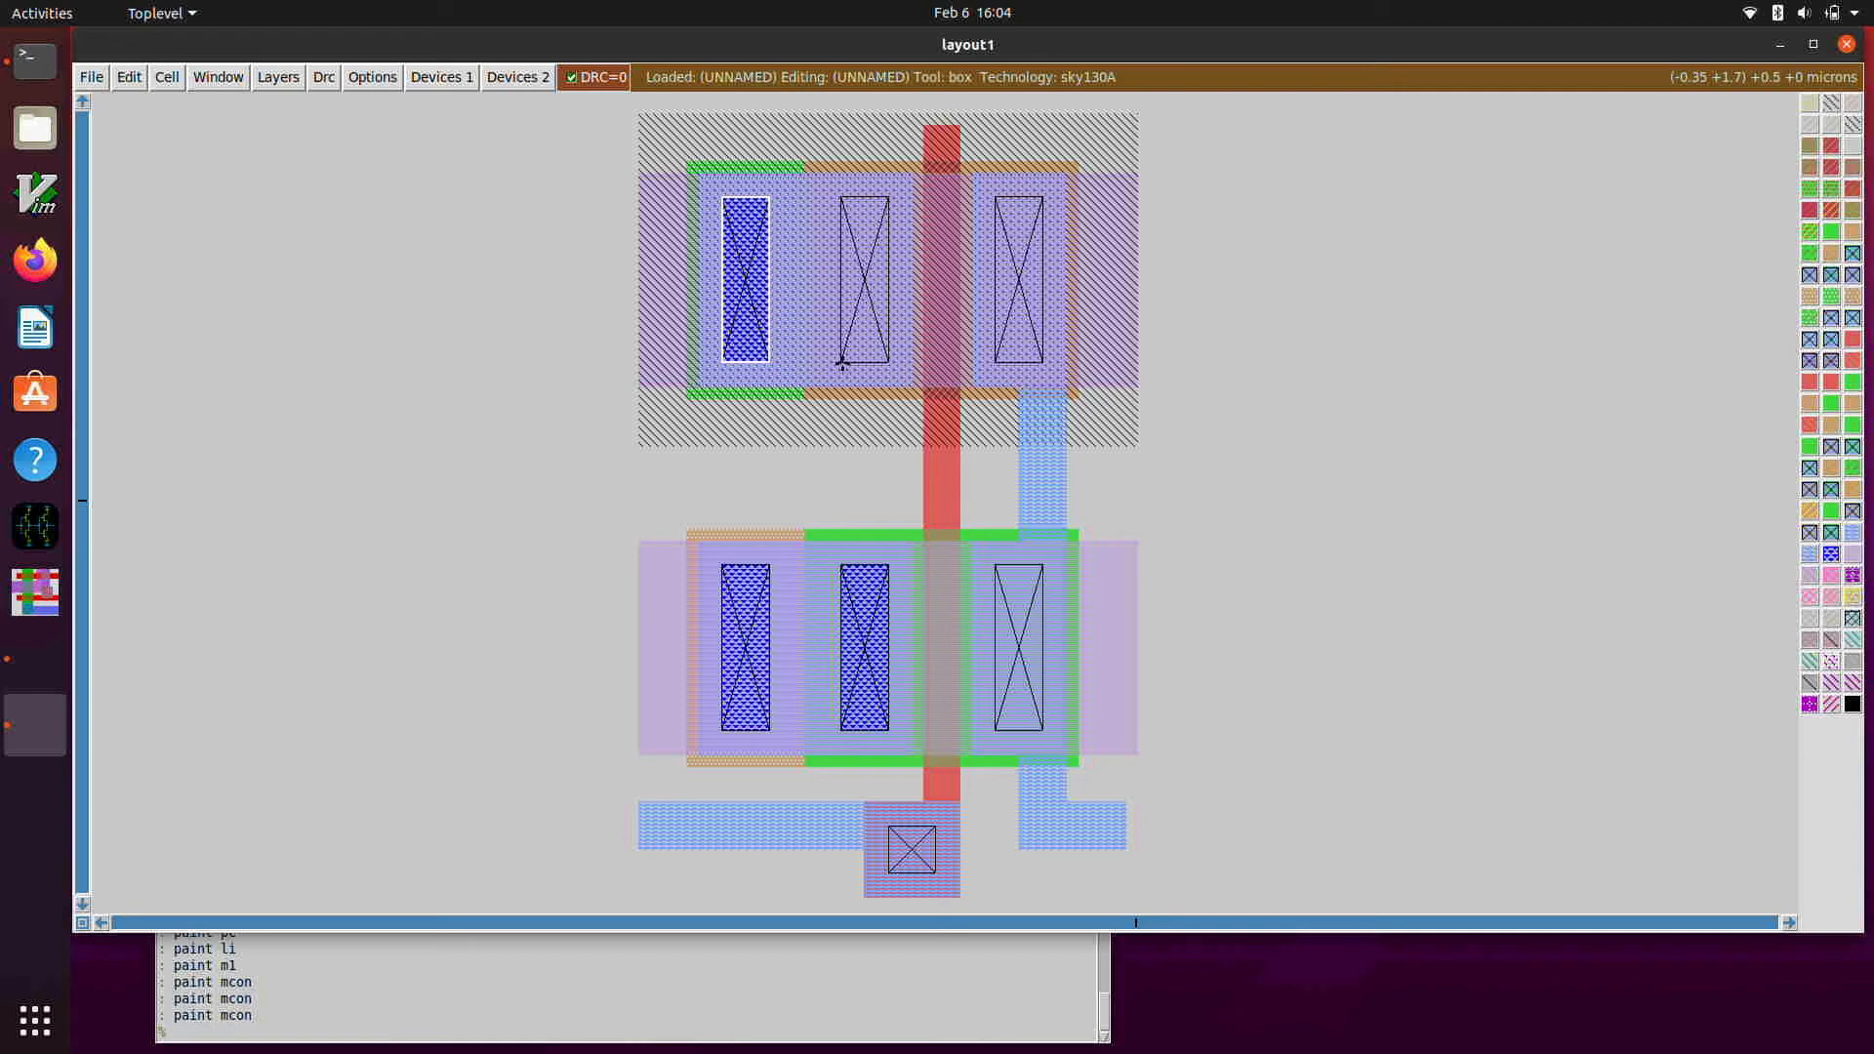
left_click(842, 362)
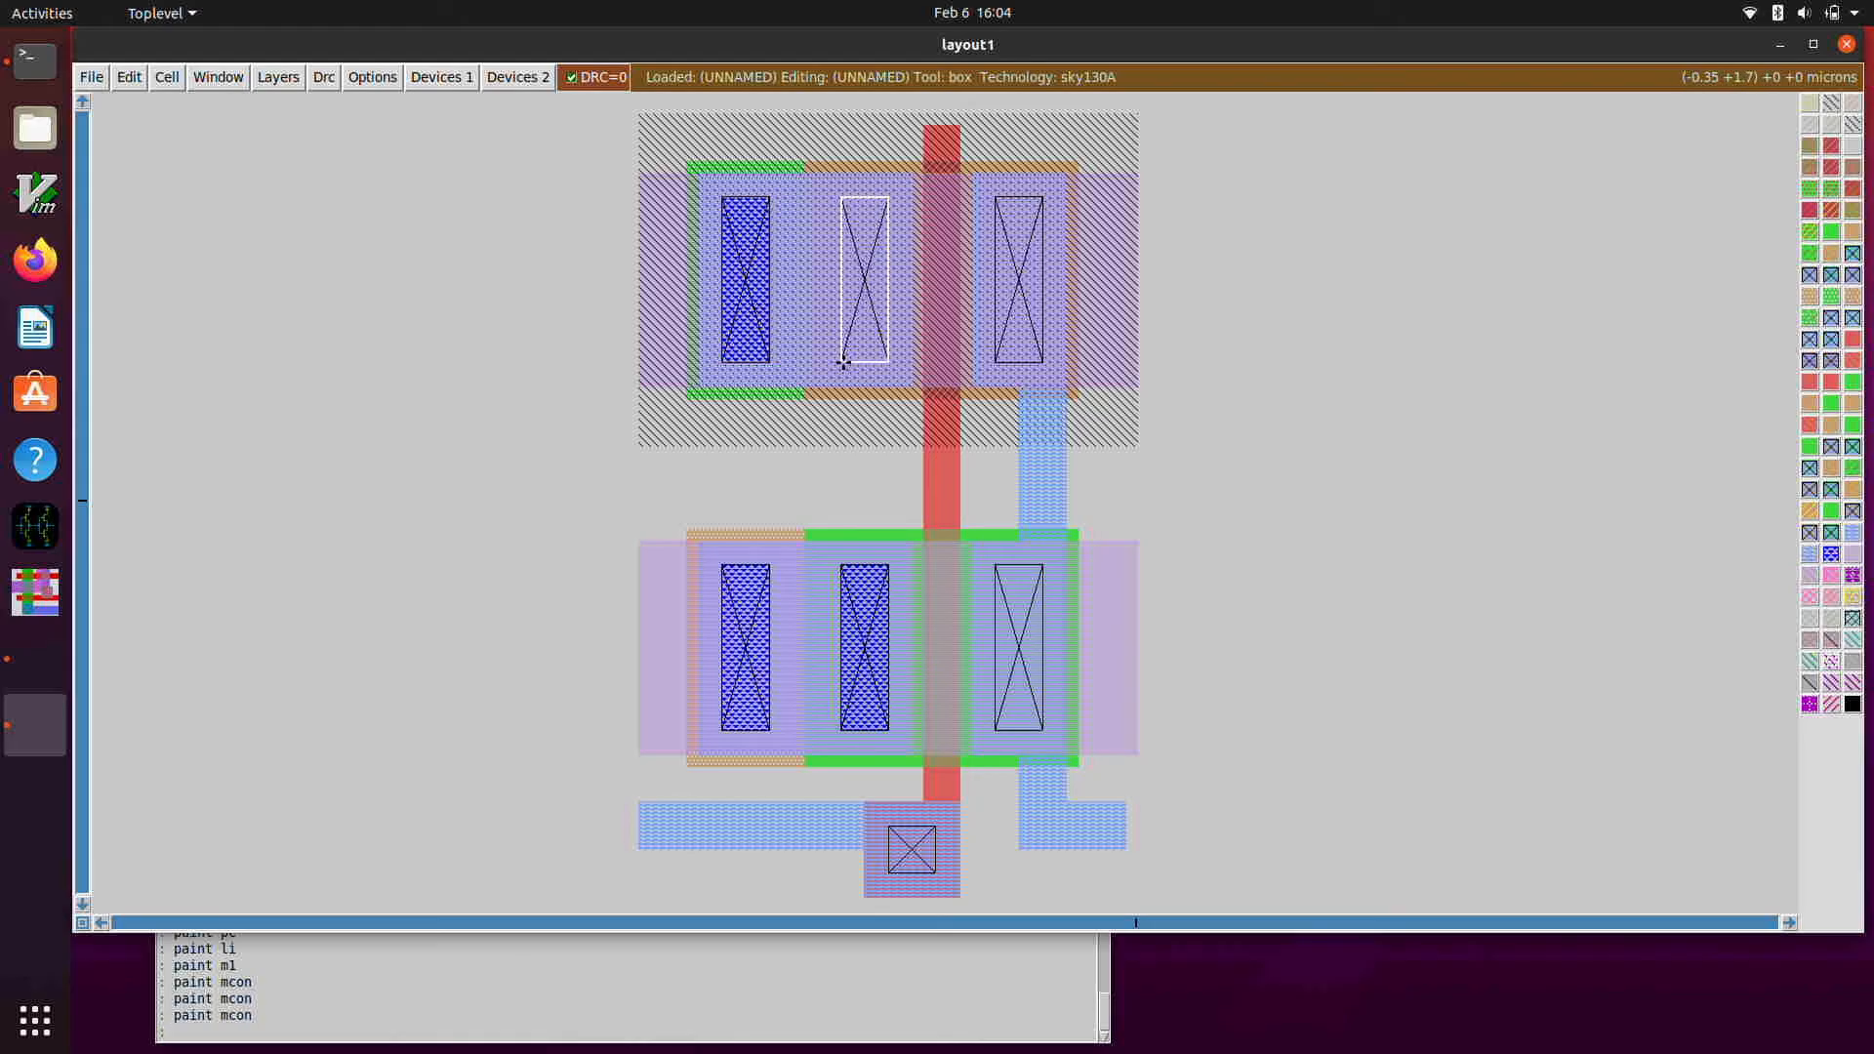
type("paint mcon")
key("Return")
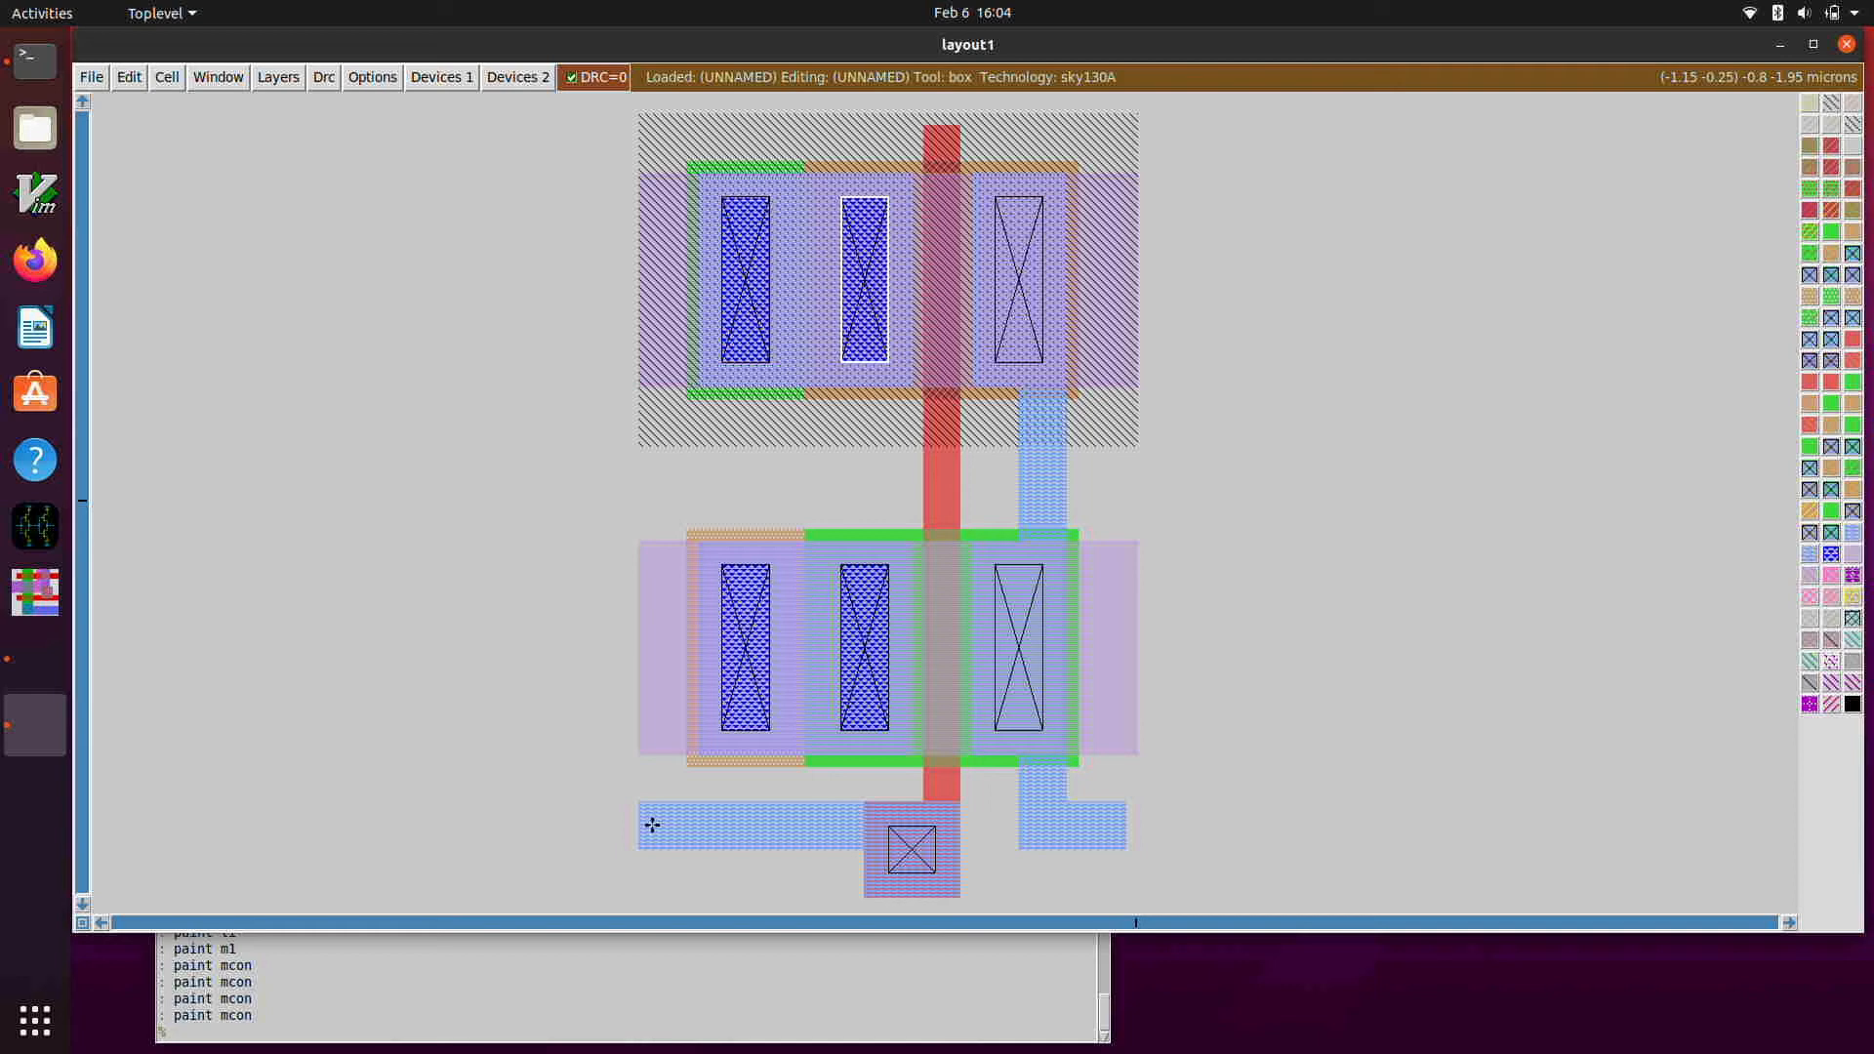
- Trace the connectivity of the gate input net and the output net, starting from their li strips
key("s")
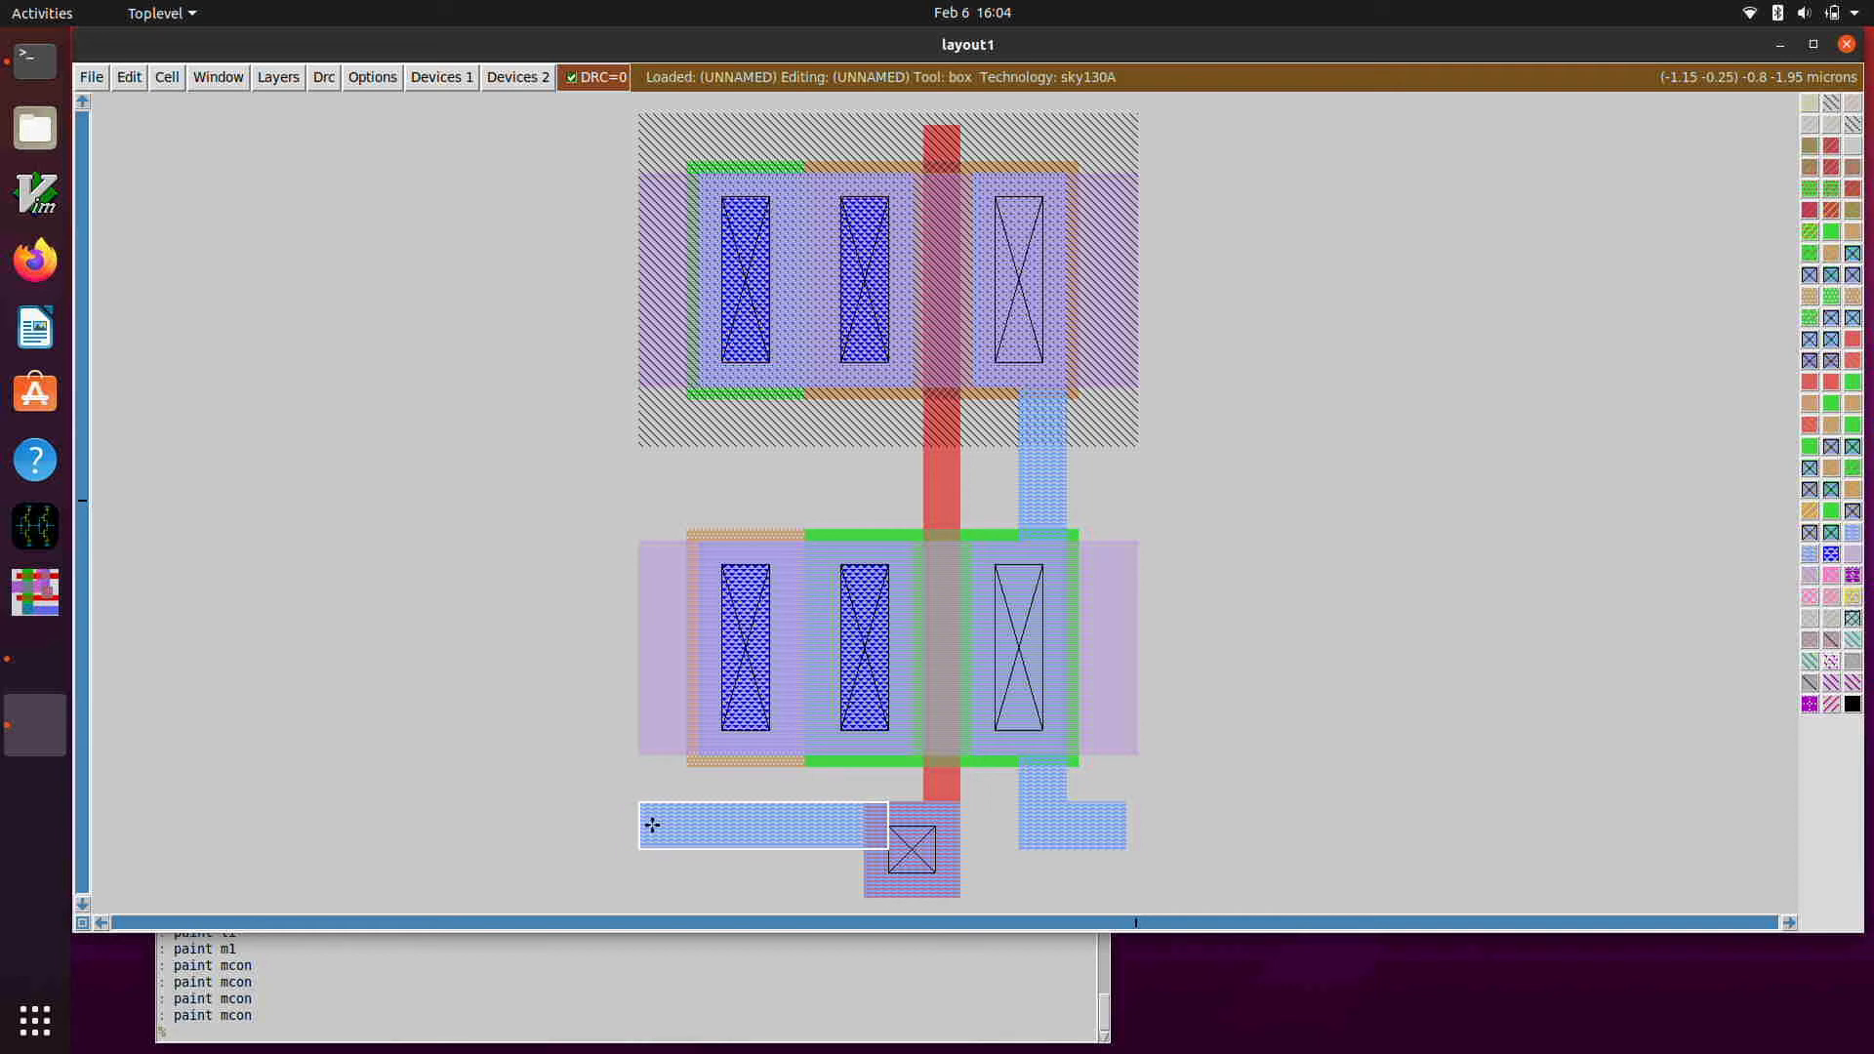
key("s")
key("s")
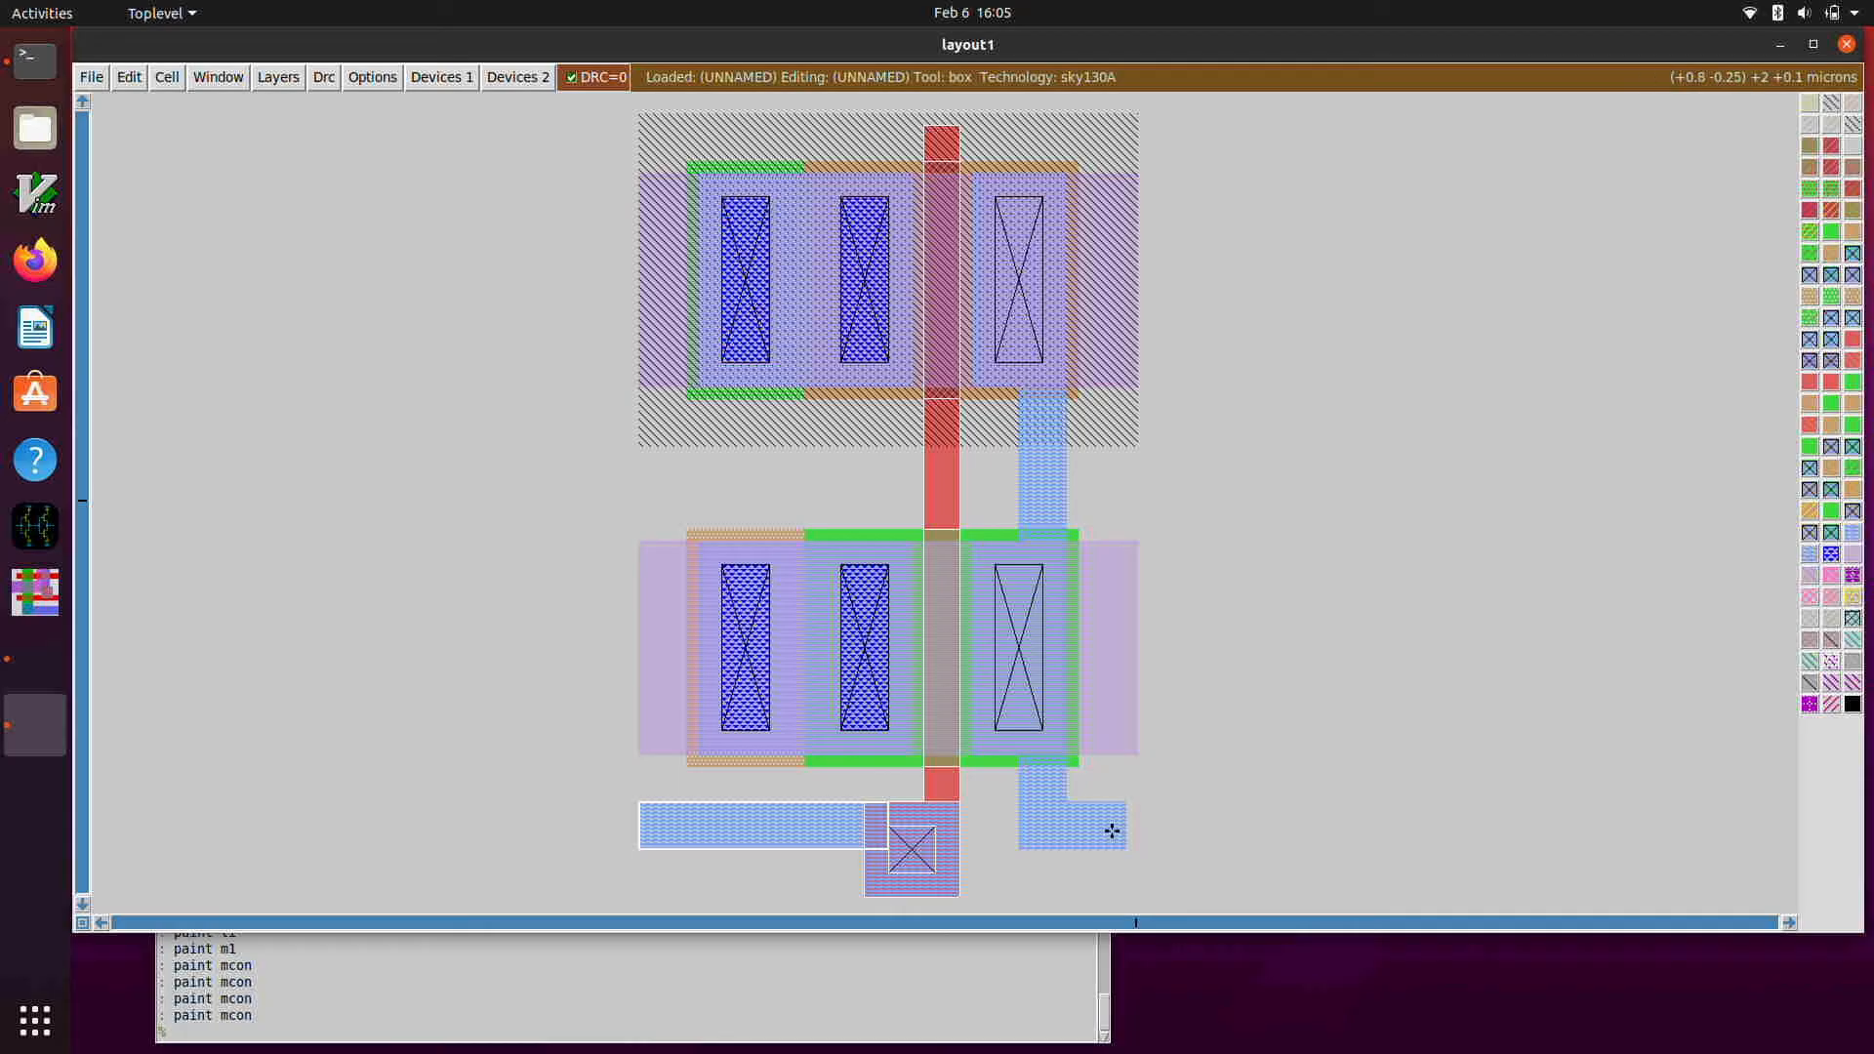
key("s")
key("s")
key("s")
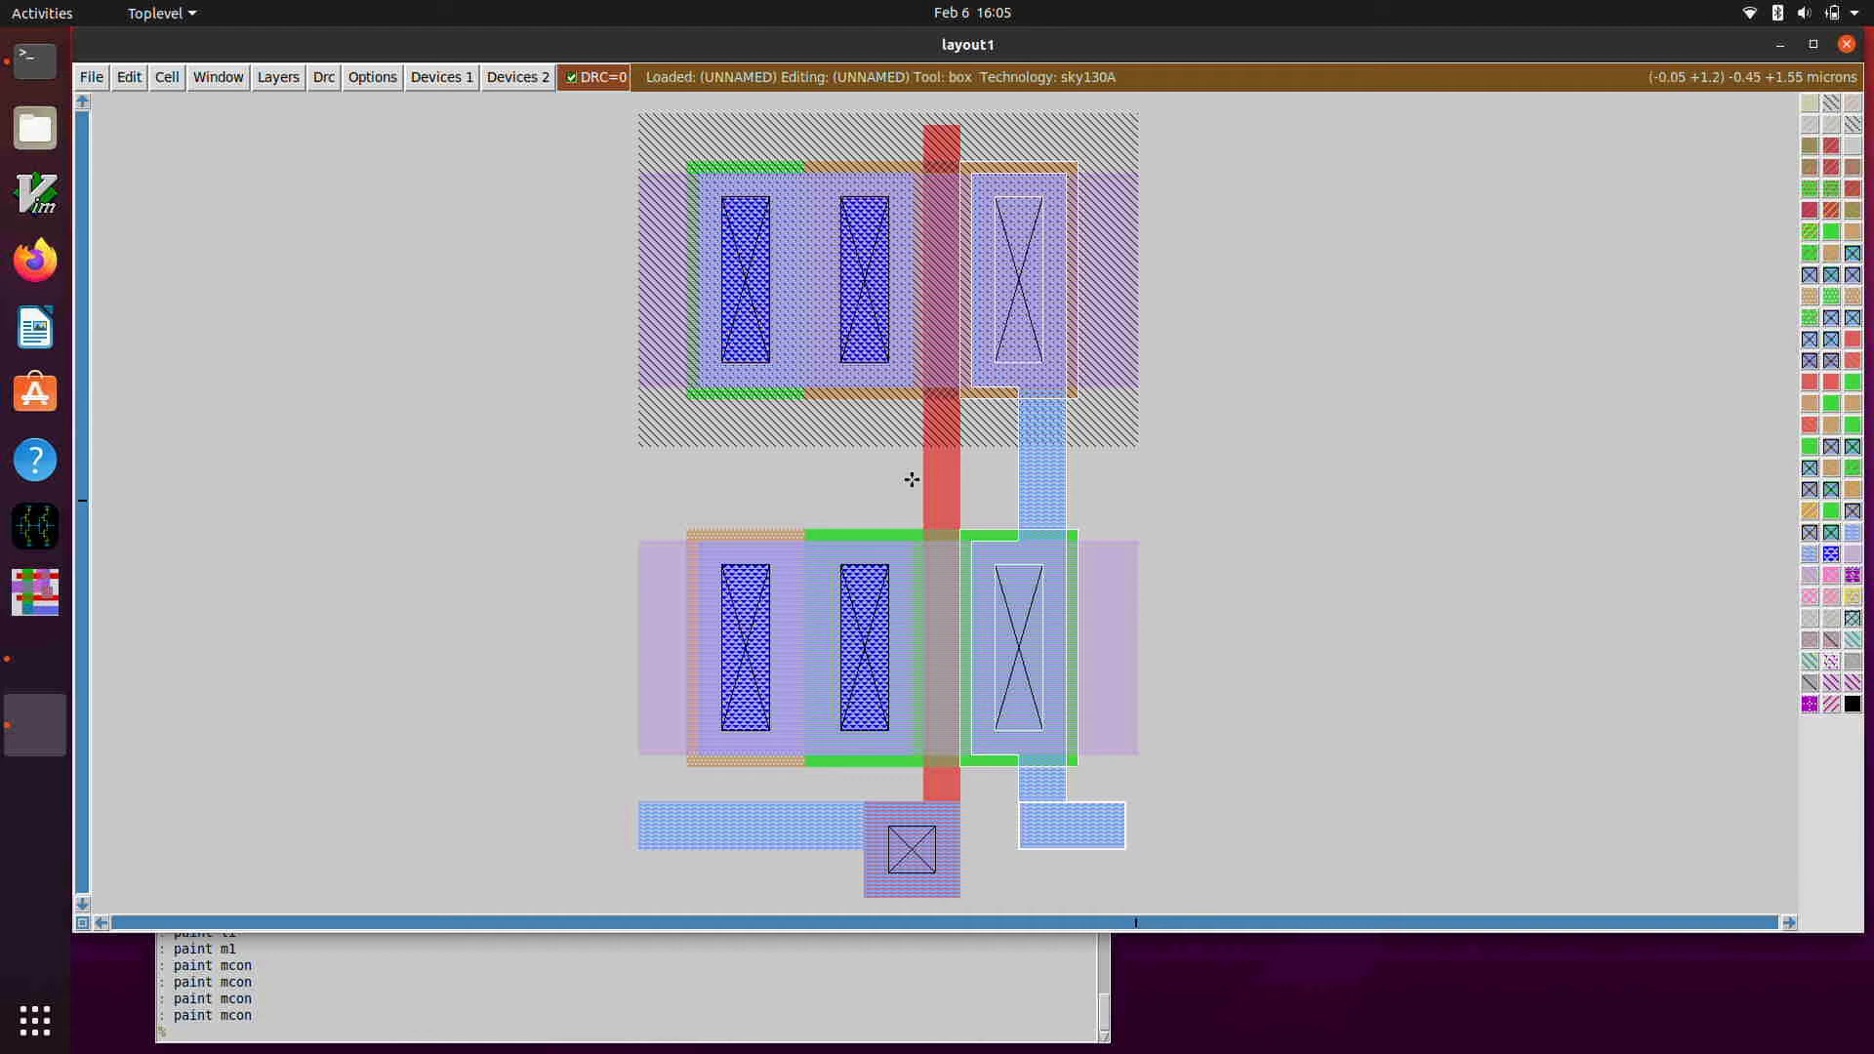
- Trace the connectivity of the lower and upper m1 supply rails through their contacts
key("s")
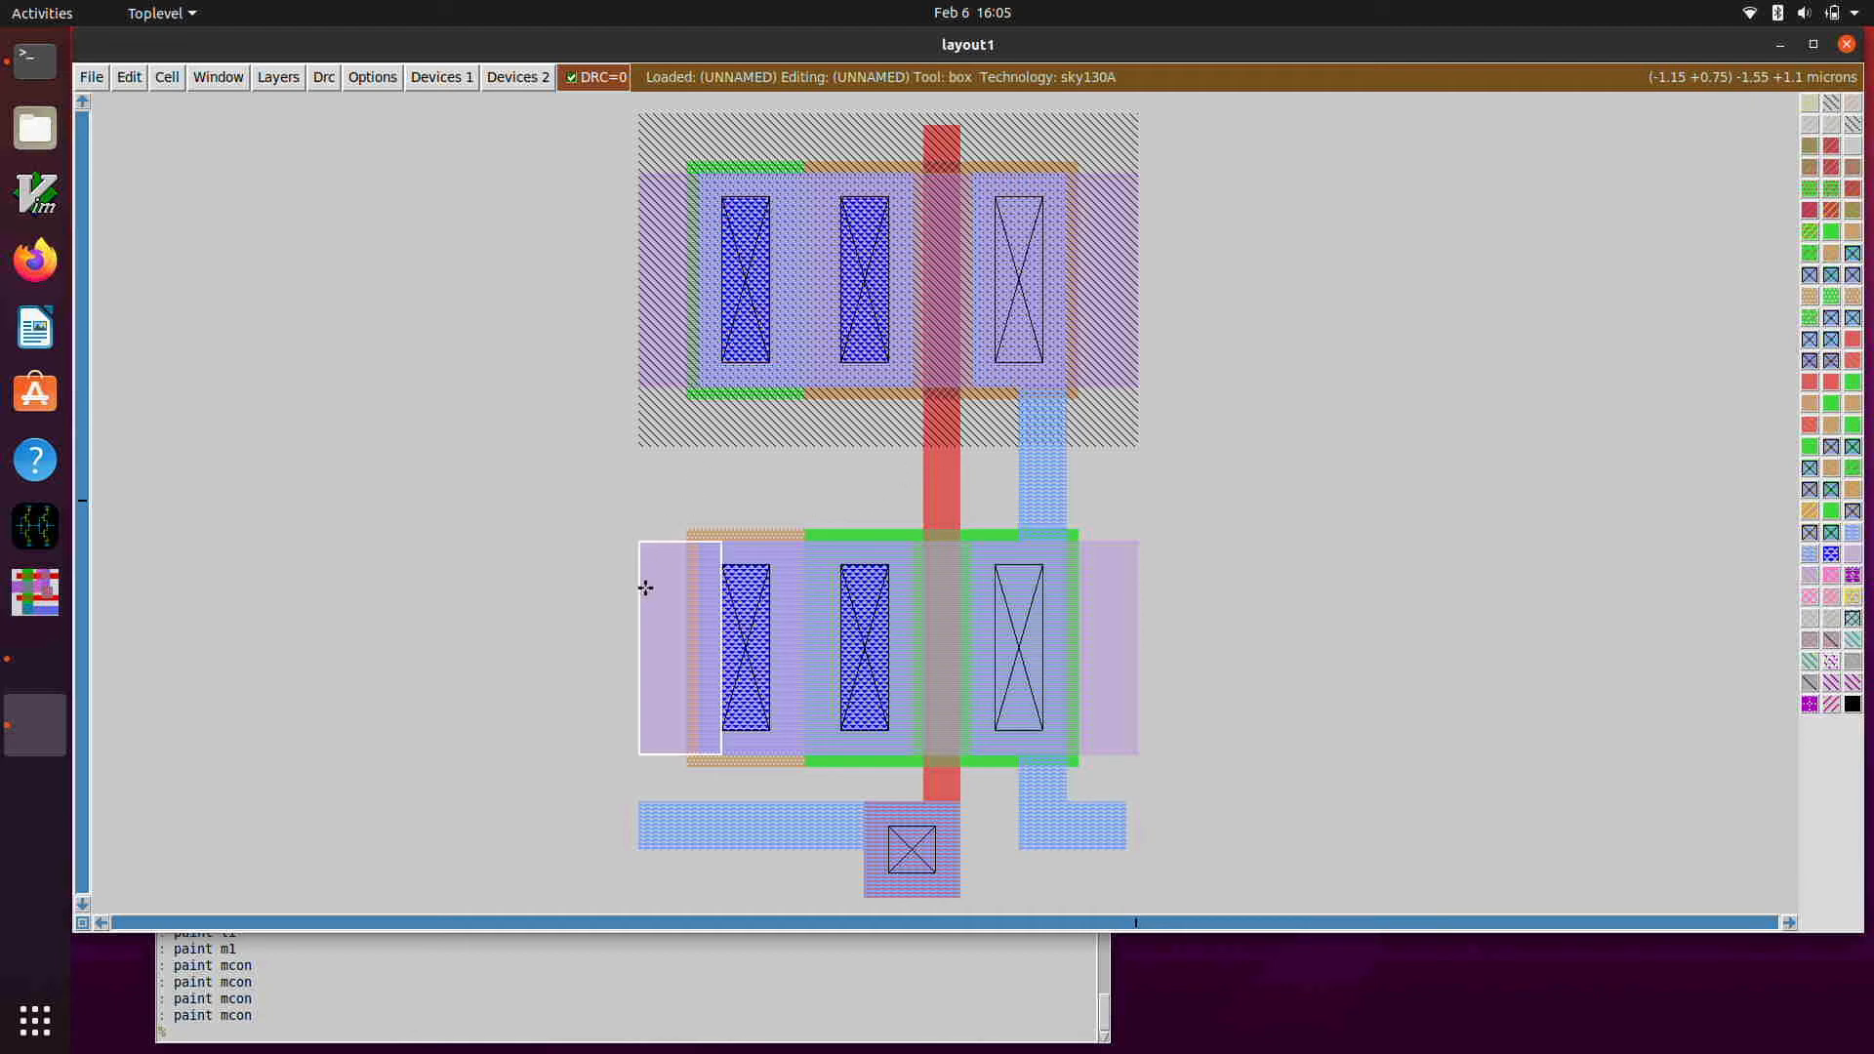
key("s")
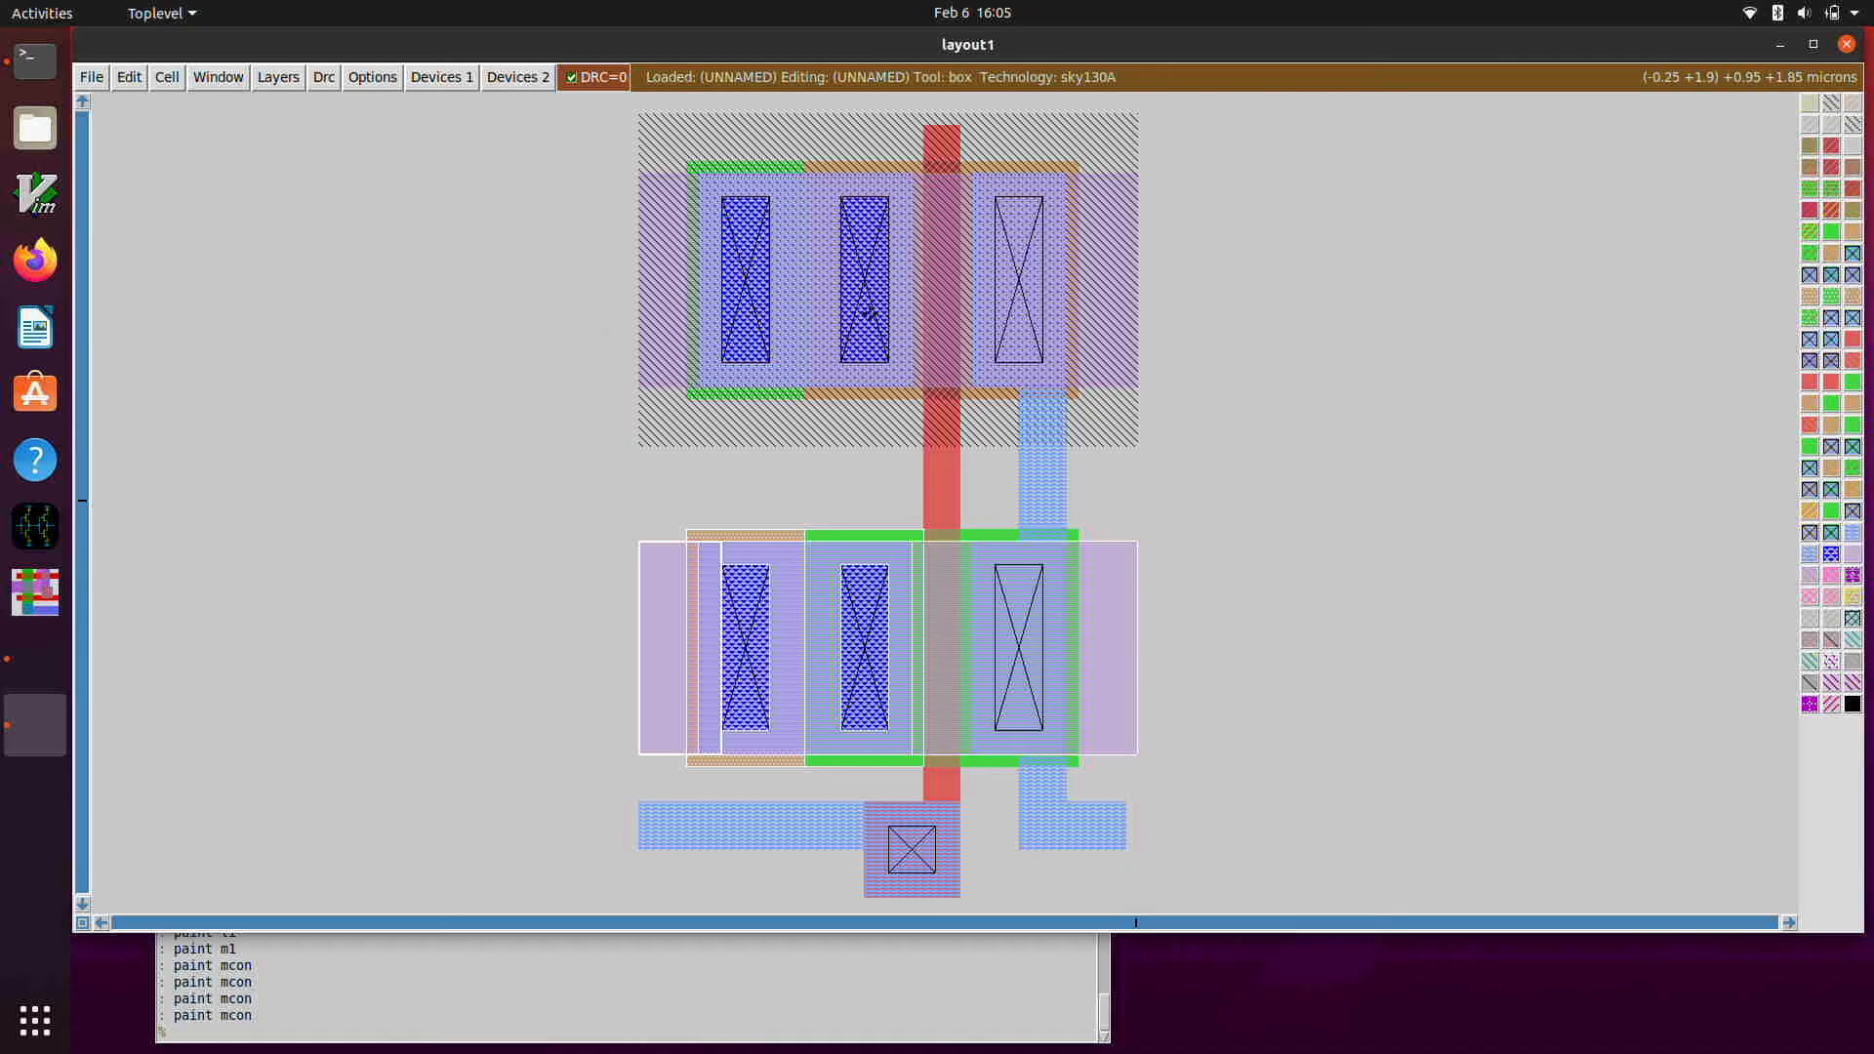
key("s")
key("s")
key("s")
key("s")
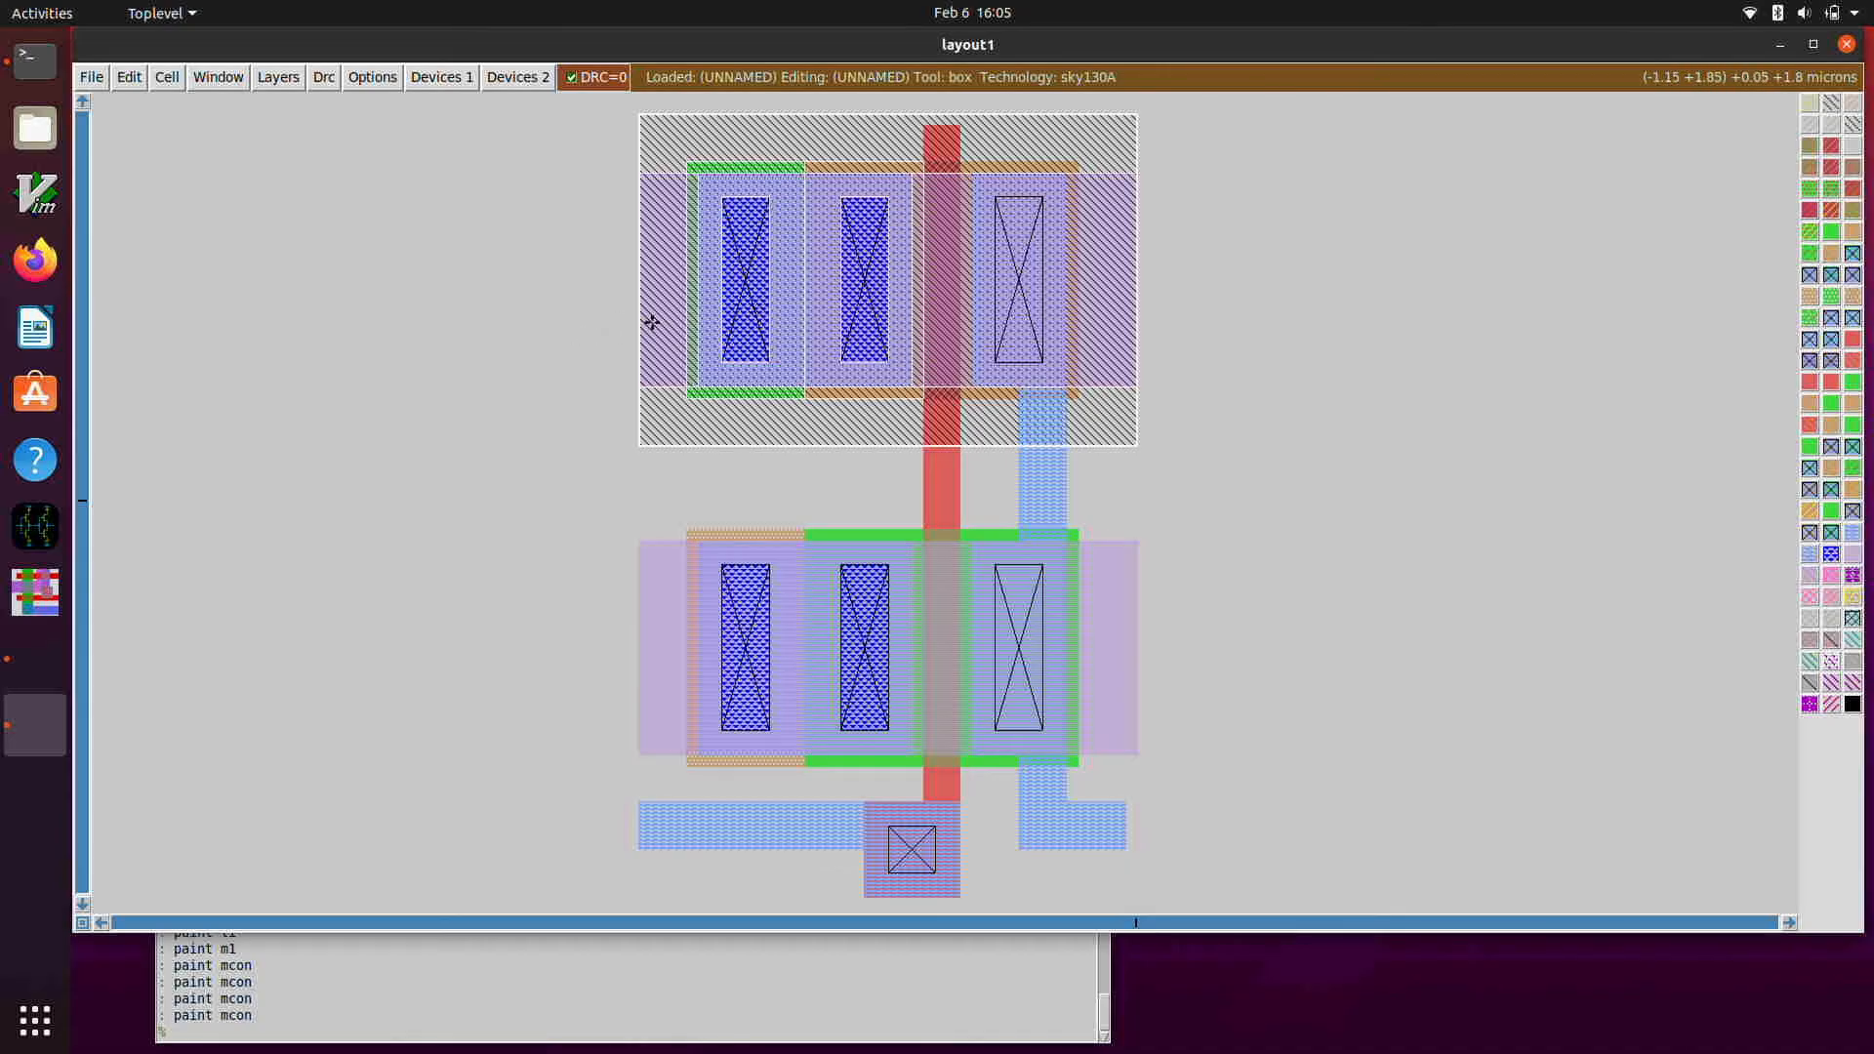
key("s")
key("s")
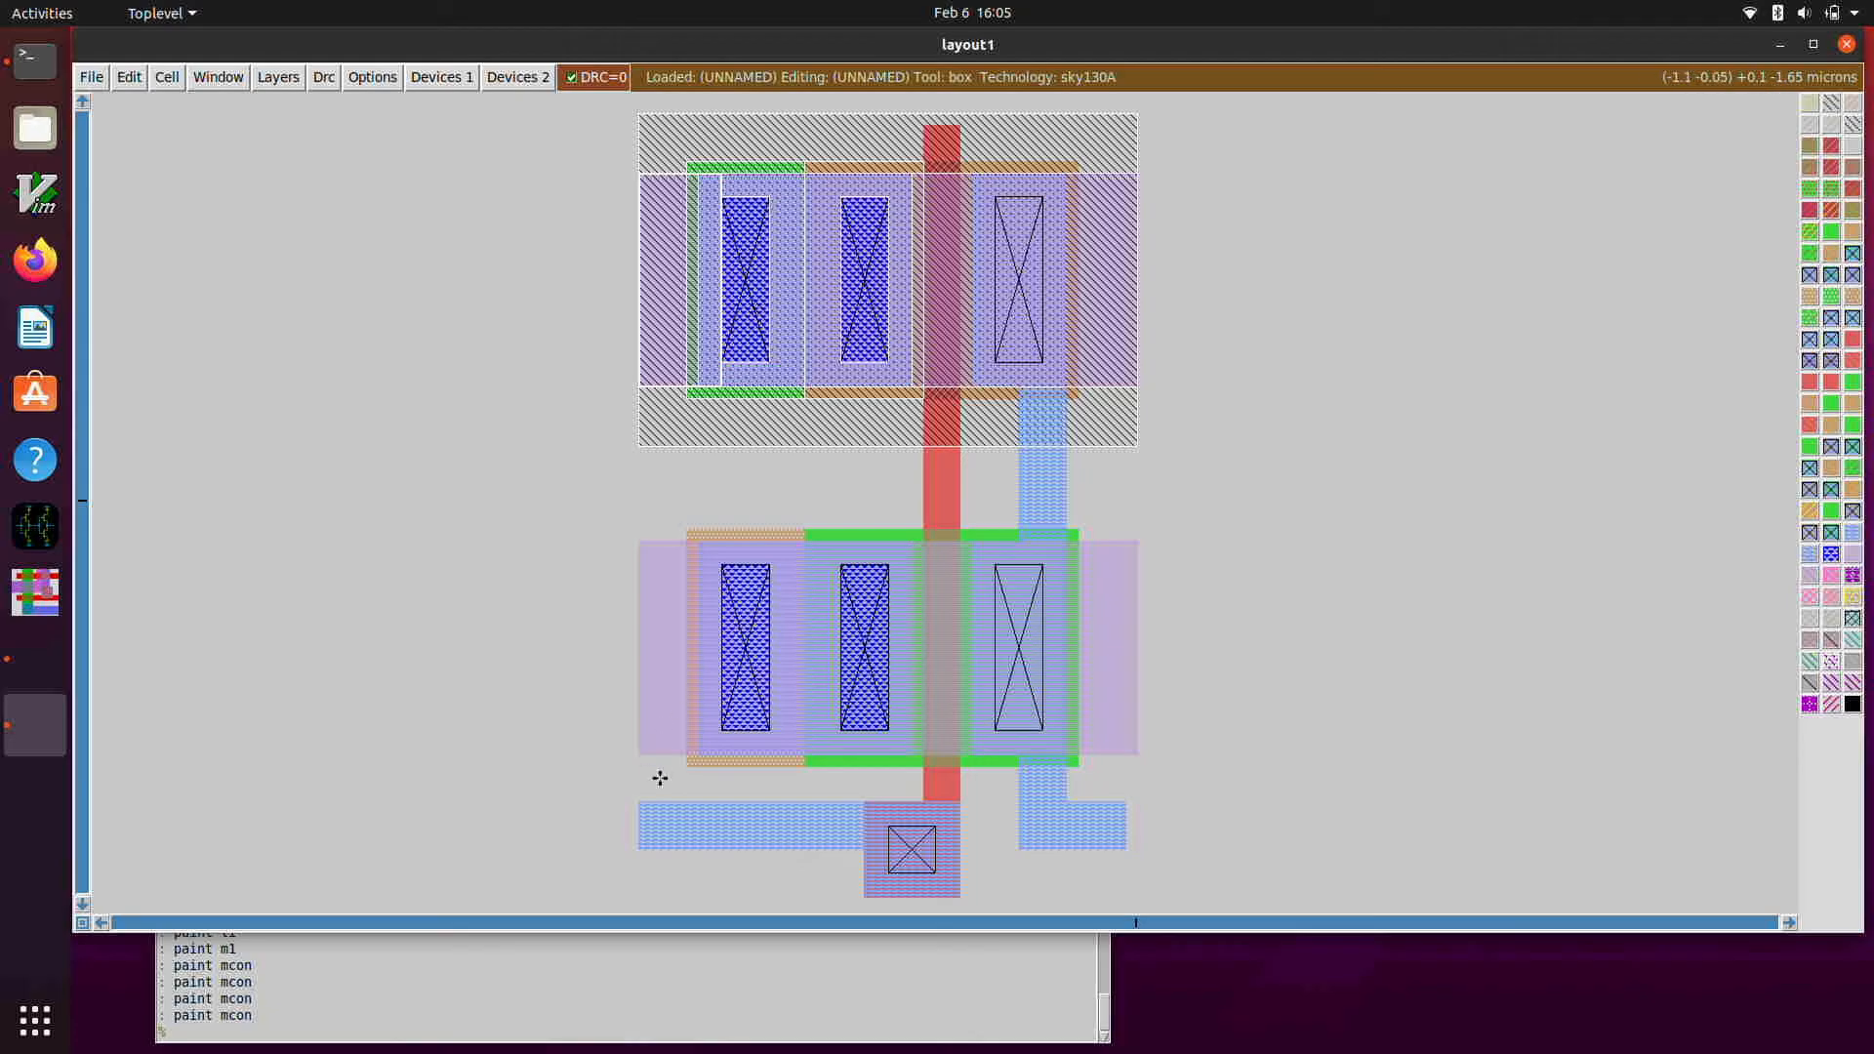
- Add a west-positioned label A at the middle of the input li strip's left end and make it port 1
left_click(641, 825)
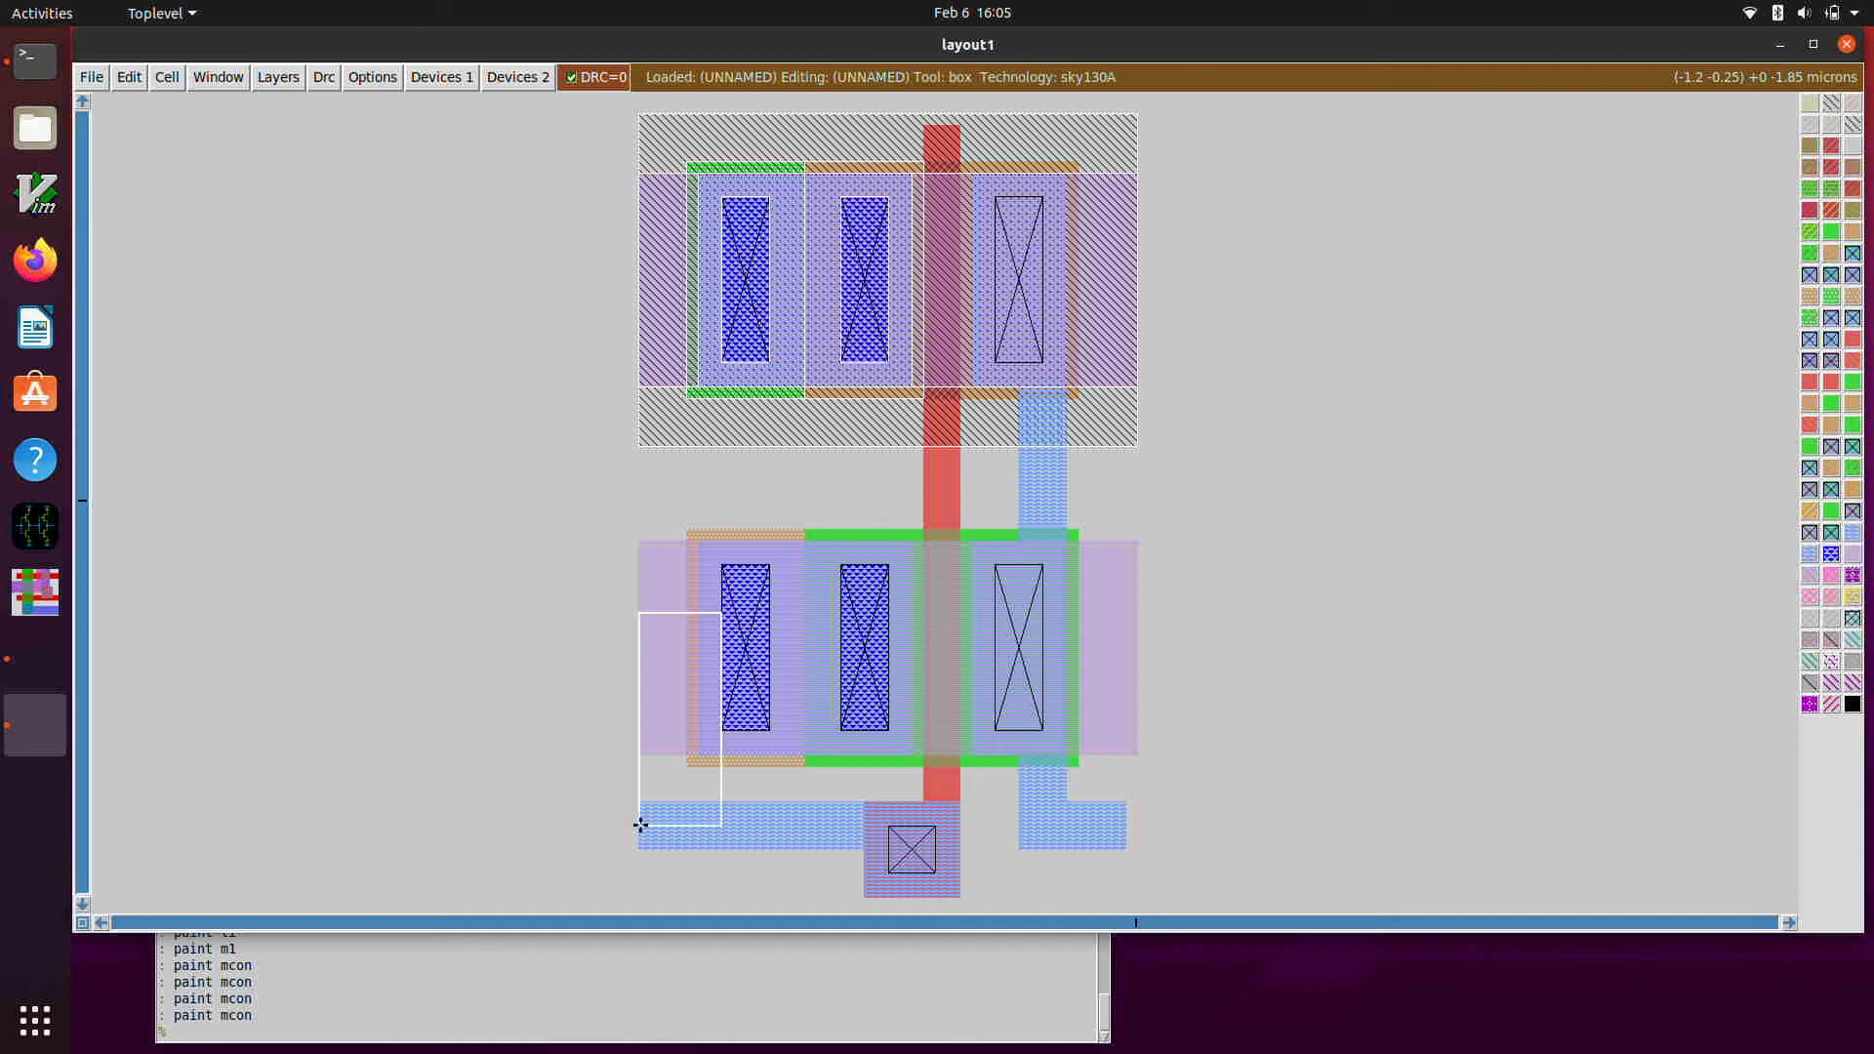
right_click(640, 825)
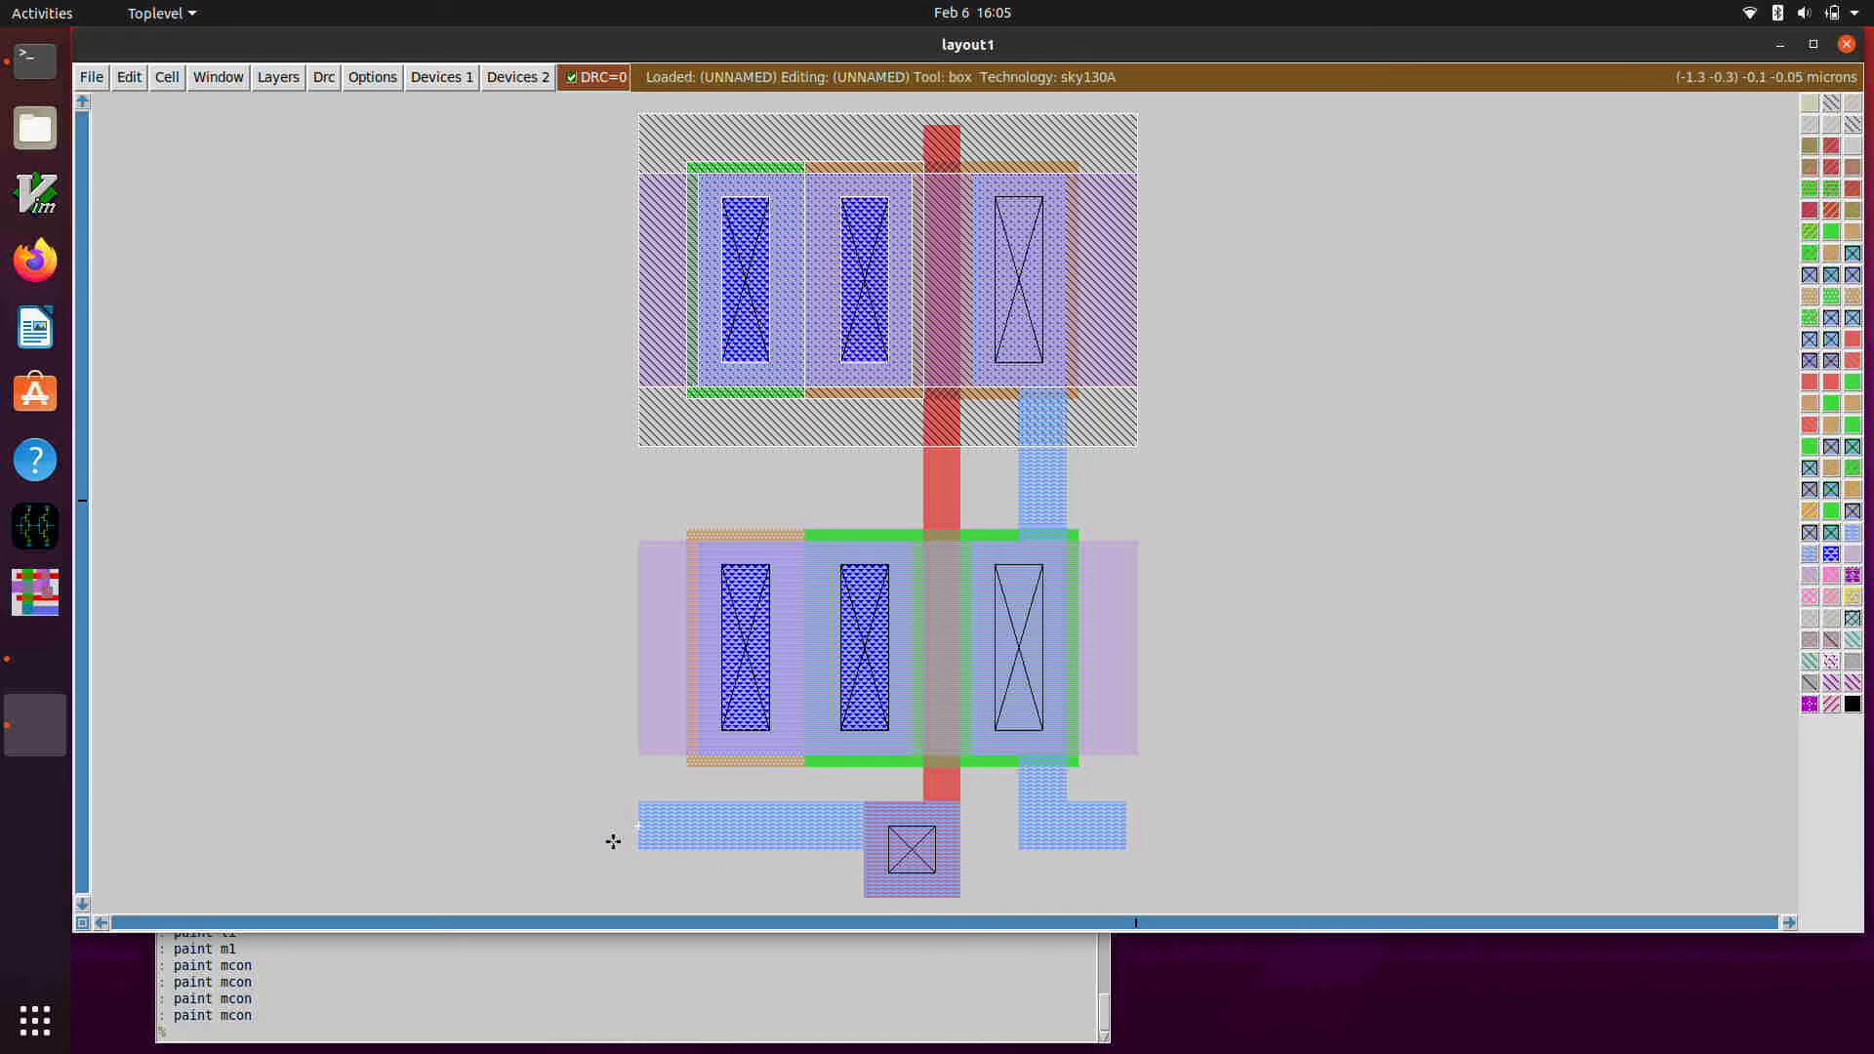
left_click(607, 876)
right_click(676, 781)
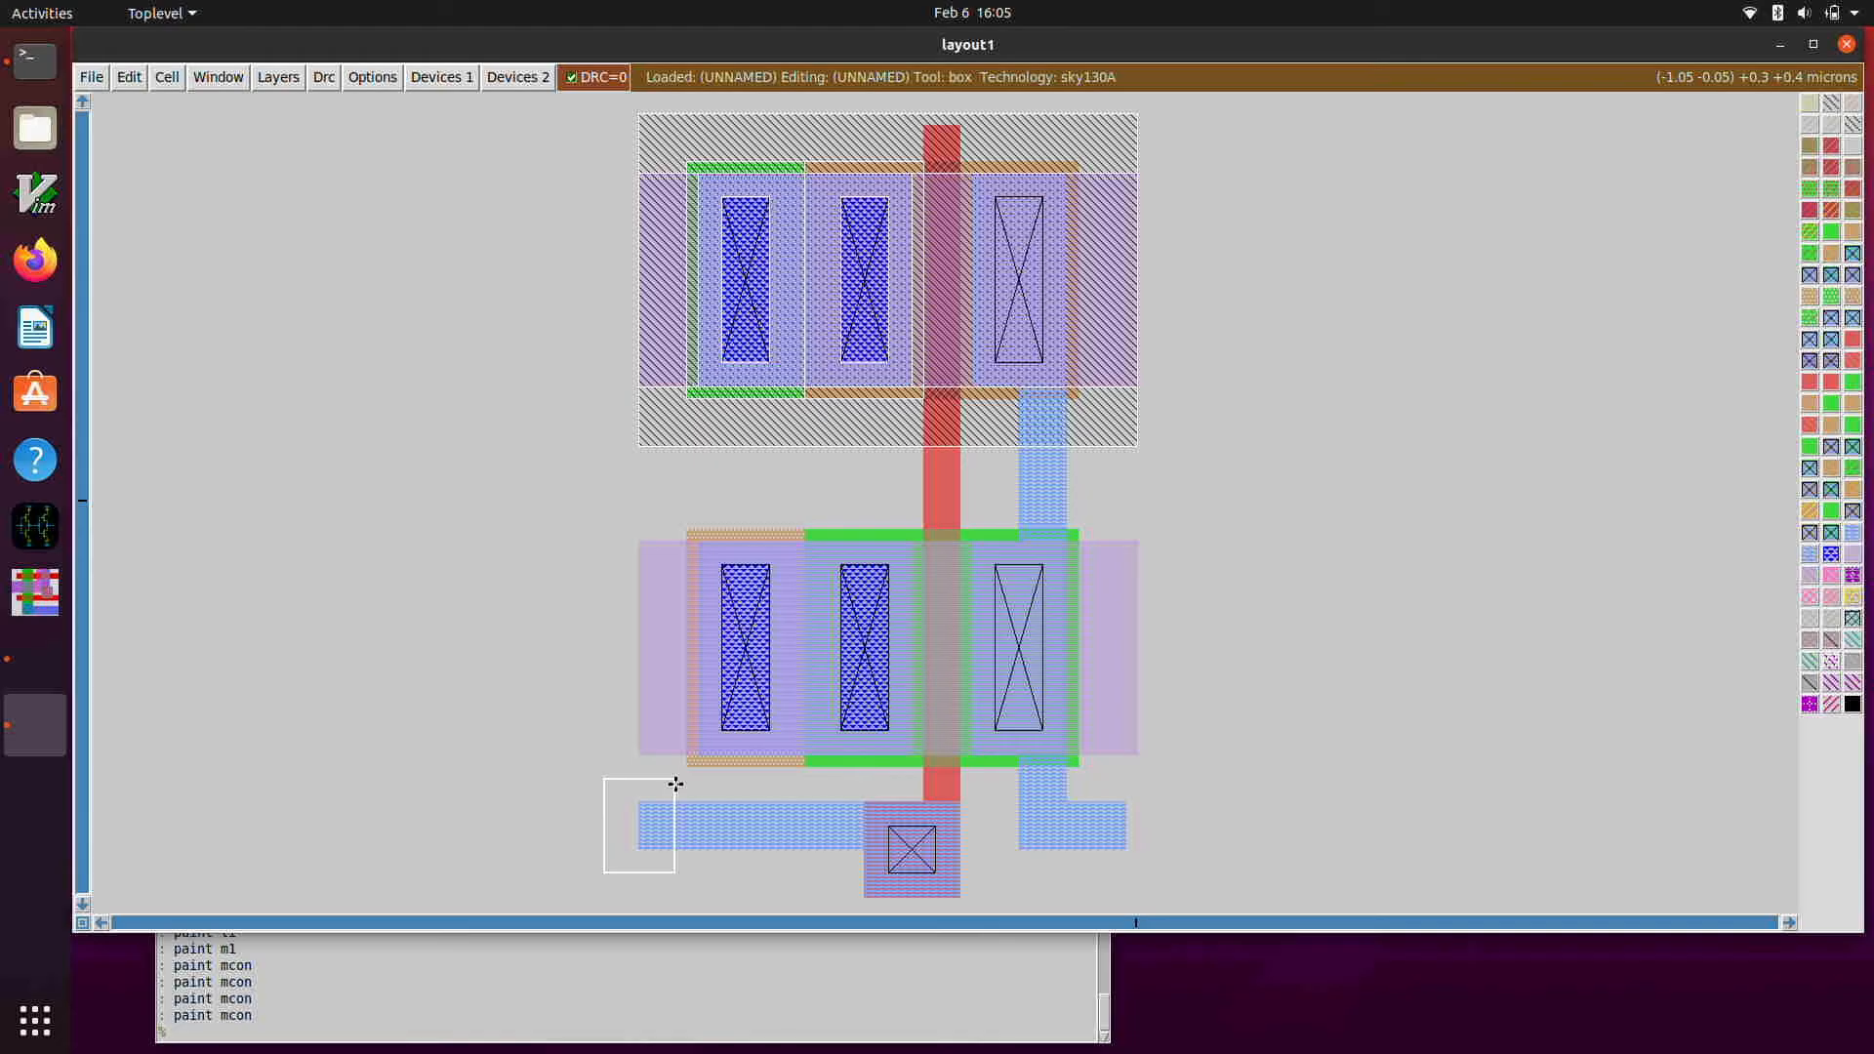
key("z")
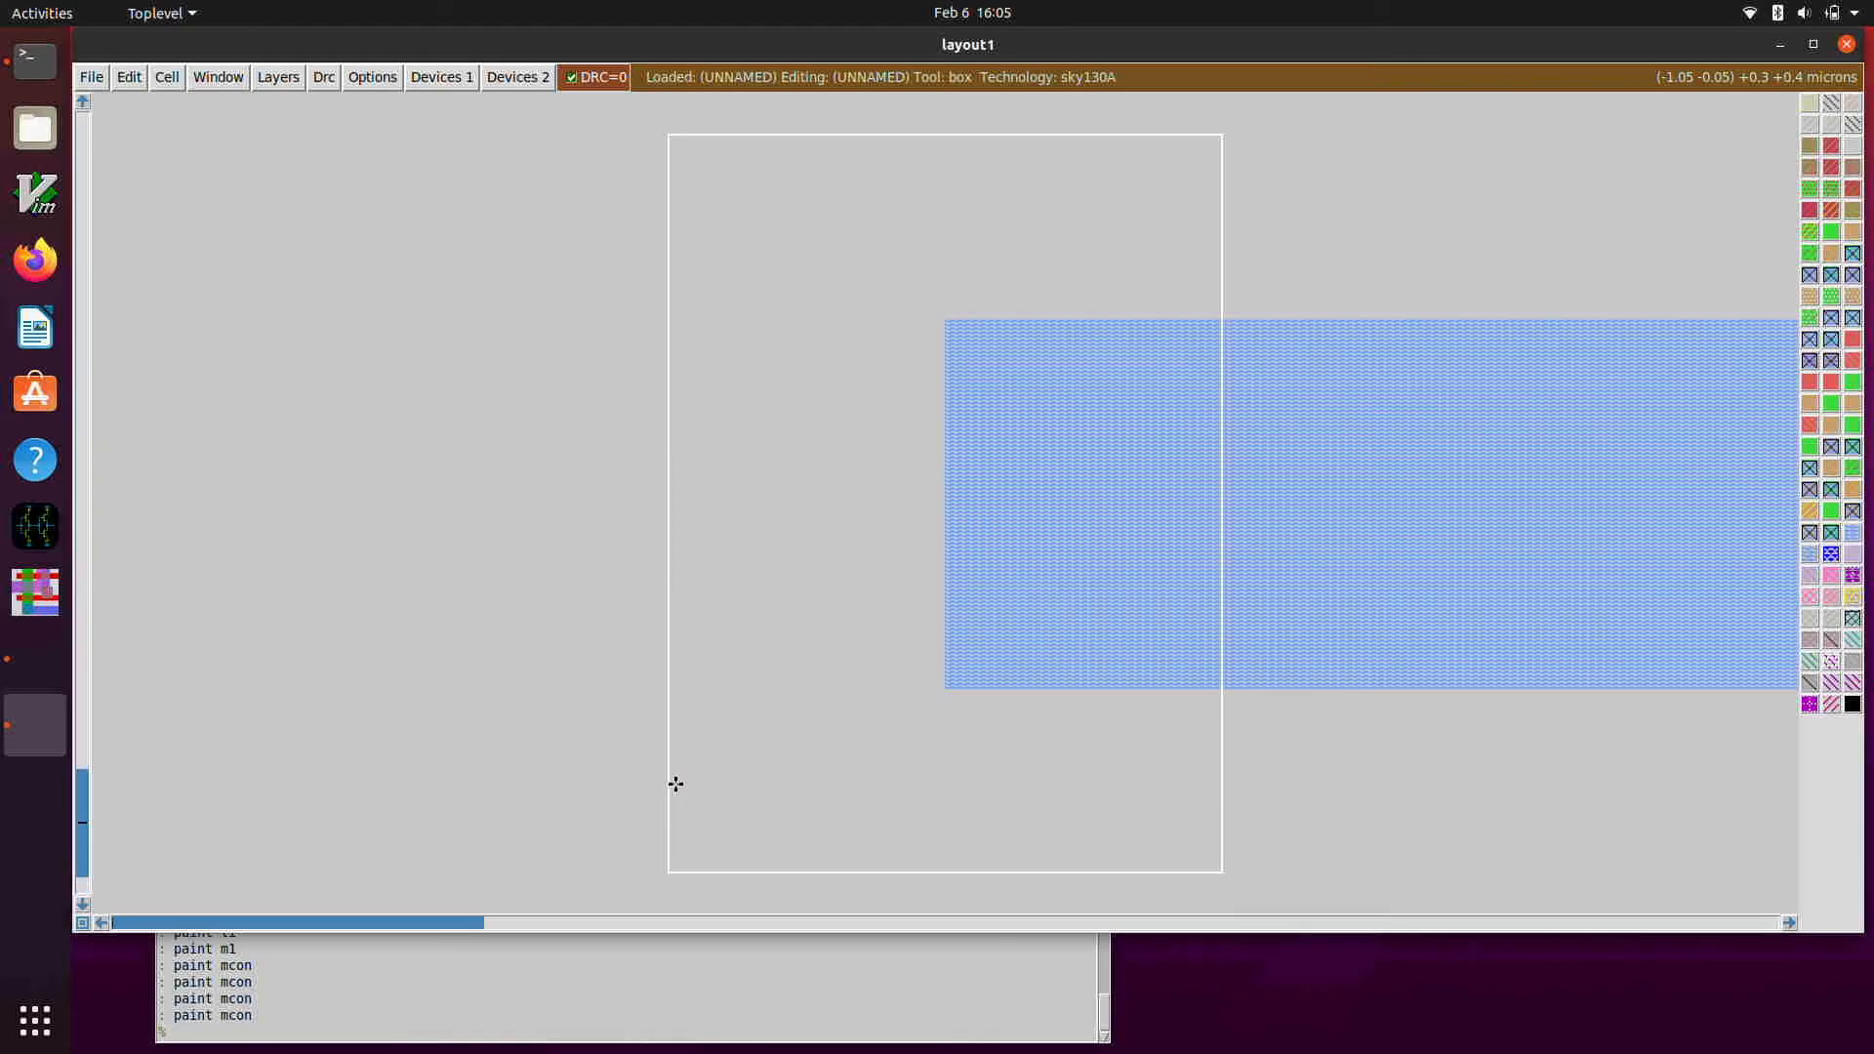
left_click(946, 506)
right_click(946, 508)
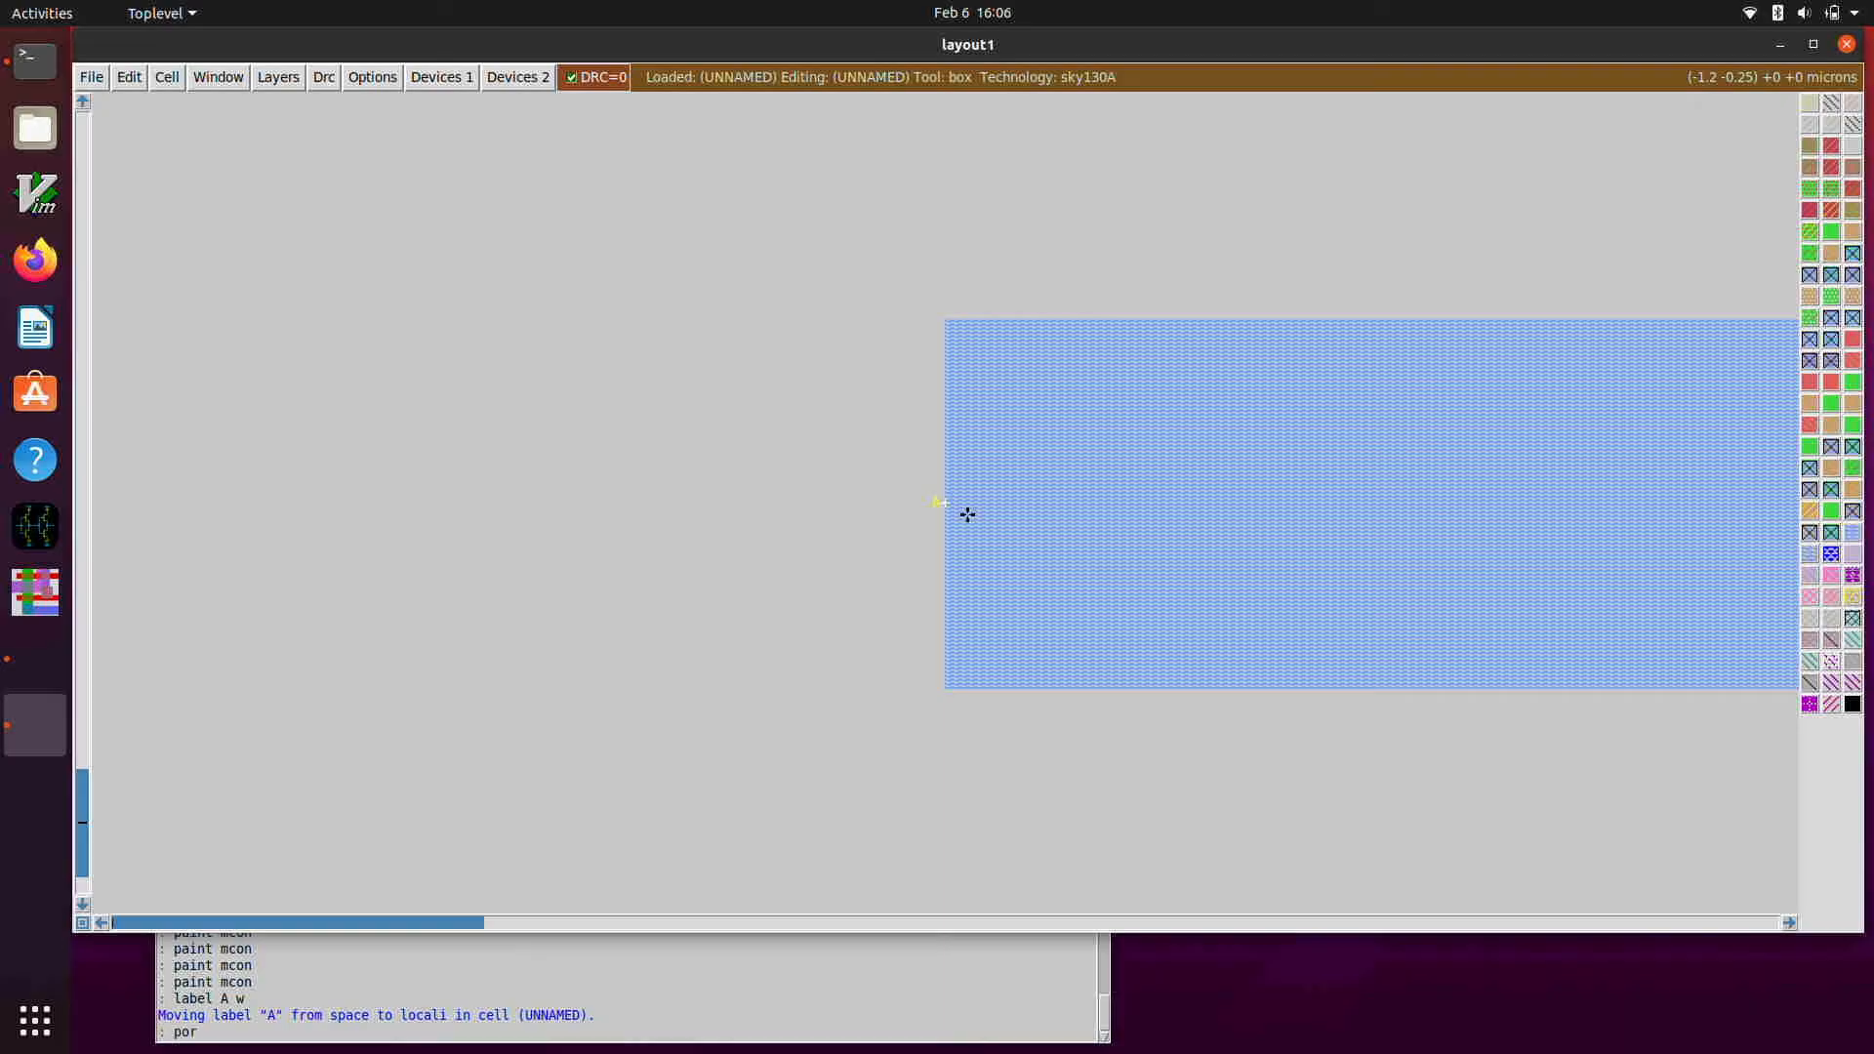
type("t make 1")
key("Return")
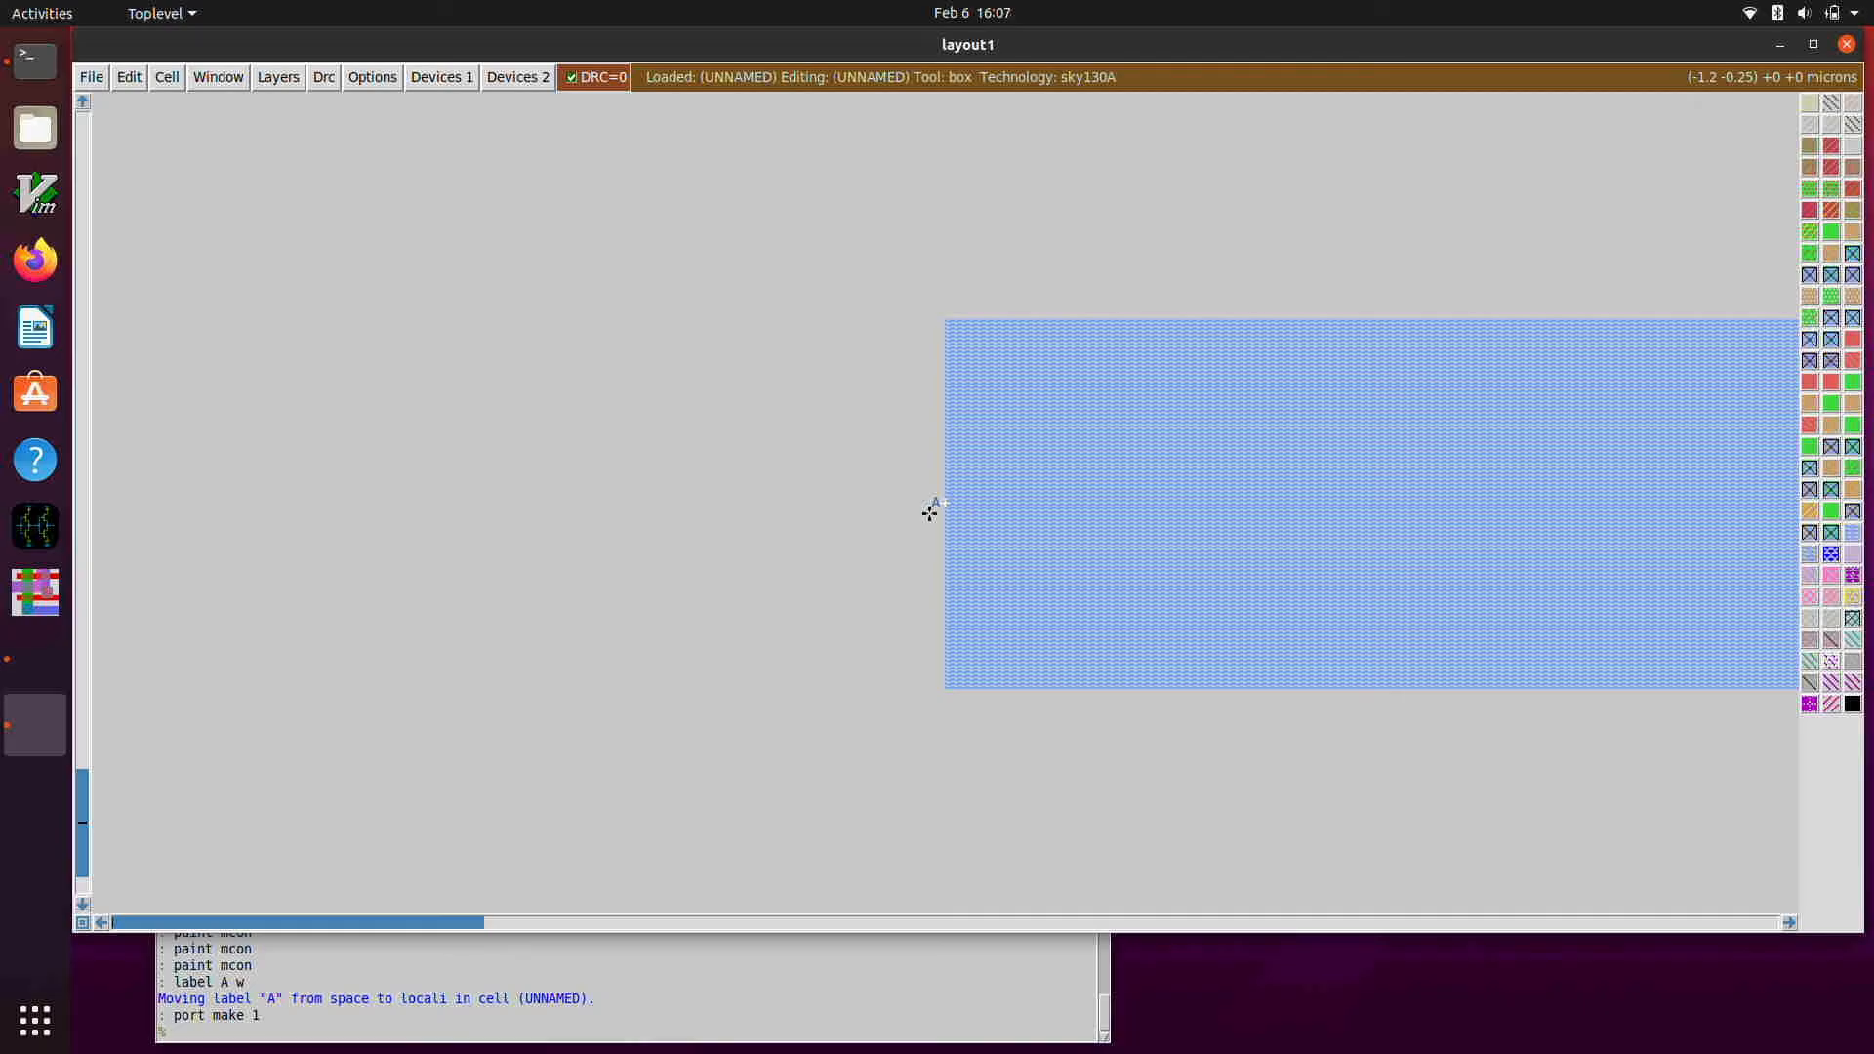
- Add an east-positioned label Y at the middle of the output li strip's right end and make it port 2
key("shift+z")
key("shift+z")
key("shift+z")
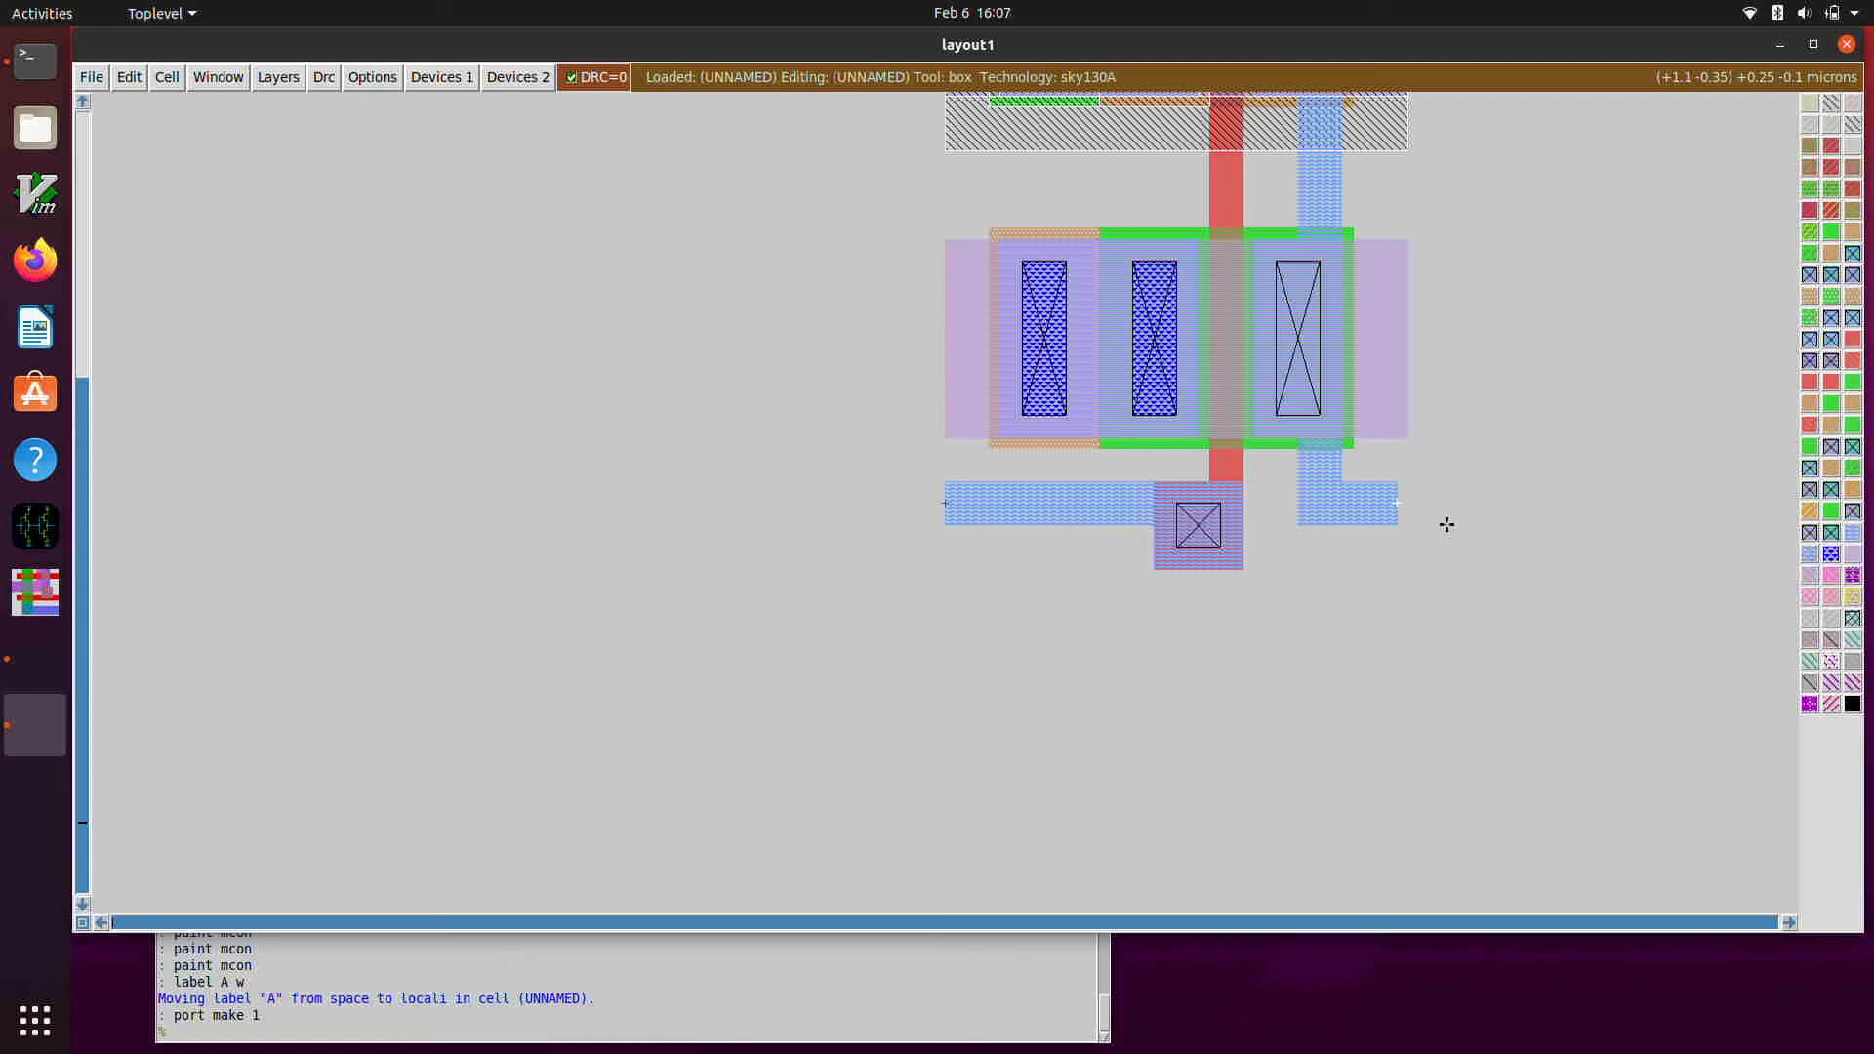
type(": label Y e")
key("Return")
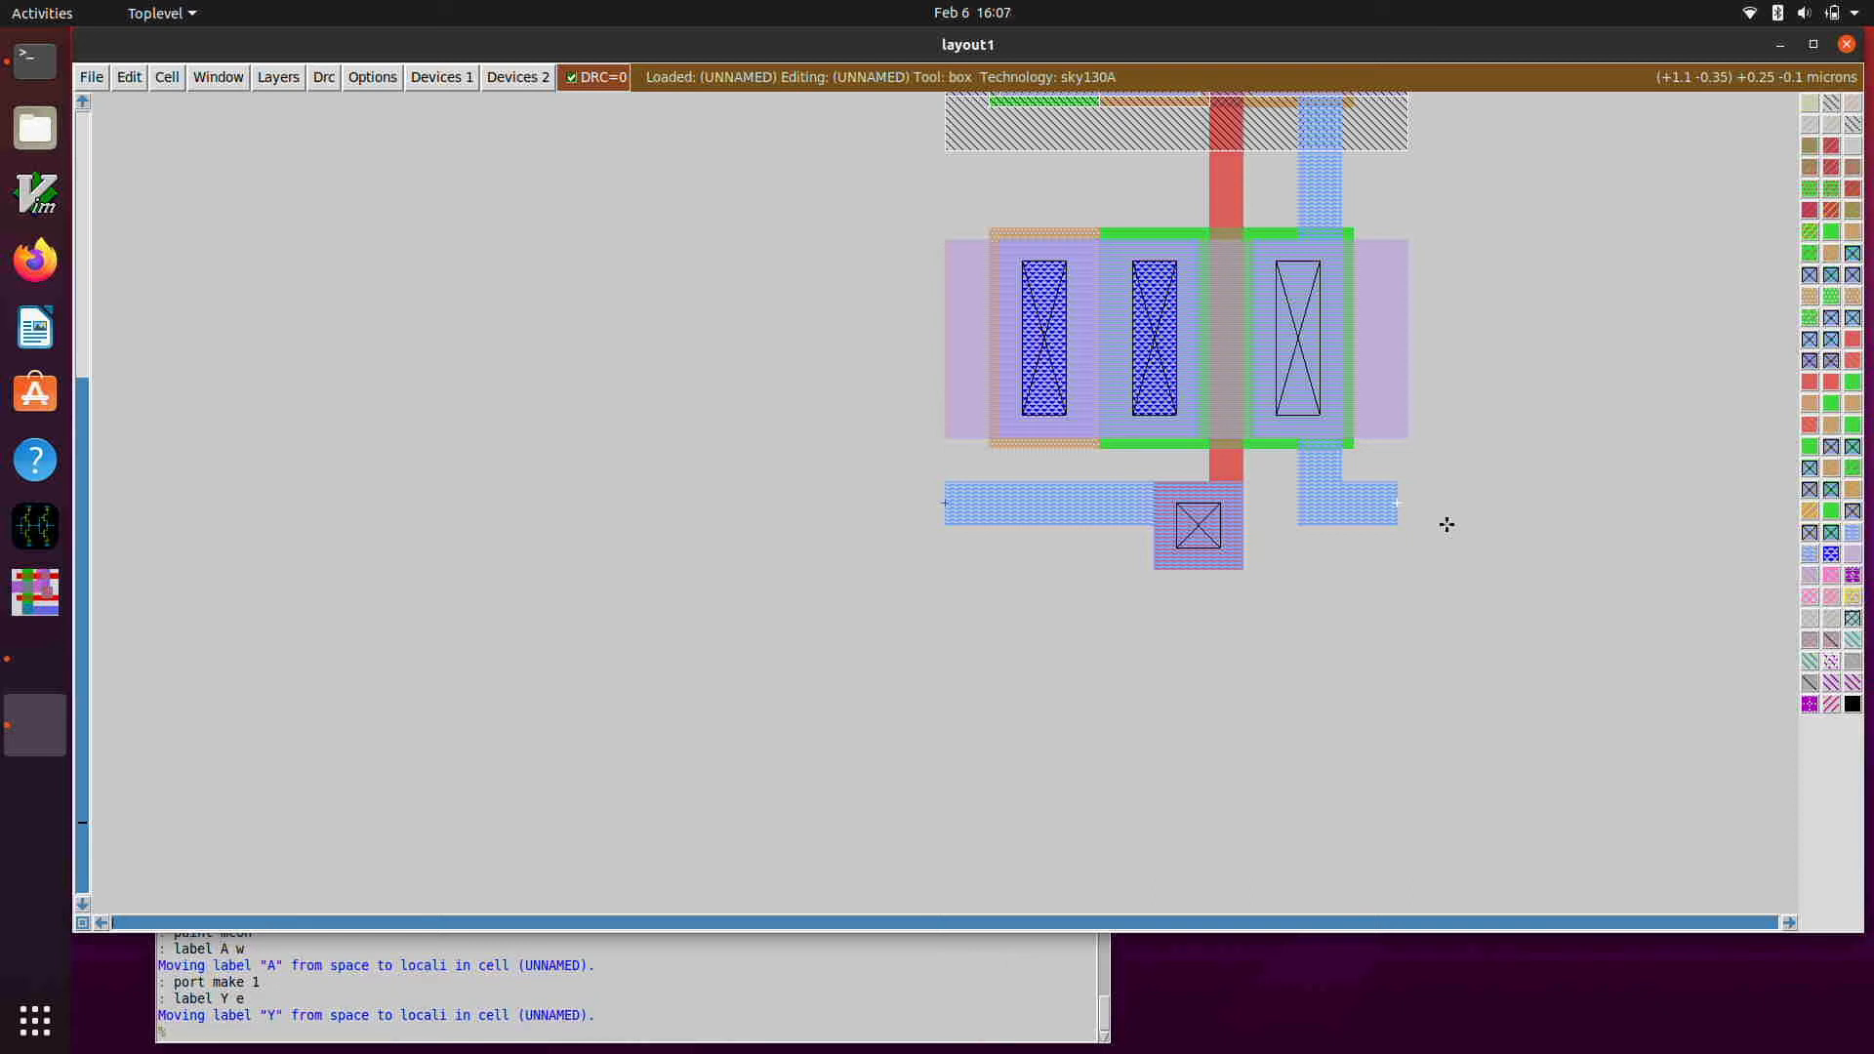
key("z")
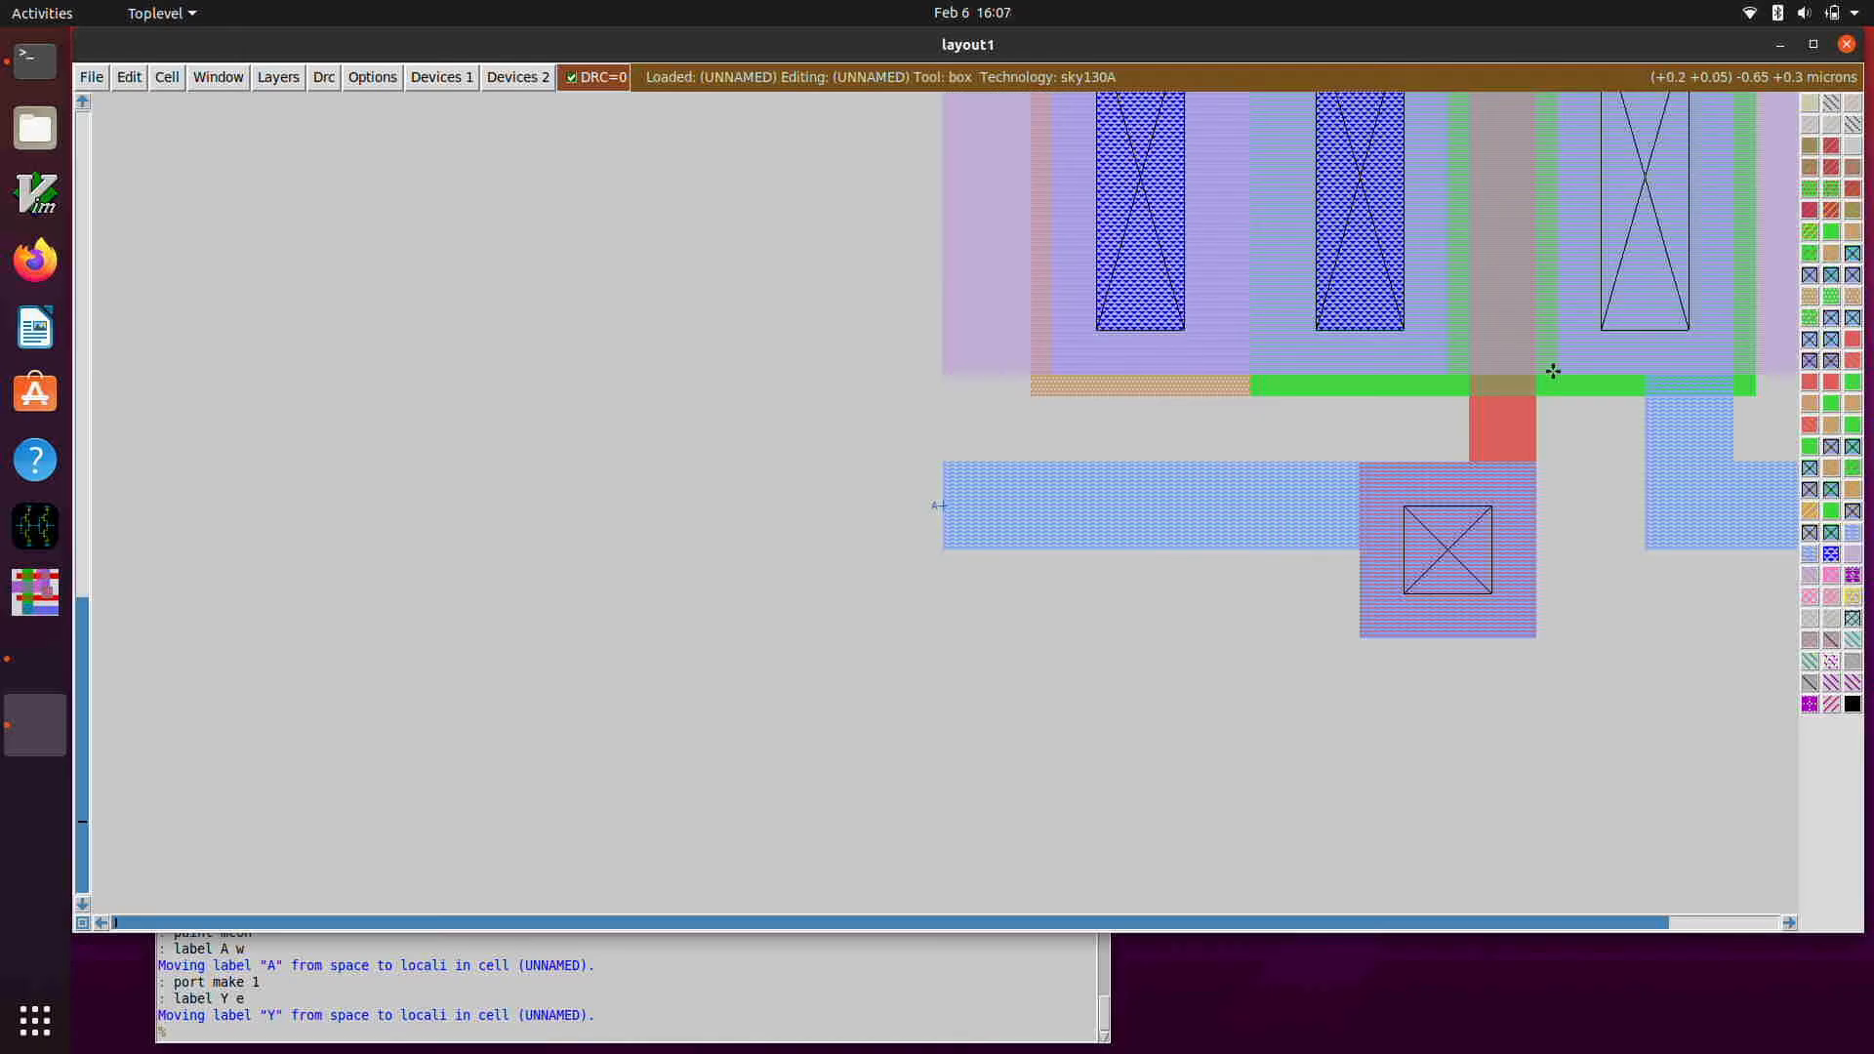
key("Right")
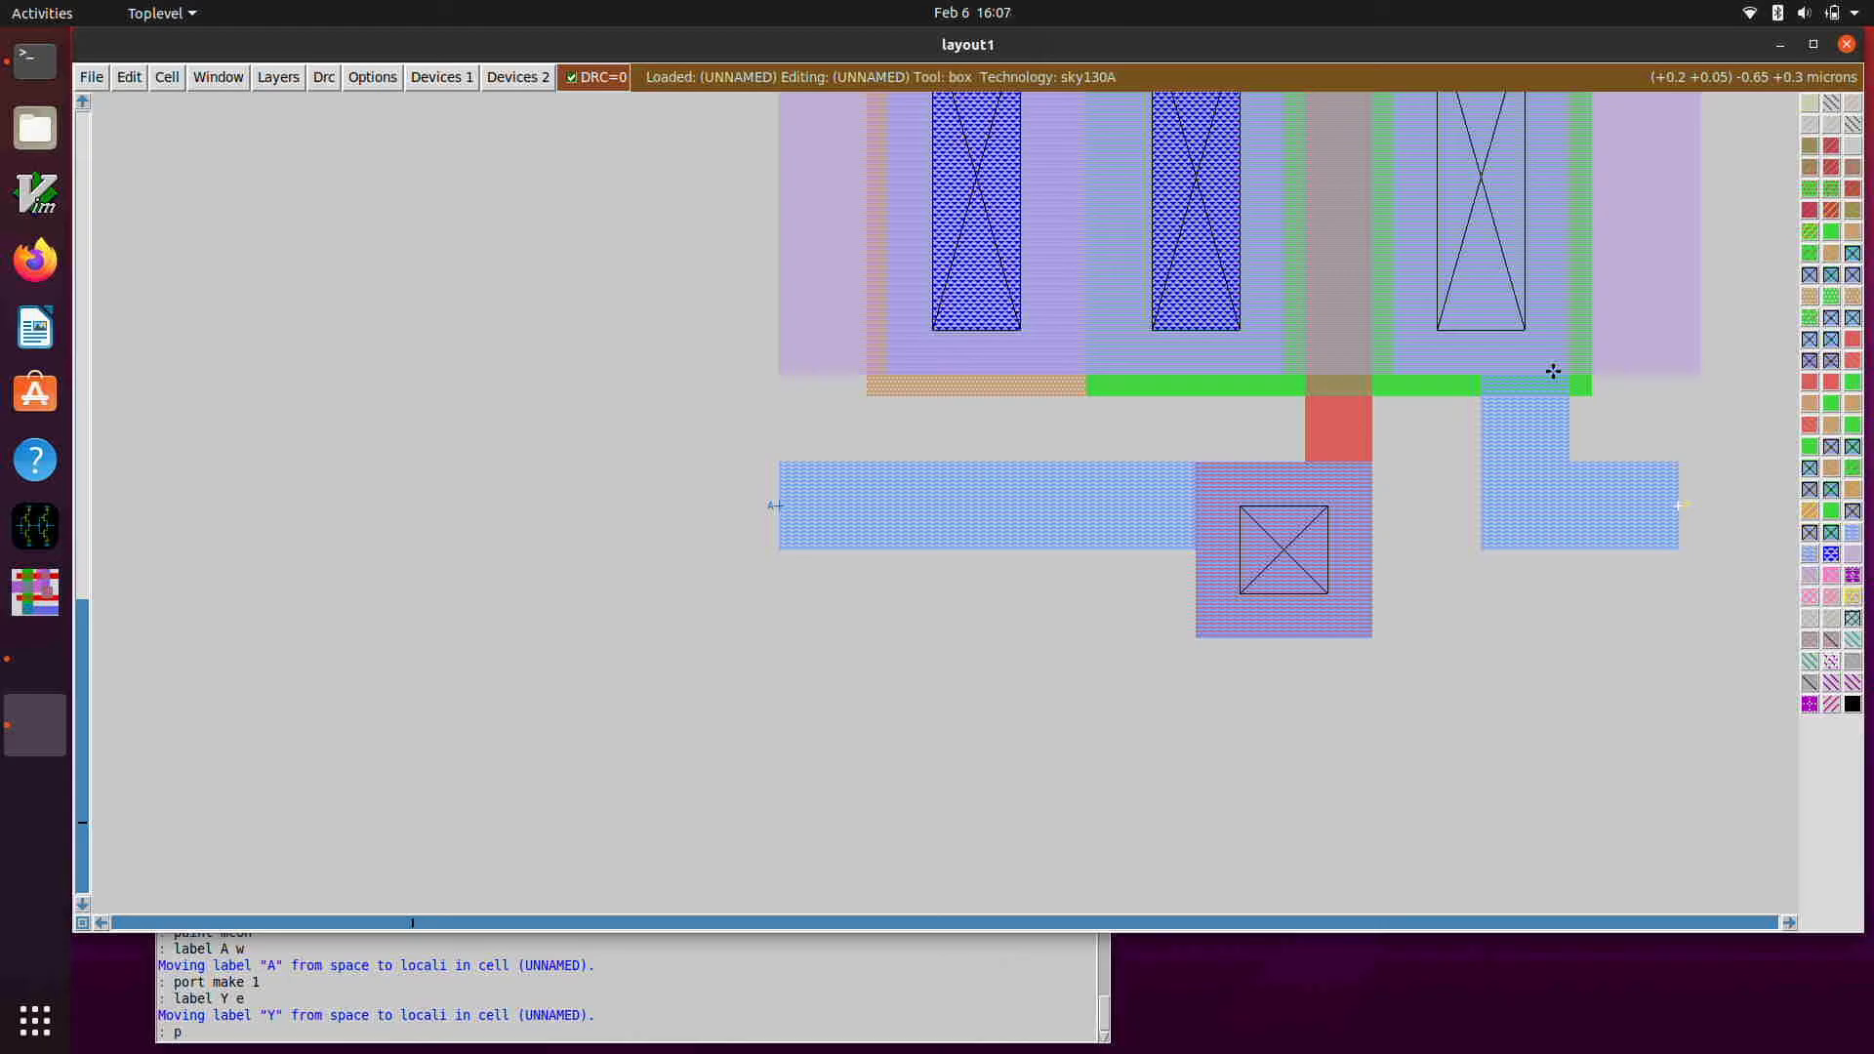
type("ort make 2")
key("Return")
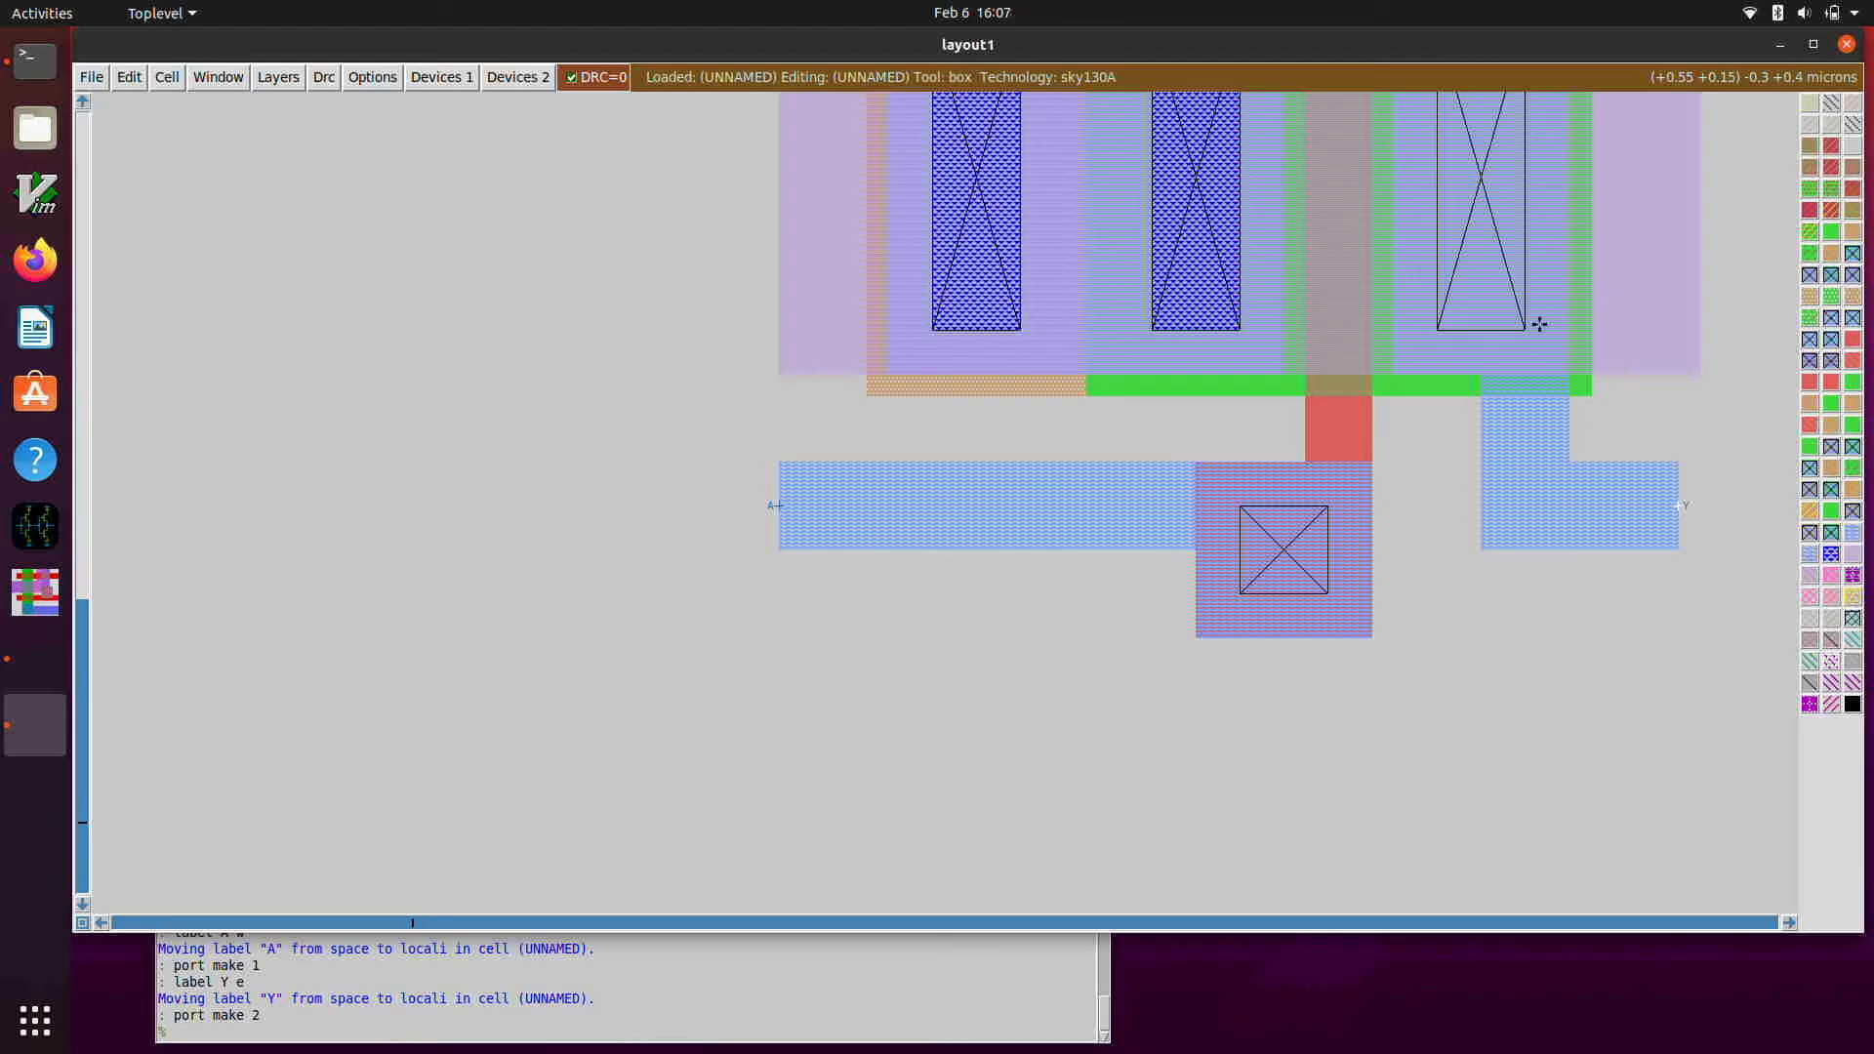
- Add a west-positioned label VP on m1 at the upper rail's left edge and make it port 3
scroll(1540, 324, "up", 2)
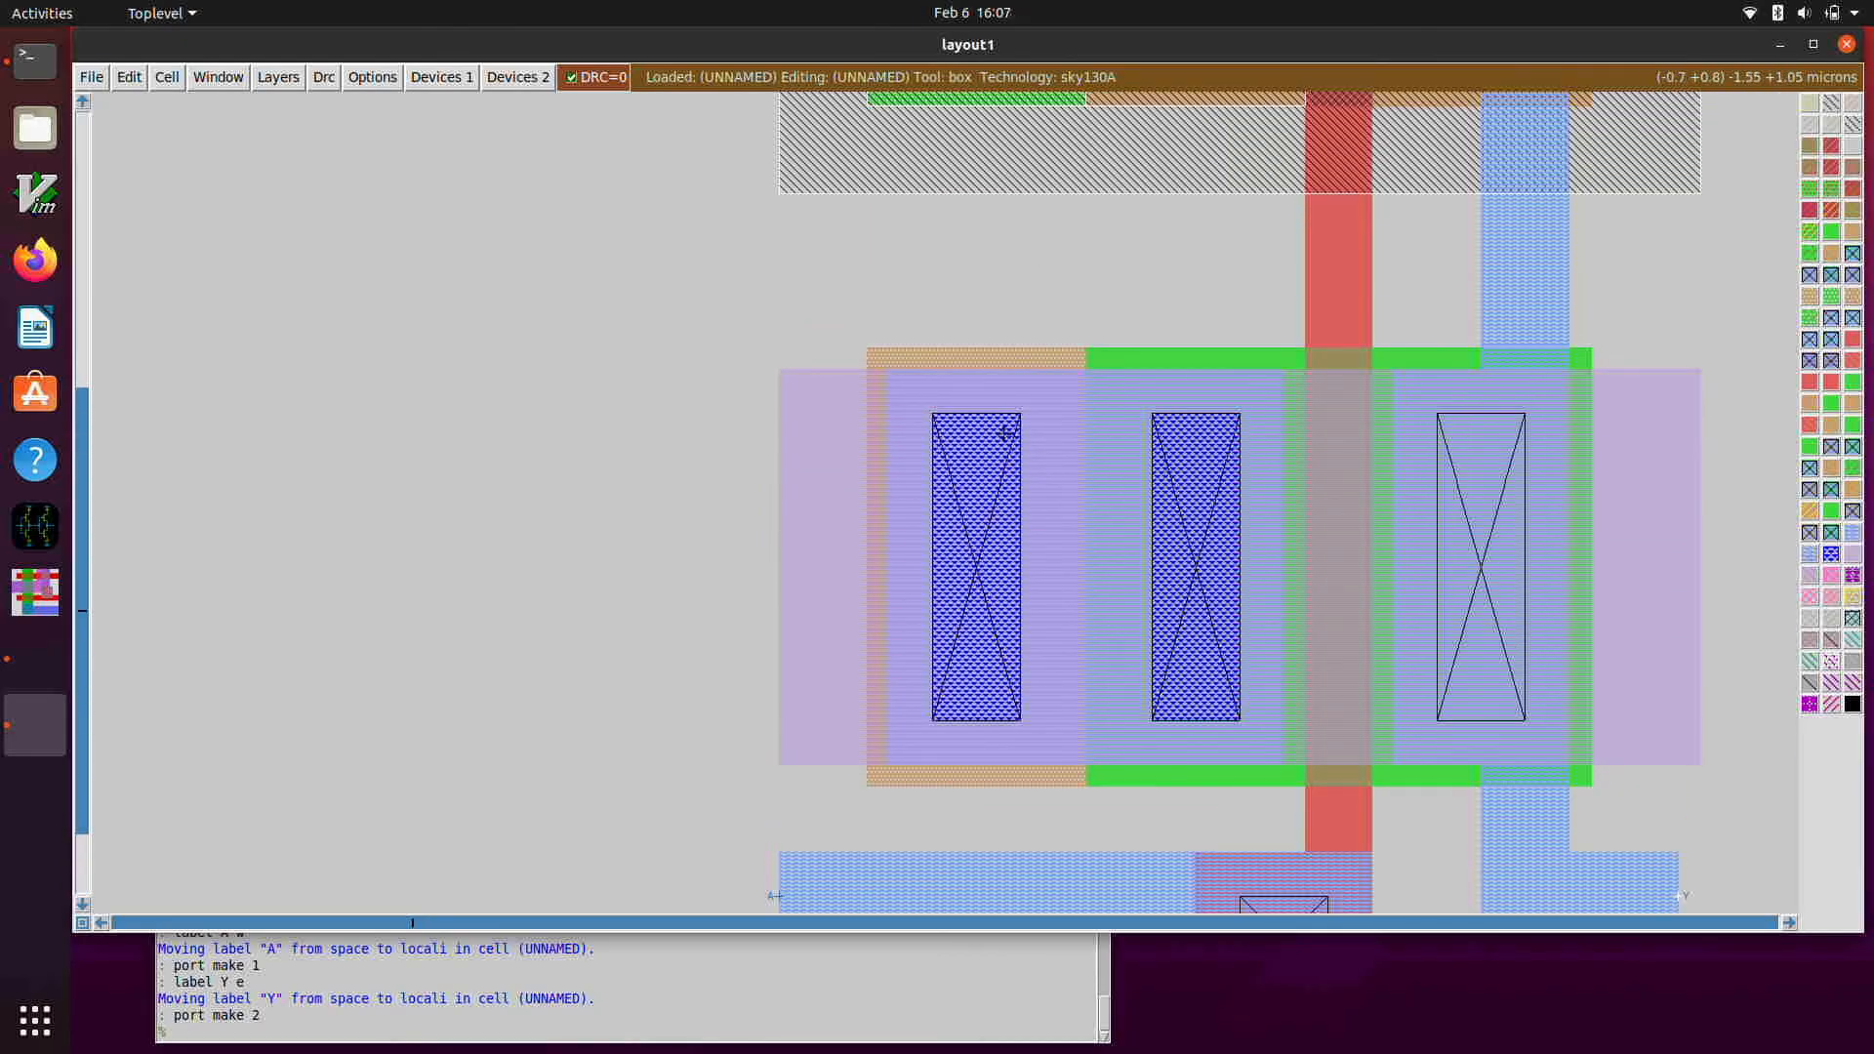
scroll(1005, 433, "up", 2)
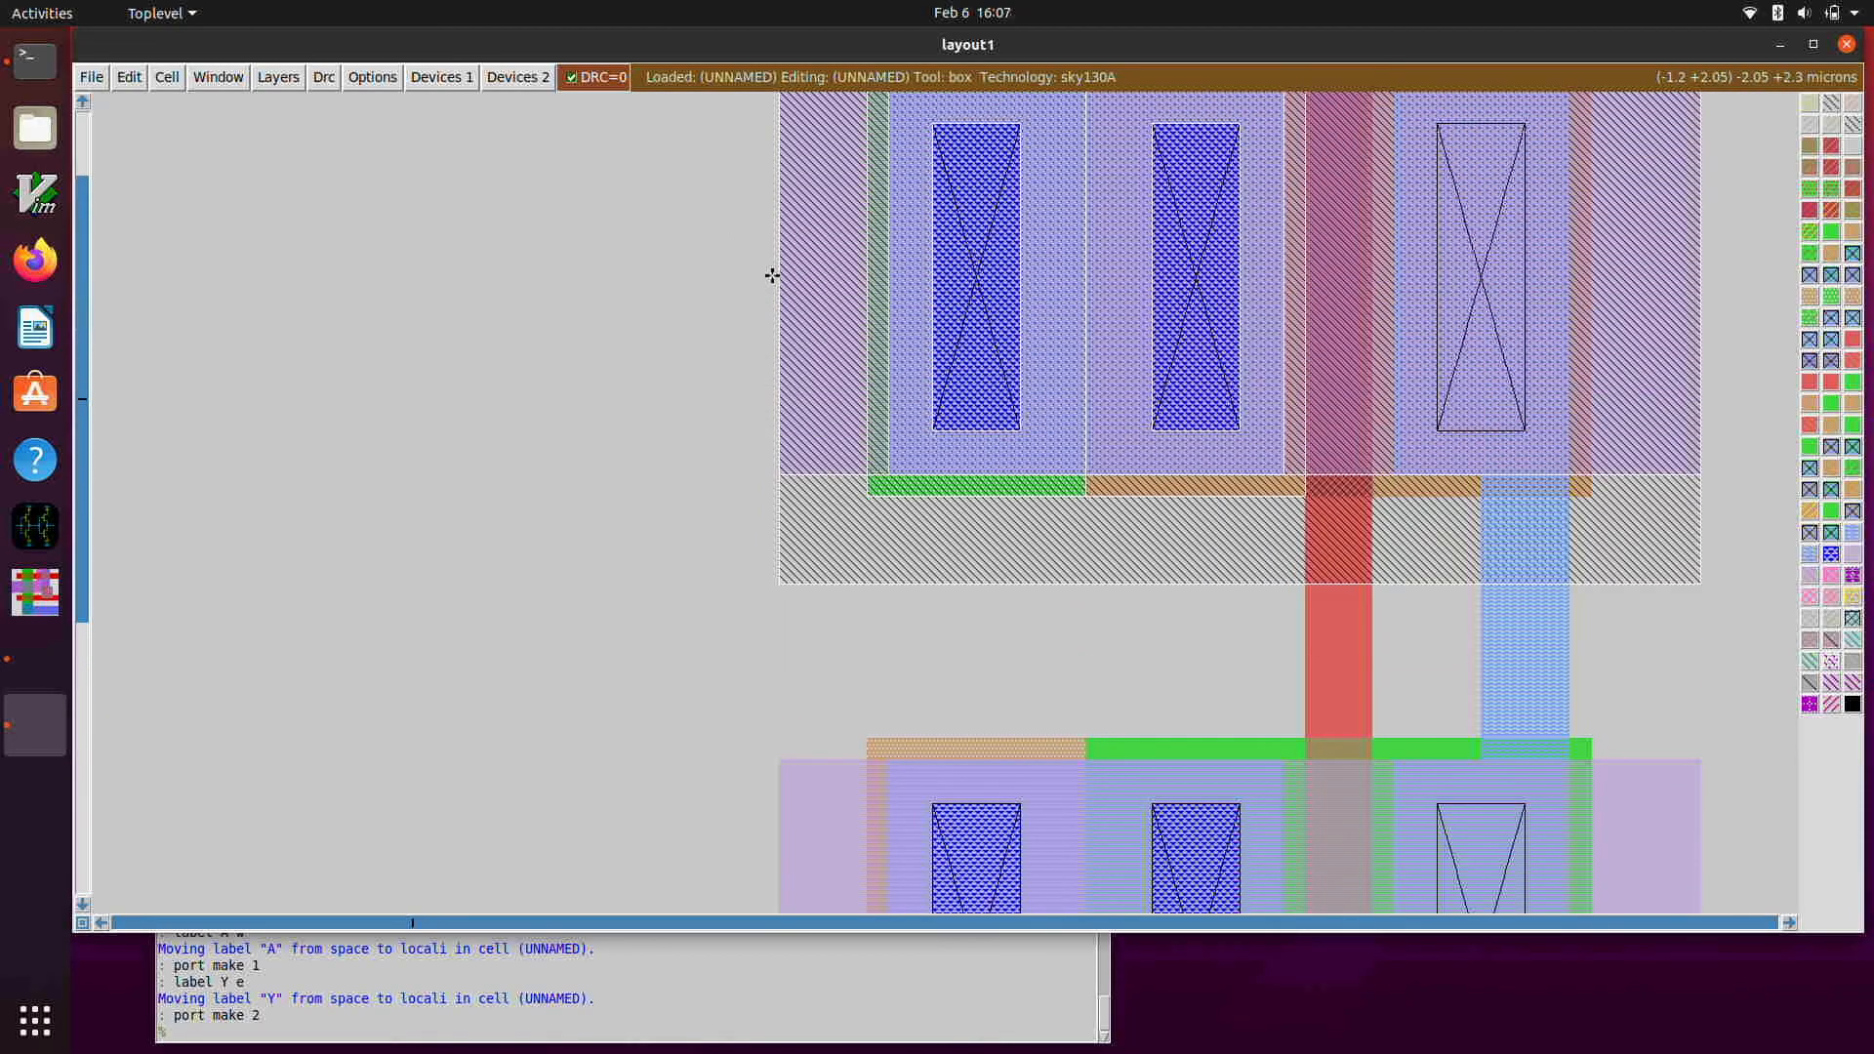
left_click(779, 262)
type("abel VP w m1")
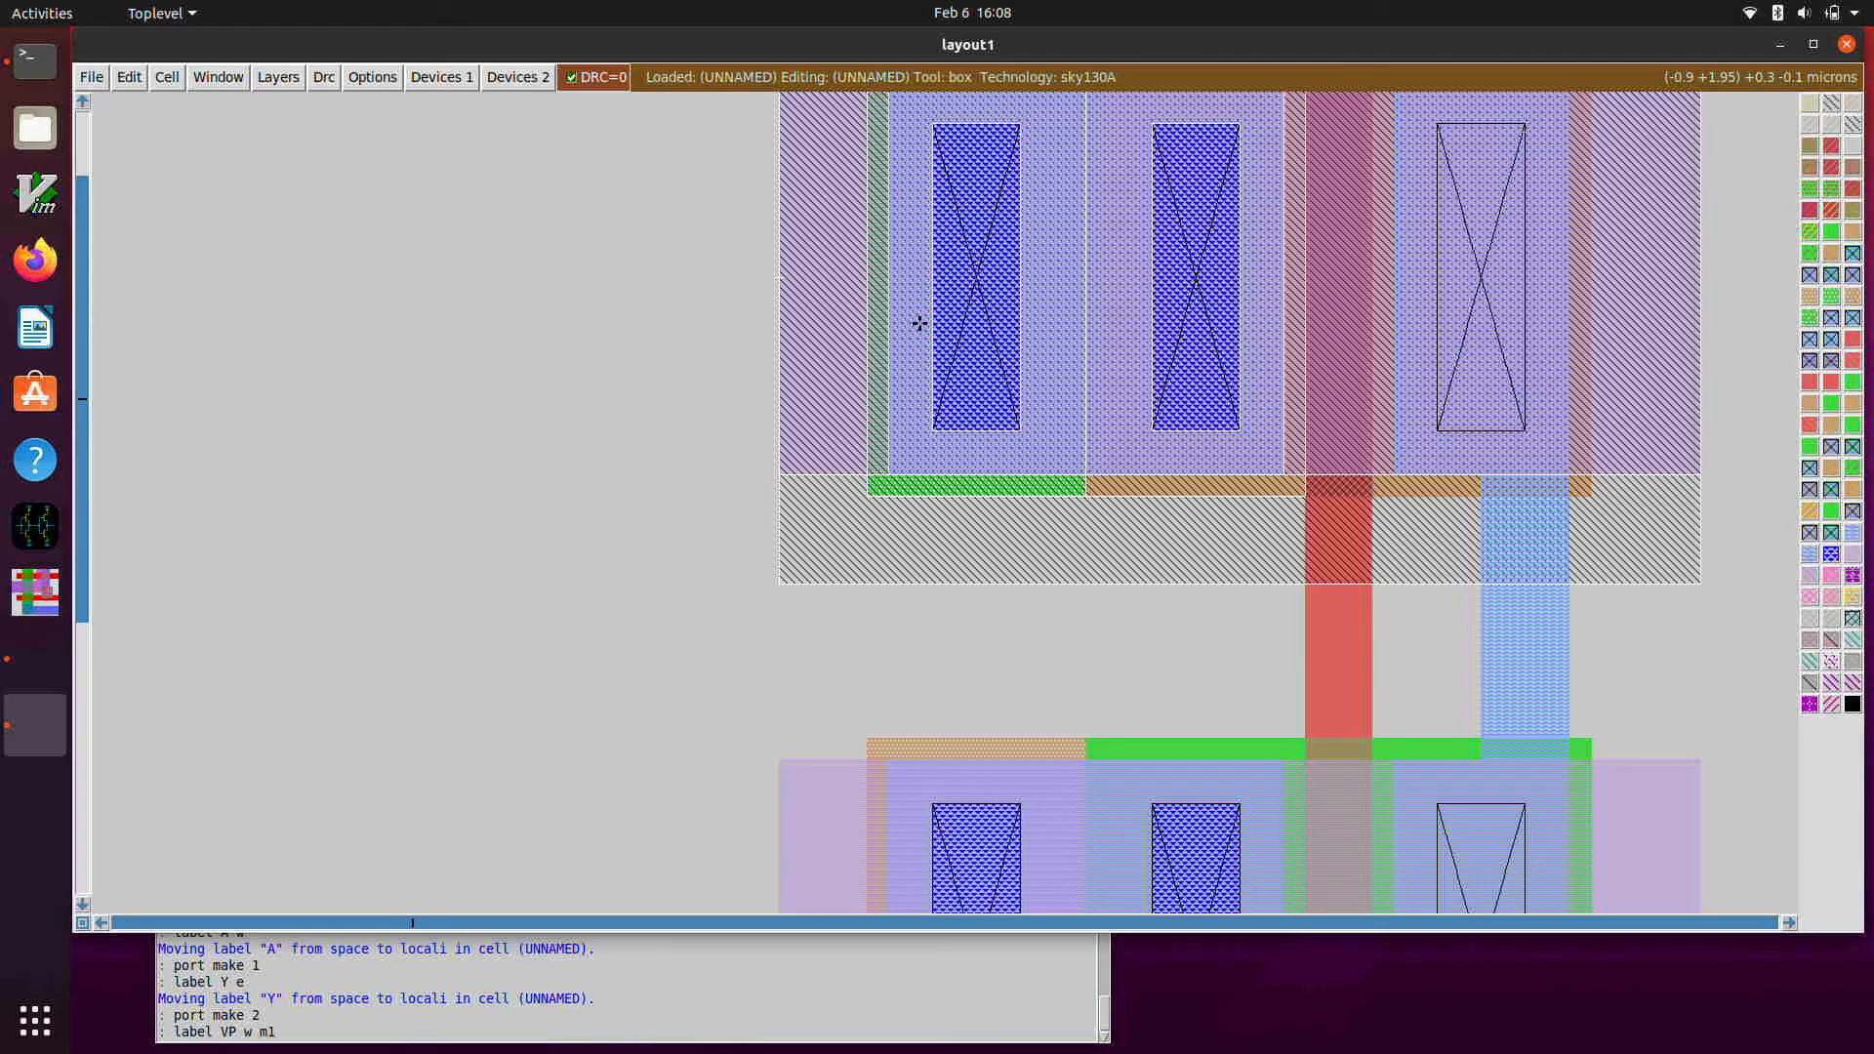
key("Return")
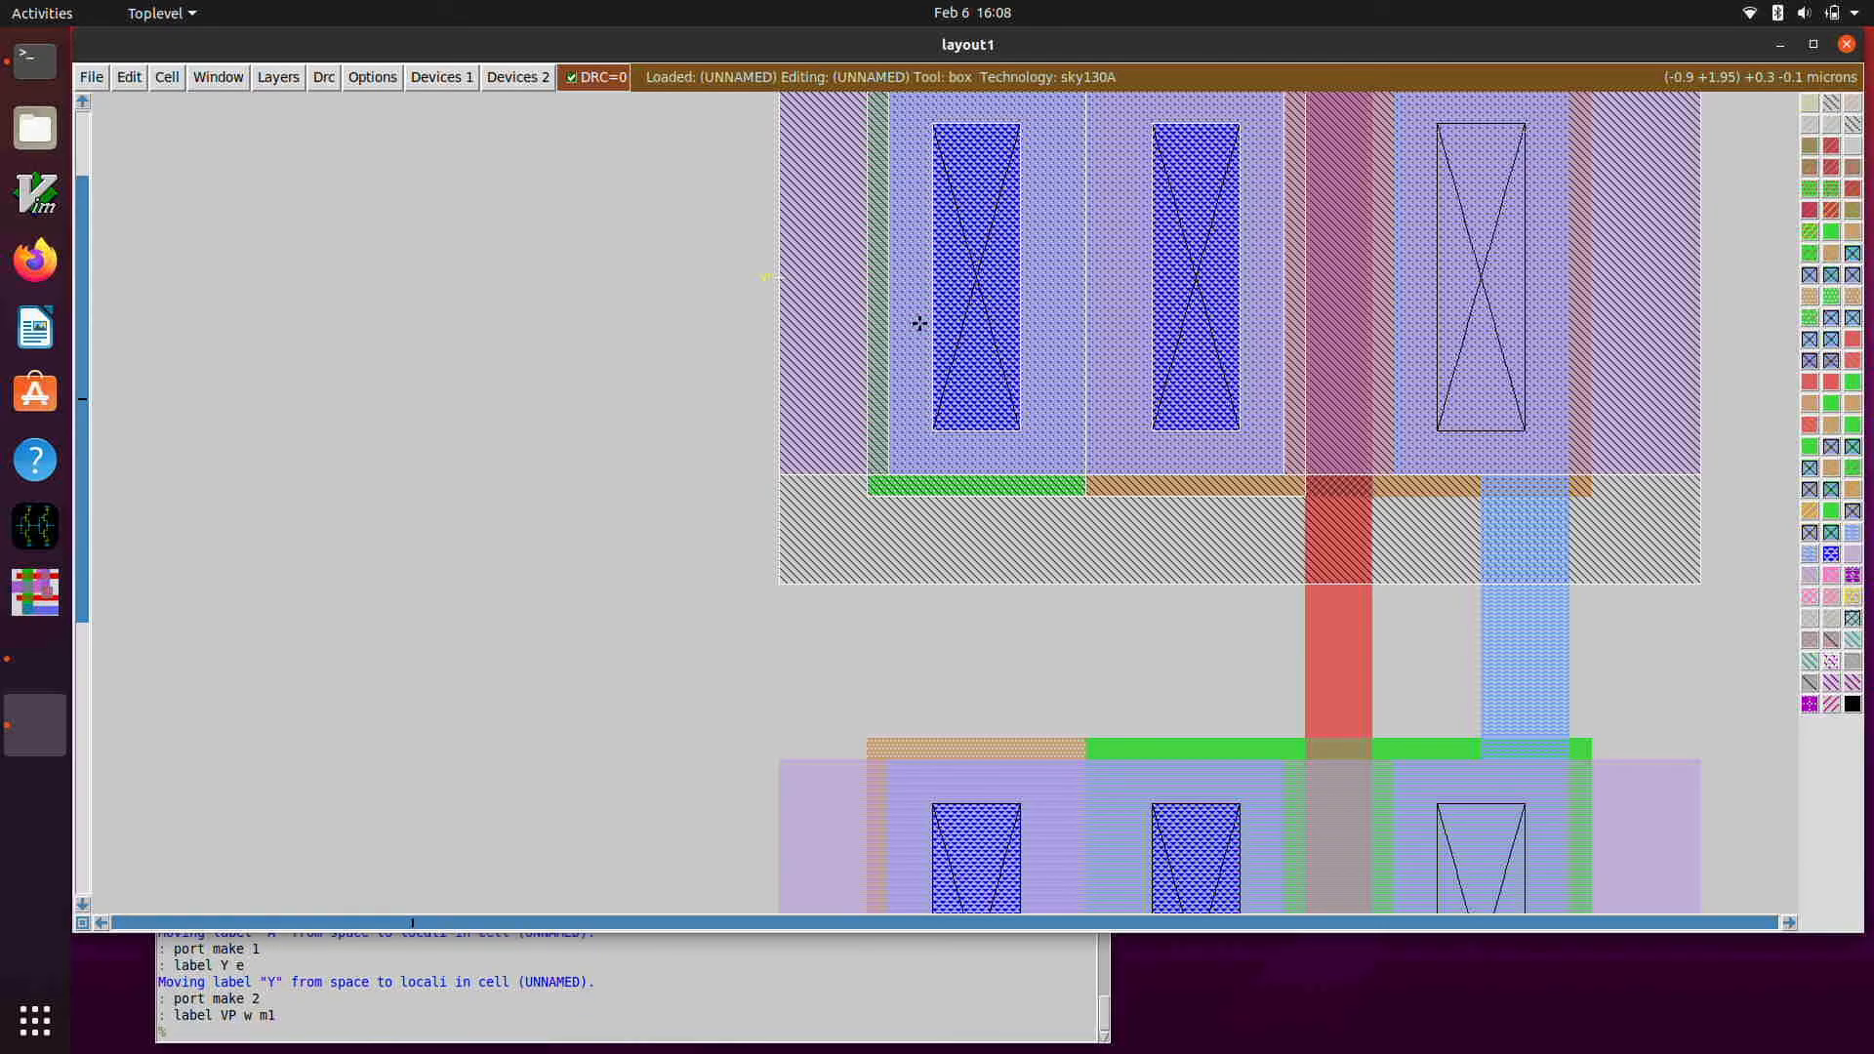
type("port make 3")
key("Return")
- Add a west-positioned label VN at the middle of the lower m1 rail's left edge and make it port 4
scroll(918, 323, "down", 5)
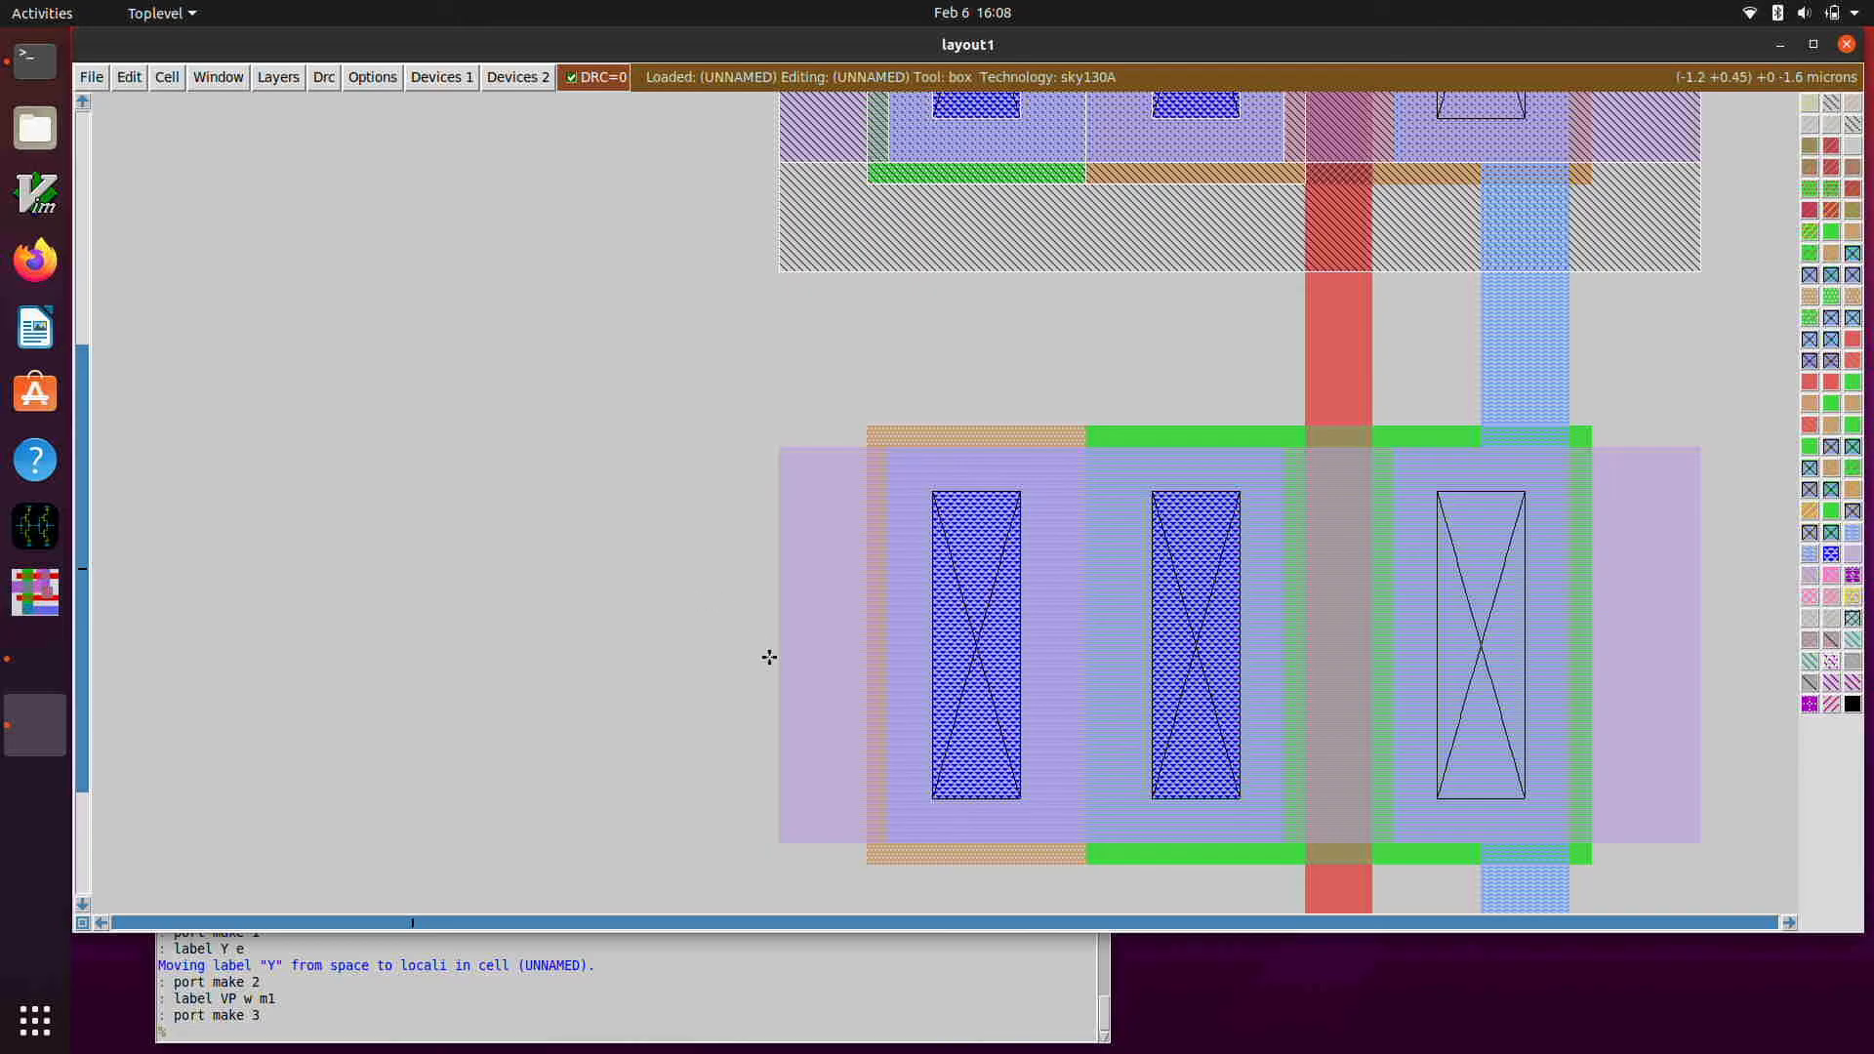
left_click(781, 651)
type(":label VN w")
key("Return")
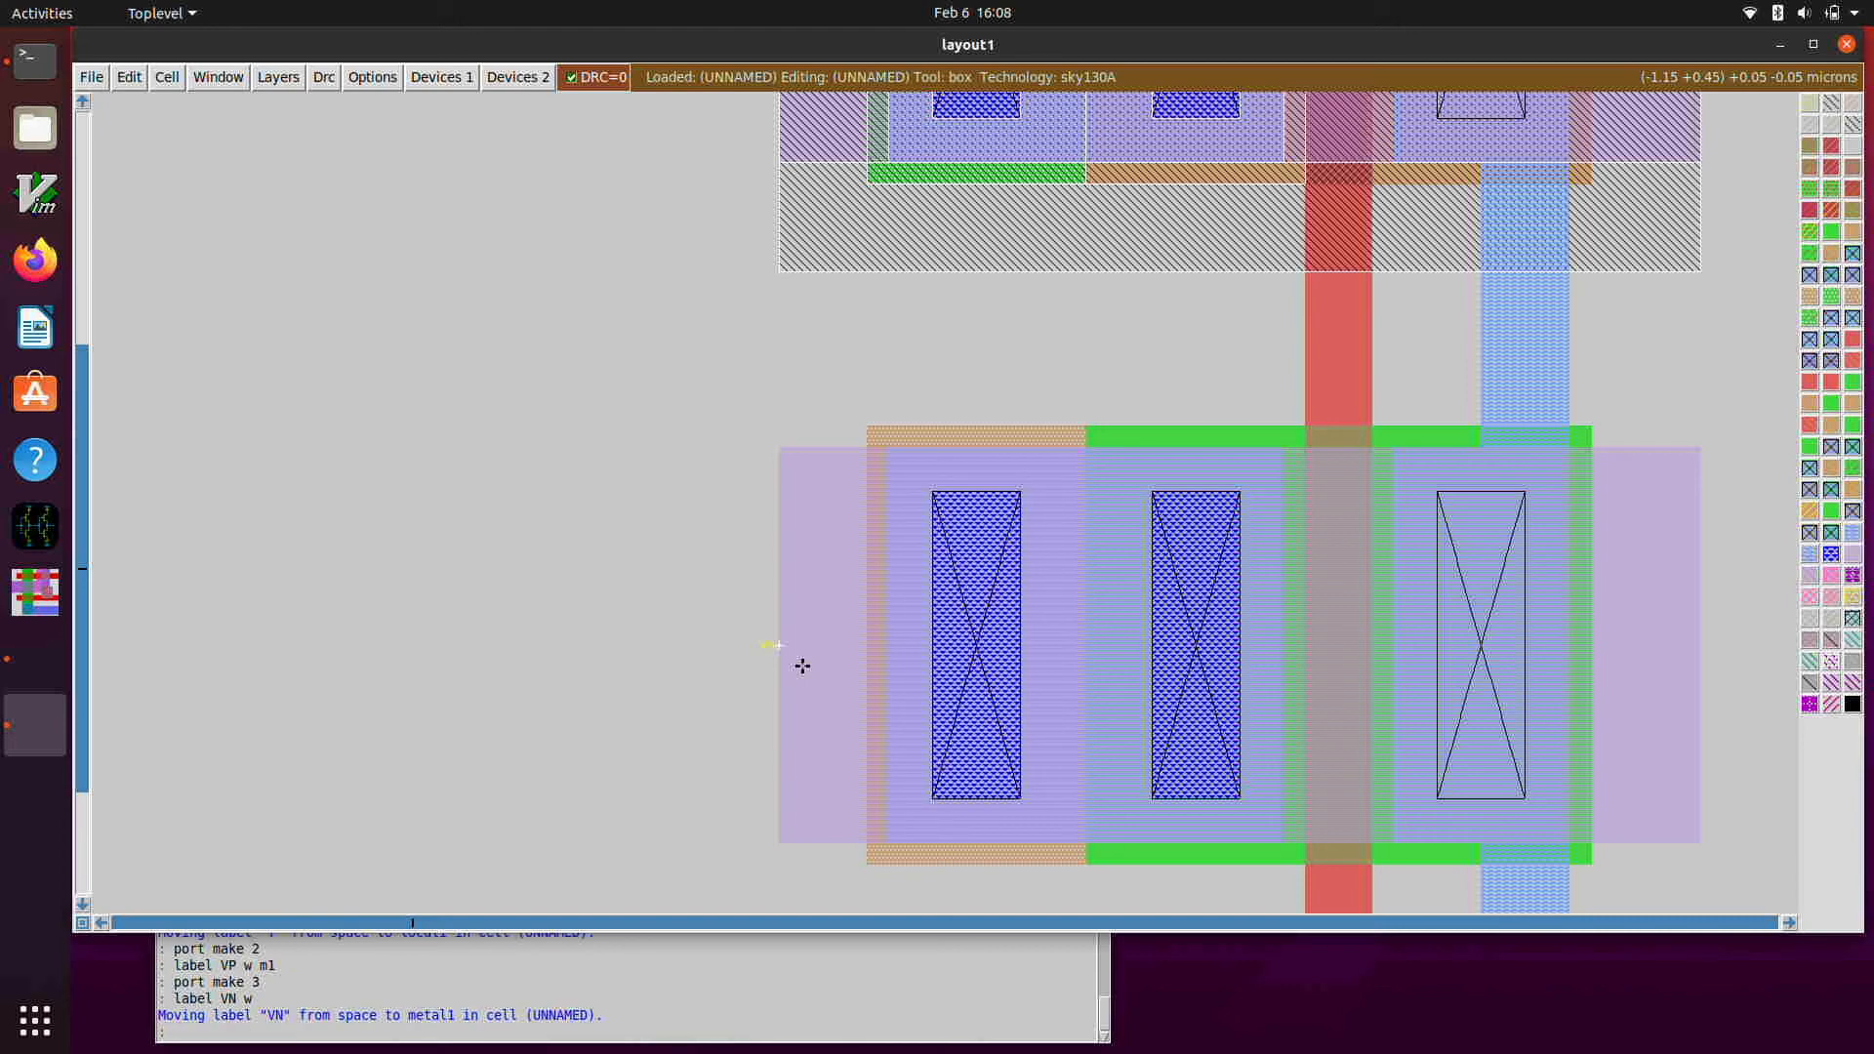
type(": port make 4")
key("Return")
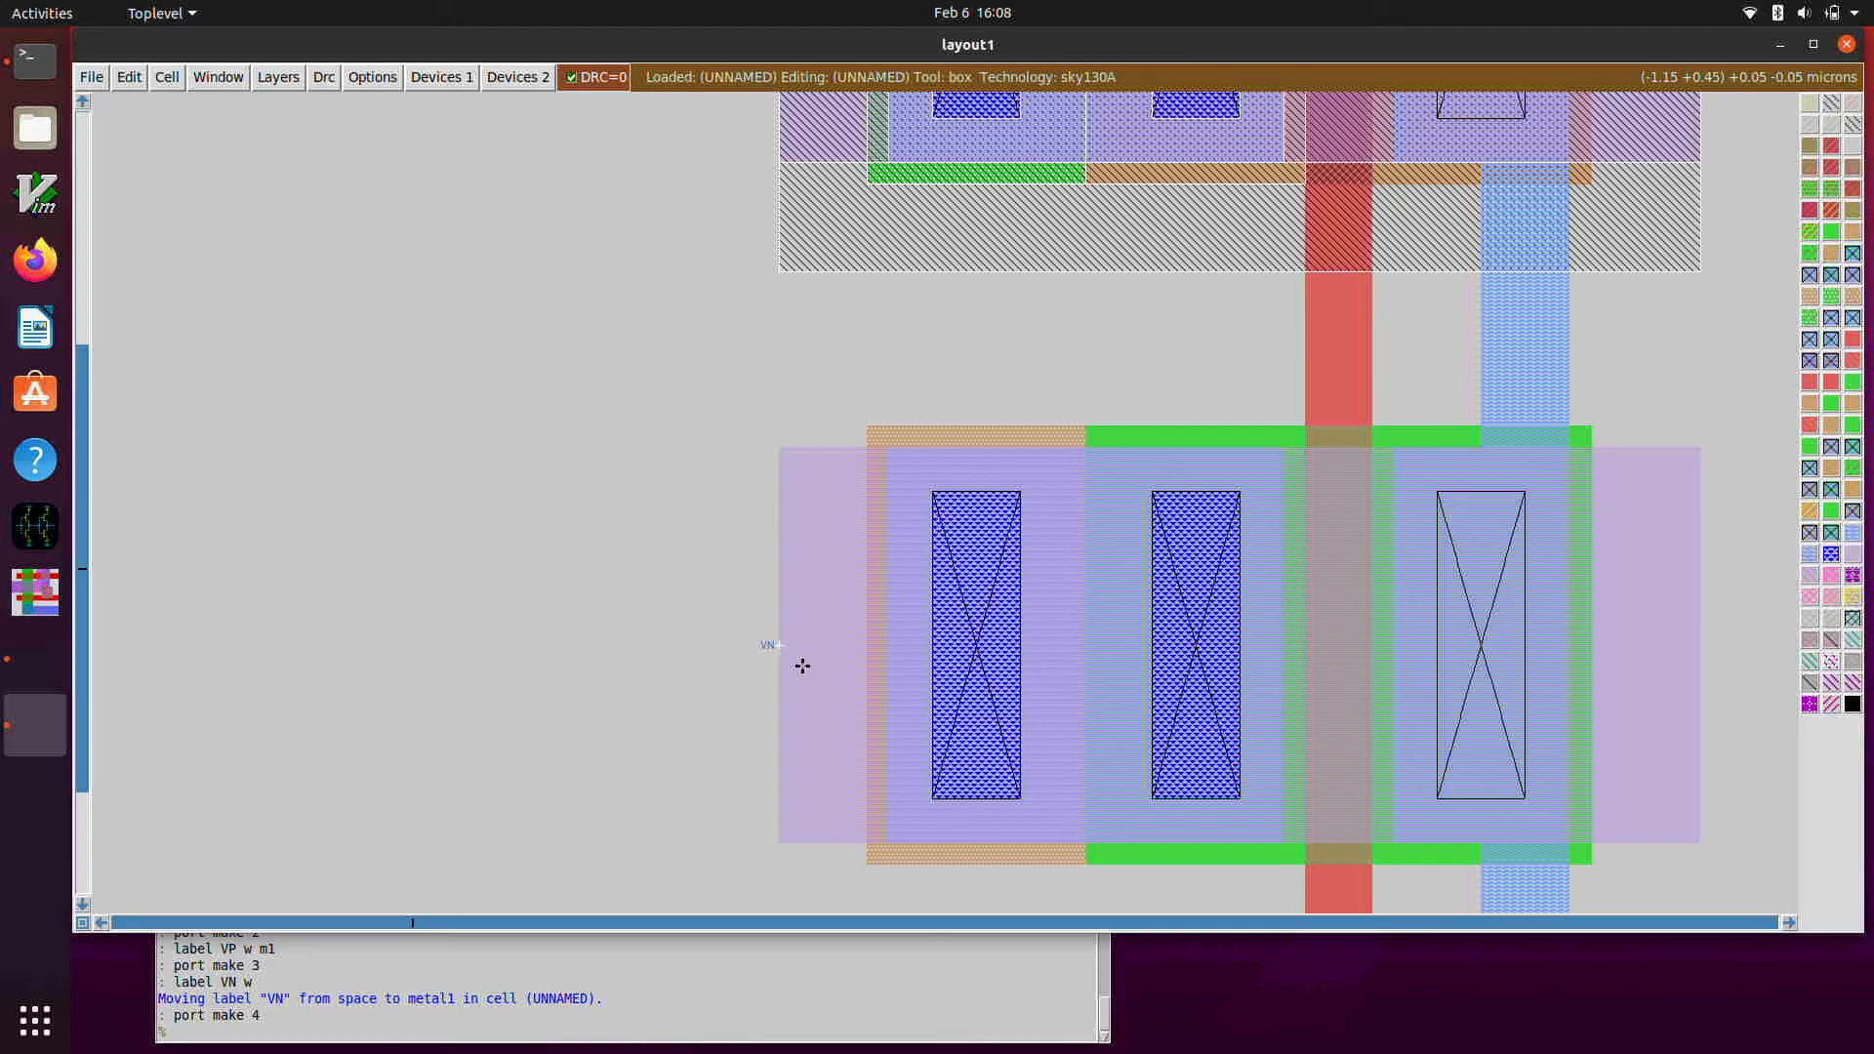
- Select the topmost cell, fit it in the view and save the layout as inverter
key("shift+z")
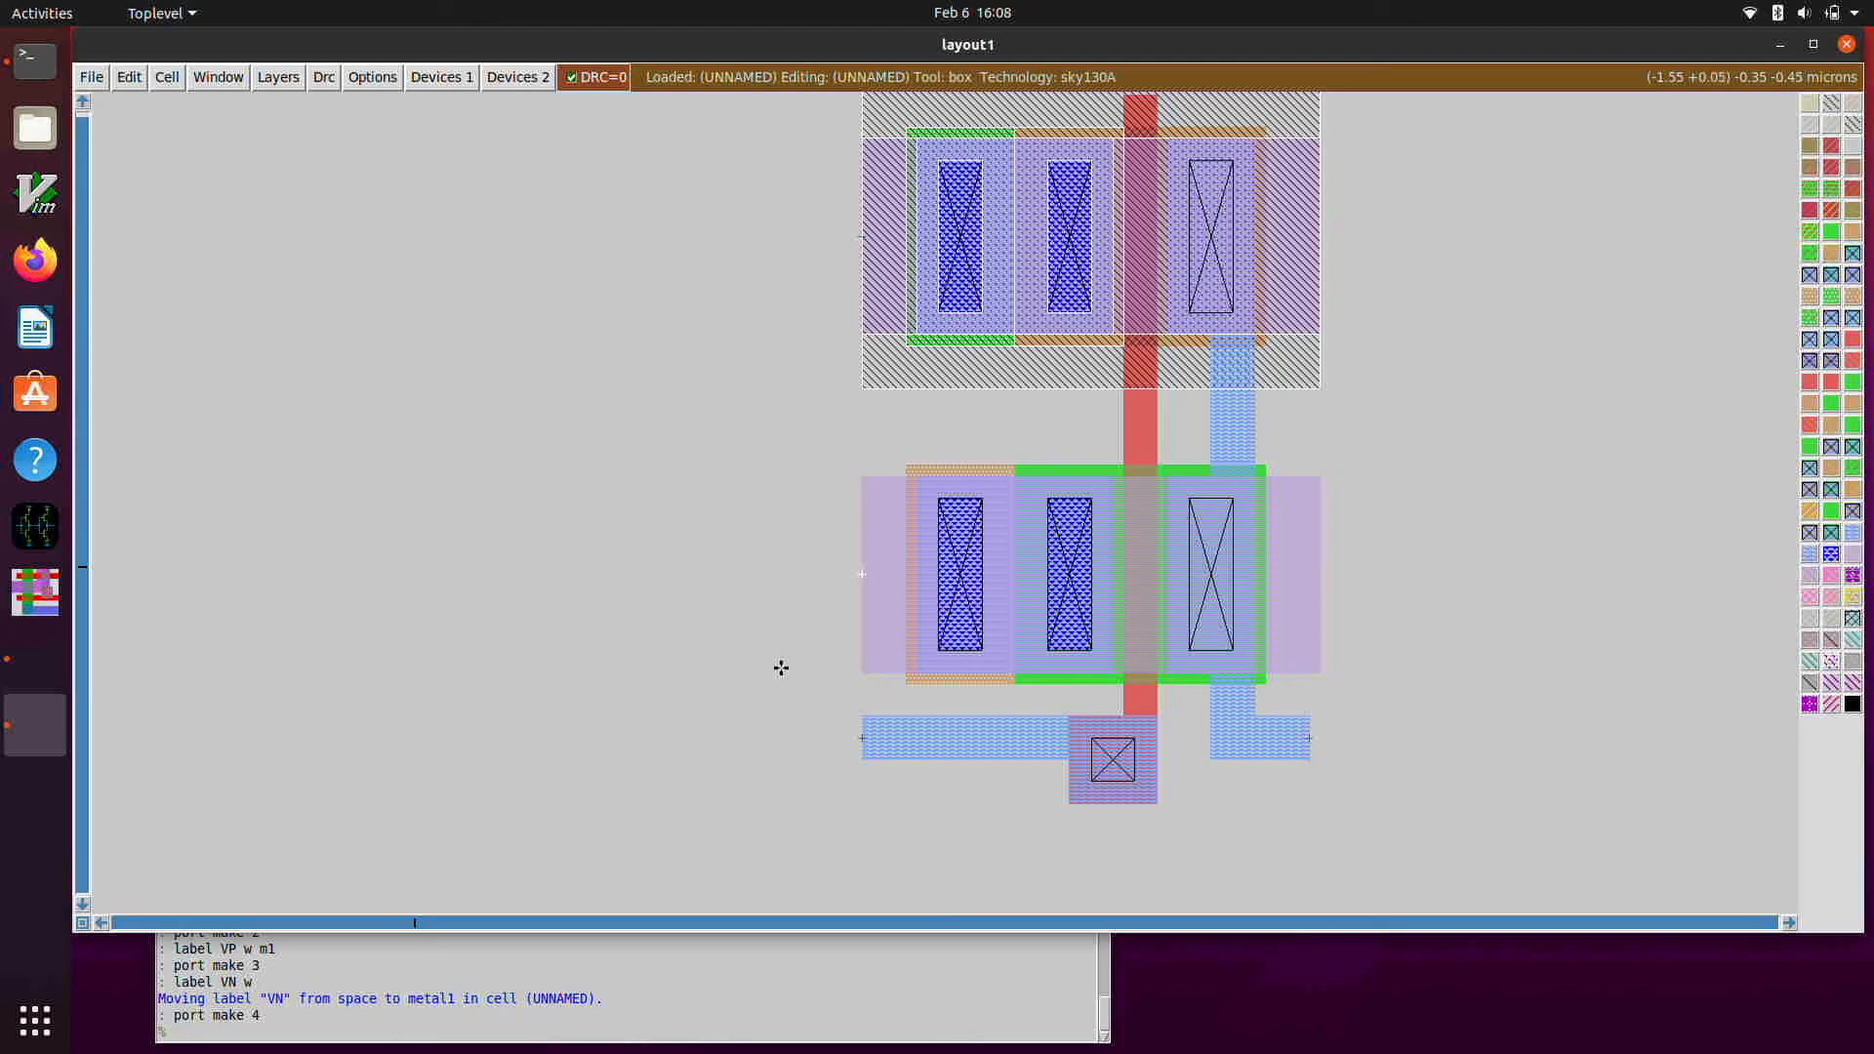
key("i")
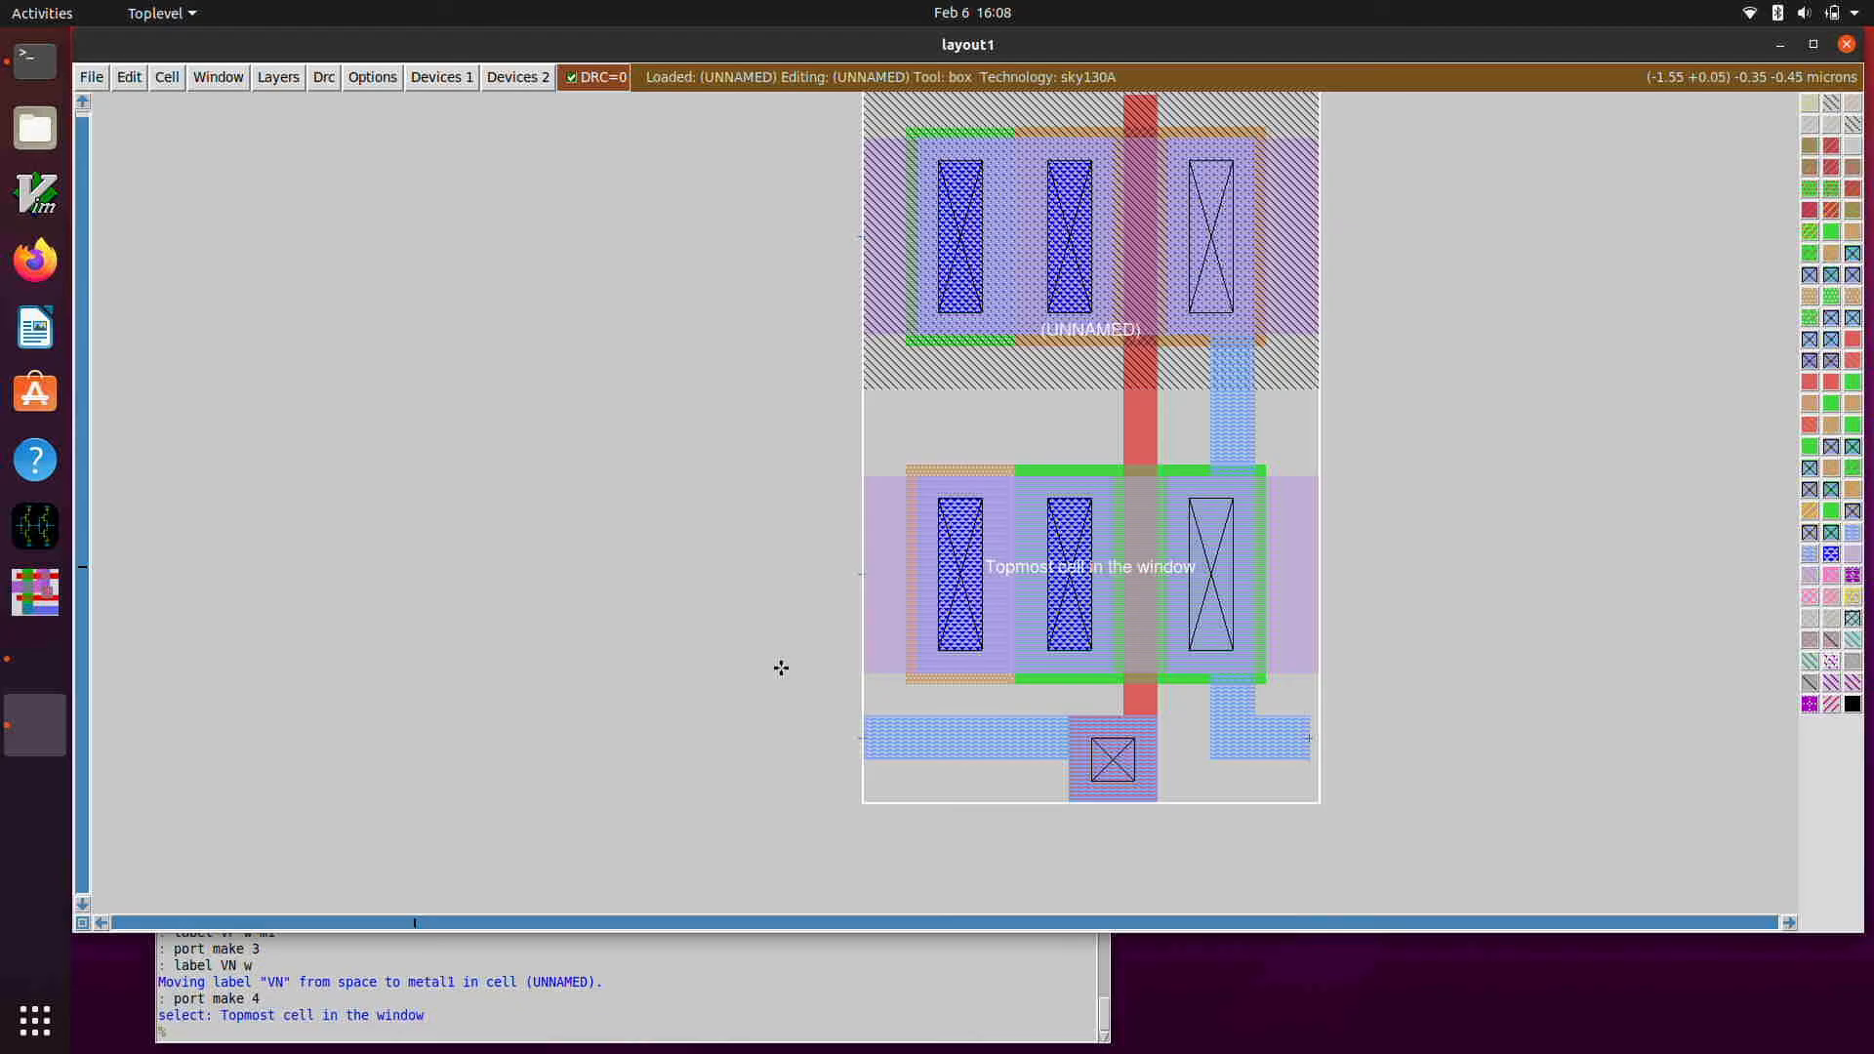
key("v")
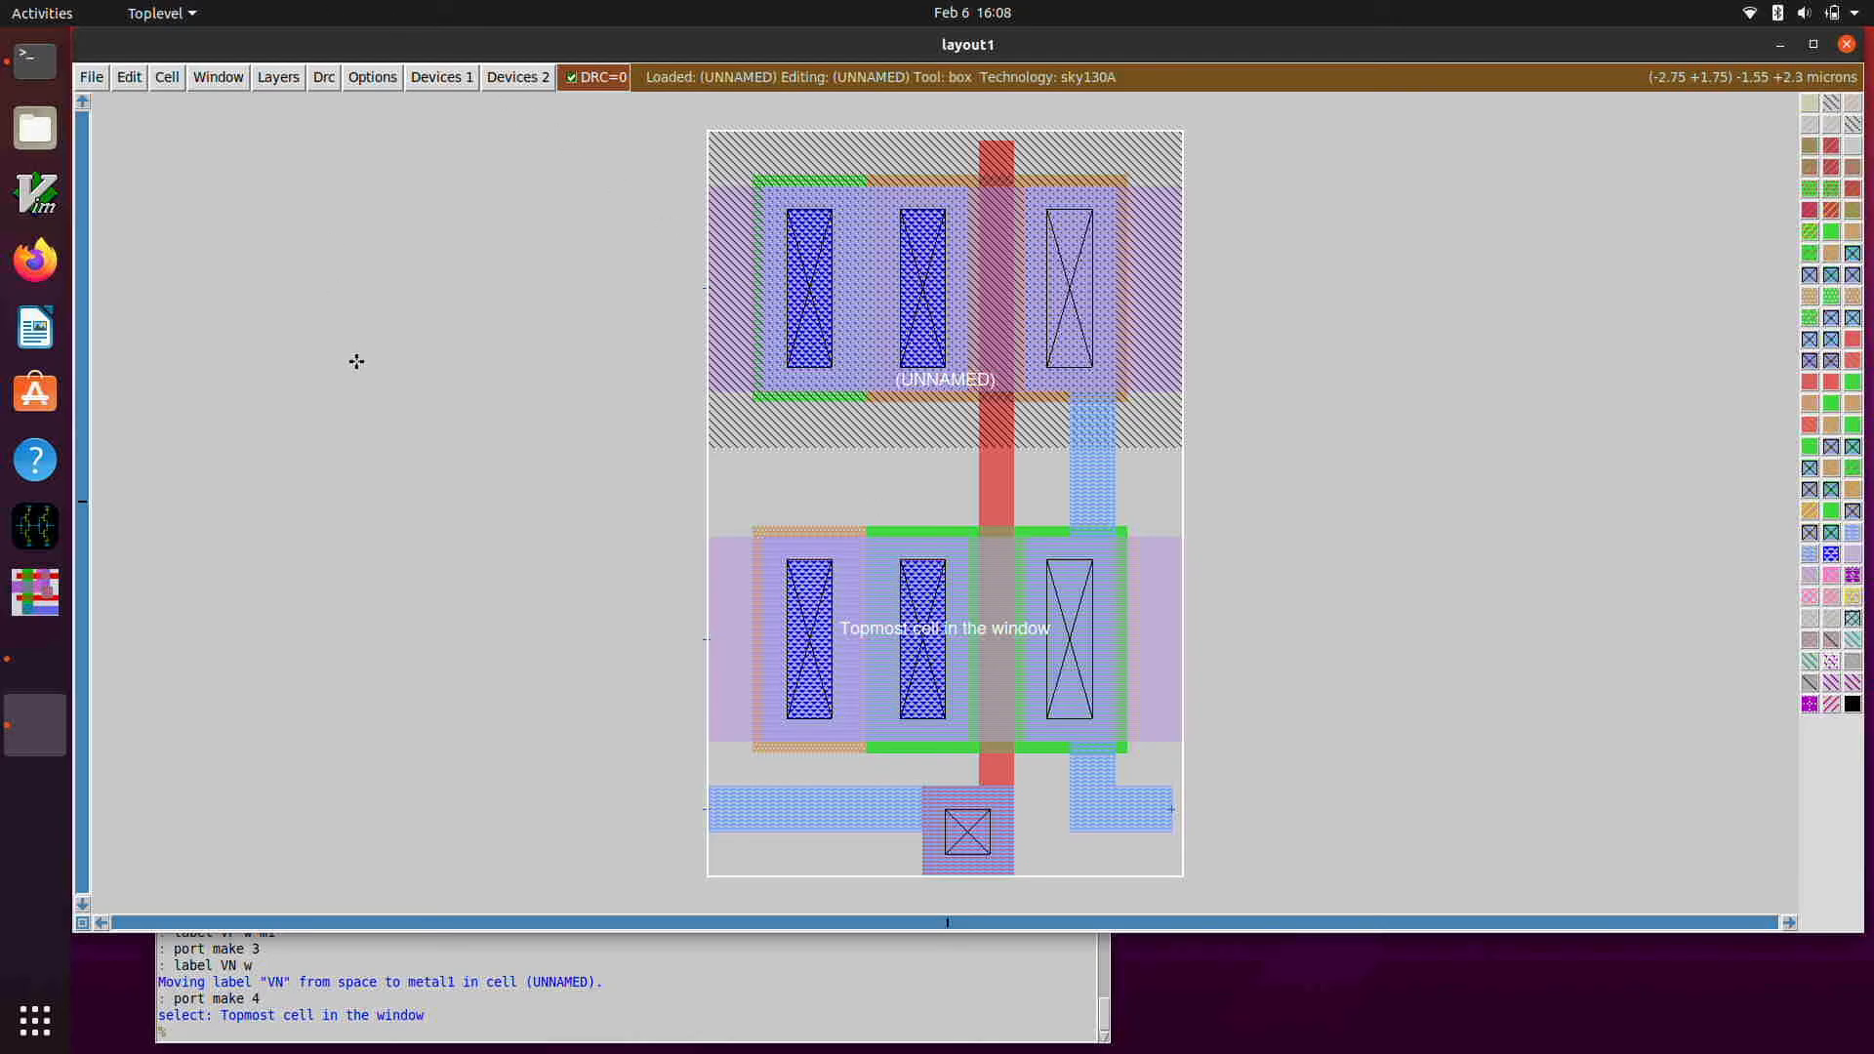
type(": save inverter")
key("Return")
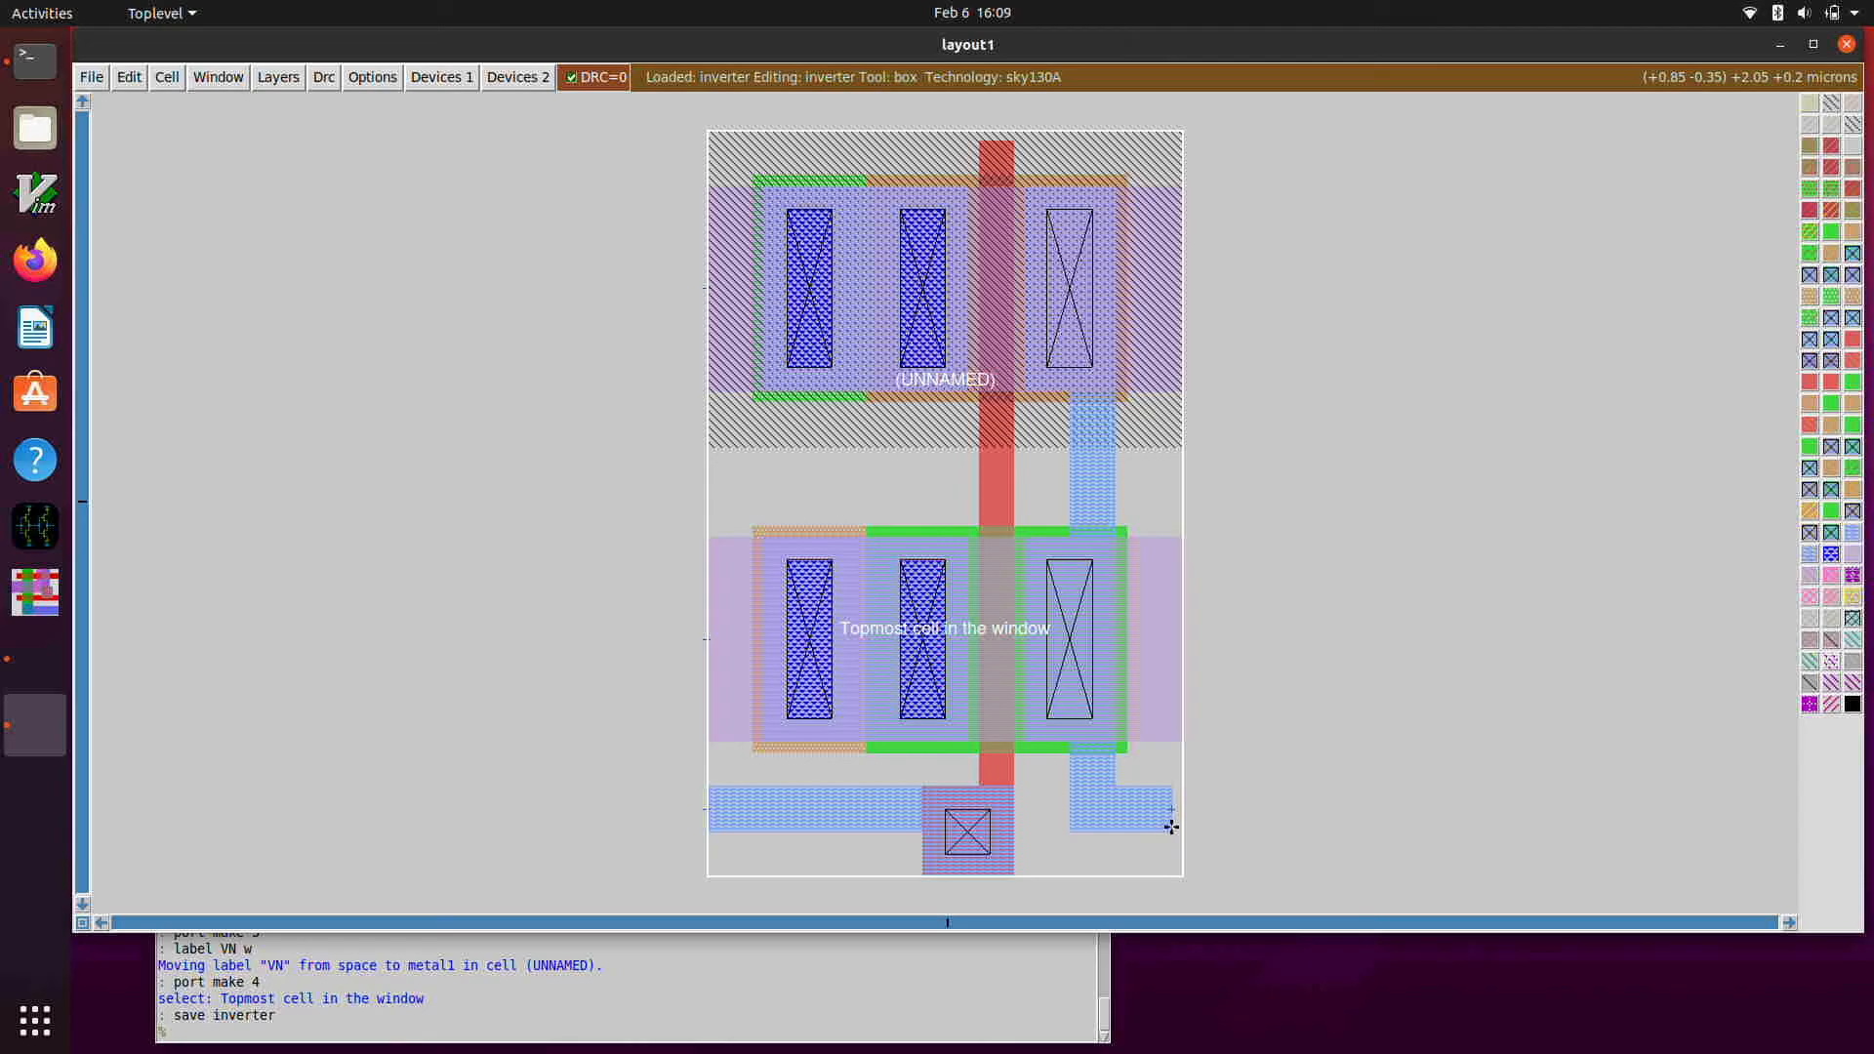
- Remove the port and label Y at the output li strip's right end, and extend the li to the cell's right edge
left_click(1171, 827)
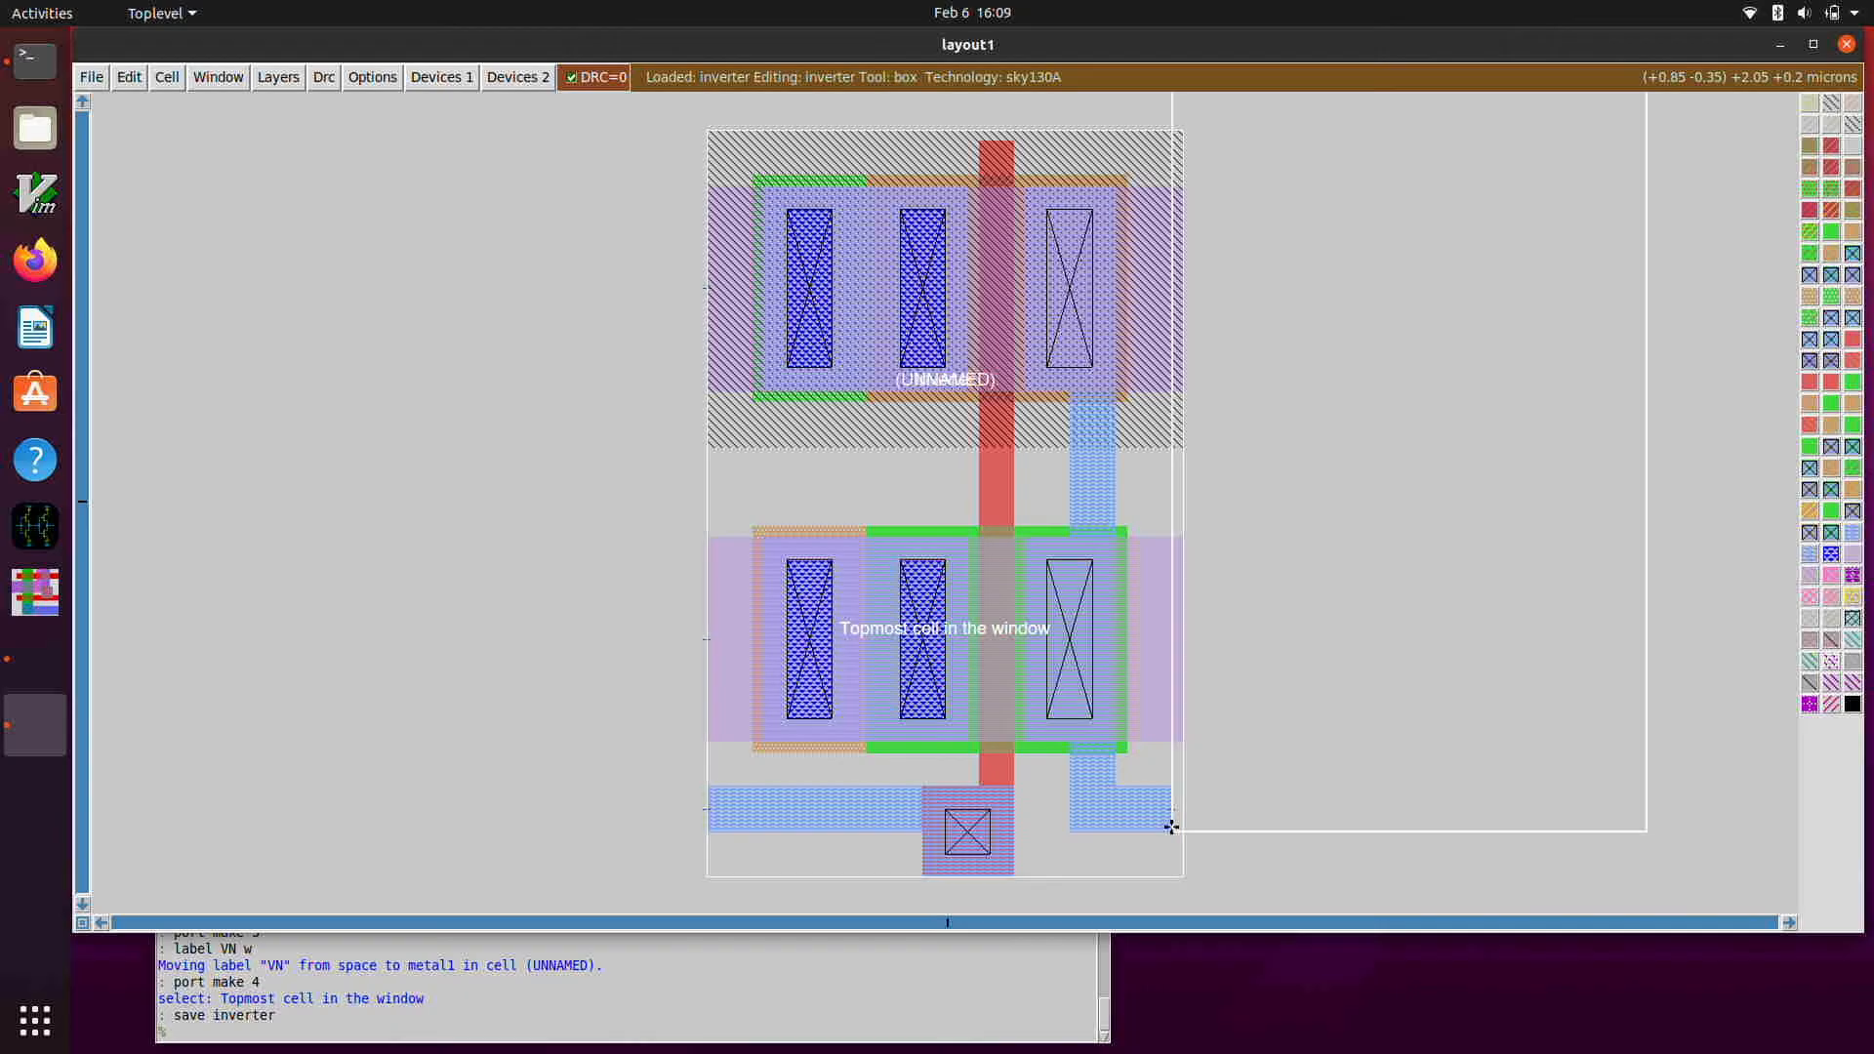
right_click(1181, 786)
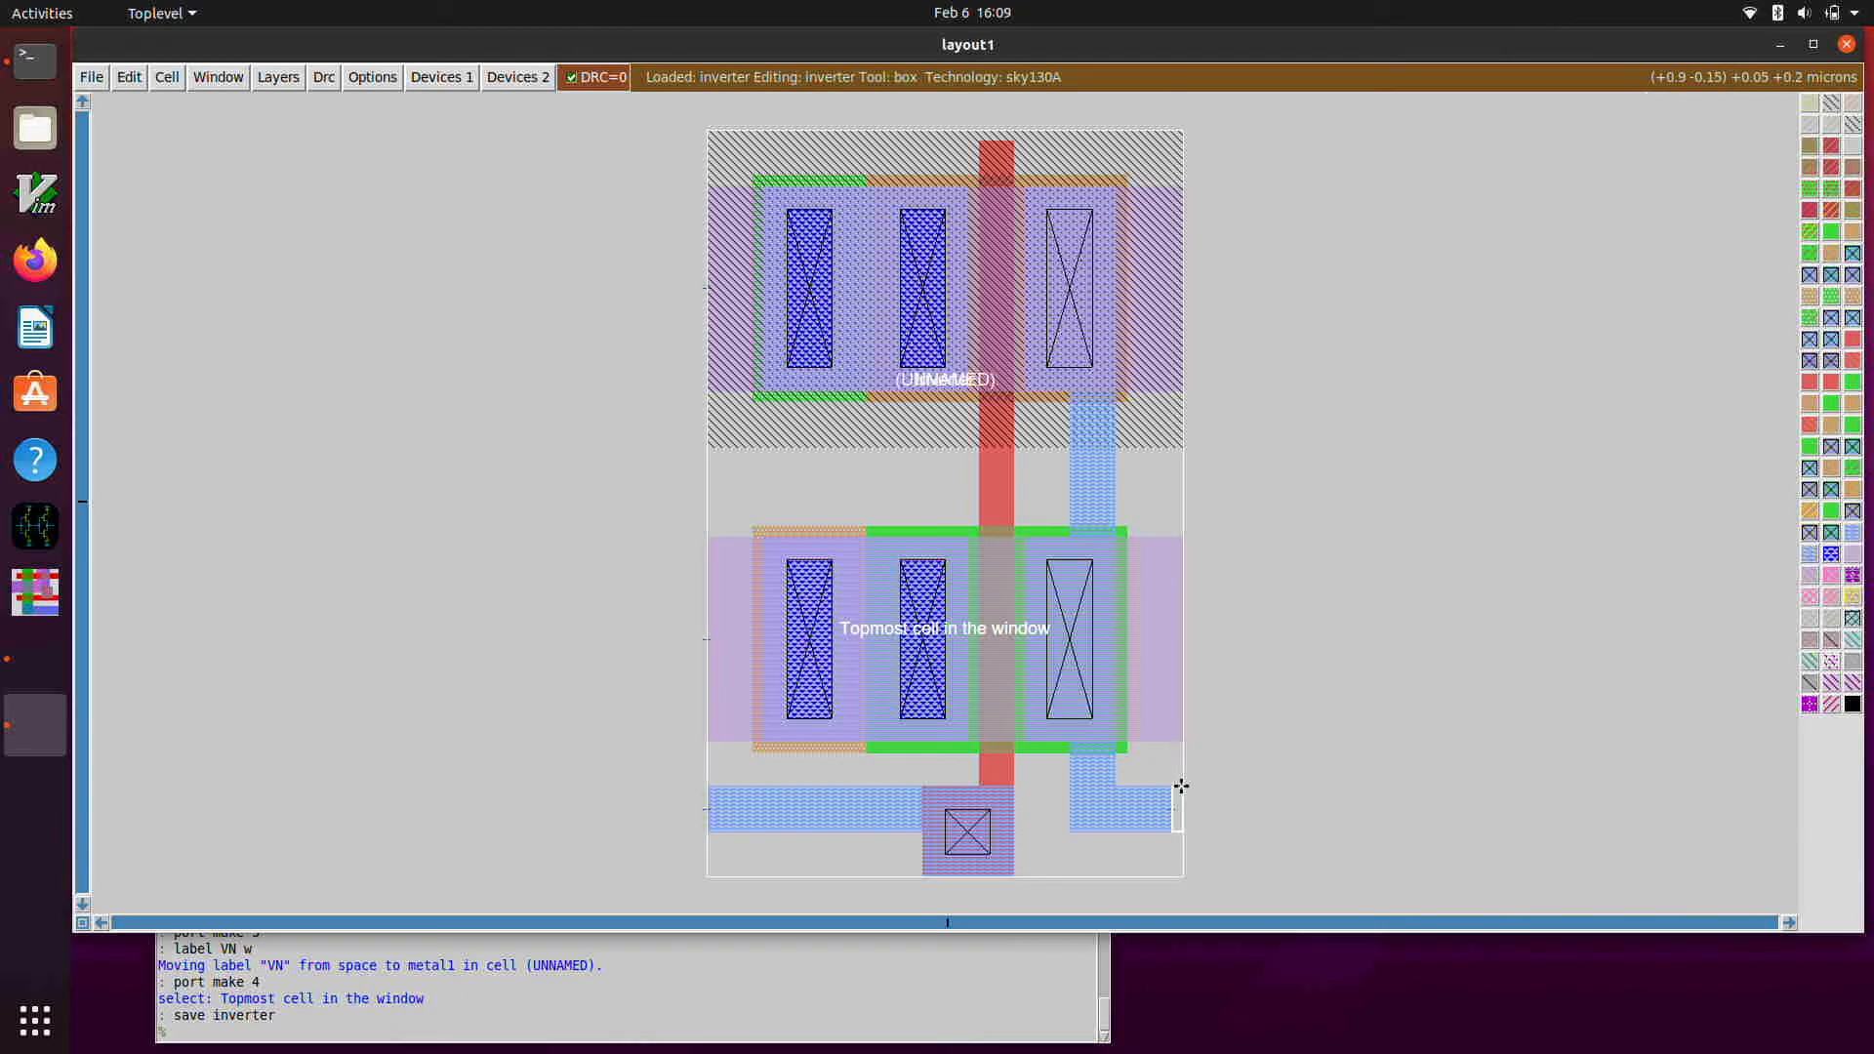
left_click(1151, 830)
right_click(1181, 785)
type("ort remove")
key("Return")
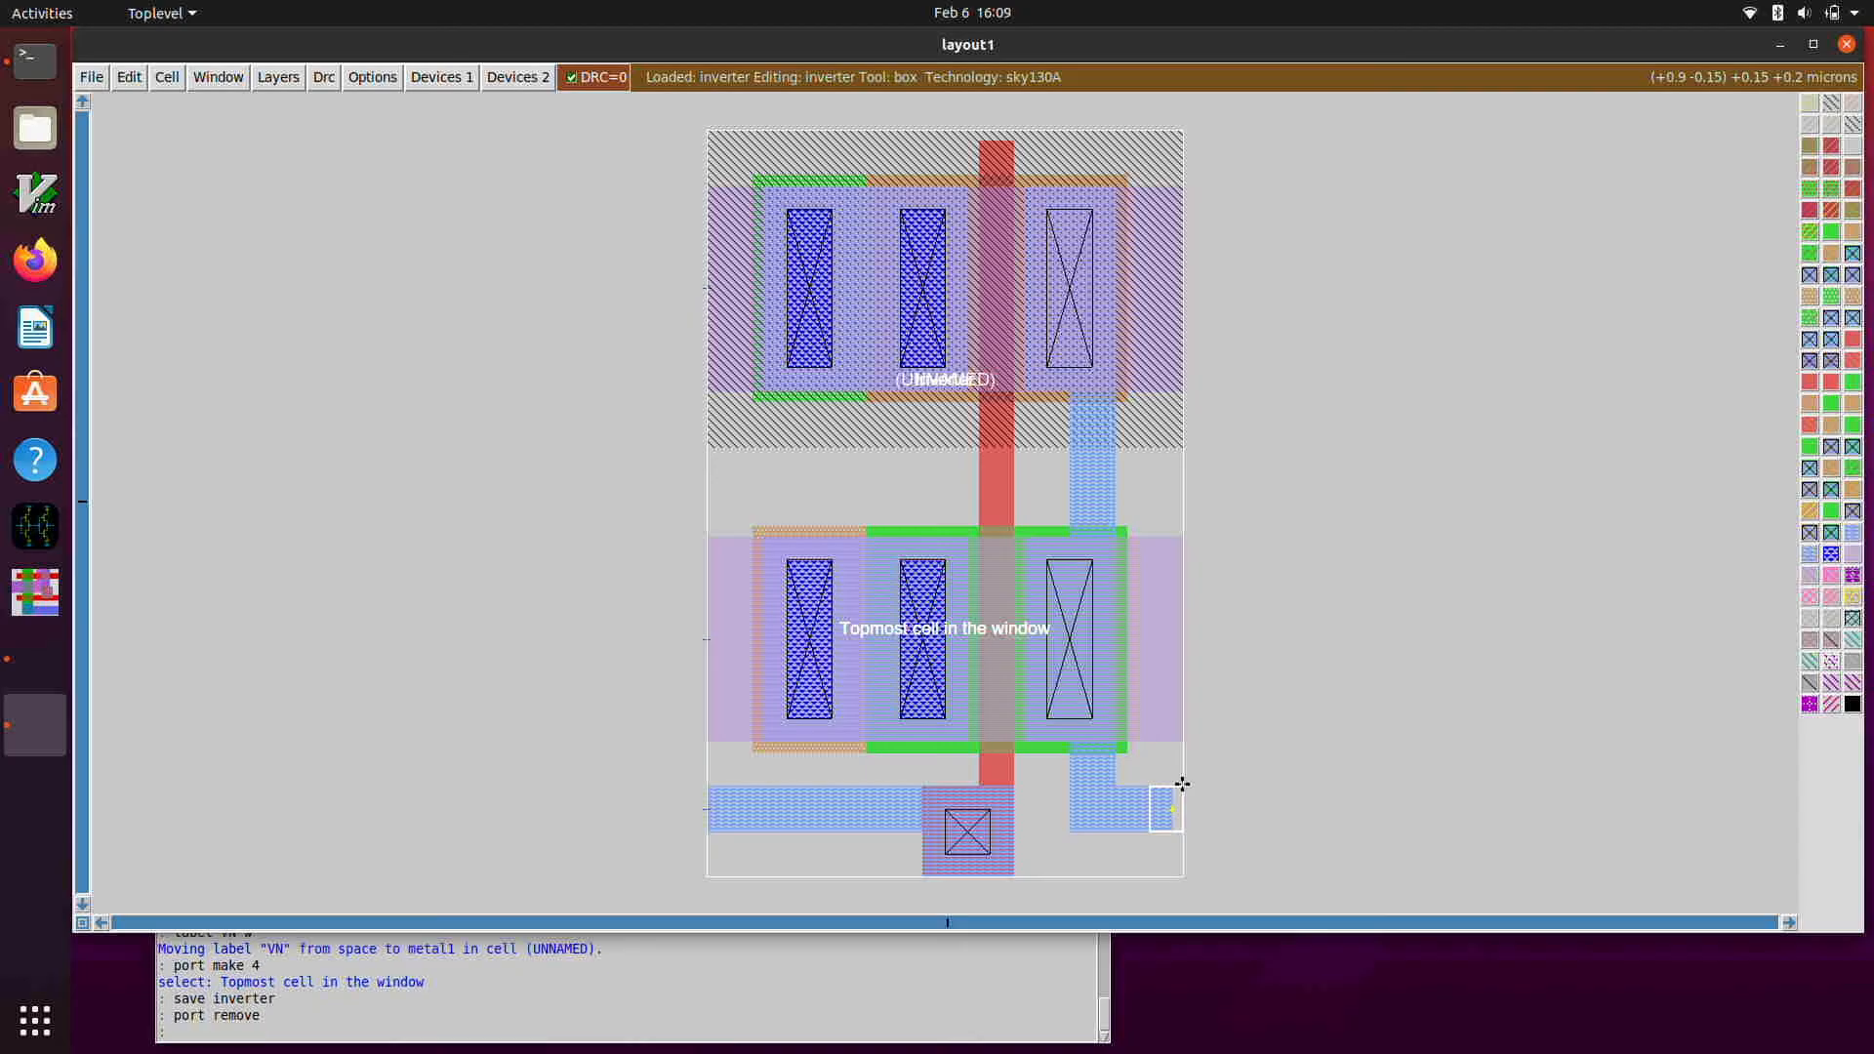
type("erase label")
key("Return")
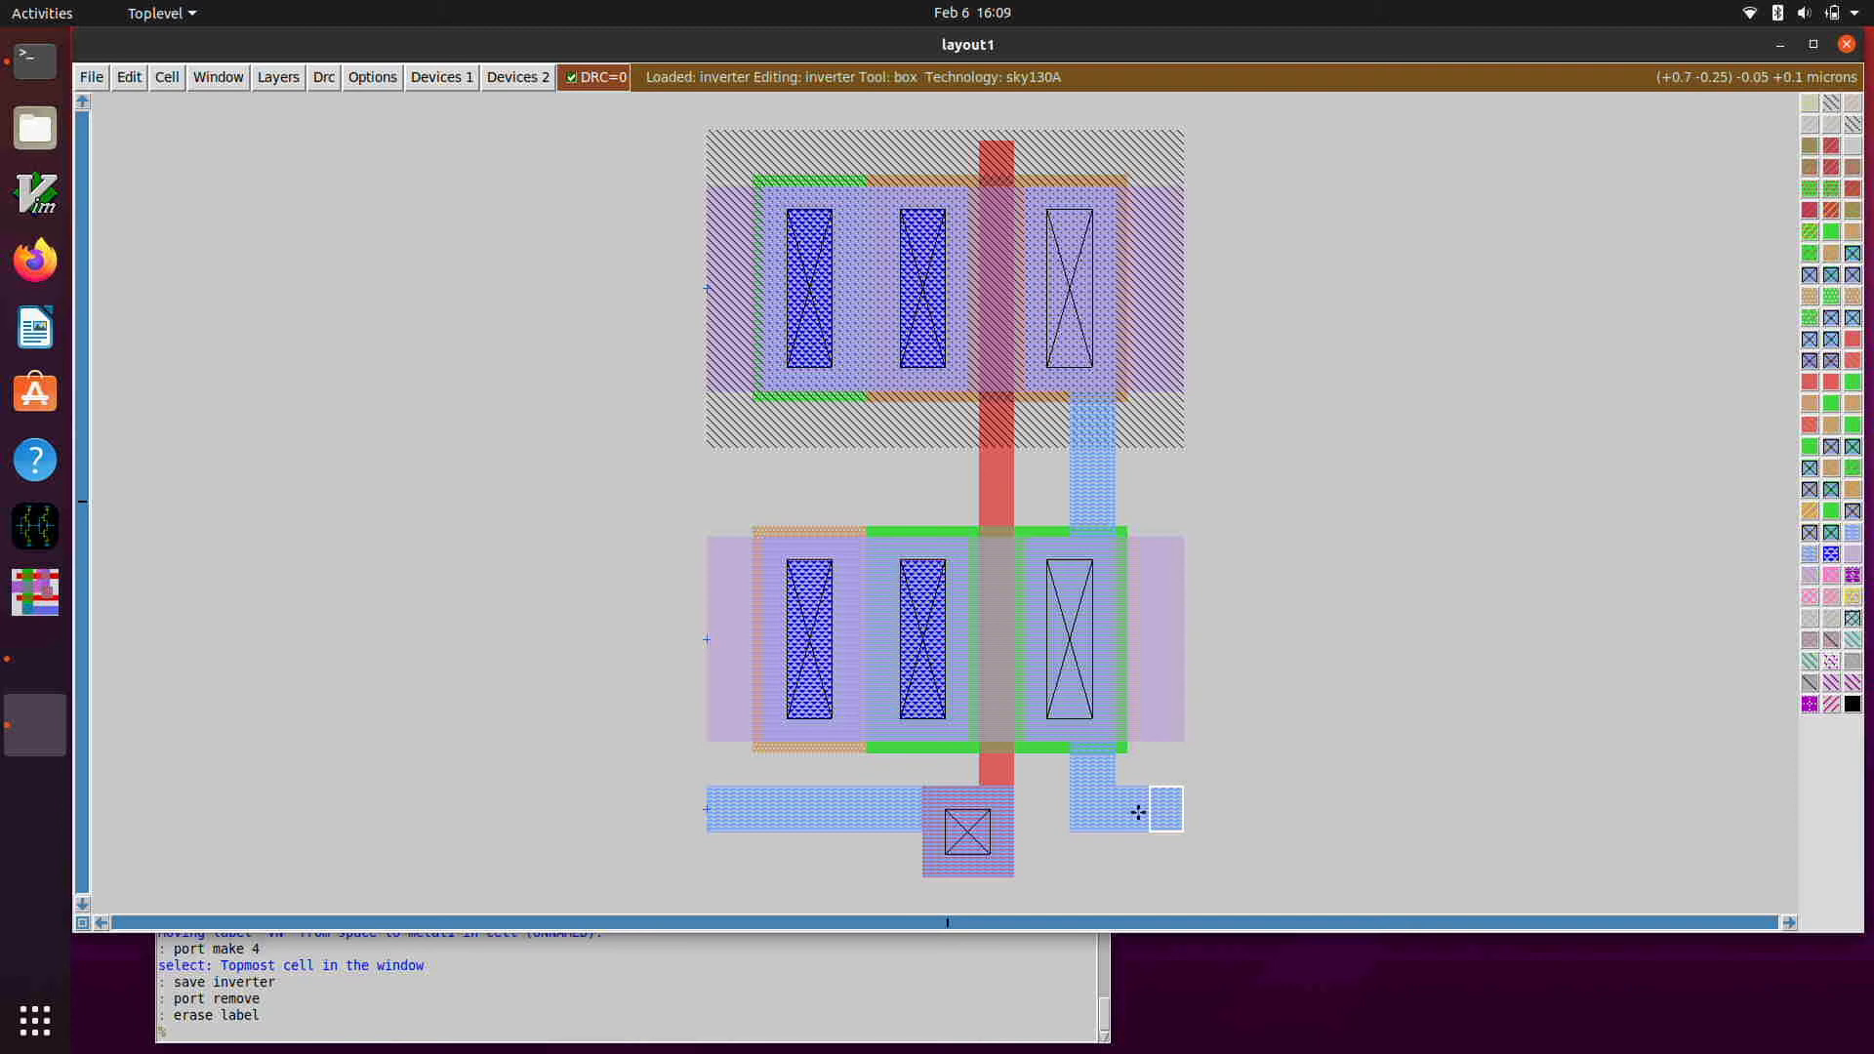
- Add an east-positioned label Y at the middle of the extended output strip's right end and make it port 2
left_click(1183, 811)
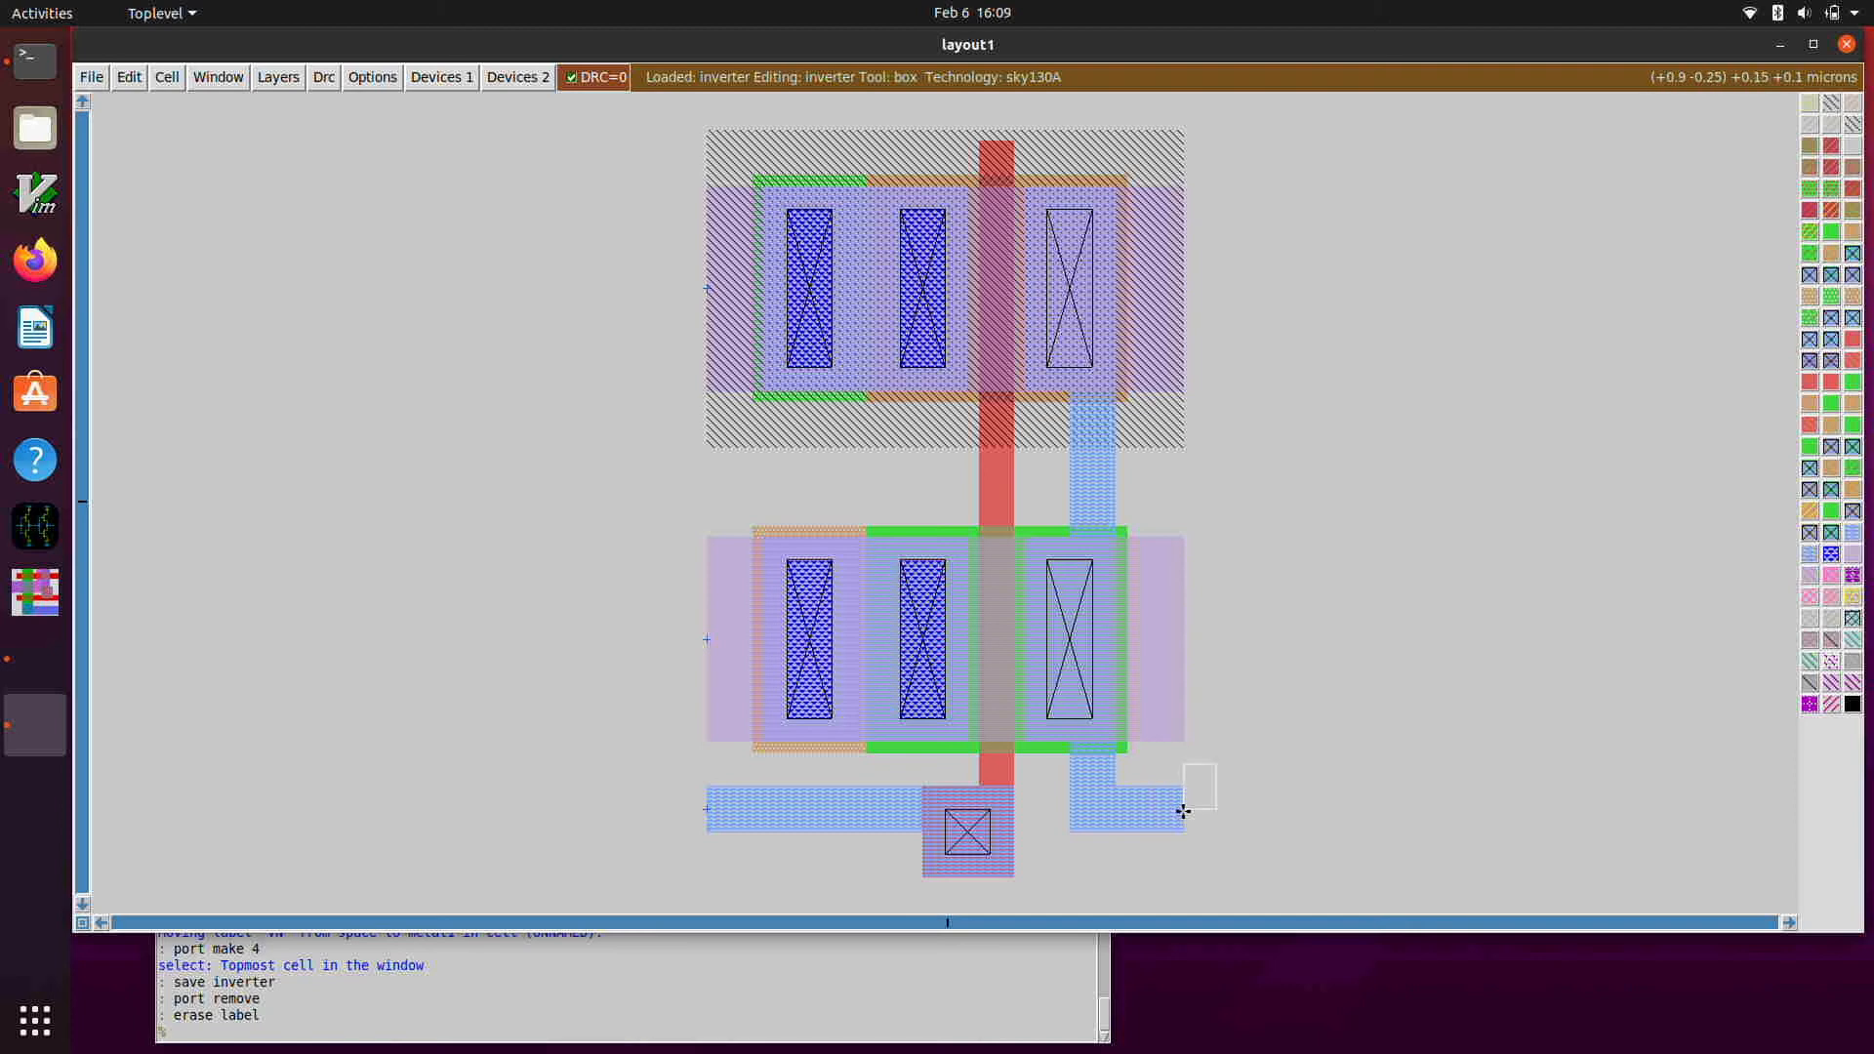
right_click(1184, 810)
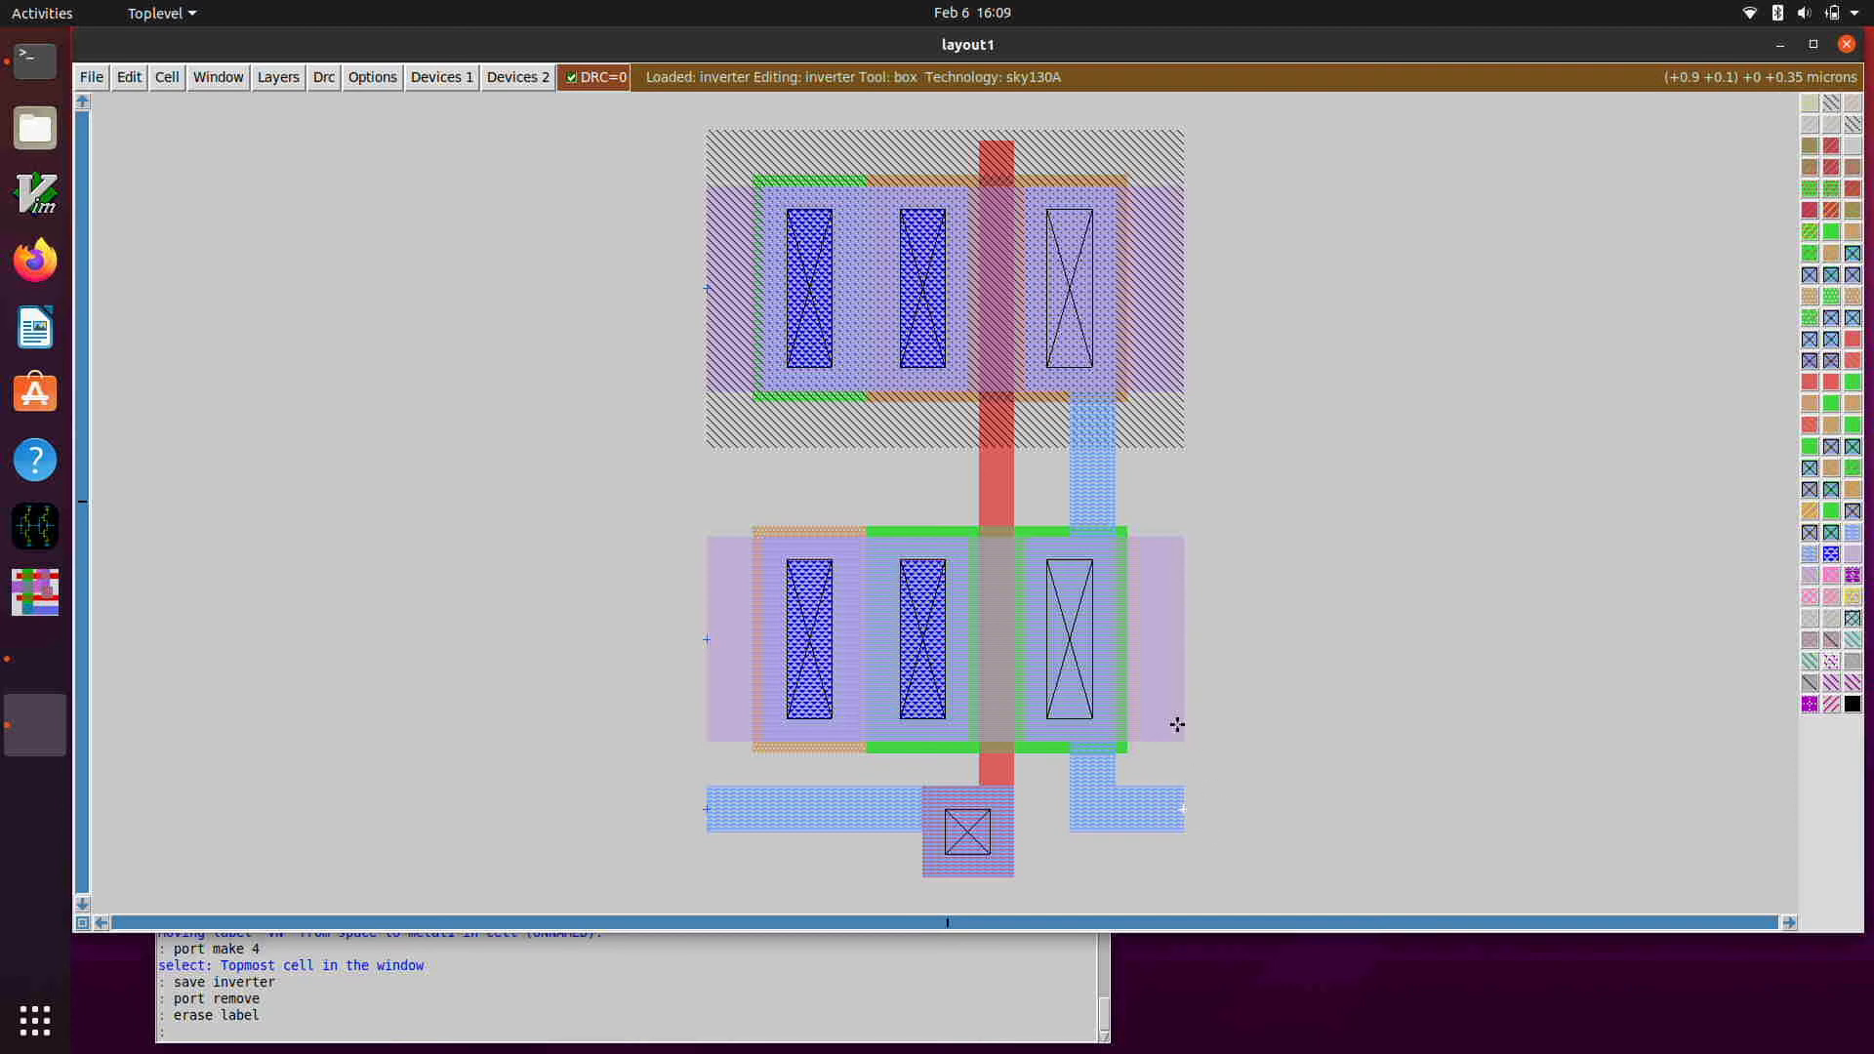
type("label Y e")
key("Return")
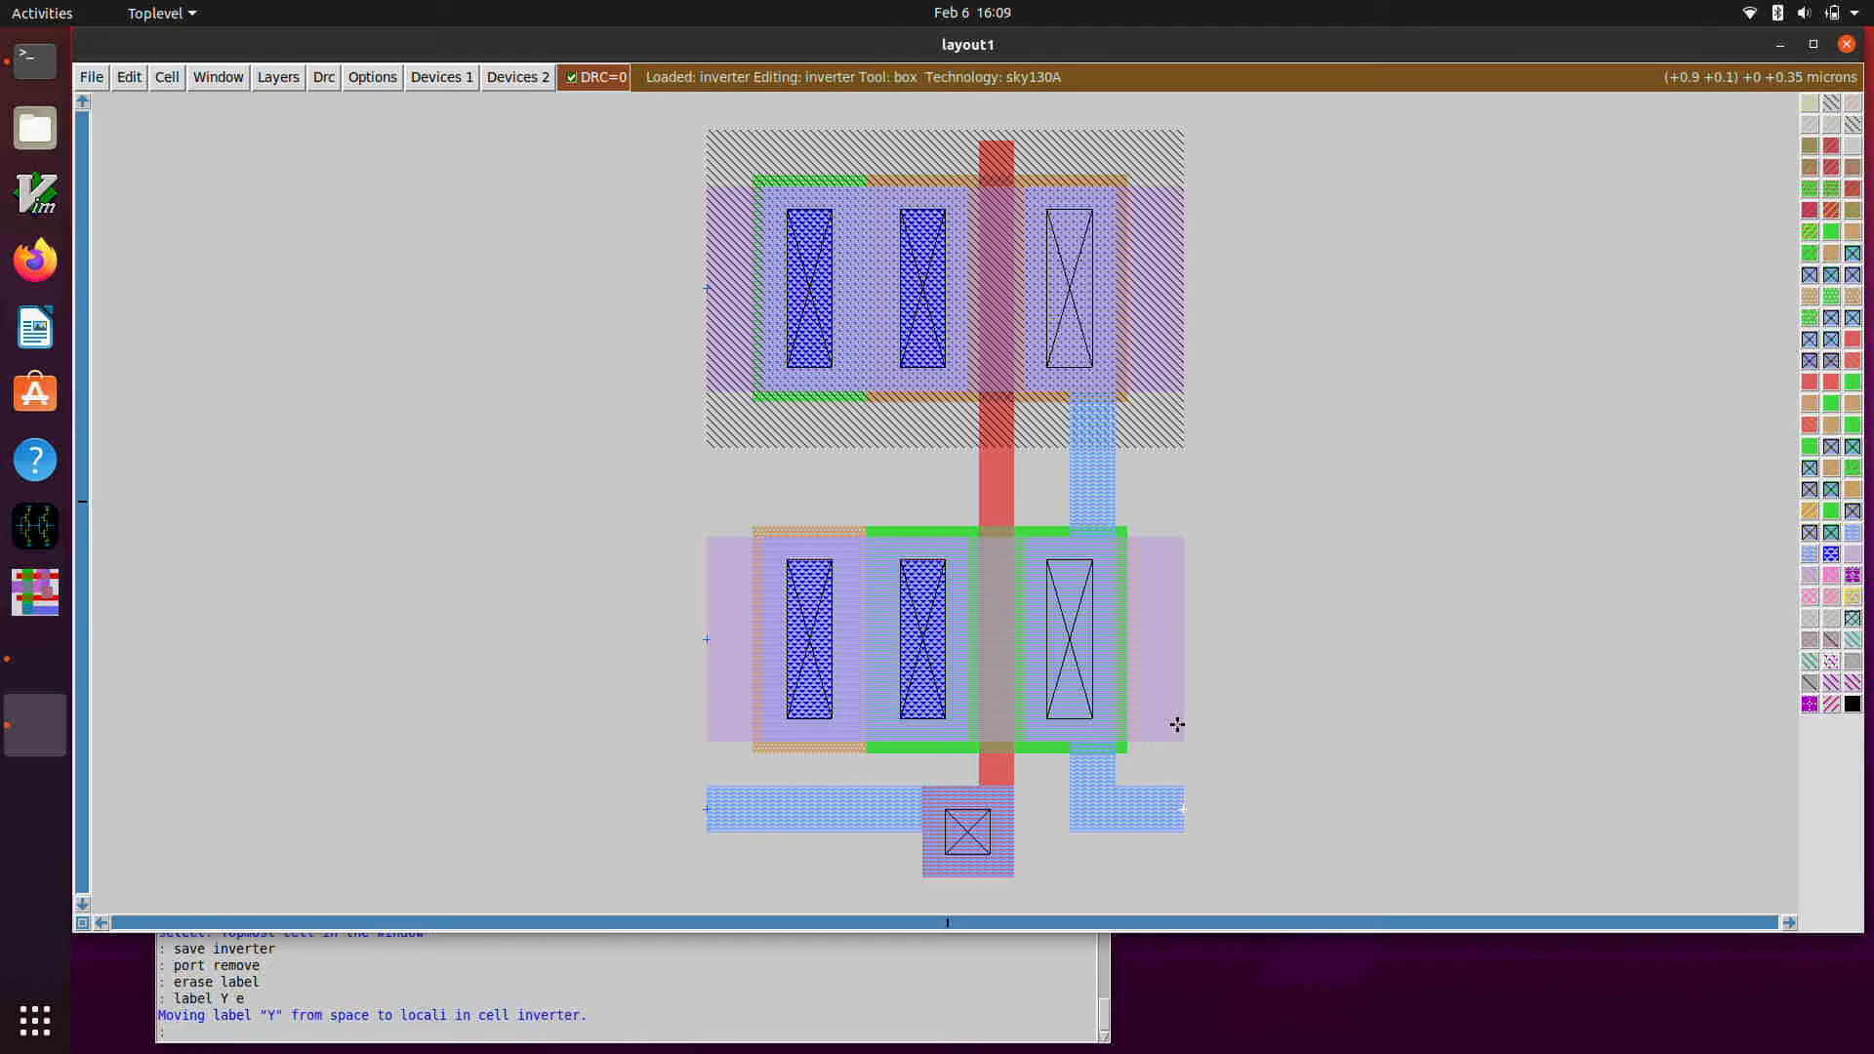
type("port make 2")
key("Return")
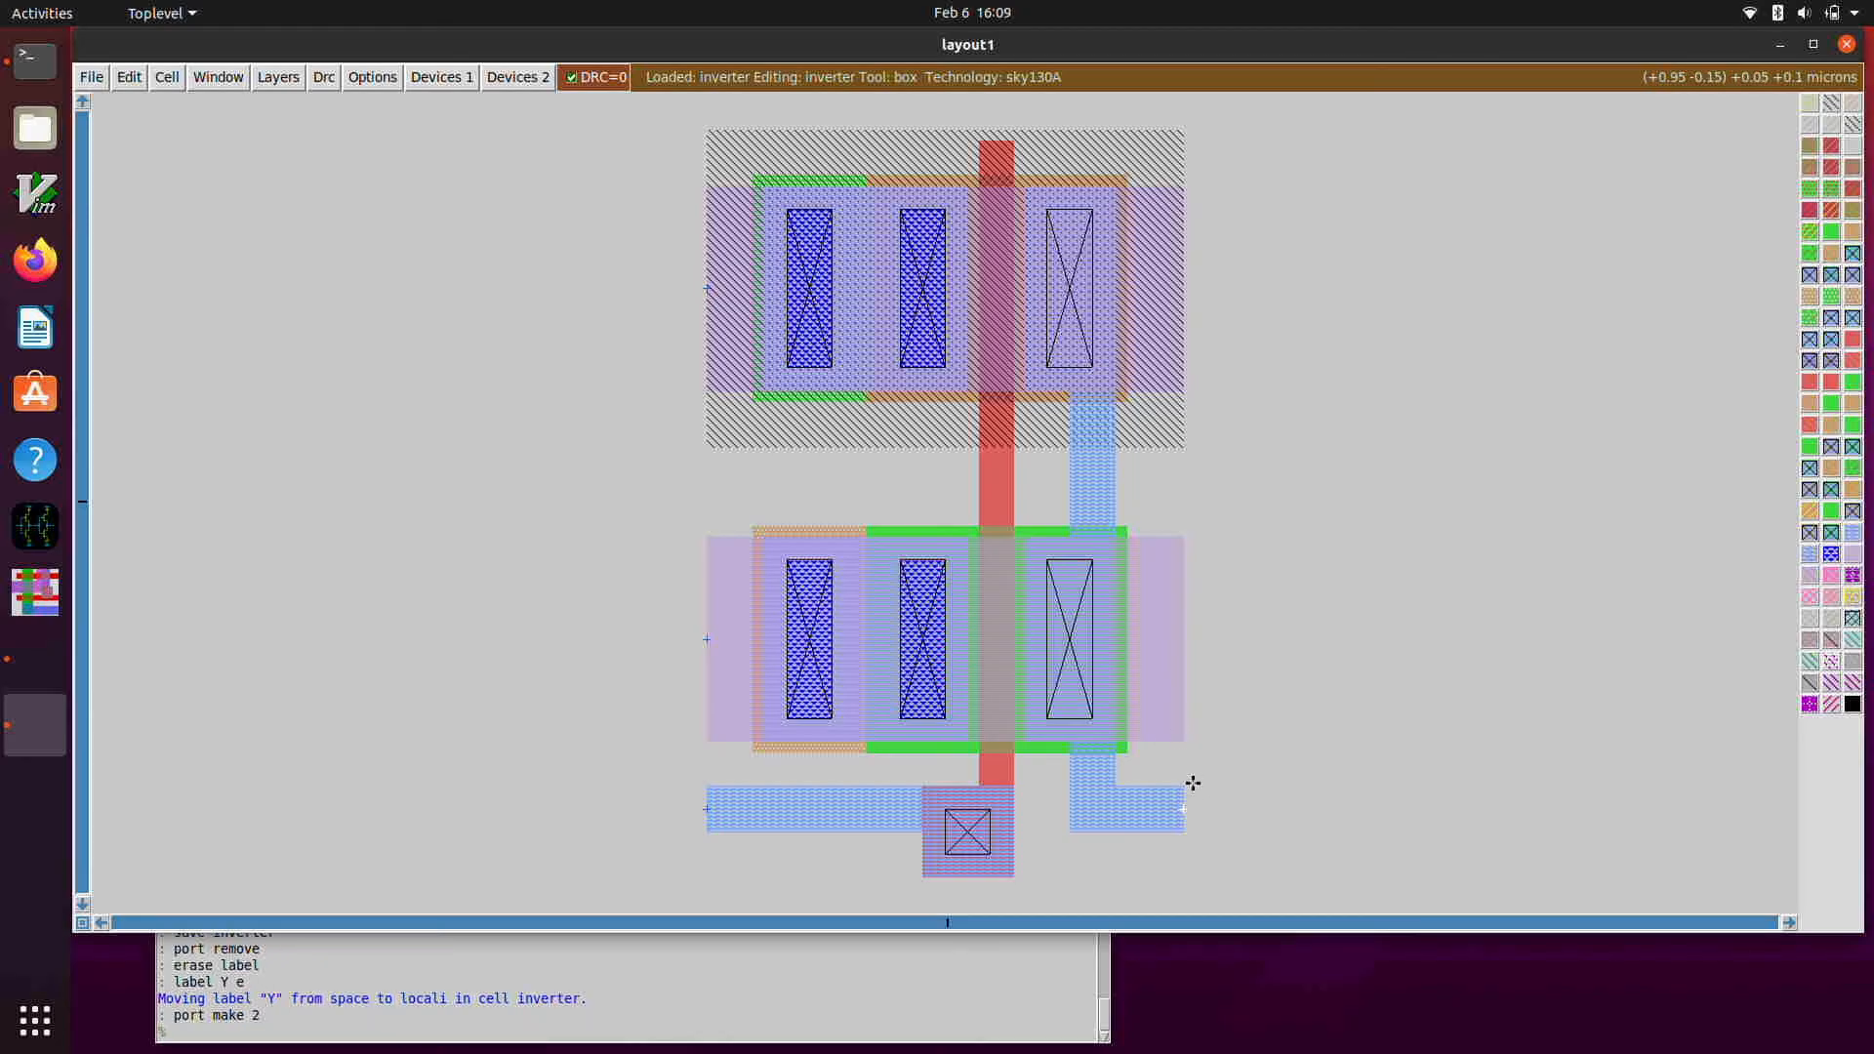
- Save the inverter cell again and check its port labels up close
type("save")
key("Return")
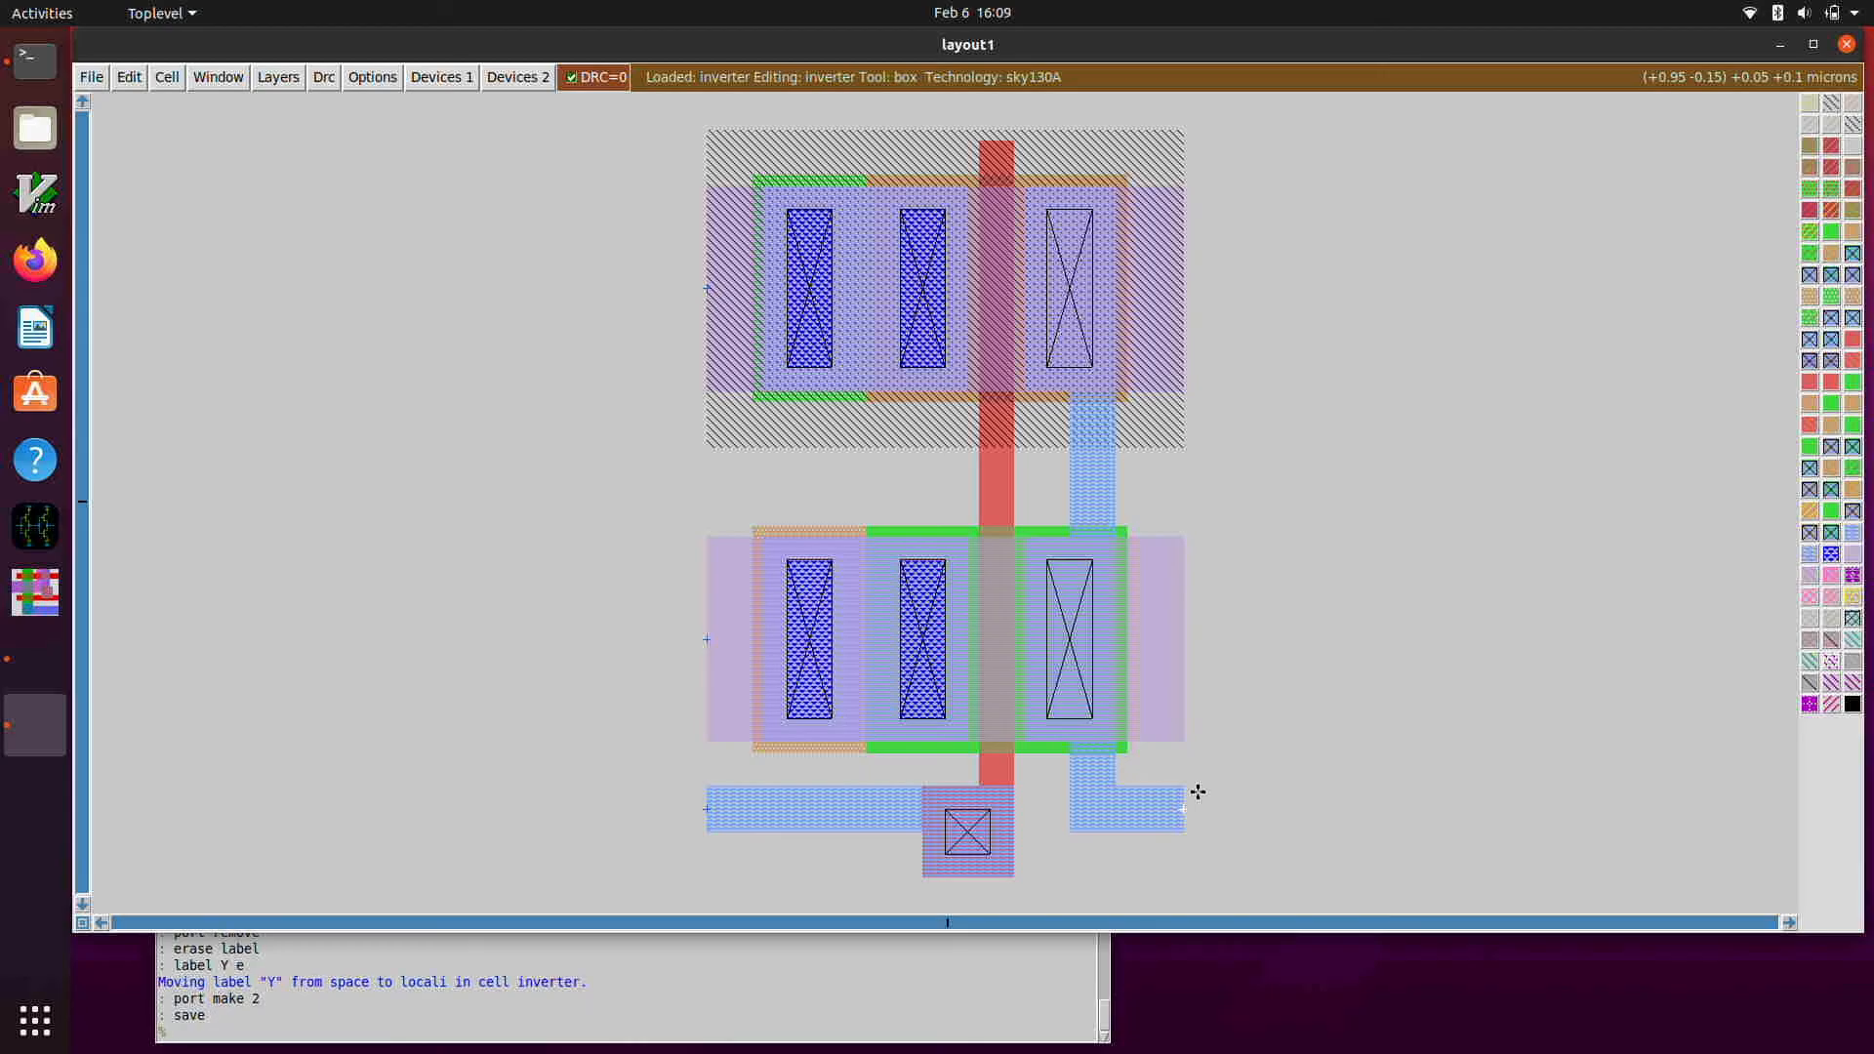
key("z")
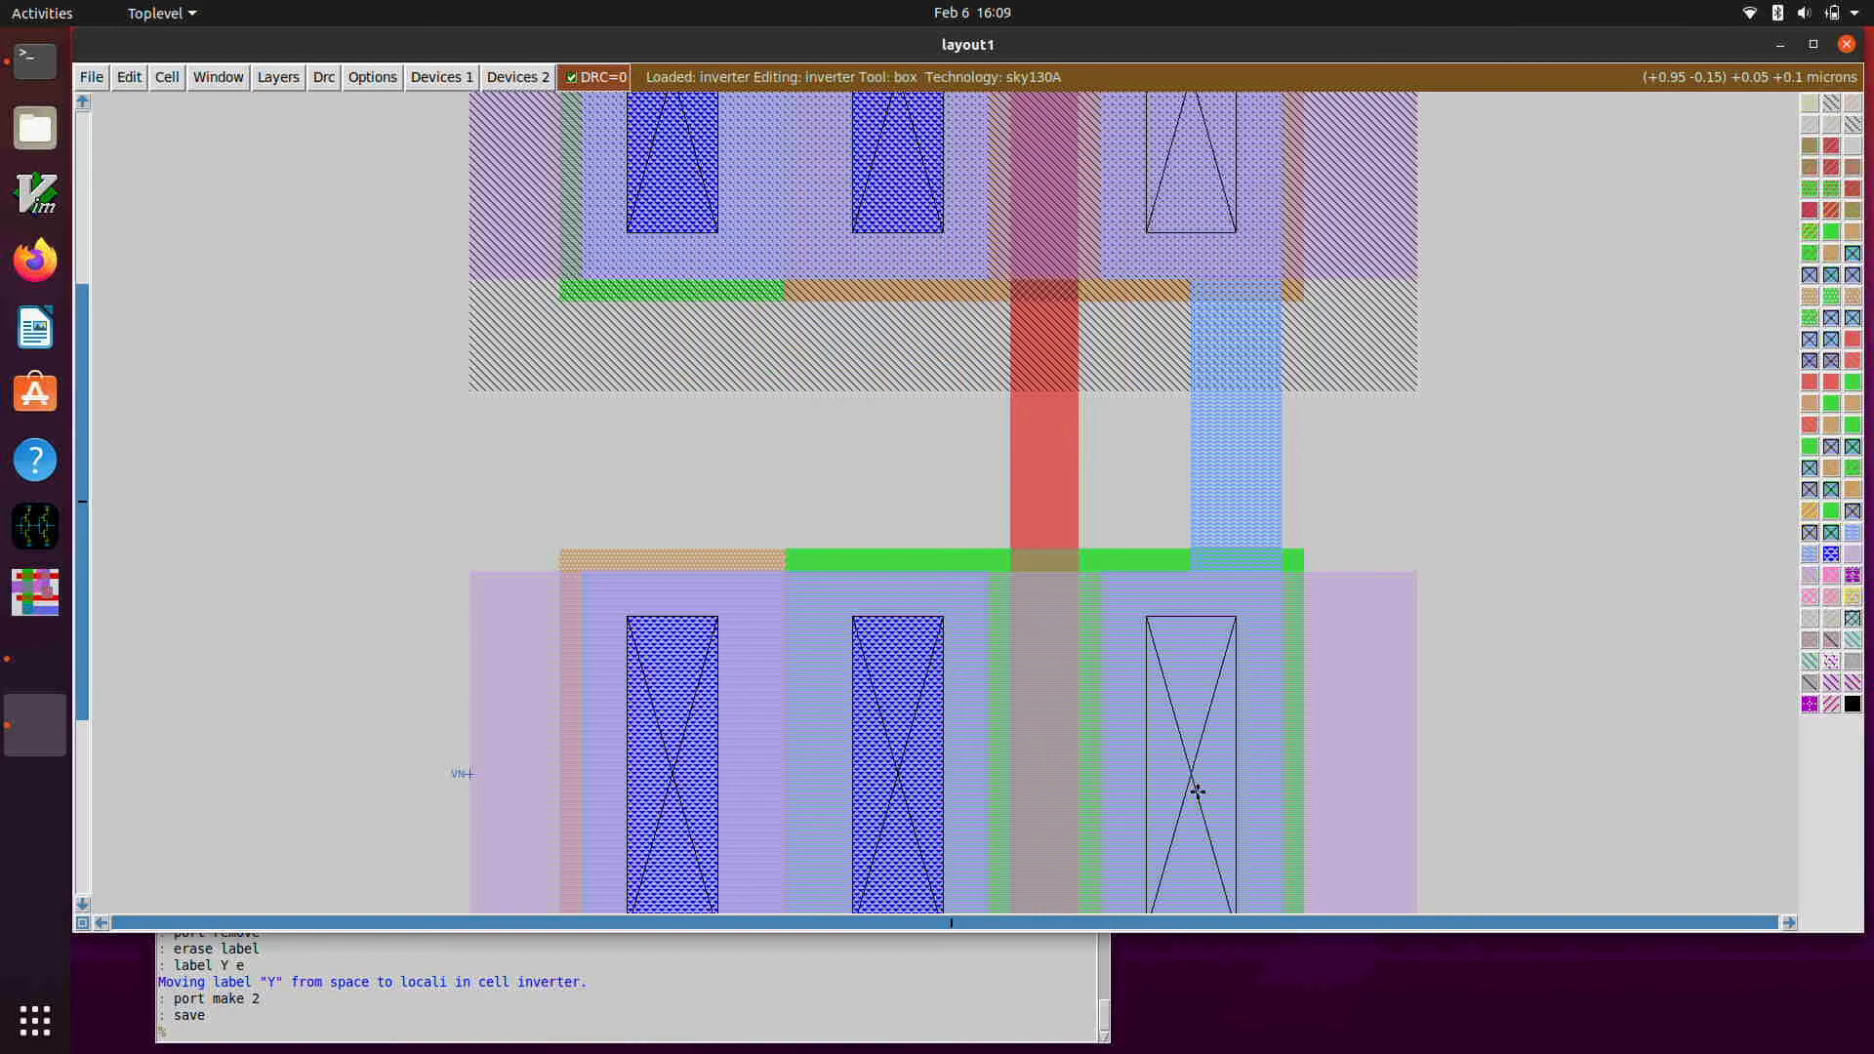
scroll(1211, 800, "down", 5)
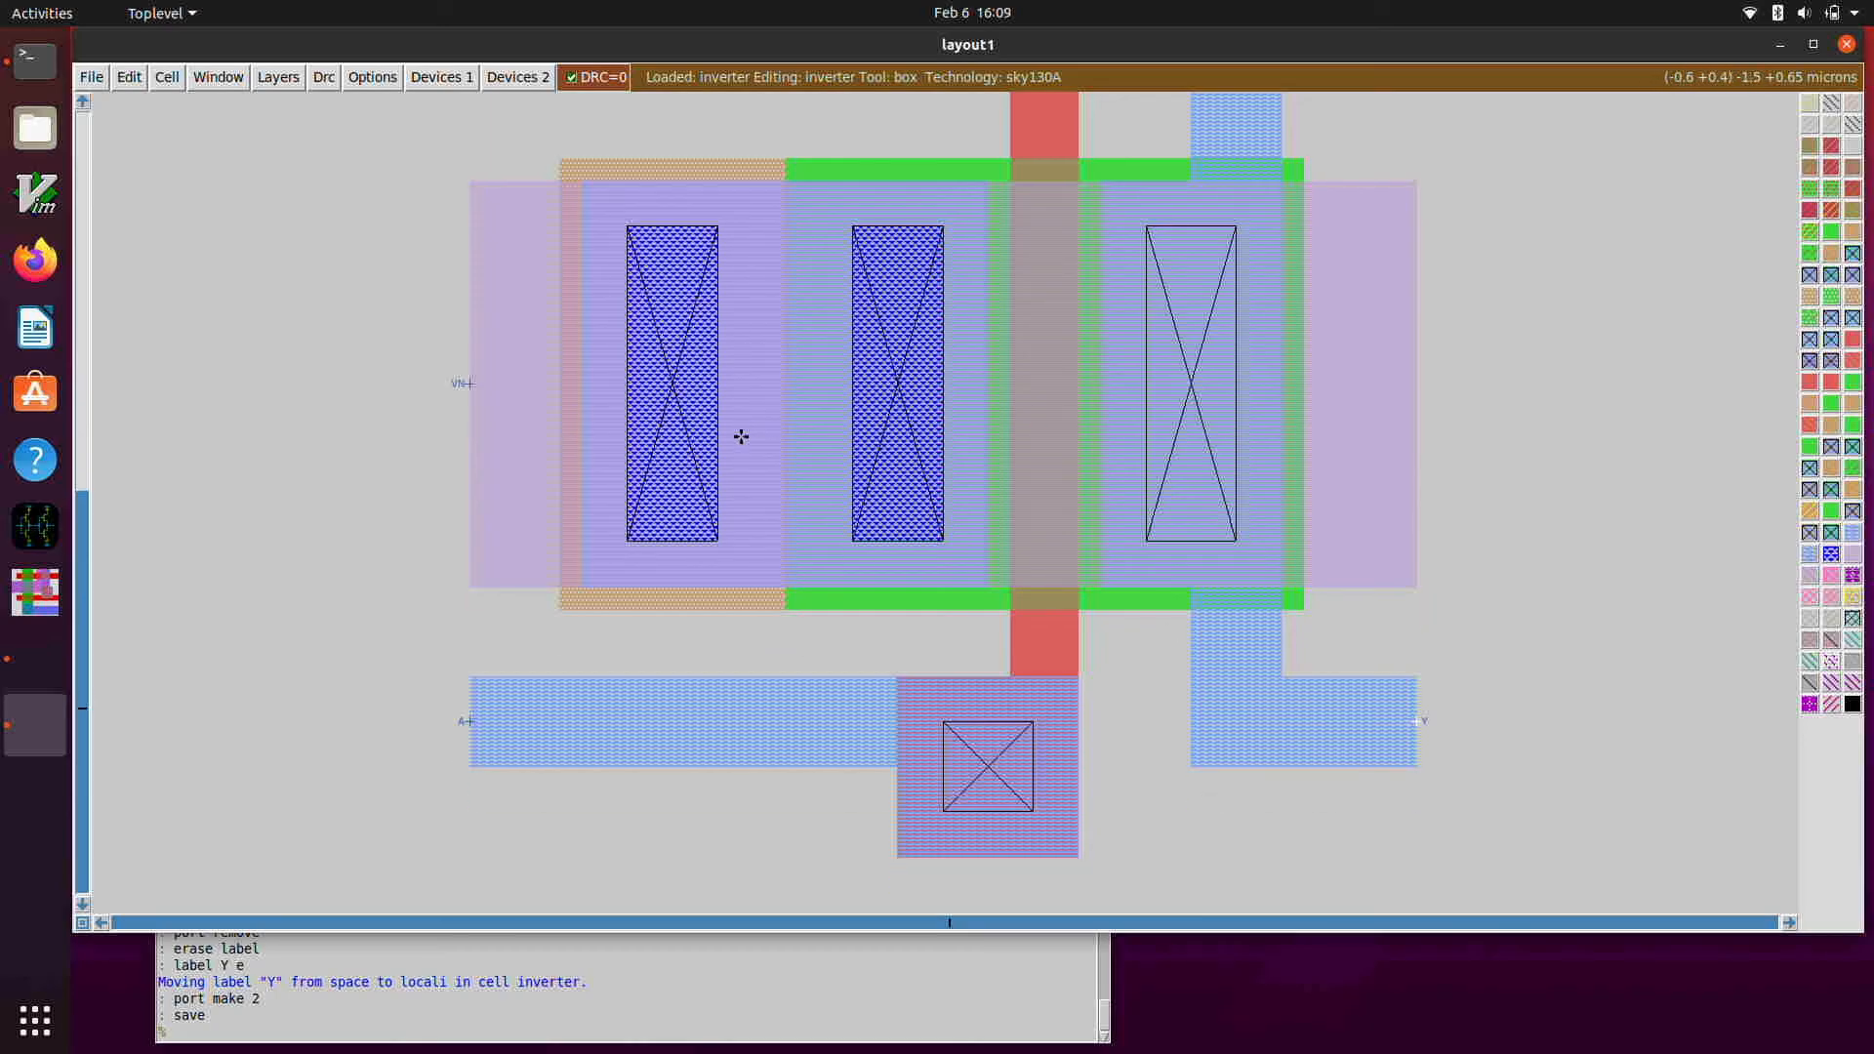
key("s")
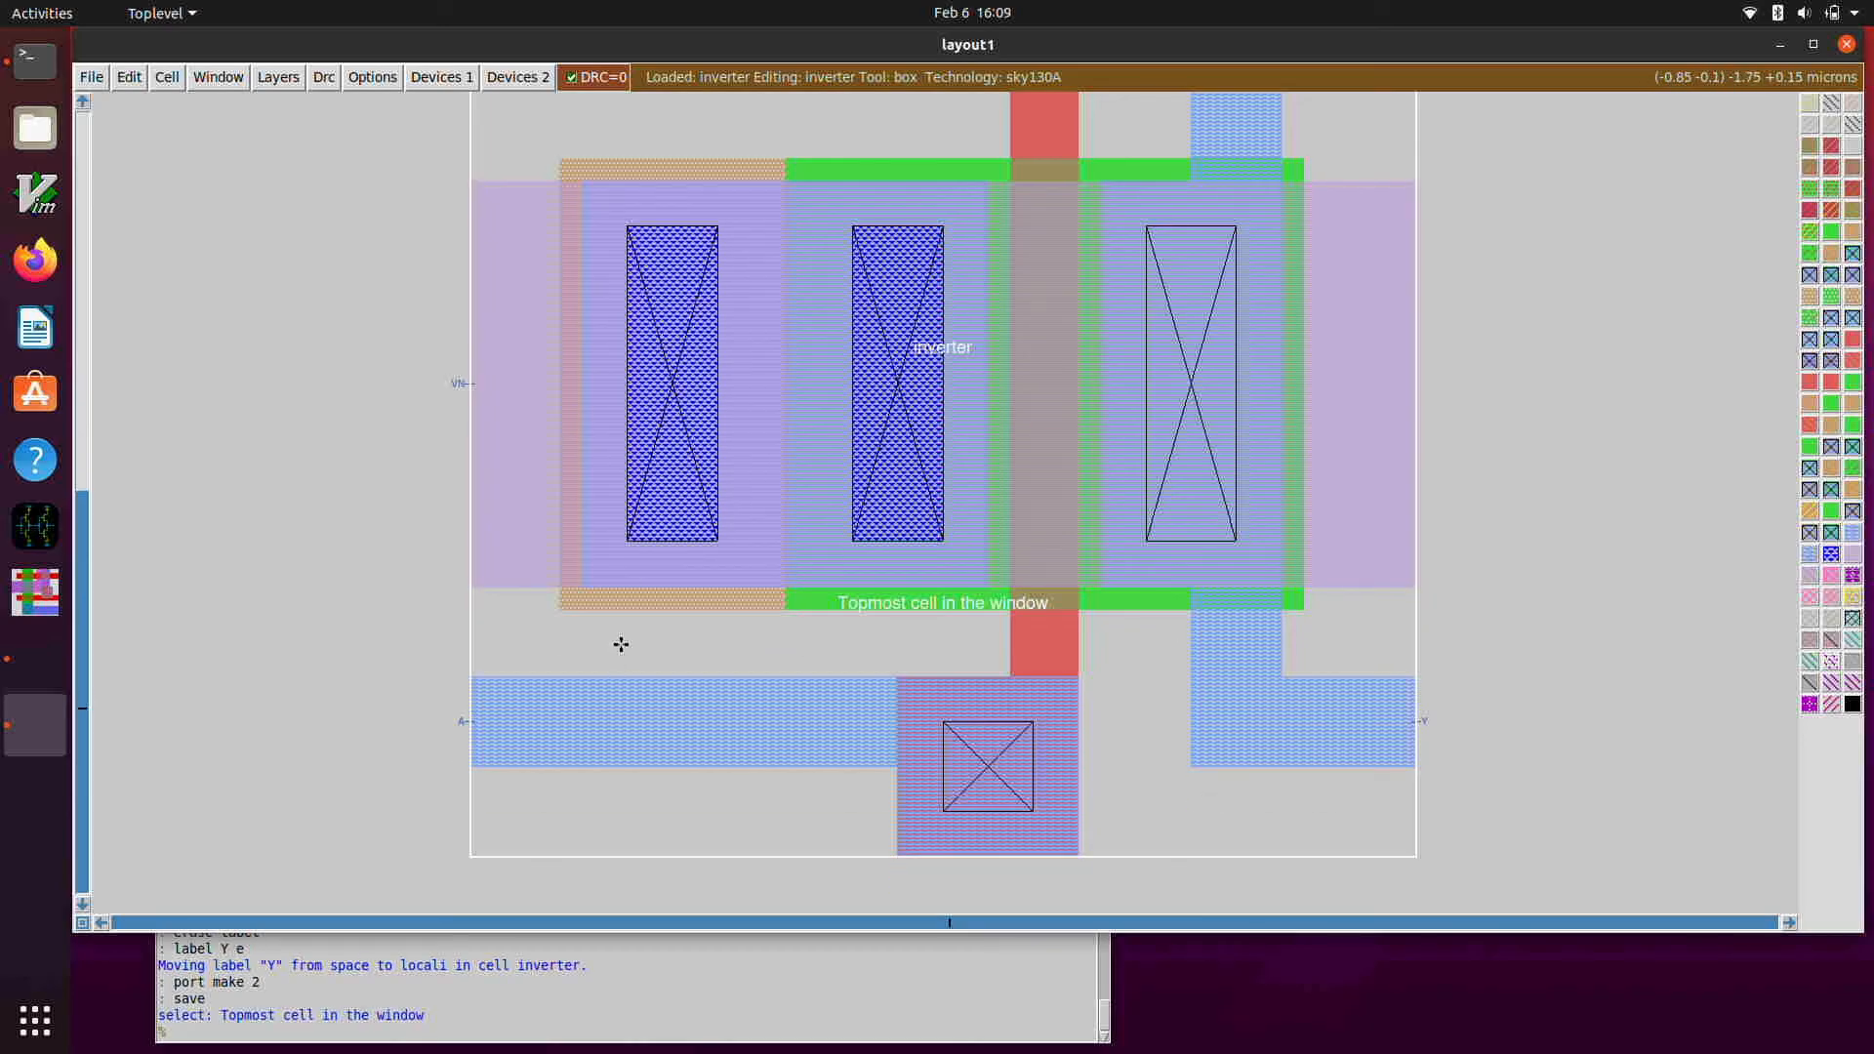
key("v")
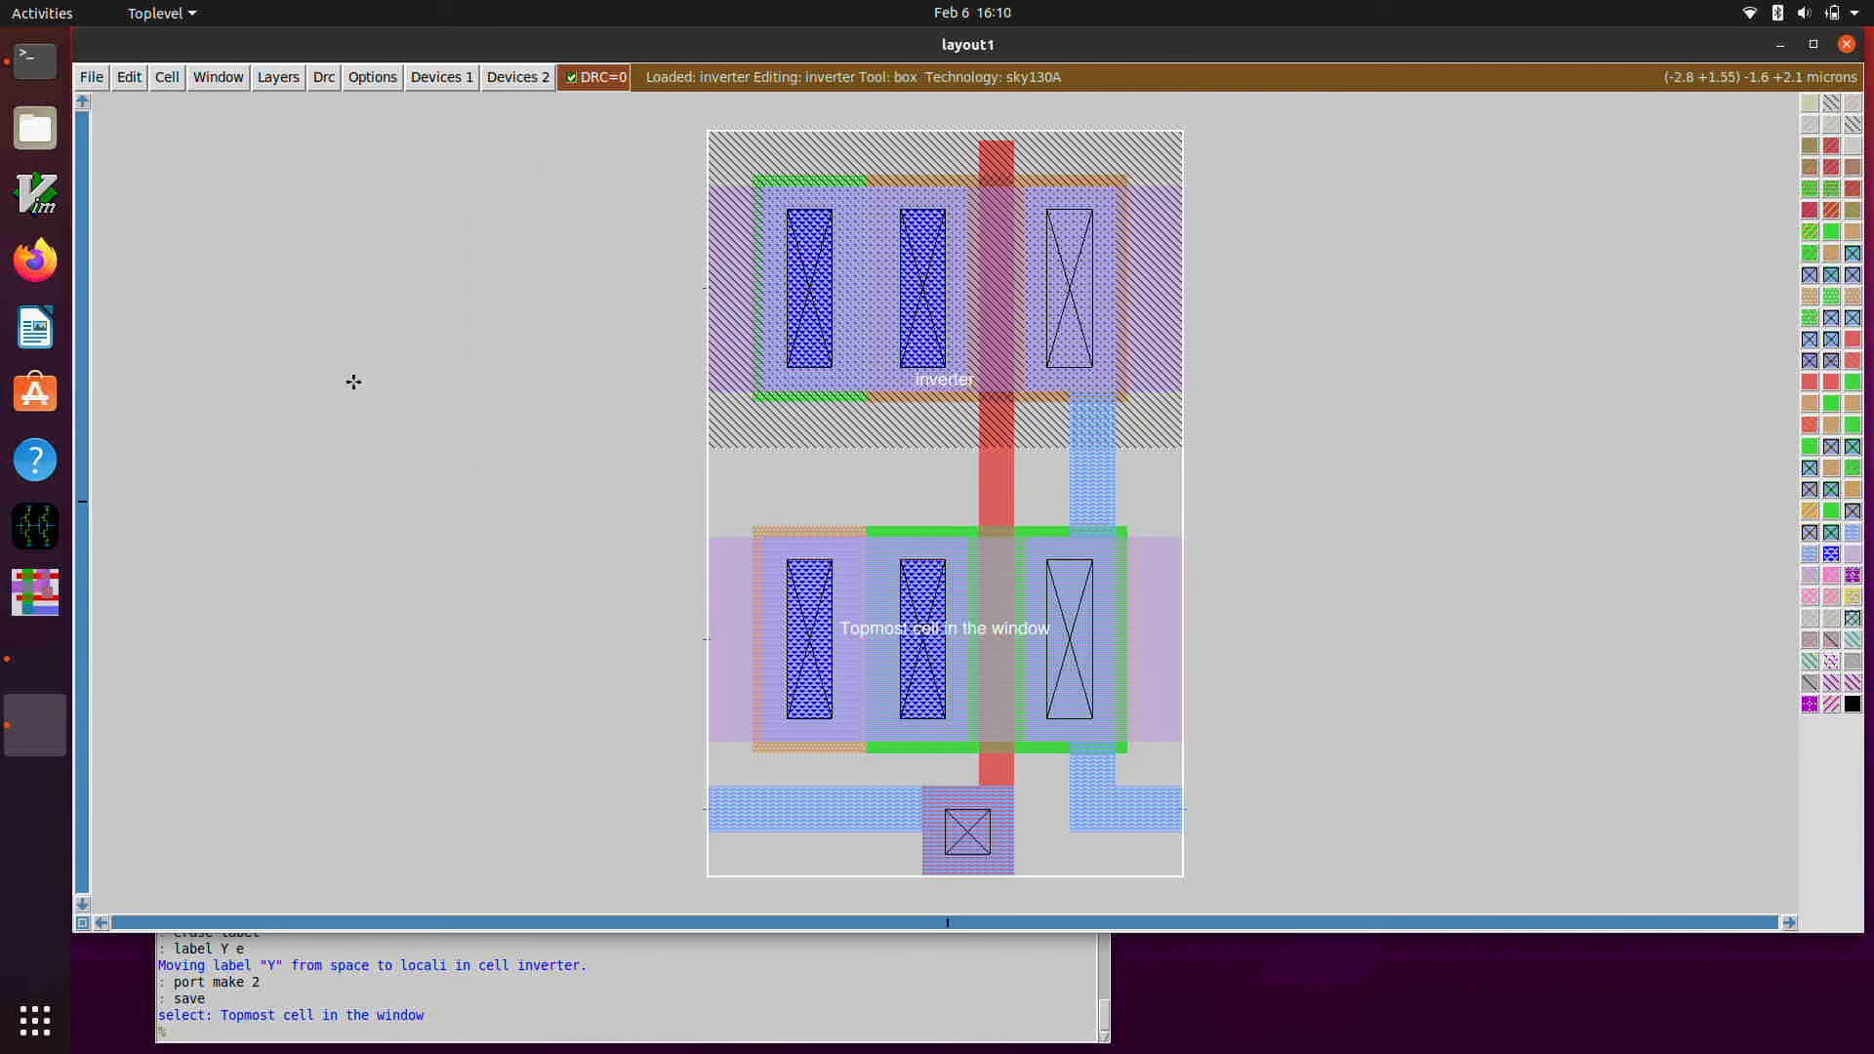
- Create a new cell named buffer
left_click(167, 78)
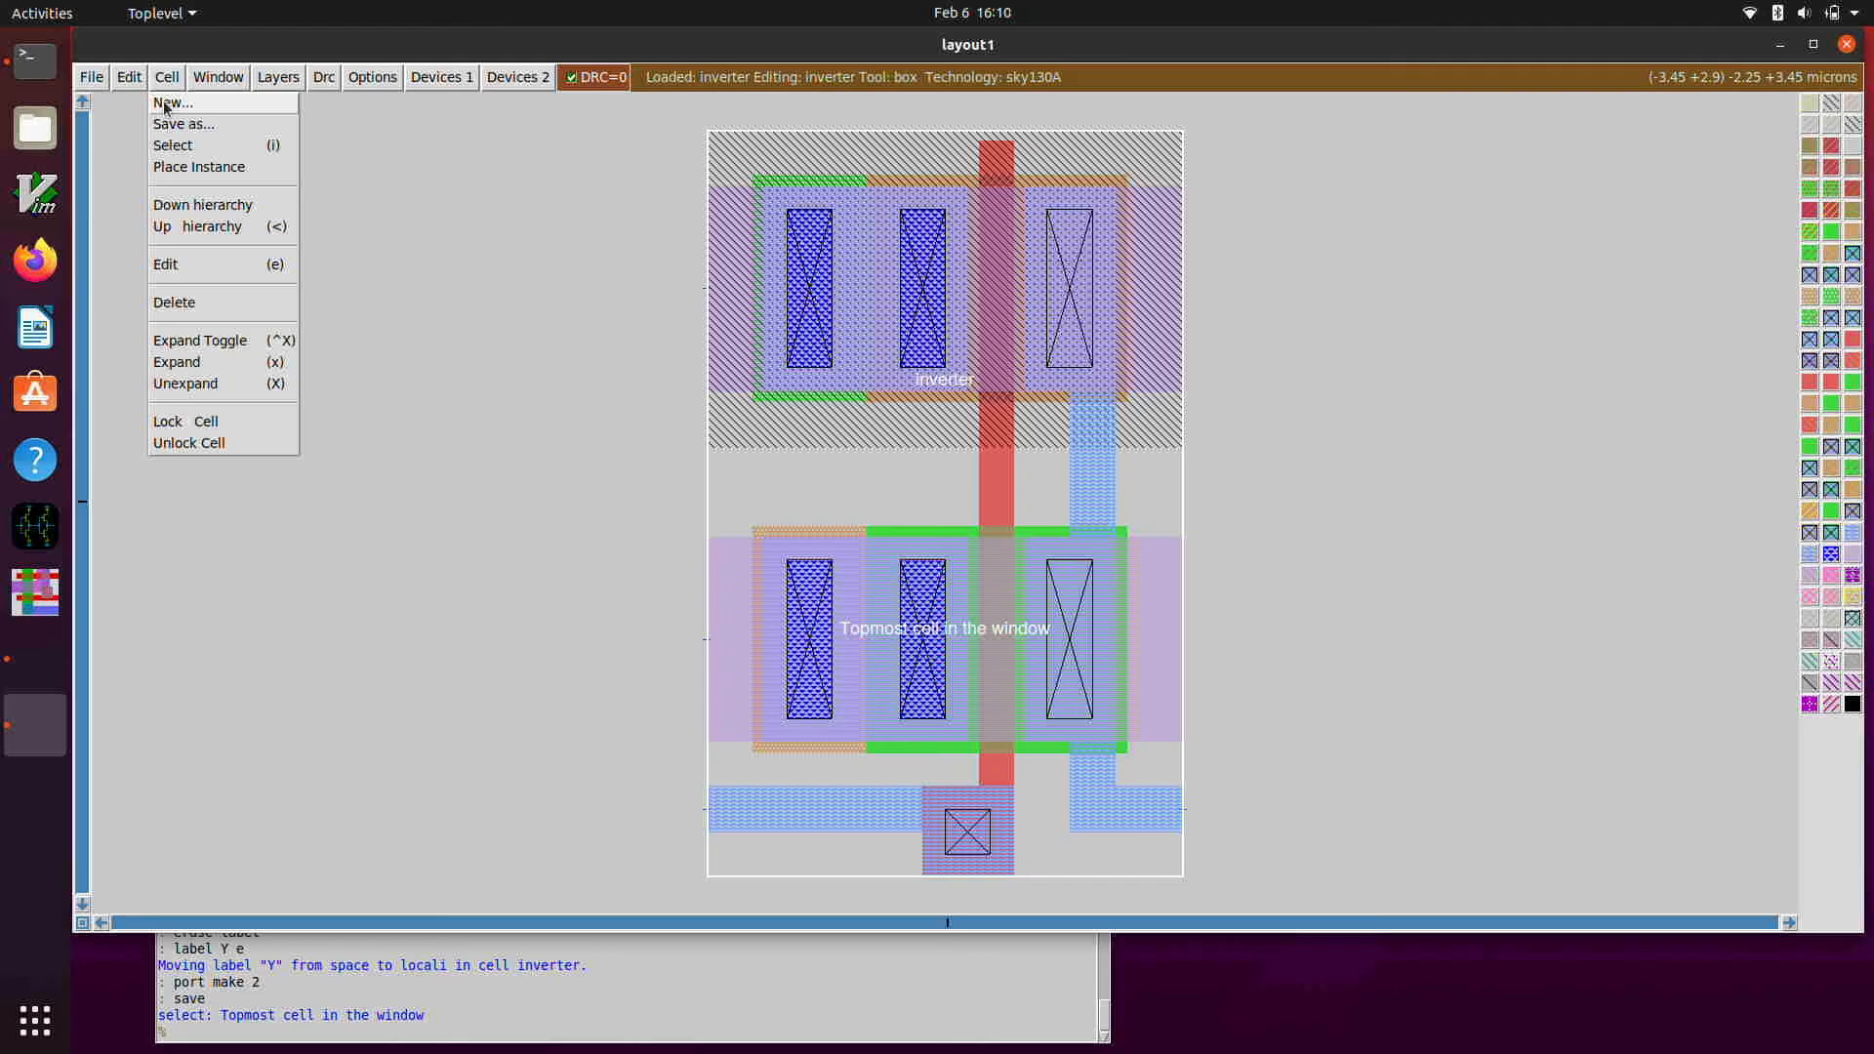
left_click(166, 103)
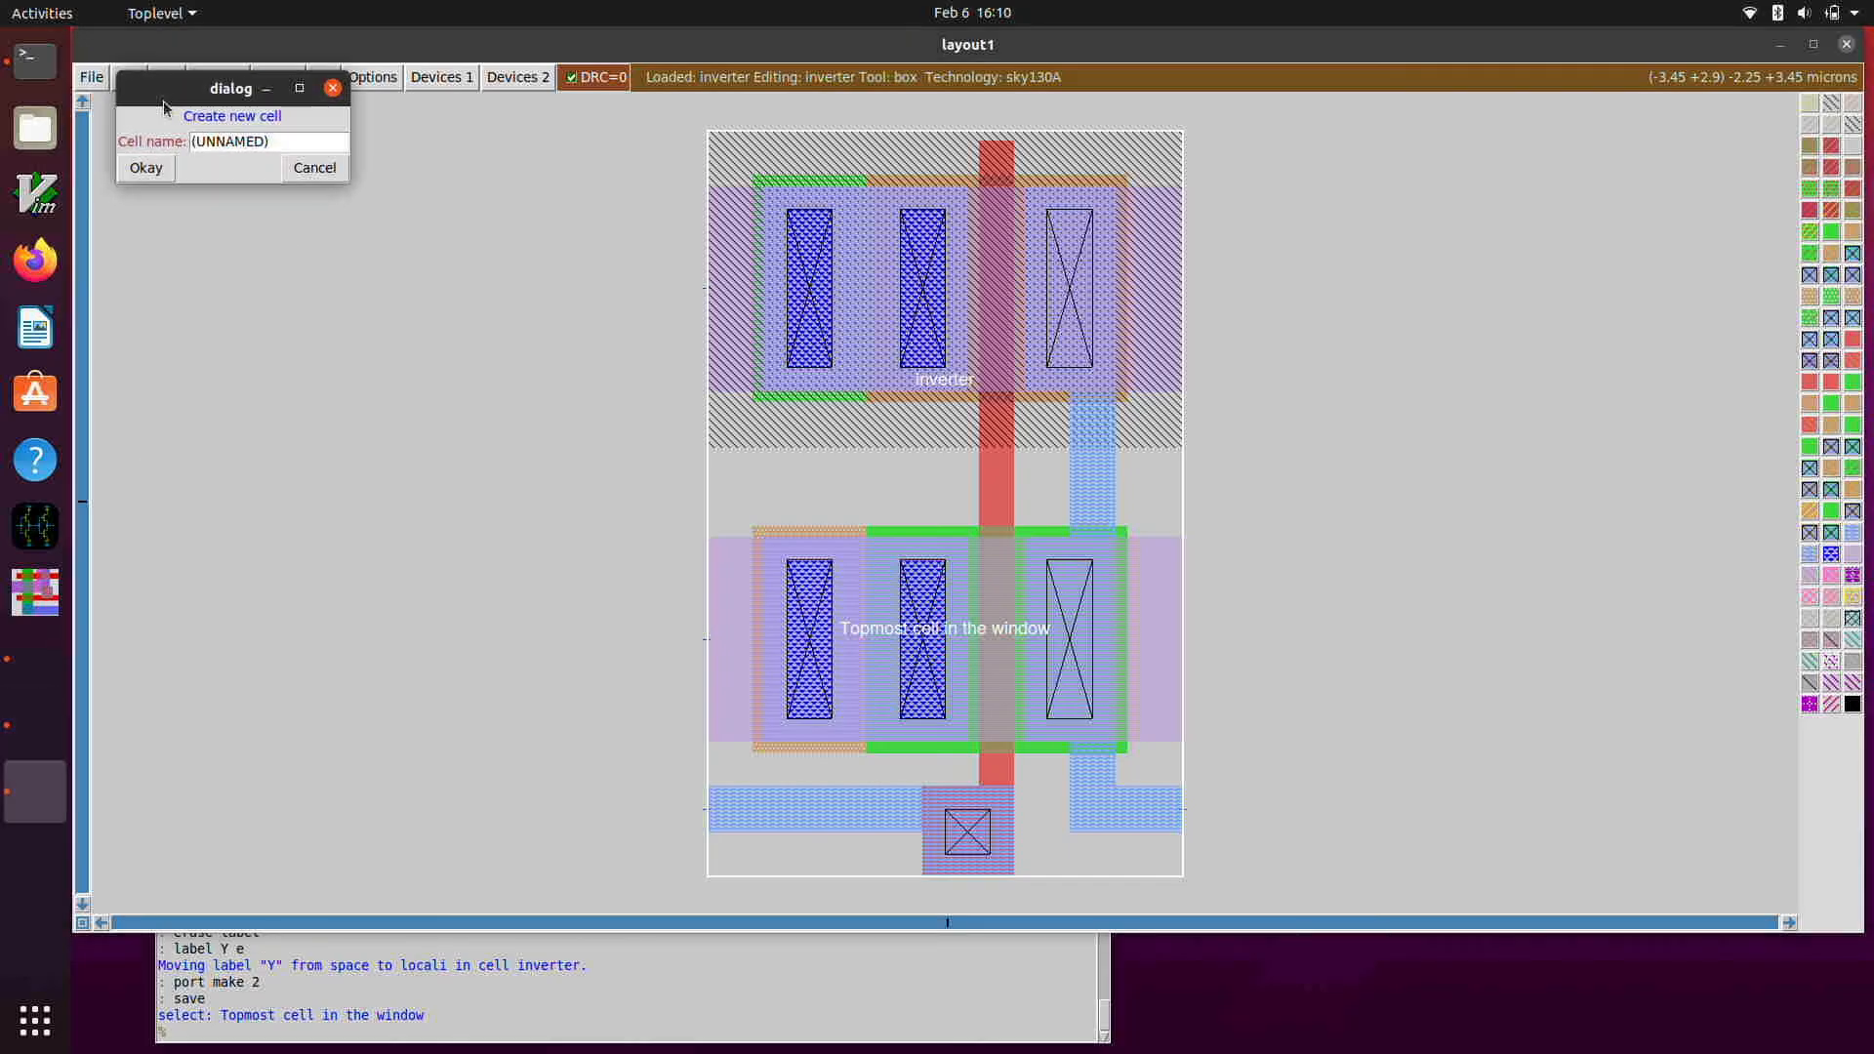
left_click(222, 144)
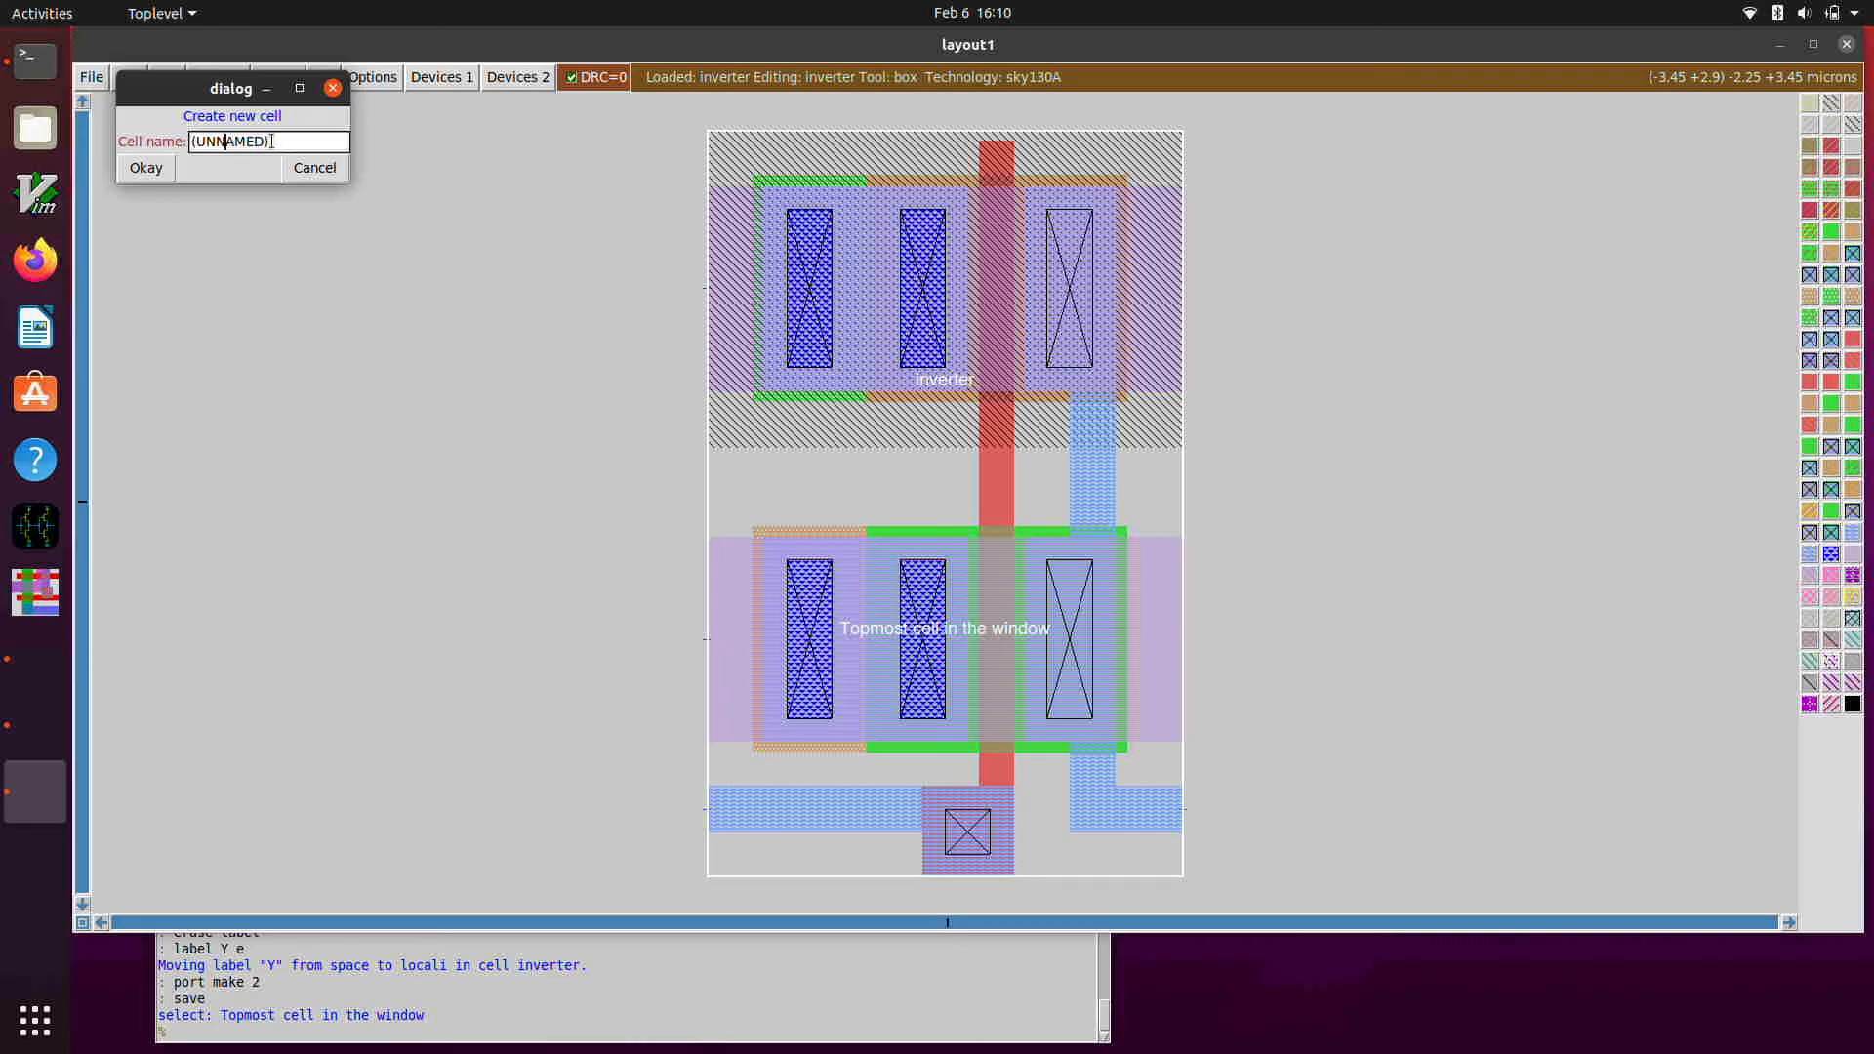
left_click_drag(278, 144, 174, 136)
type("buffer")
left_click(144, 167)
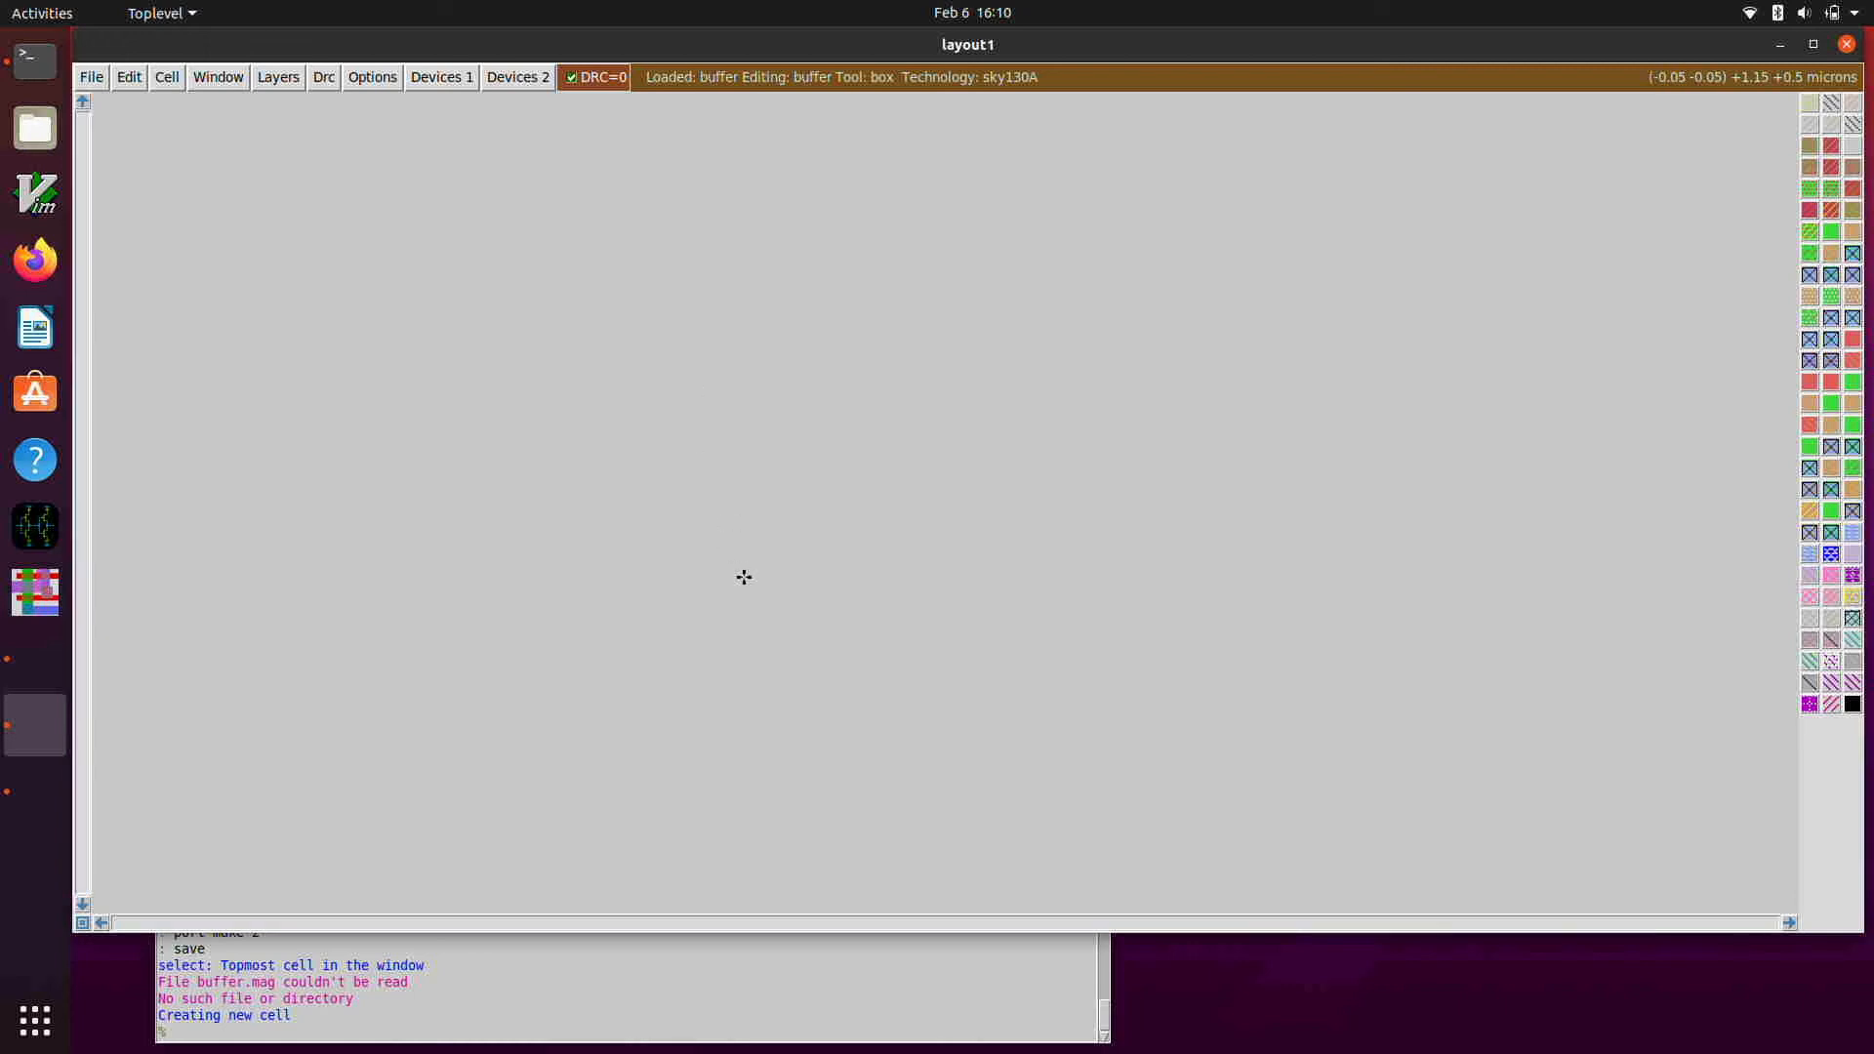
- Set a 0.05 × 0.05 micron box with its upper-right corner at the origin and place an instance of the inverter cell there
left_click(810, 602)
right_click(1081, 466)
right_click(903, 468)
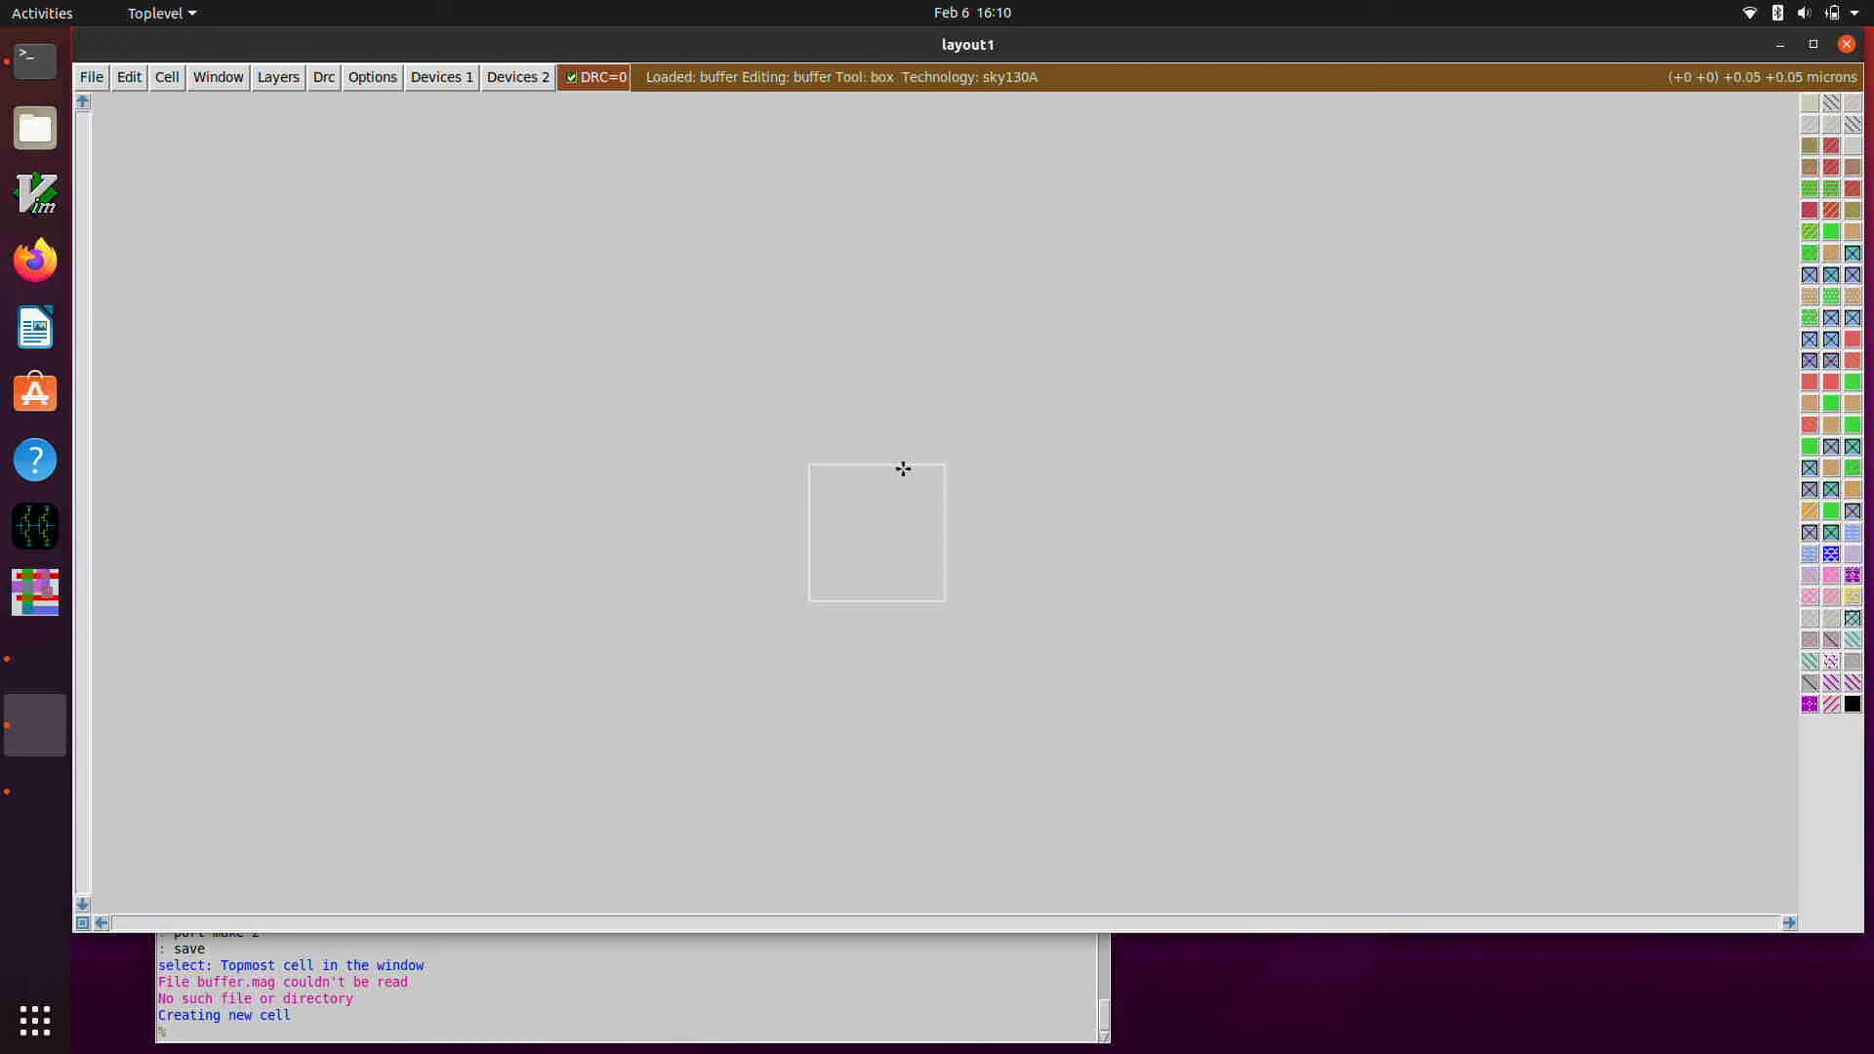
key("b")
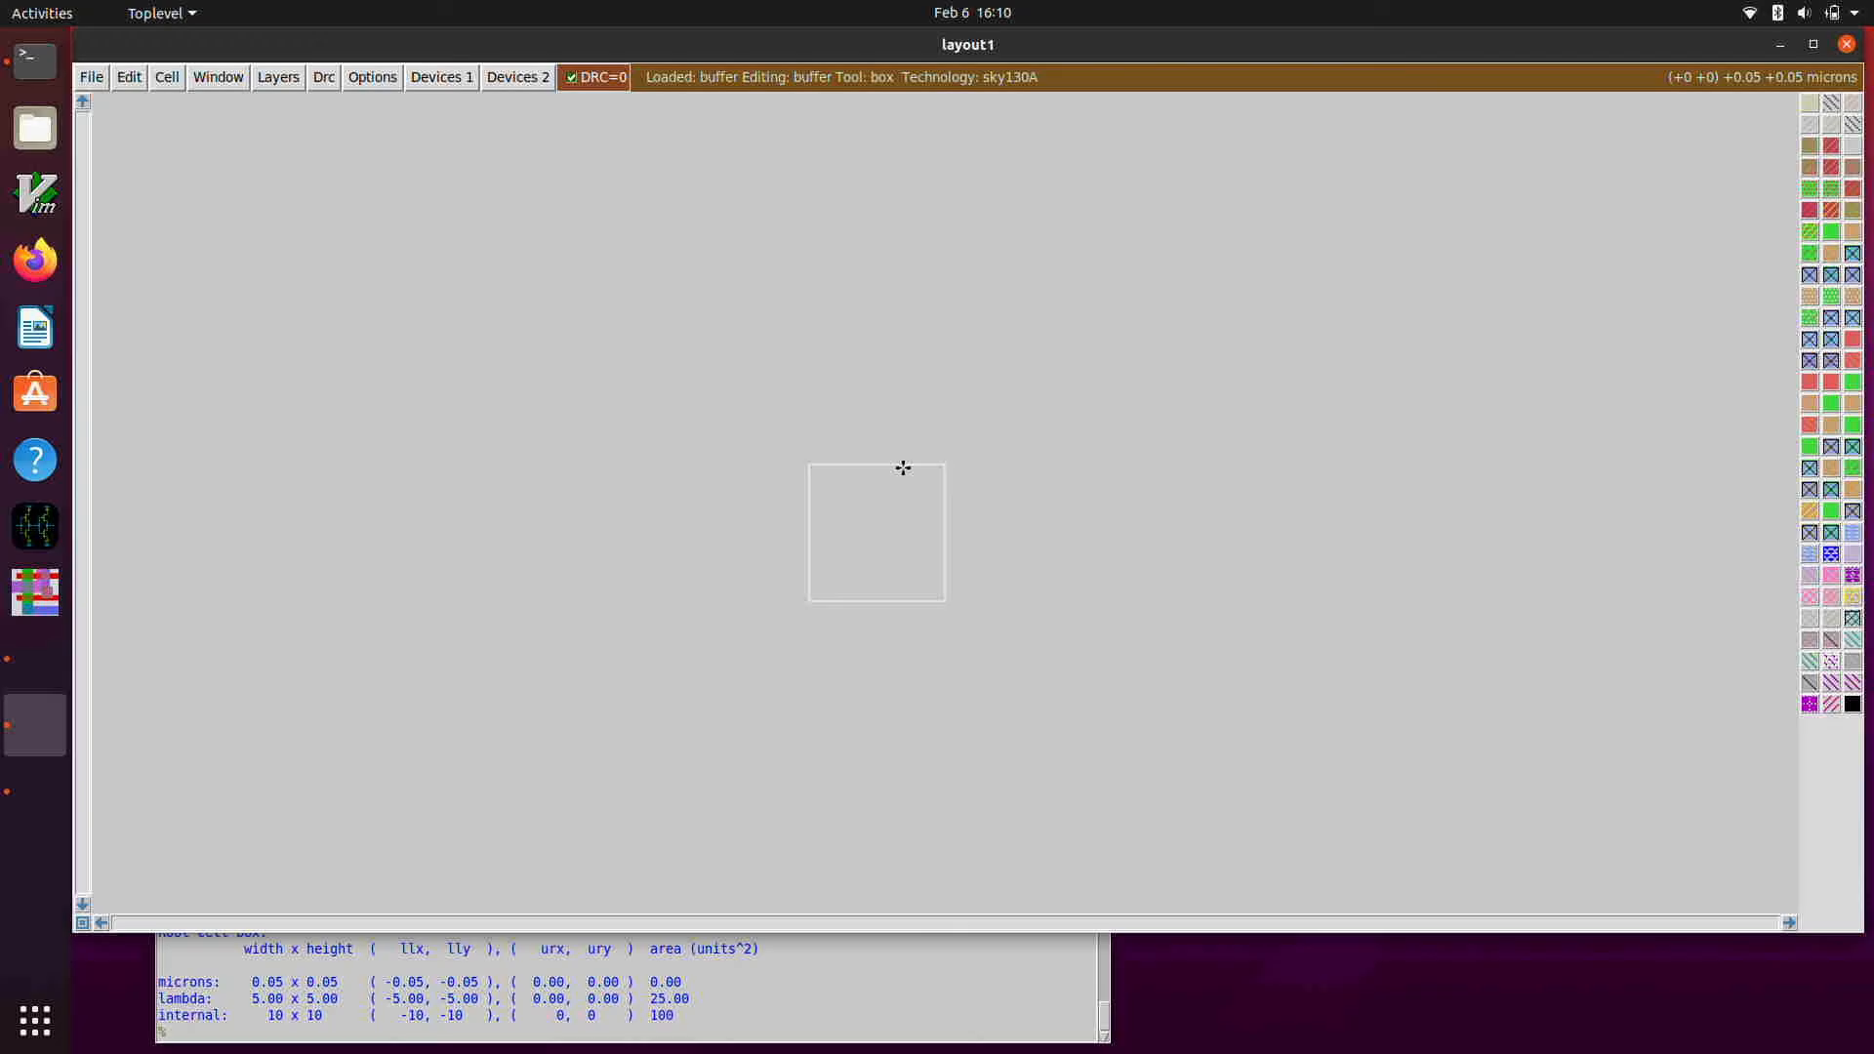
key("shift+z")
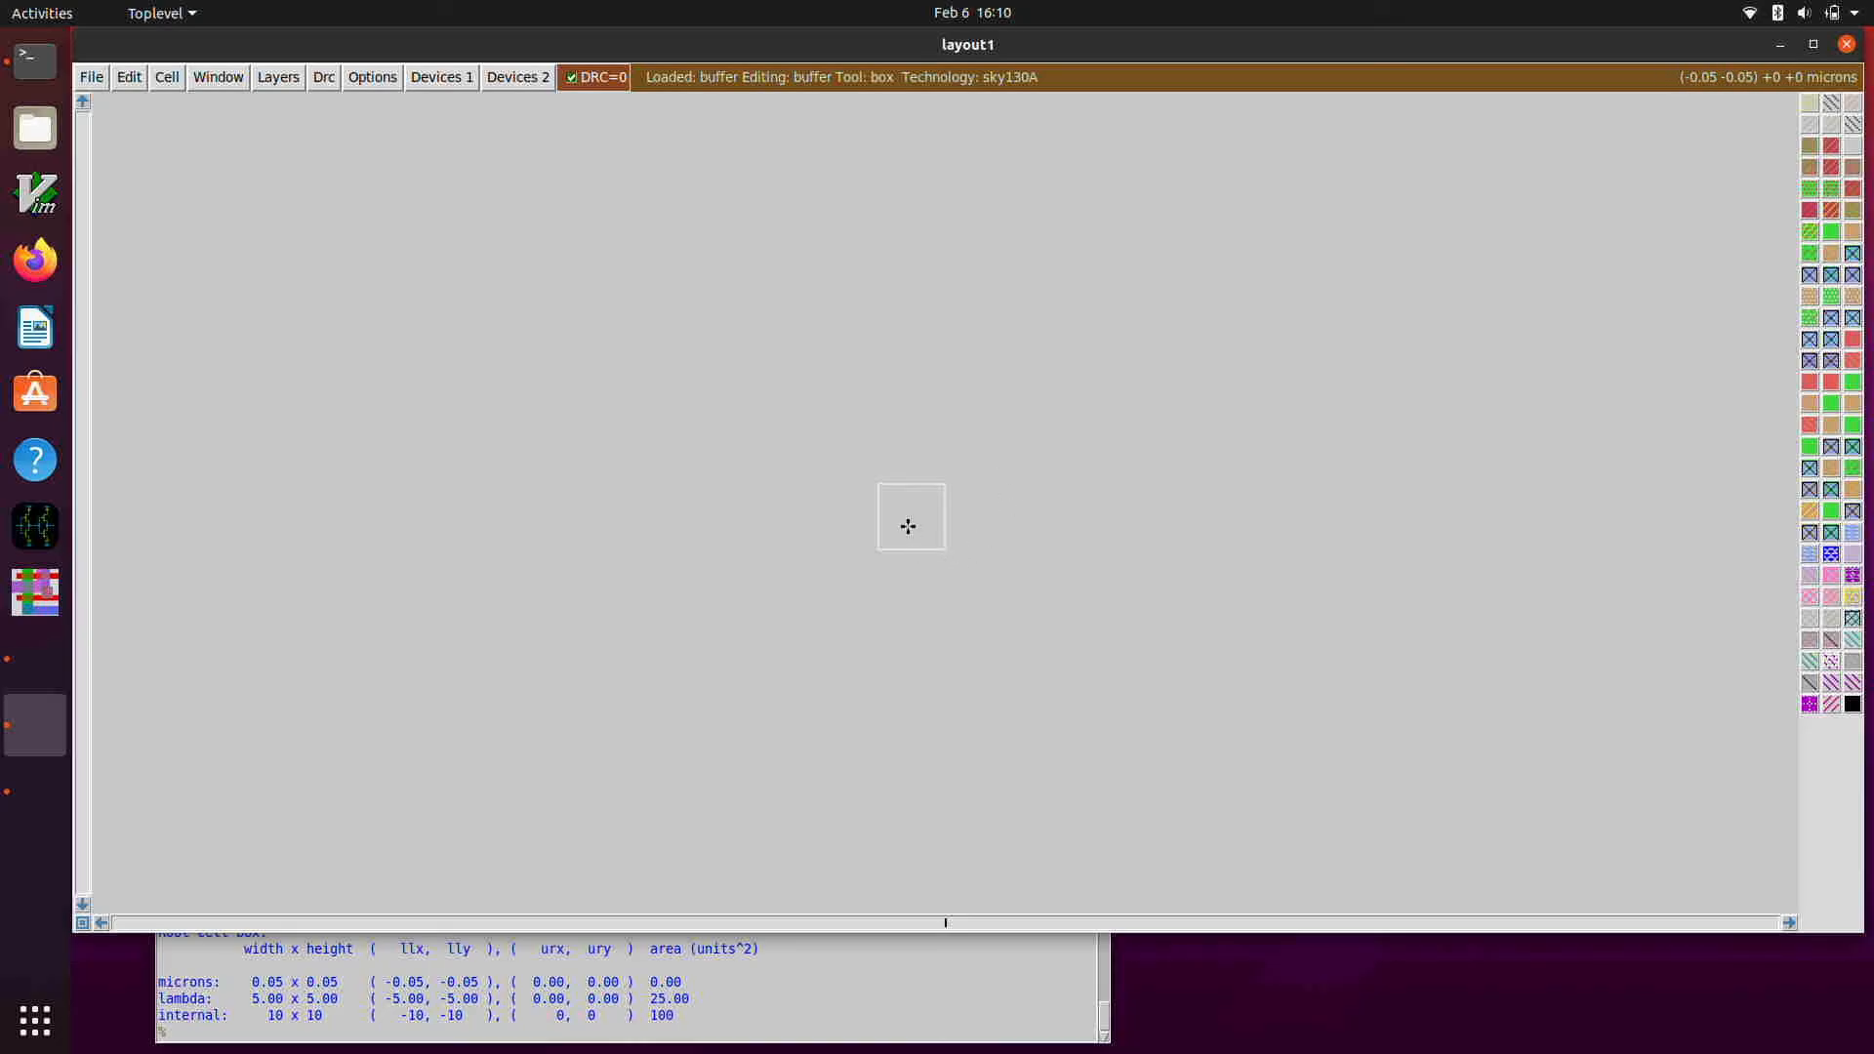
type("getcell inverter")
key("Return")
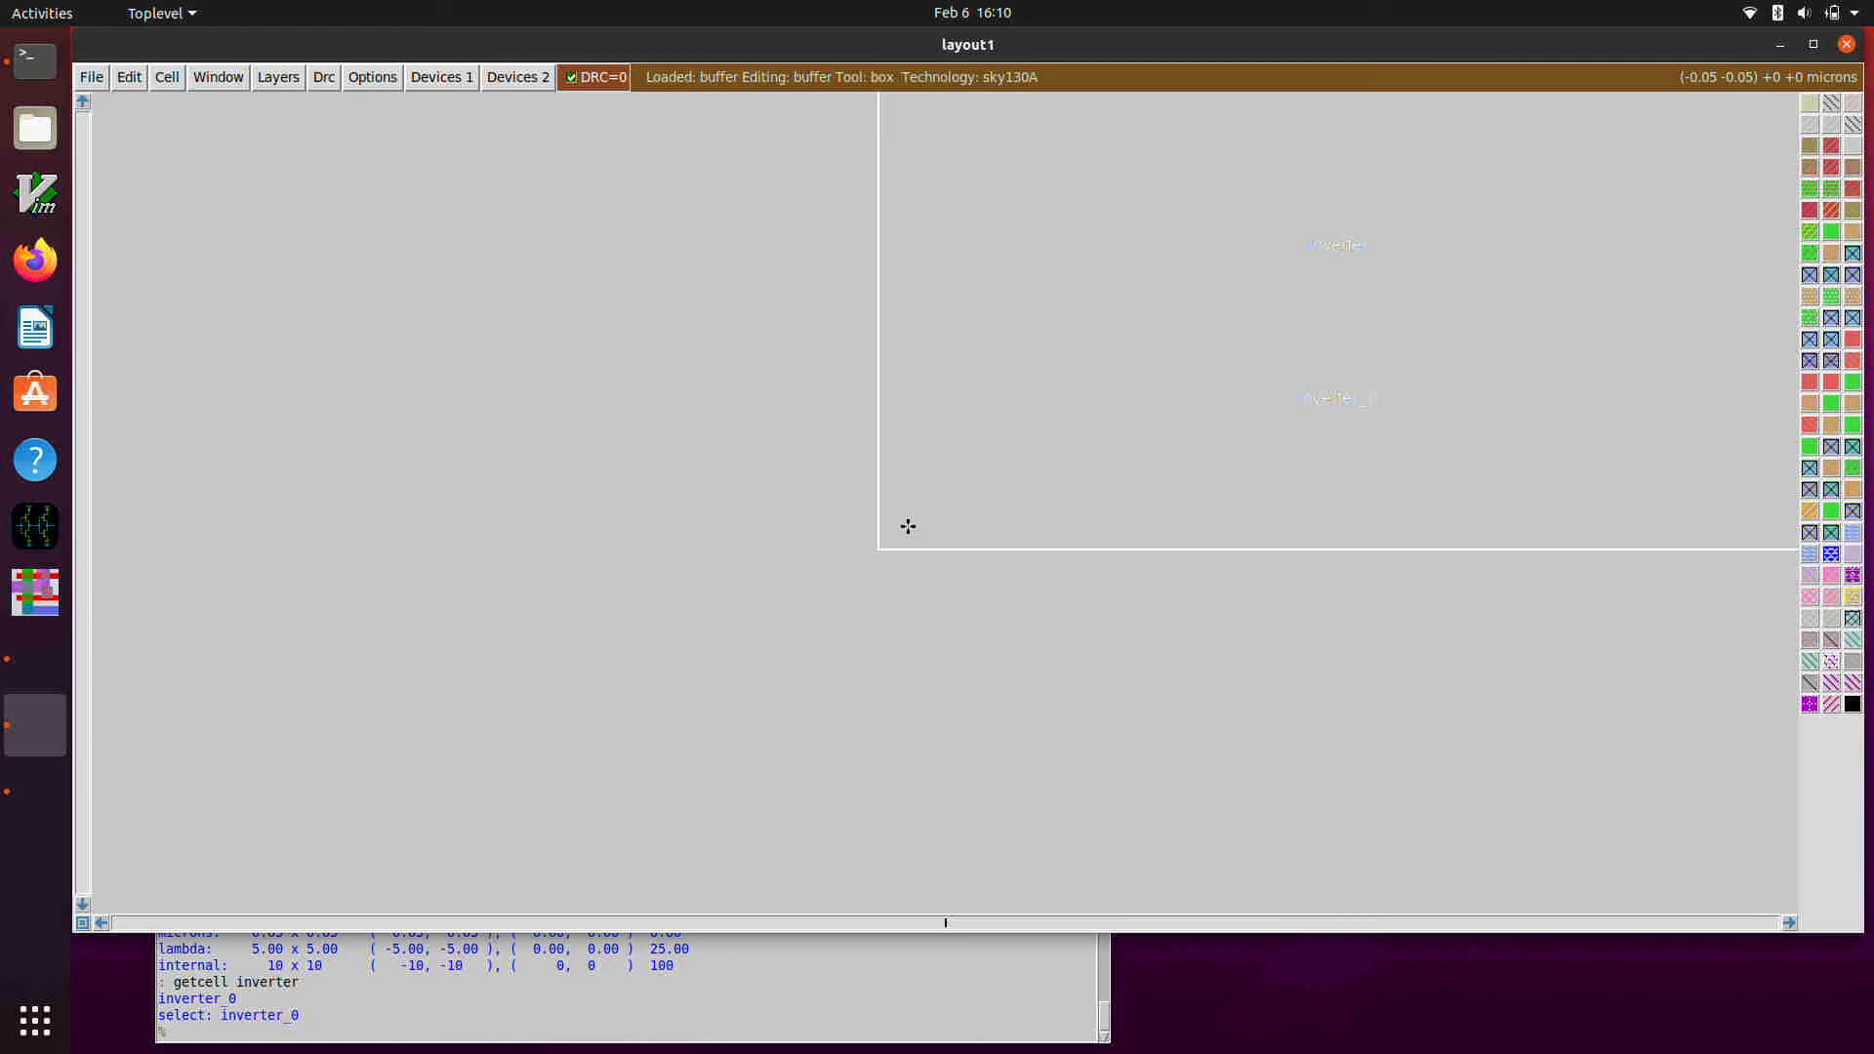
- Fit the placed inverter instance in the view and expand it to show its internal layout
key("v")
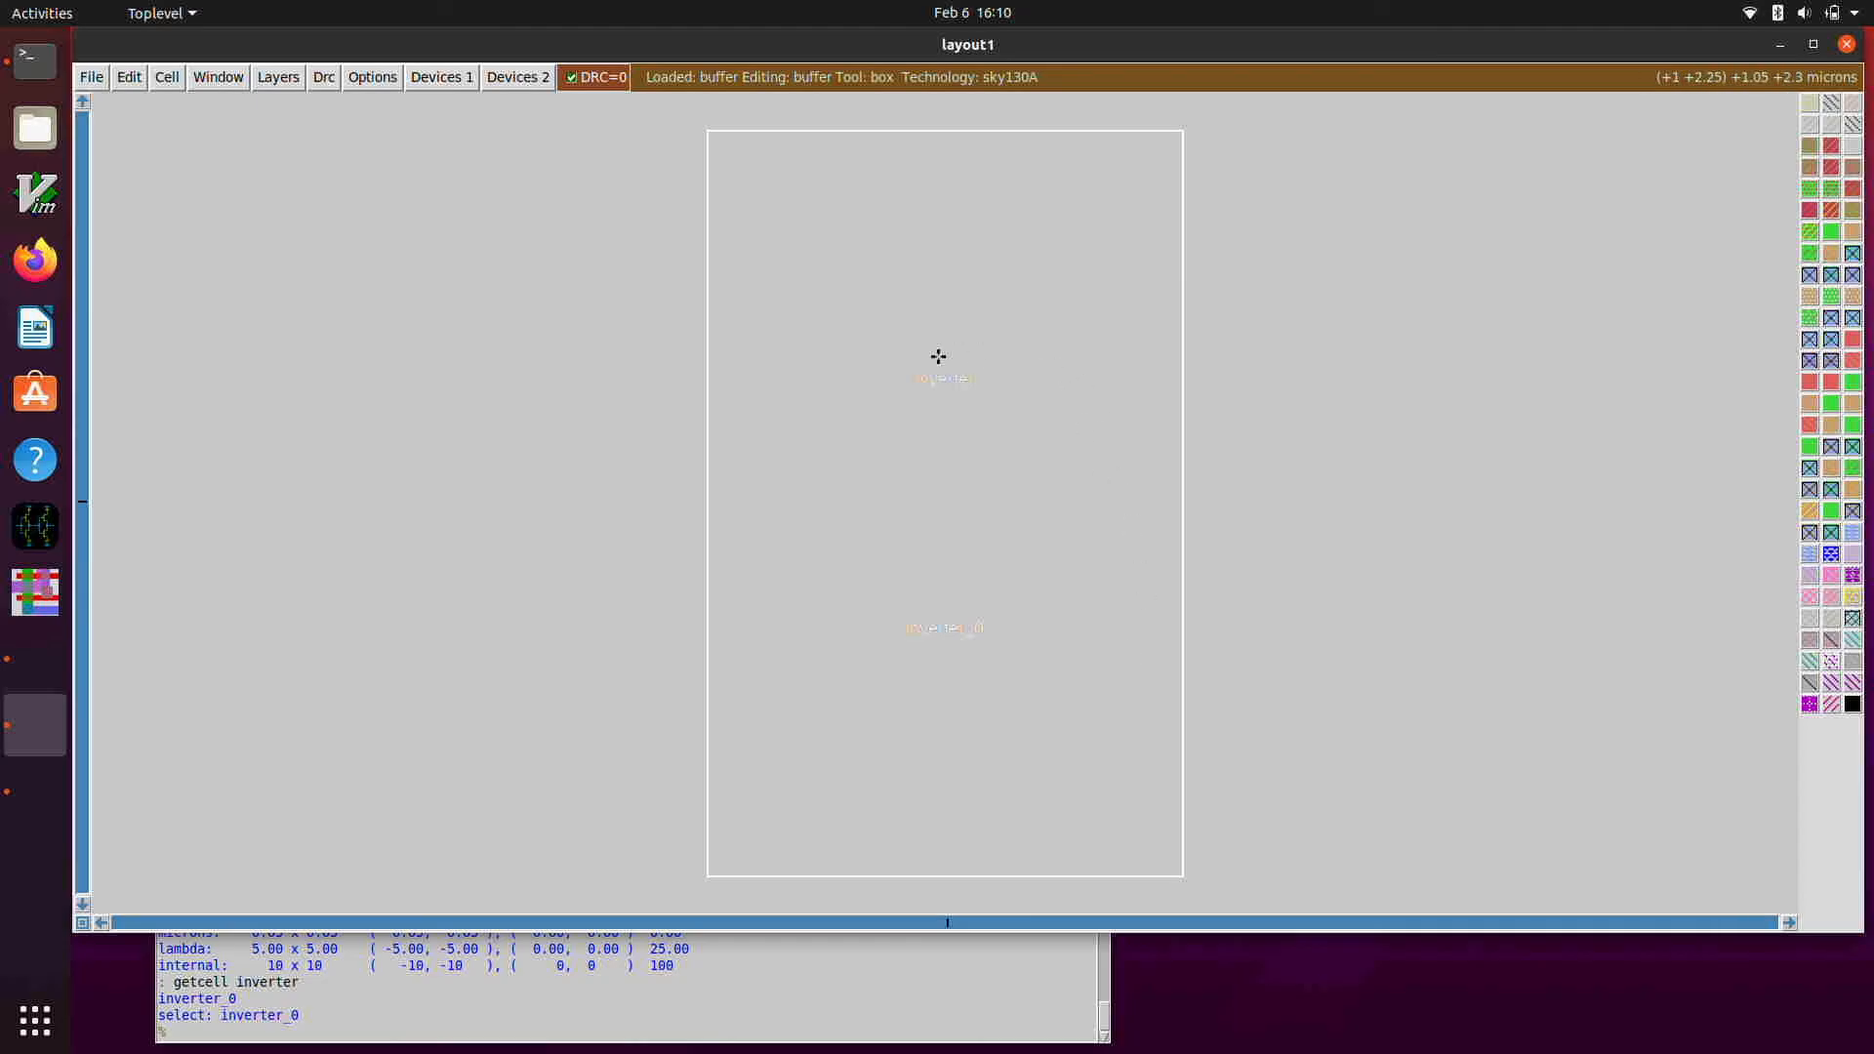
key("x")
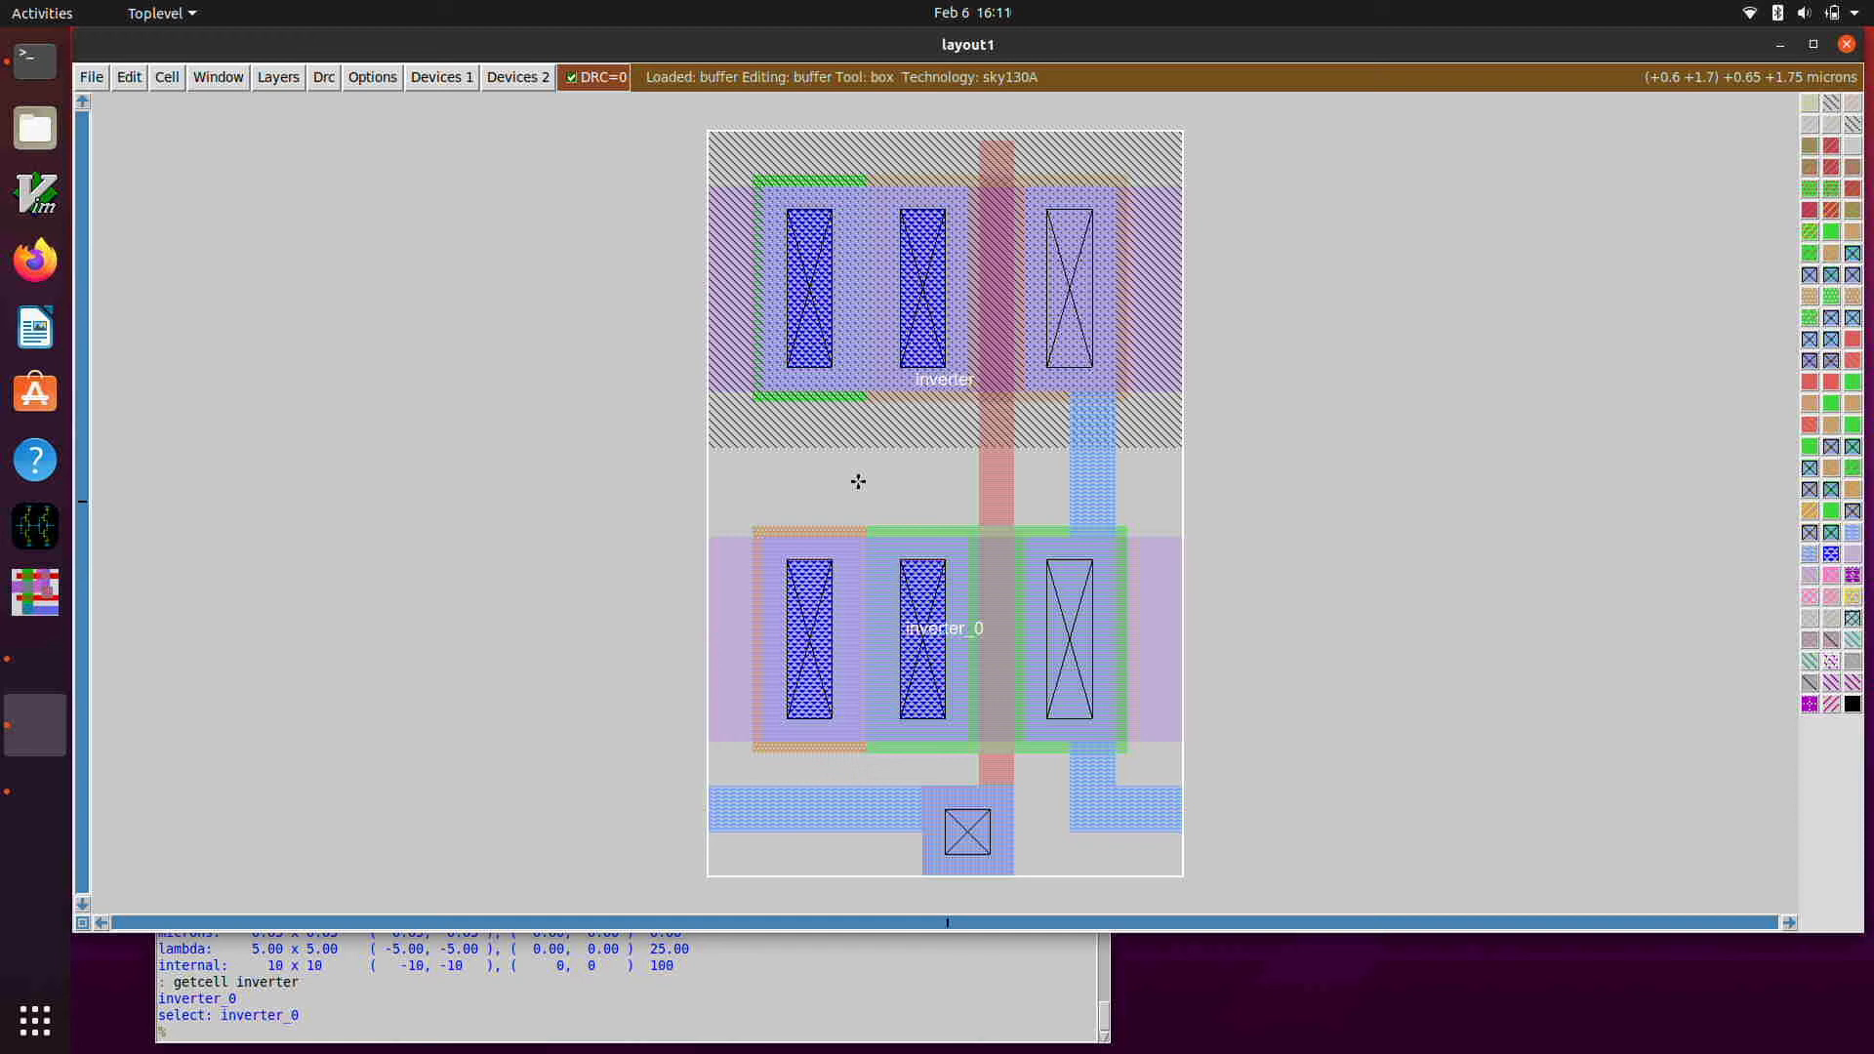
key("shift+x")
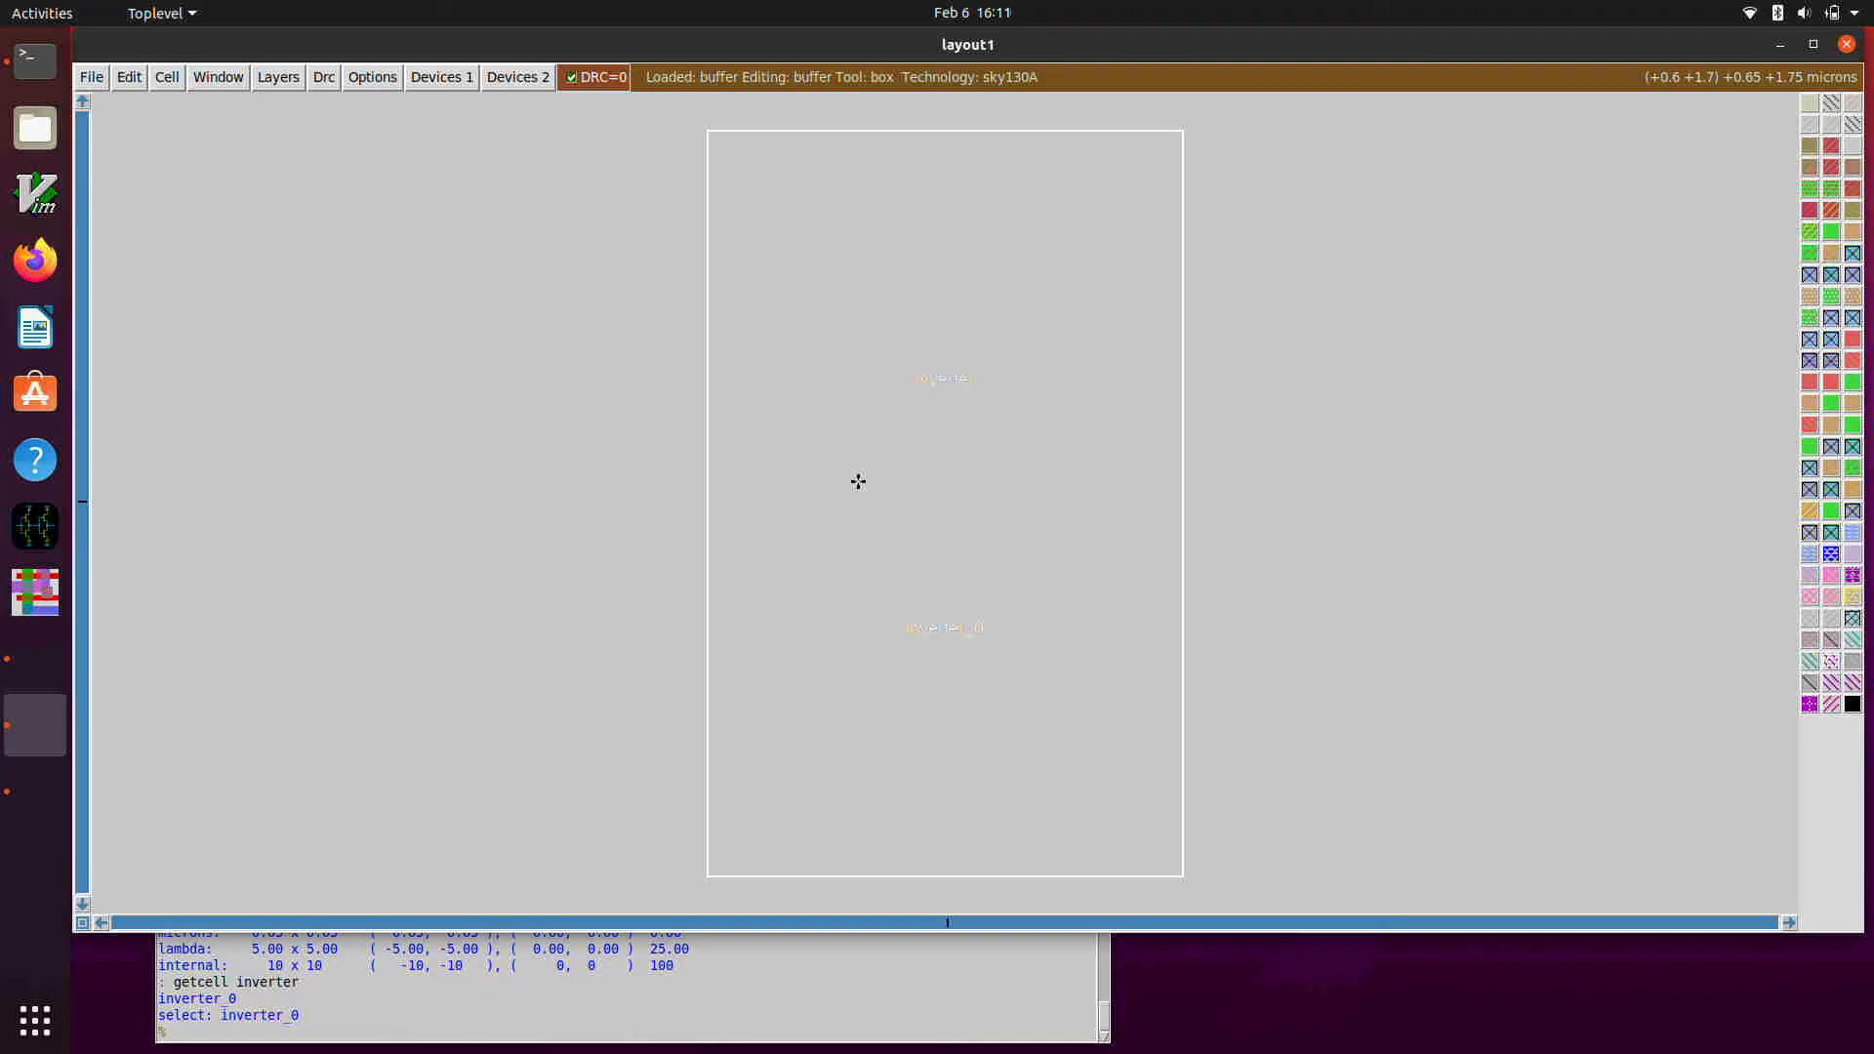
key("x")
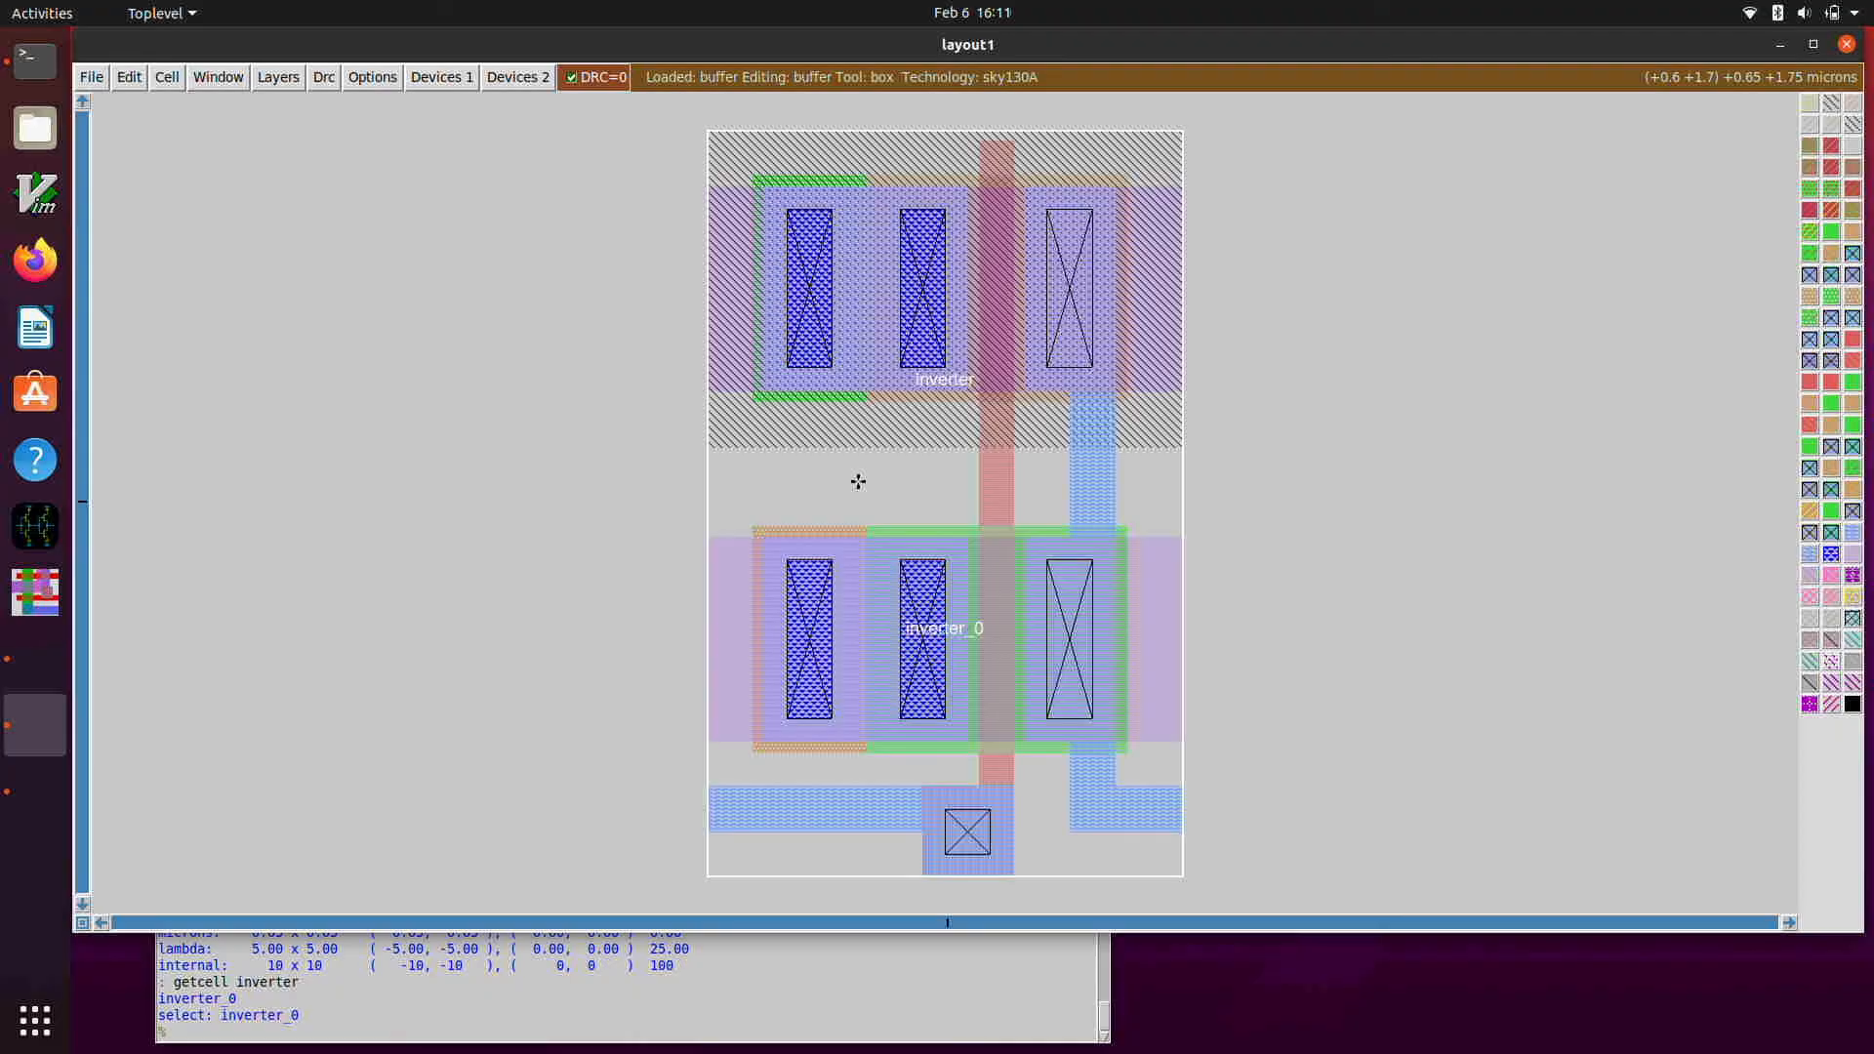
- Place a second inverter instance directly against the first one's right edge, aligned at the lower edge, and expand it
left_click(1184, 876)
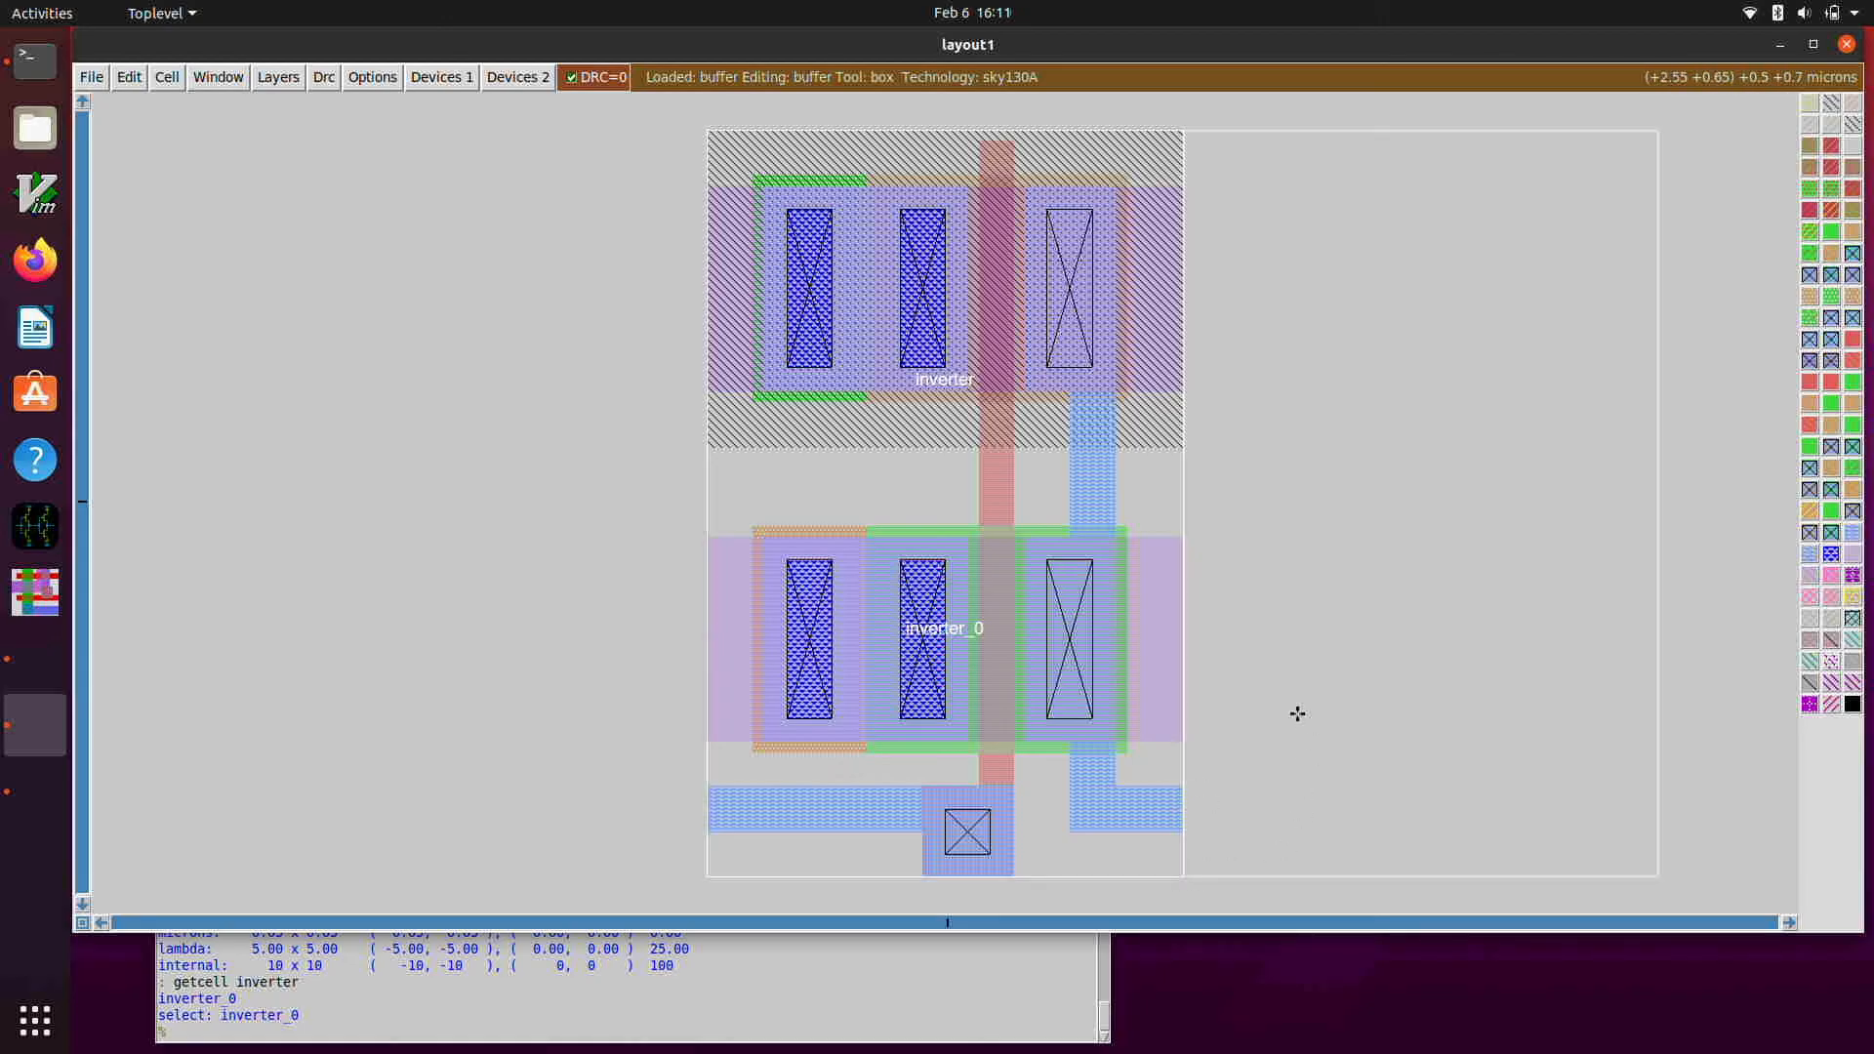
type("getcell inverter")
key("Return")
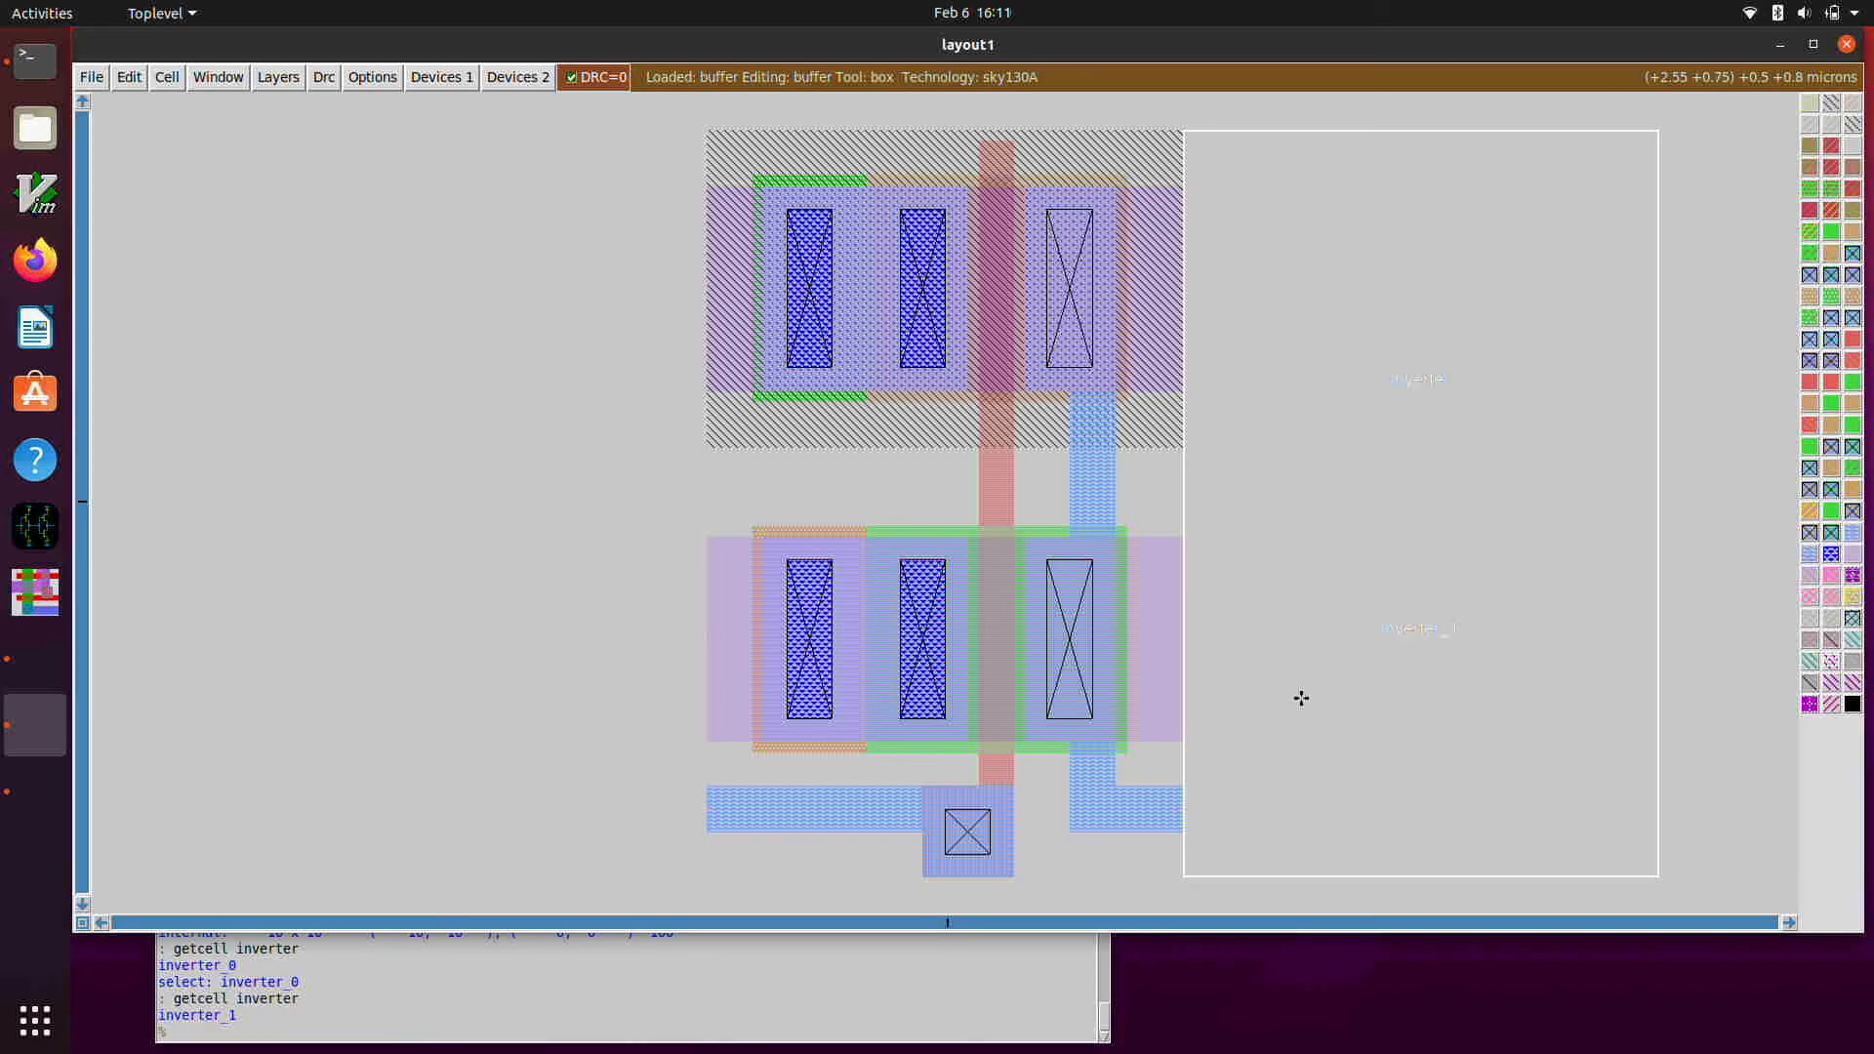
key("x")
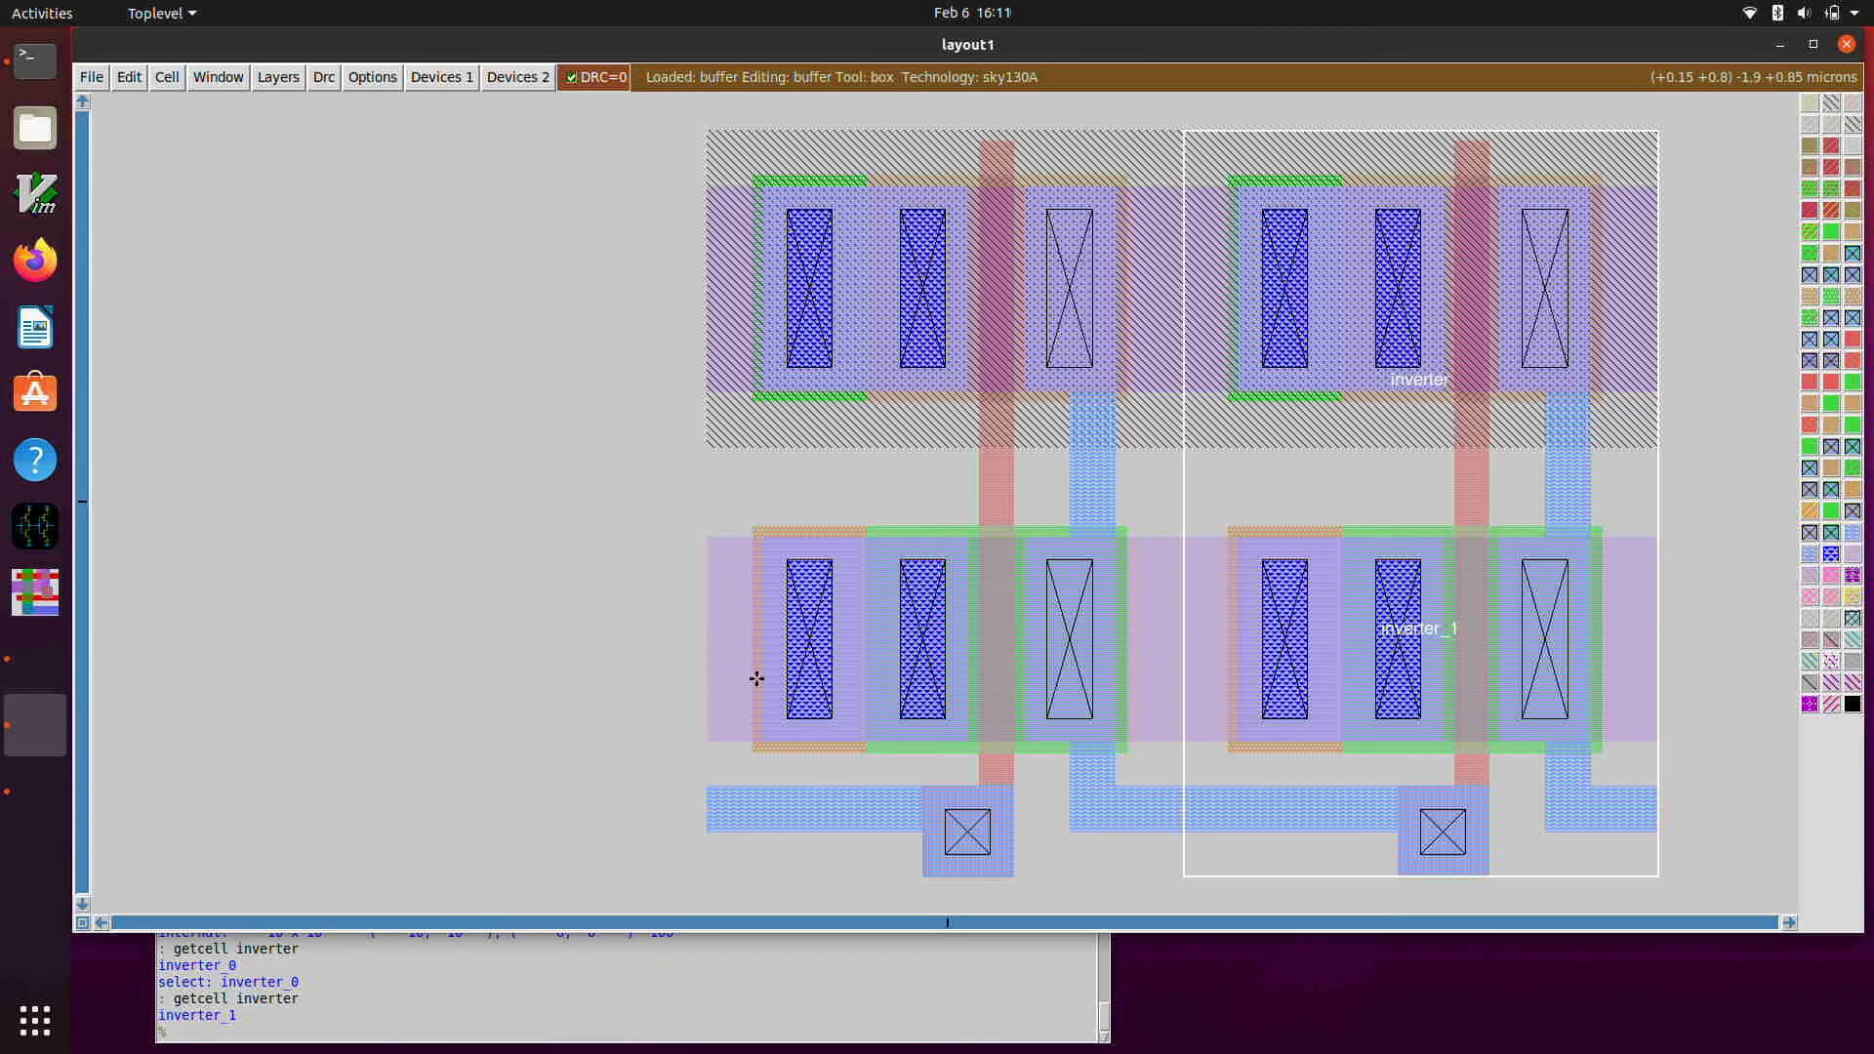
- Check the connectivity of the lower m1 rail and of the first inverter's output across both instances
key("s")
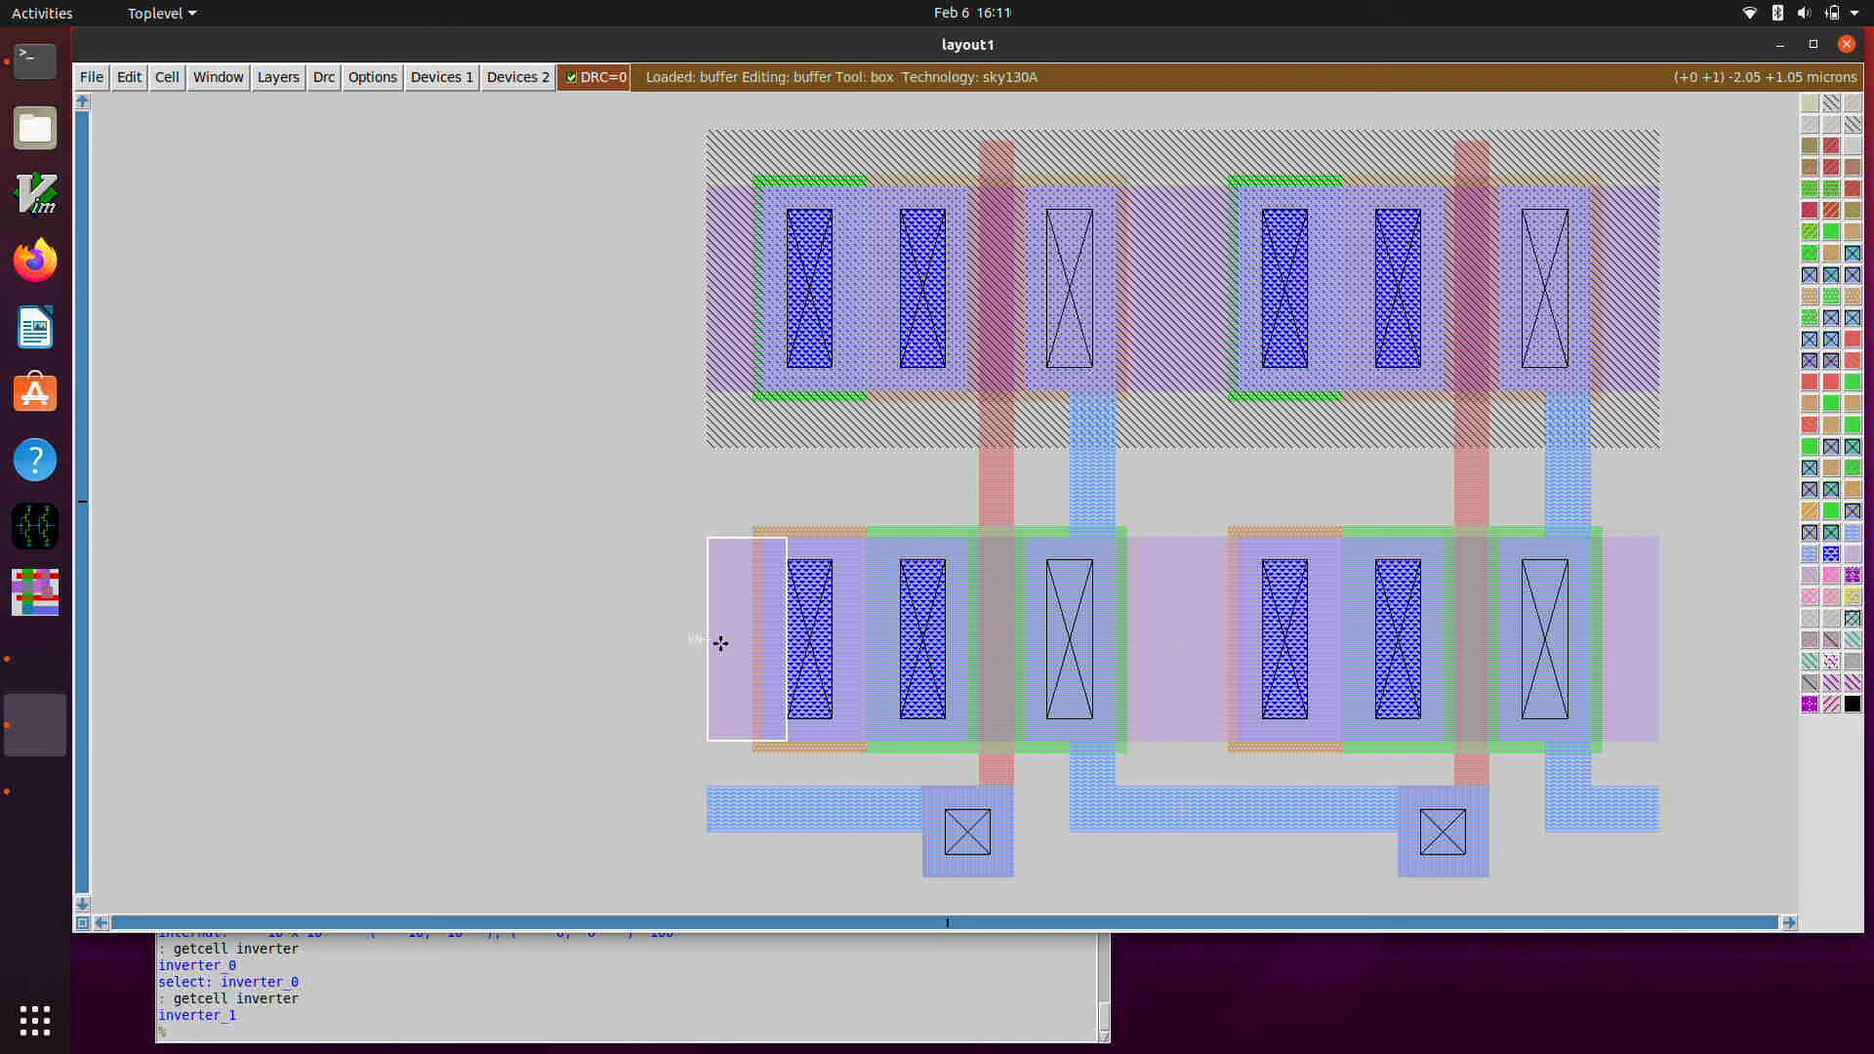
key("s")
key("s")
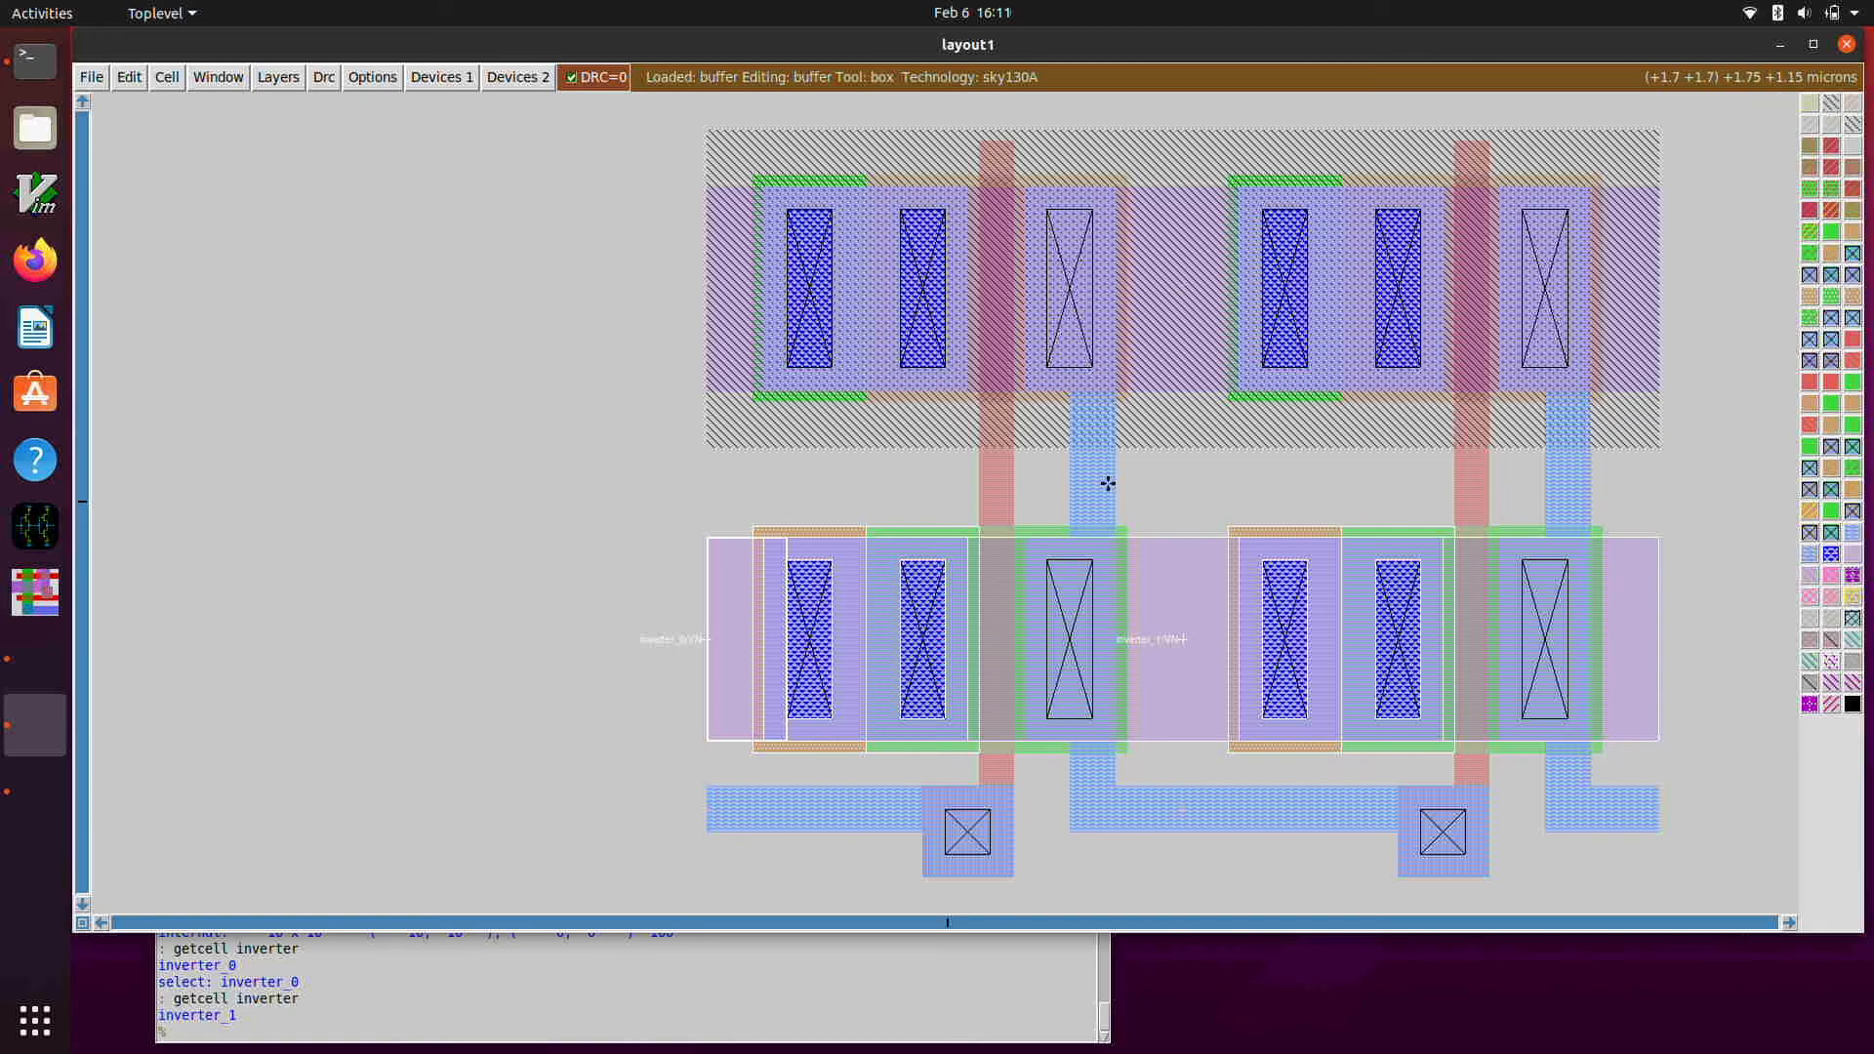
key("s")
key("s")
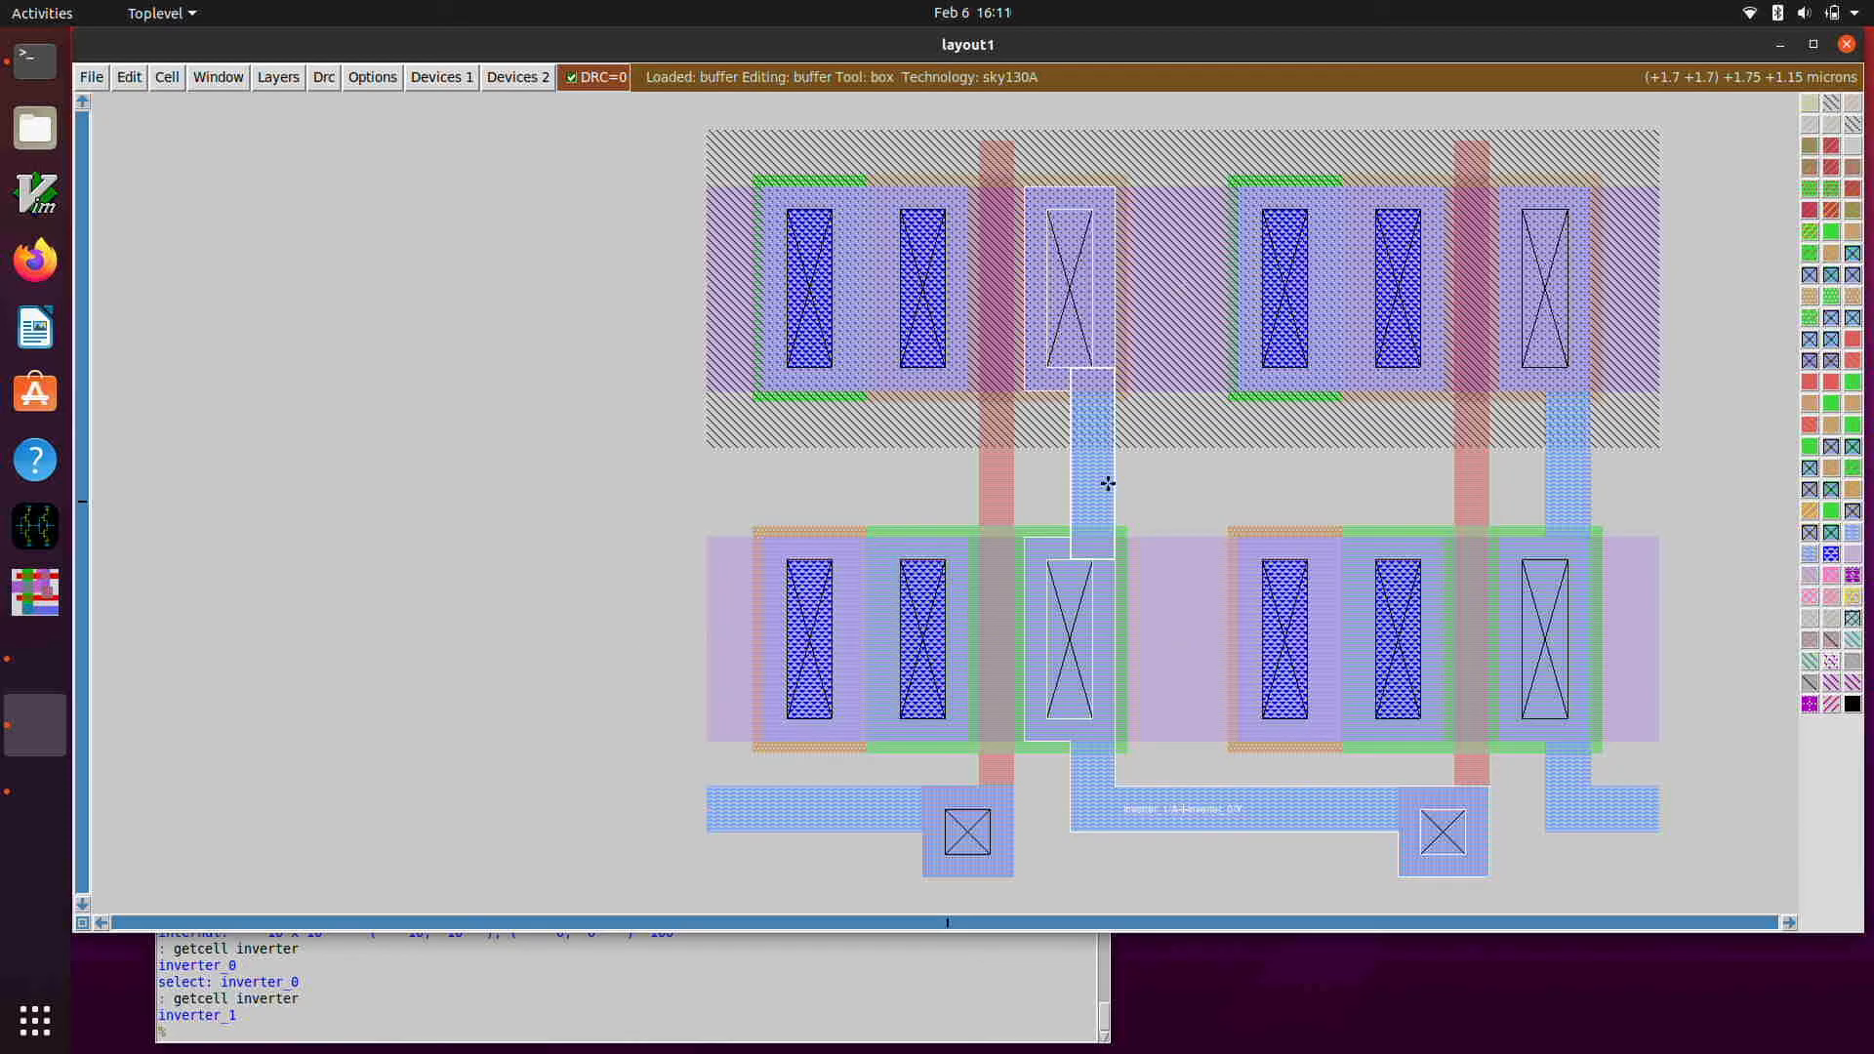
- Paint li over the outer end of the first inverter's input wire and the outer end of the second inverter's output wire
key("s")
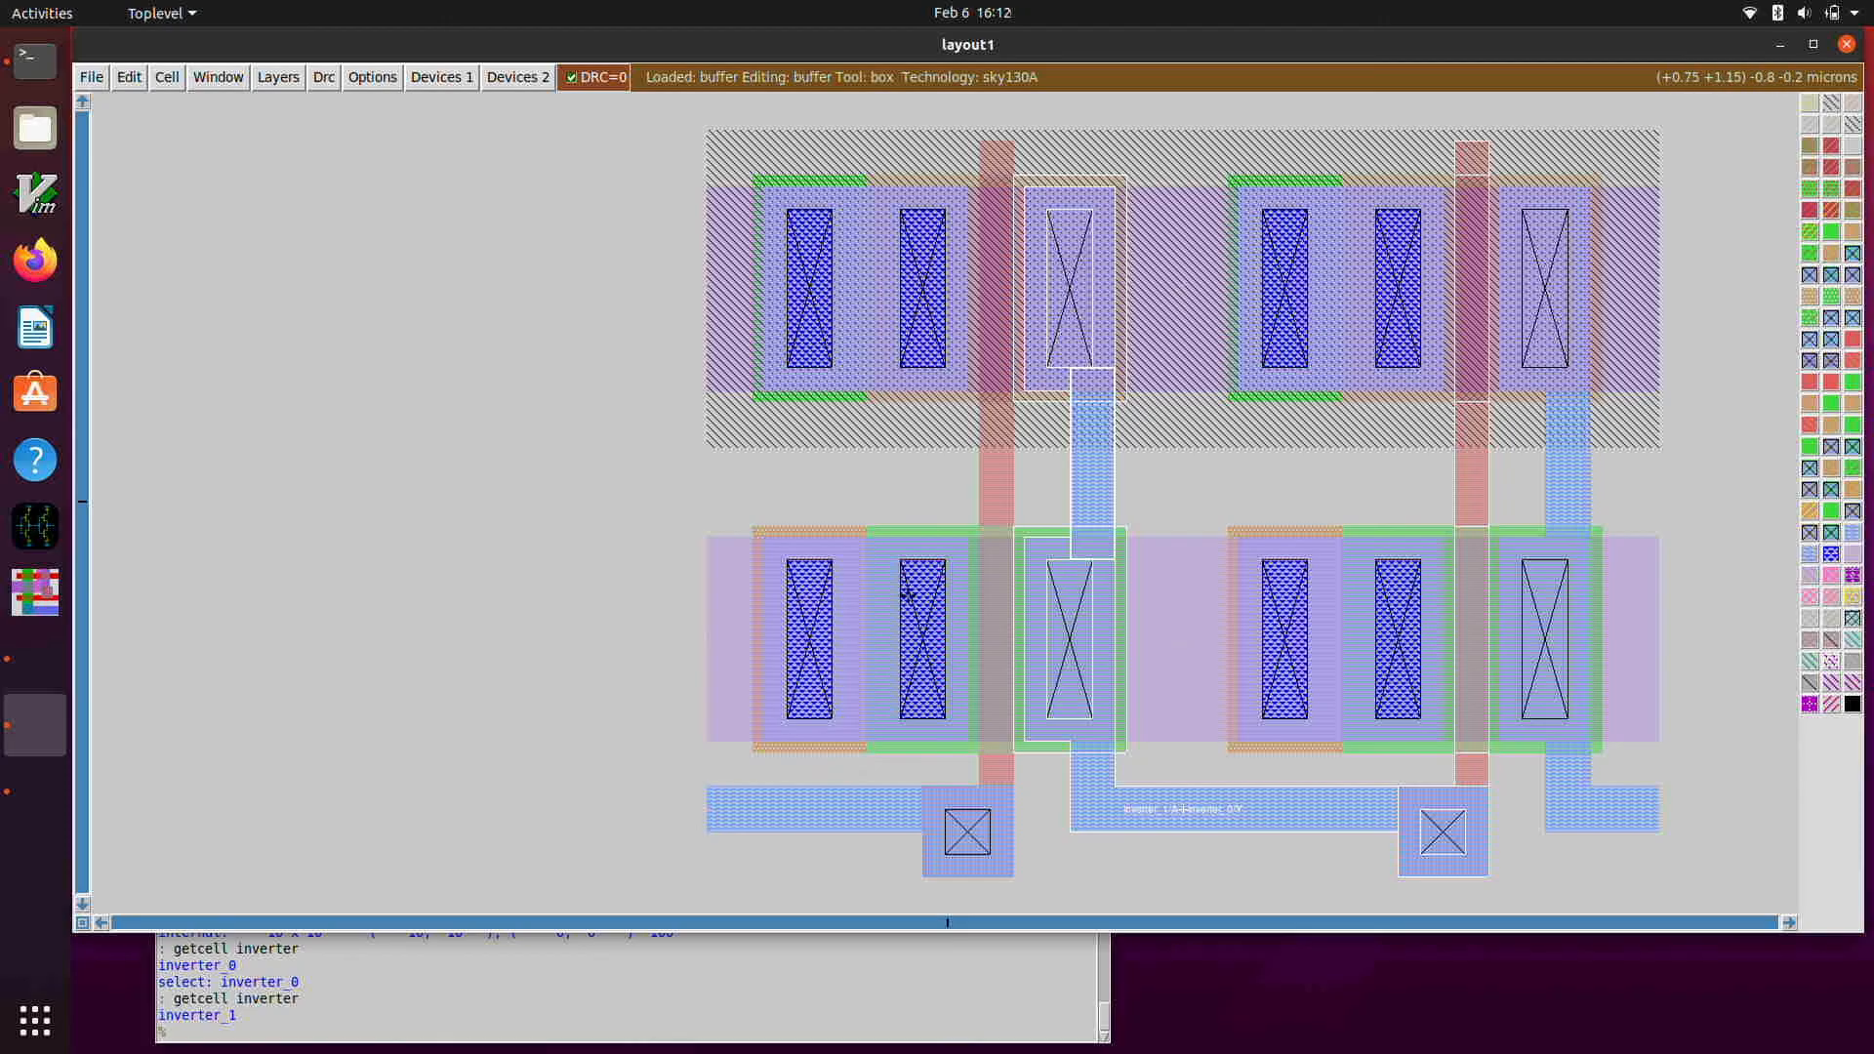
left_click(708, 830)
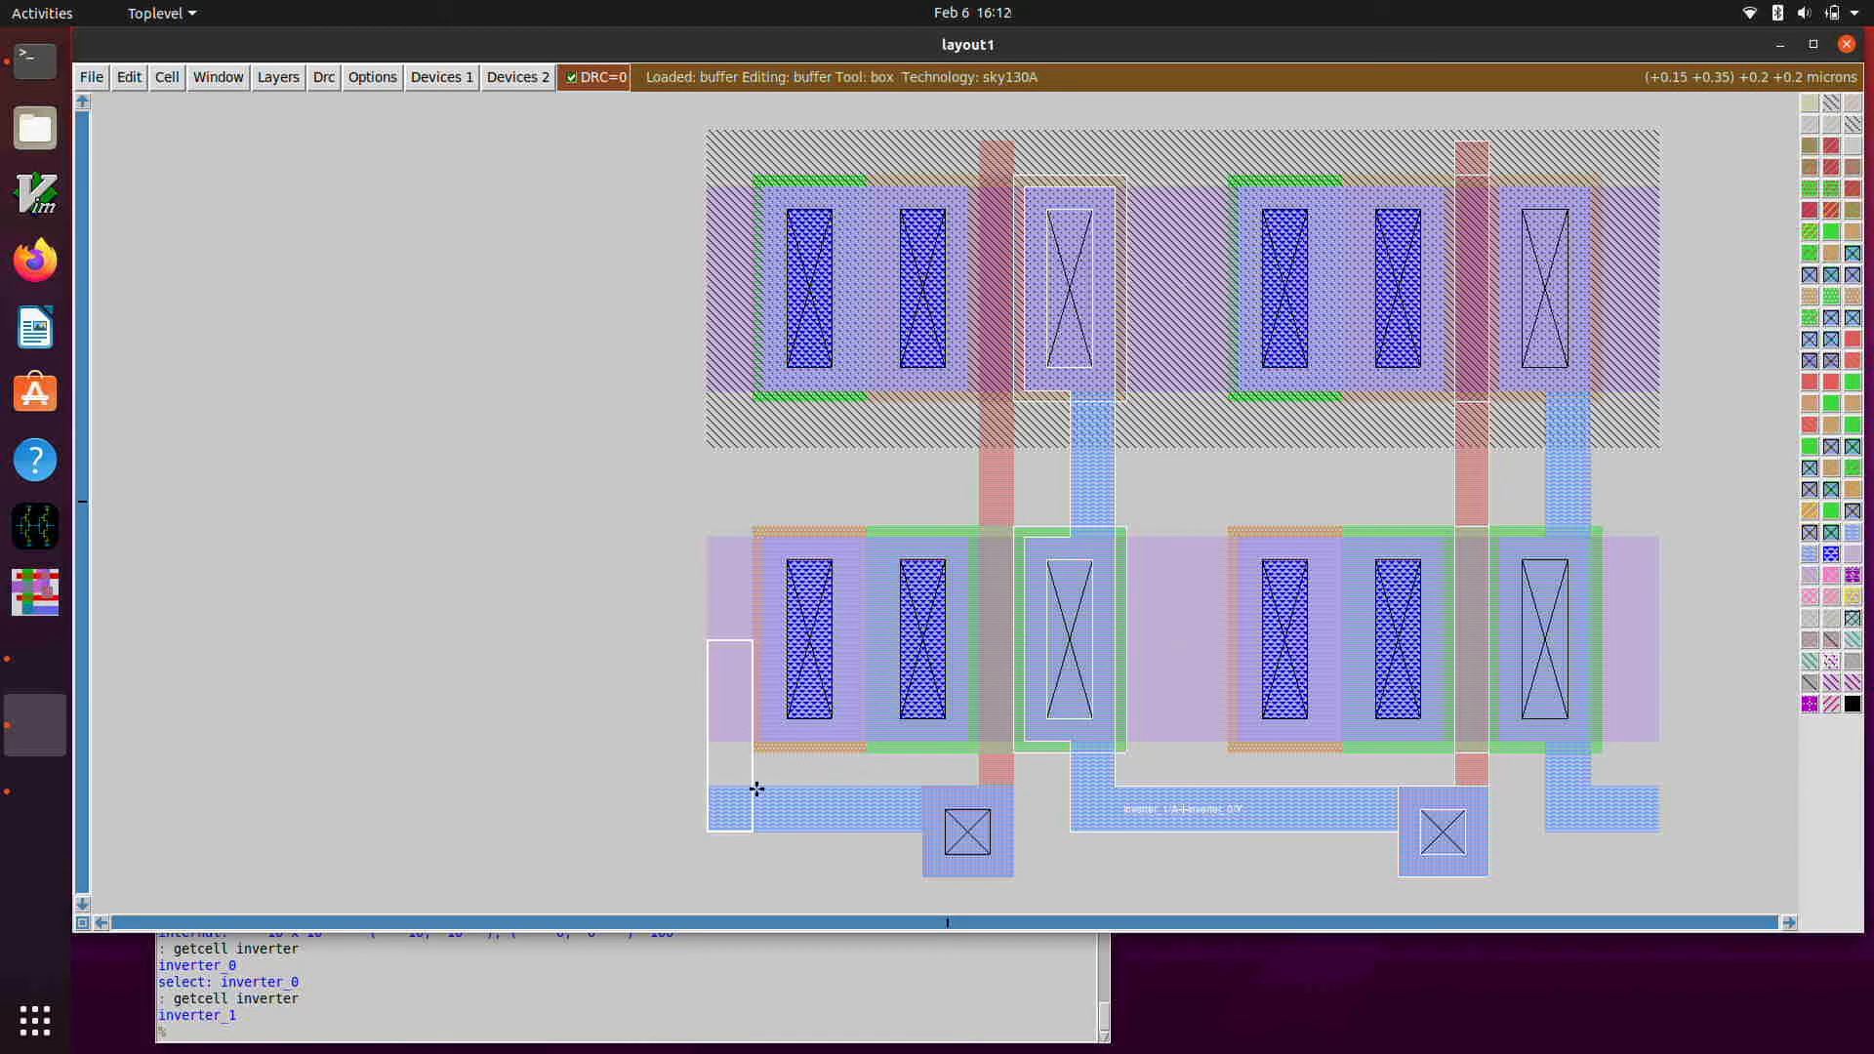
right_click(761, 789)
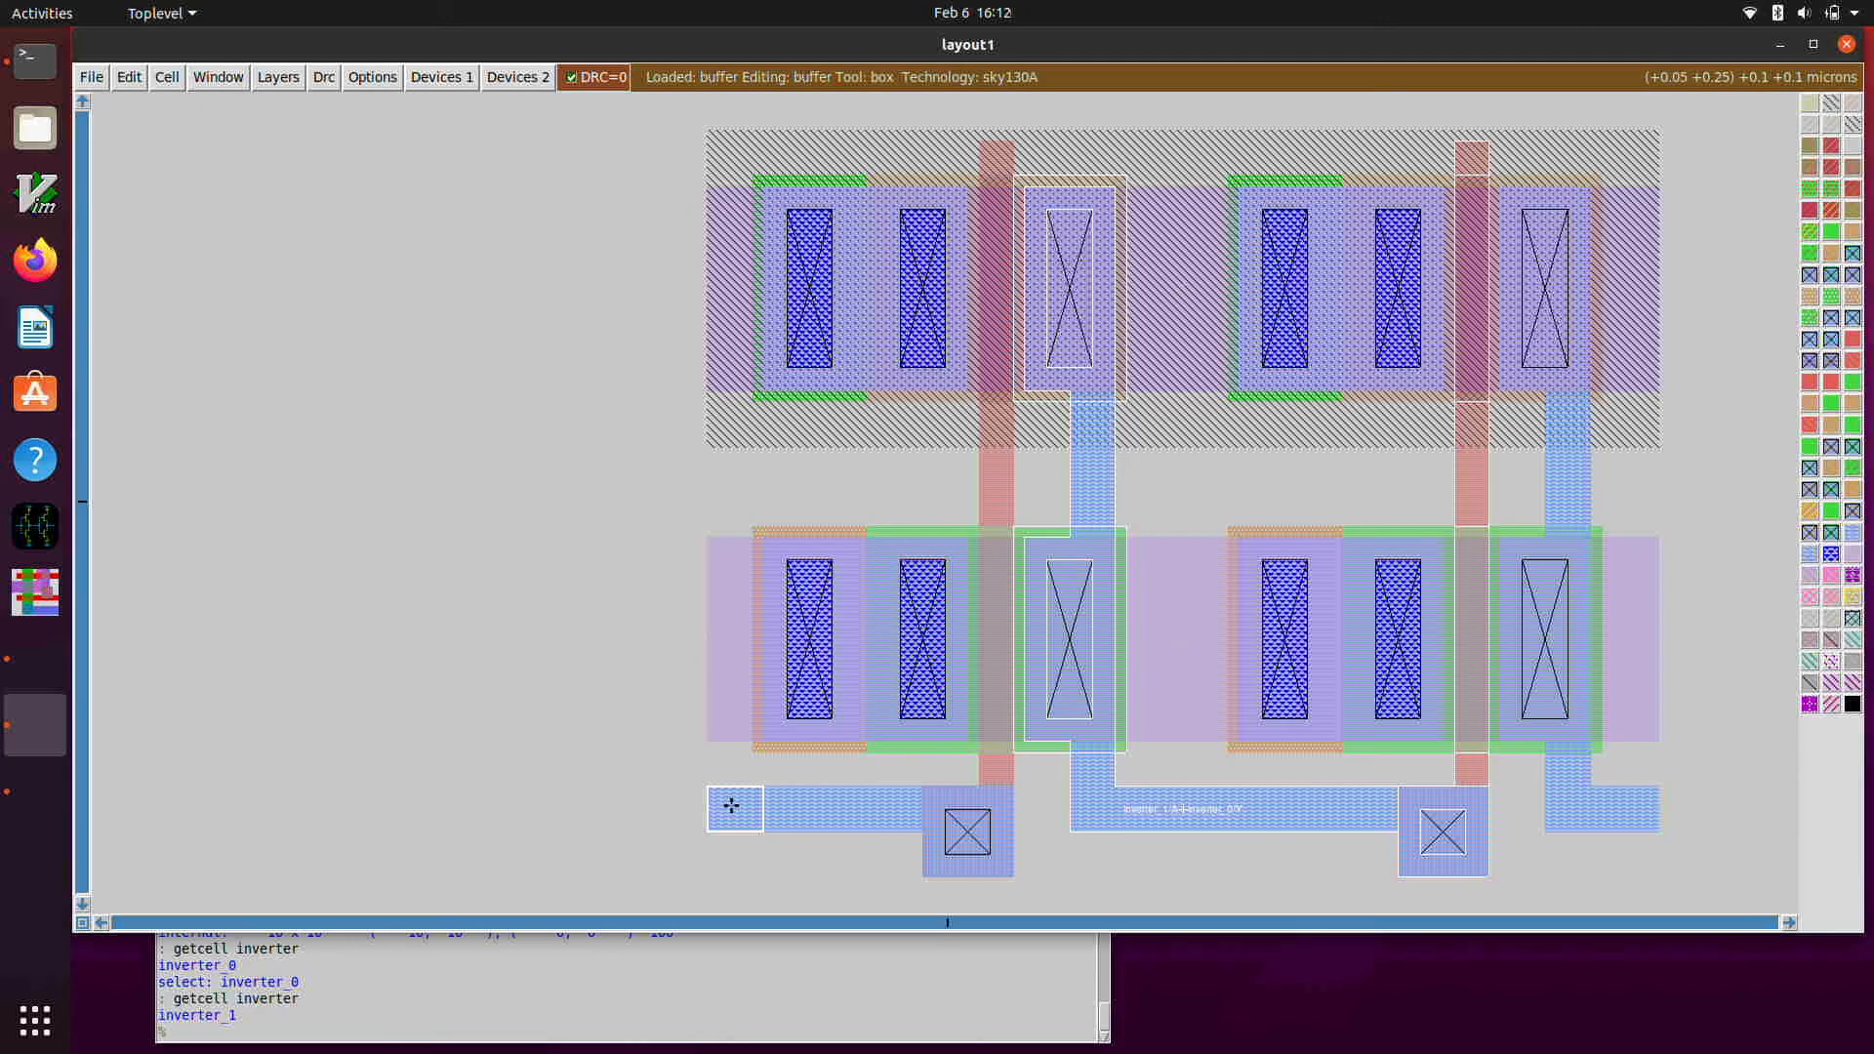
type("aint li")
key("Return")
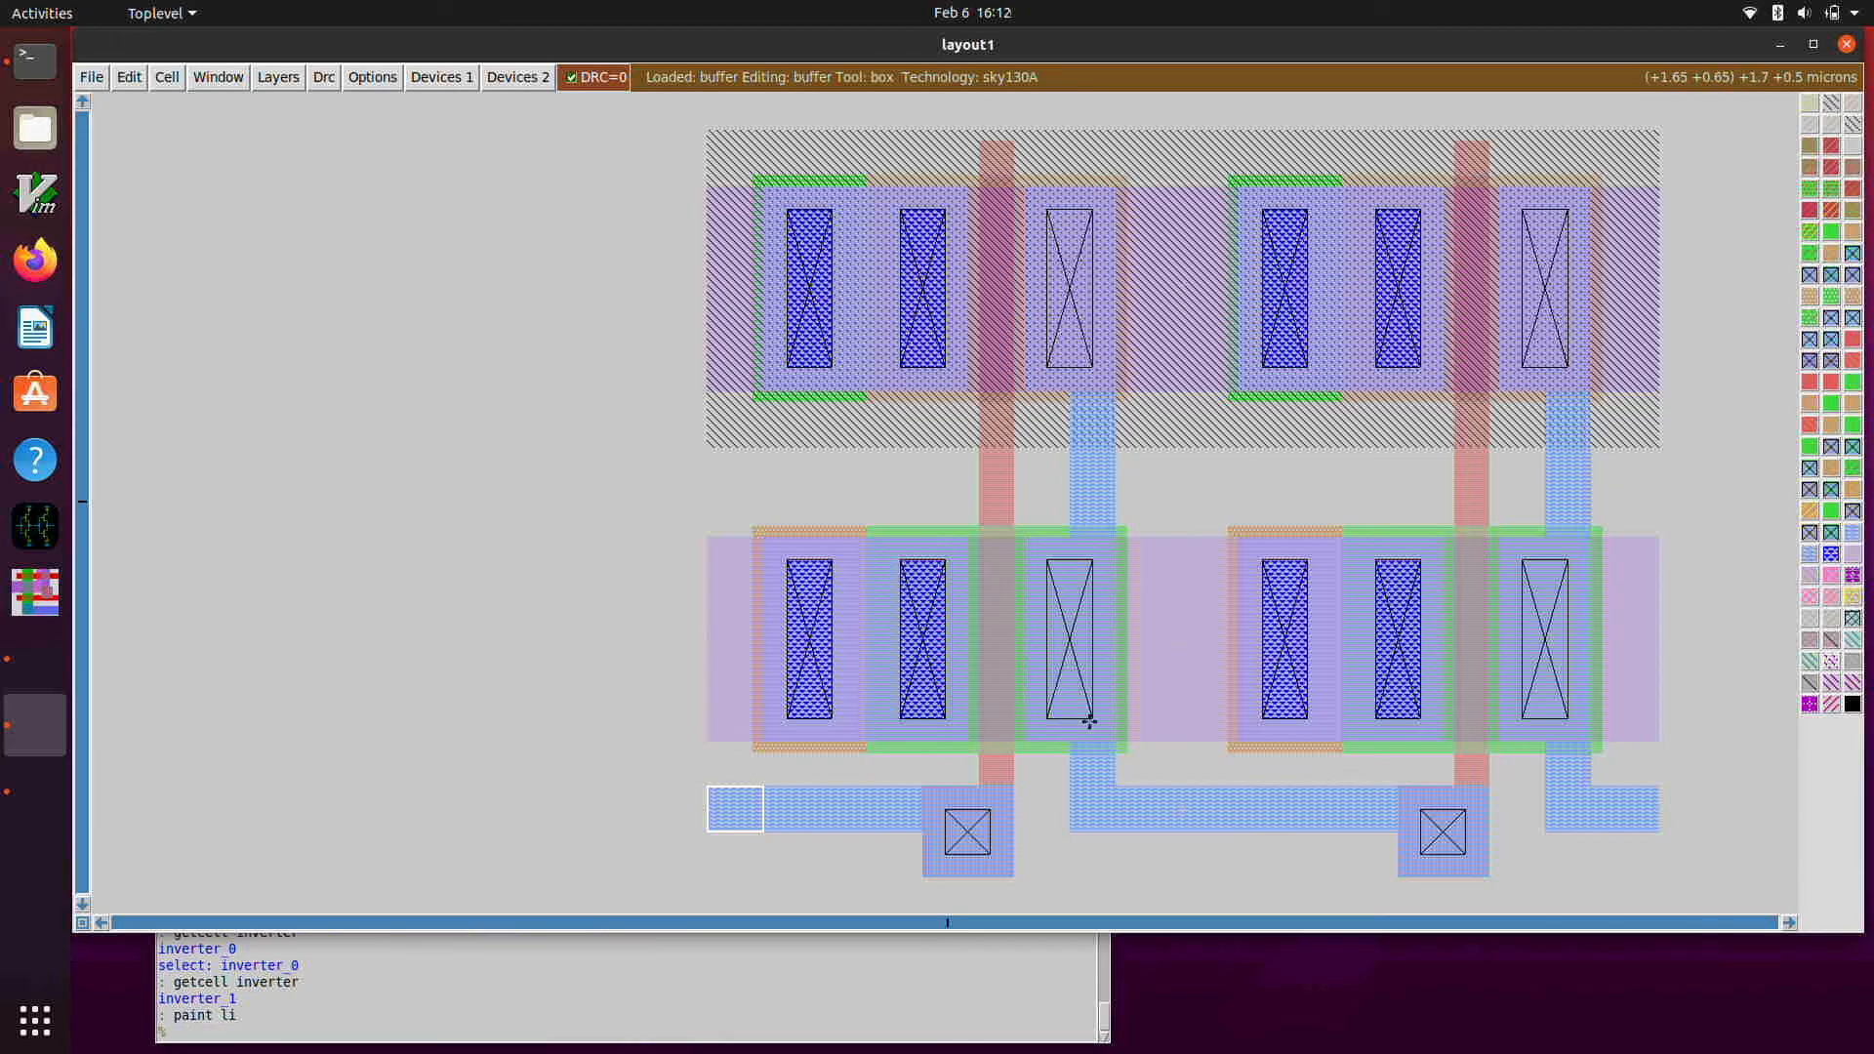
left_click(1603, 832)
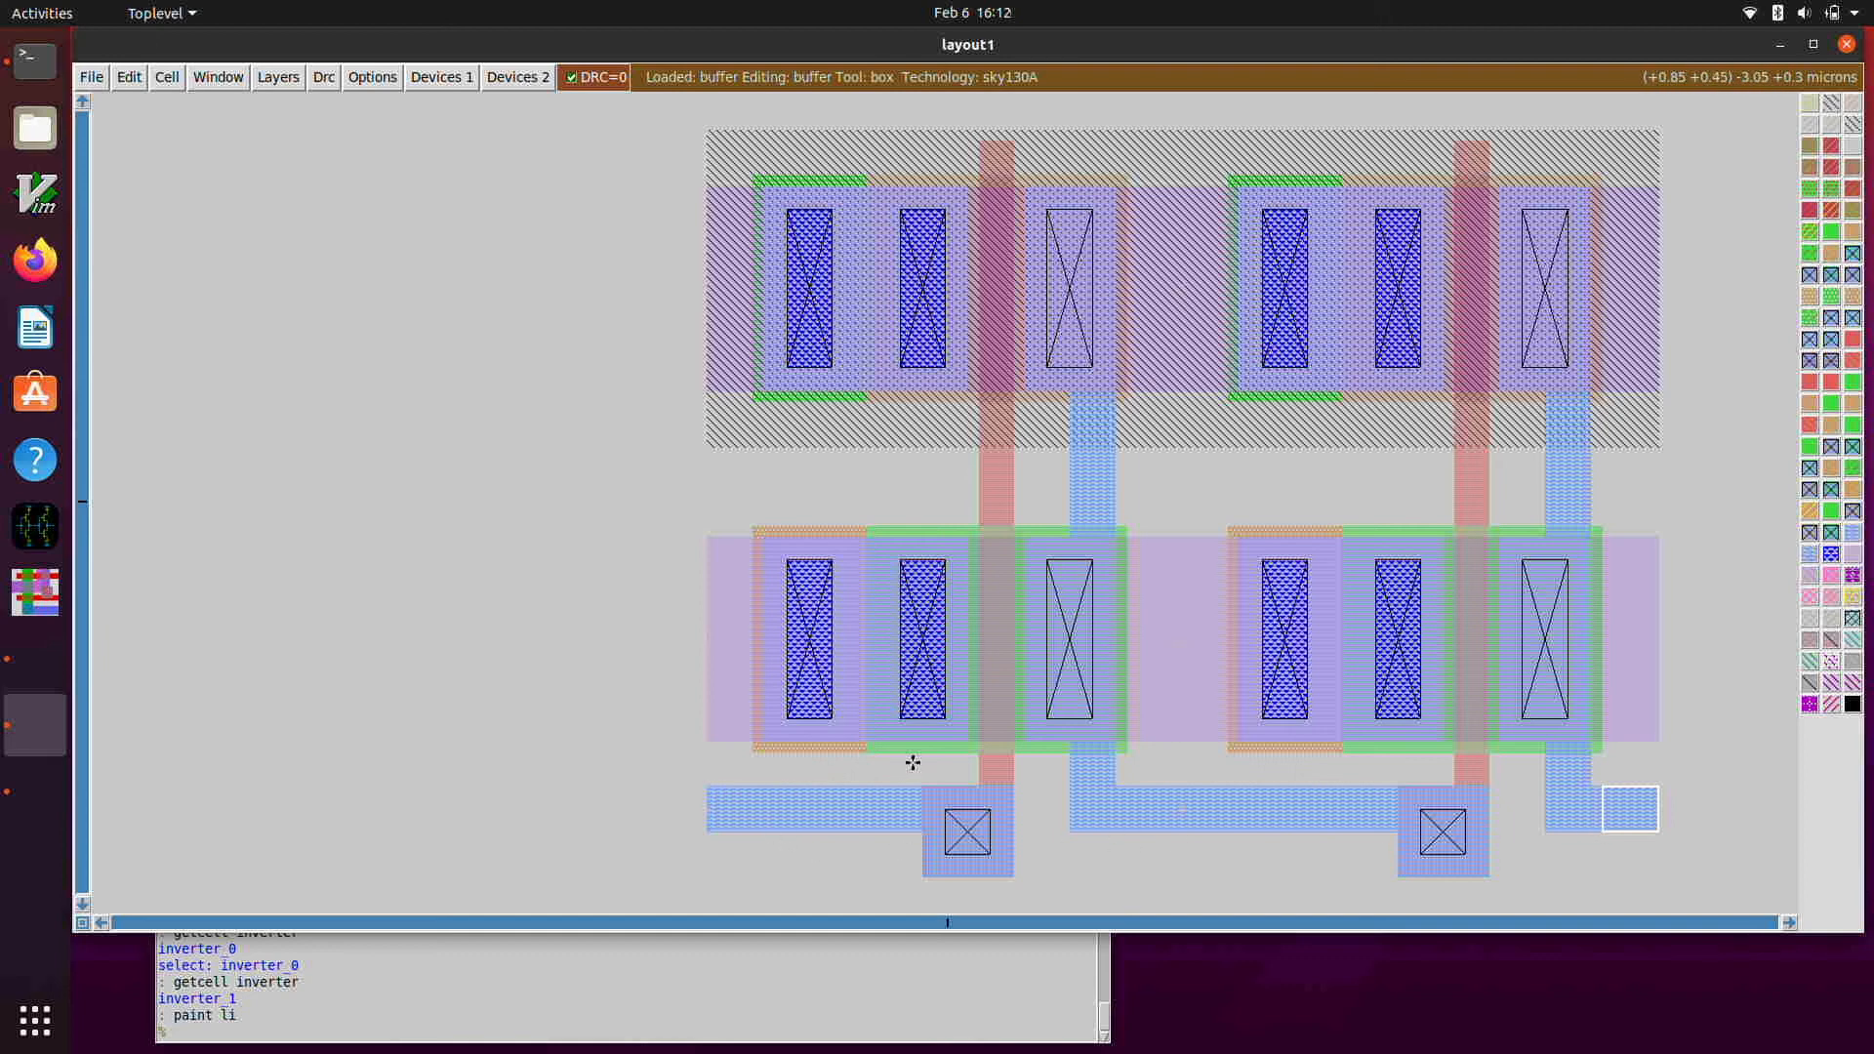
- Paint m1 over the left ends of the lower and upper power rails in the buffer cell
left_click(708, 740)
right_click(765, 535)
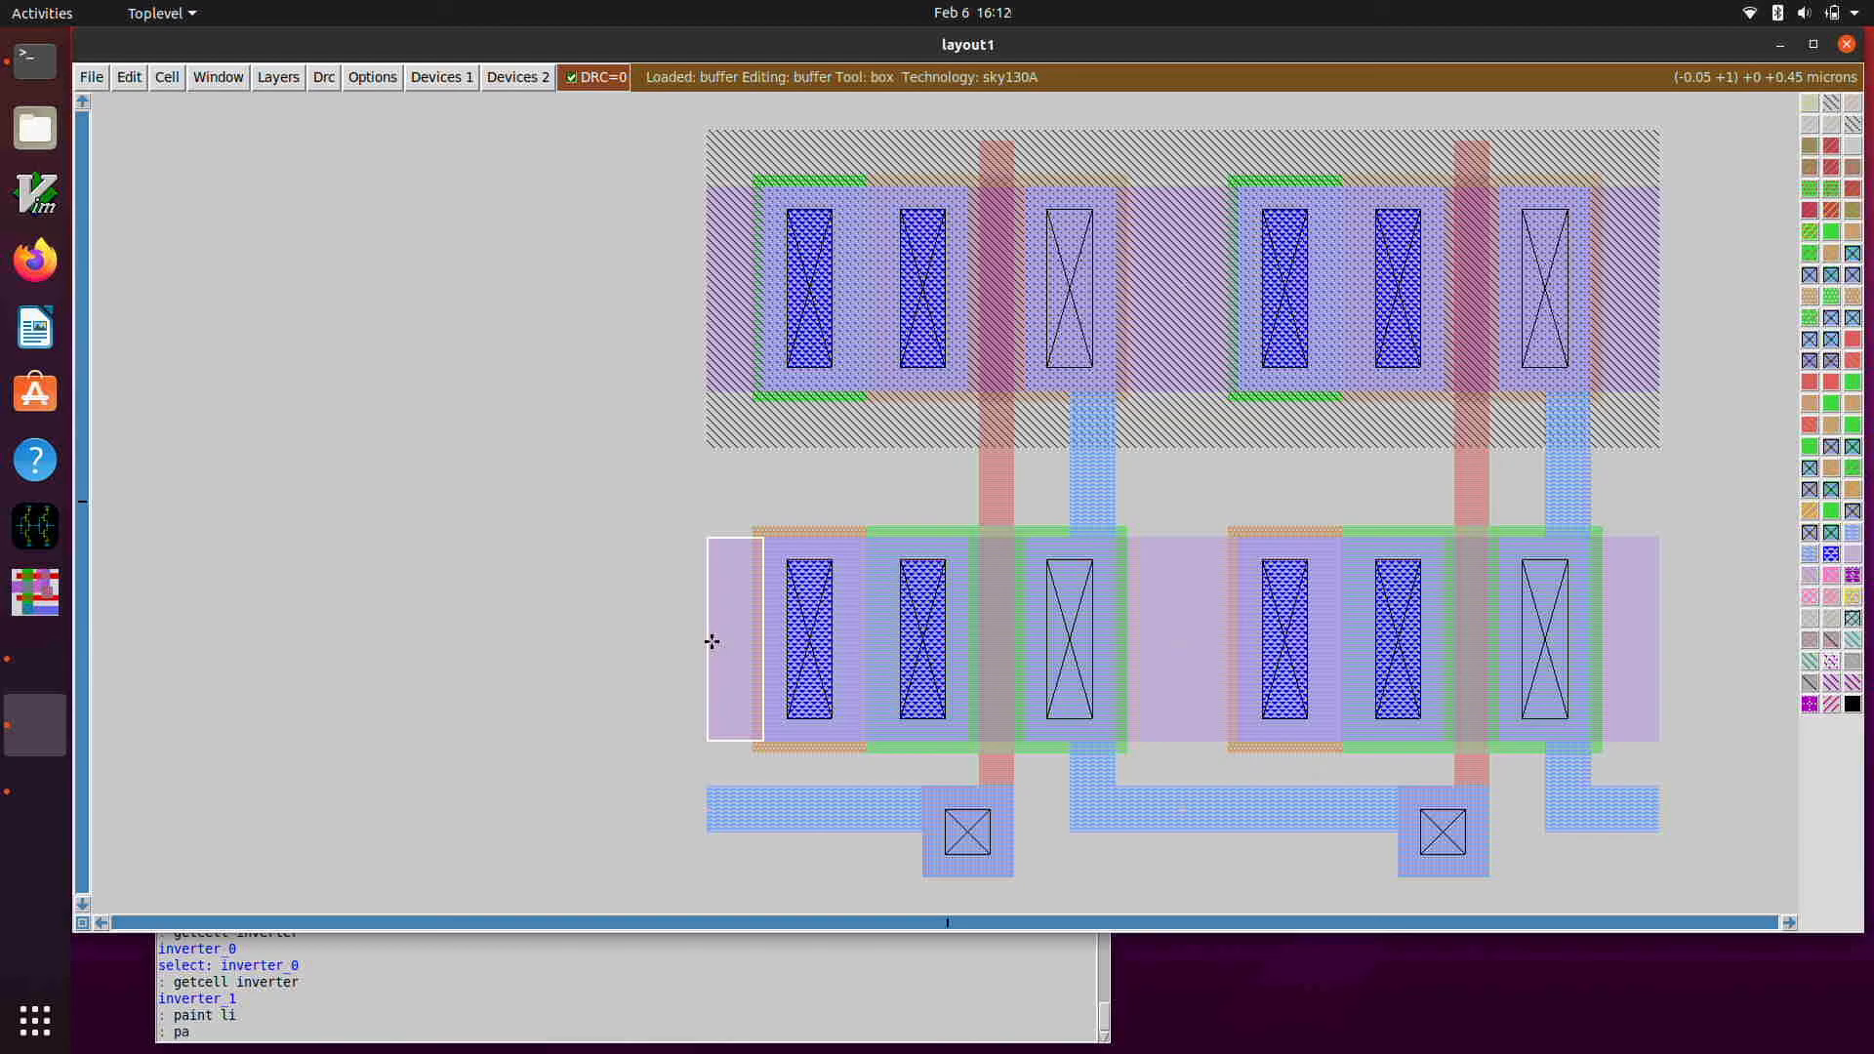
type("int m1")
key("Return")
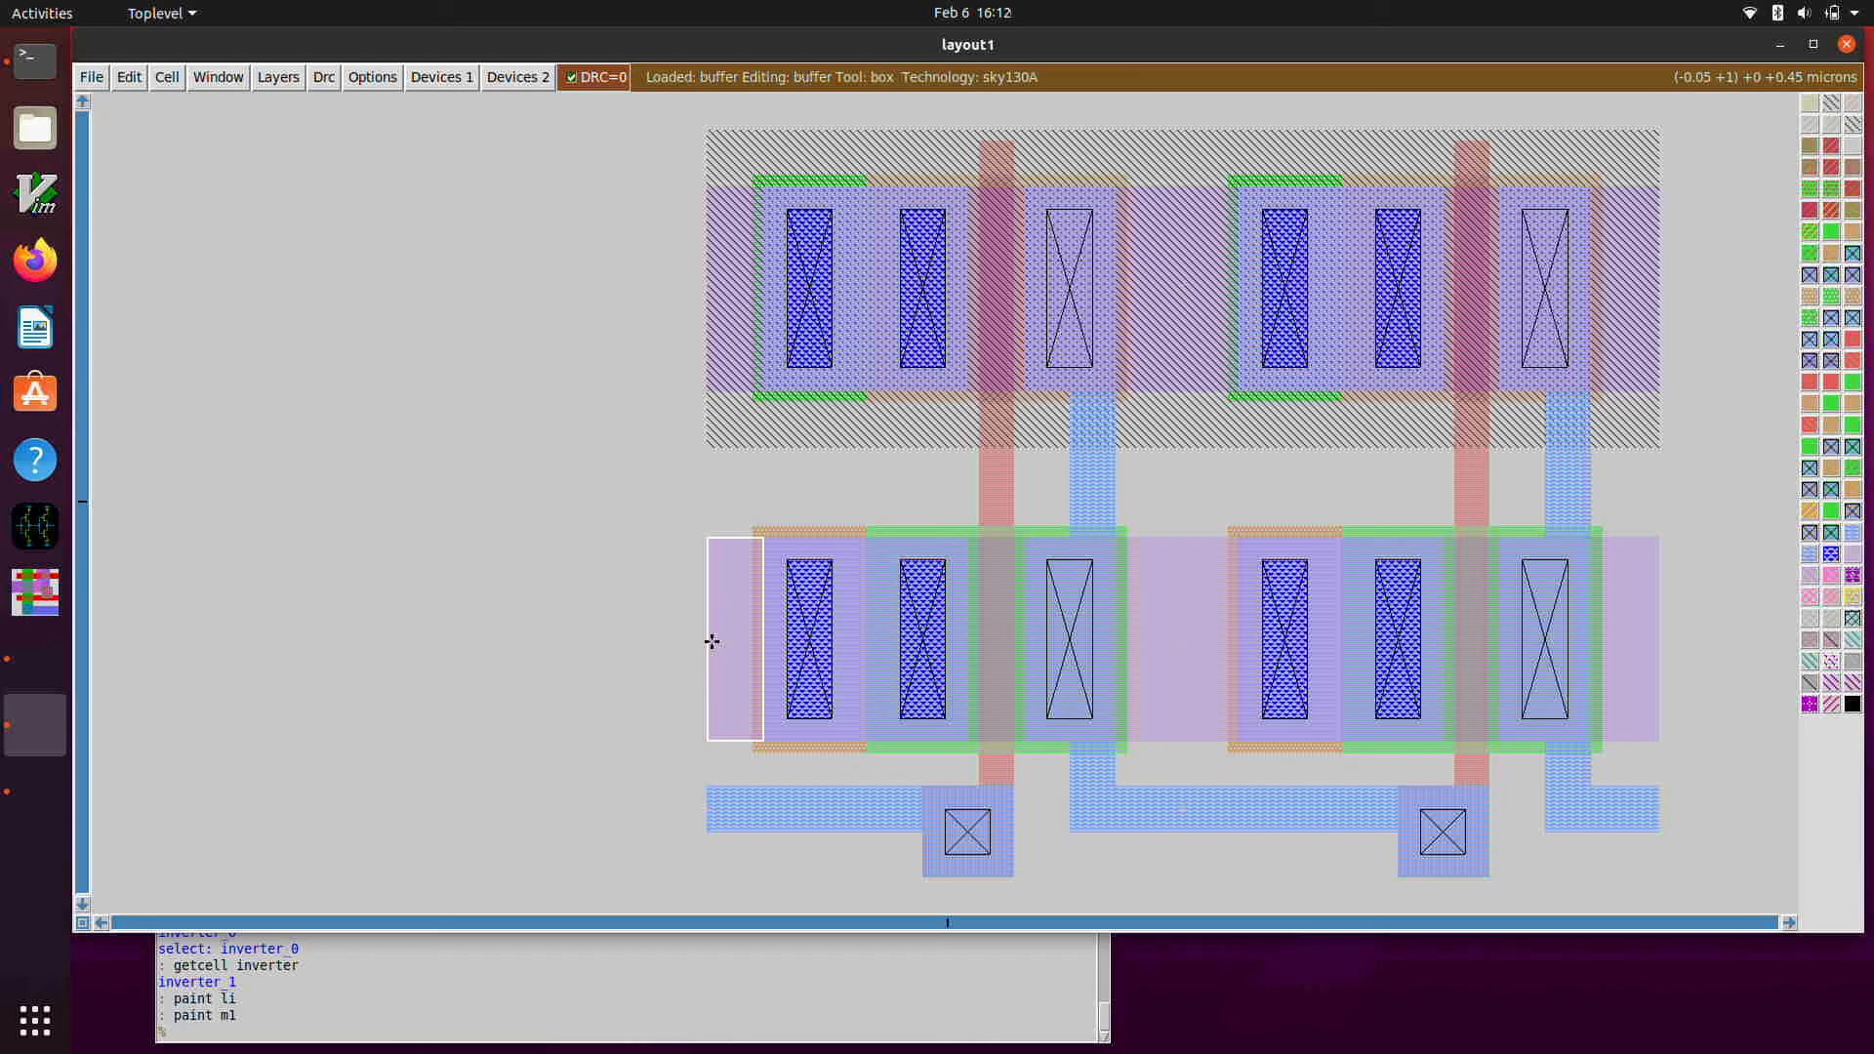
left_click(708, 388)
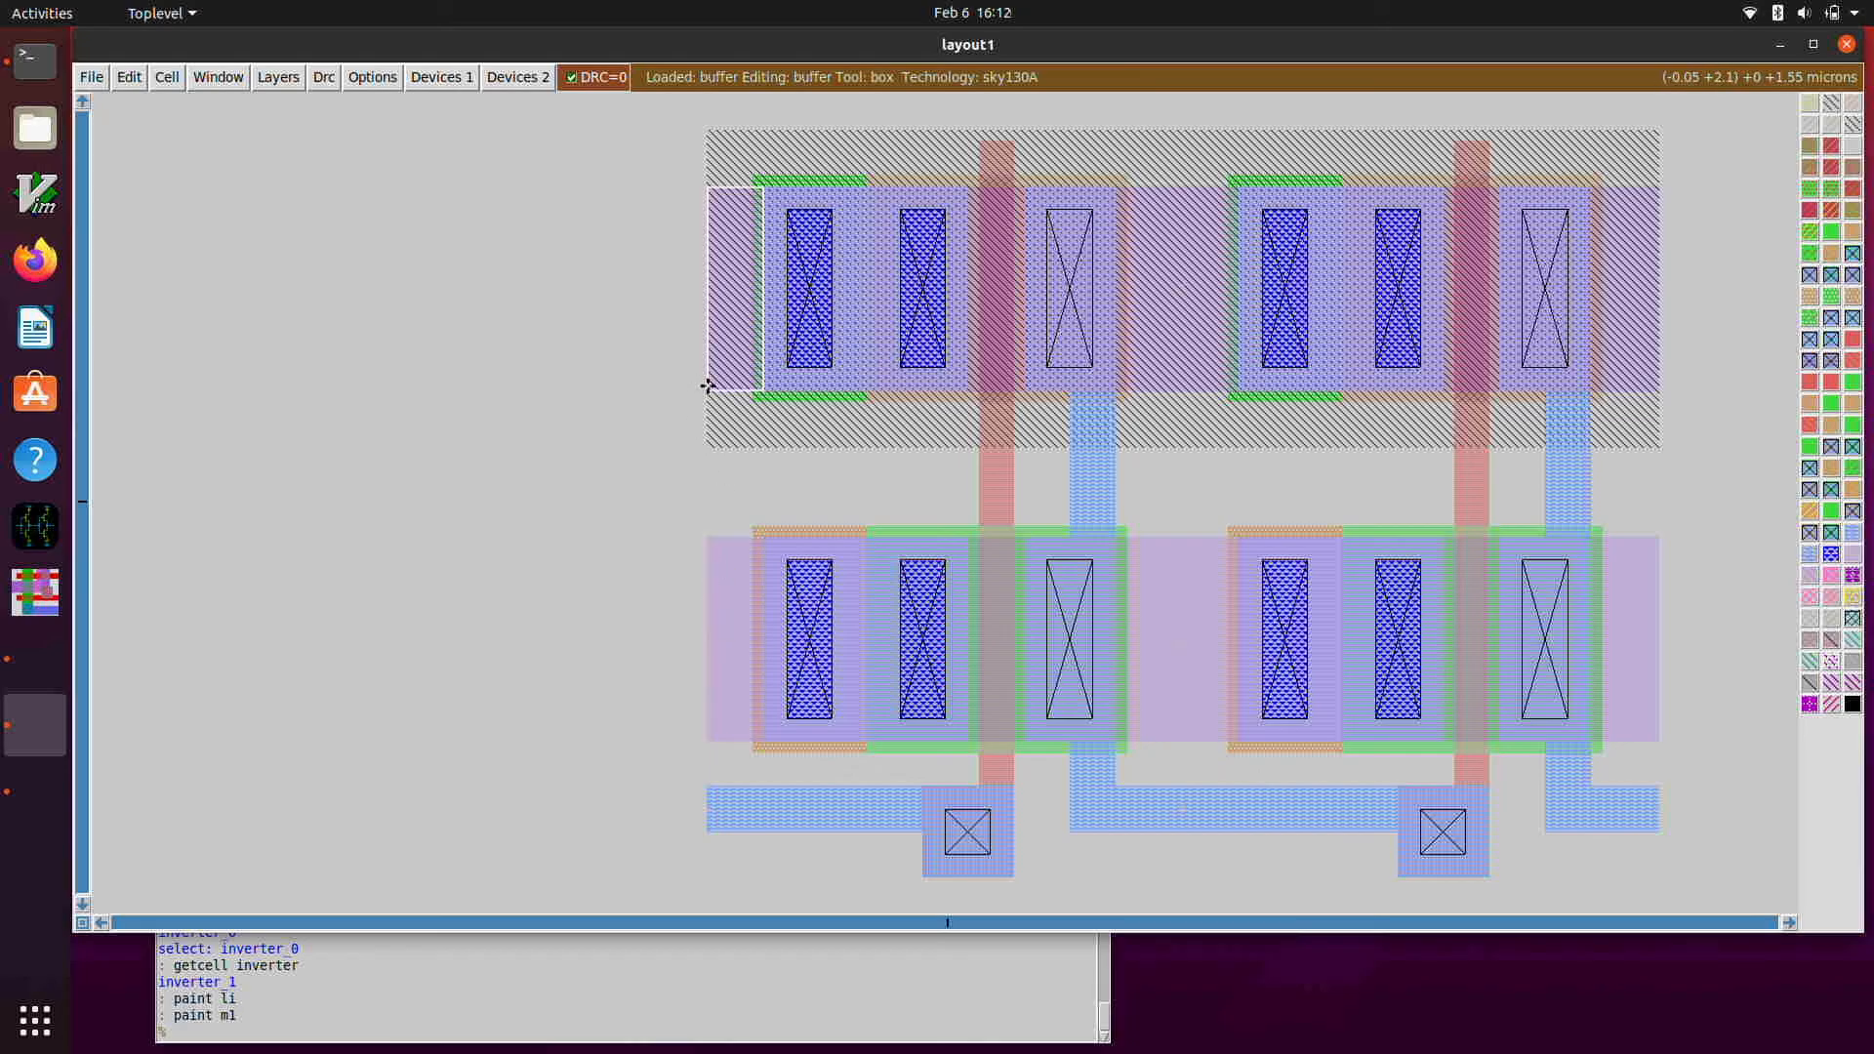
type("paint m1")
key("Return")
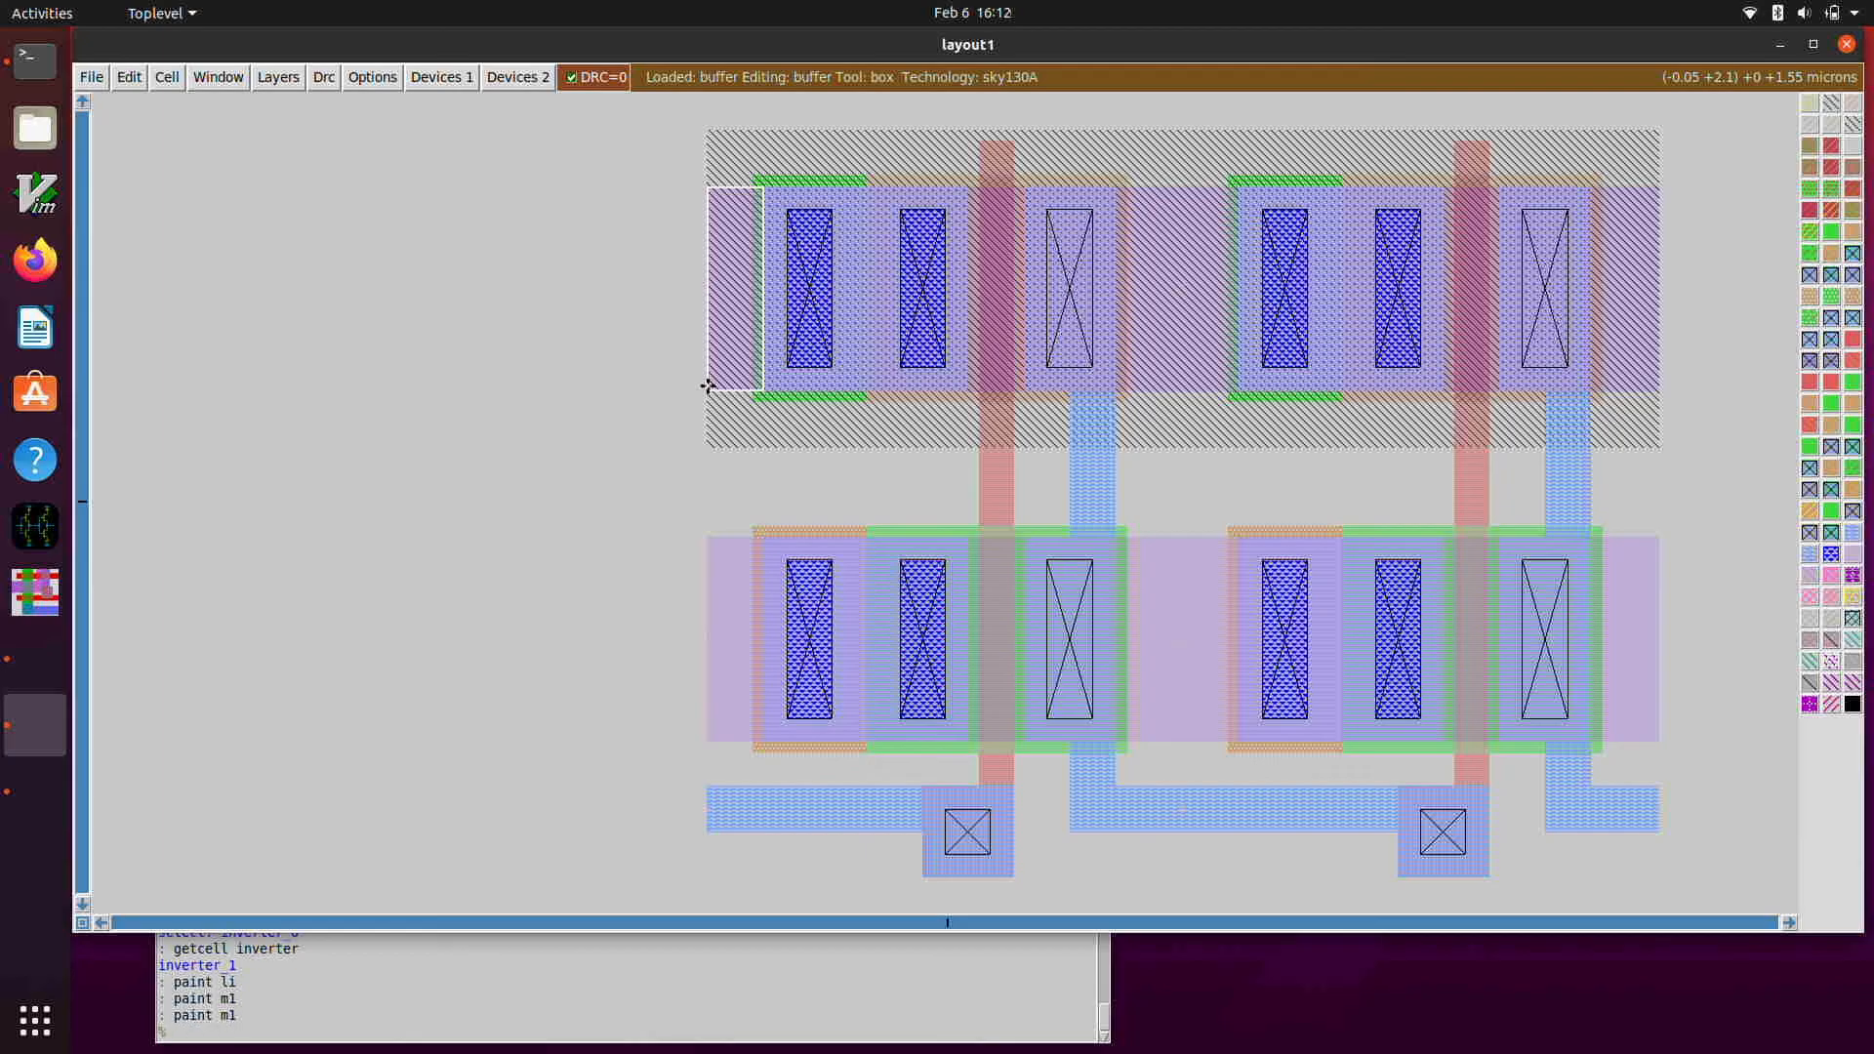
- Unexpand both inverter instances to inspect only the paint belonging to the buffer cell
left_click(799, 479)
key("s")
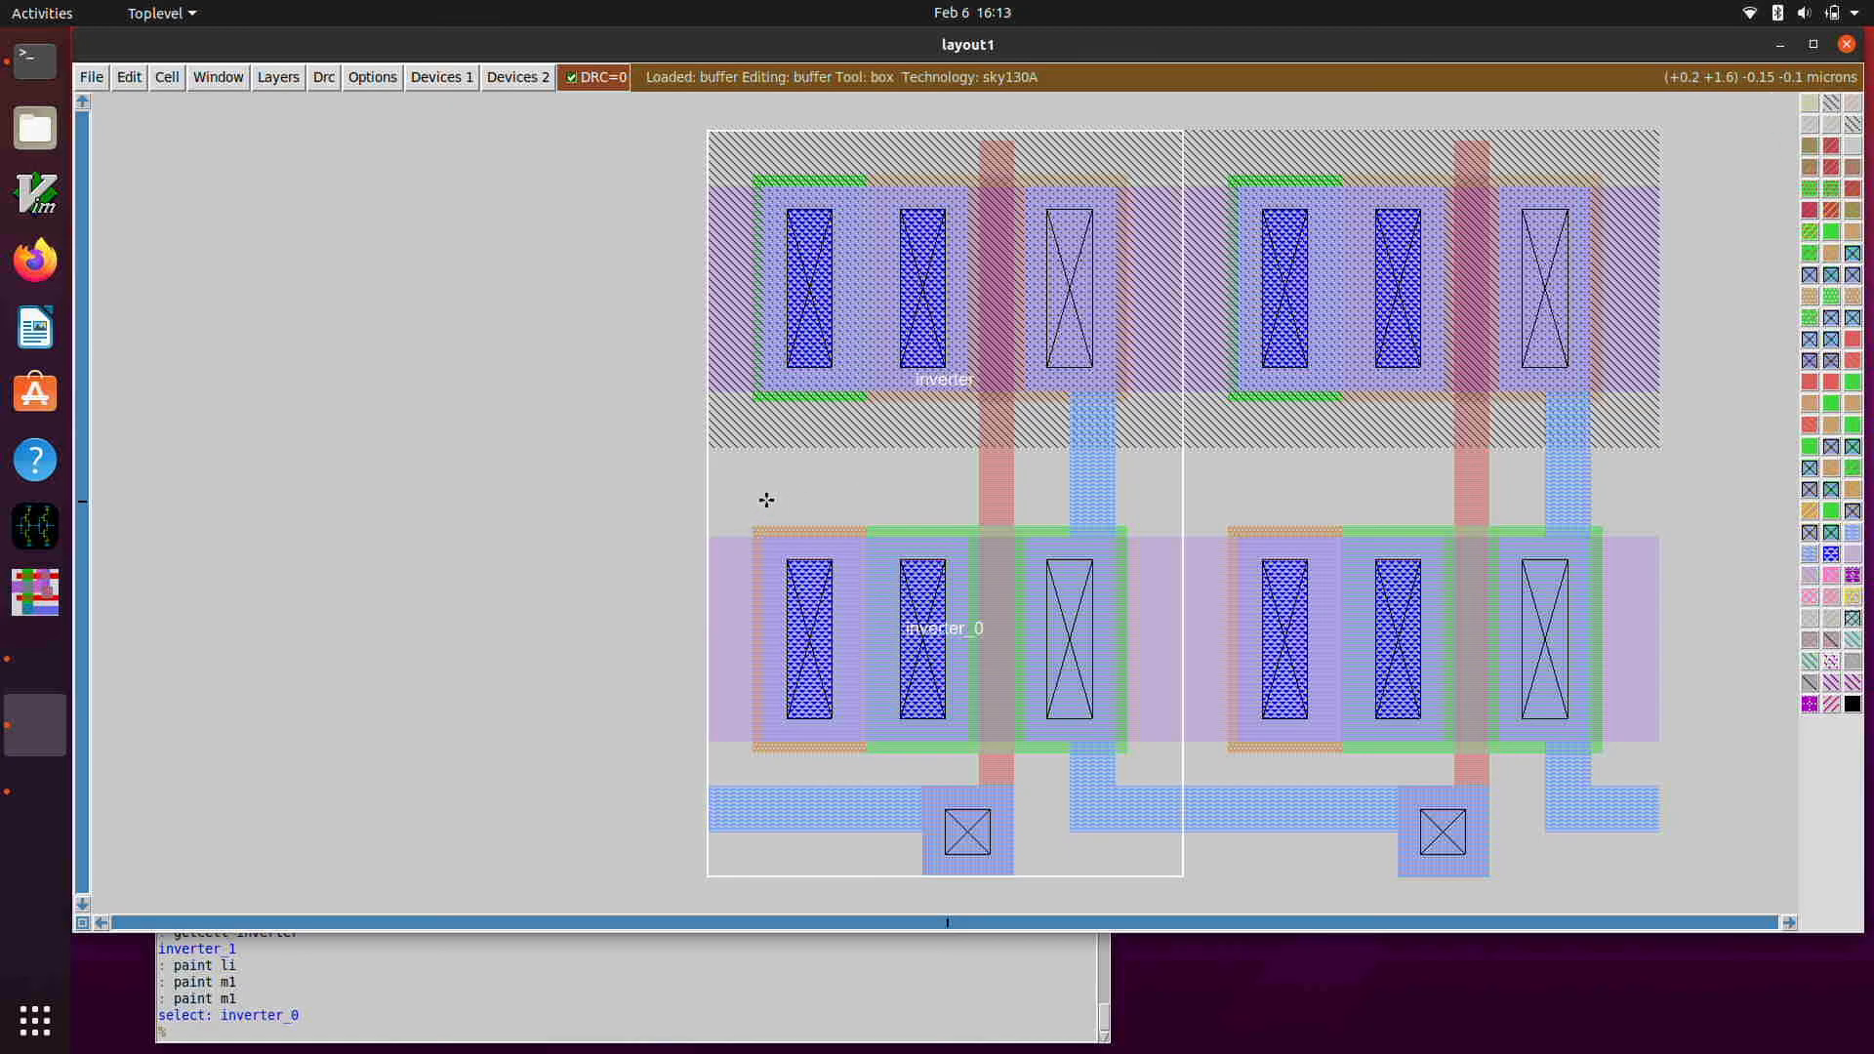
key("shift+x")
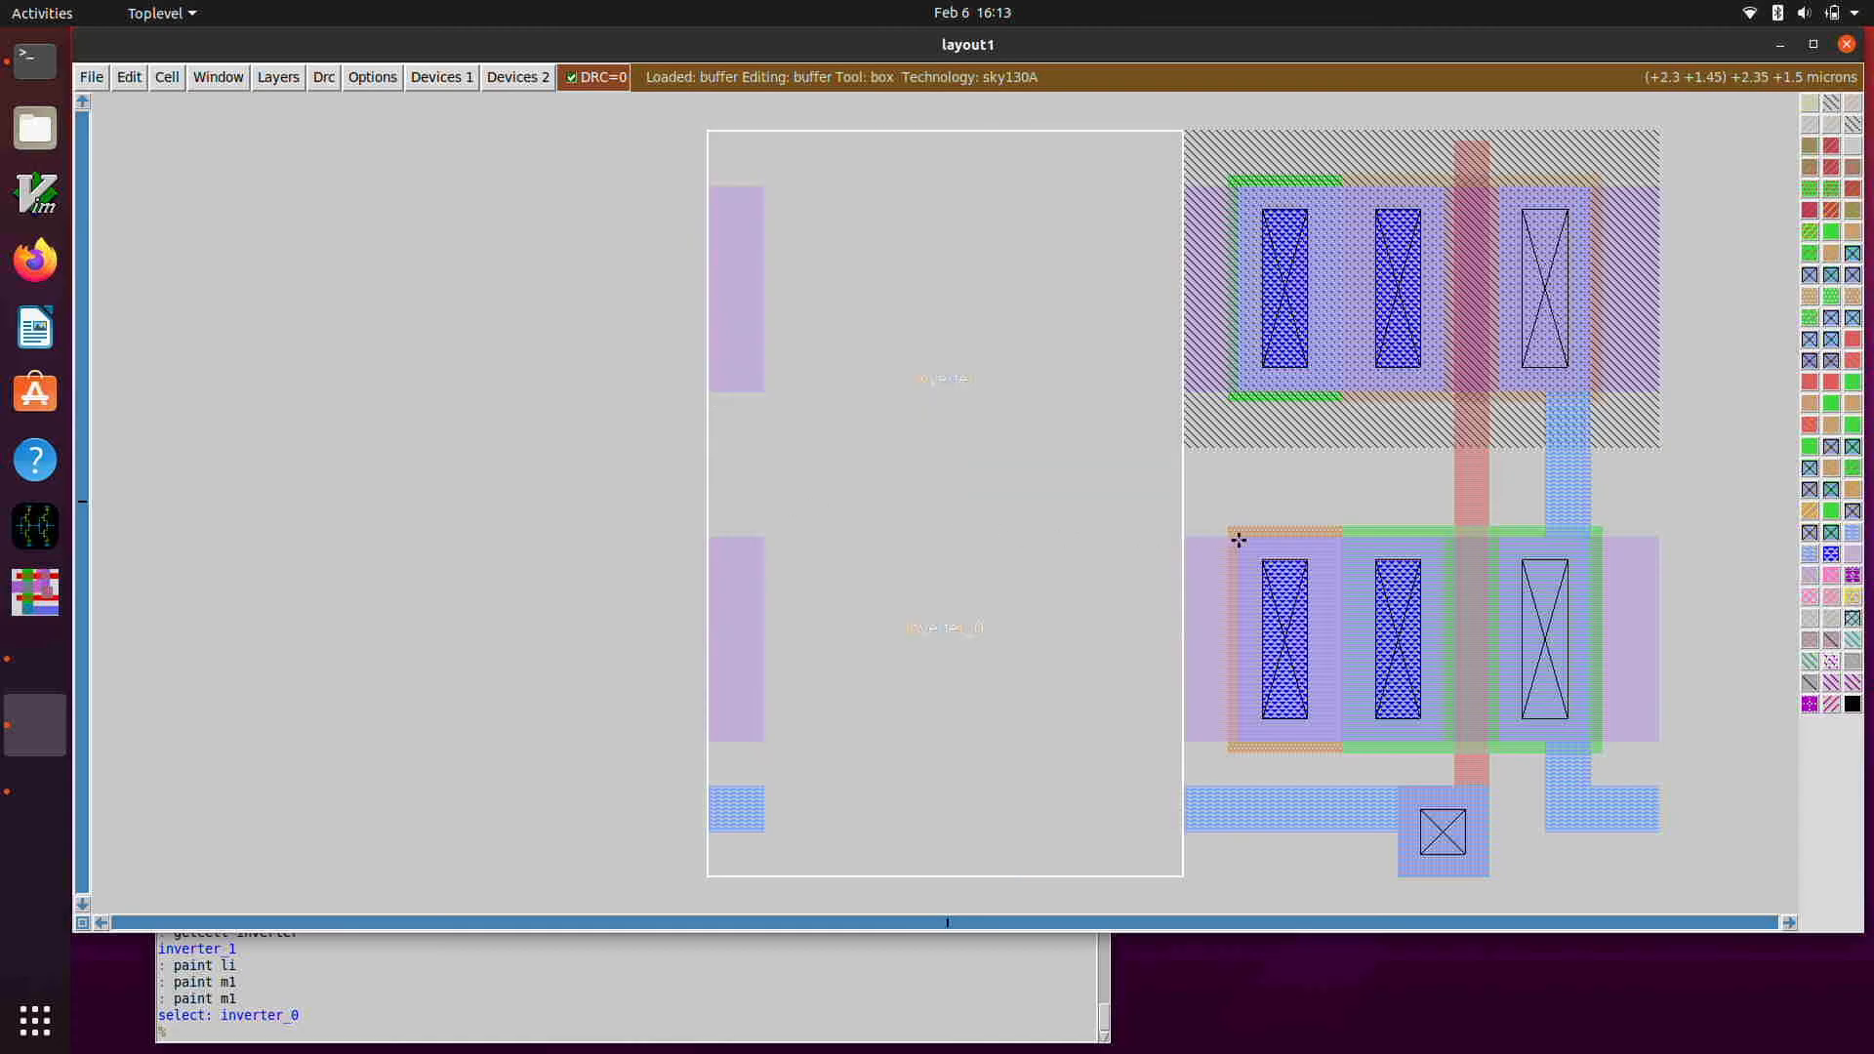
left_click(1318, 472)
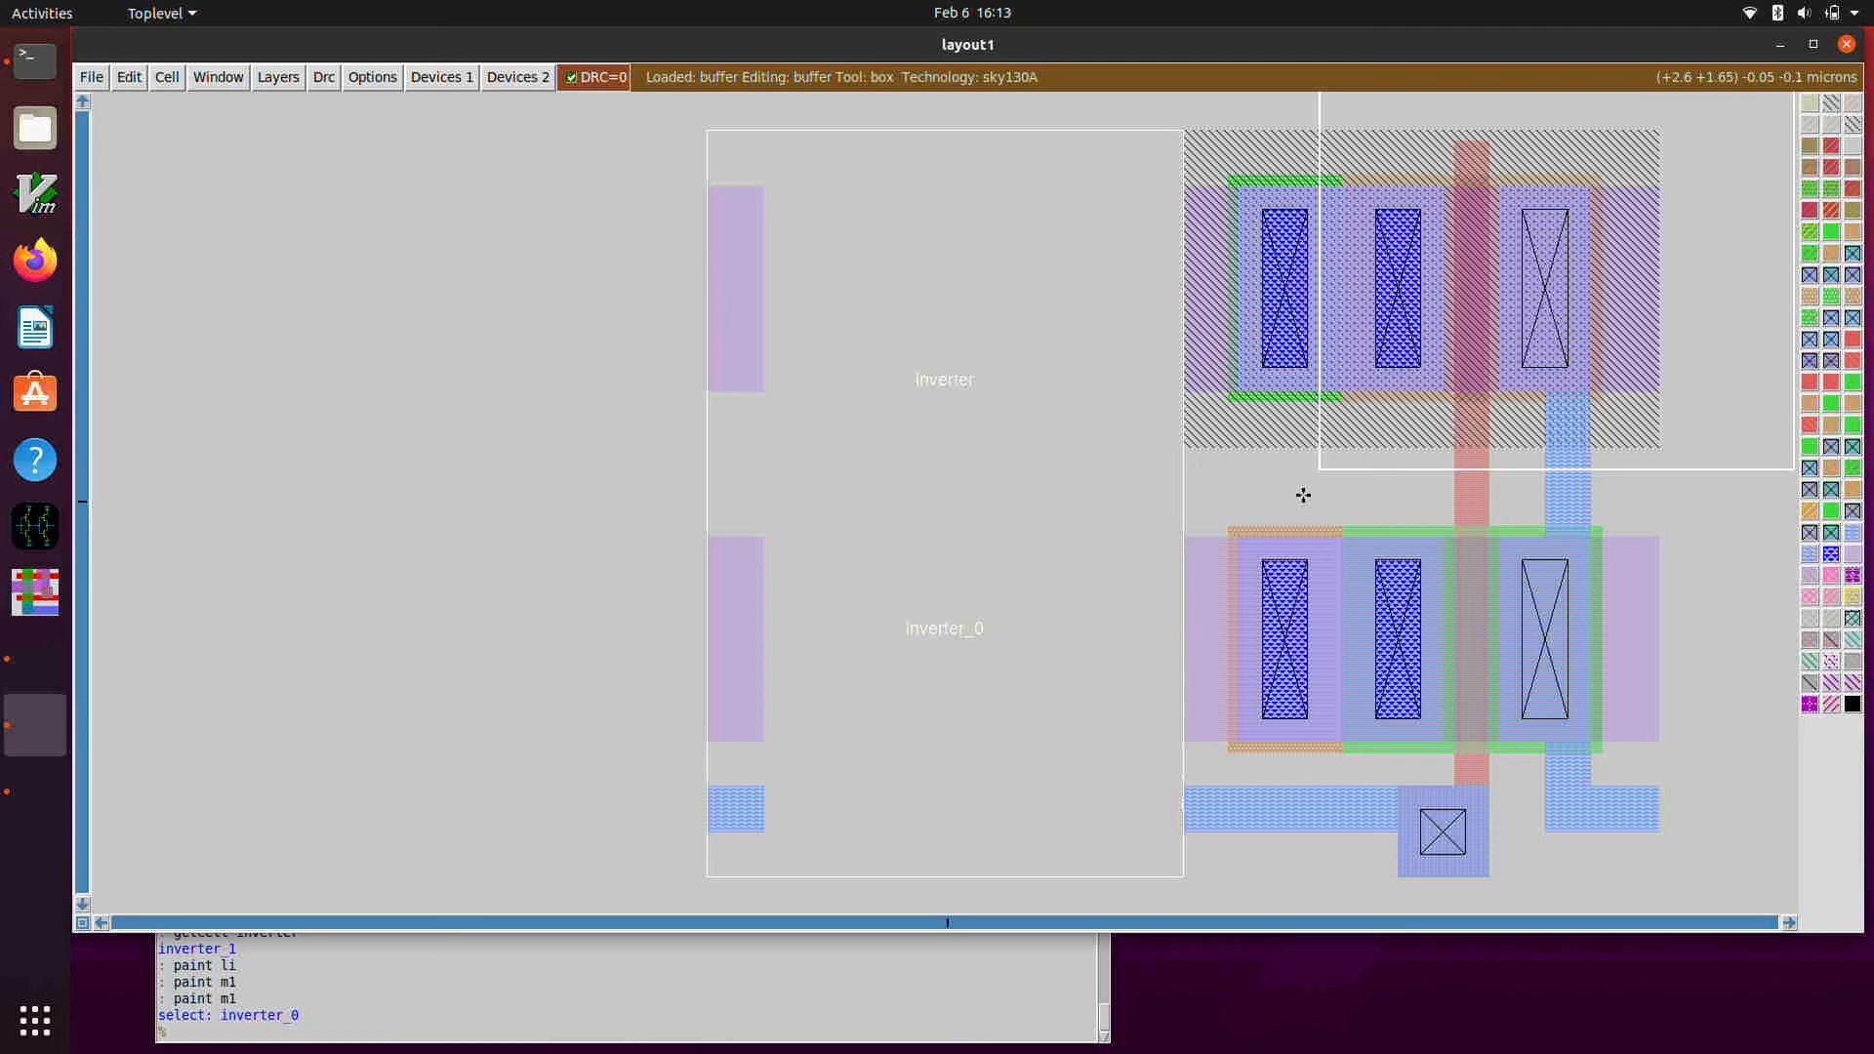
key("s")
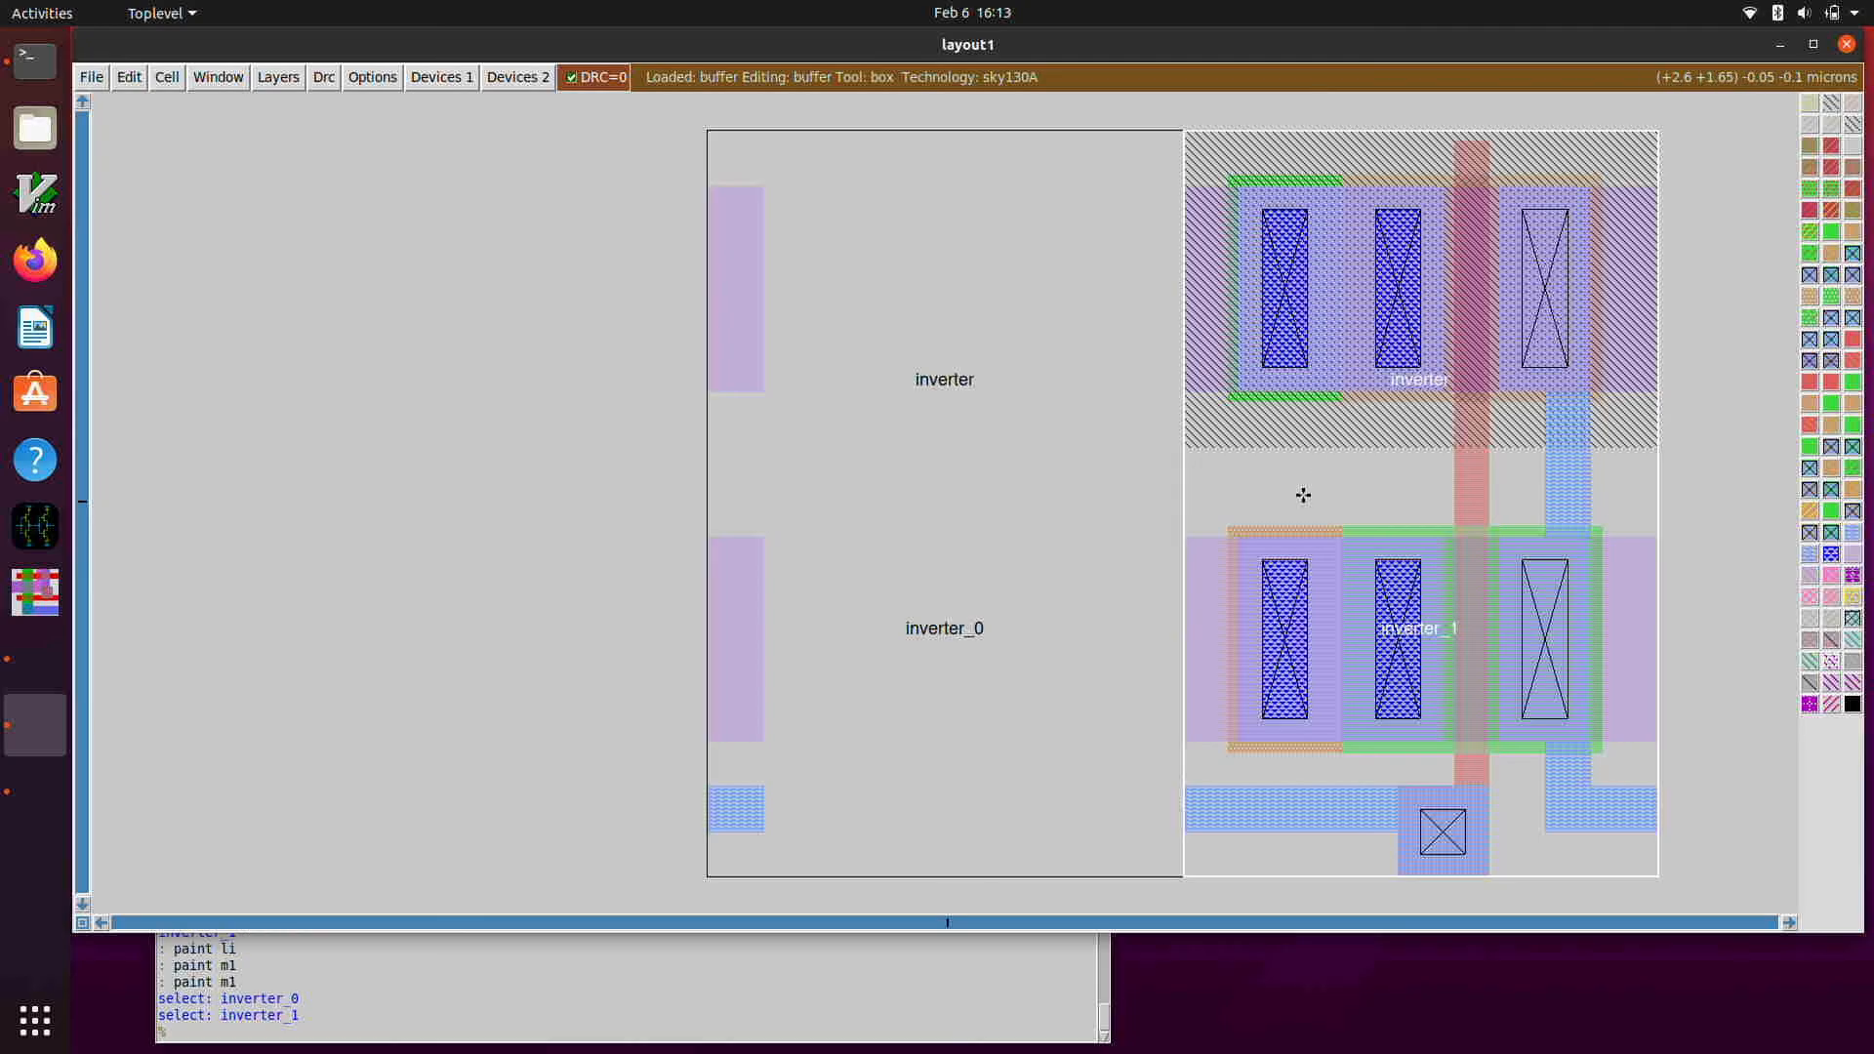
key("shift+x")
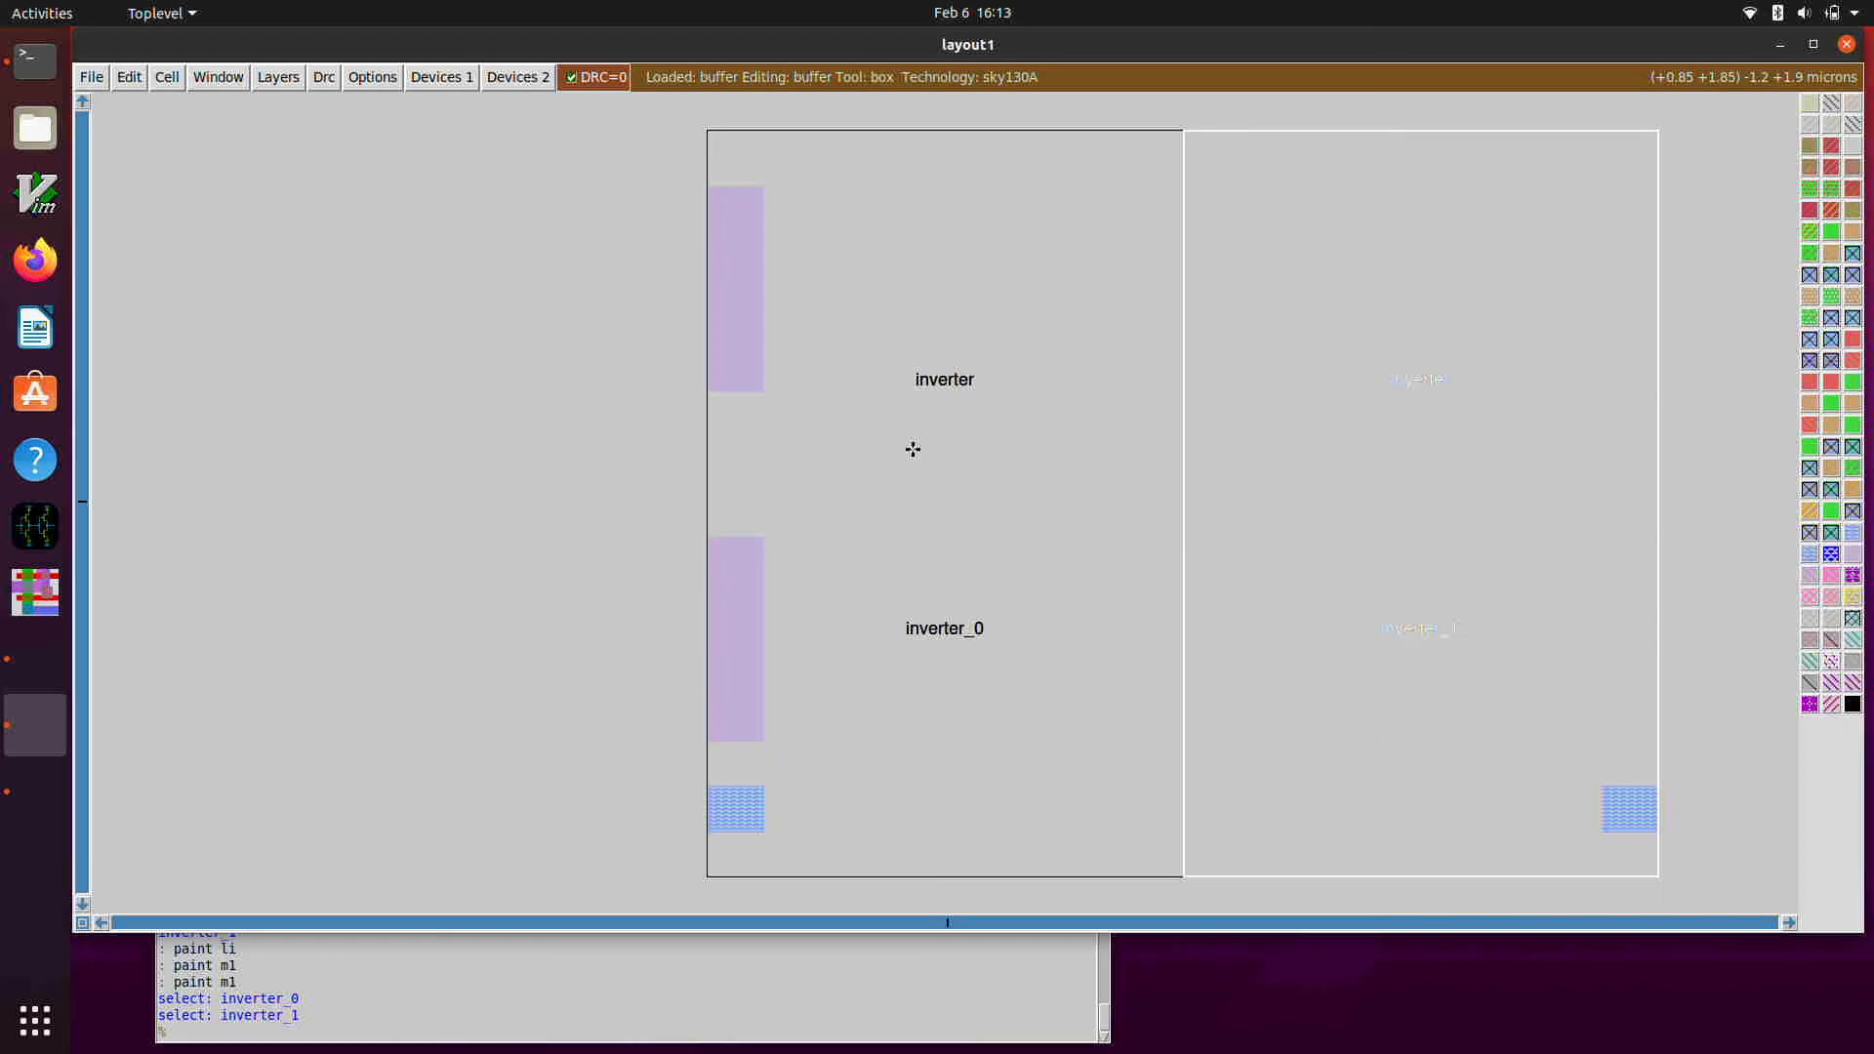
- Expand the first and second inverter instances to show their internal layout again
key("s")
key("x")
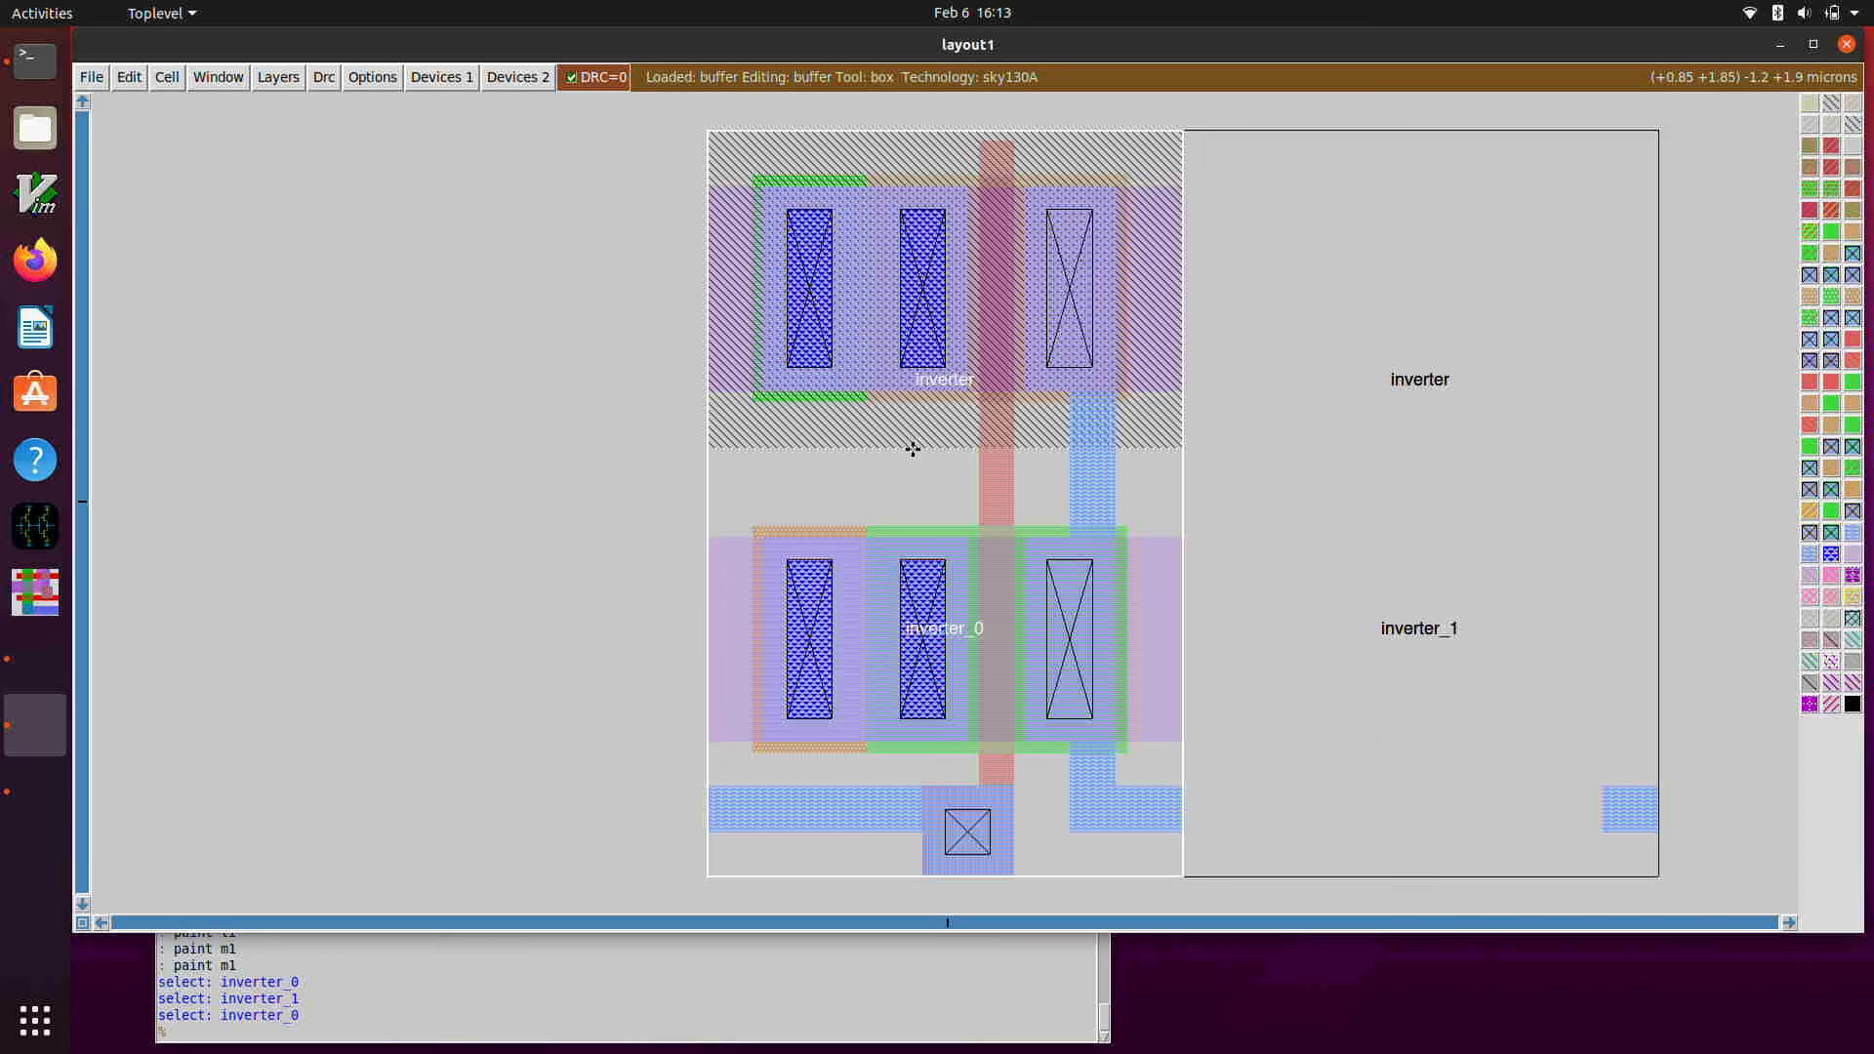
left_click(1341, 482)
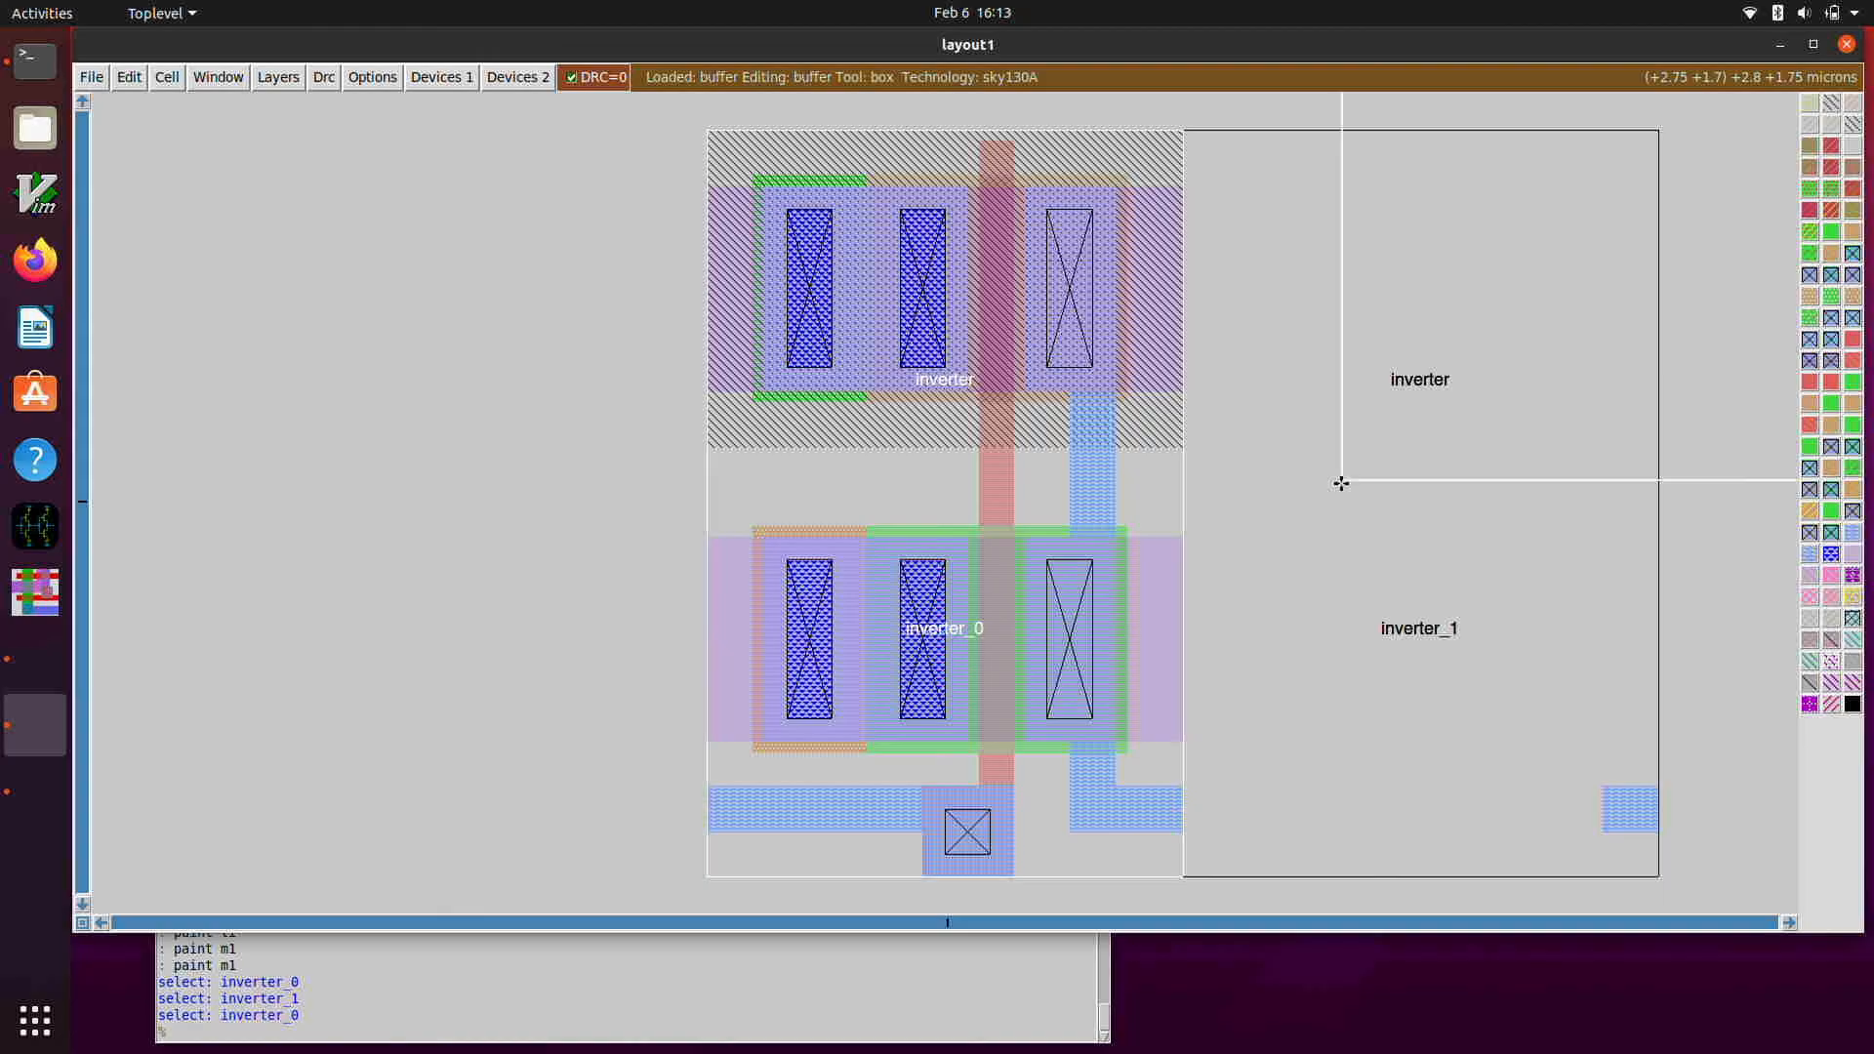
key("s")
key("x")
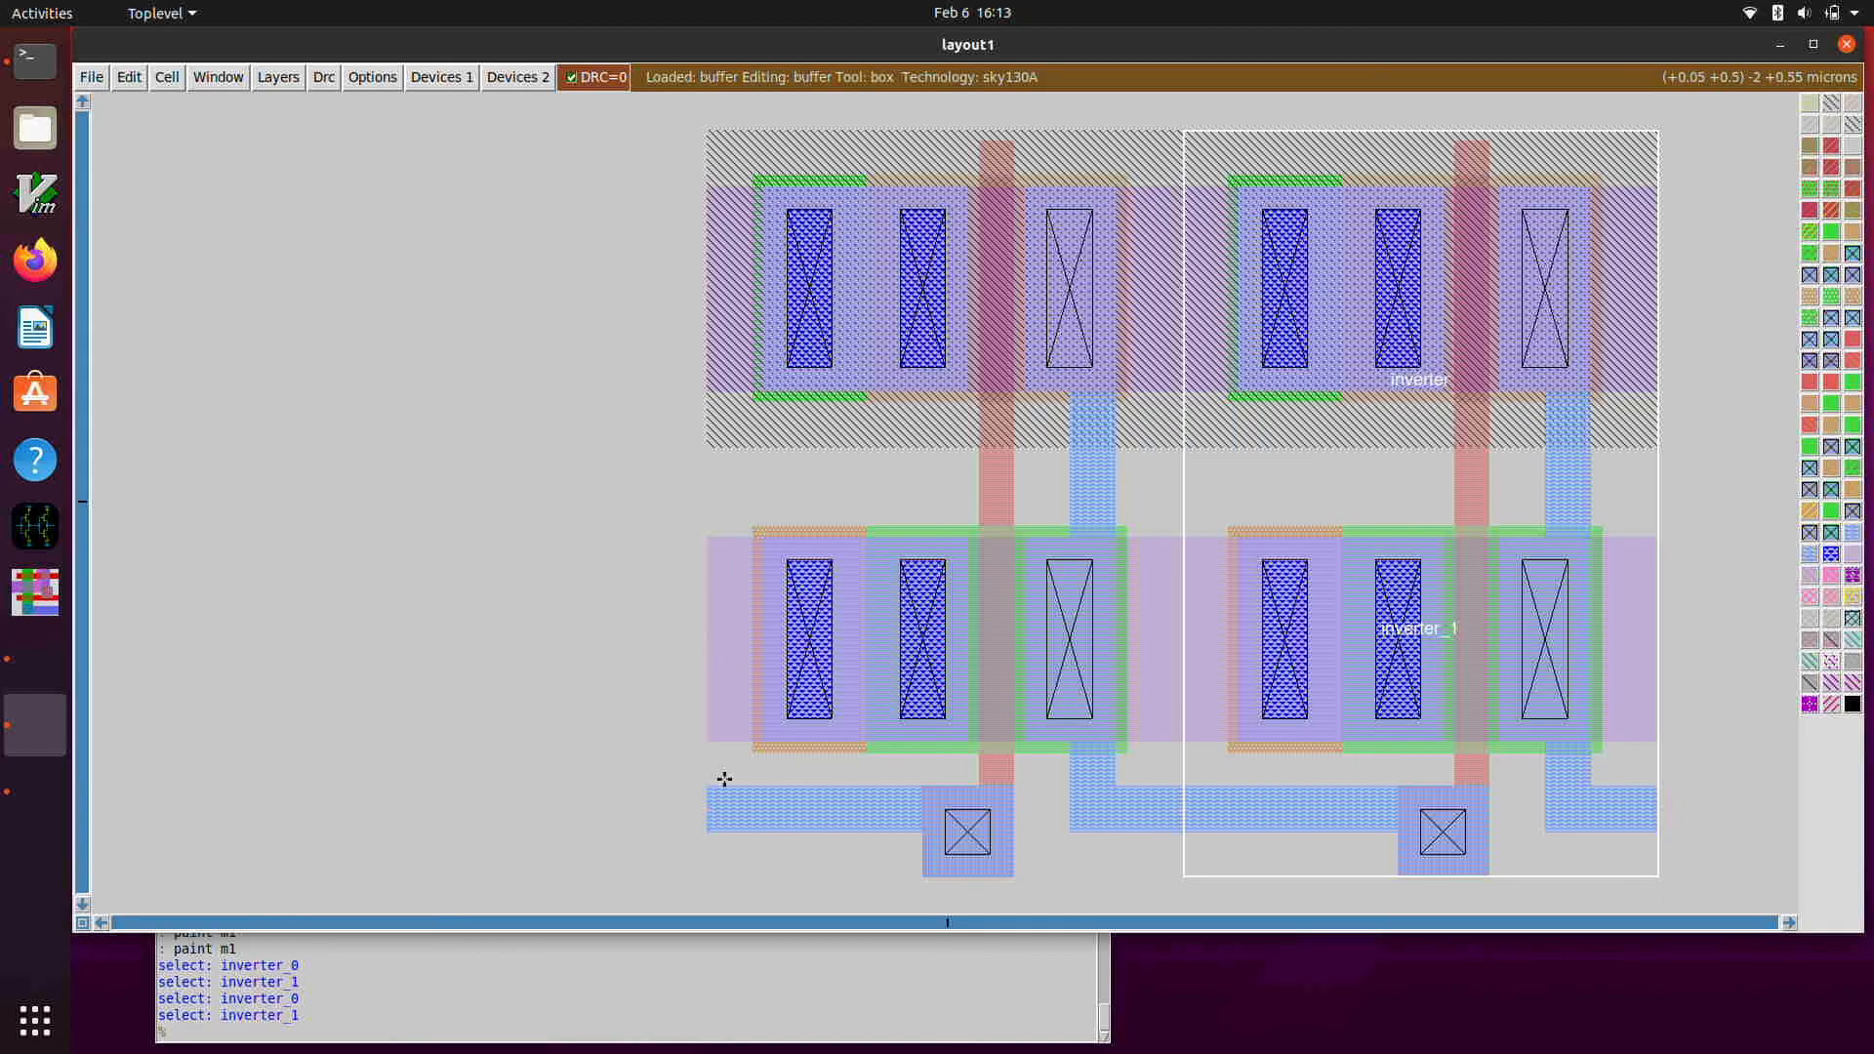
- Place a point label A with west text position at the middle of the input li wire's left edge
left_click(645, 886)
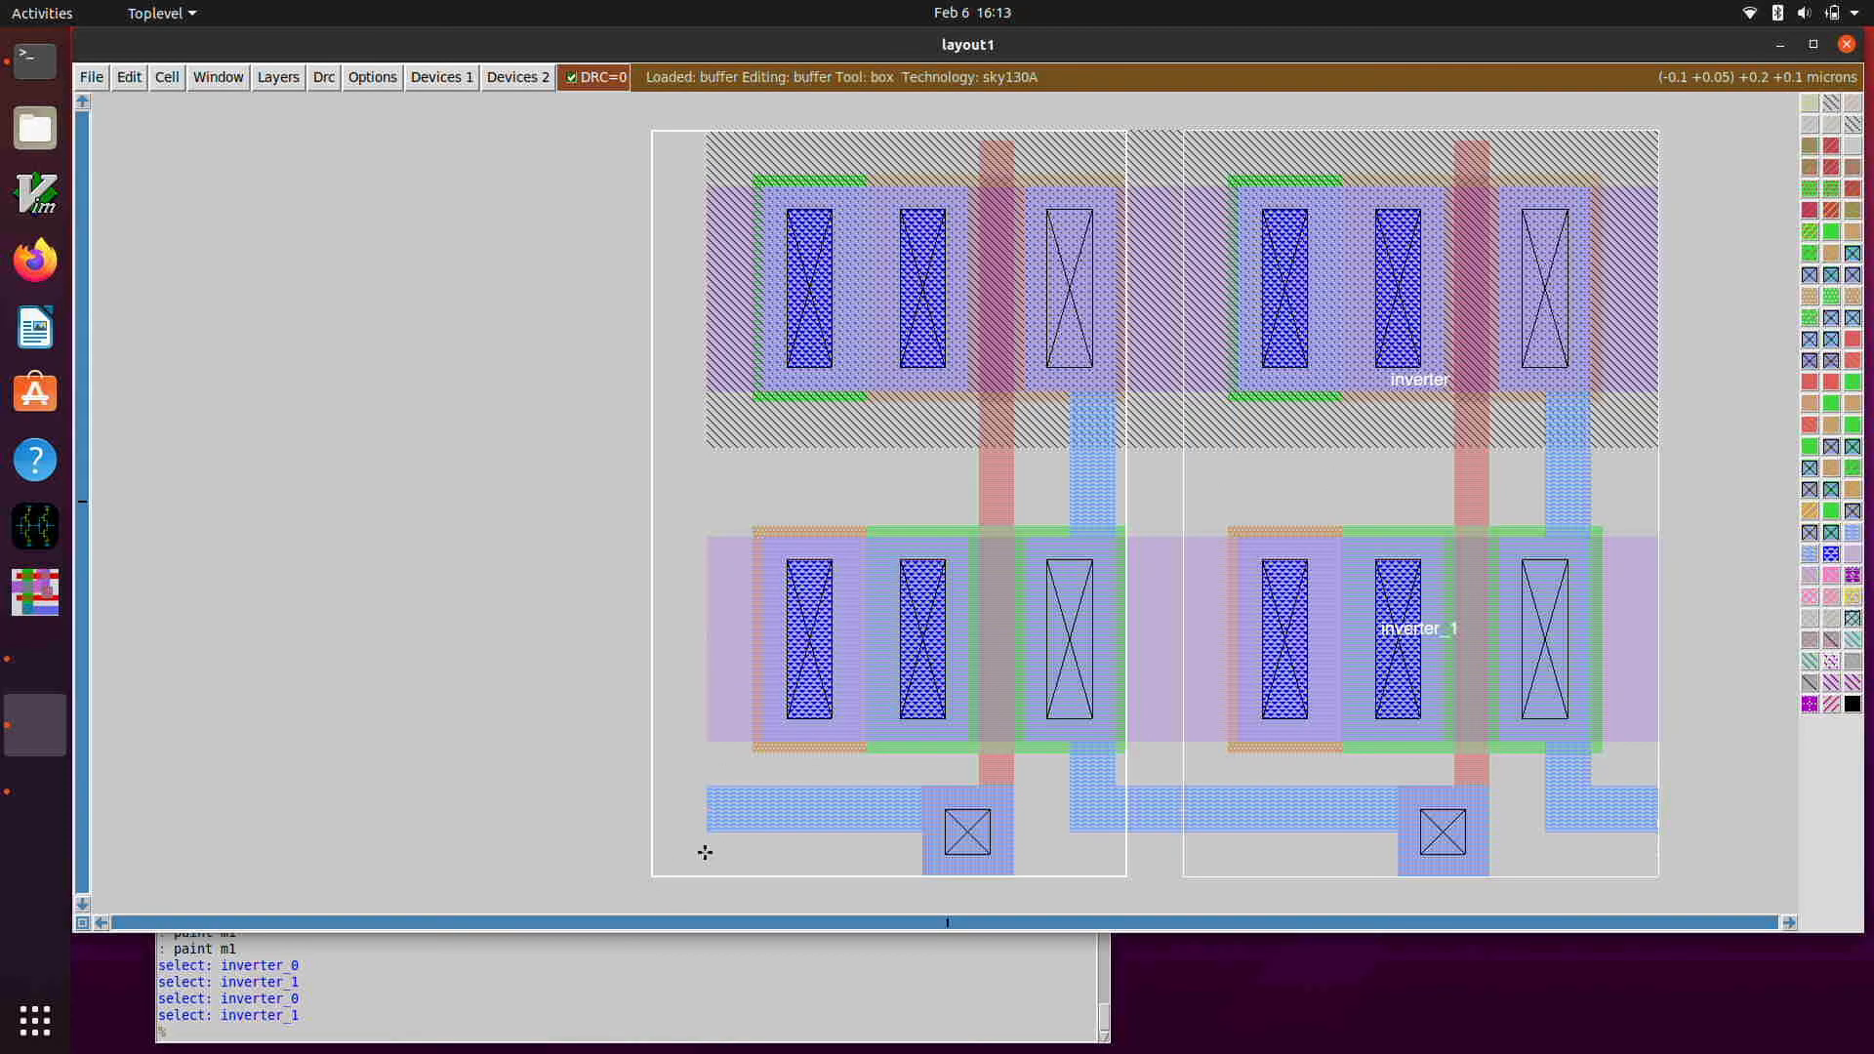
right_click(792, 729)
key("z")
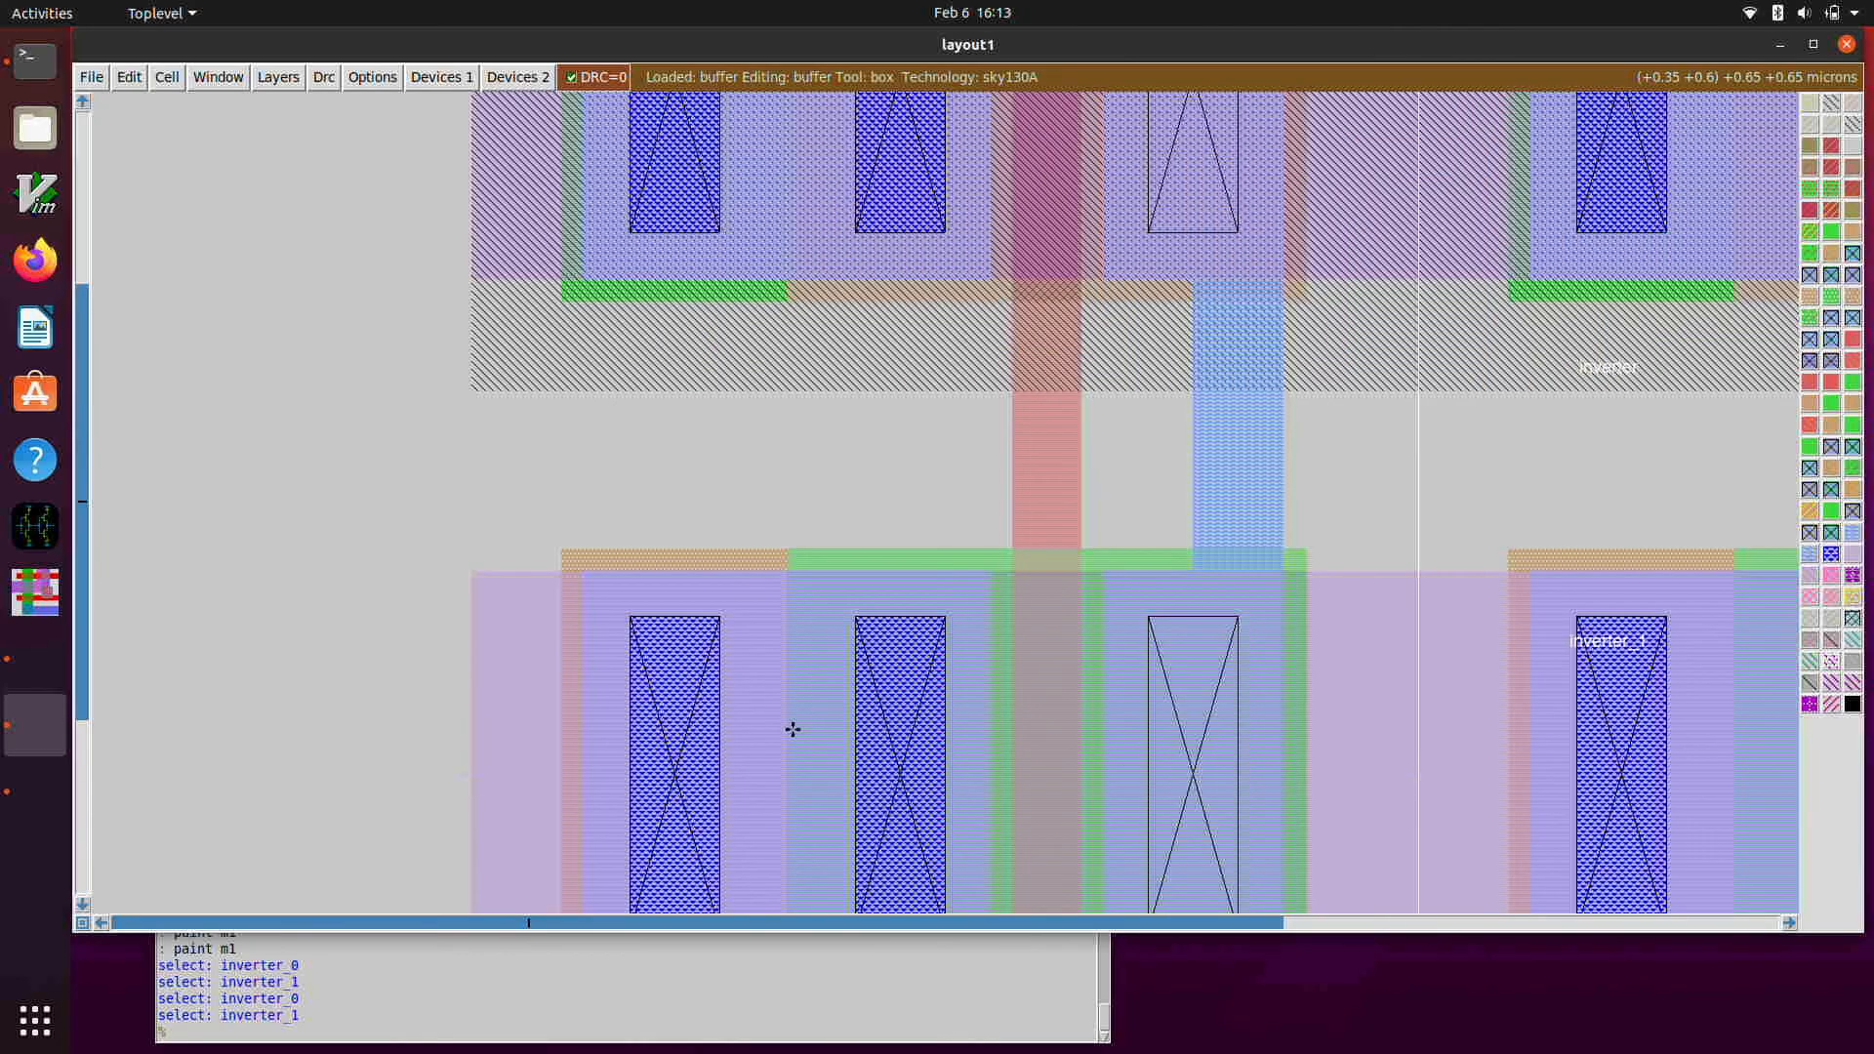
key("Down")
key("Down")
key("Down")
key("Down")
key("Down")
key("Down")
key("Down")
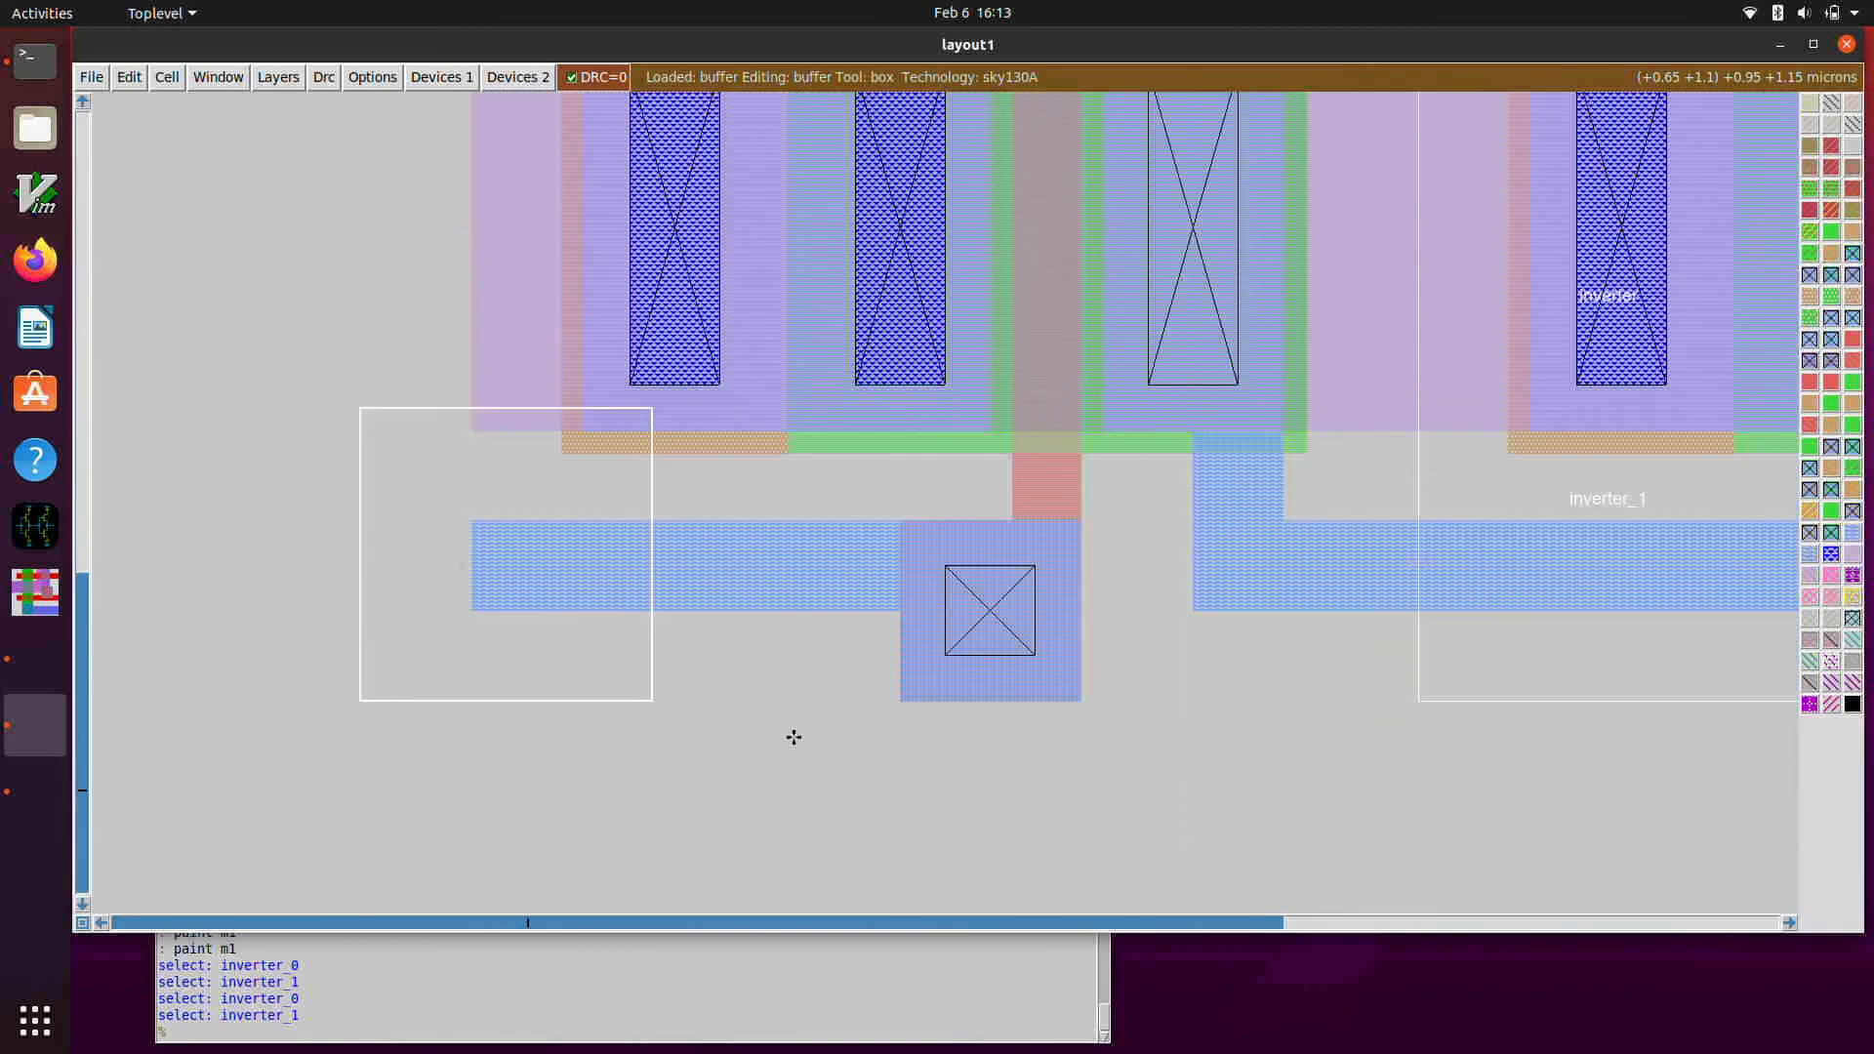
key("Left")
key("Down")
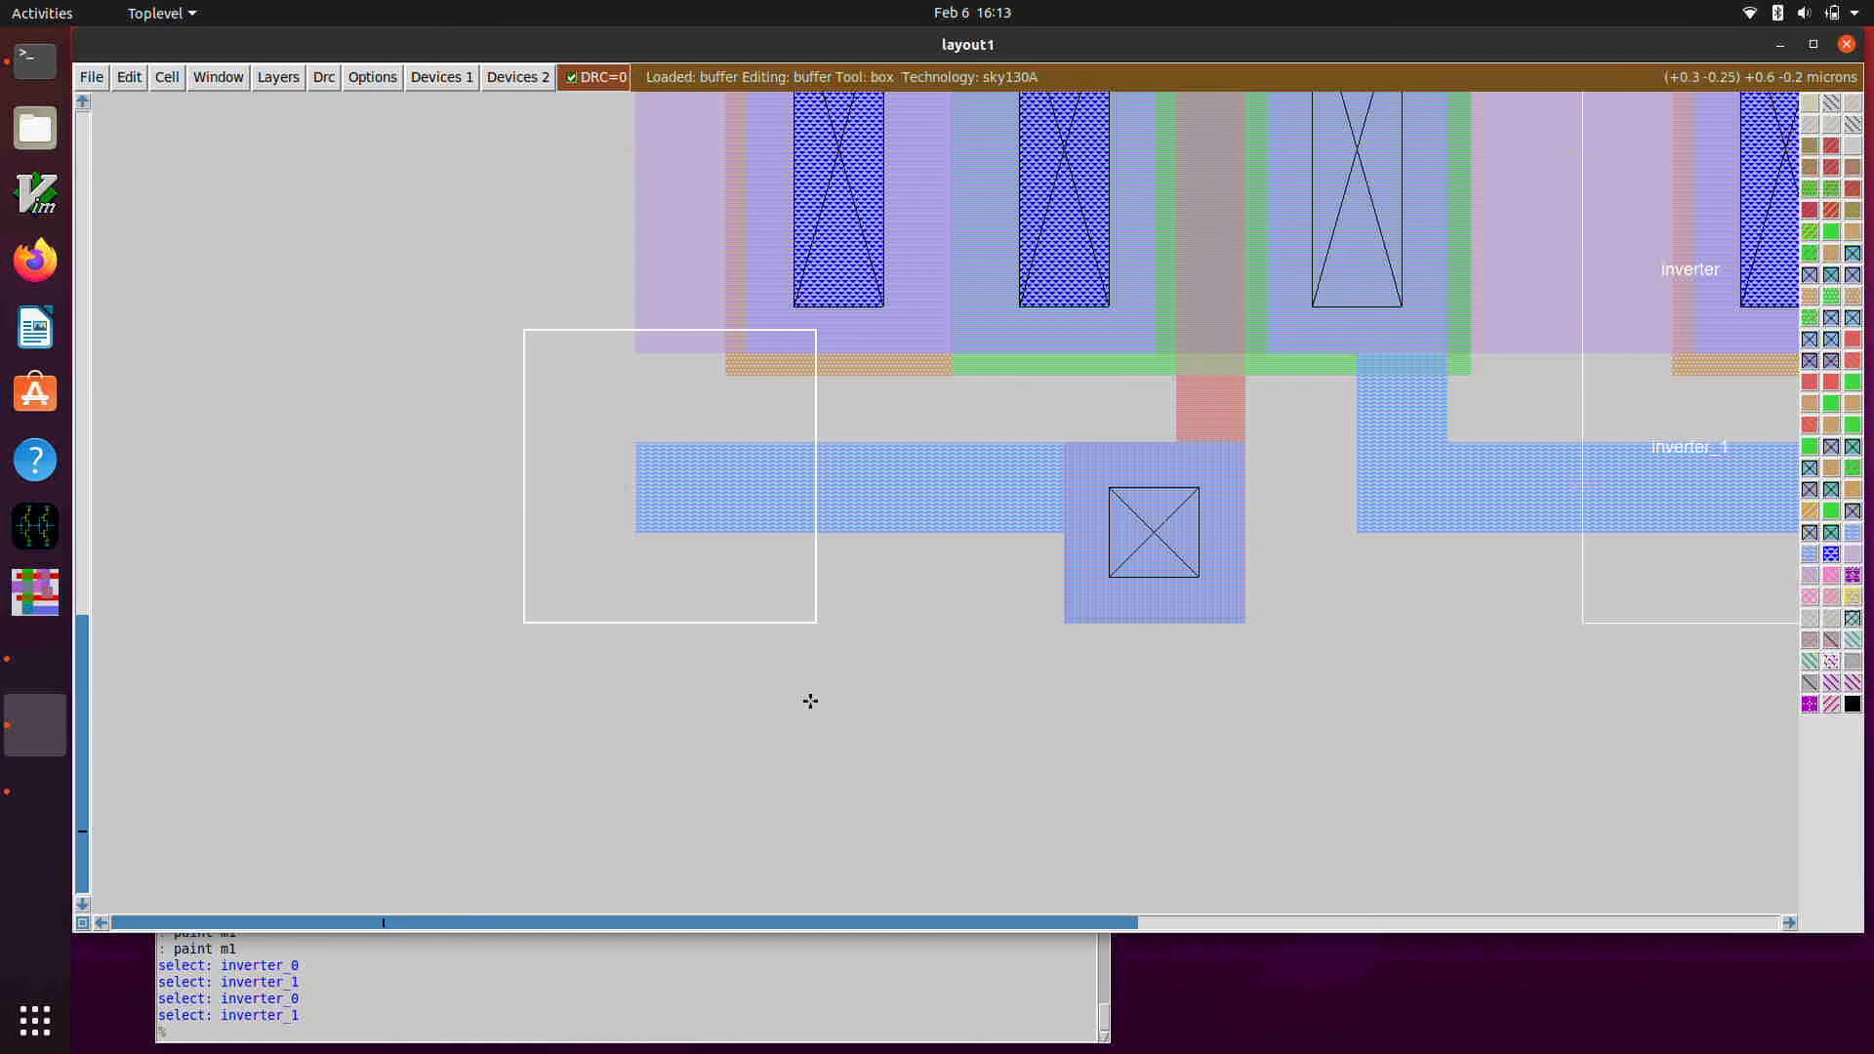
left_click(637, 485)
right_click(636, 488)
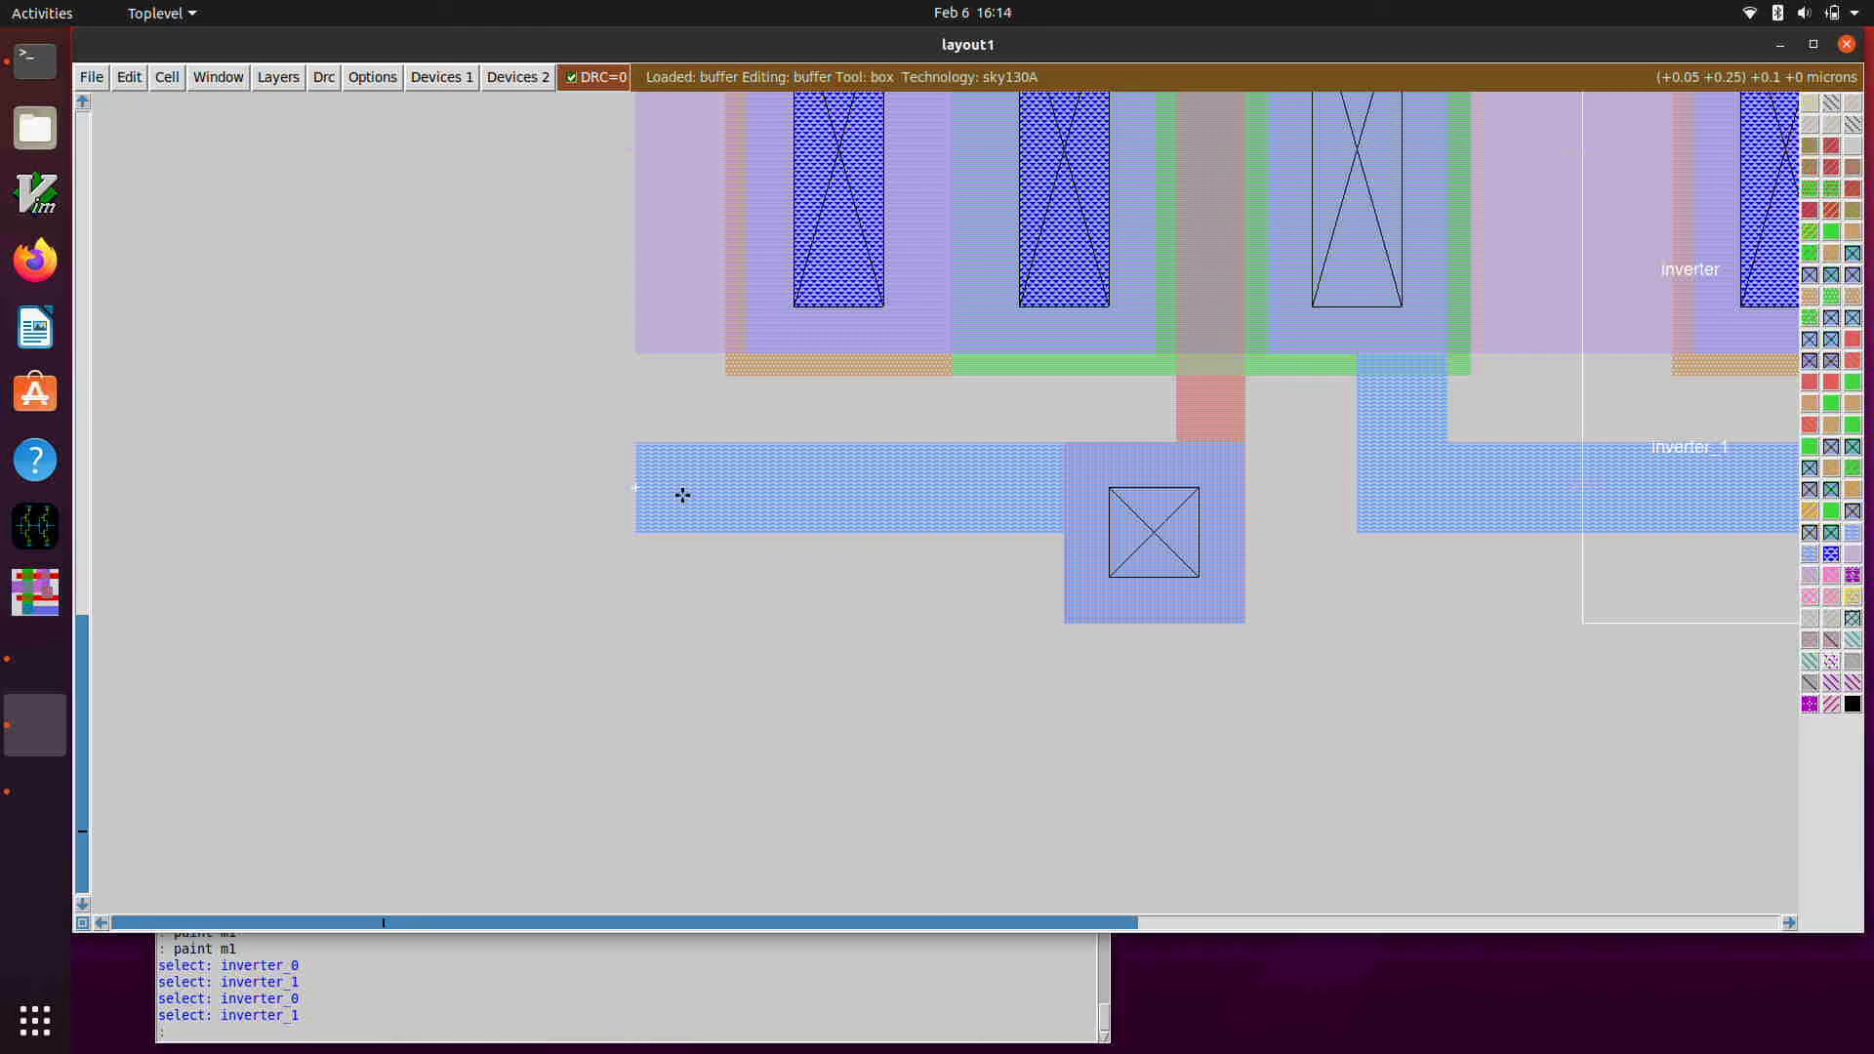
type("abel A w")
key("Return")
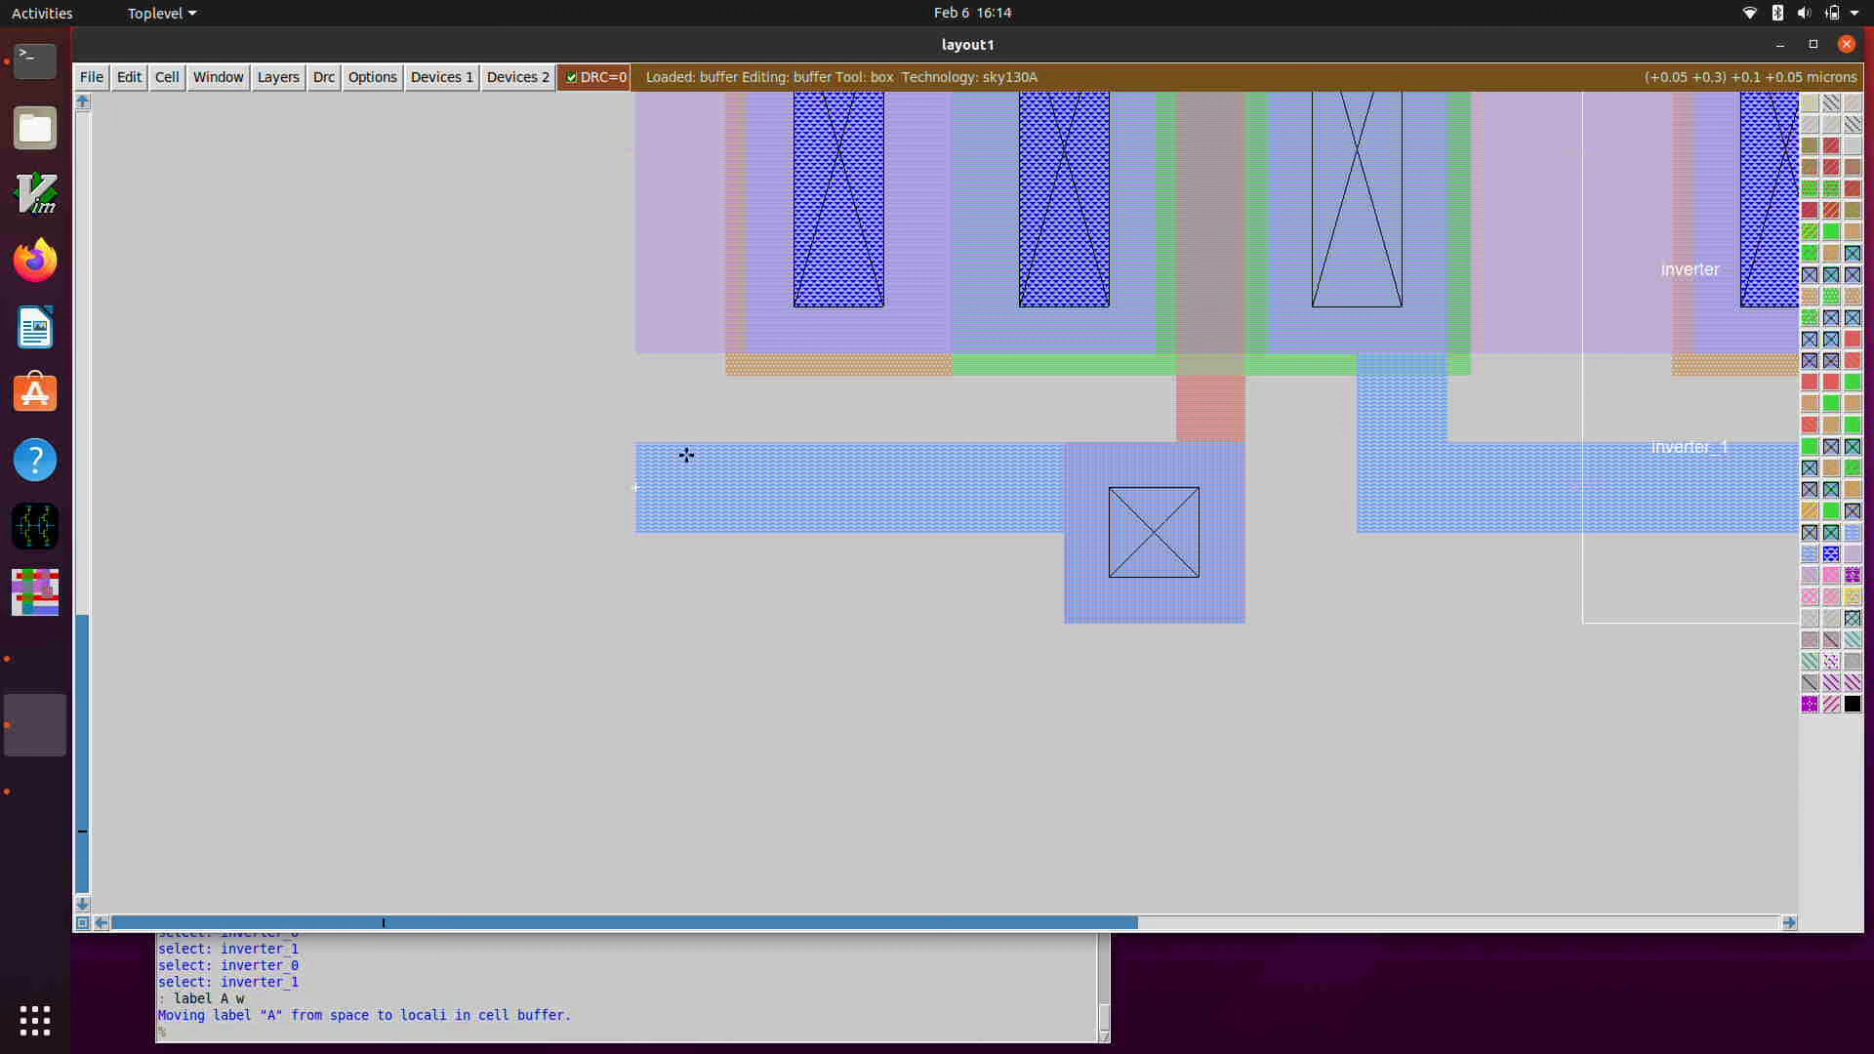
- Place a point label Y with east text position at the middle of the output li wire's right edge
key("Right")
key("Right")
key("Right")
key("Right")
key("Right")
key("Right")
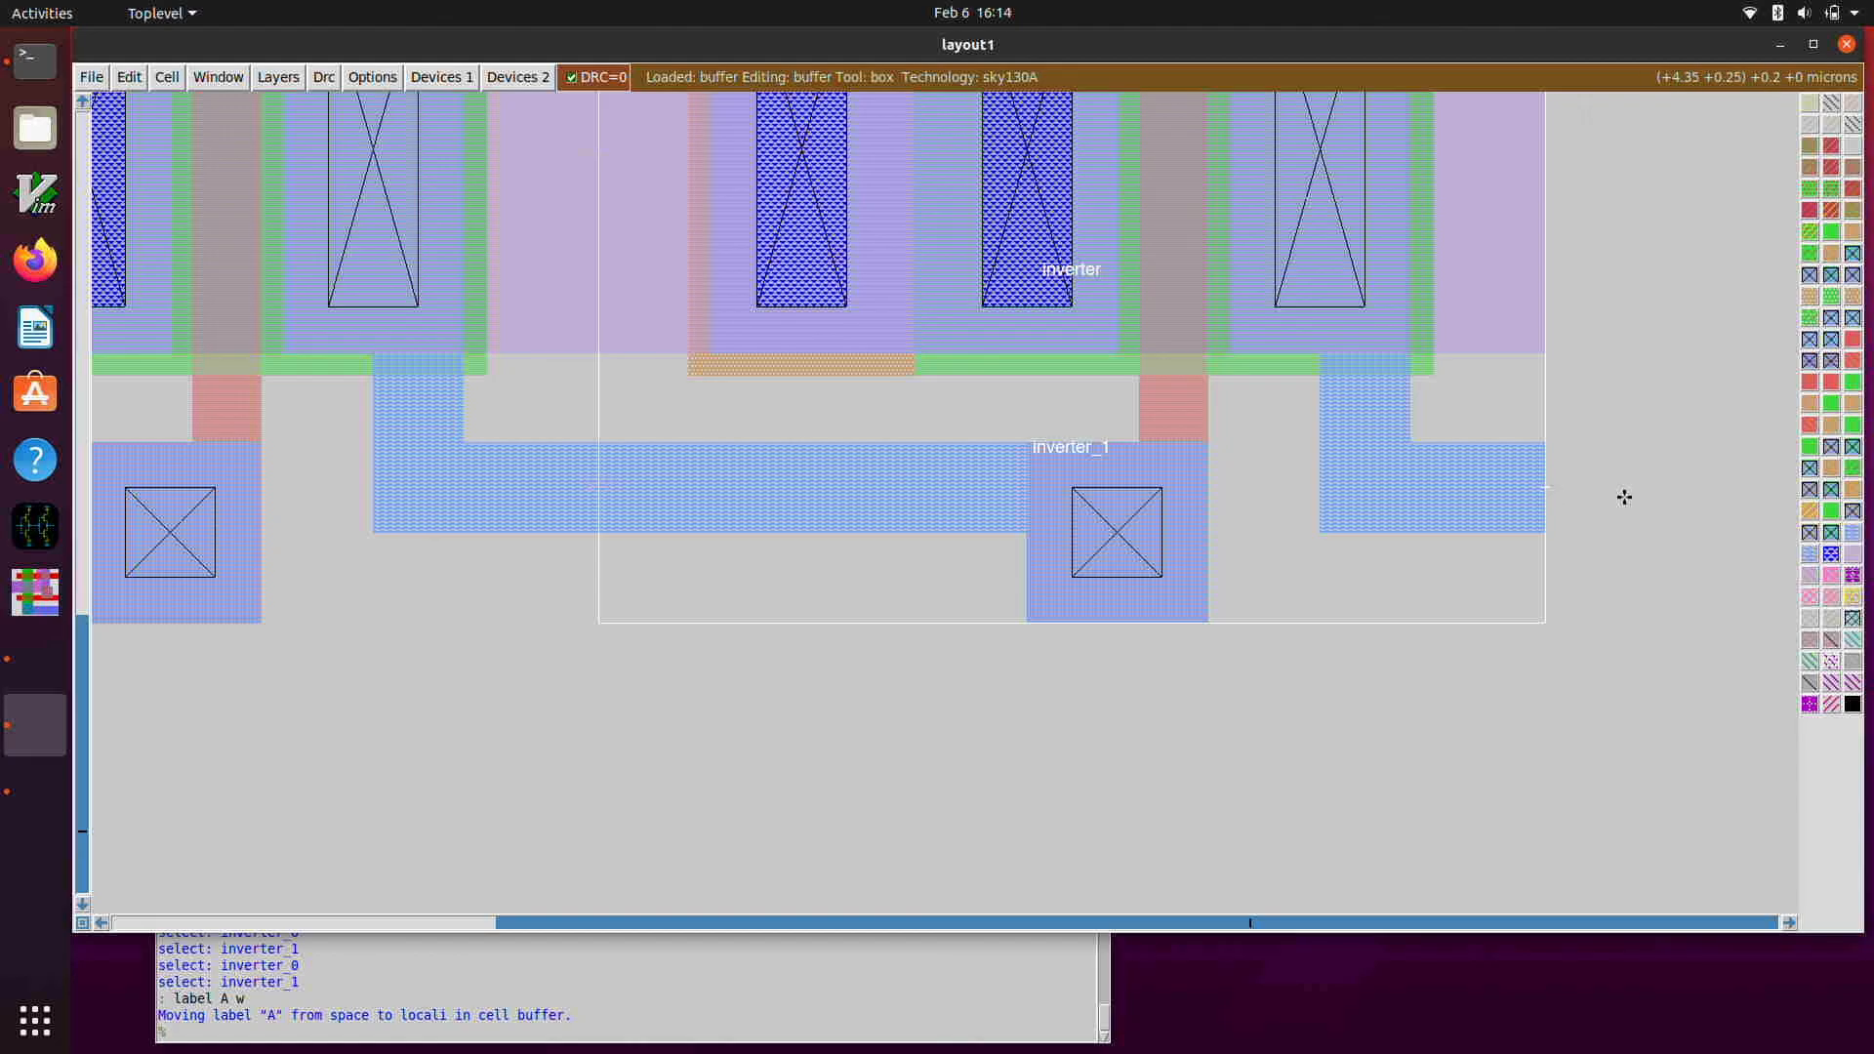
type("label Y e")
key("Return")
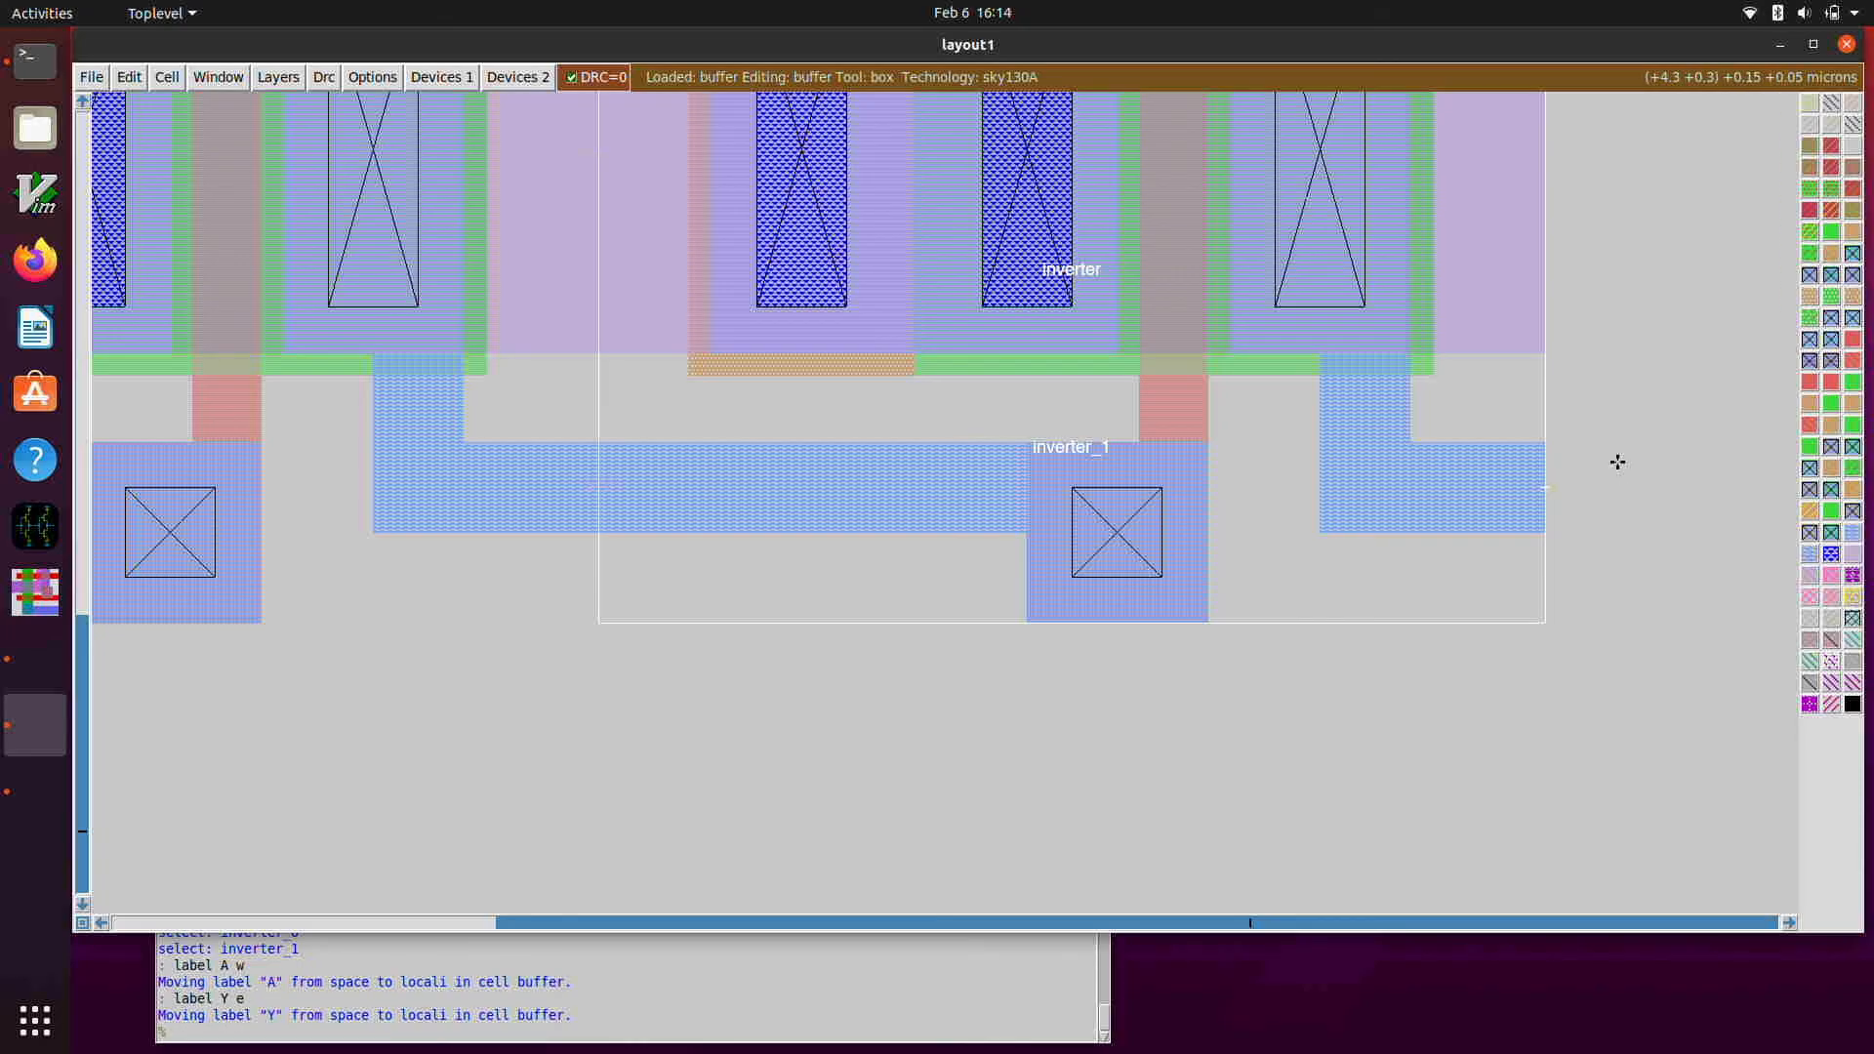
- Place a point label VP with west text position on layer m1 at the upper power rail's left edge
scroll(1617, 460, "up", 2)
scroll(1618, 460, "up", 6, "shift")
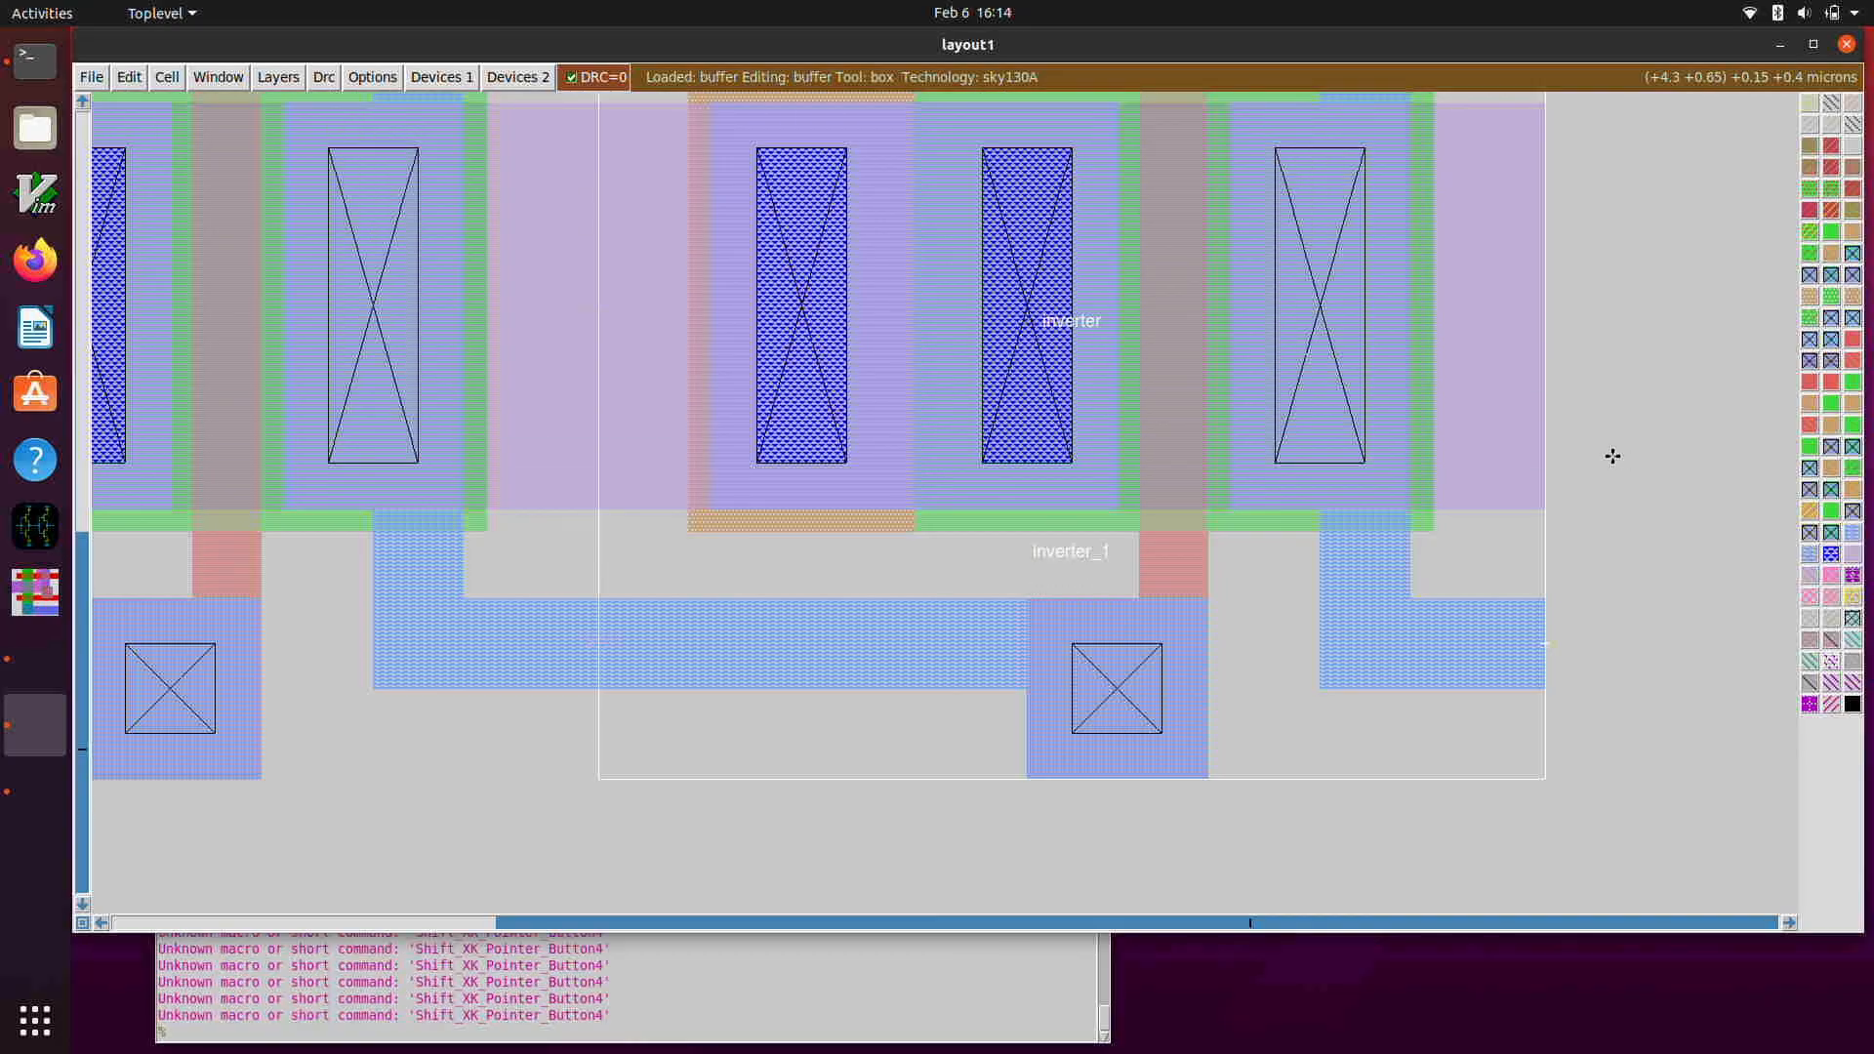
scroll(1611, 456, "down", 1)
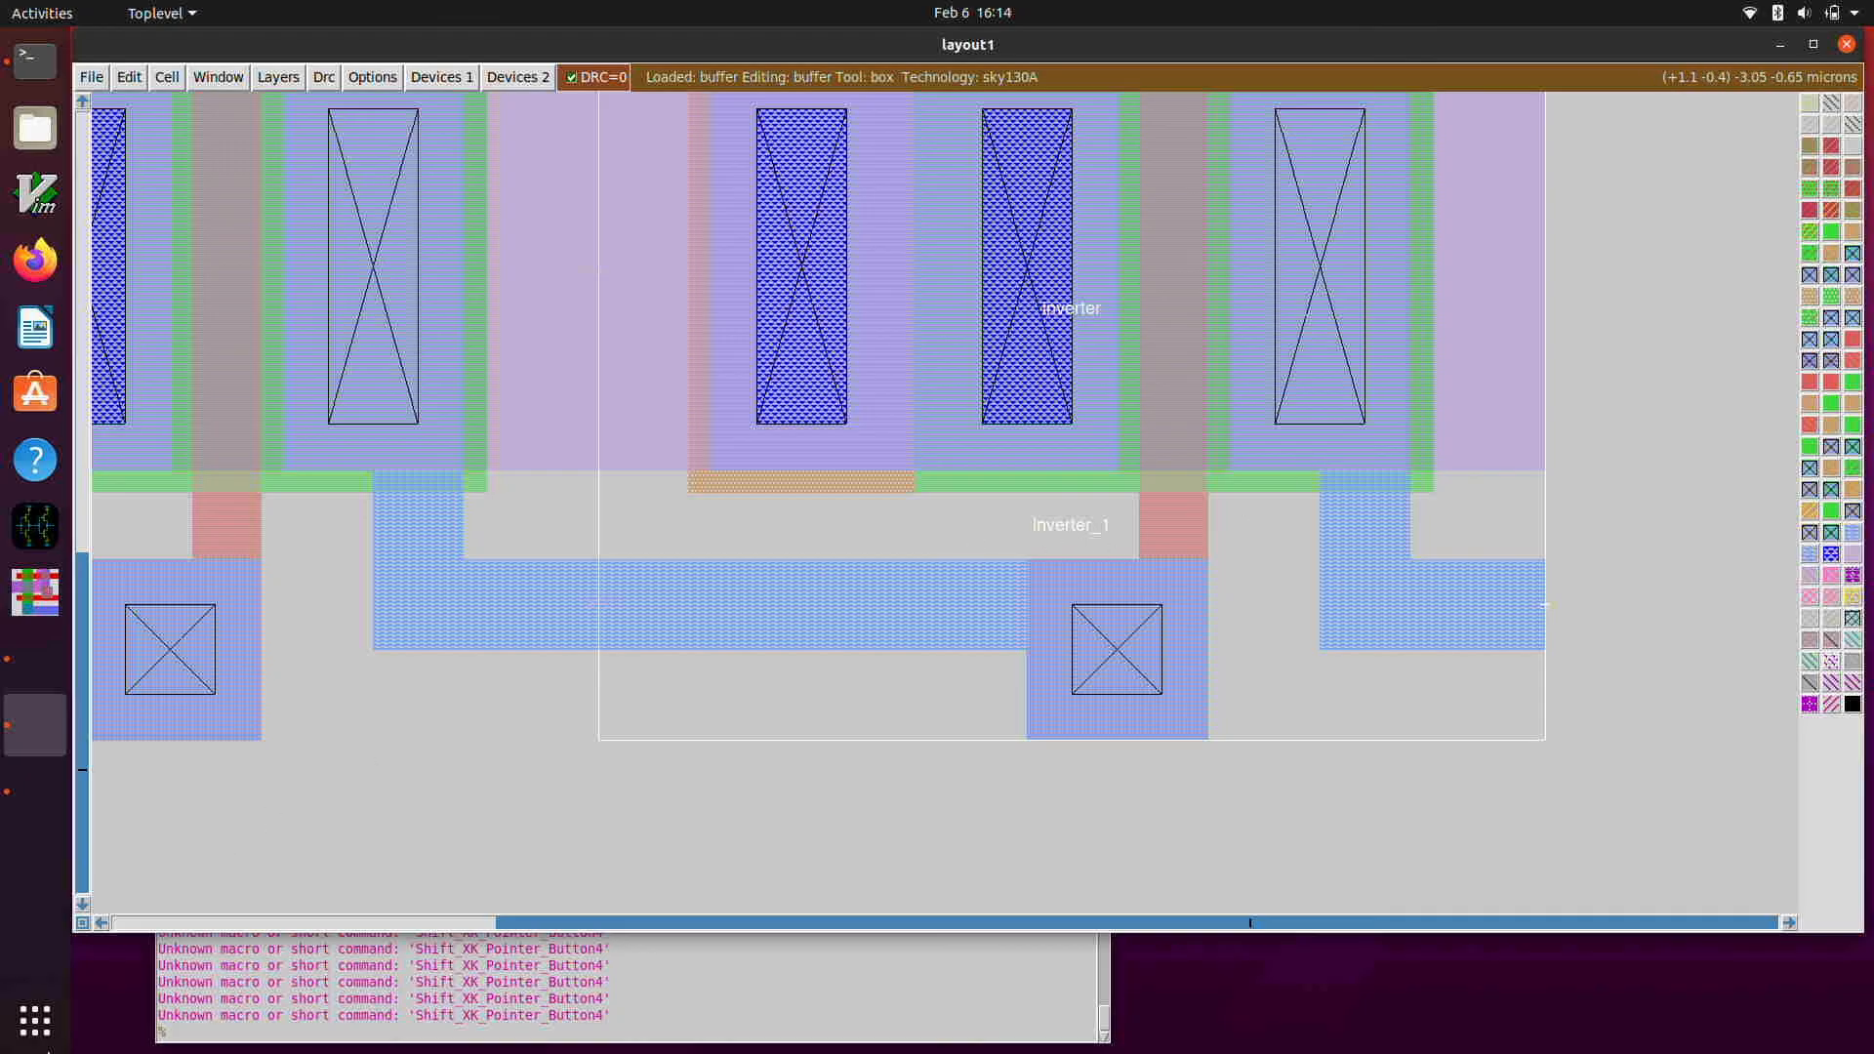
left_click(688, 896)
key("shift+z")
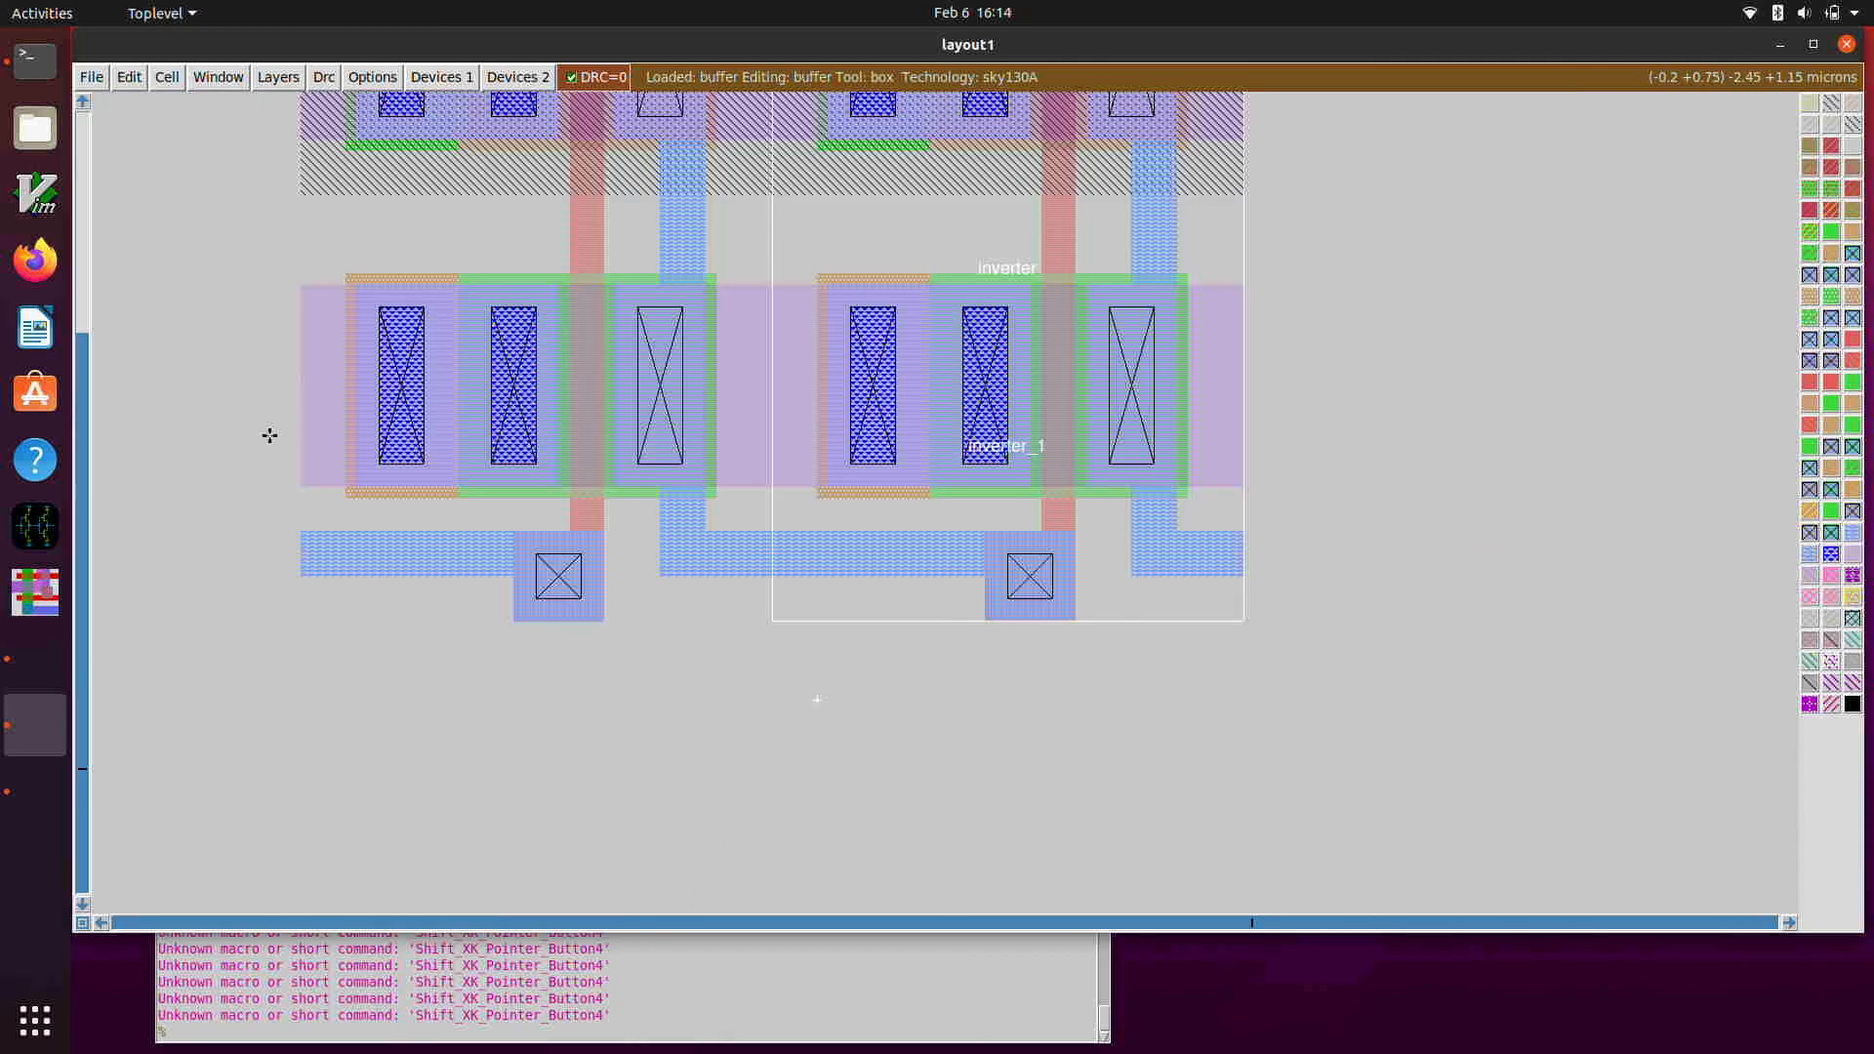
left_click(256, 498)
right_click(375, 264)
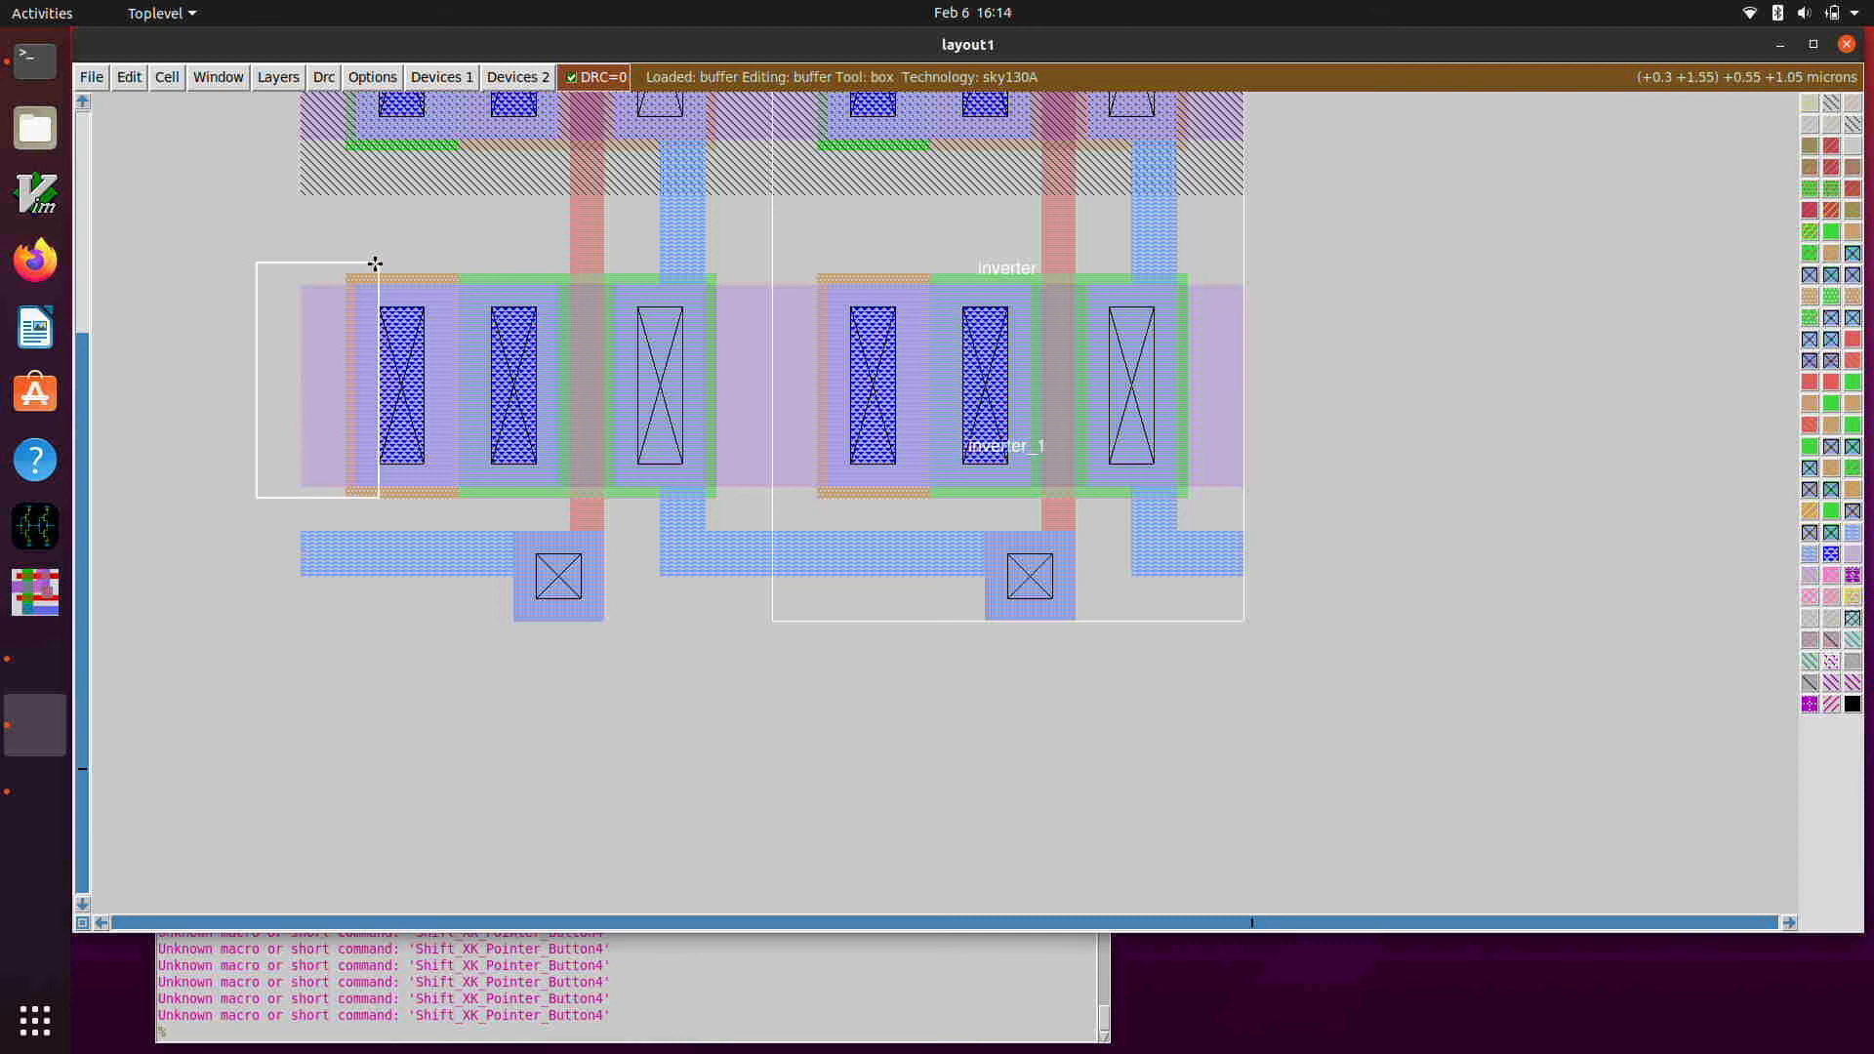
key("z")
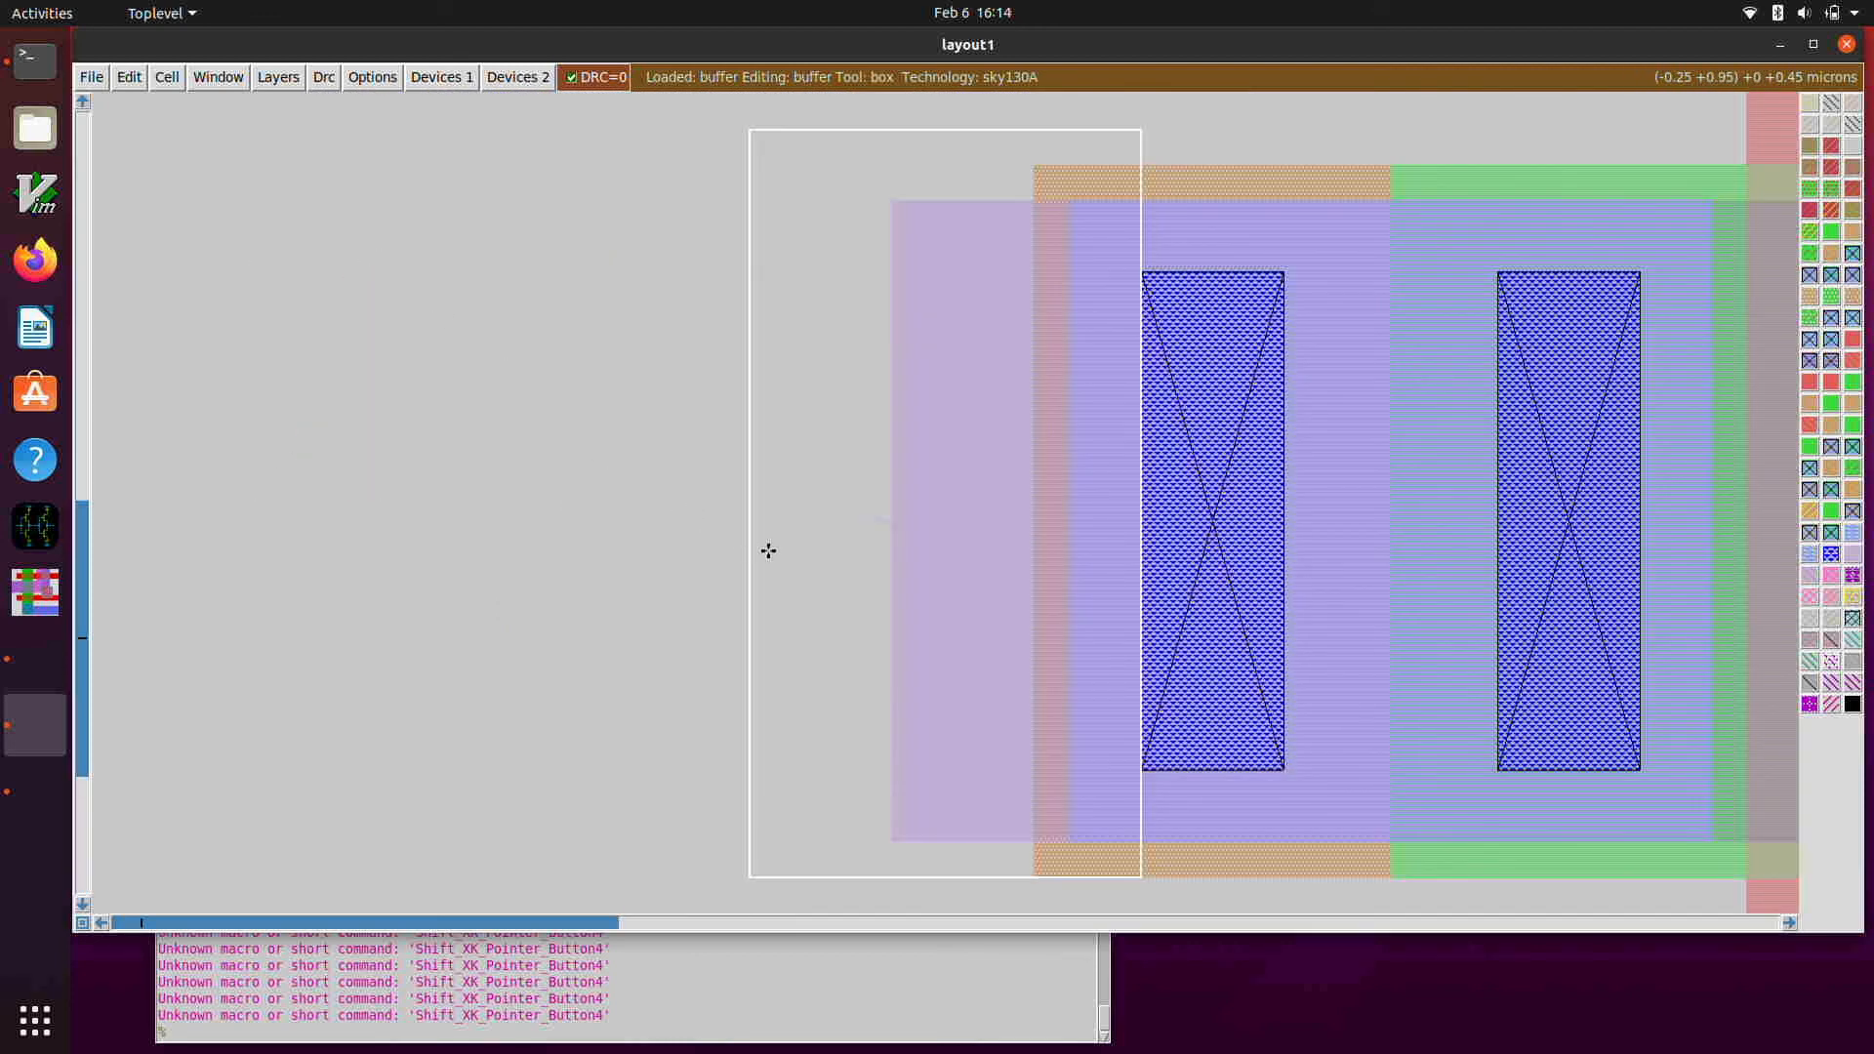
scroll(909, 498, "up", 1)
scroll(909, 494, "down", 2)
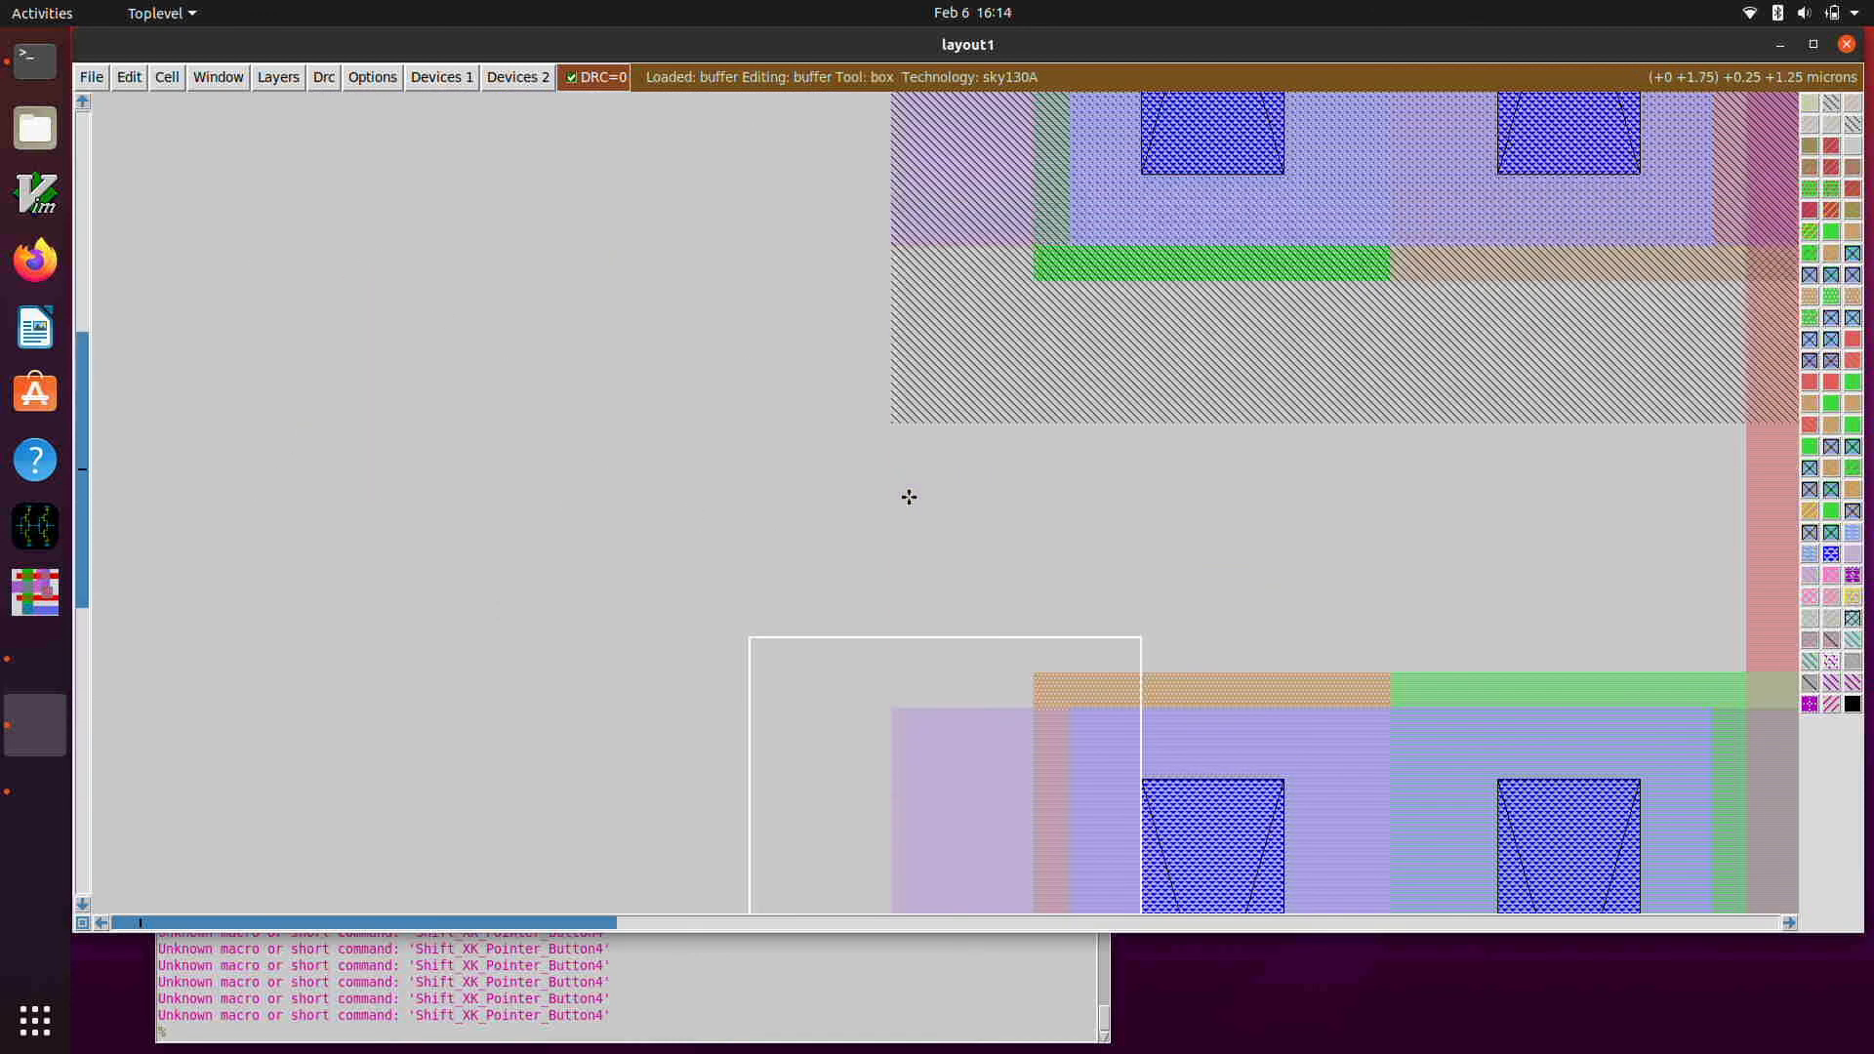
left_click(888, 355)
right_click(888, 355)
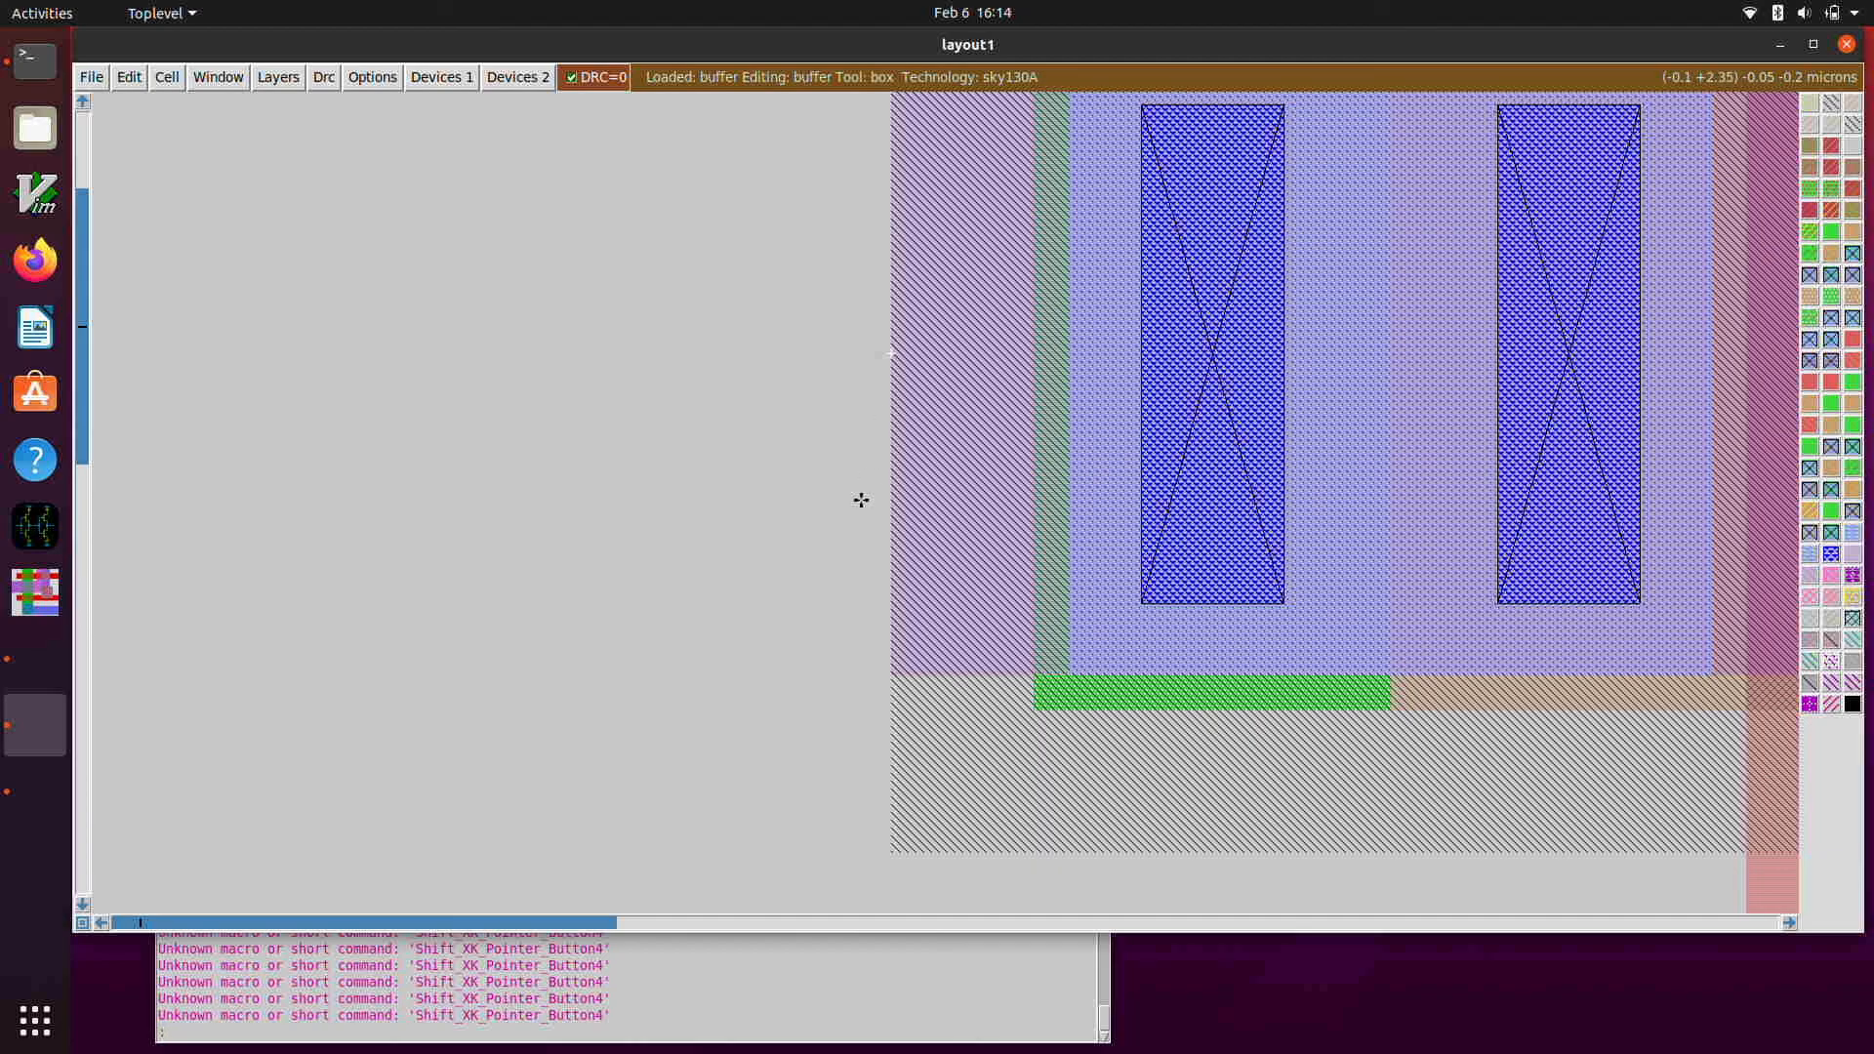
type("abel VP w m1")
key("Return")
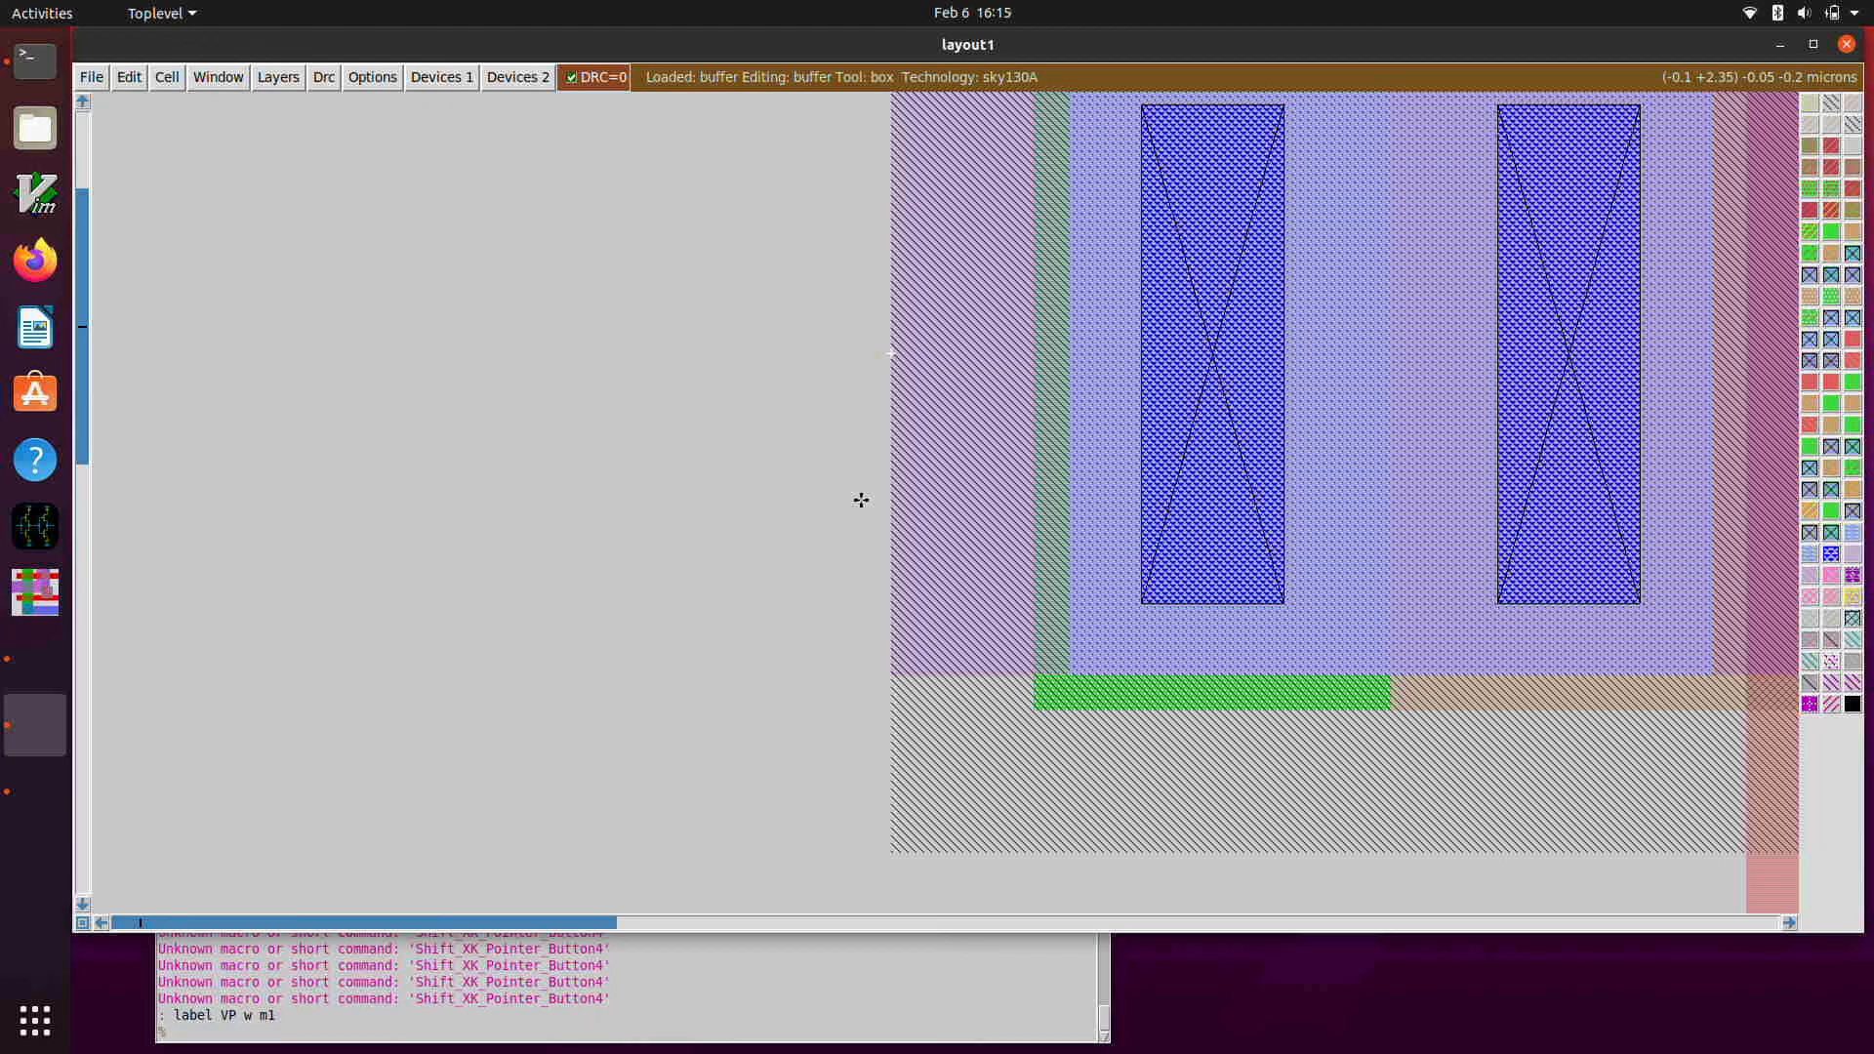
- Place a point label VN with west text position at the middle of the lower power rail's left edge
scroll(861, 500, "up", 3)
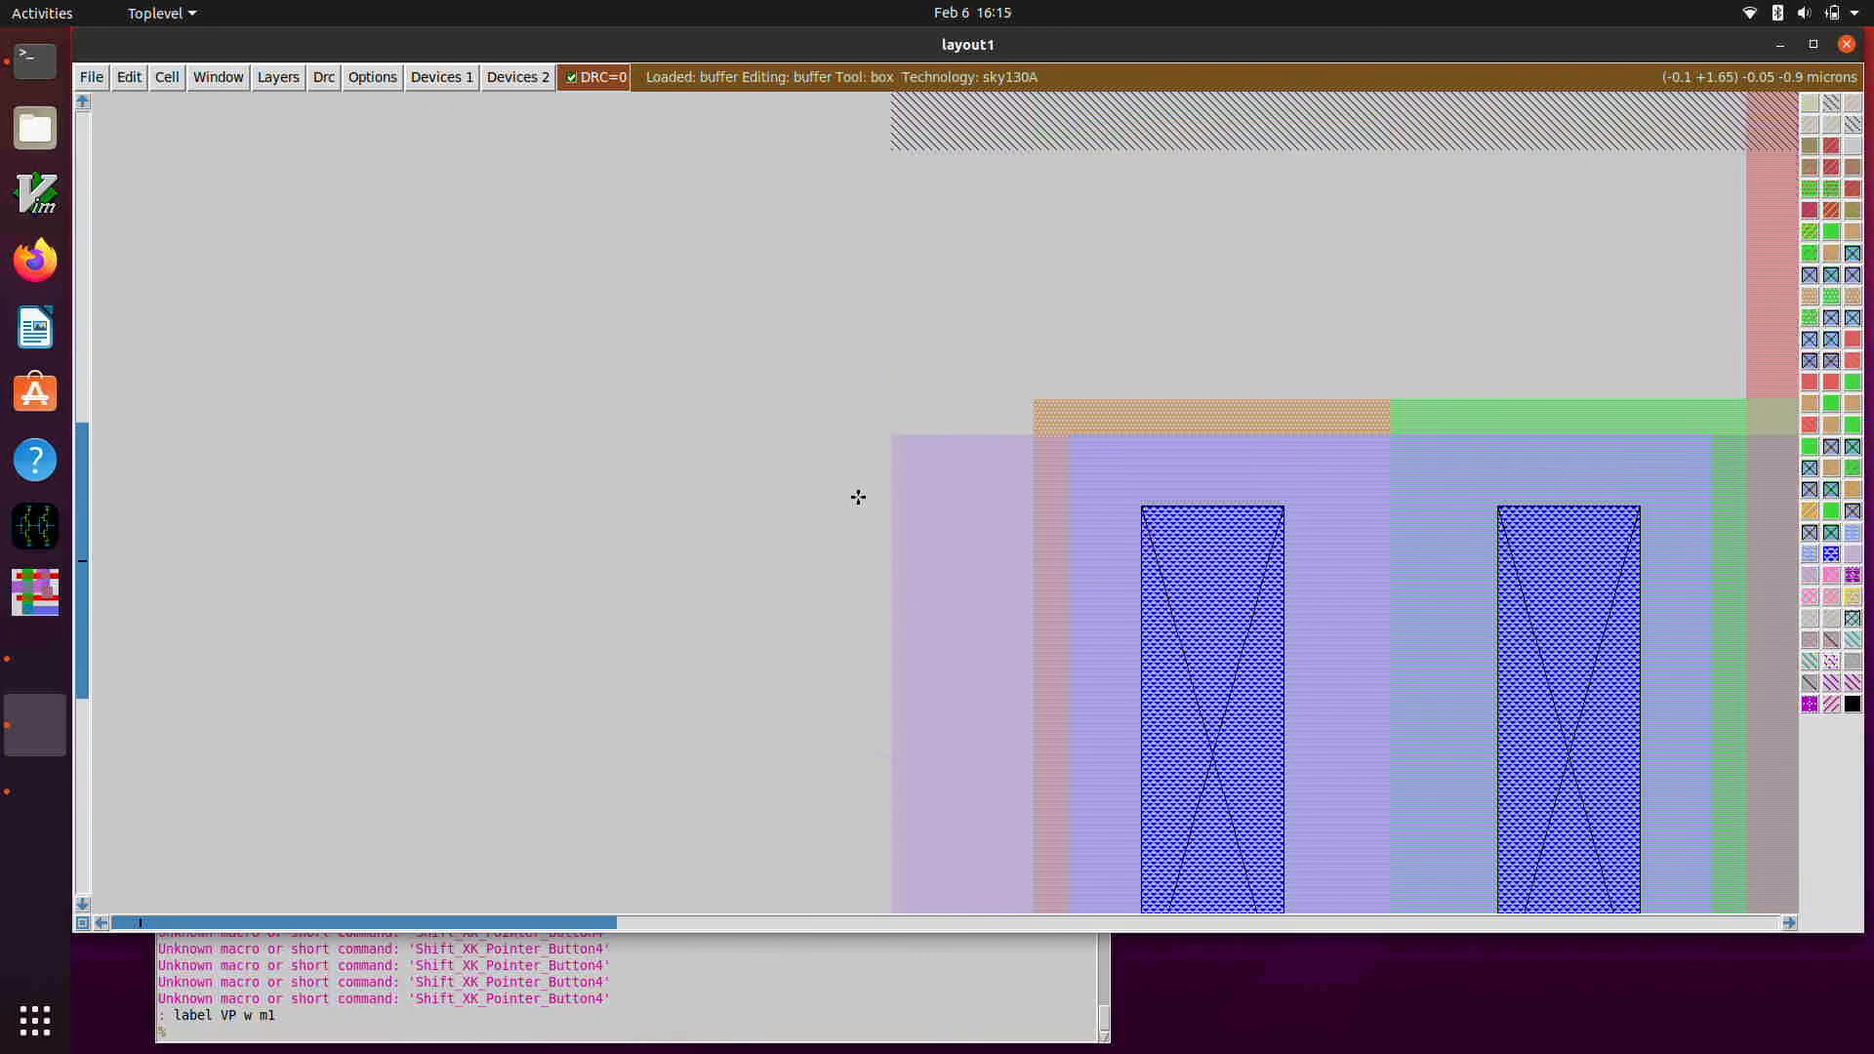
left_click(890, 560)
type("label")
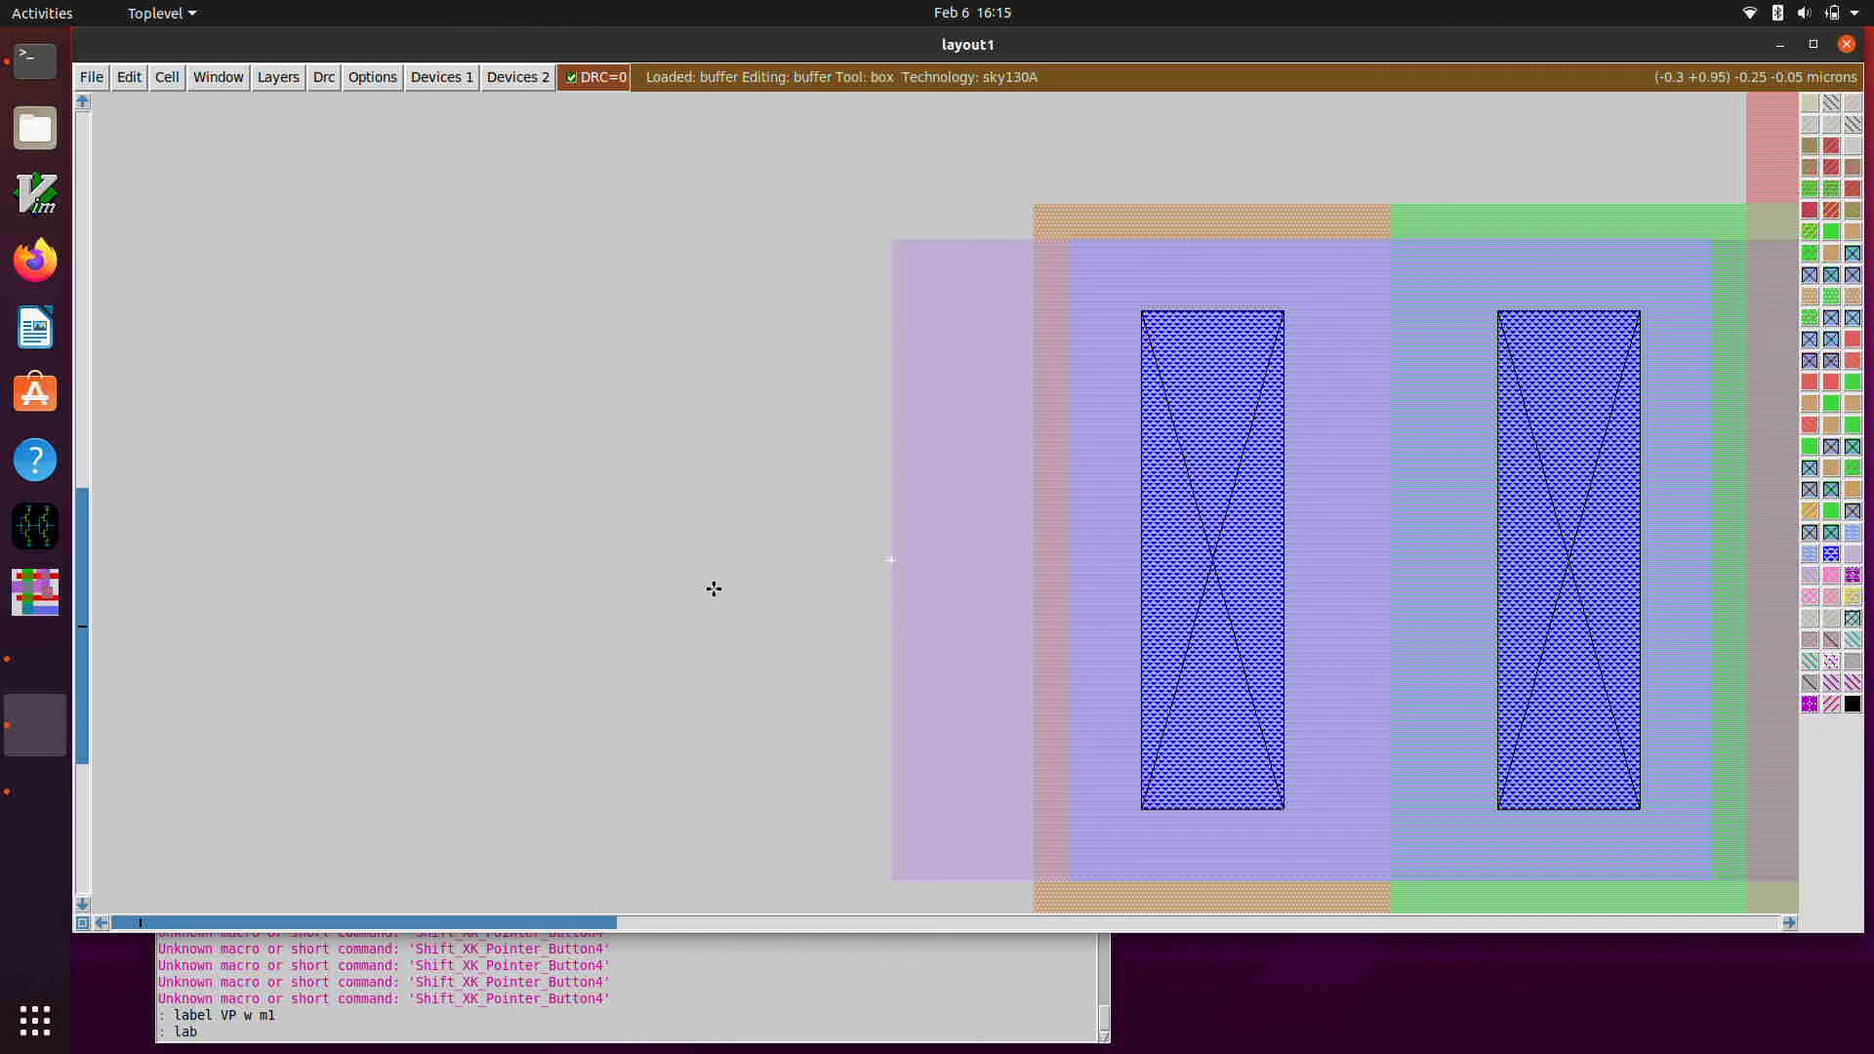
type(" VN w")
key("Return")
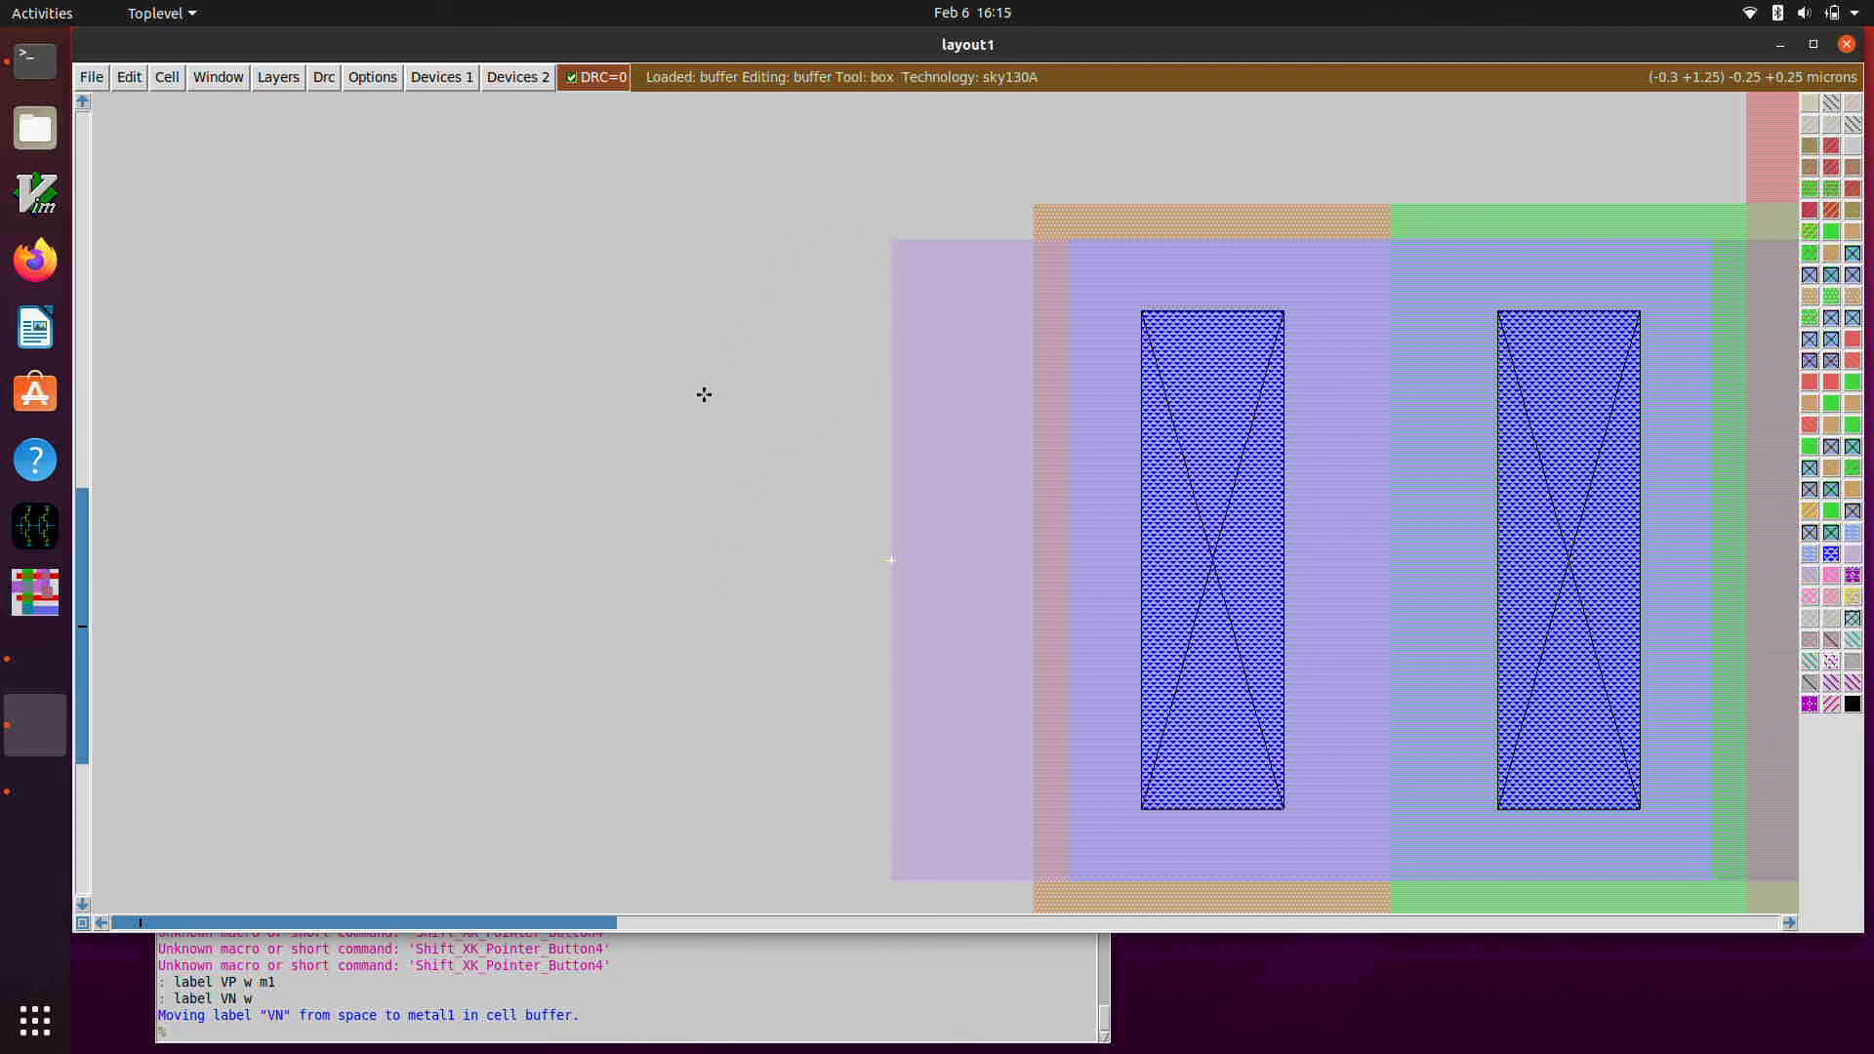
- Save the buffer layout and run extract all on the cell hierarchy
key("s")
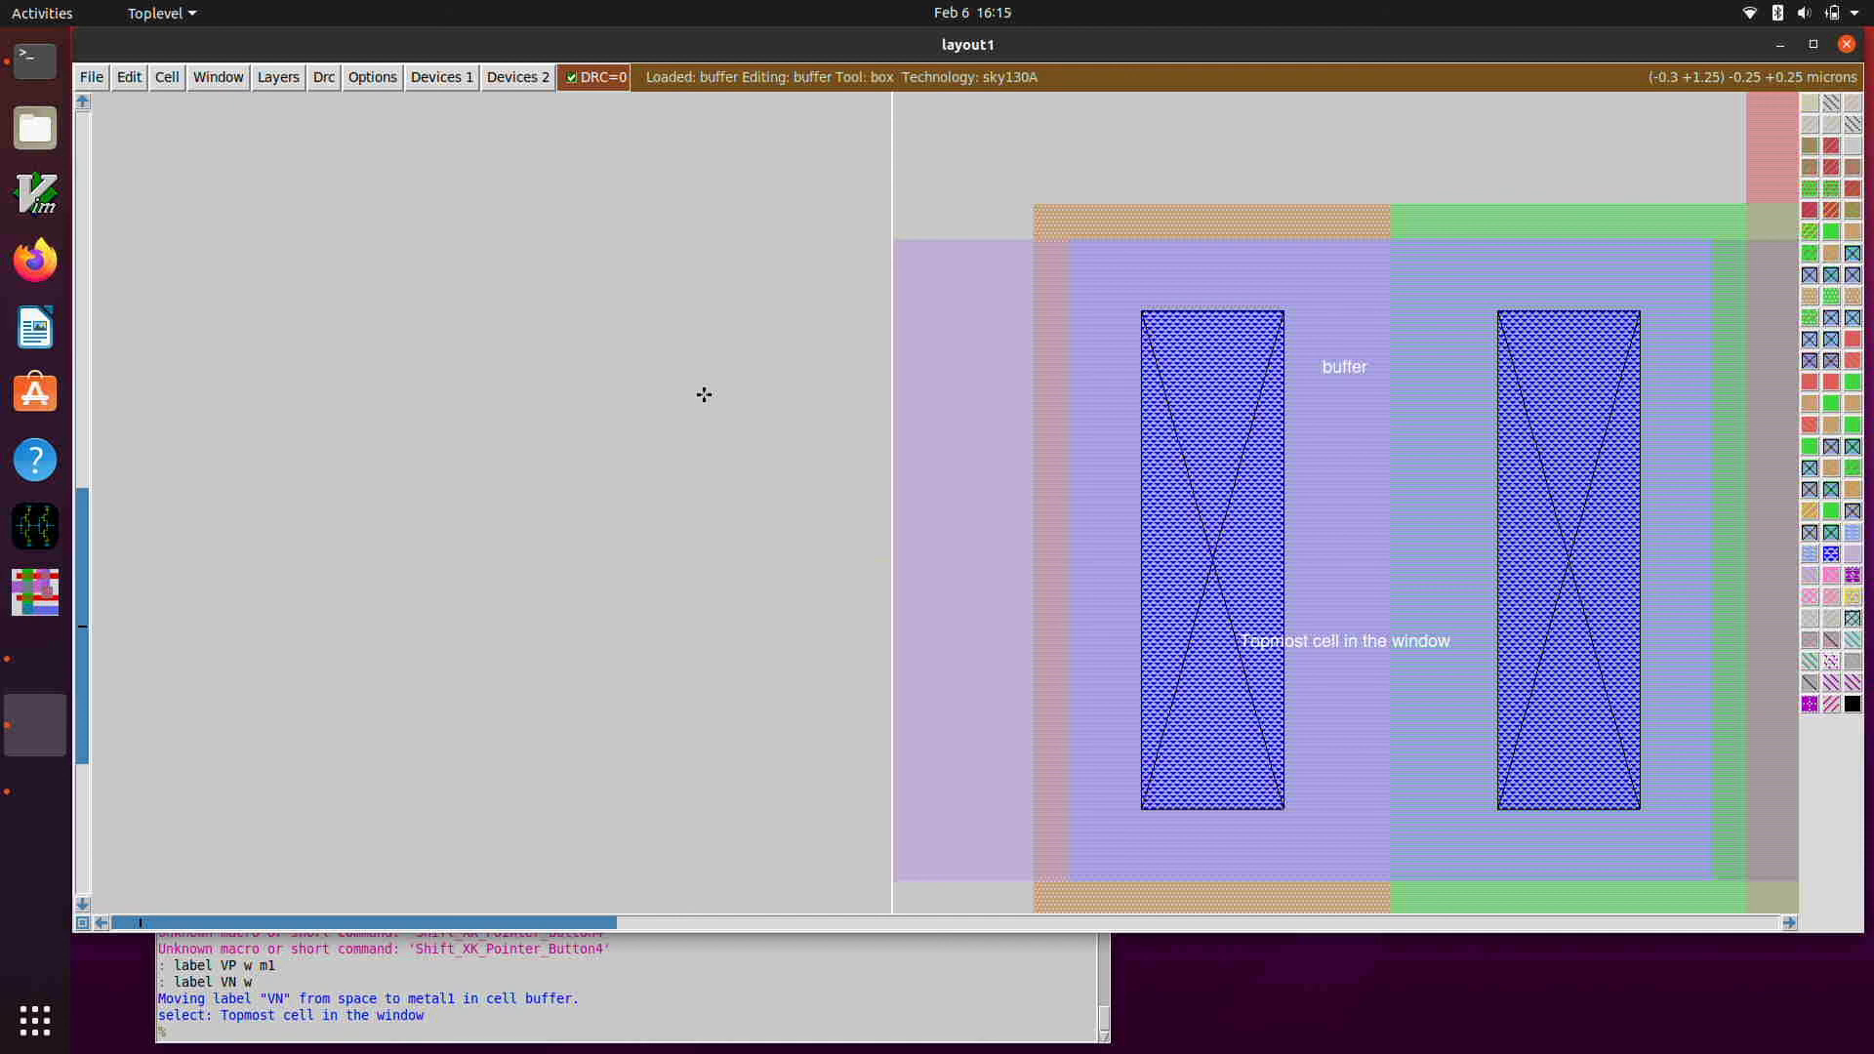
key("v")
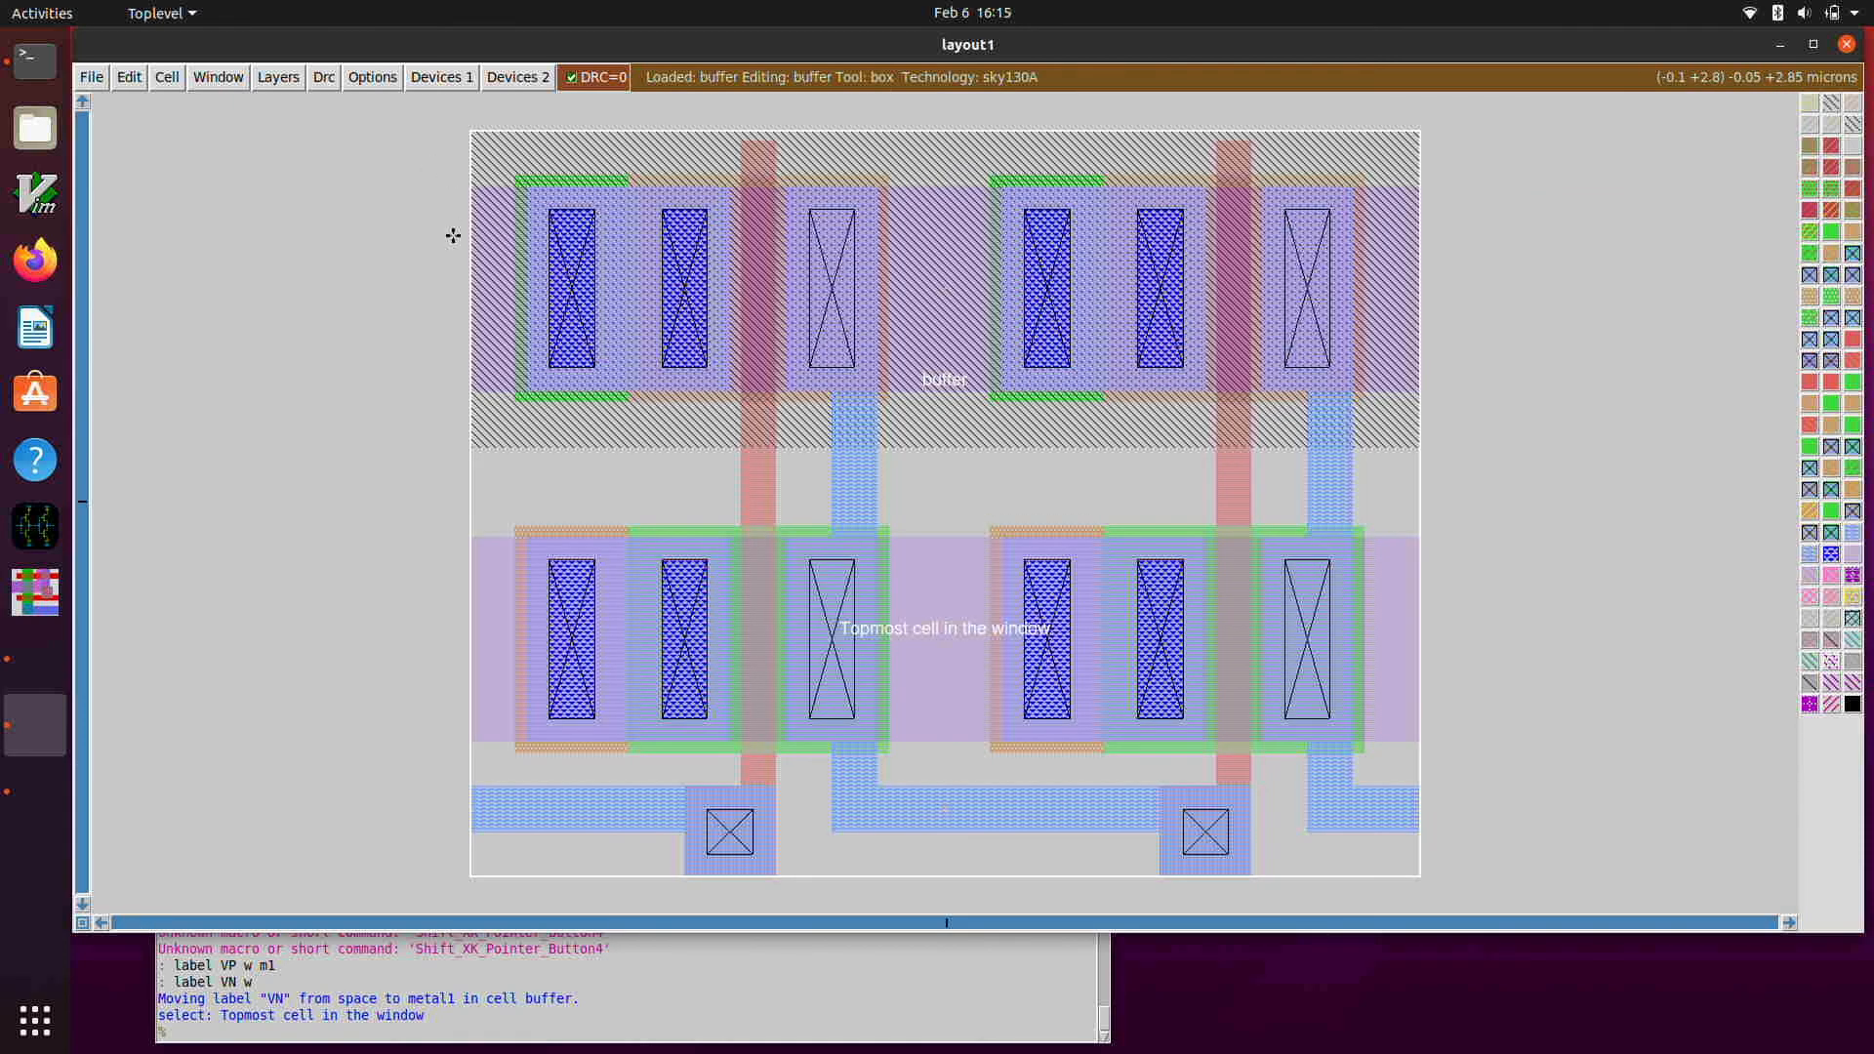
type(":save")
key("Return")
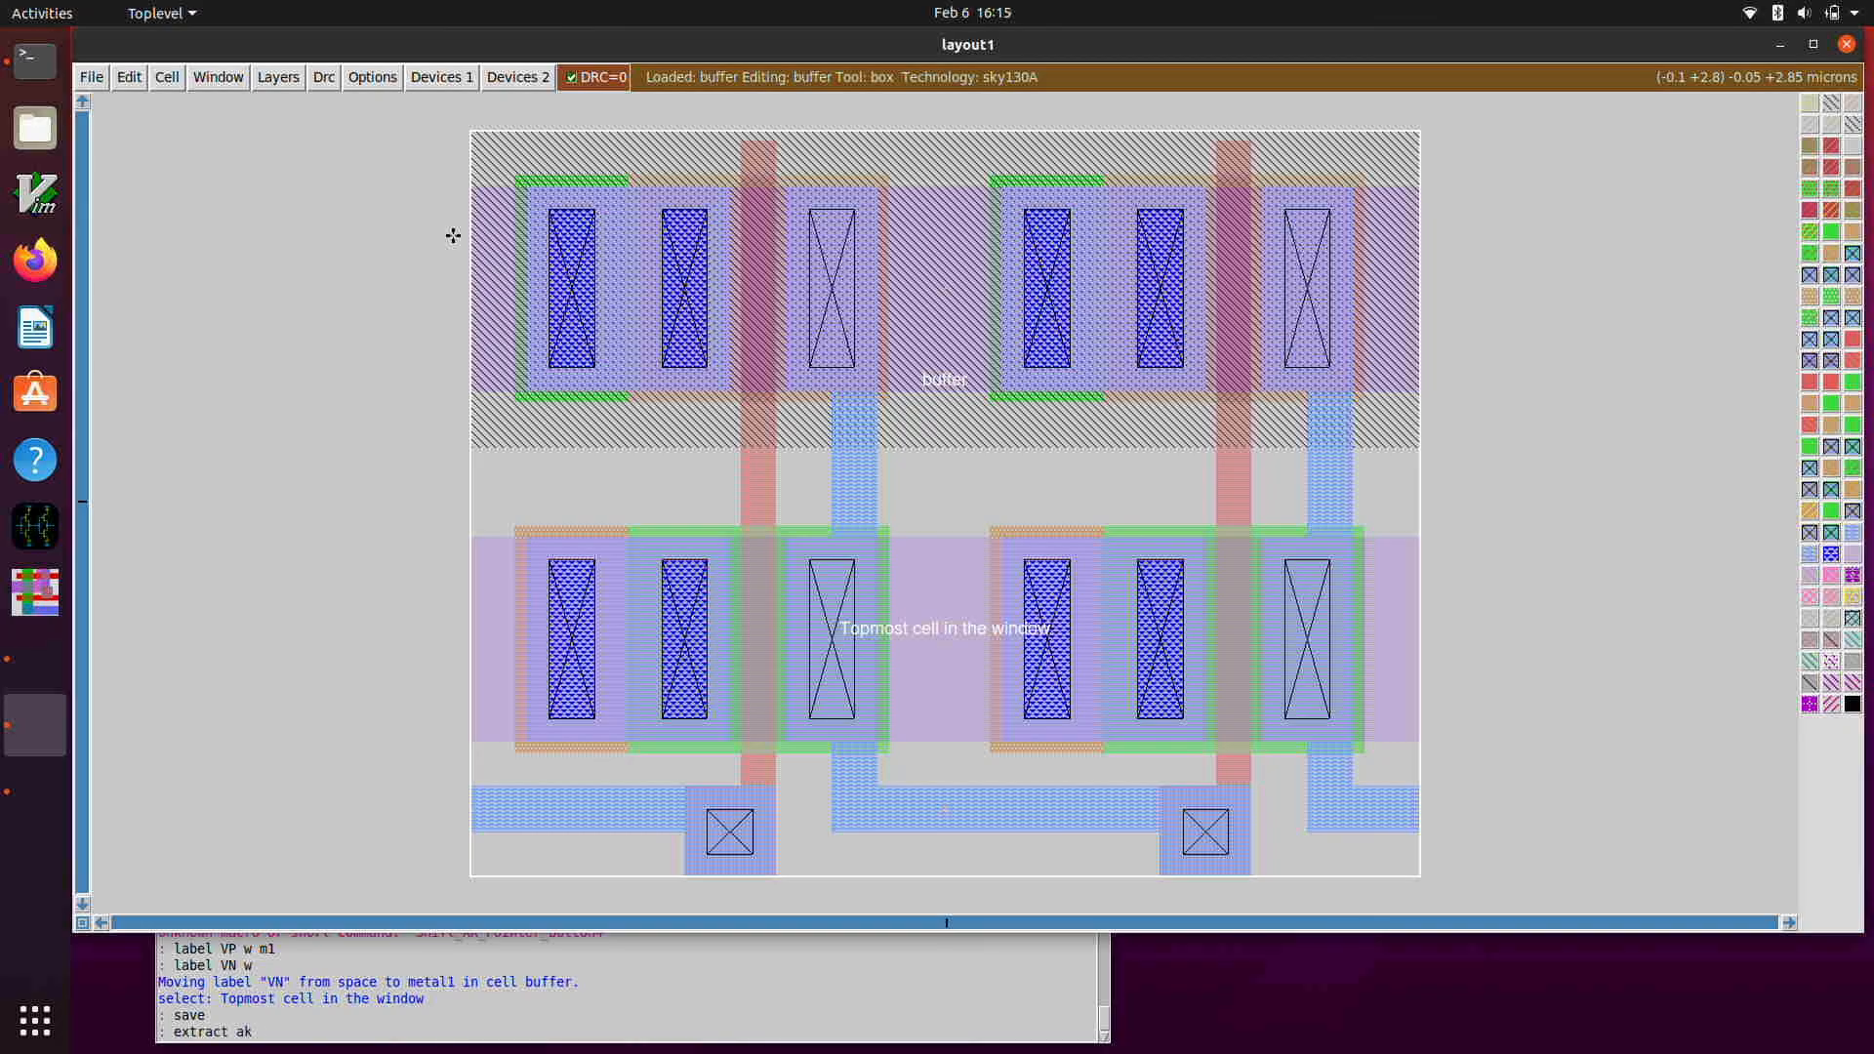
key("BackSpace")
key("BackSpace")
key("BackSpace")
key("Return")
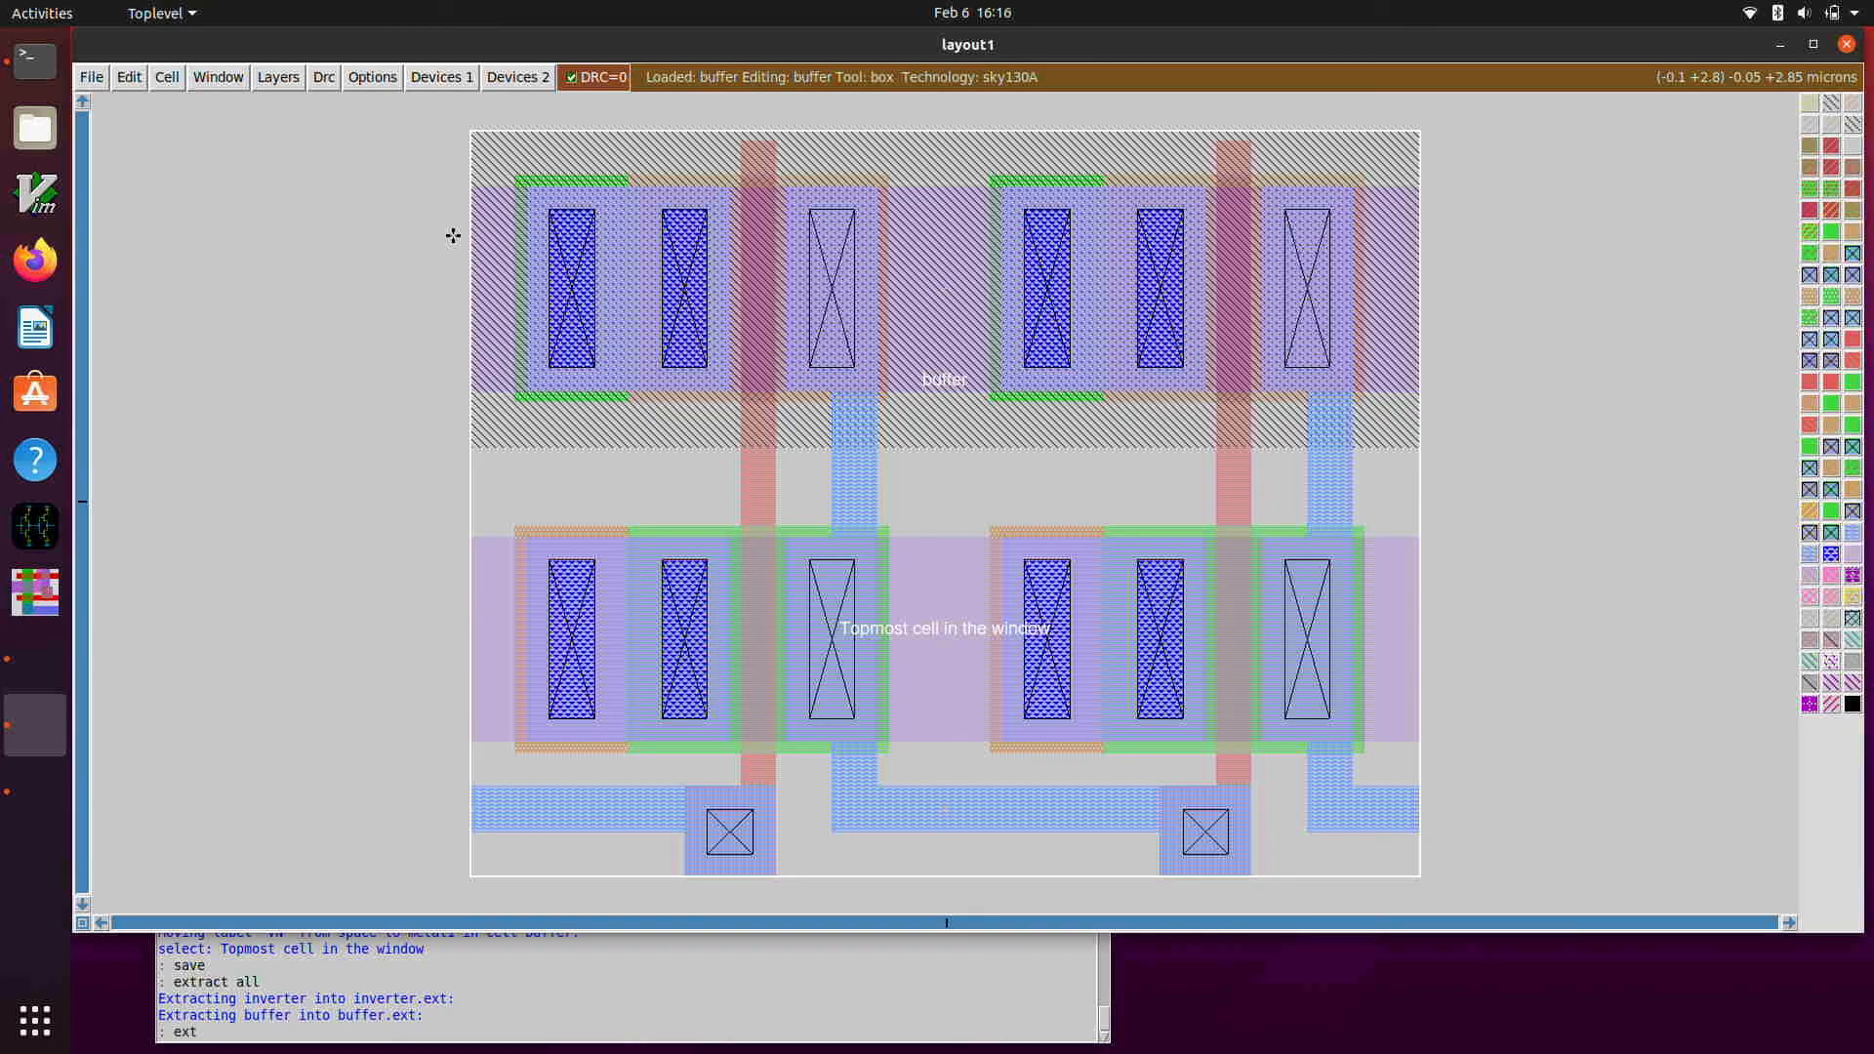
- Generate the SPICE netlist with ext2spice, with hierarchy set to on and scale set to off
type("pice hierarchy on")
key("Return")
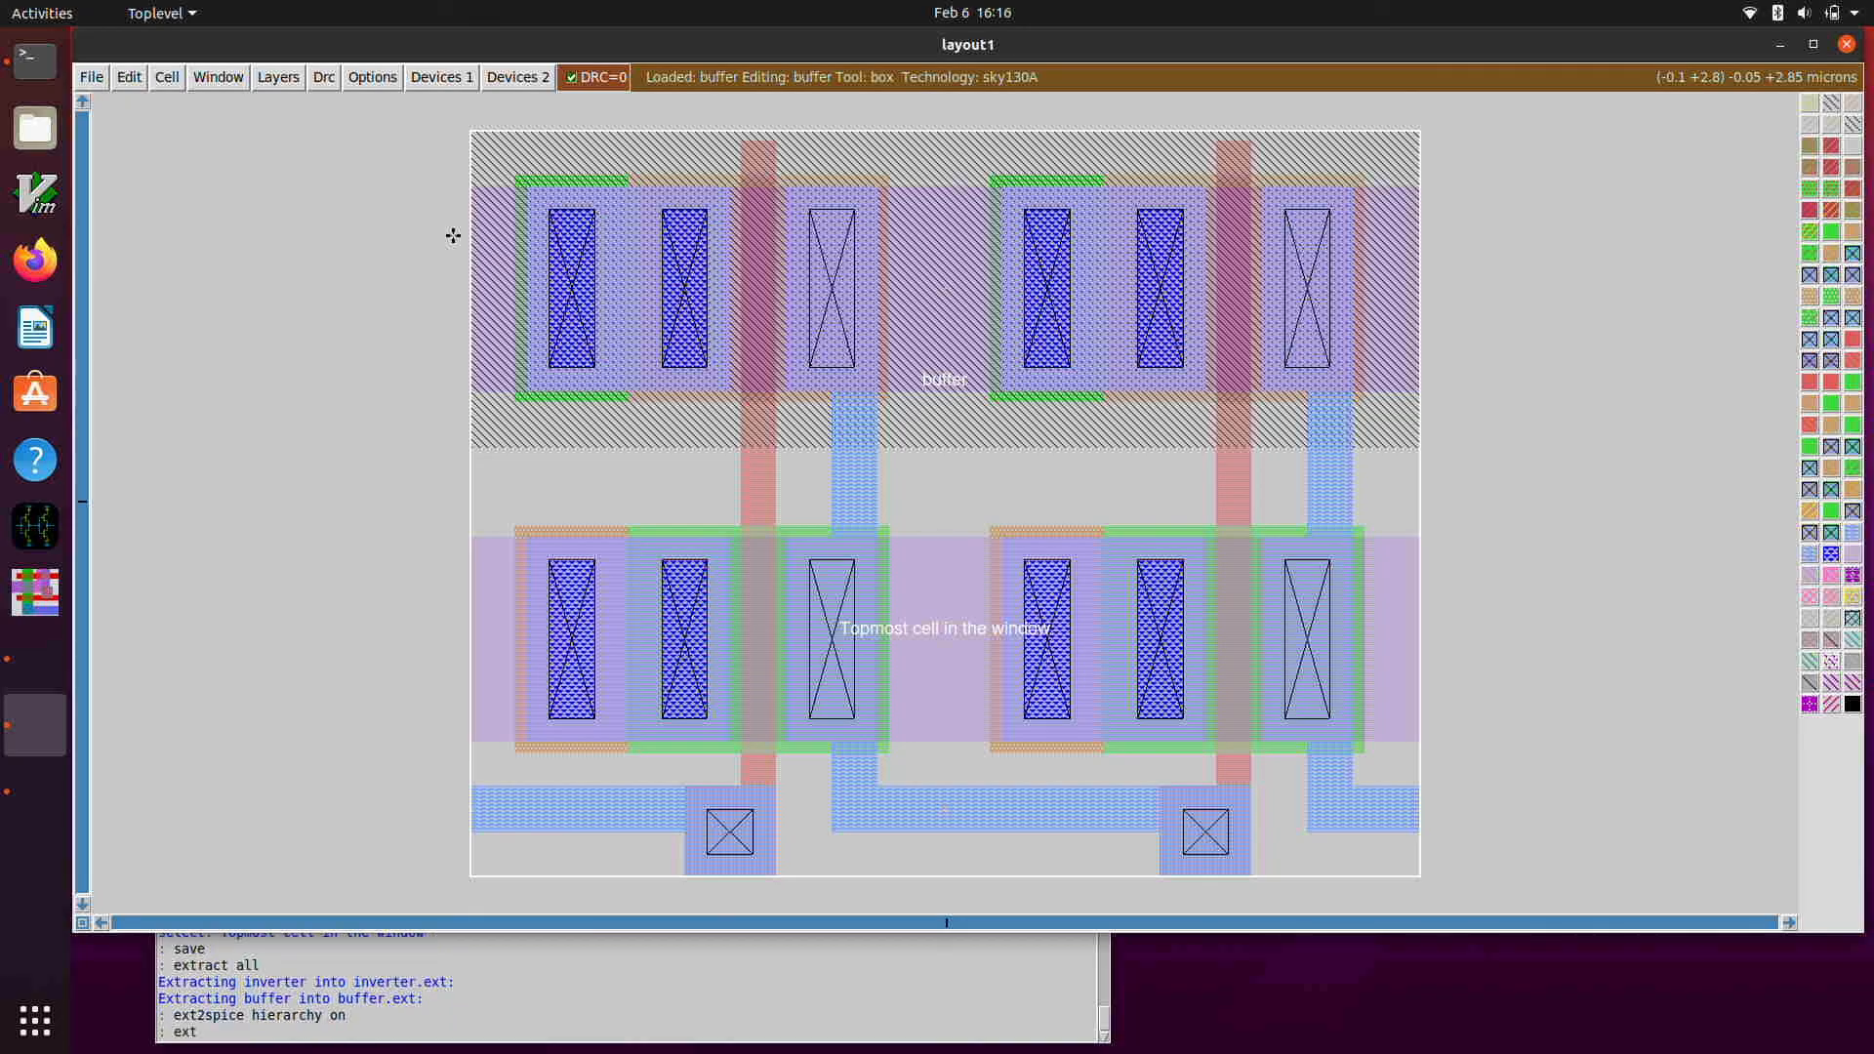
type("ext2spice scale off")
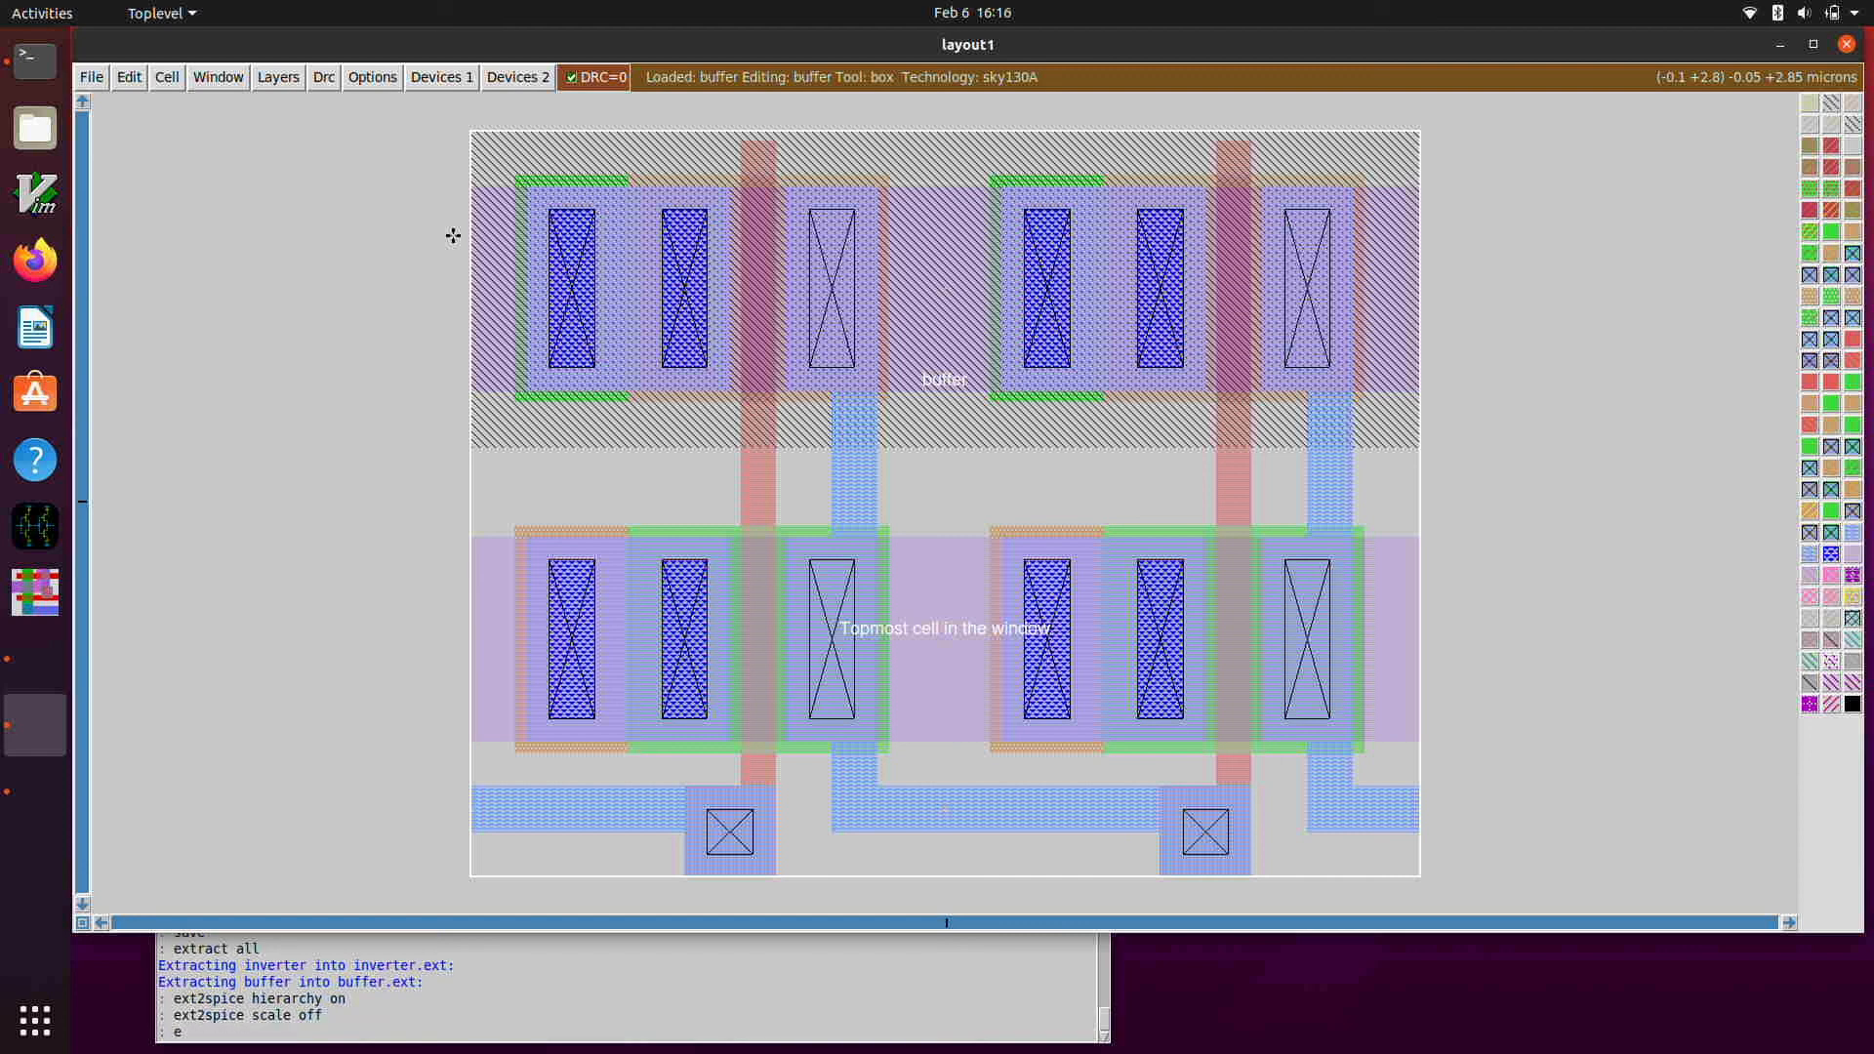
type("ice")
key("Return")
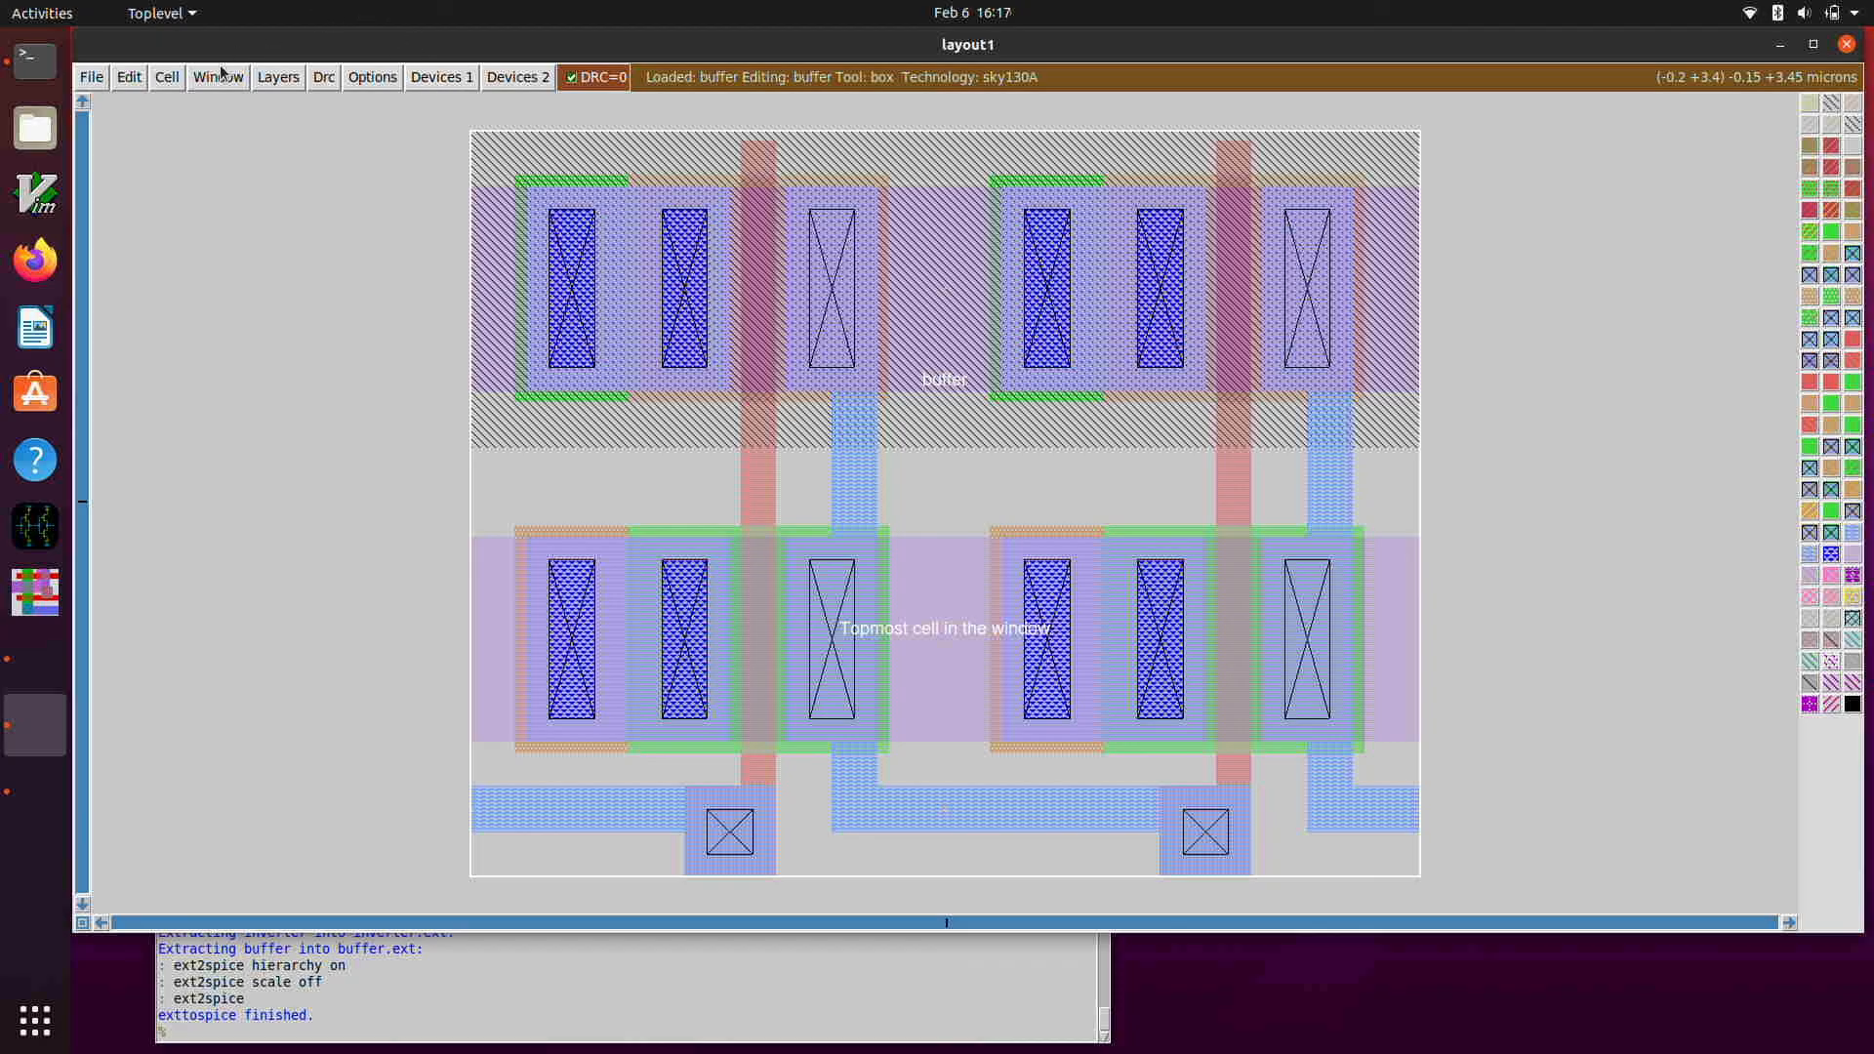
- Open a new terminal window and change to the Documents/inverter_tutorial/layout directory
left_click(27, 78)
right_click(30, 78)
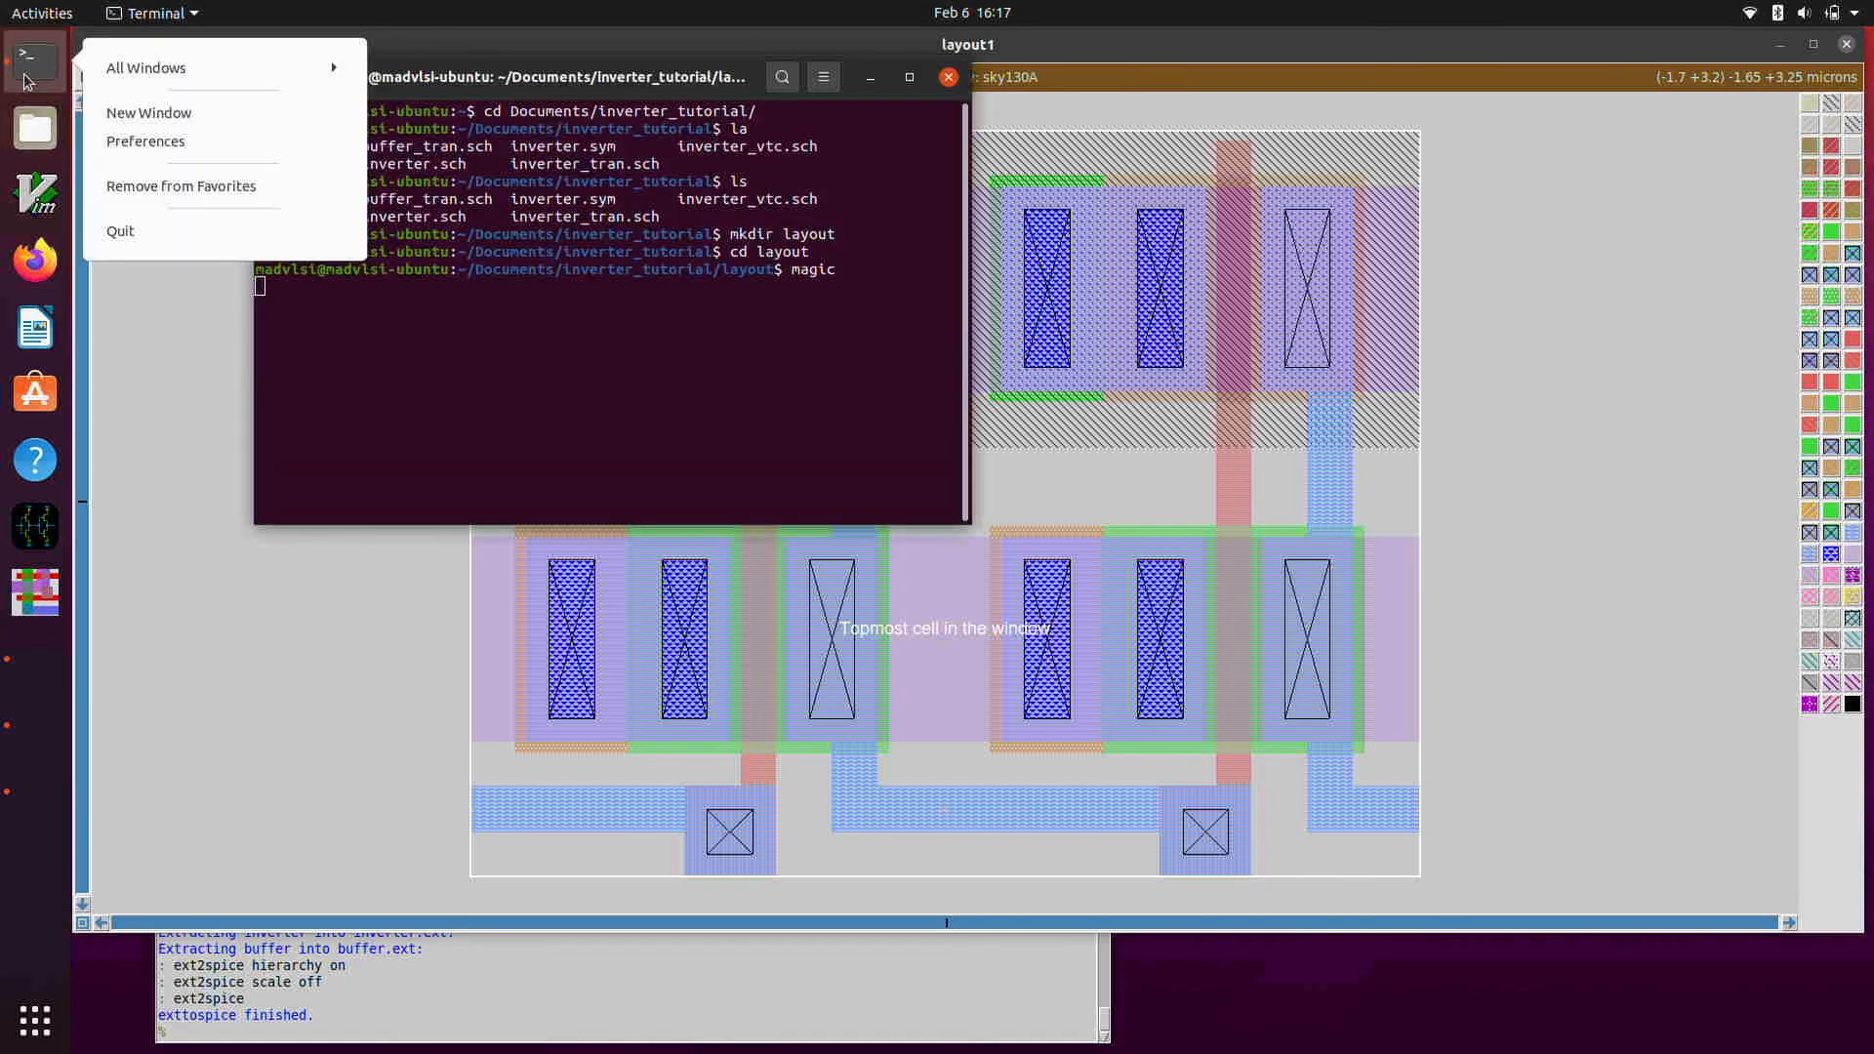
left_click(146, 113)
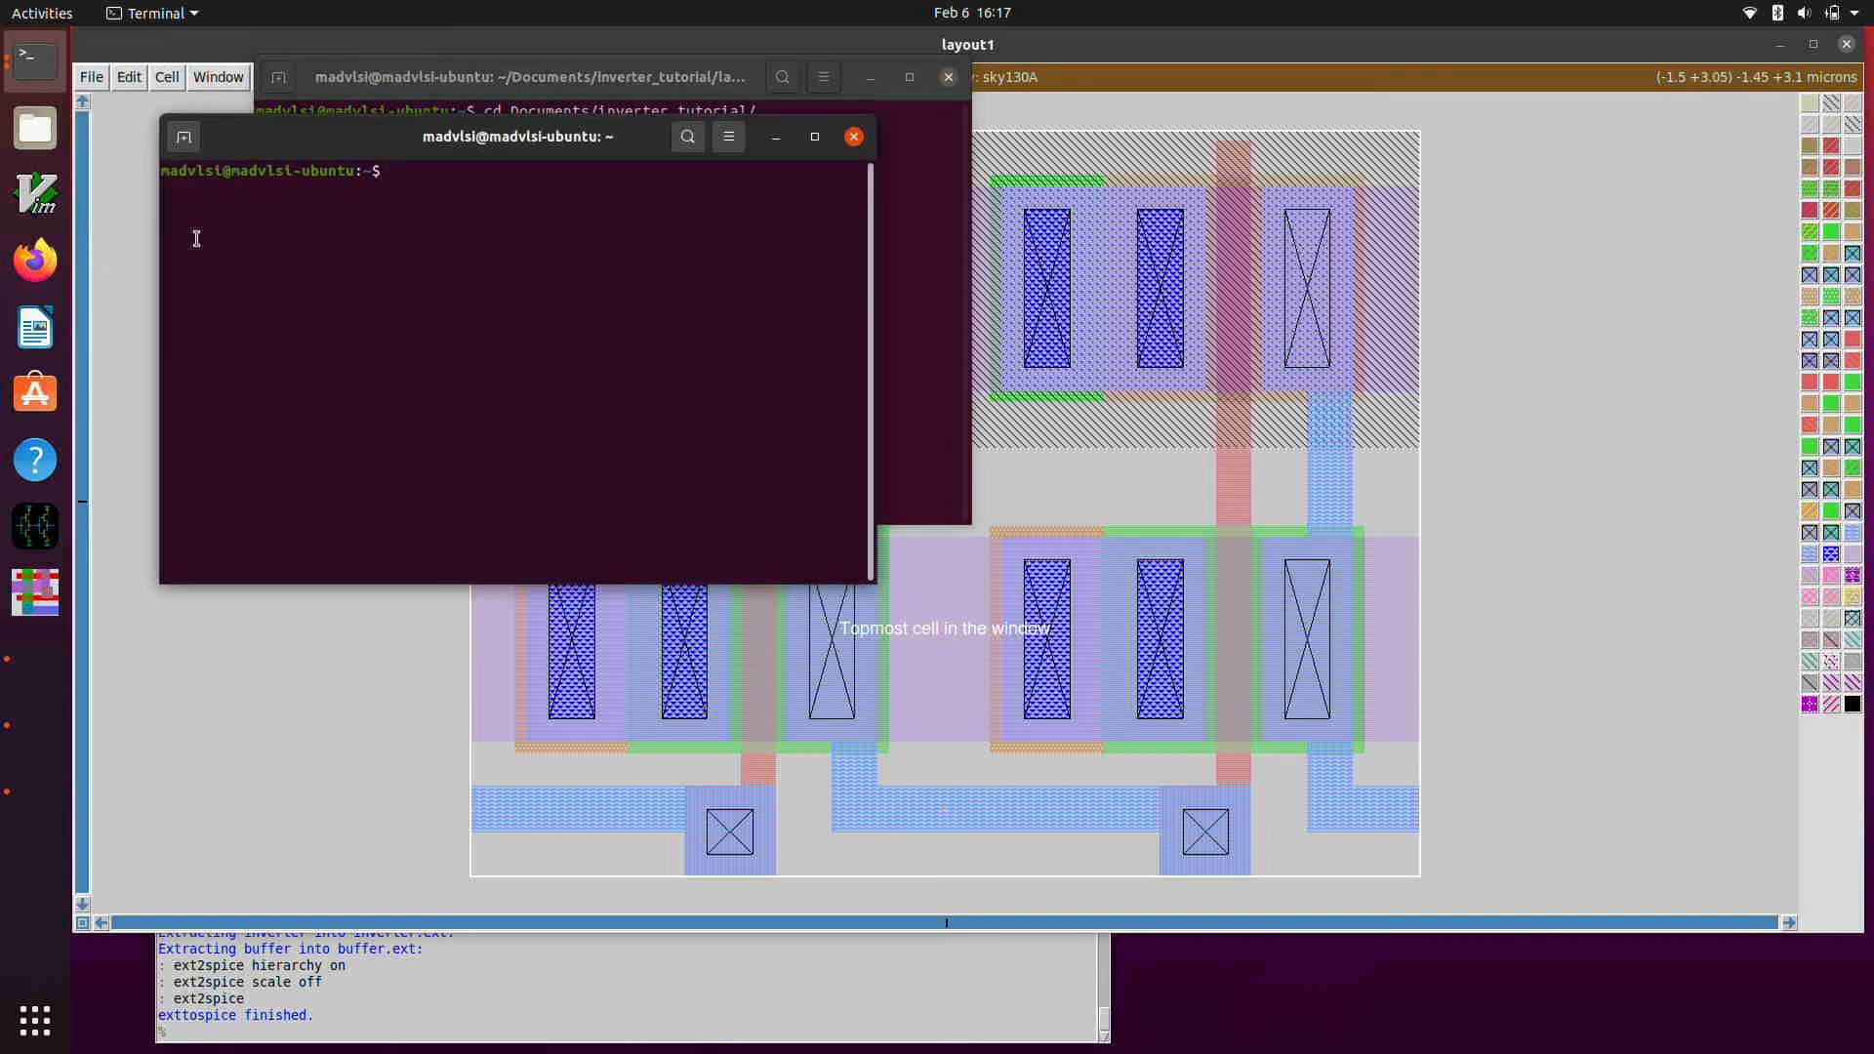
type("cd Documents/inverter_tutorial/")
key("Return")
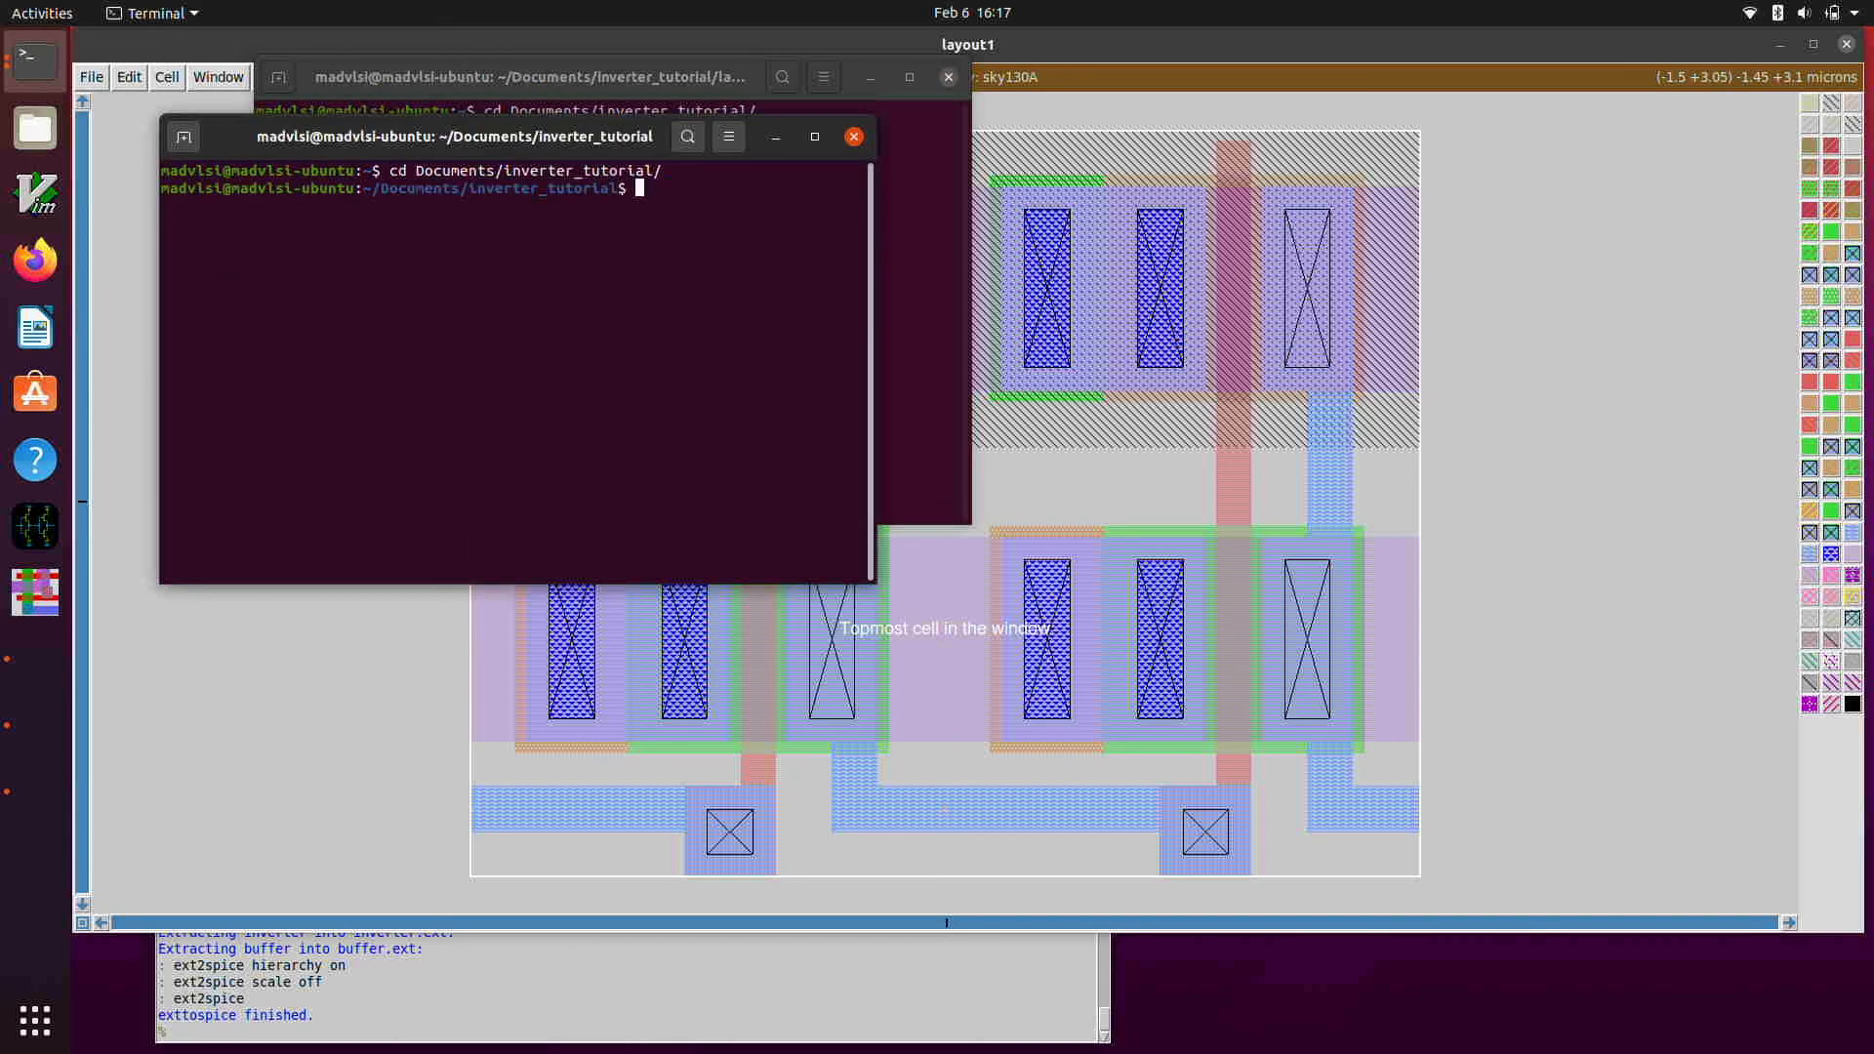
type("cd la")
key("Tab")
key("Return")
- List the layout directory's files and open buffer.spice in a maximized GVim window to examine the extracted netlist
type("ls")
key("Return")
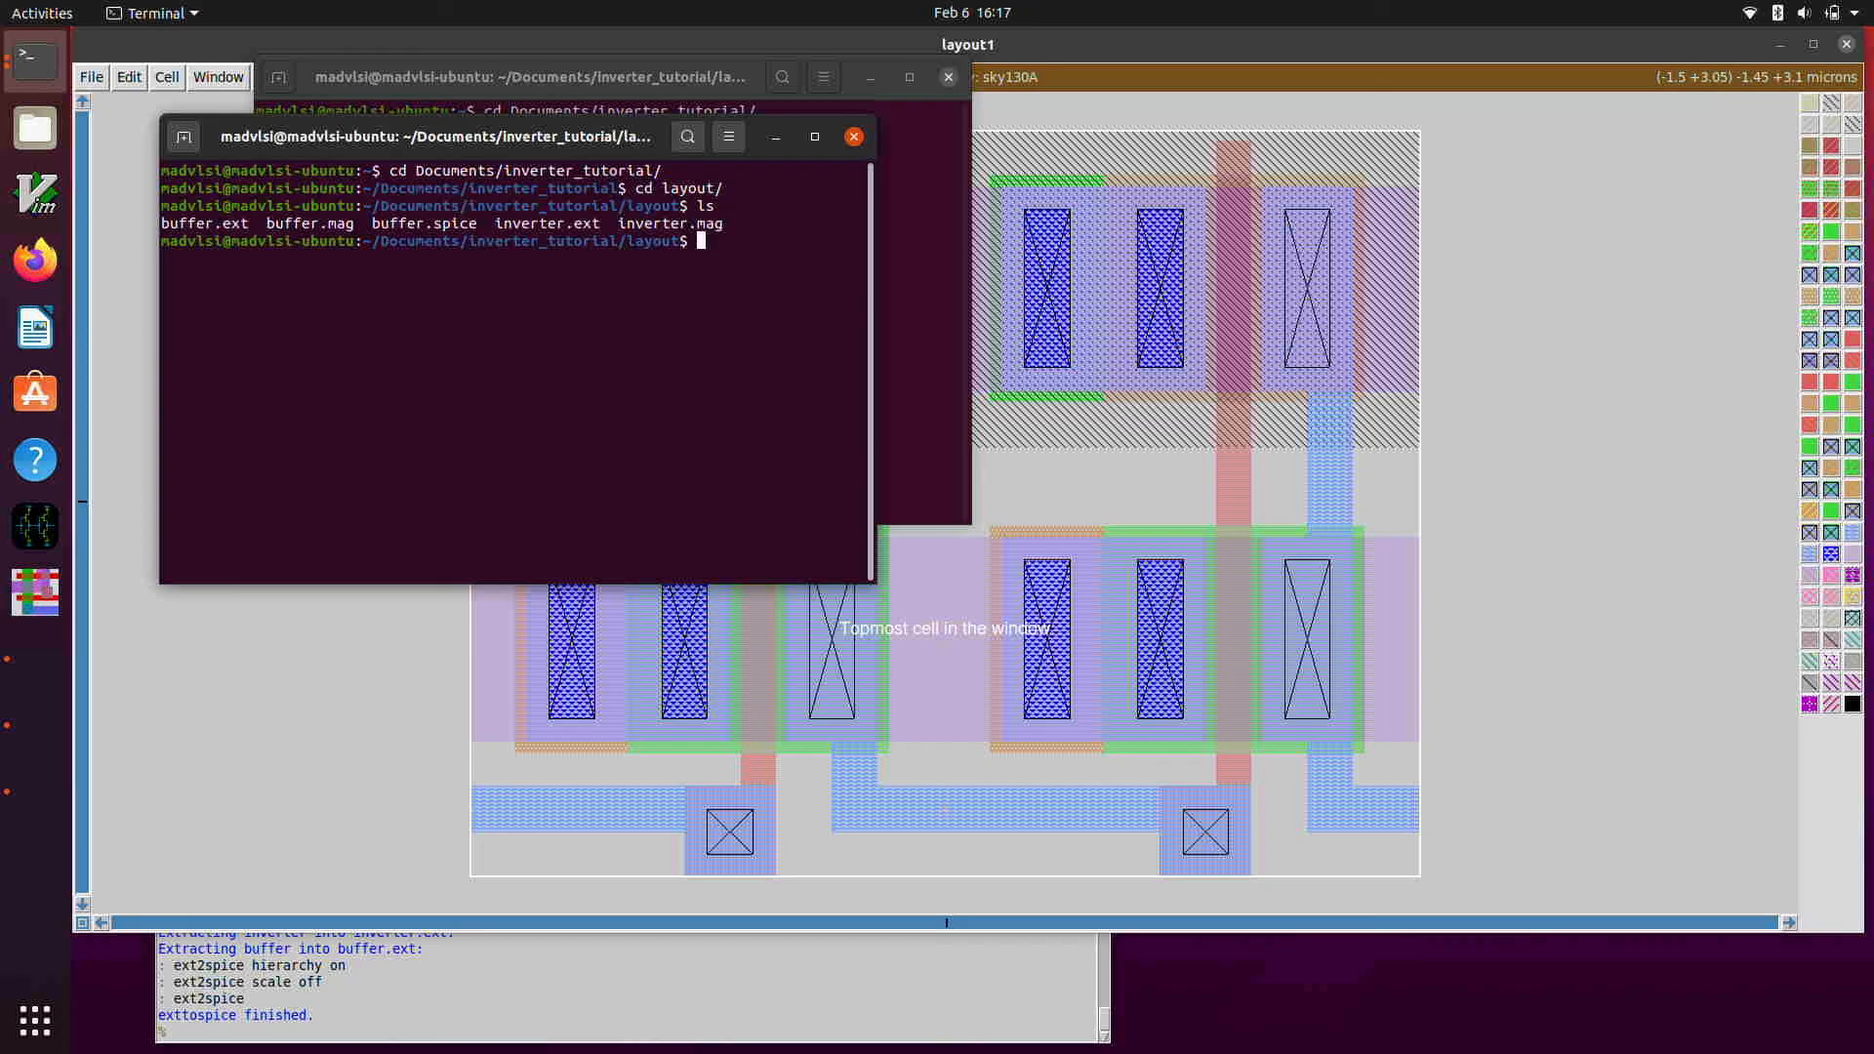
type("gvim buffer.sp")
key("Tab")
key("Return")
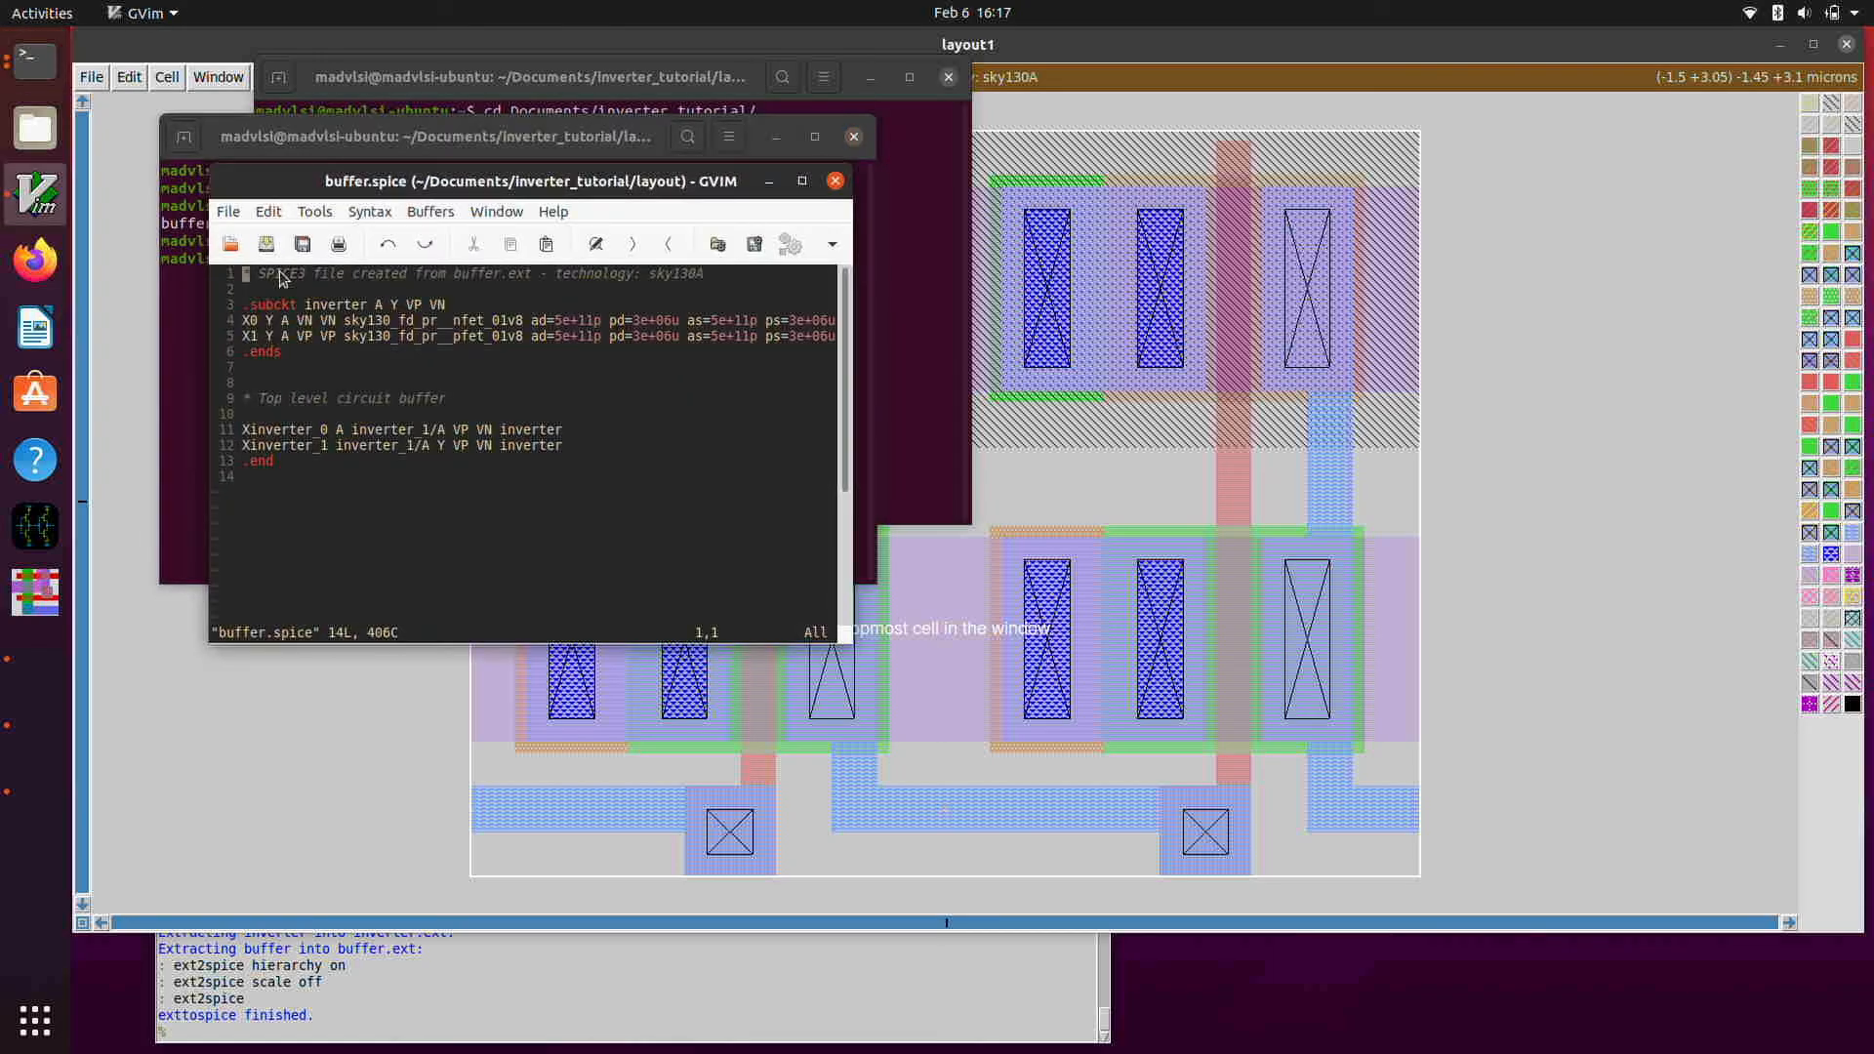
left_click_drag(300, 181, 250, 4)
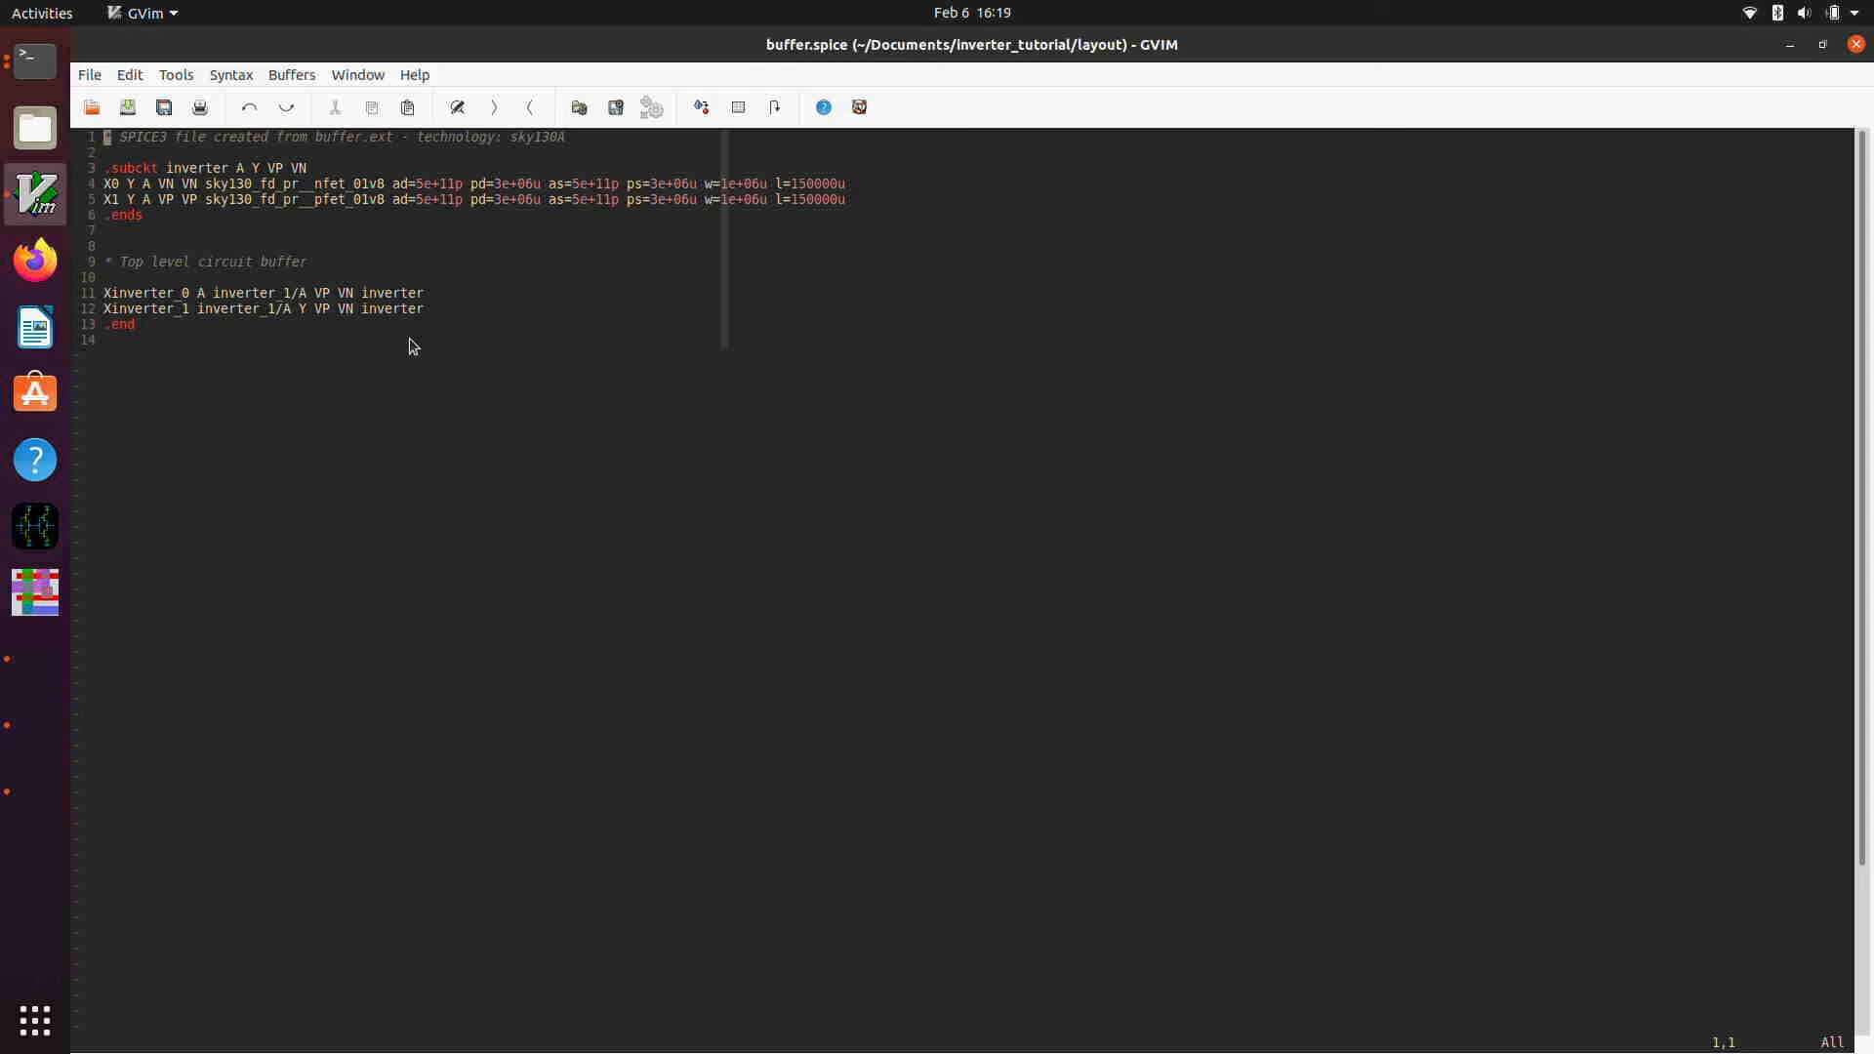
- Close the netlist and its terminal window, and return to the buffer layout in Magic
left_click(1855, 44)
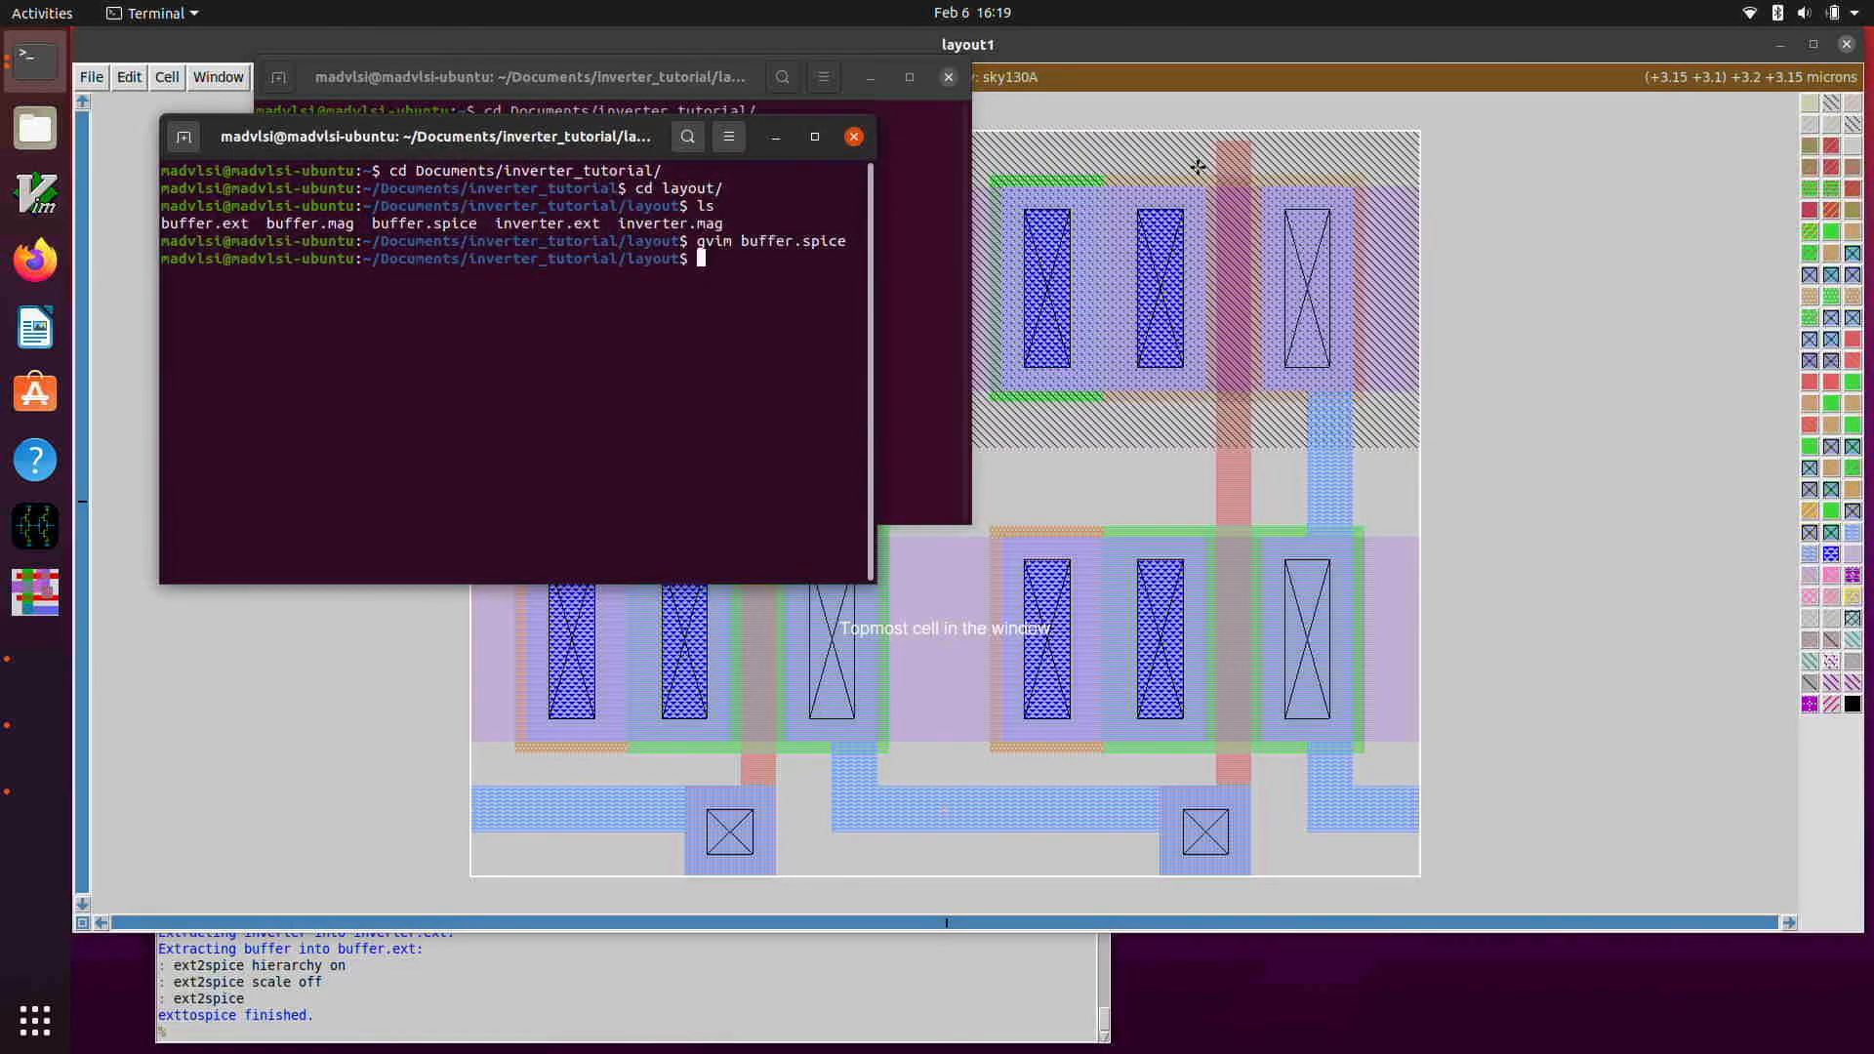
left_click(855, 138)
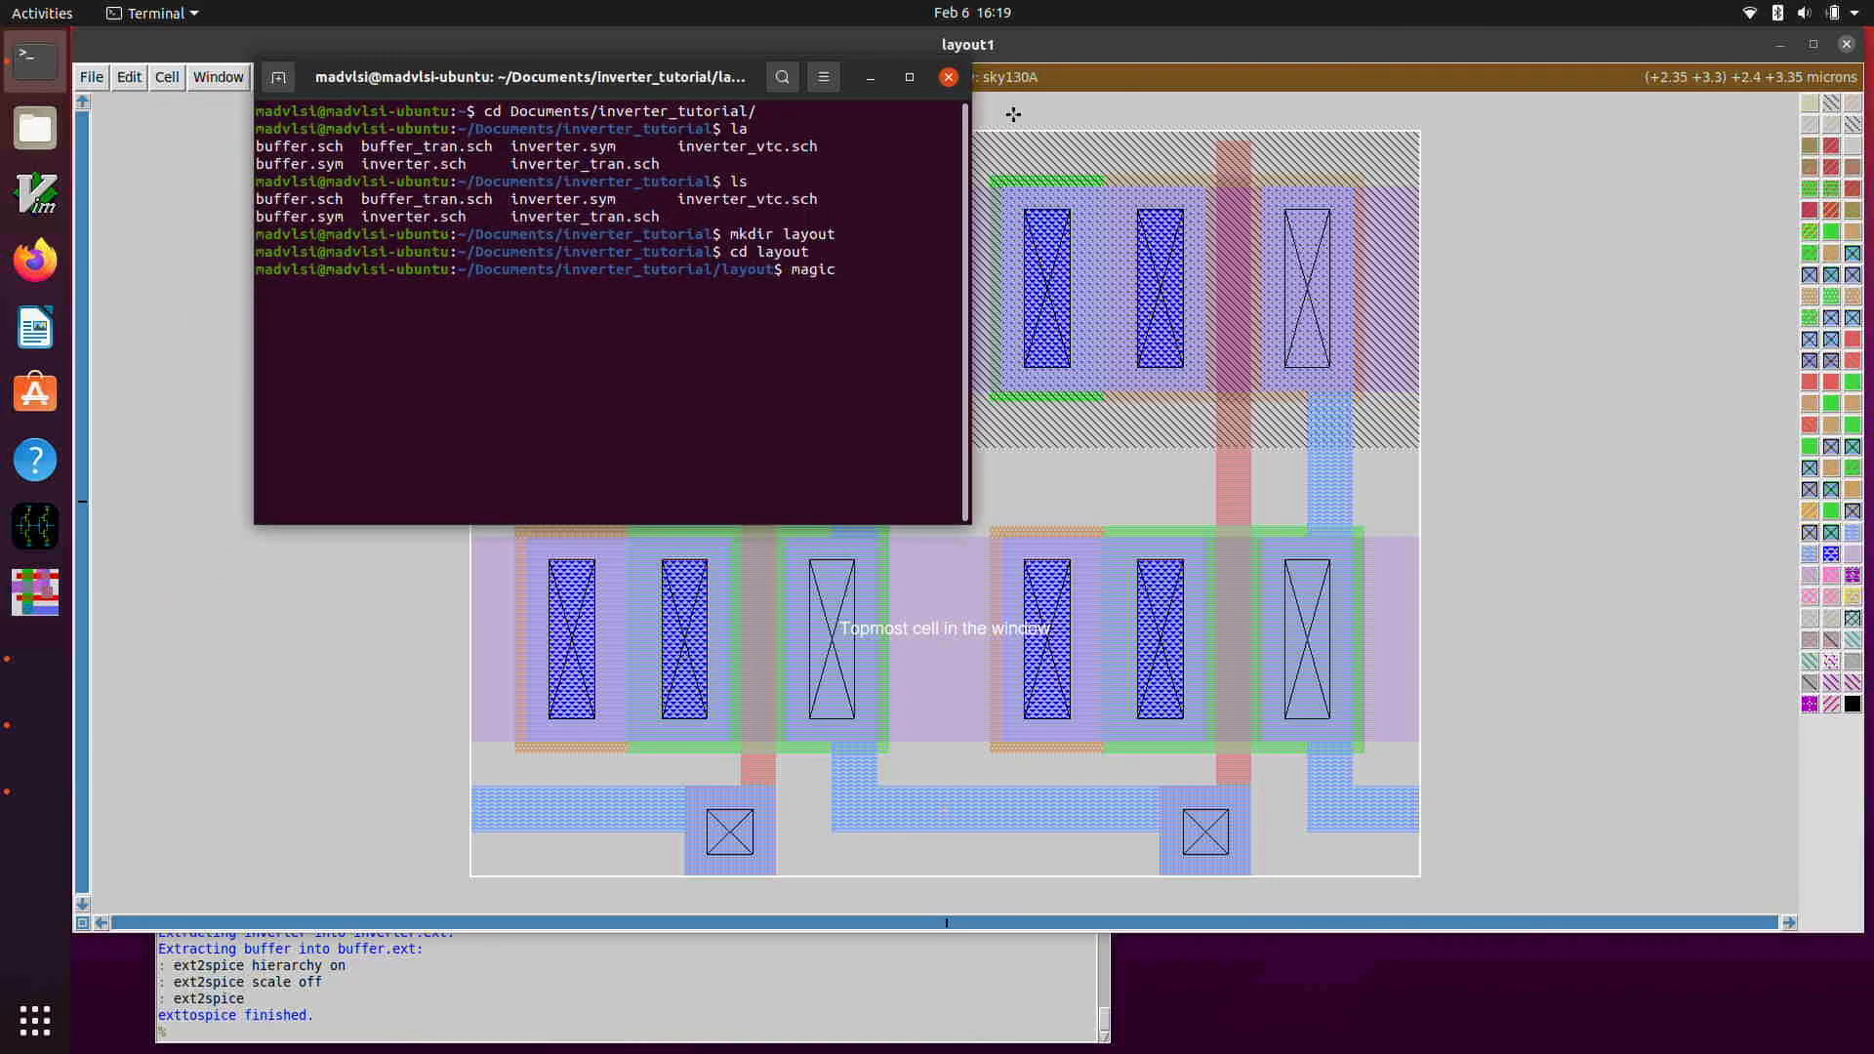
left_click(1113, 46)
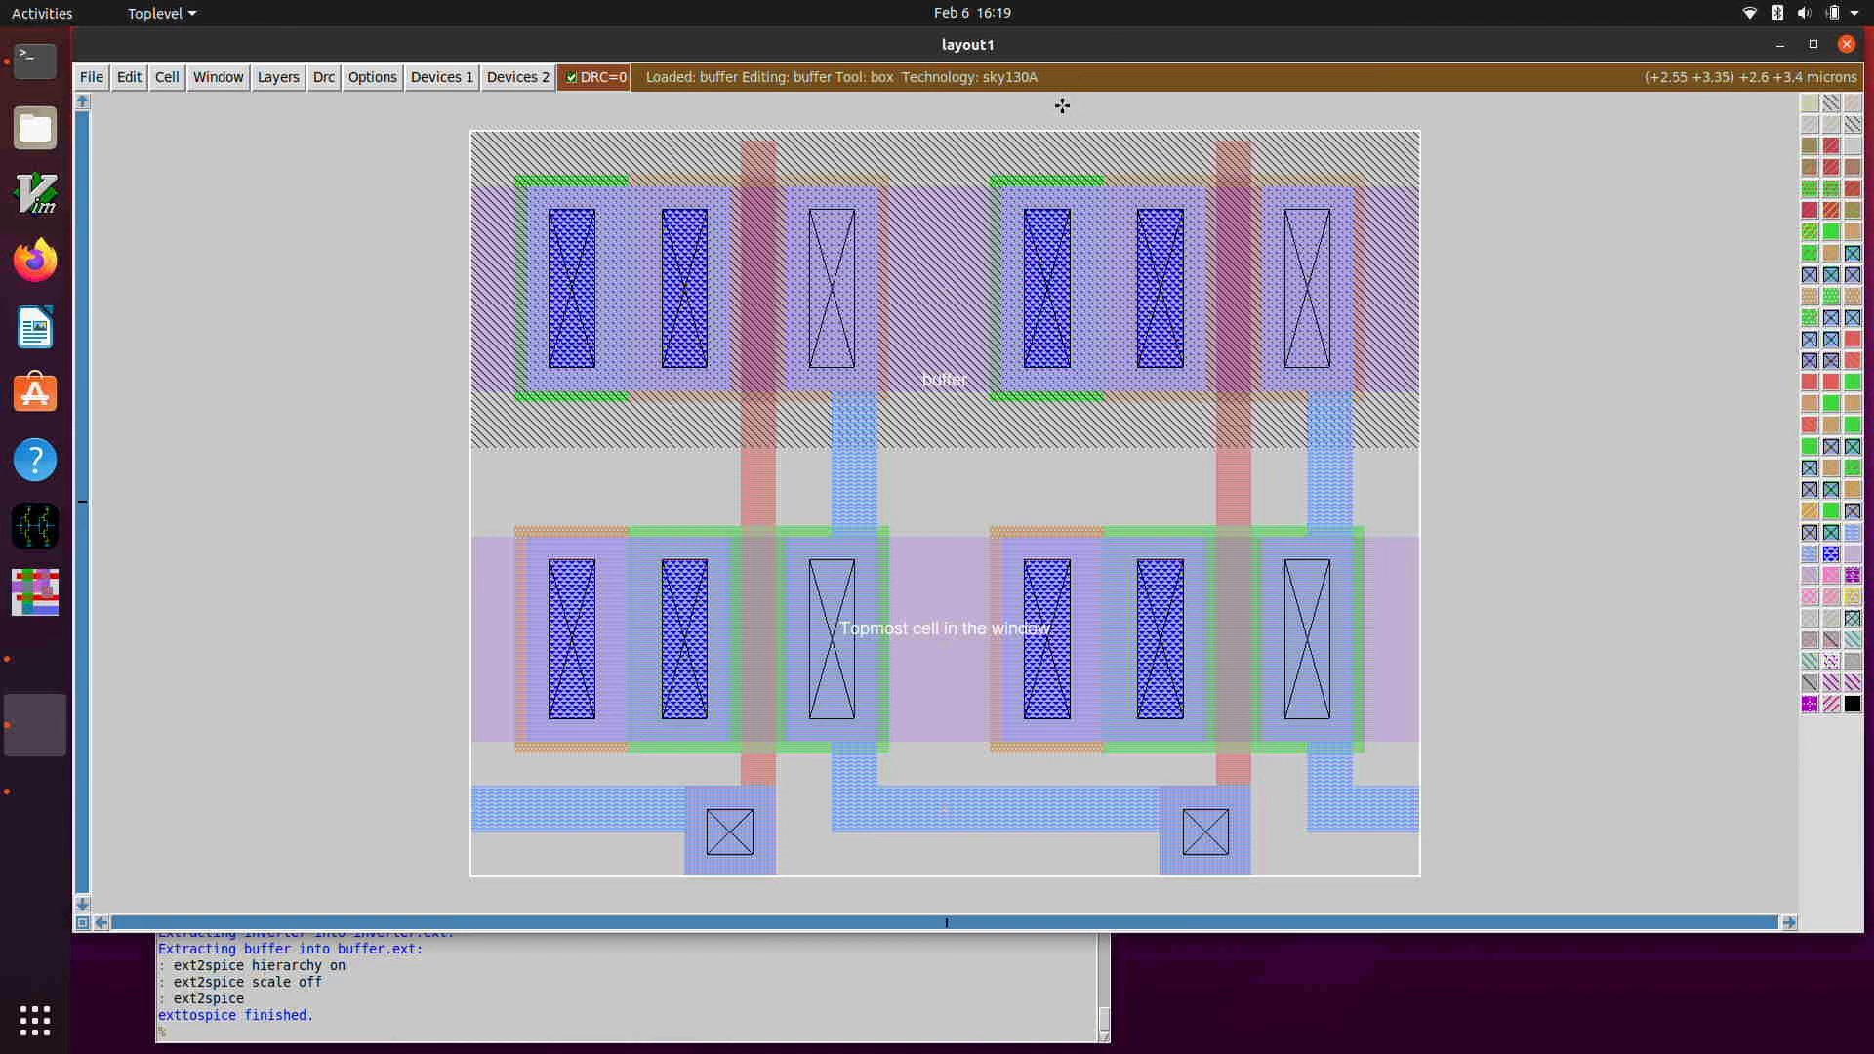